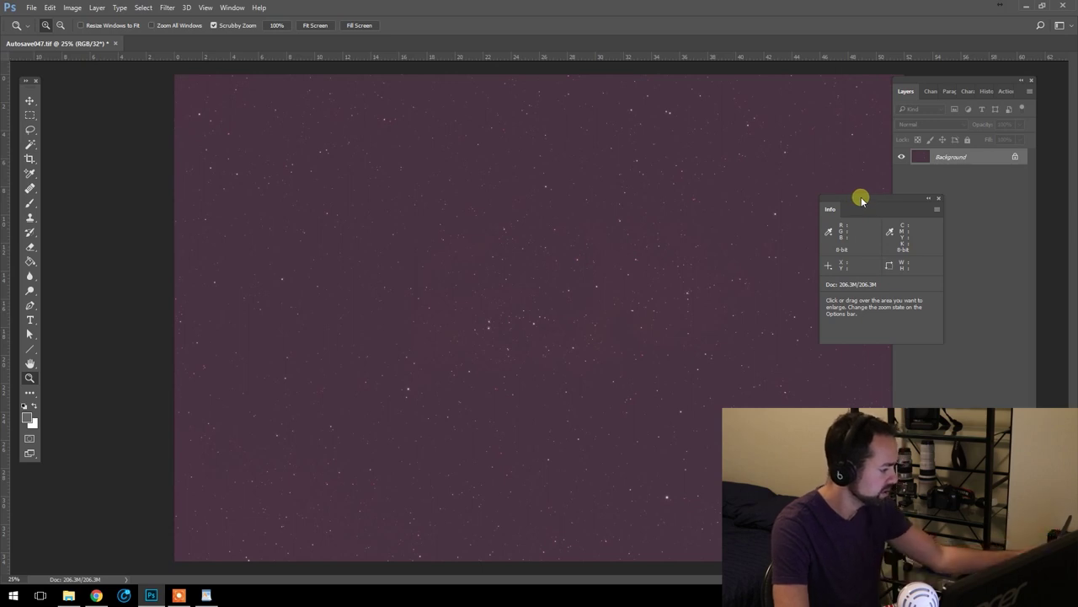
- Marquee-select just inside the image edges and crop the image to that selection
key("XF86MonBrightnessUp")
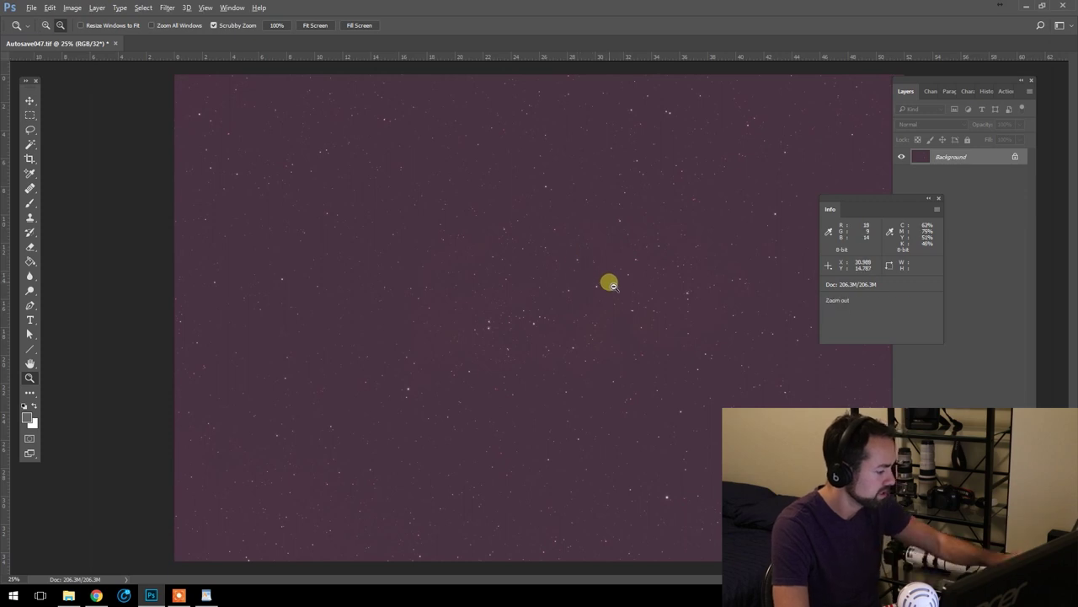
left_click(619, 299, "alt")
left_click(476, 316)
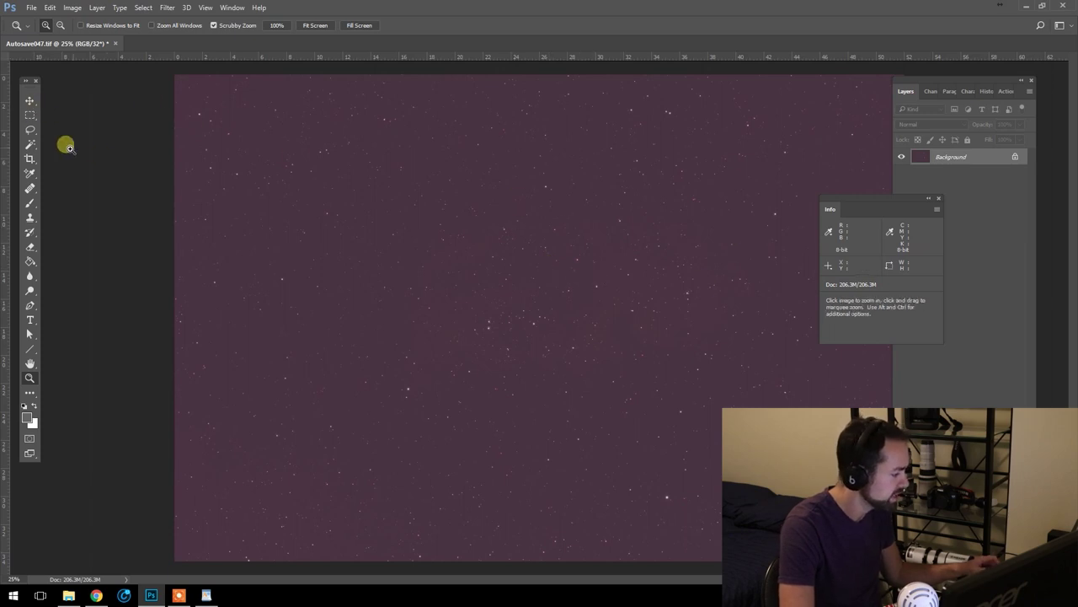
left_click(31, 115)
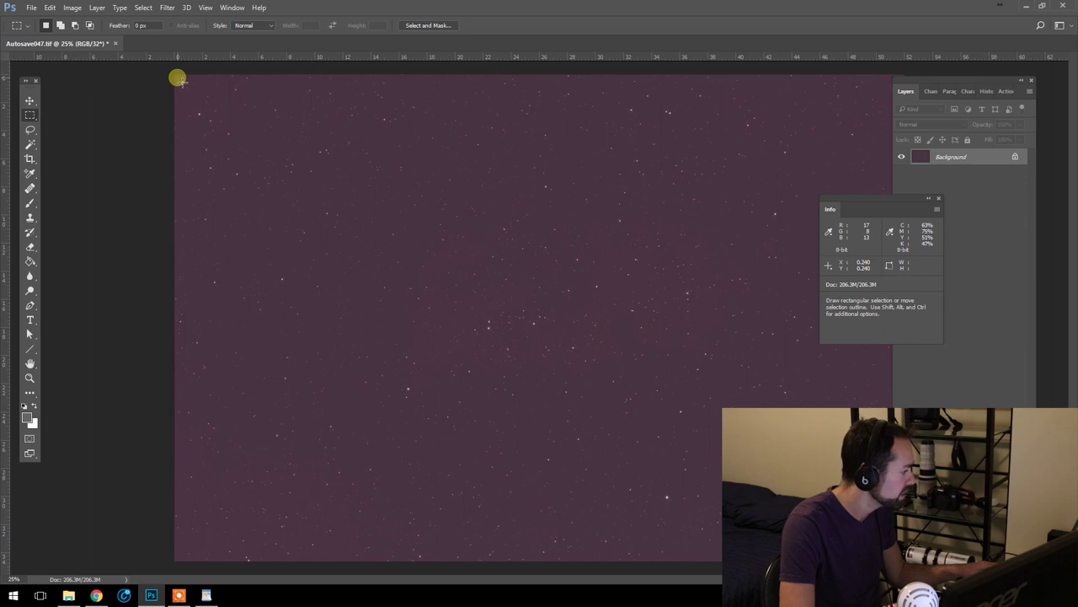
left_click_drag(177, 77, 893, 563)
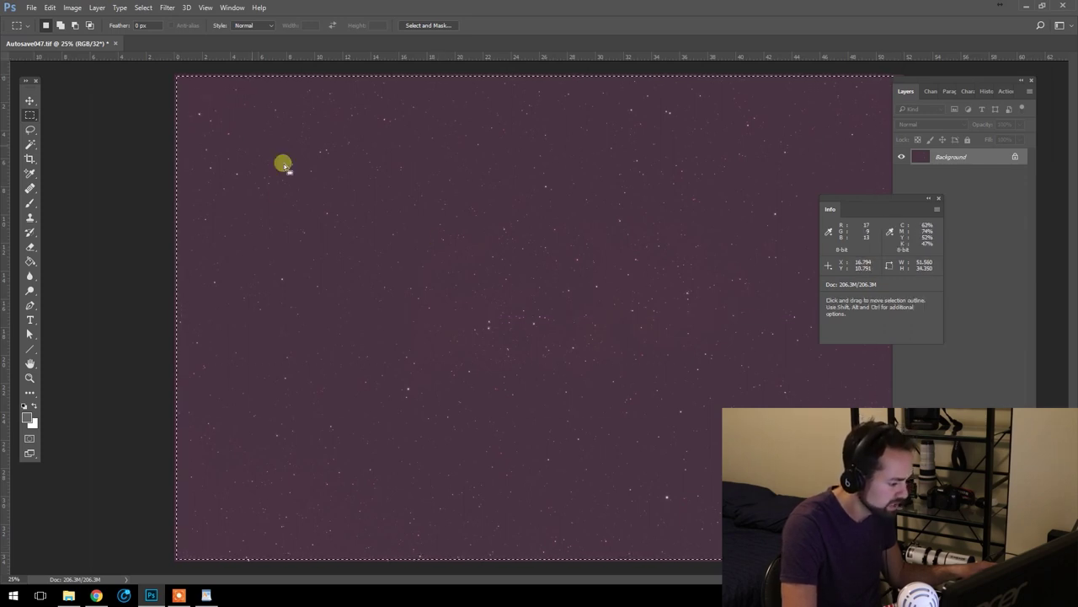
left_click(73, 7)
left_click(78, 119)
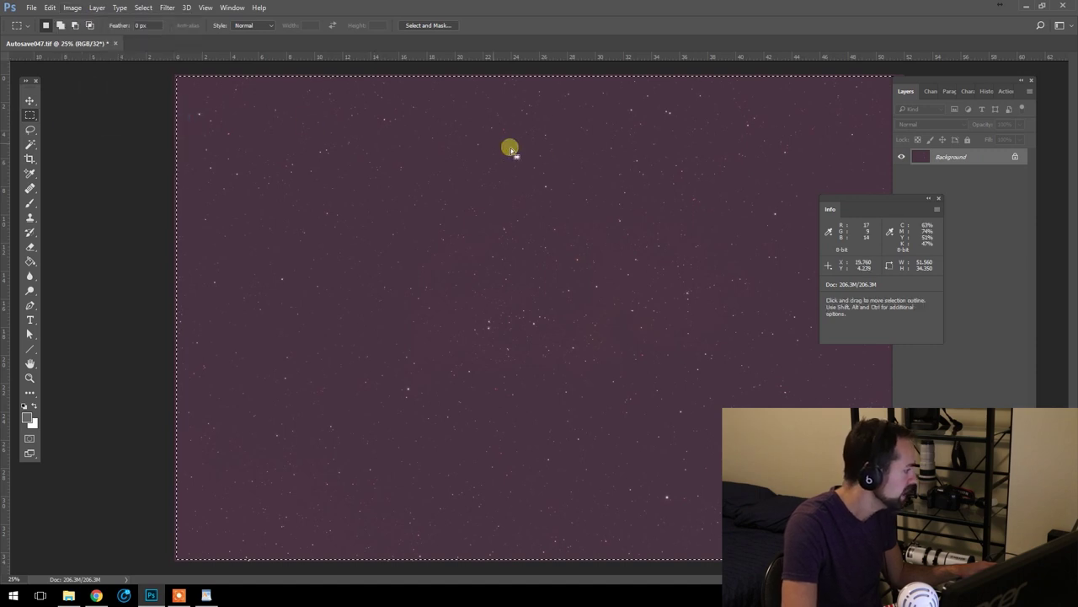
- Zoom into the upper-right corner to inspect the cropped top and right edges
left_click(30, 378)
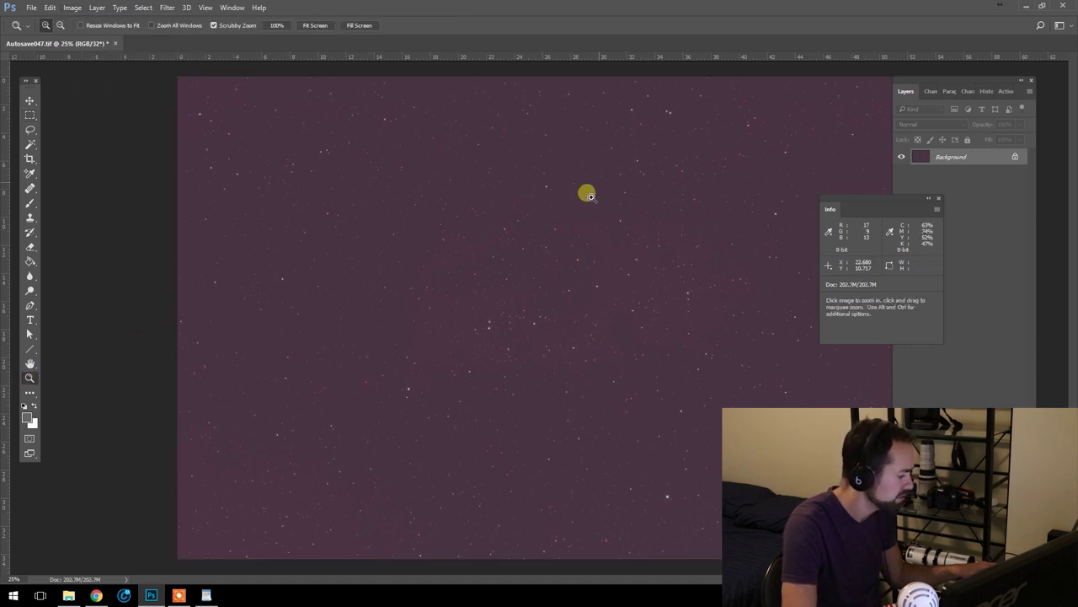
left_click(665, 162)
left_click_drag(757, 142, 536, 390)
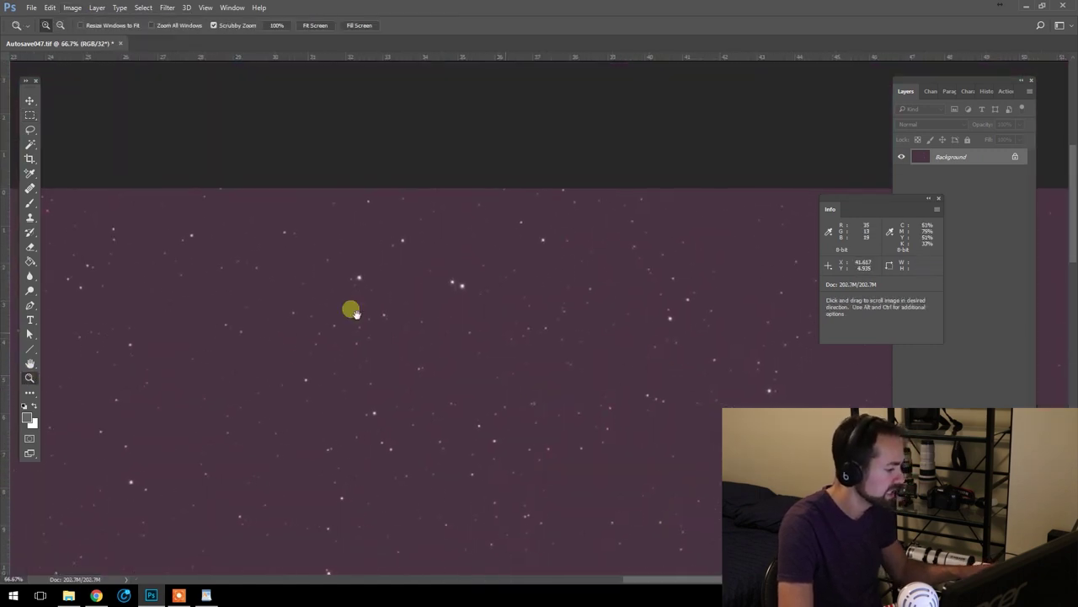
left_click(337, 305)
scroll(640, 202, "down", 5)
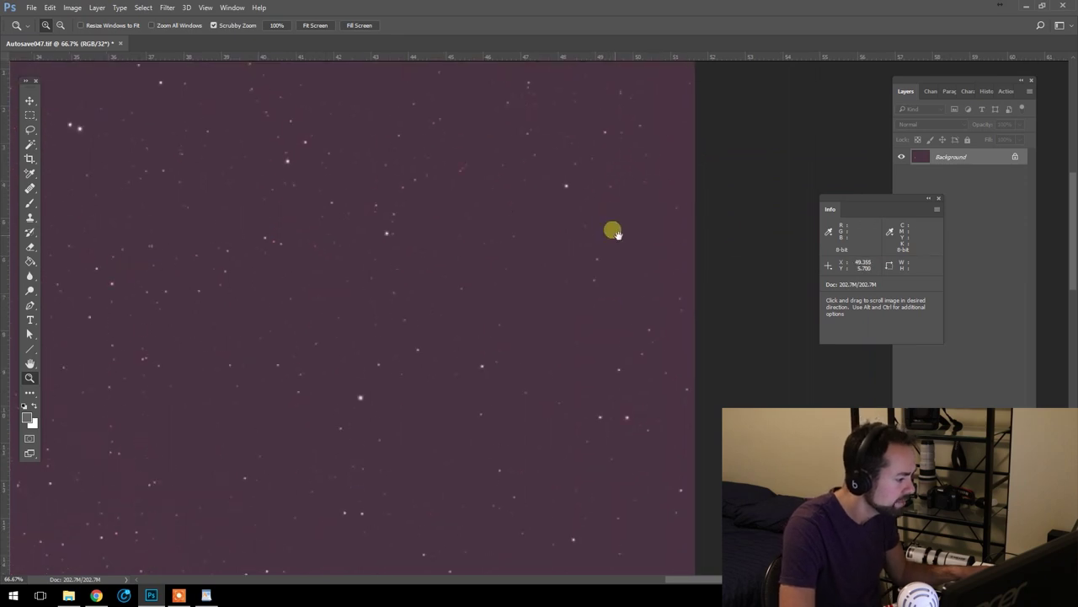
scroll(641, 337, "right", 2)
scroll(464, 346, "down", 3)
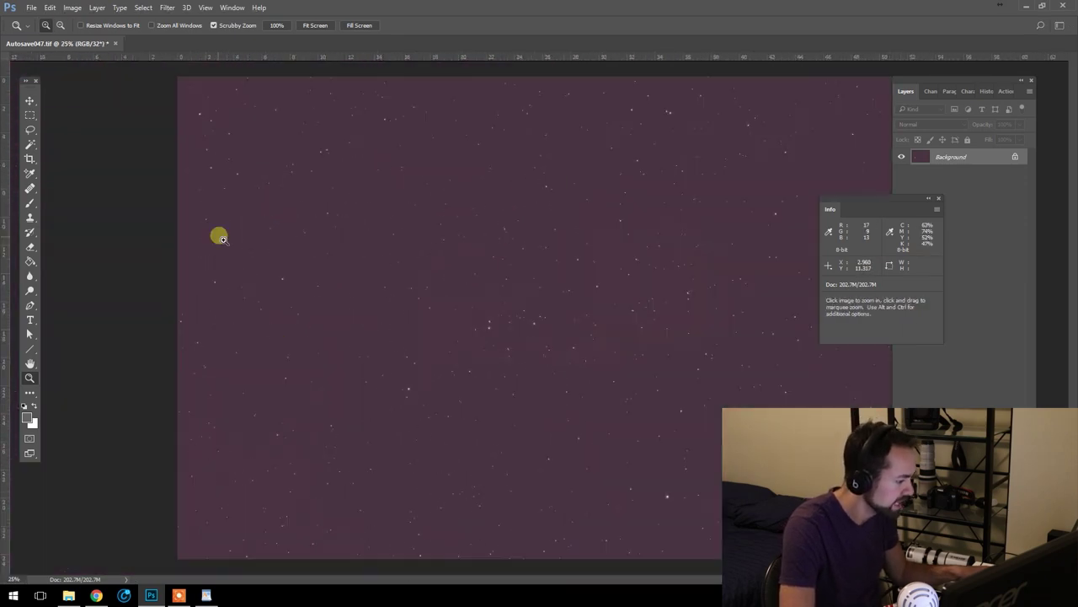
- Reselect inside the edges and crop again, trimming the document to 199.4M
left_click(29, 114)
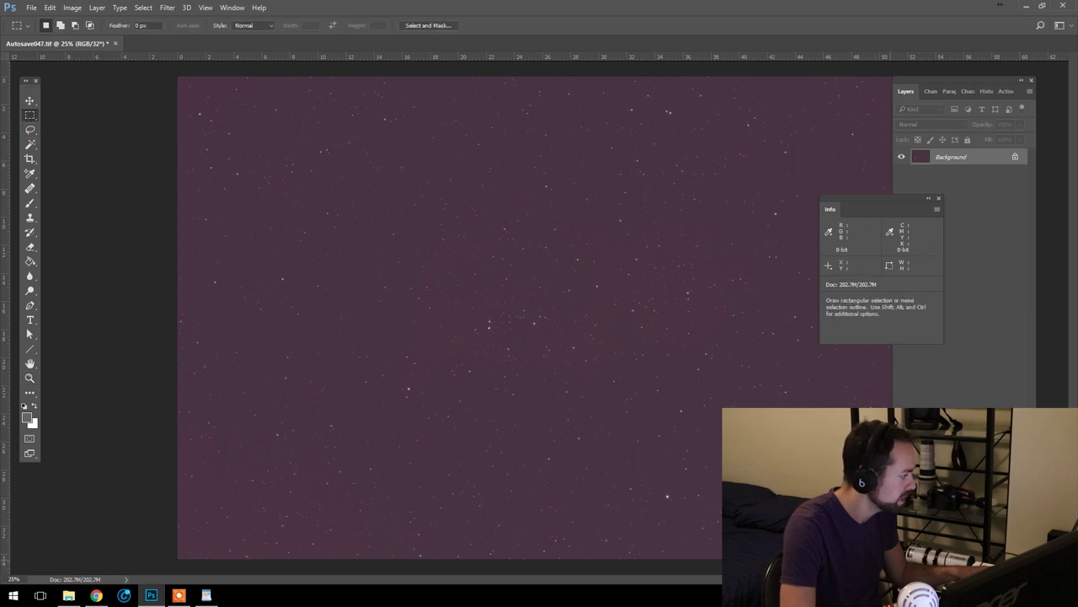
left_click_drag(901, 573, 165, 72)
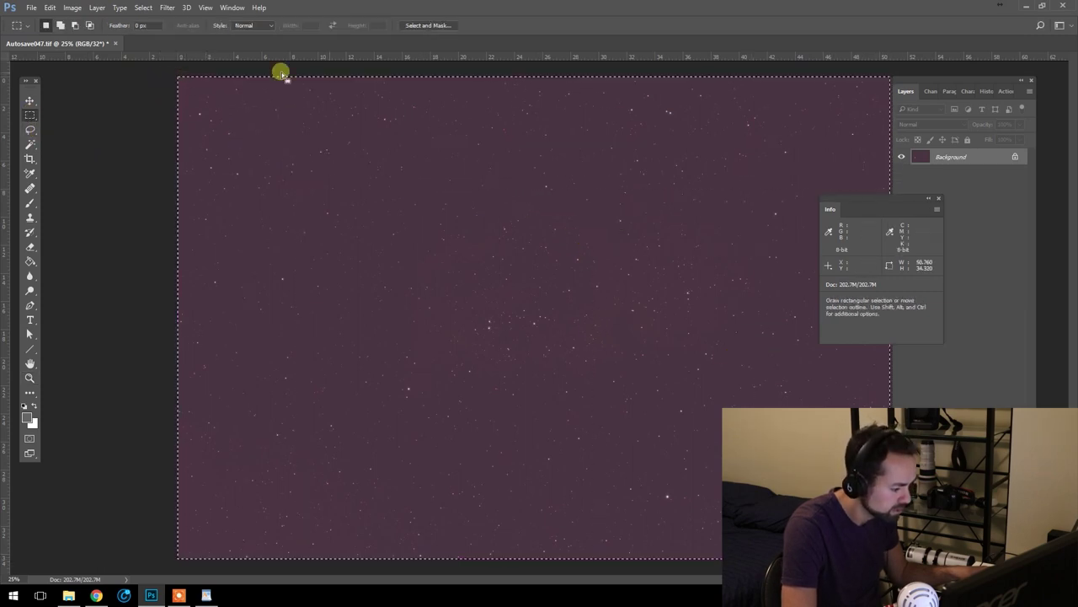
left_click(72, 7)
left_click(115, 121)
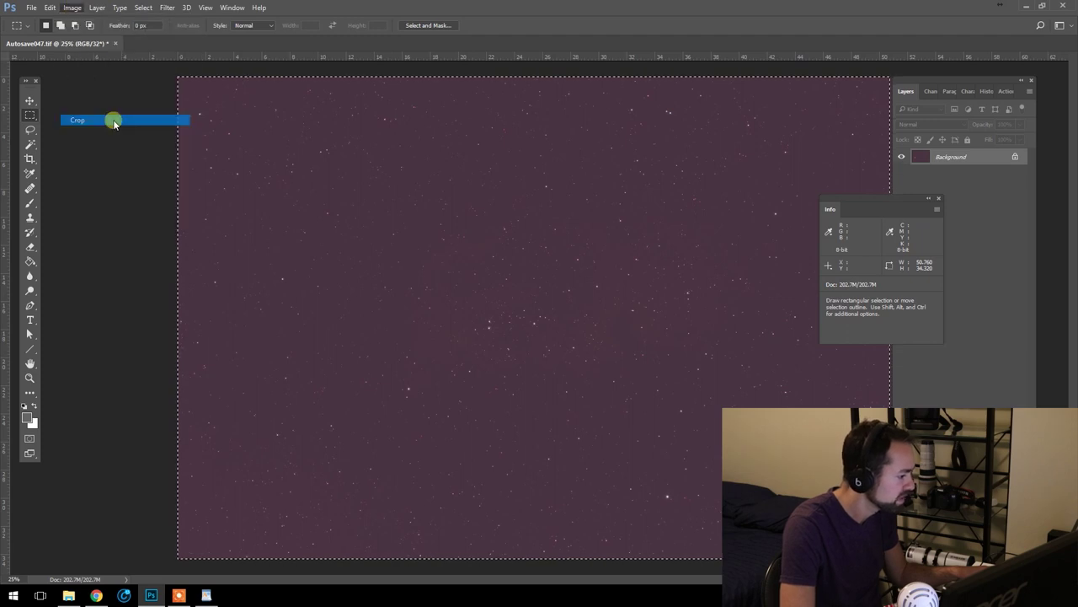
left_click(30, 378)
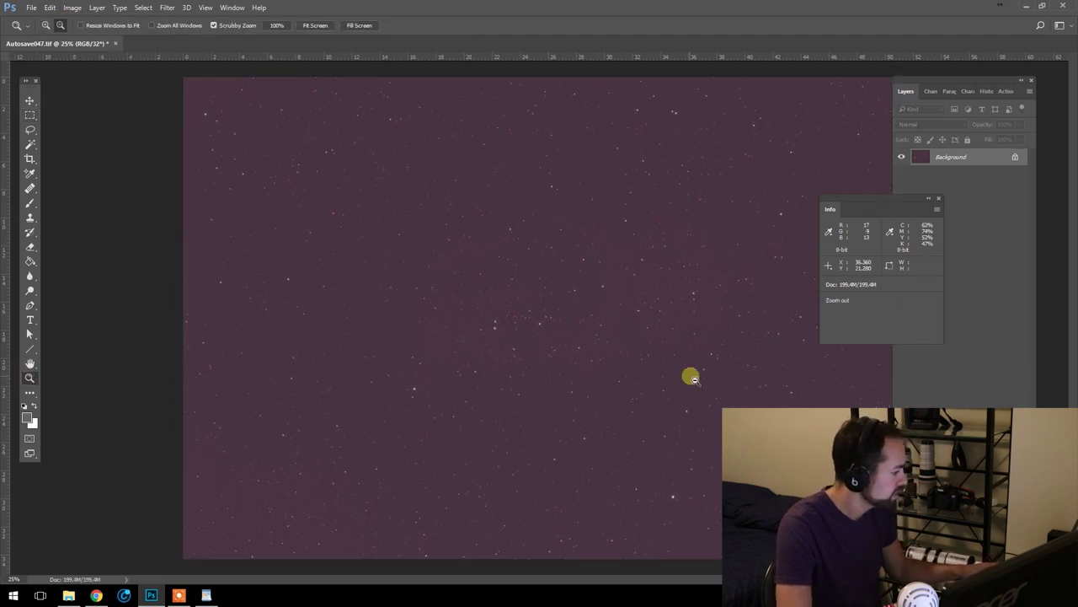
left_click(682, 386, "alt")
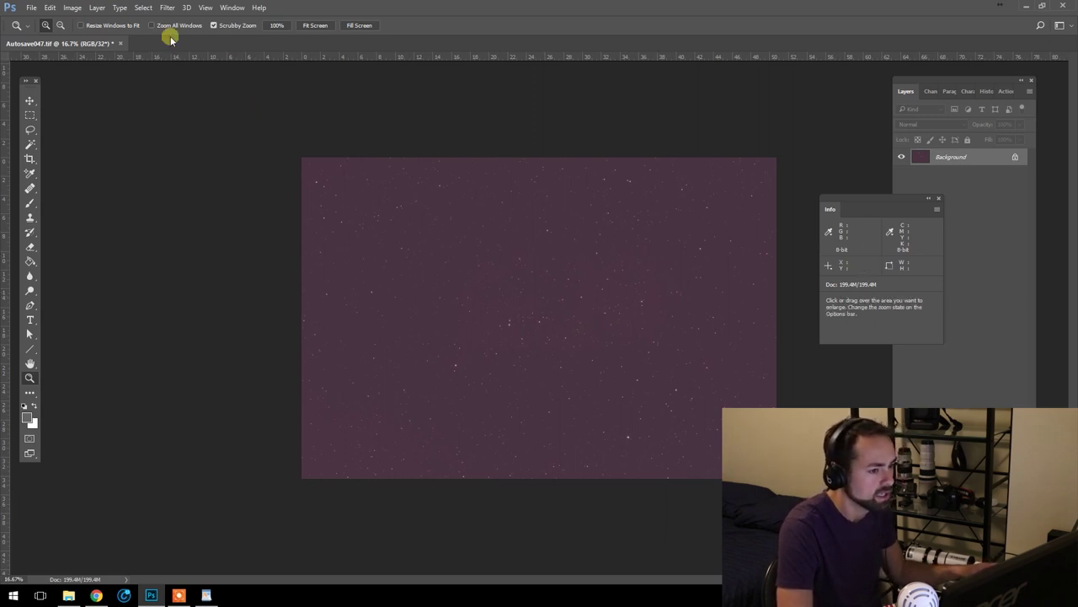
- Convert to 16 Bits/Channel with HDR Toning's Exposure and Gamma method, shrinking the document to 99.7M
left_click(97, 8)
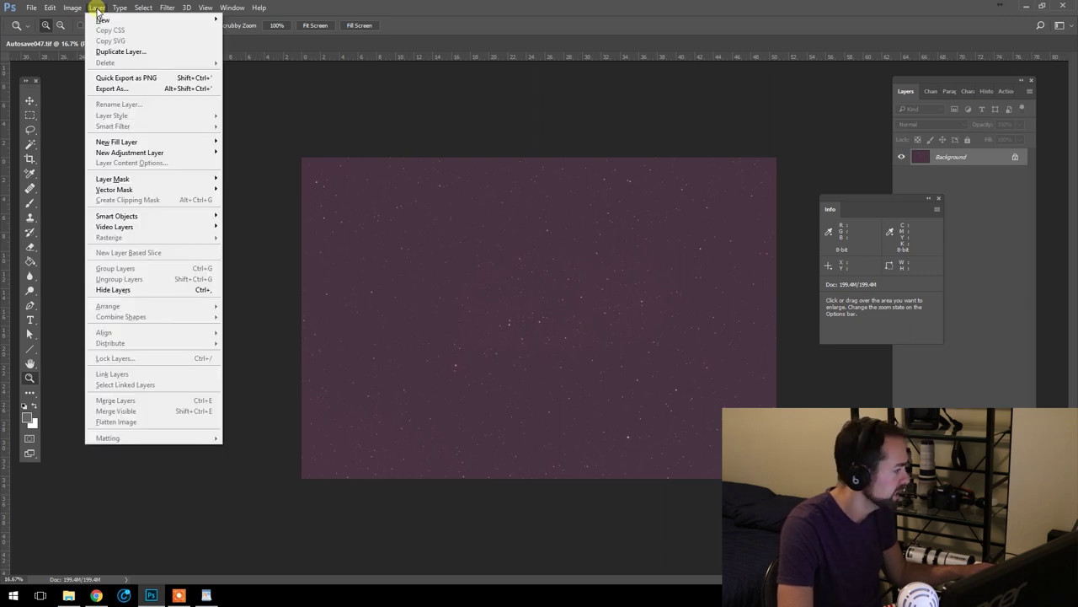
mouse_move(172, 155)
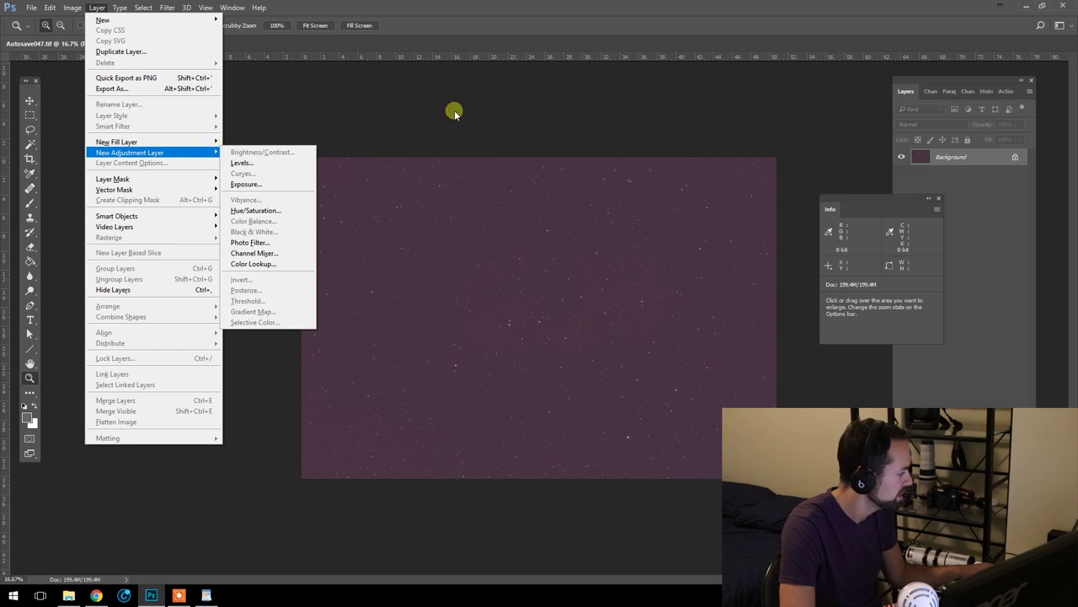
mouse_move(72, 8)
mouse_move(96, 25)
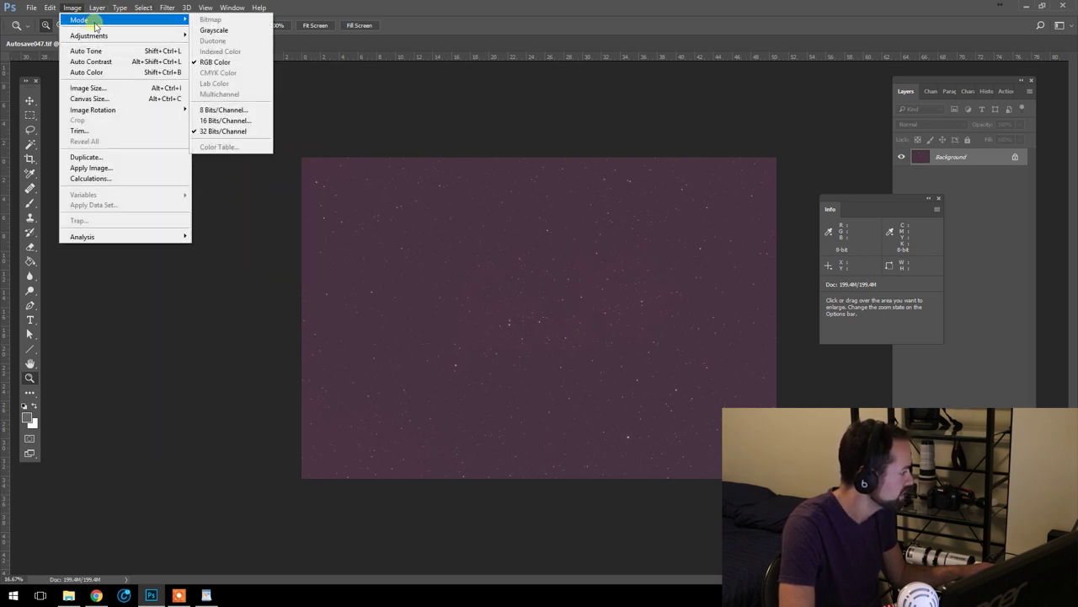
left_click(236, 123)
left_click(516, 99)
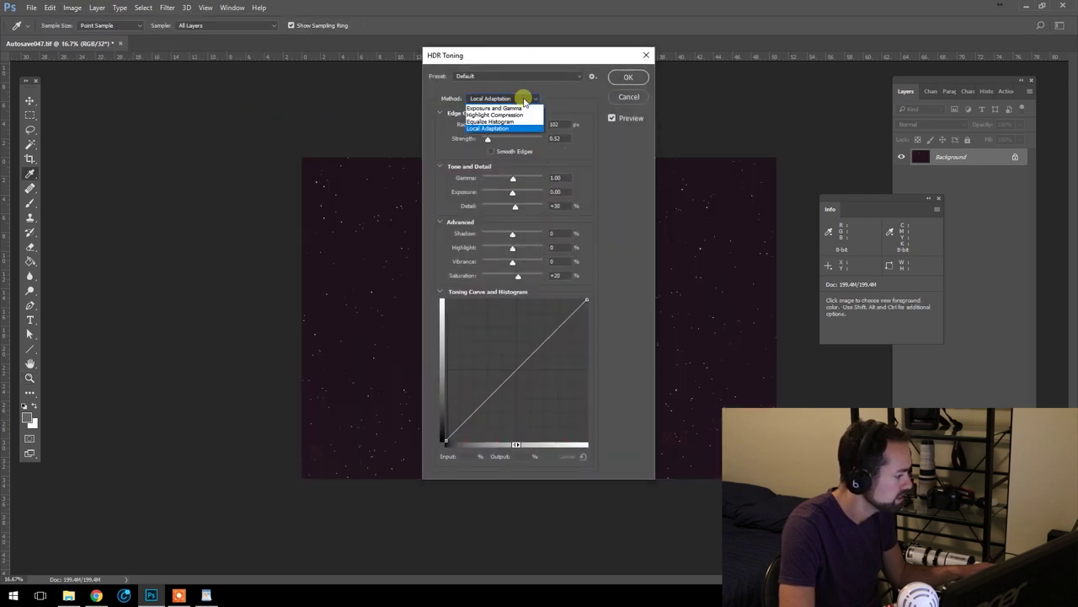
left_click(519, 105)
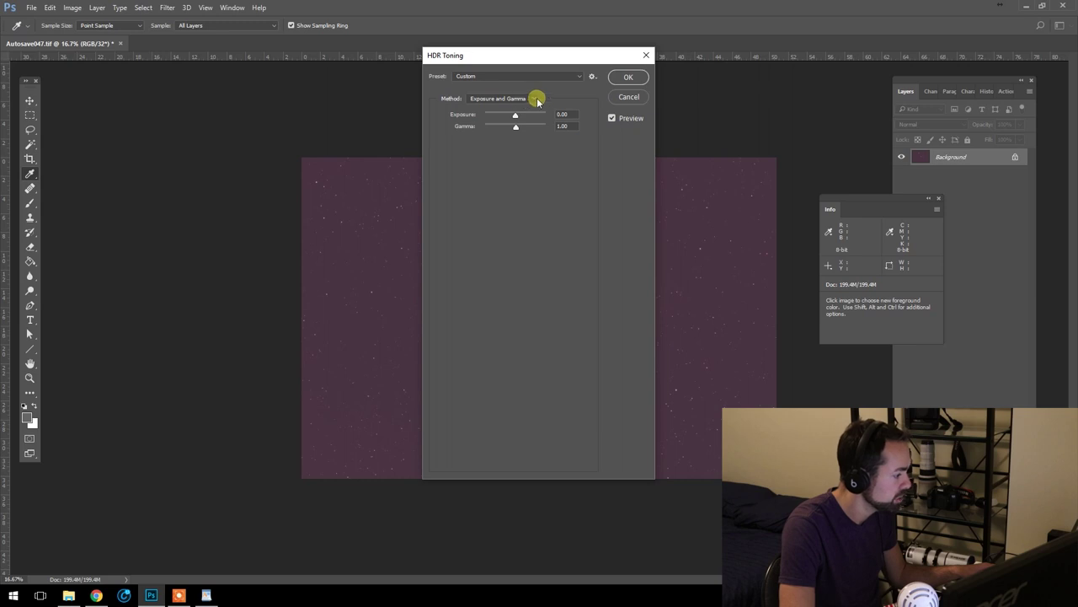
left_click(536, 99)
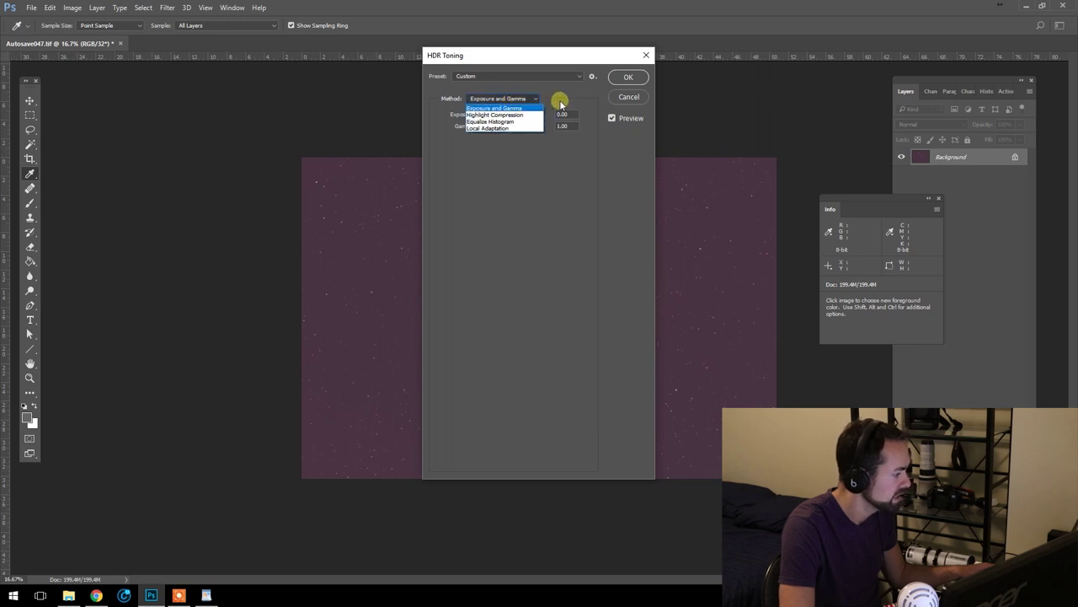
left_click(556, 99)
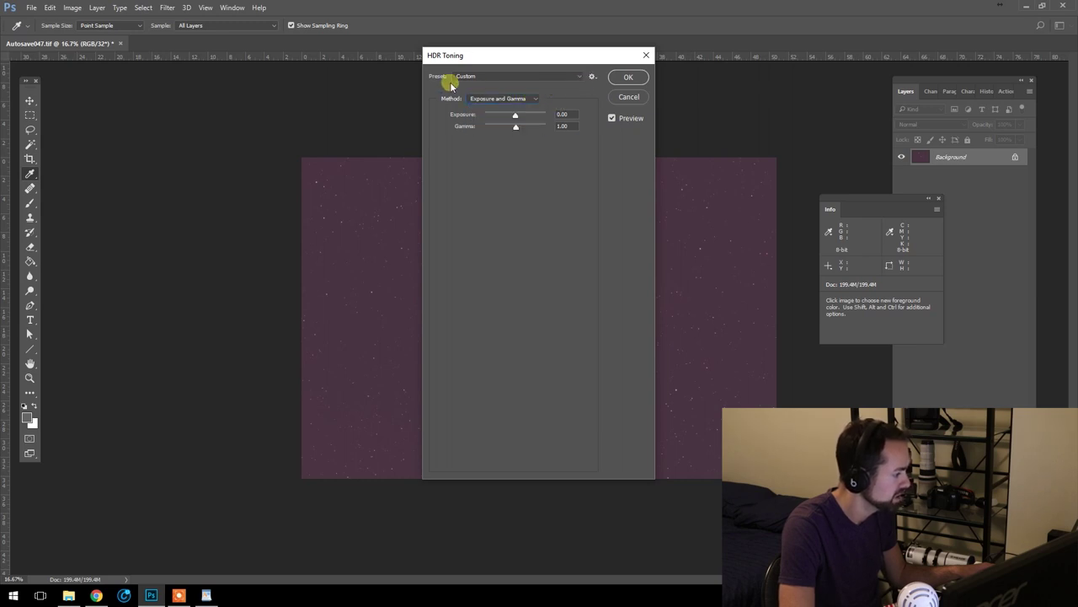
left_click(628, 76)
key("z")
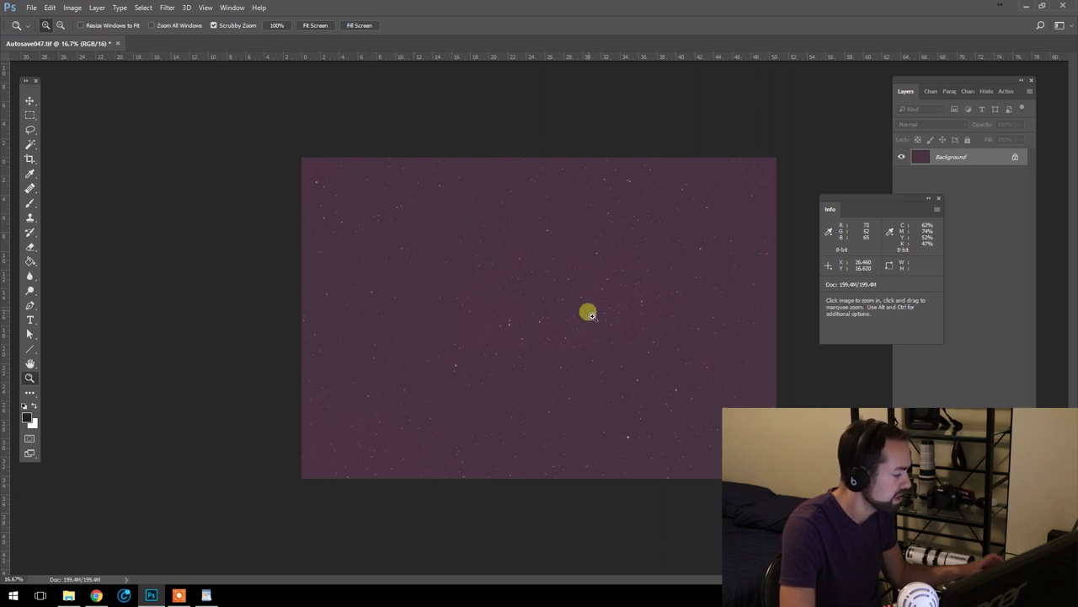
- Add a Threshold adjustment layer named Threshold 1
left_click(73, 12)
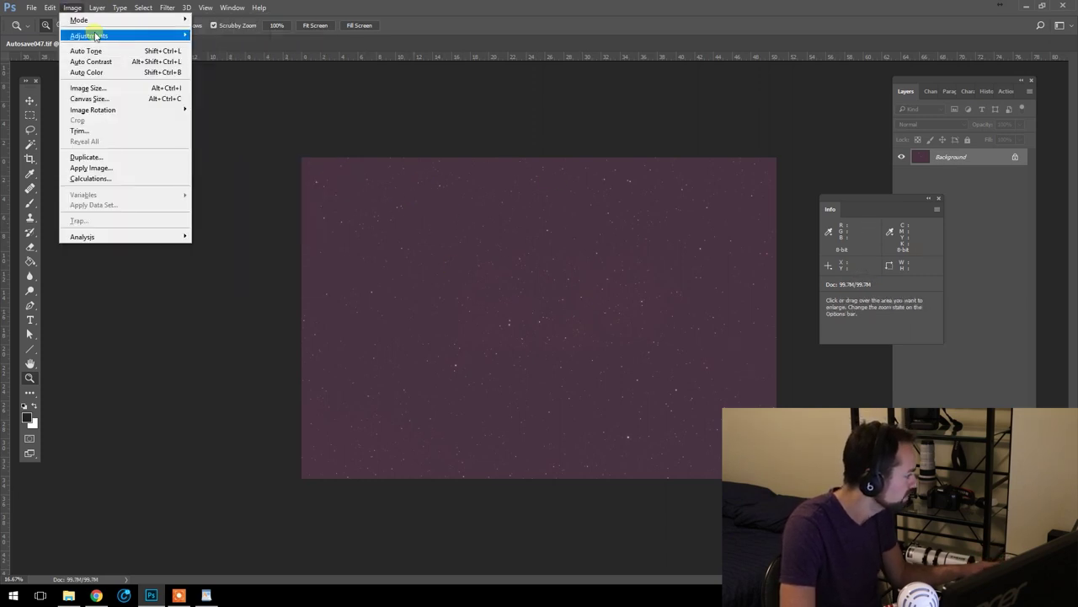
mouse_move(126, 38)
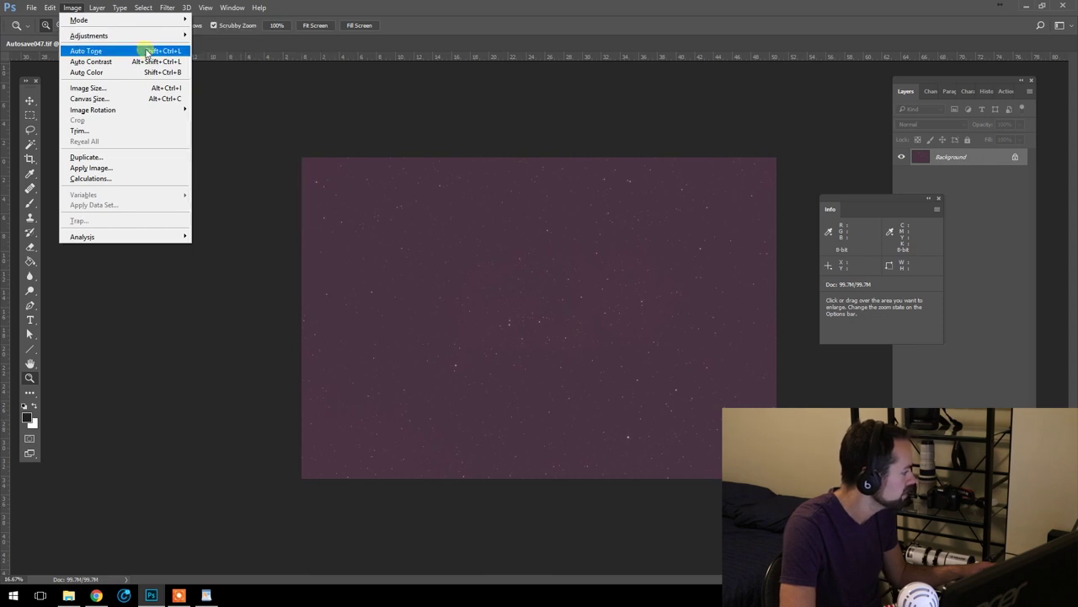
mouse_move(137, 10)
mouse_move(97, 8)
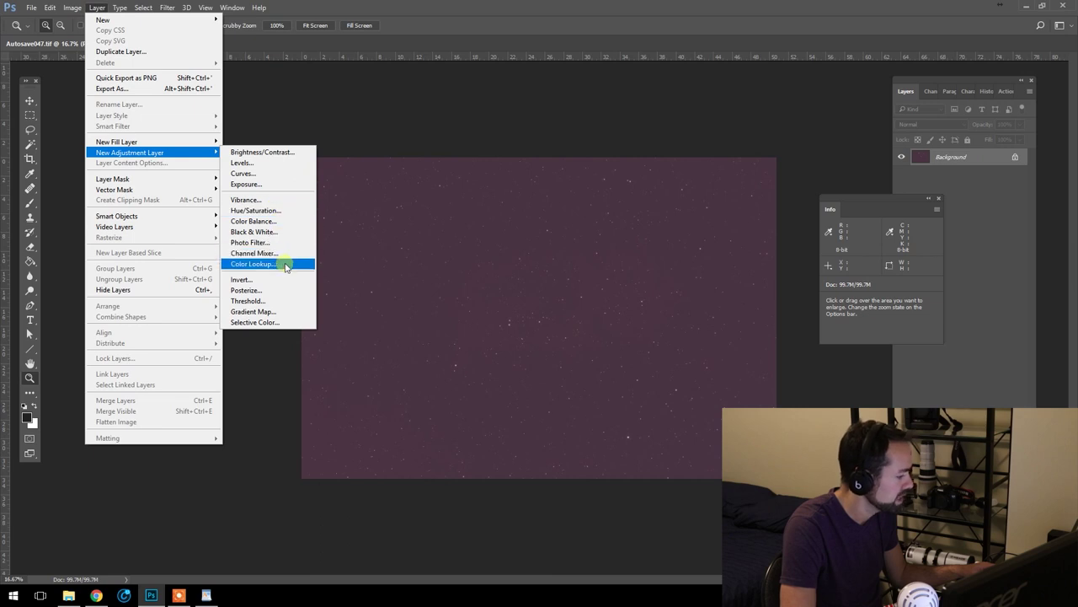
left_click(279, 300)
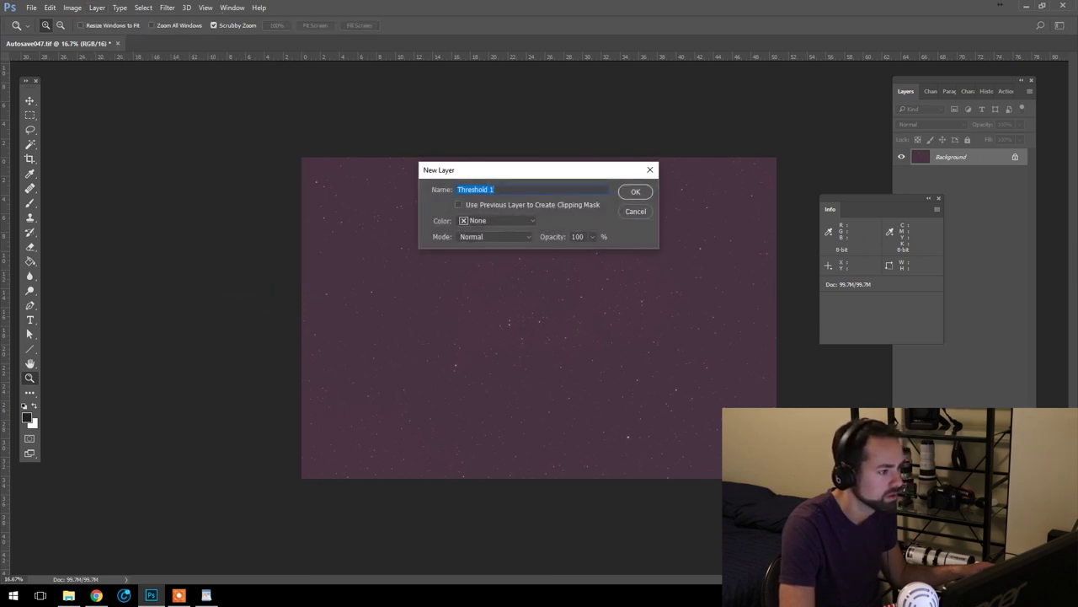
left_click_drag(842, 208, 806, 101)
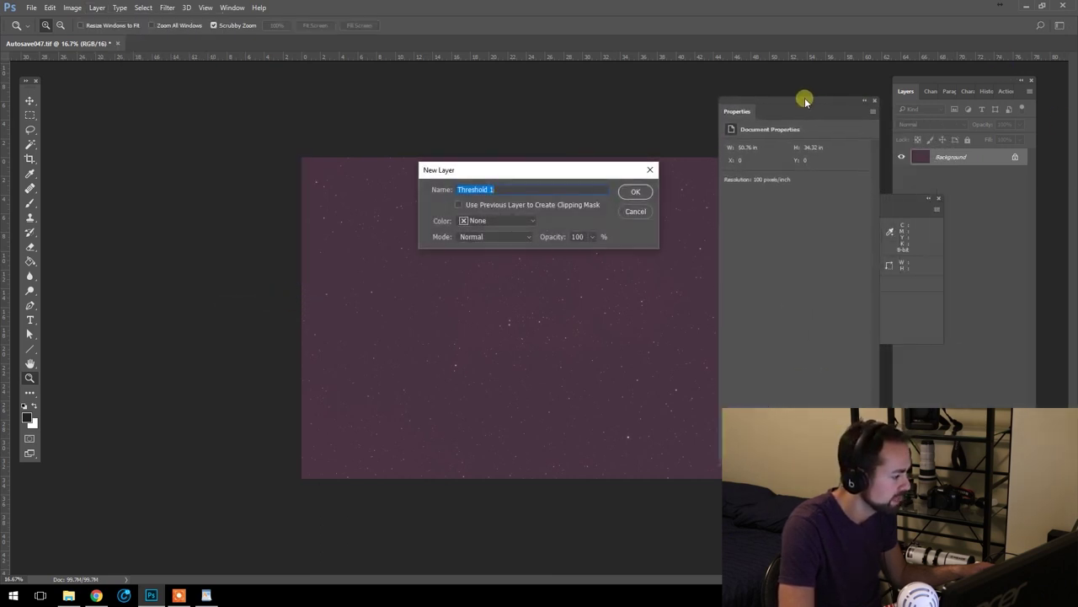
left_click(637, 192)
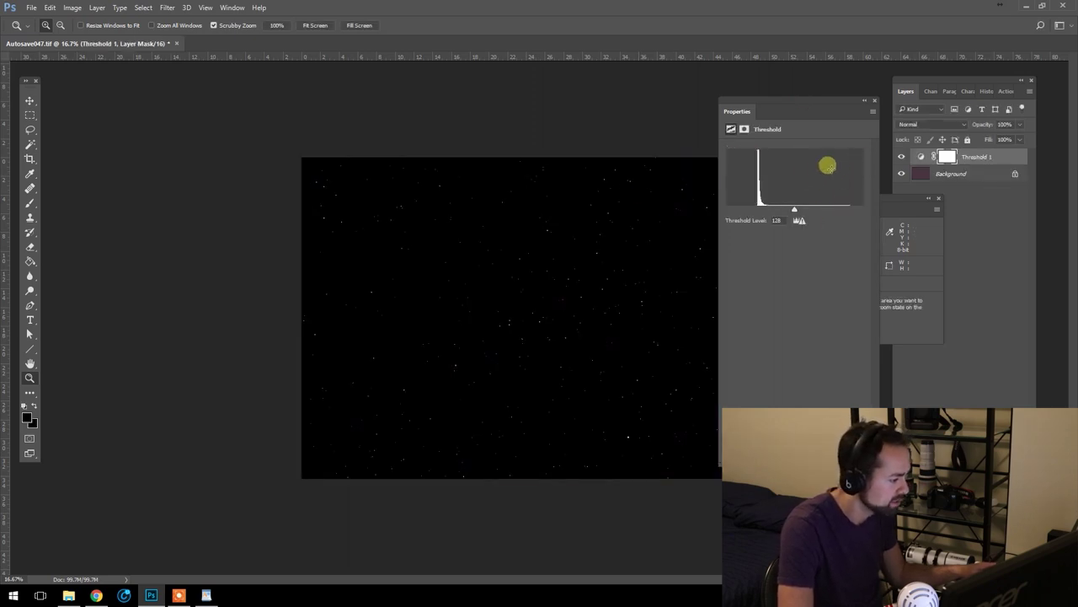
- Set the Threshold Level to 61 so only the stars stay white on black
left_click_drag(793, 210, 759, 207)
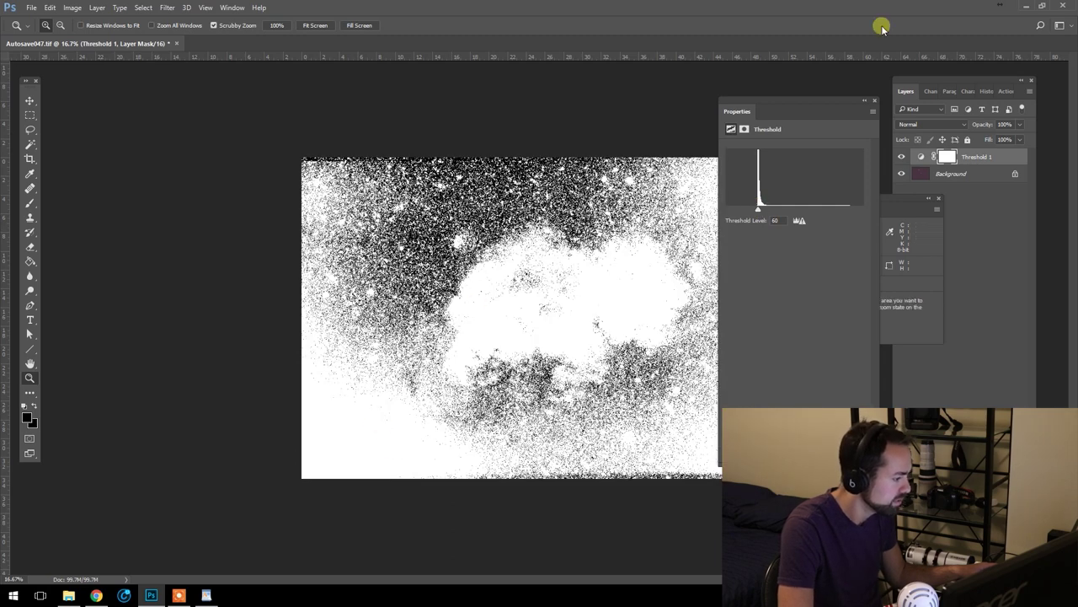
left_click_drag(808, 104, 849, 114)
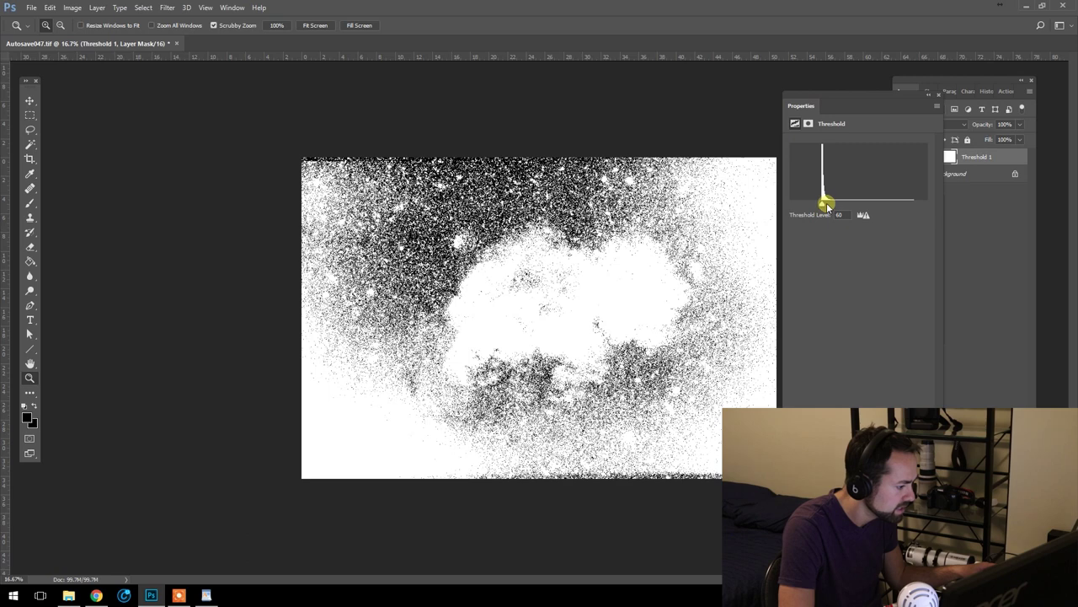
left_click_drag(823, 205, 824, 205)
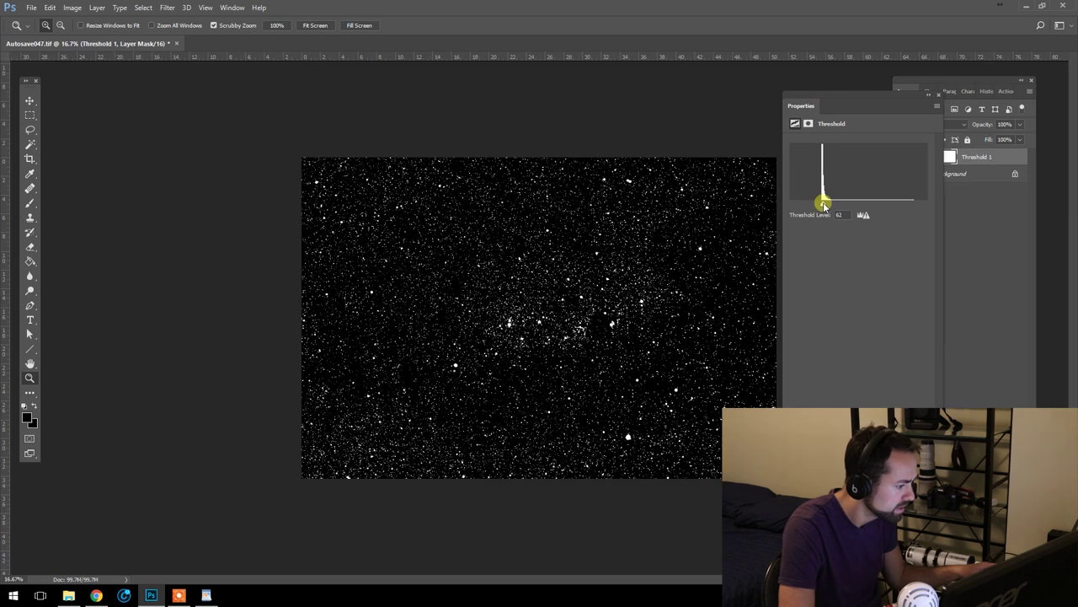
left_click_drag(824, 205, 823, 205)
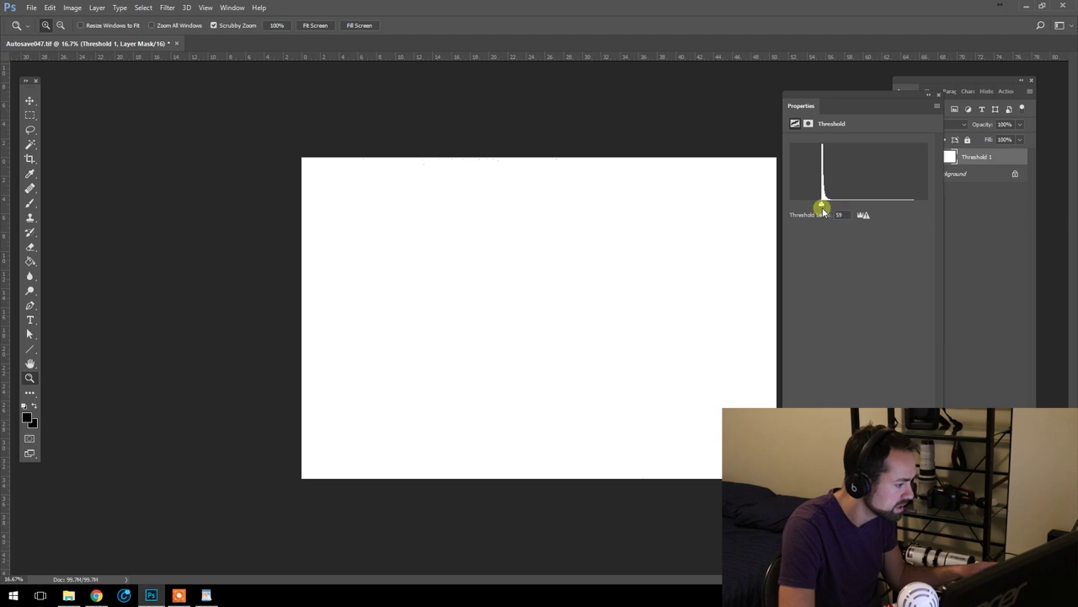
left_click_drag(823, 212, 822, 206)
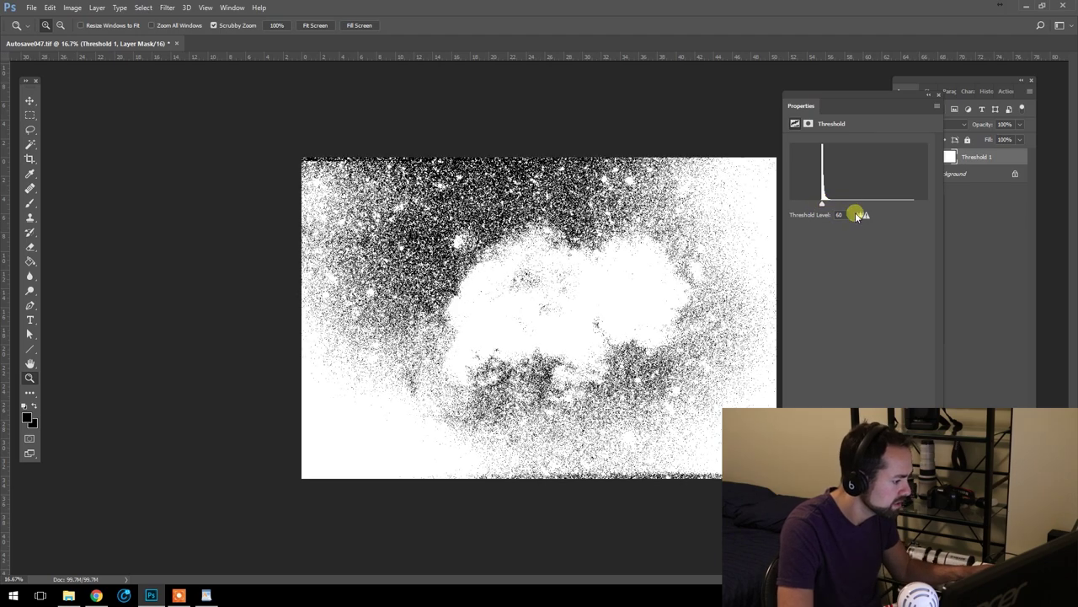
left_click(843, 215)
left_click_drag(828, 218, 851, 221)
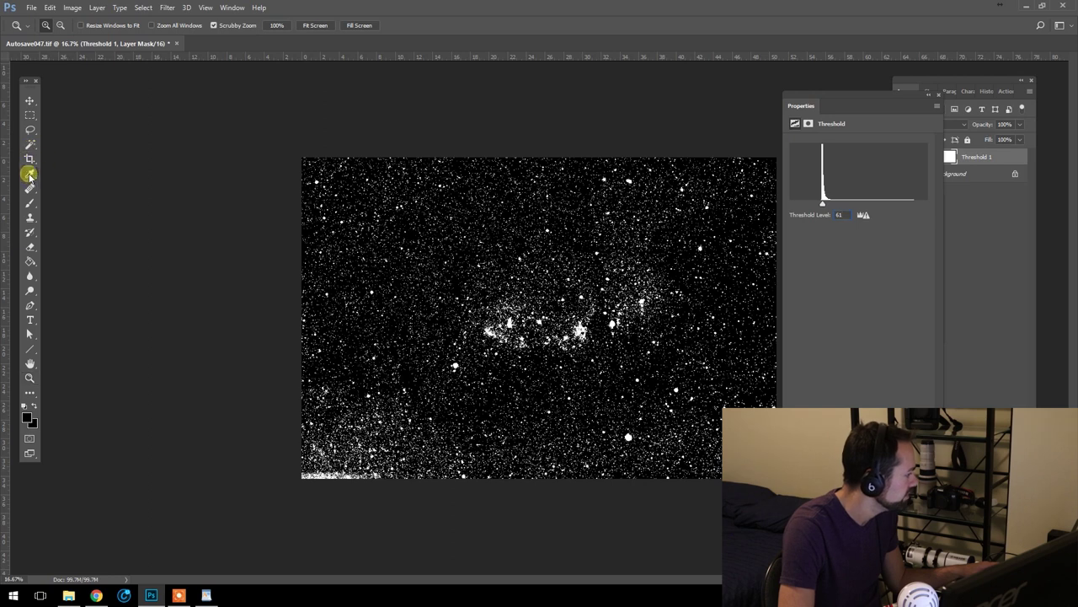
- Choose the Color Sampler Tool with 5 by 5 Average sample size and zoom to 100% on the stars
left_click_drag(29, 175, 107, 197)
left_click(108, 26)
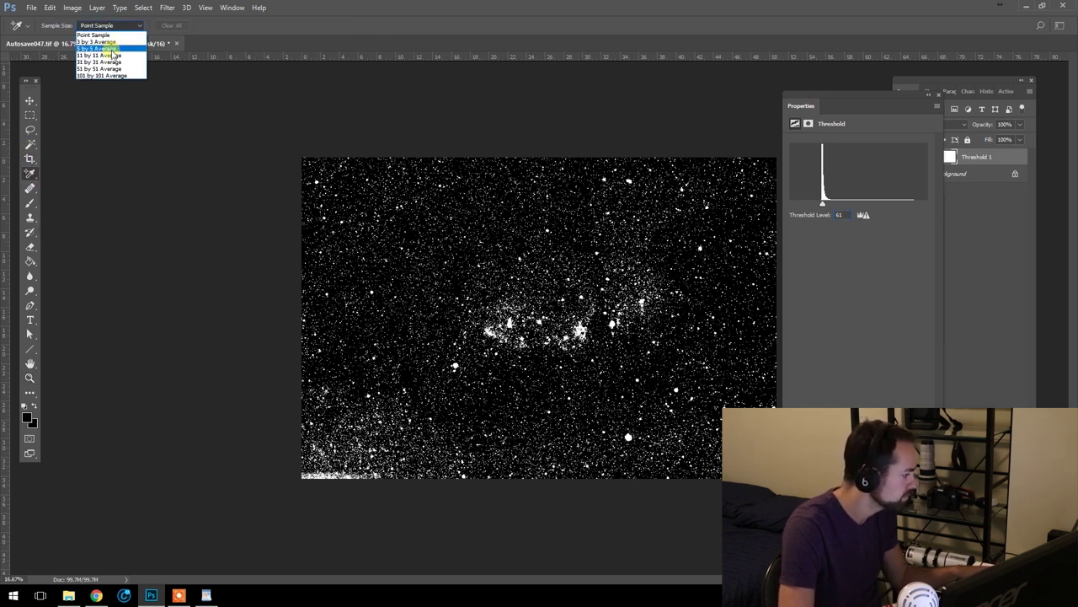
left_click(113, 49)
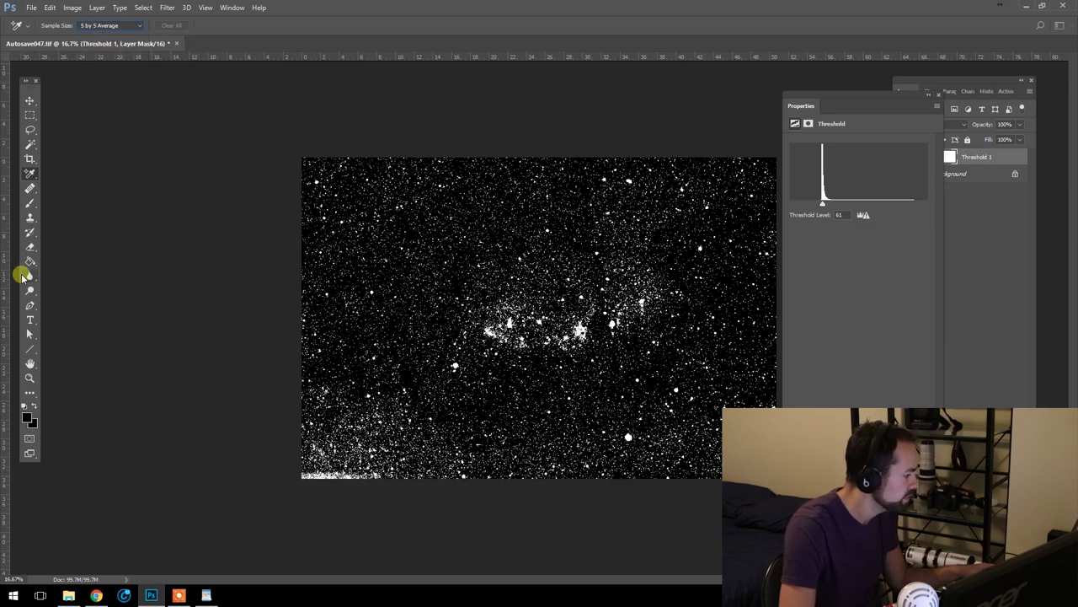
left_click(27, 376)
left_click(435, 329)
left_click(396, 250)
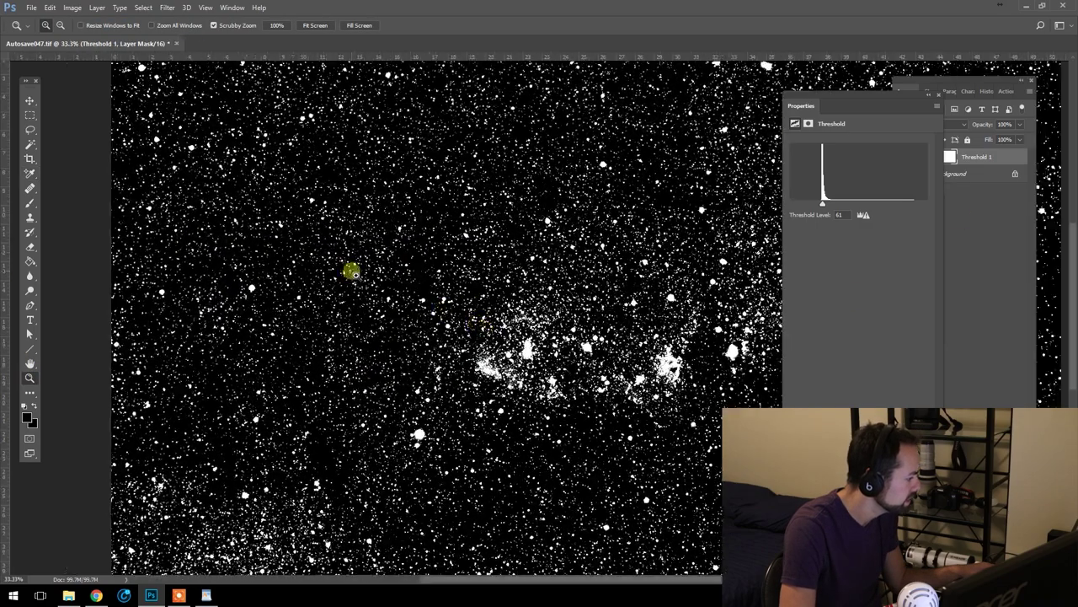
left_click(288, 164)
left_click(354, 250)
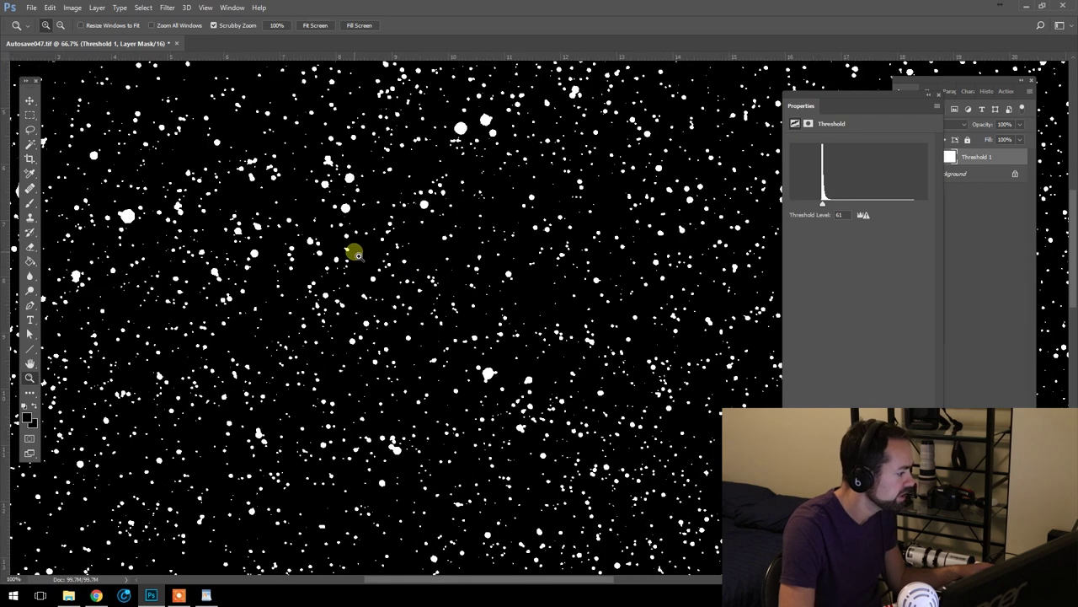
- Place a colour sampler on the dark background sky
left_click(30, 173)
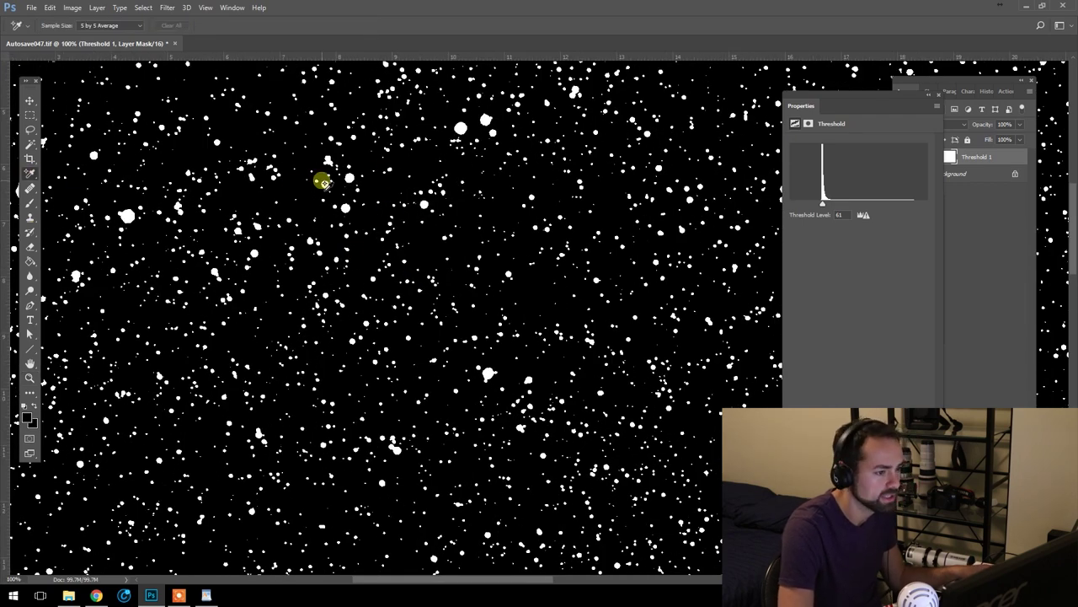
left_click(383, 187)
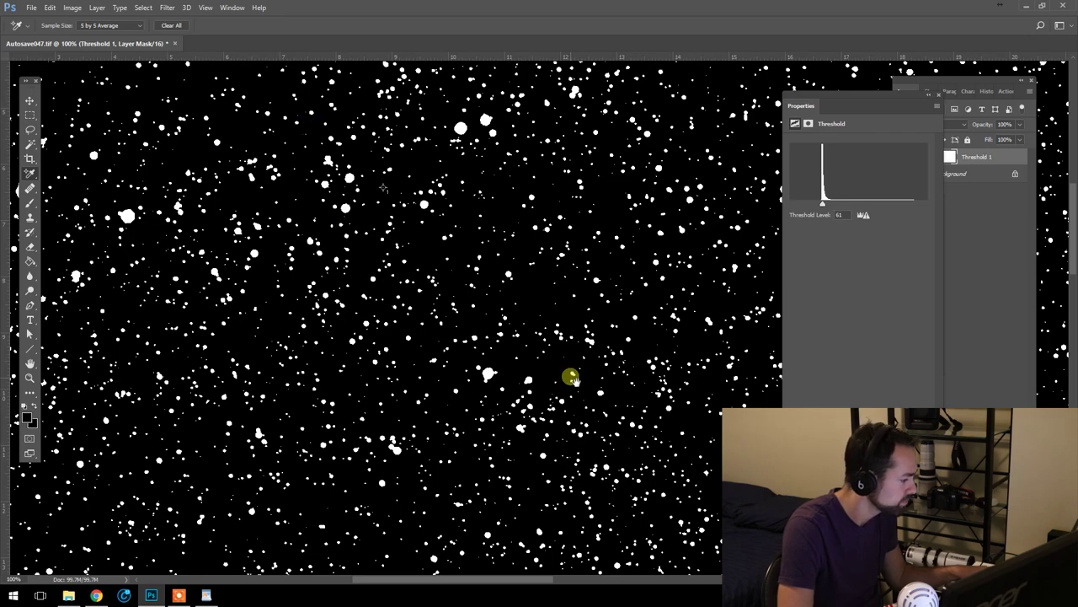
left_click_drag(571, 379, 227, 253)
left_click(31, 377)
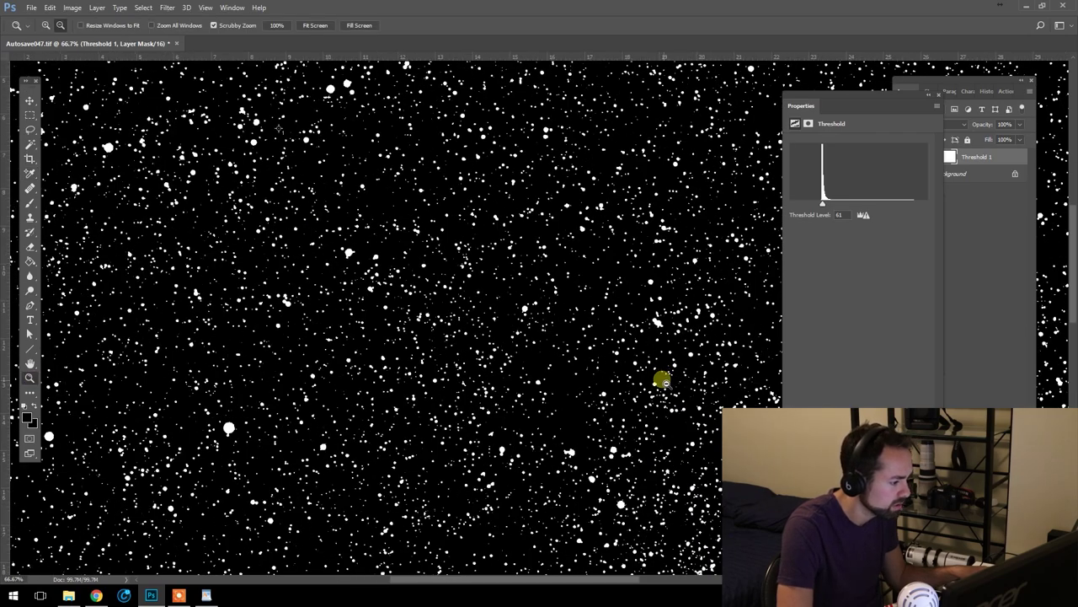
left_click_drag(660, 378, 489, 230)
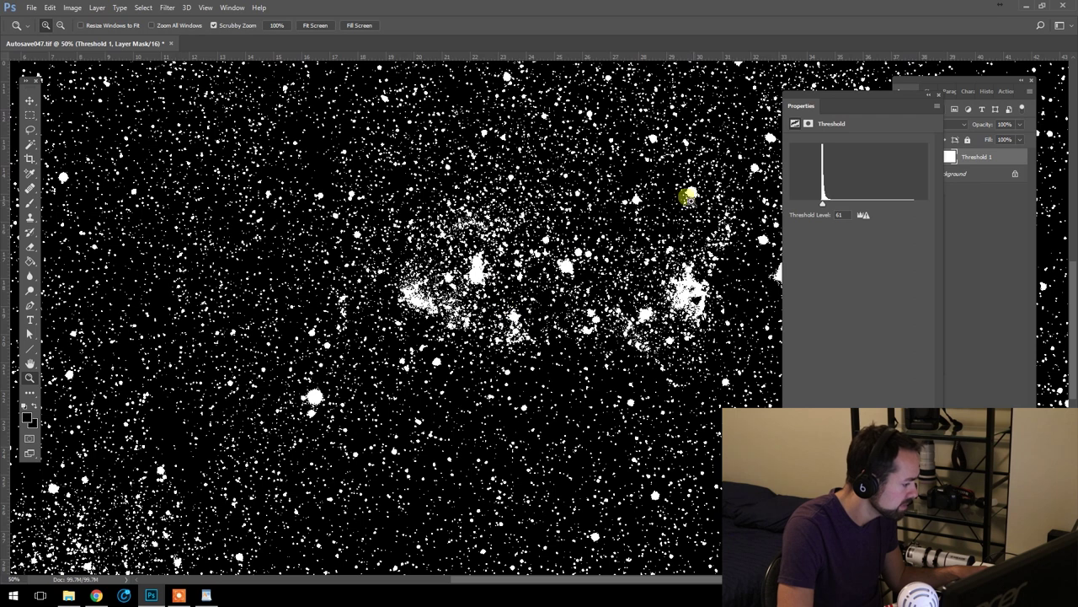
- Compare the stars with Threshold 1 hidden at 300%, then place a second sampler on the bright central star
left_click_drag(865, 97, 895, 224)
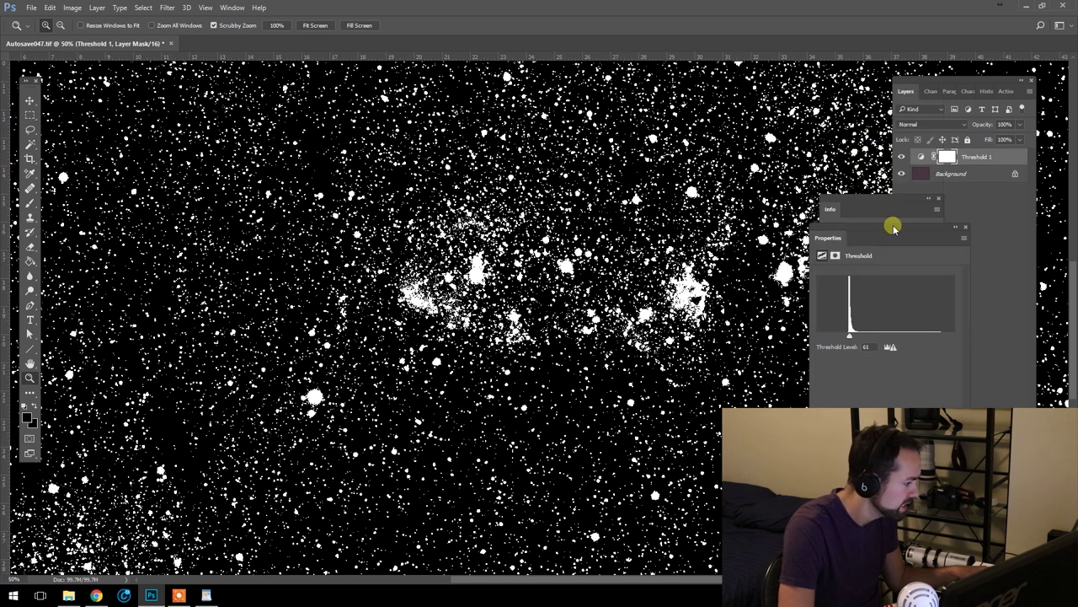
left_click(903, 157)
left_click_drag(565, 278, 628, 297)
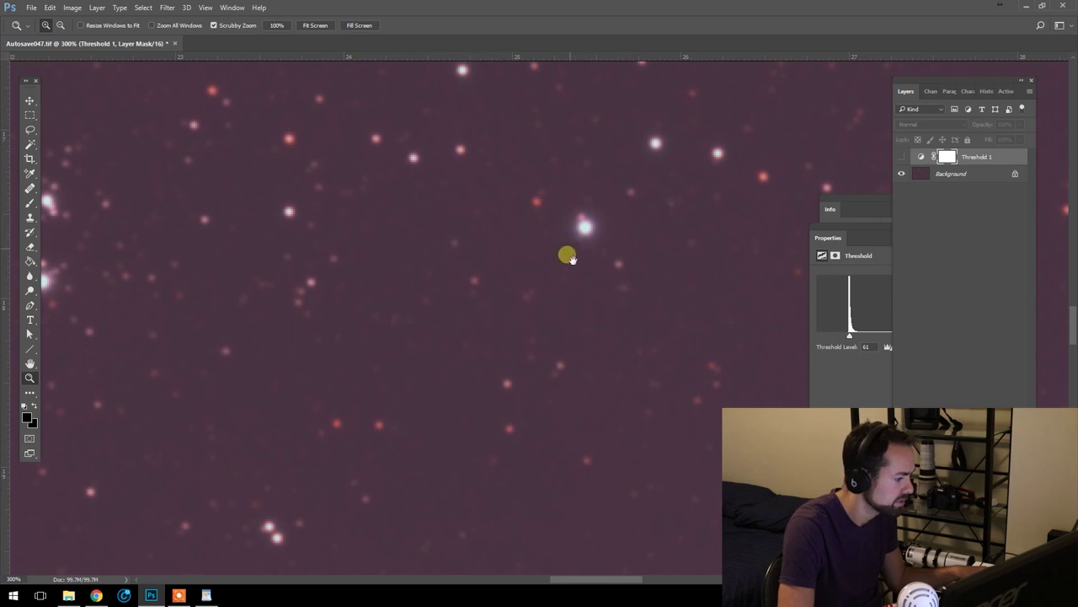
left_click_drag(523, 205, 629, 272)
left_click_drag(671, 331, 549, 311)
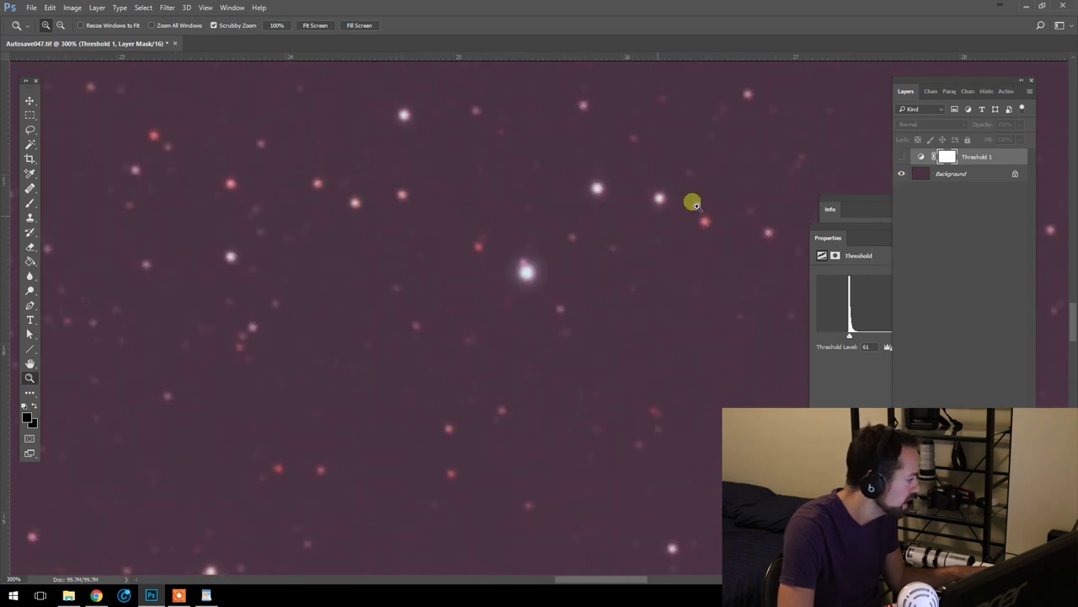
left_click(901, 157)
left_click(30, 173)
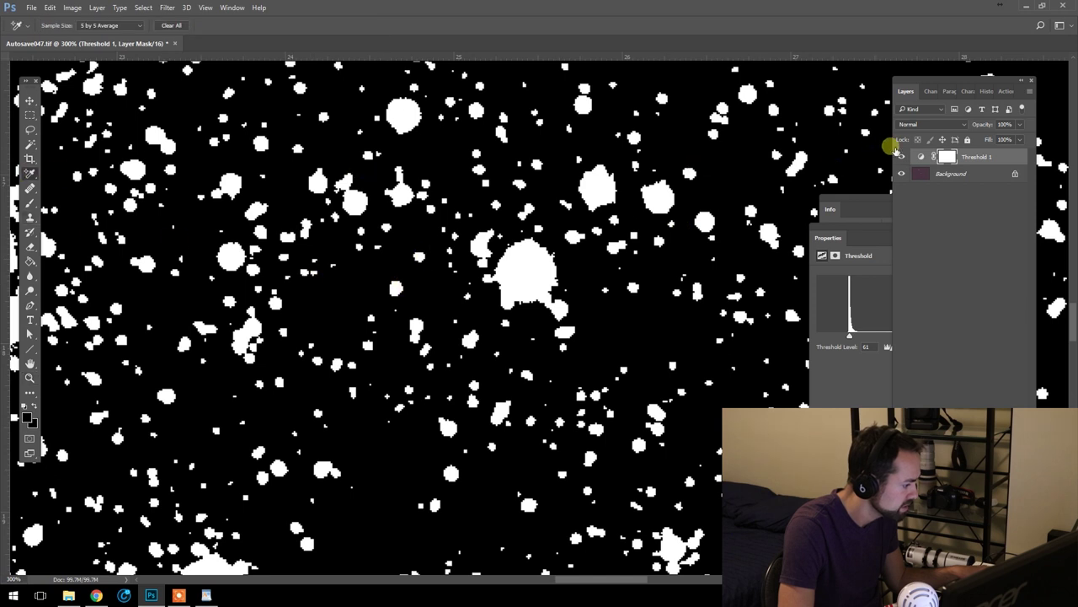
left_click(902, 157)
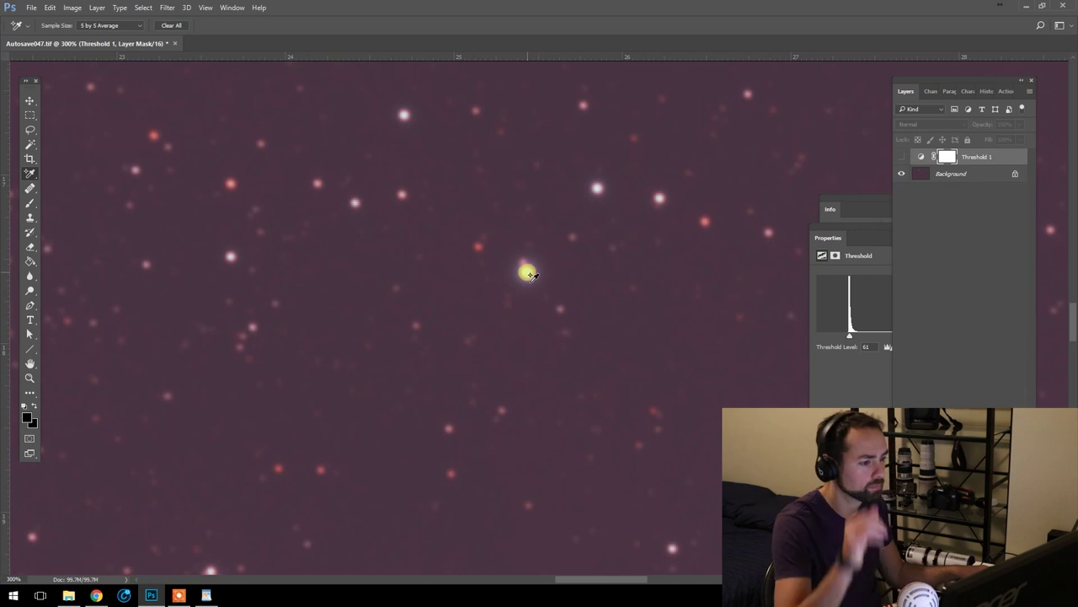
left_click(526, 272)
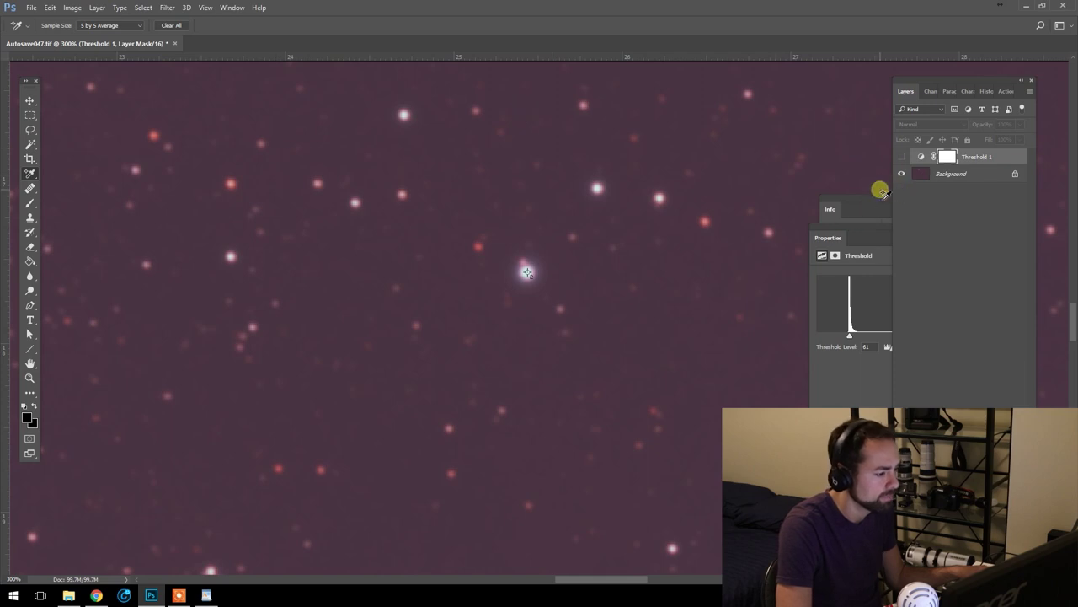
- Delete the Threshold 1 adjustment layer
left_click_drag(859, 230, 745, 182)
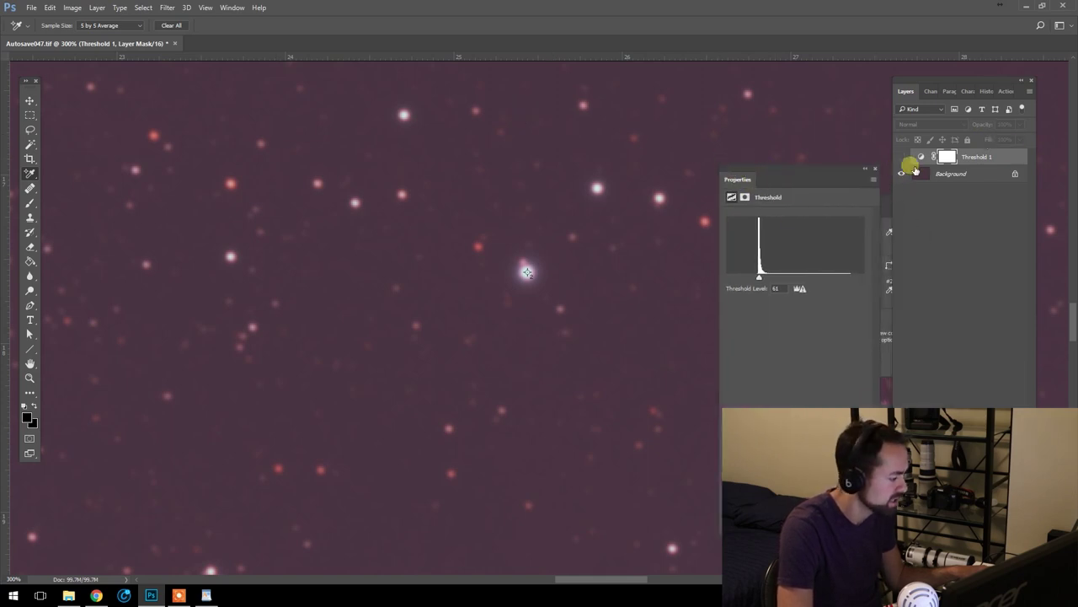
left_click(902, 157)
left_click(902, 157)
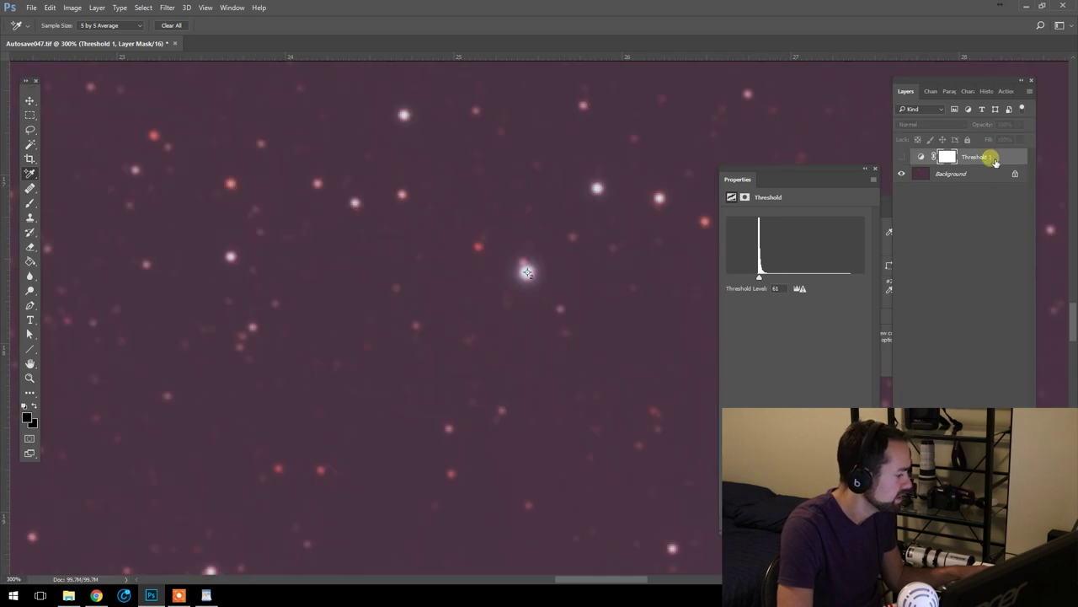
key("Delete")
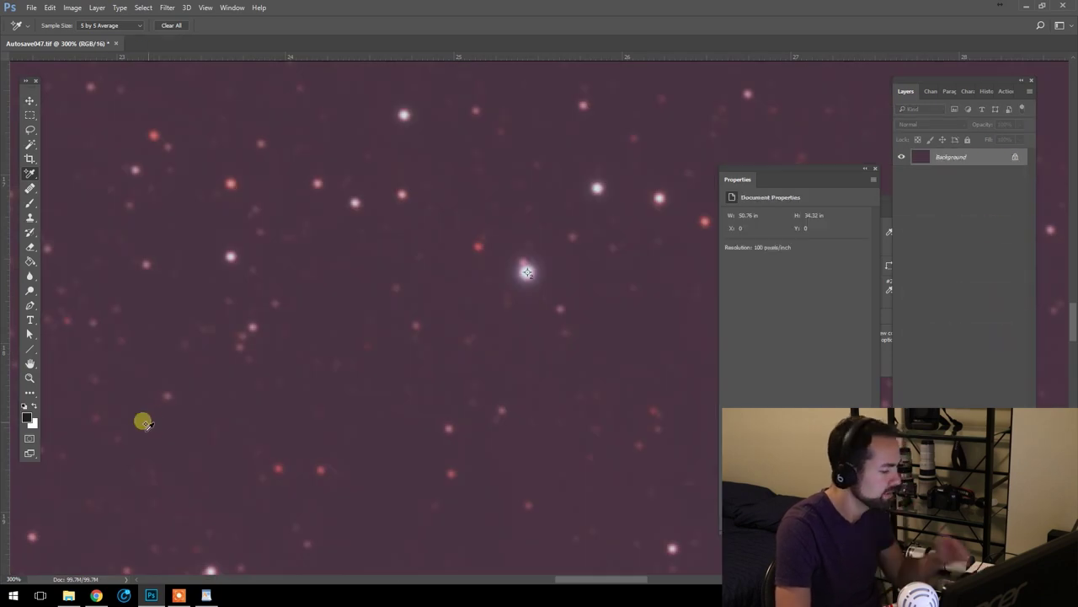
- Zoom out to the whole image, then back in to 200% on the stars
left_click(30, 376)
scroll(393, 354, "down", 5)
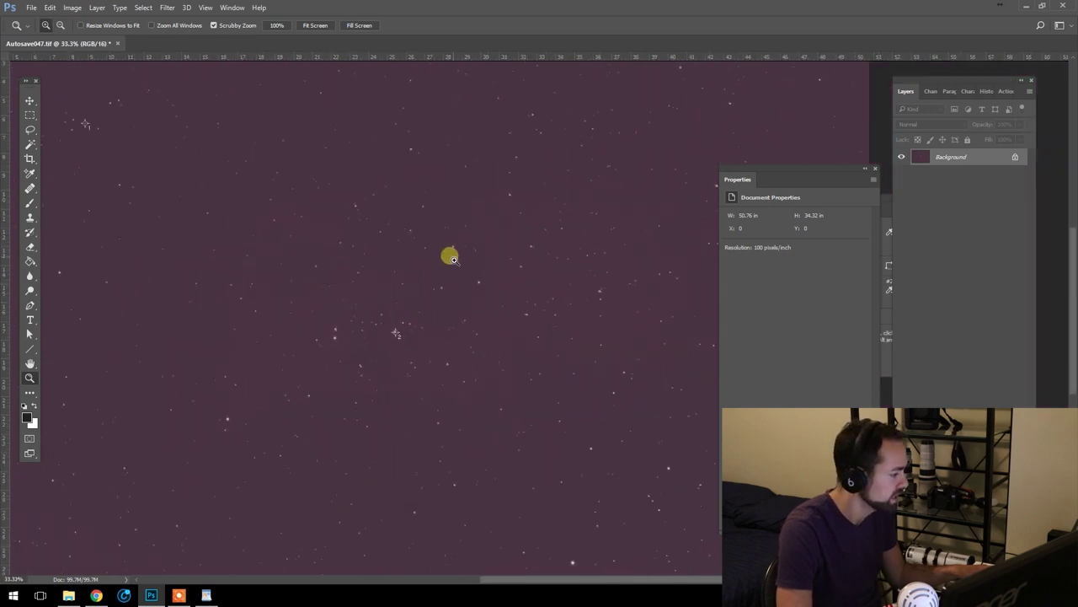
left_click(484, 302, "alt")
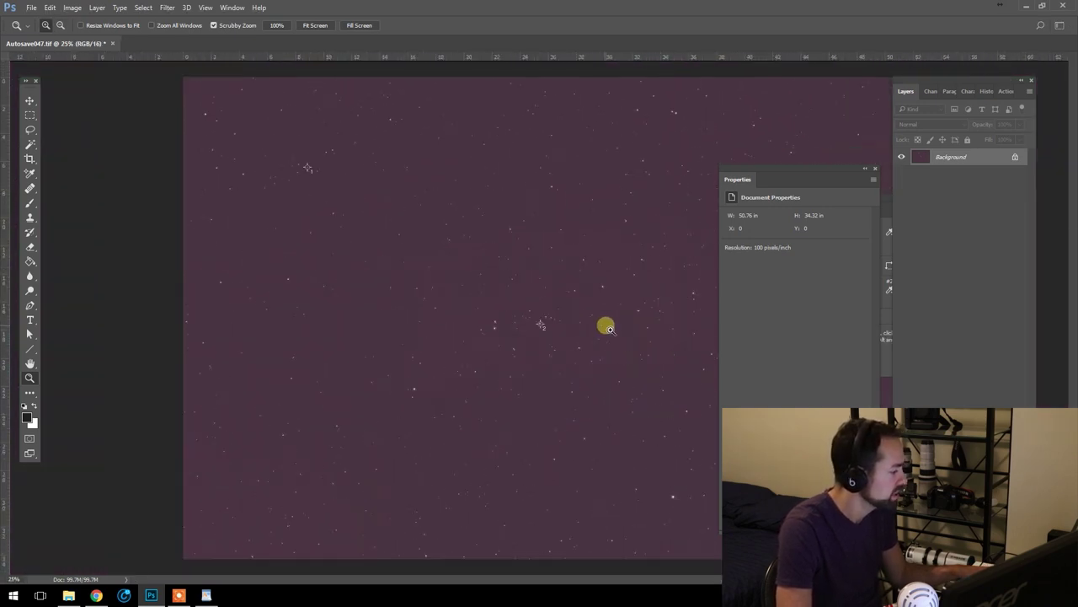
left_click(279, 363)
left_click(292, 157)
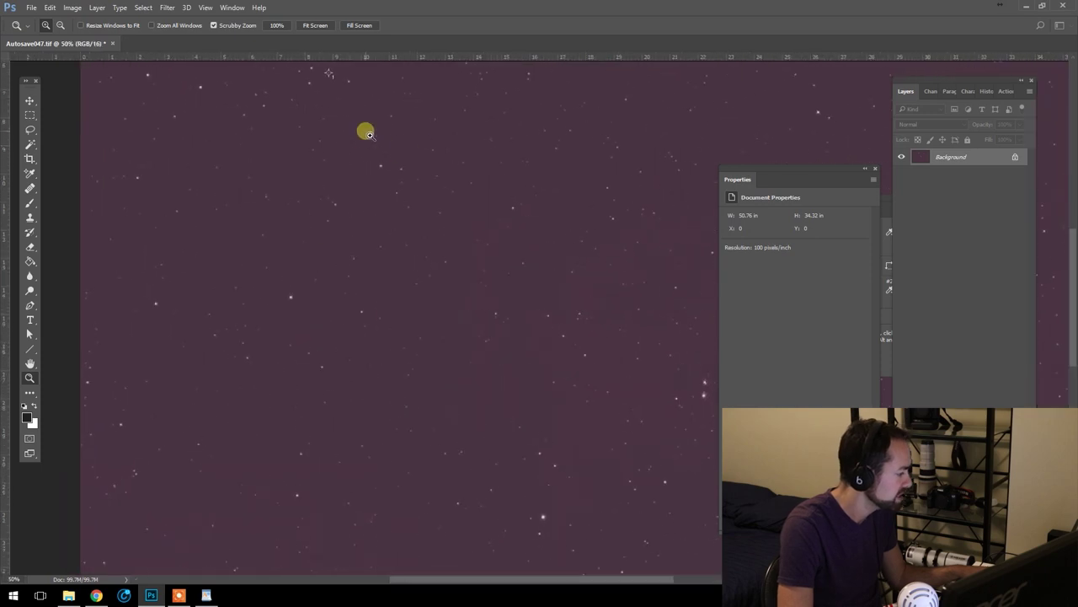
left_click(365, 128)
left_click(376, 178)
left_click(395, 244)
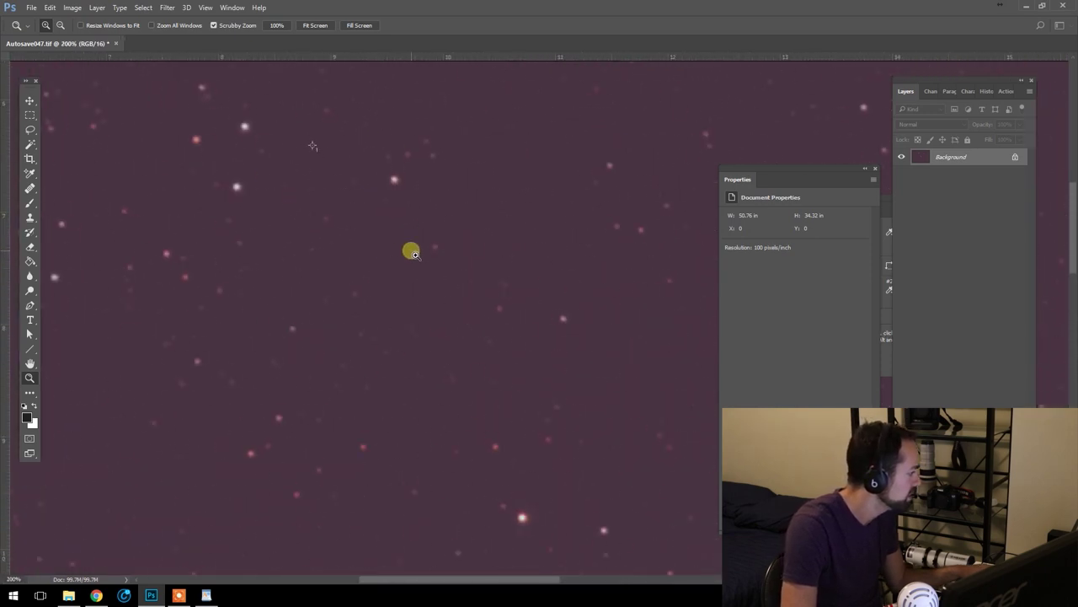
left_click_drag(358, 162, 354, 197)
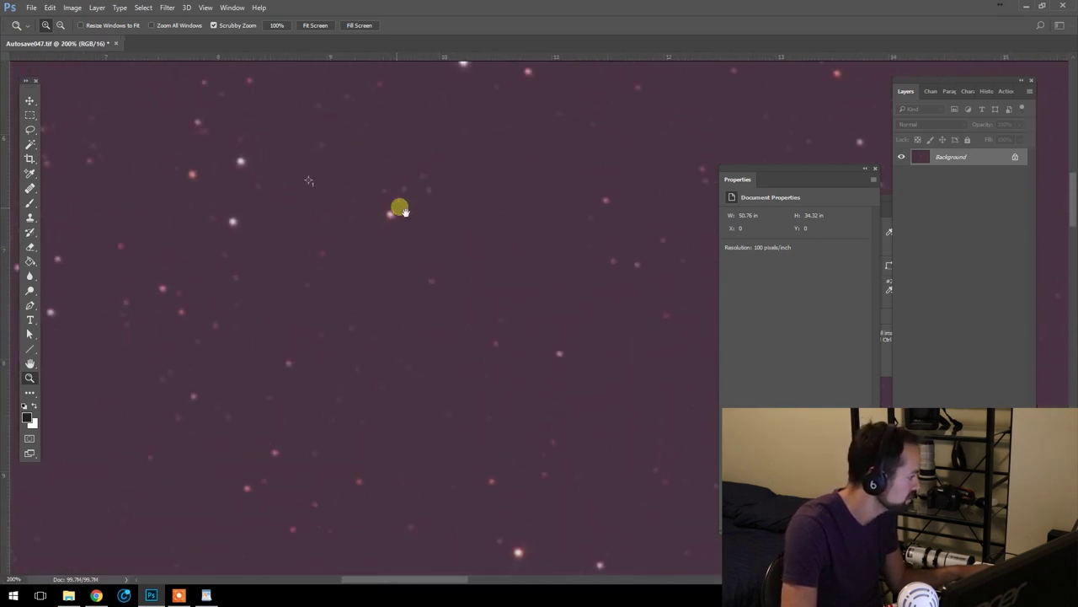
- In Levels, with sampler readouts visible, raise the Red channel's black input to 58
left_click(71, 8)
mouse_move(166, 35)
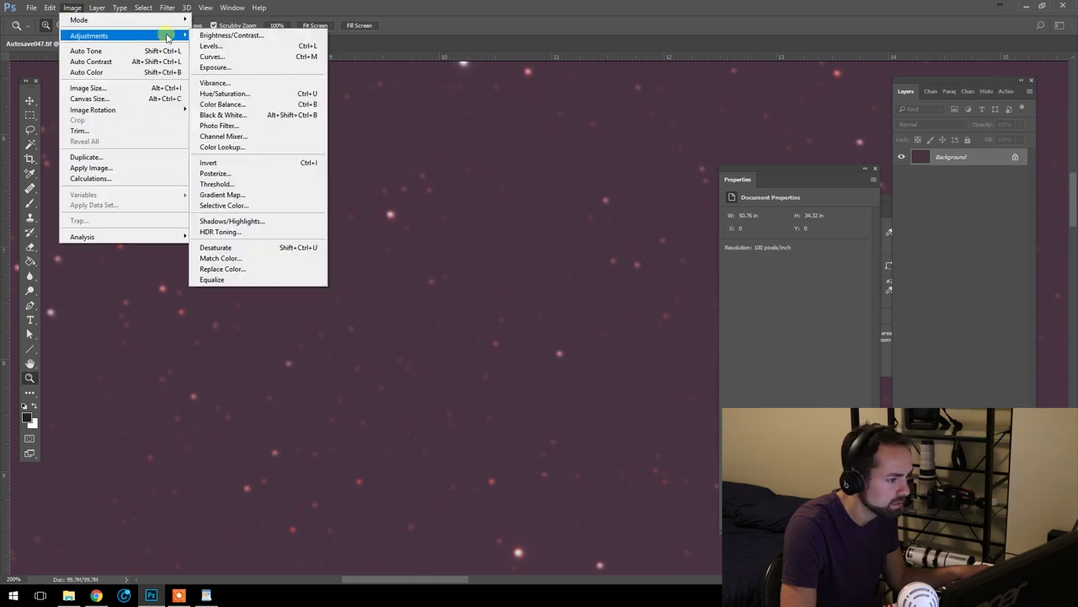
left_click(234, 47)
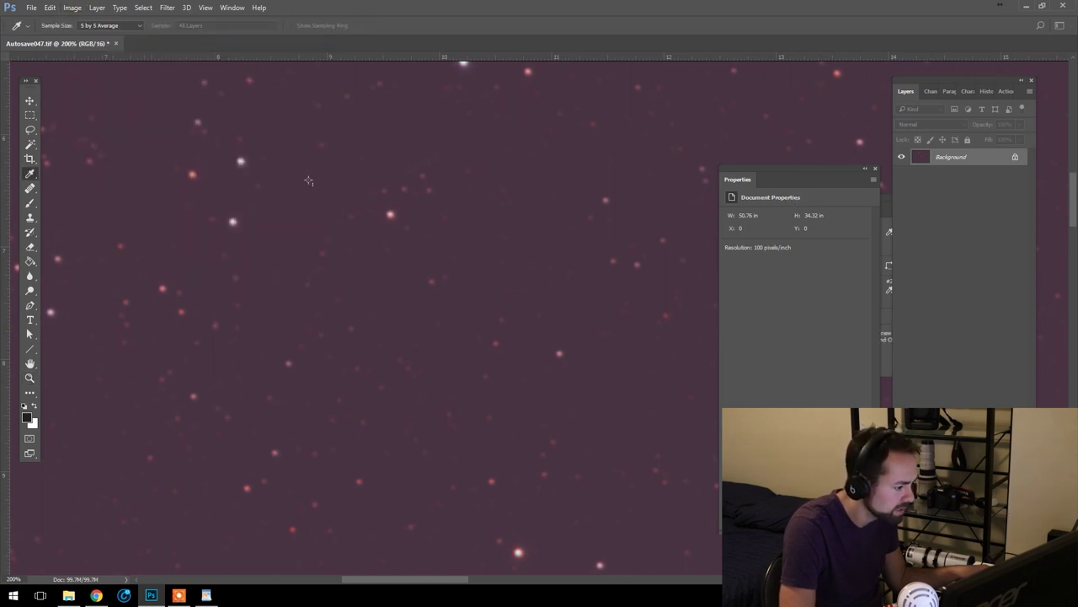
left_click(890, 213)
left_click_drag(770, 205, 777, 104)
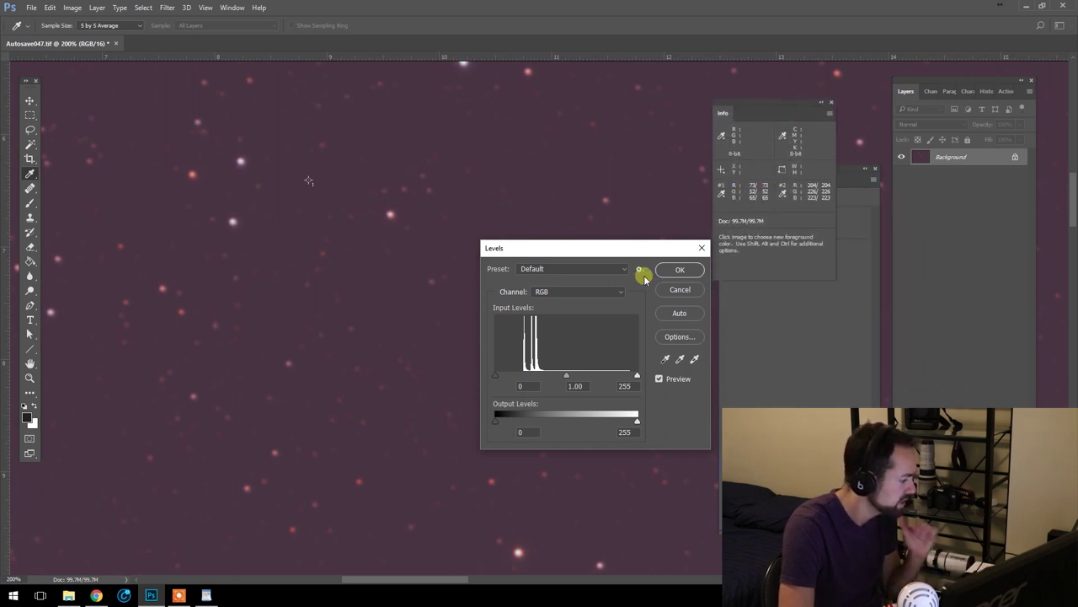
left_click(580, 292)
left_click(567, 301)
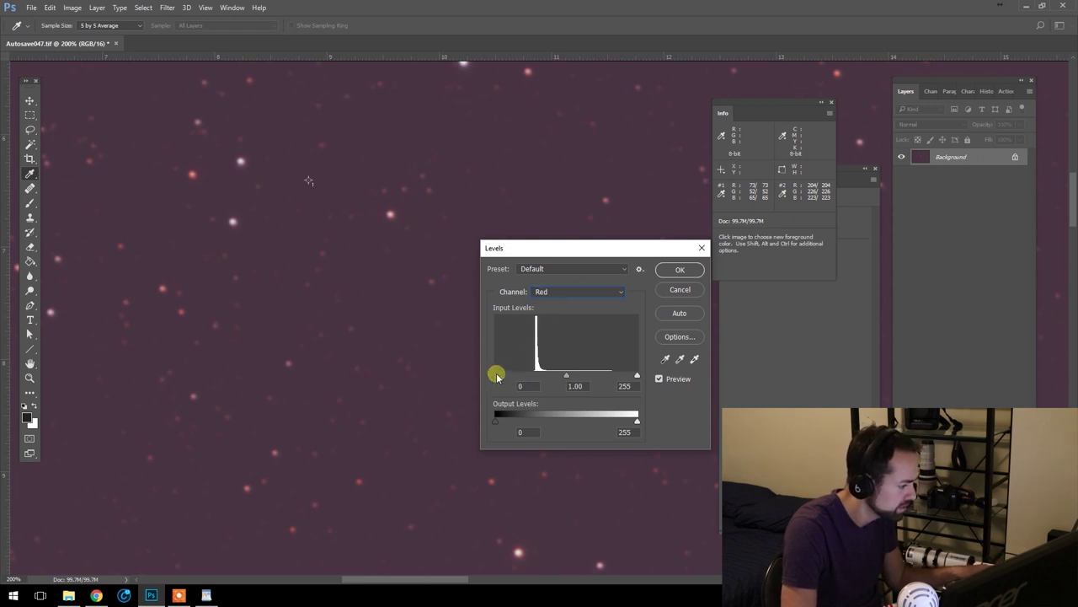
left_click_drag(498, 377, 511, 376)
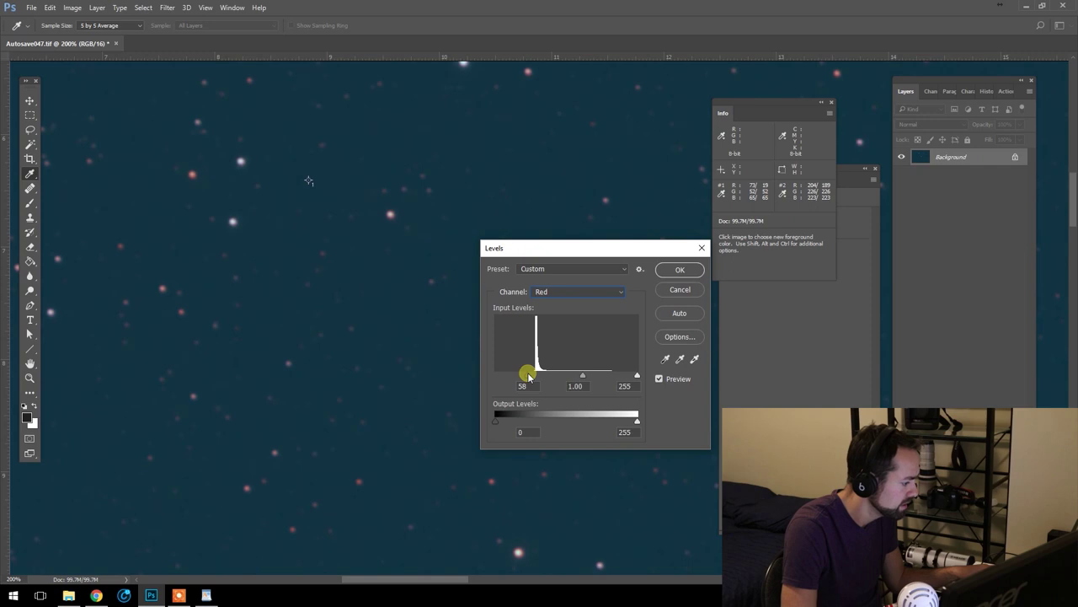
left_click_drag(528, 374, 546, 344)
- Raise the Green black point and the Blue black point to 49, then apply Levels
left_click(575, 291)
left_click(559, 310)
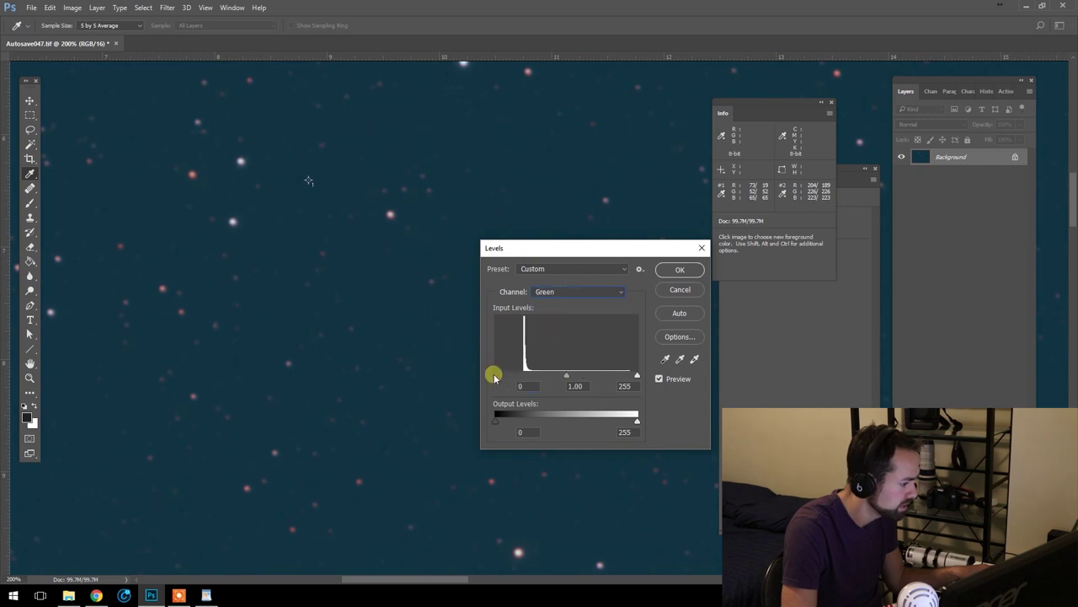
left_click_drag(503, 379, 510, 378)
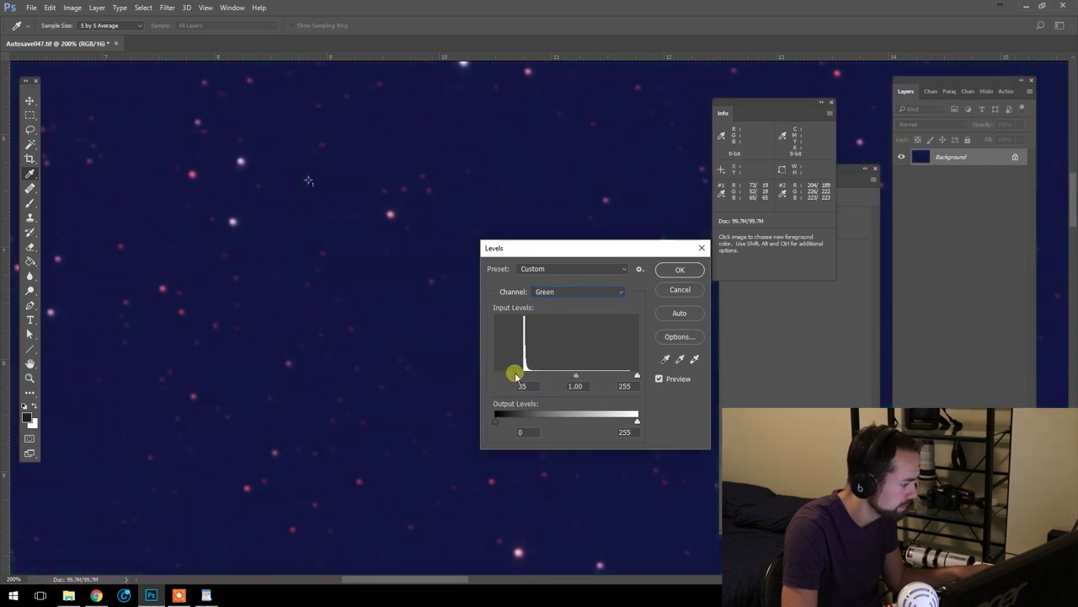
left_click(561, 291)
left_click(562, 320)
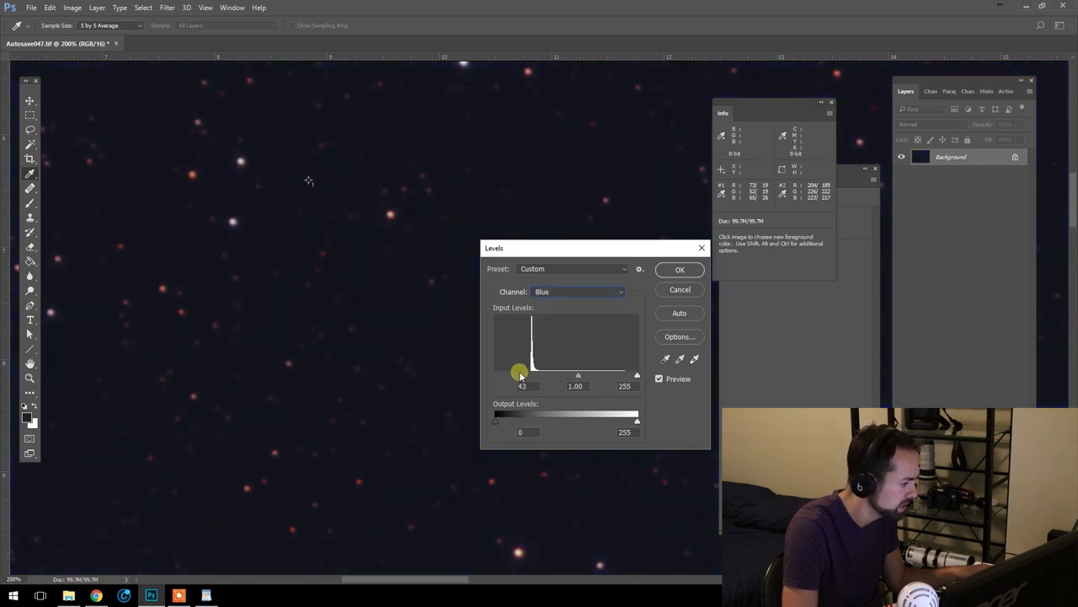
left_click_drag(522, 370, 522, 372)
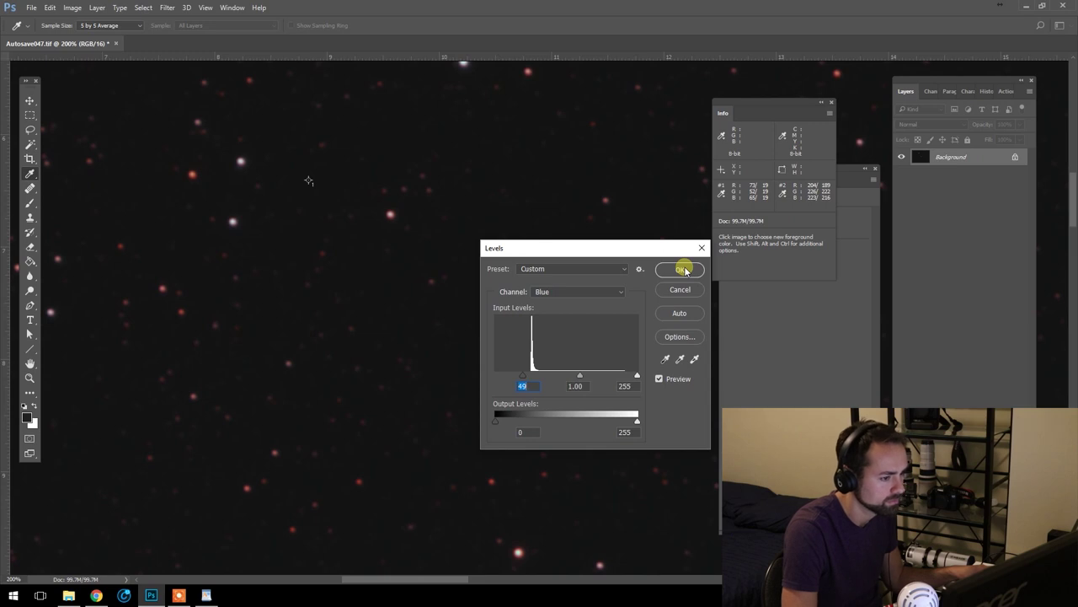
left_click(684, 269)
- Zoom in closely on a bright star in the cluster
key("z")
left_click(495, 383, "alt")
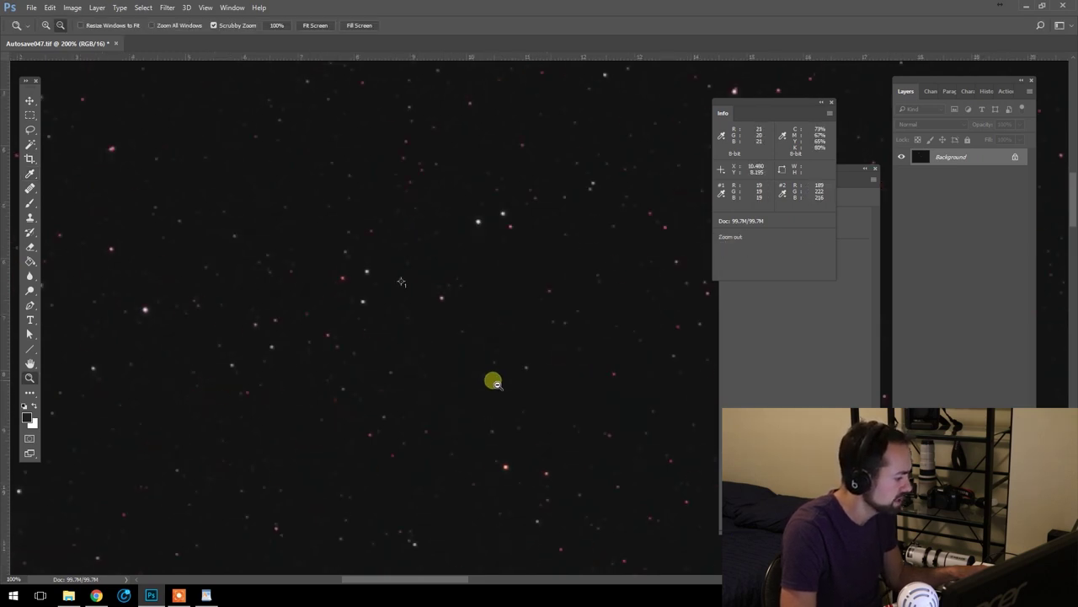
left_click(495, 383, "alt")
left_click(558, 397)
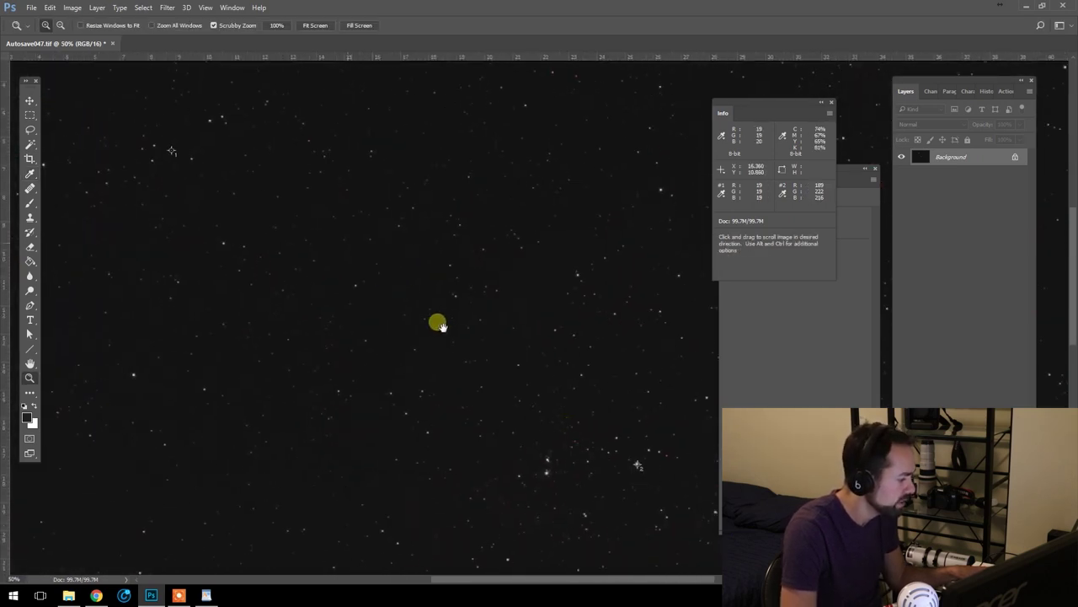
left_click(500, 296)
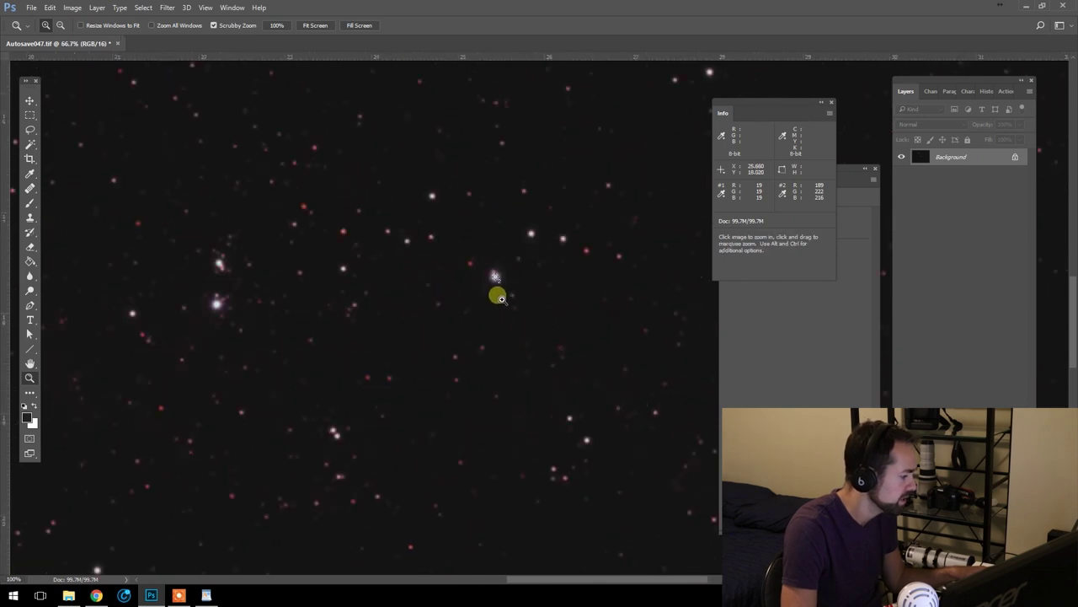
left_click_drag(499, 297, 486, 243)
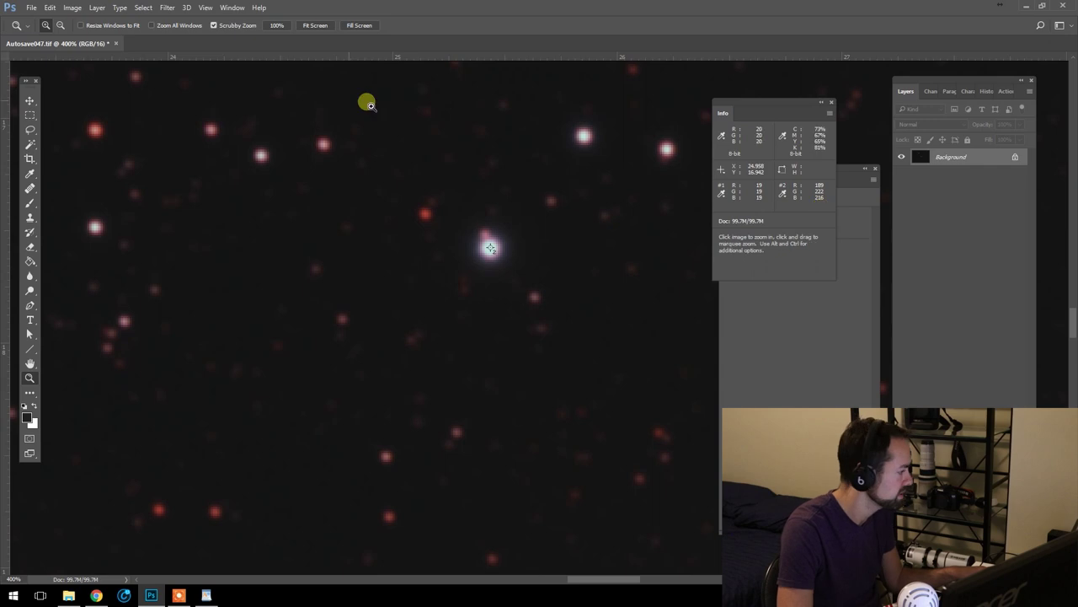
- Lower the Levels white input to 194 on Red and 221 on Green and Blue
left_click(72, 8)
mouse_move(100, 35)
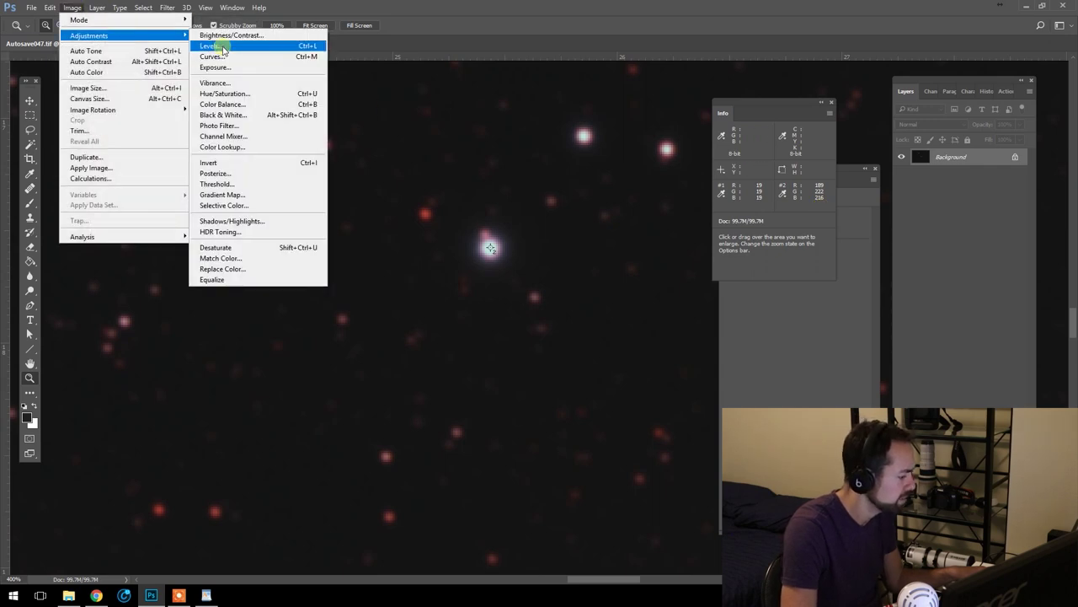
left_click(221, 47)
left_click(580, 292)
left_click(573, 304)
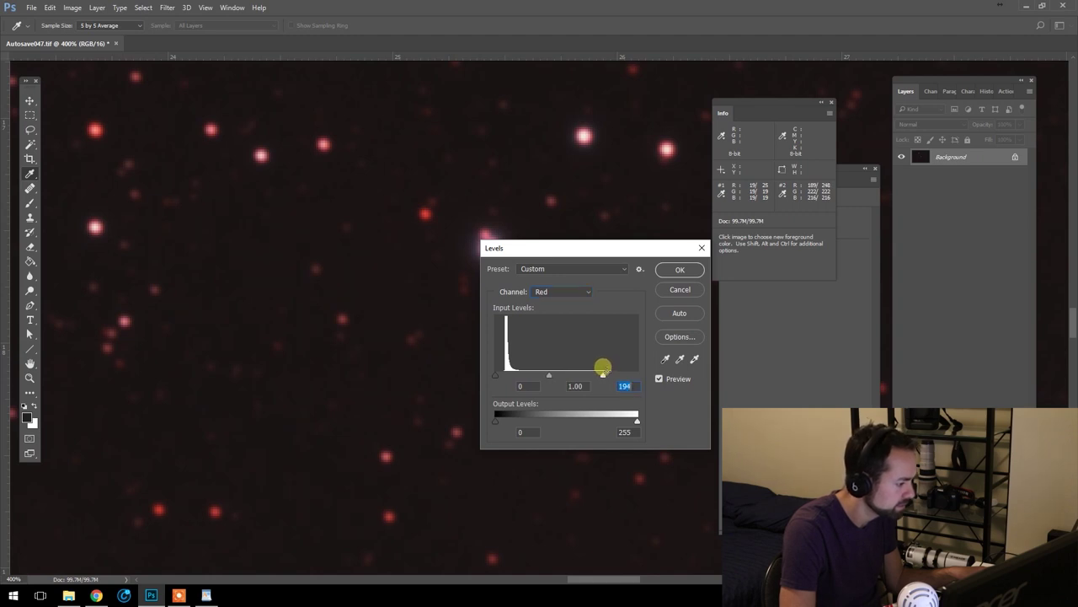
left_click(566, 291)
left_click(564, 305)
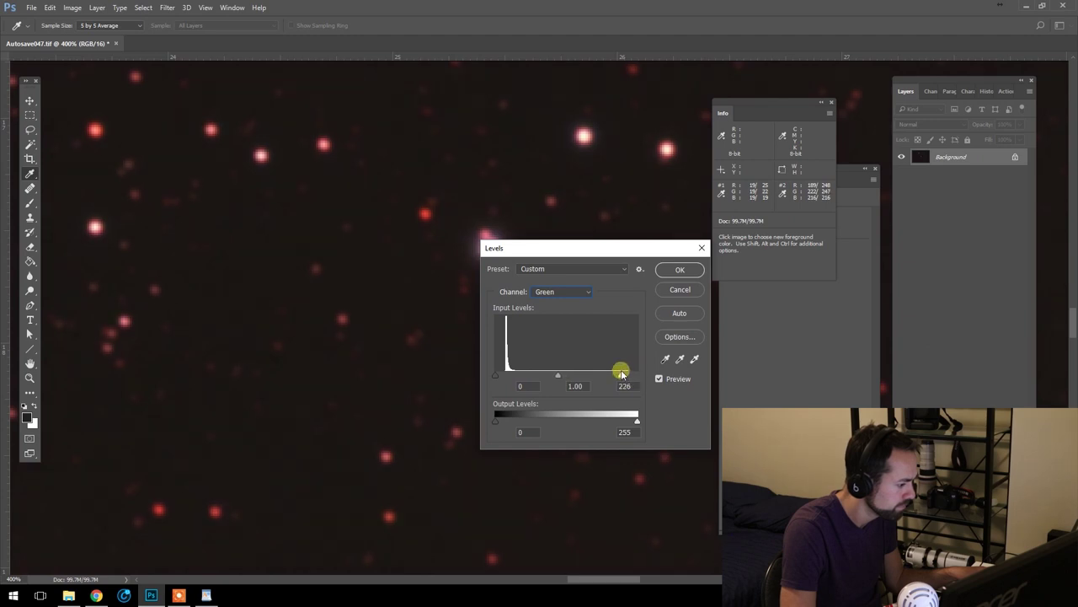
left_click(558, 291)
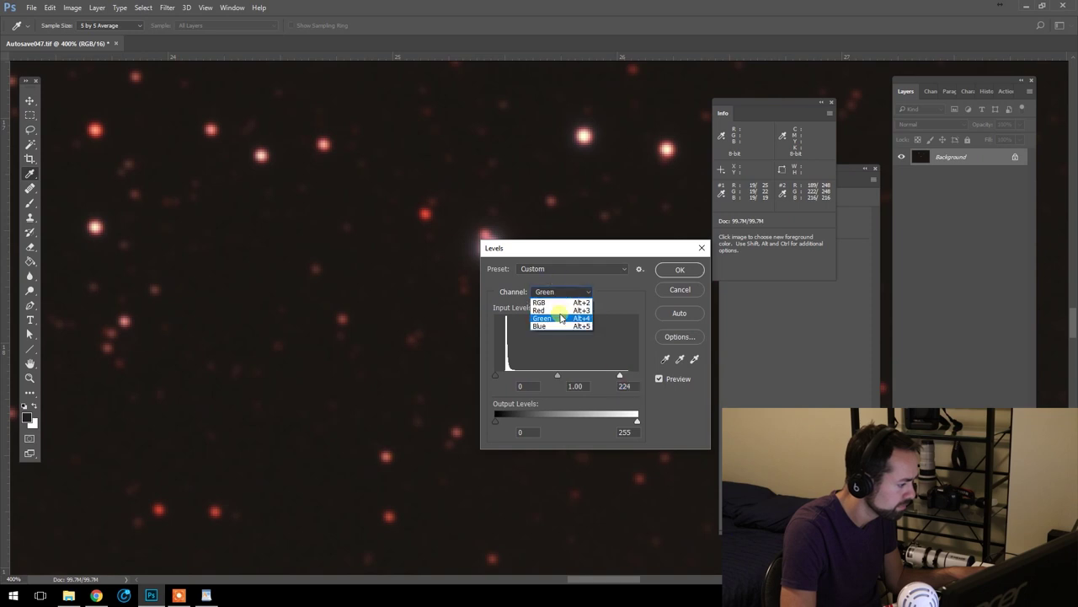
left_click(586, 338)
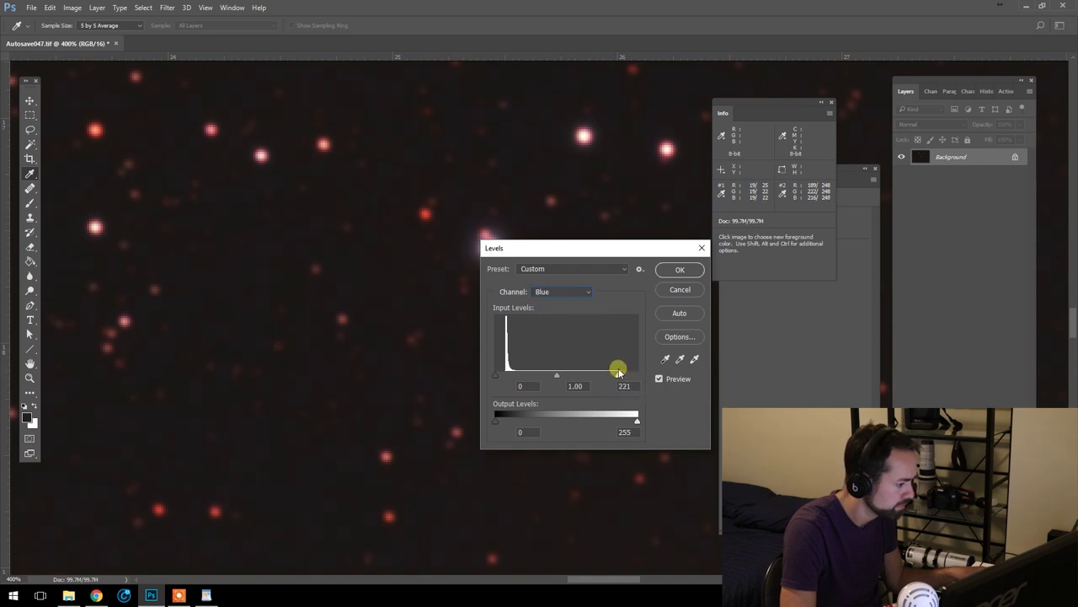
left_click(681, 269)
- Zoom back out on the star field
key("z")
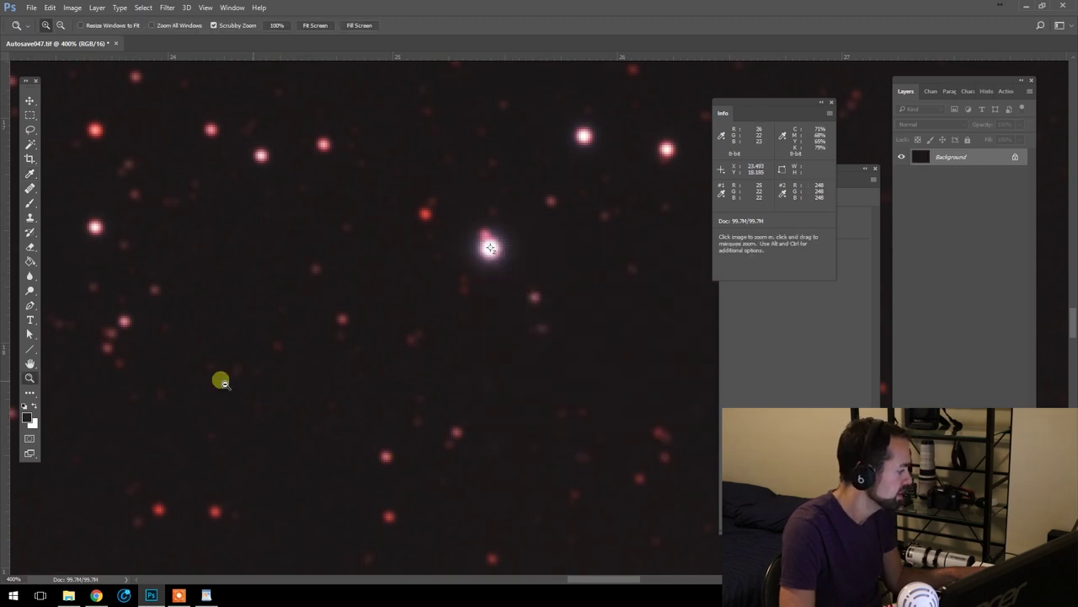
left_click(483, 380, "alt")
left_click(513, 390, "alt")
left_click(609, 418, "alt")
- Zoom out to show the whole image and reposition the Info panel
left_click(551, 438, "alt")
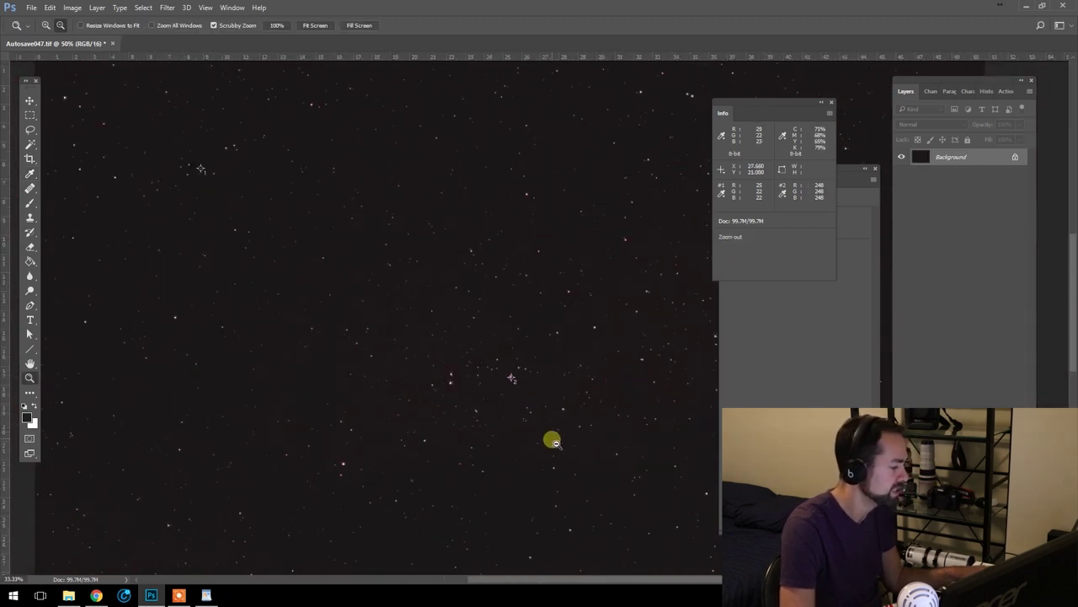
left_click(626, 444, "alt")
left_click(626, 444, "alt")
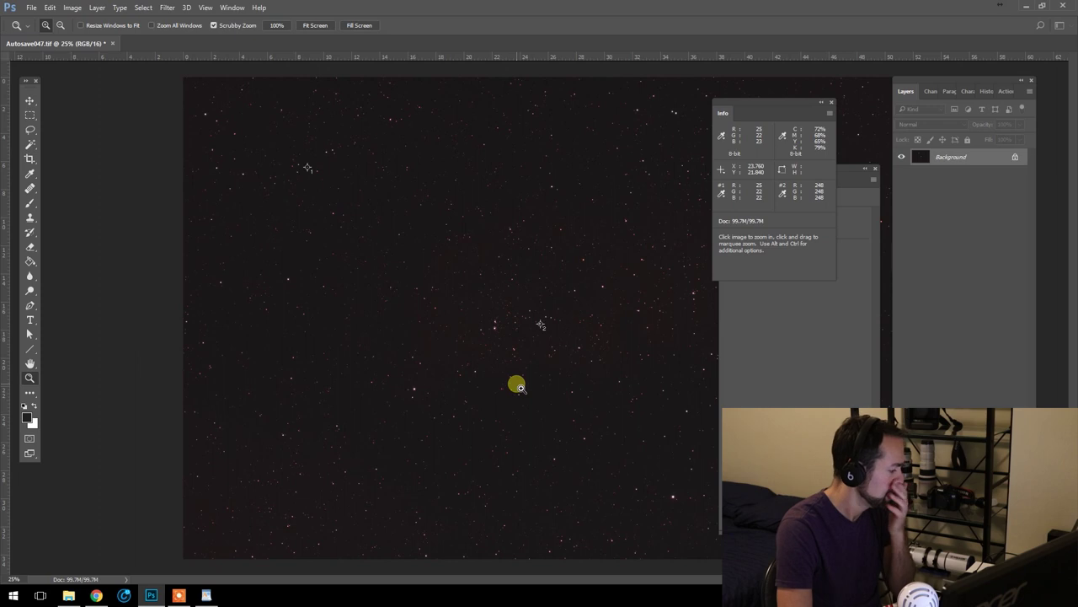
left_click_drag(783, 105, 800, 110)
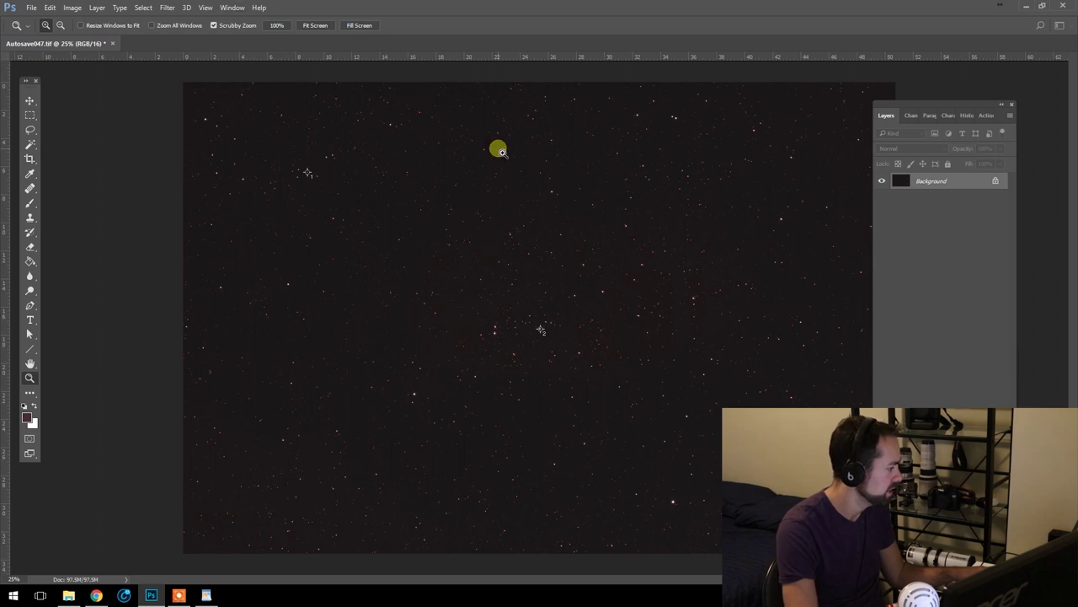
- Open the Histogram panel in the top-left corner and set its Channel to Colors
left_click(203, 14)
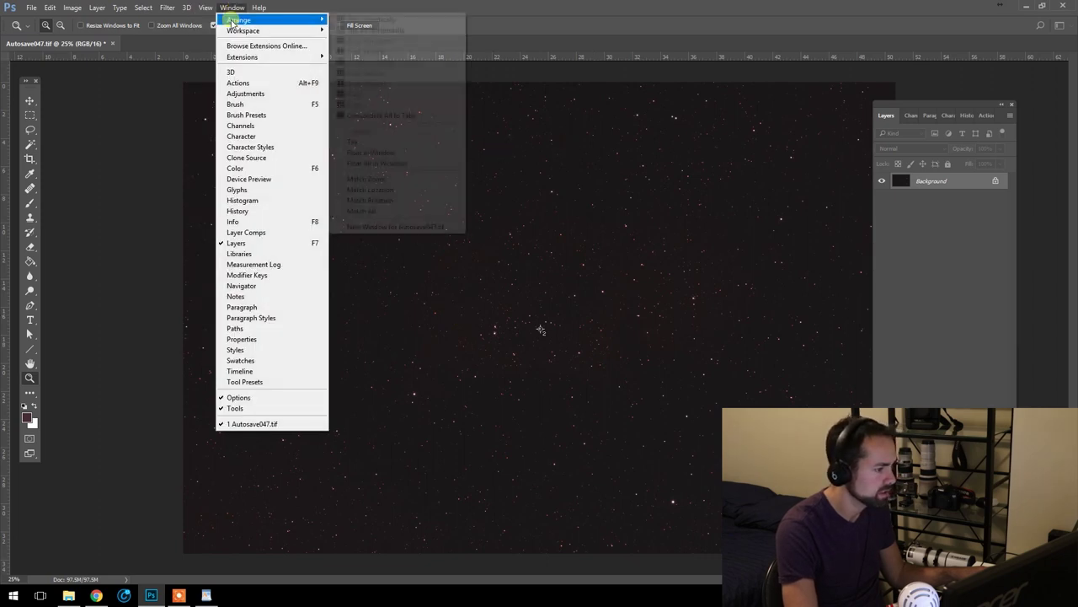
left_click(827, 108)
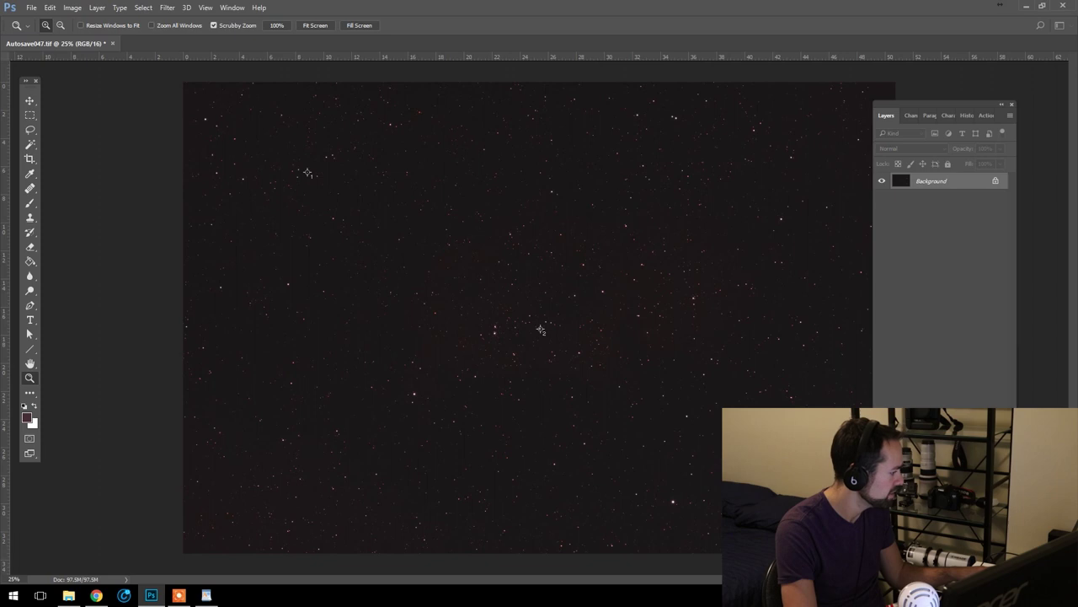
left_click_drag(699, 255, 205, 102)
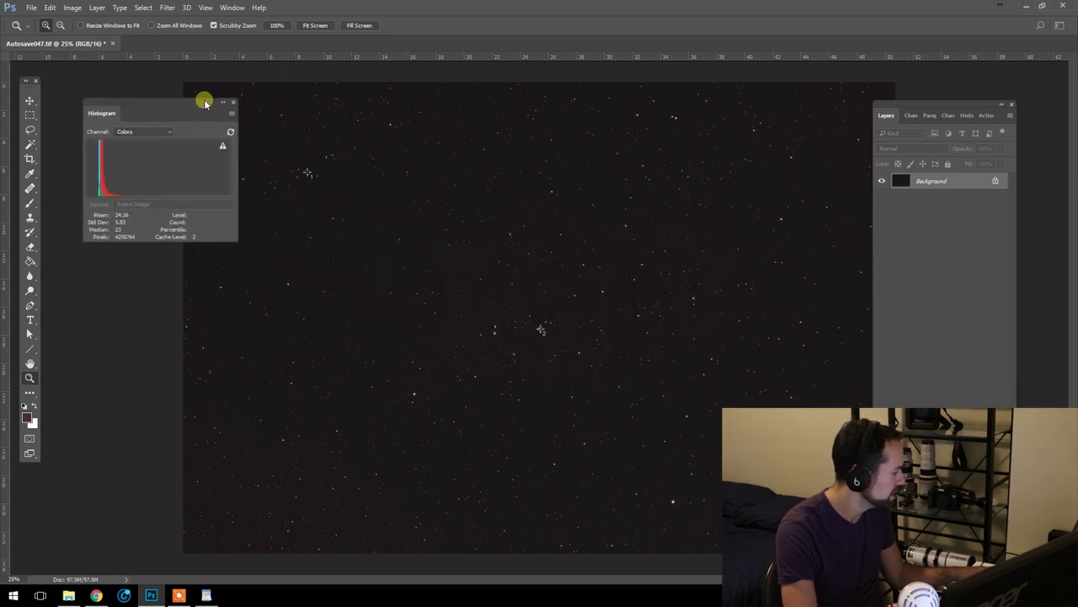
left_click(153, 136)
left_click(148, 141)
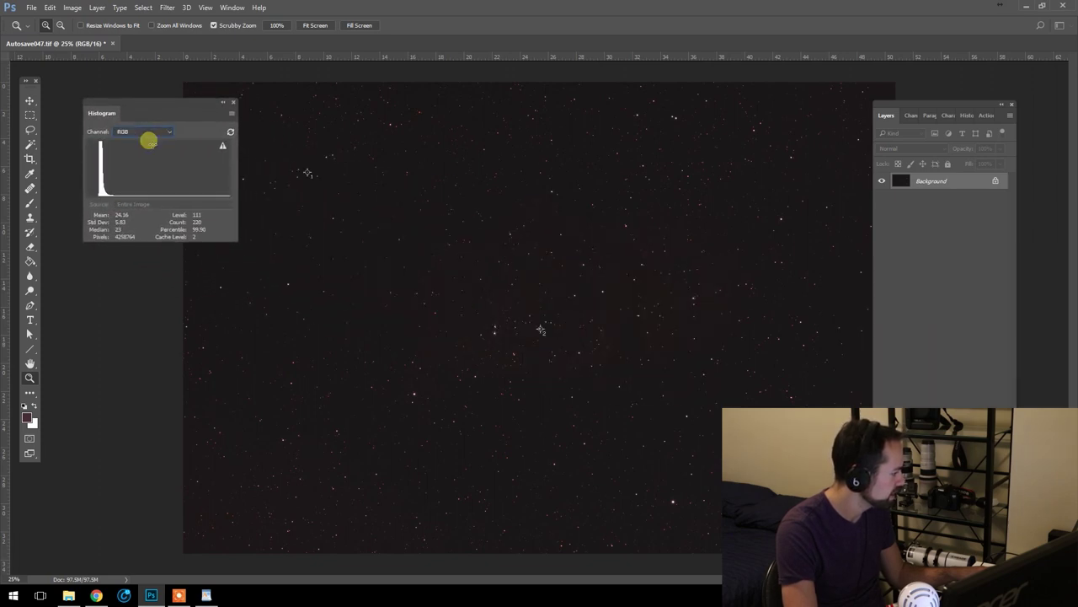
left_click(163, 130)
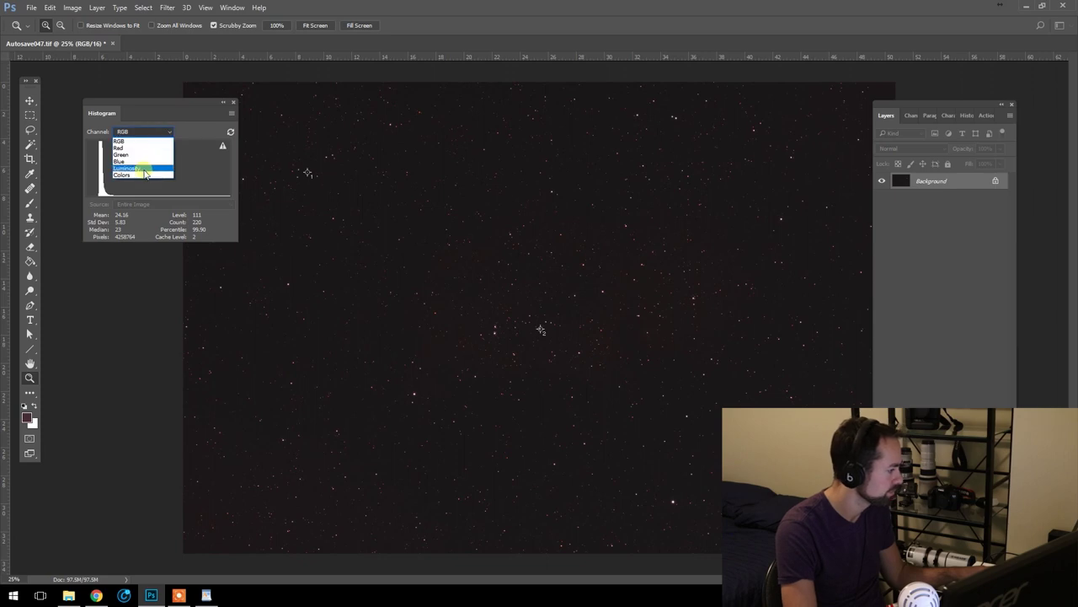
left_click(142, 175)
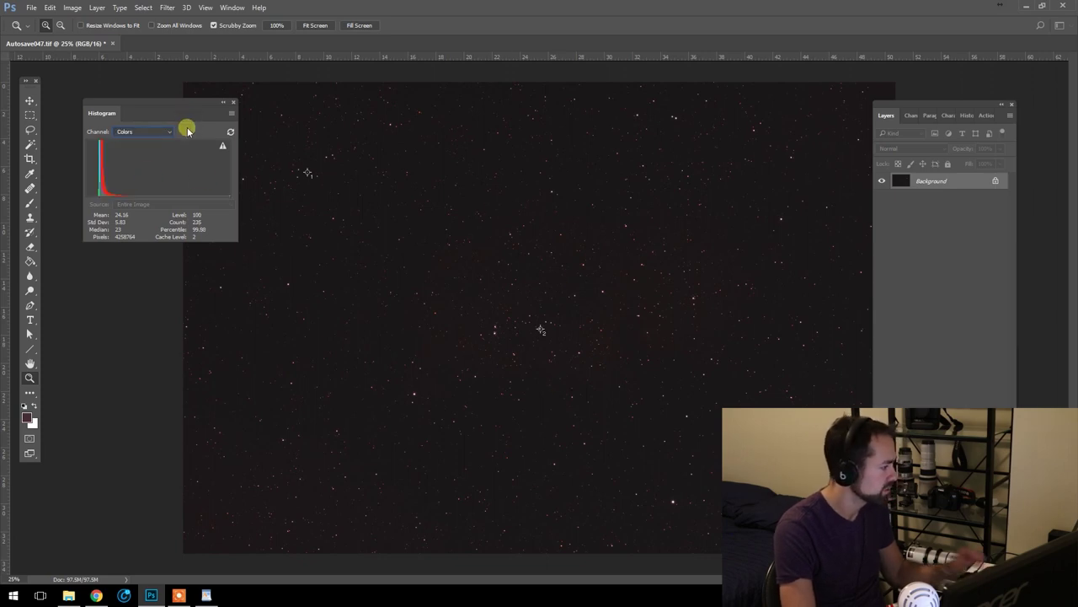
left_click_drag(187, 105, 172, 95)
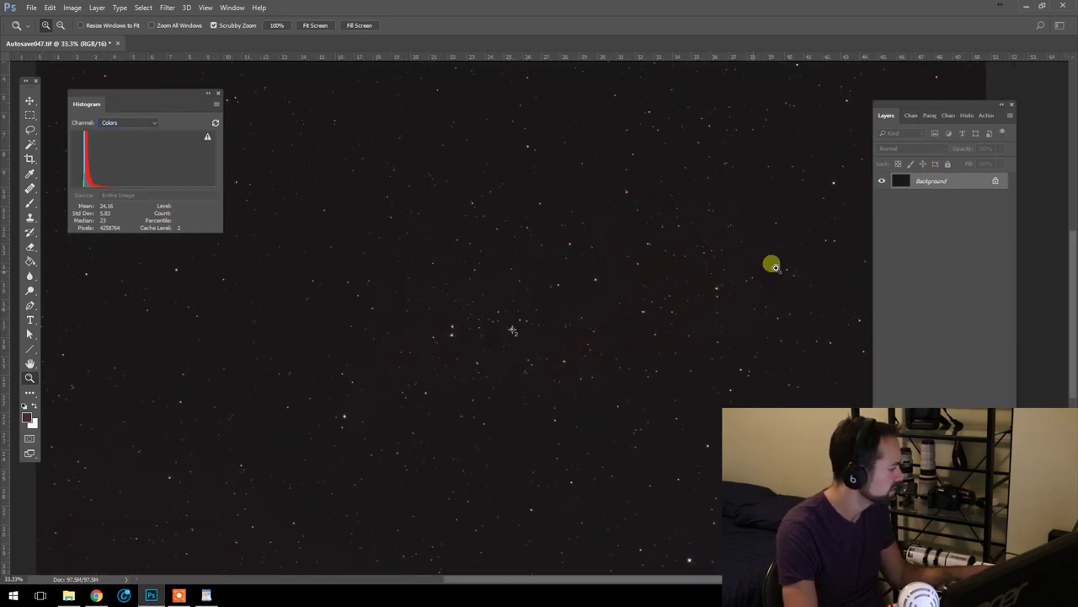
- Add Curves 1 and bow the RGB curve upward, raising the histogram mean to 46.05
left_click(96, 8)
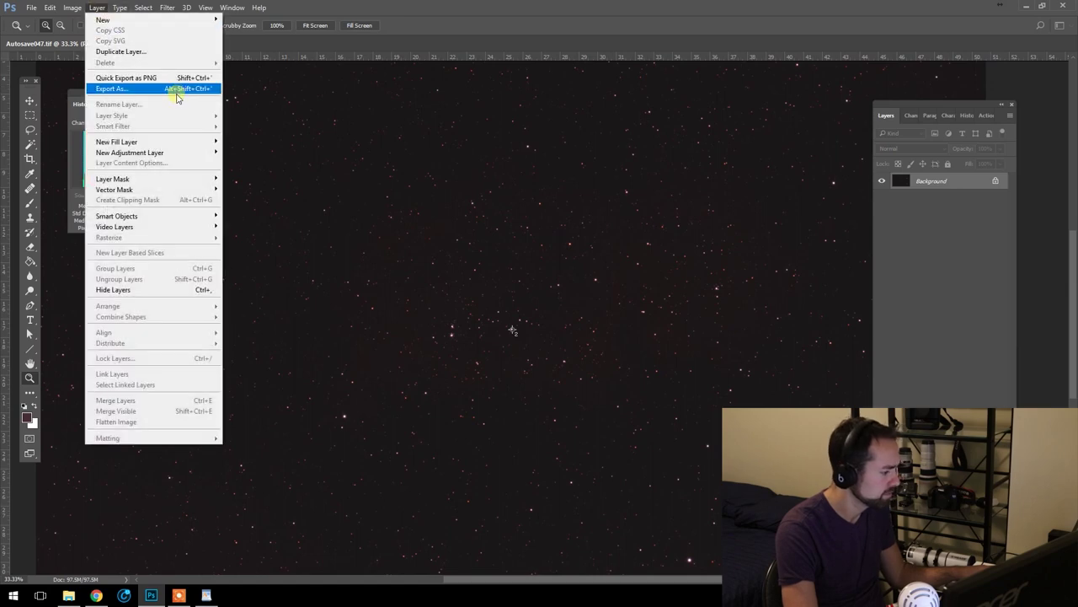
mouse_move(180, 151)
left_click(268, 172)
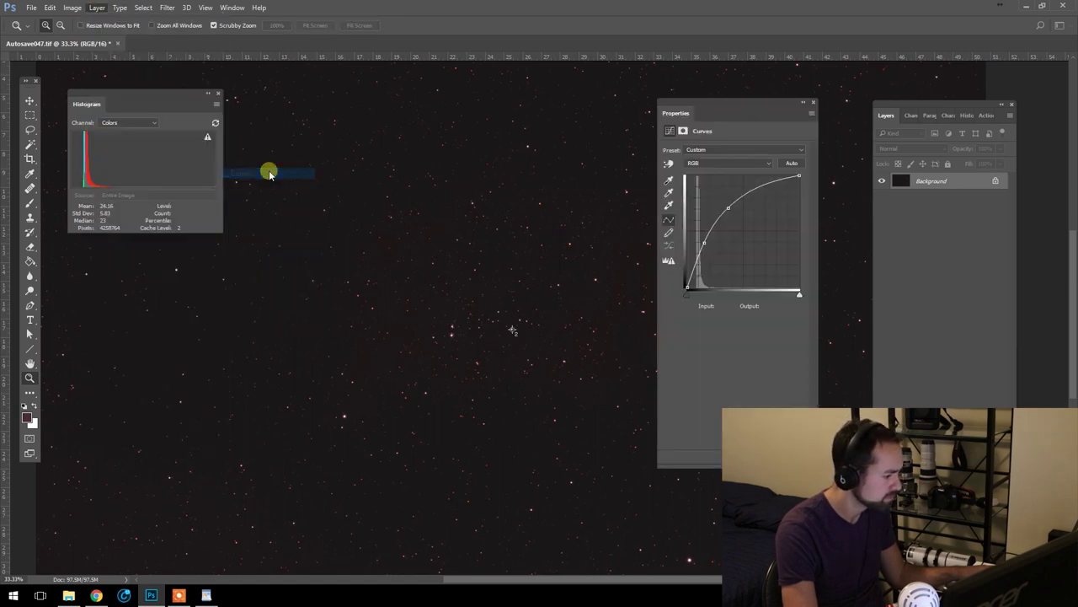
left_click(636, 192)
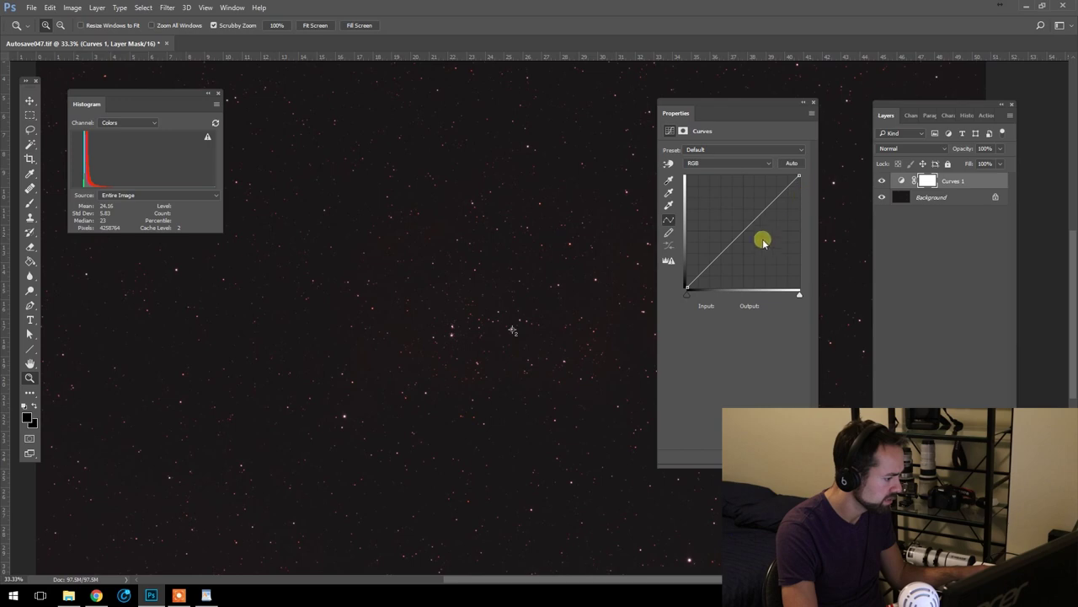
left_click_drag(726, 249, 720, 230)
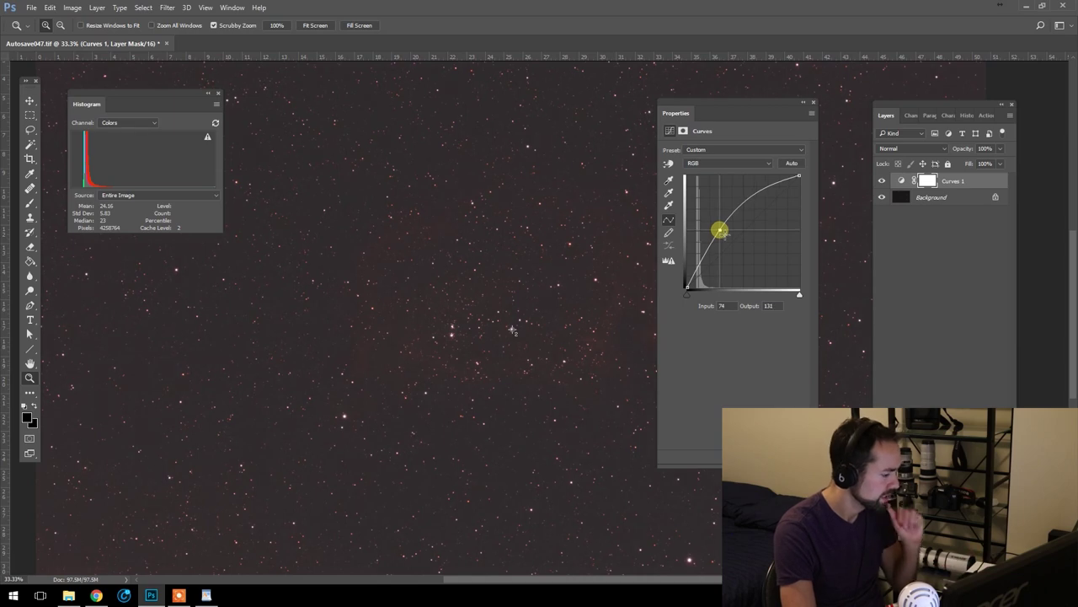
left_click(813, 102)
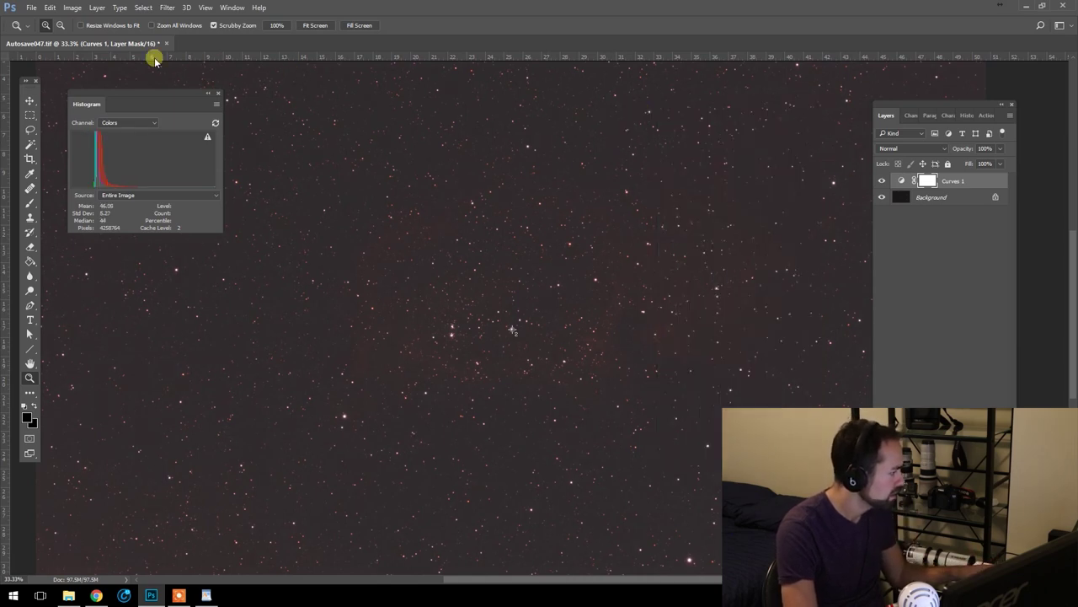
left_click(82, 9)
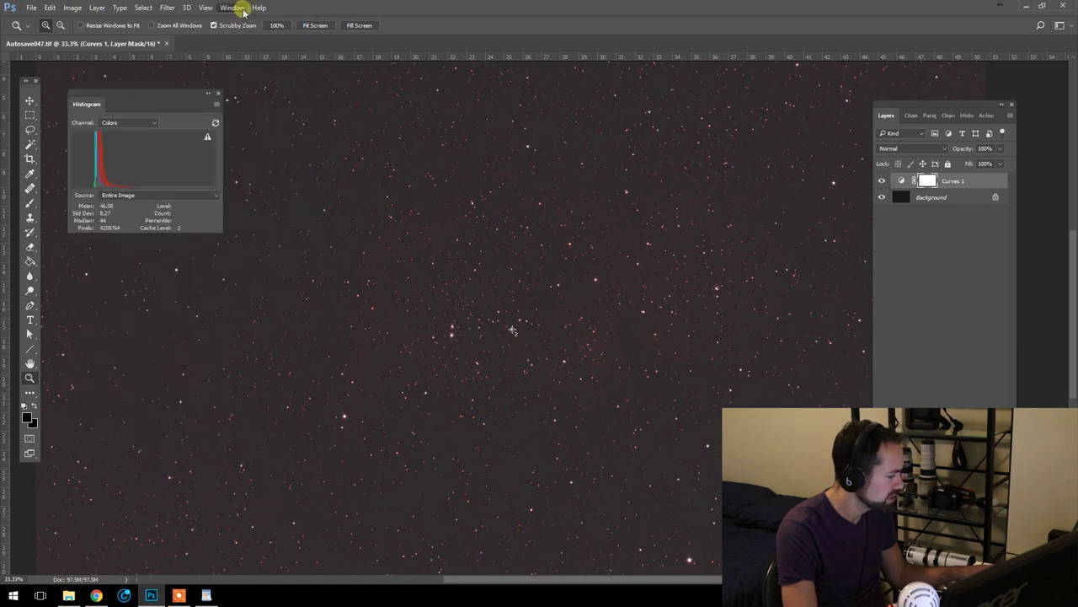
left_click(100, 8)
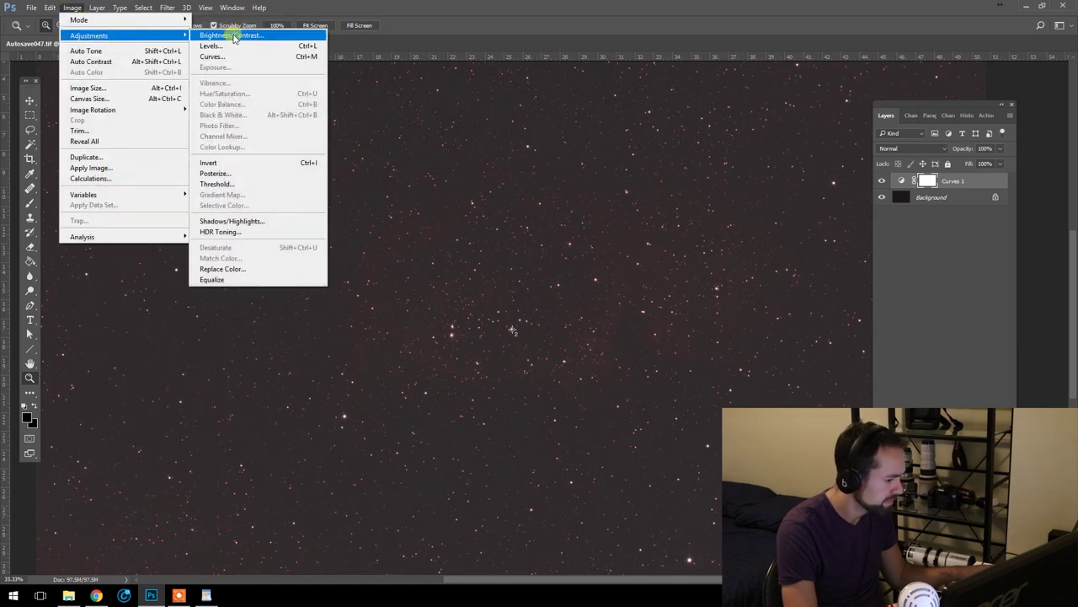
- Dismiss the unused Levels dialog and stamp all visible layers above Curves 1 into a new Layer 1
left_click(261, 45)
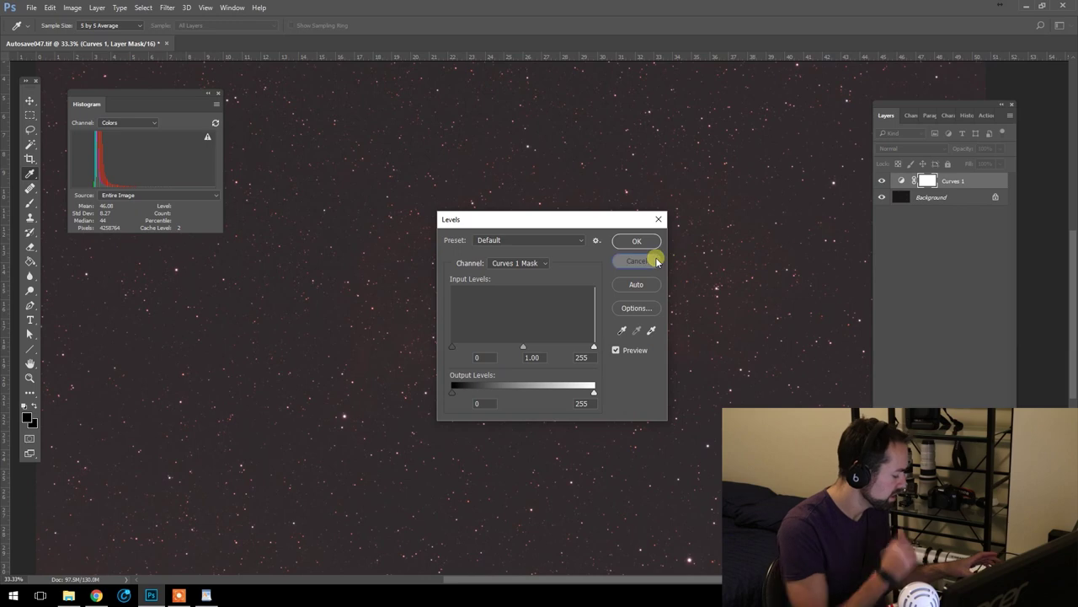
left_click(650, 259)
left_click(955, 198)
left_click(955, 181)
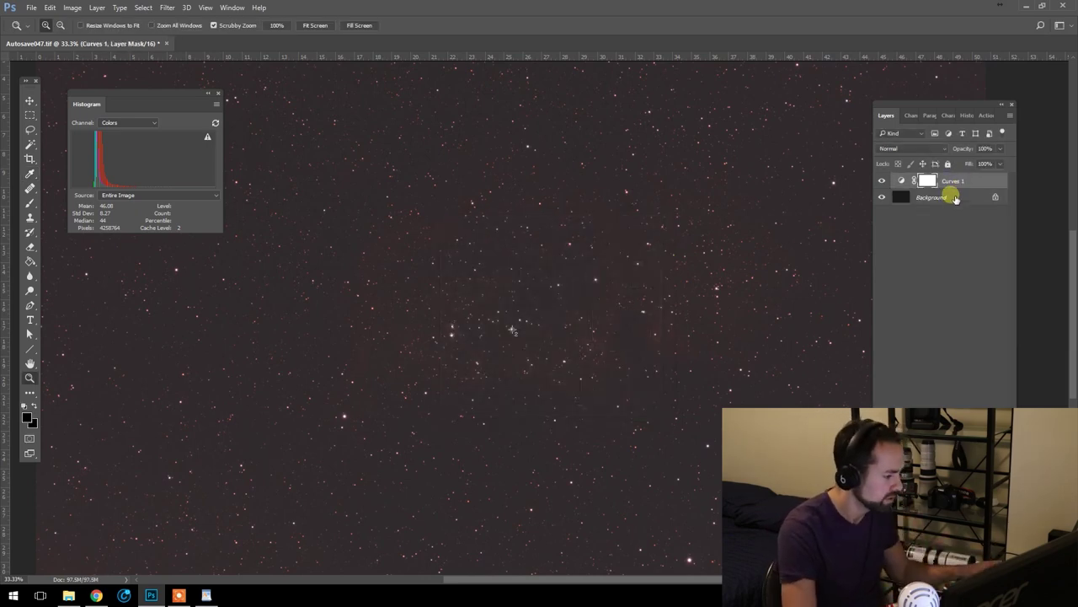
key("ctrl+alt+shift+e")
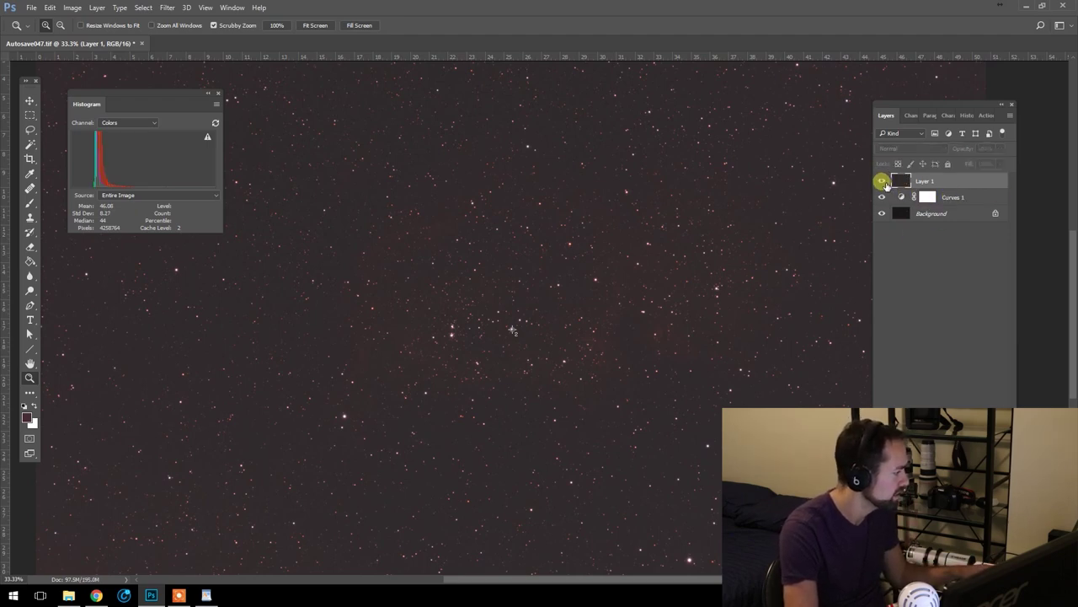
- Apply Levels to Layer 1 with the black input point raised to 24
left_click(74, 8)
mouse_move(120, 32)
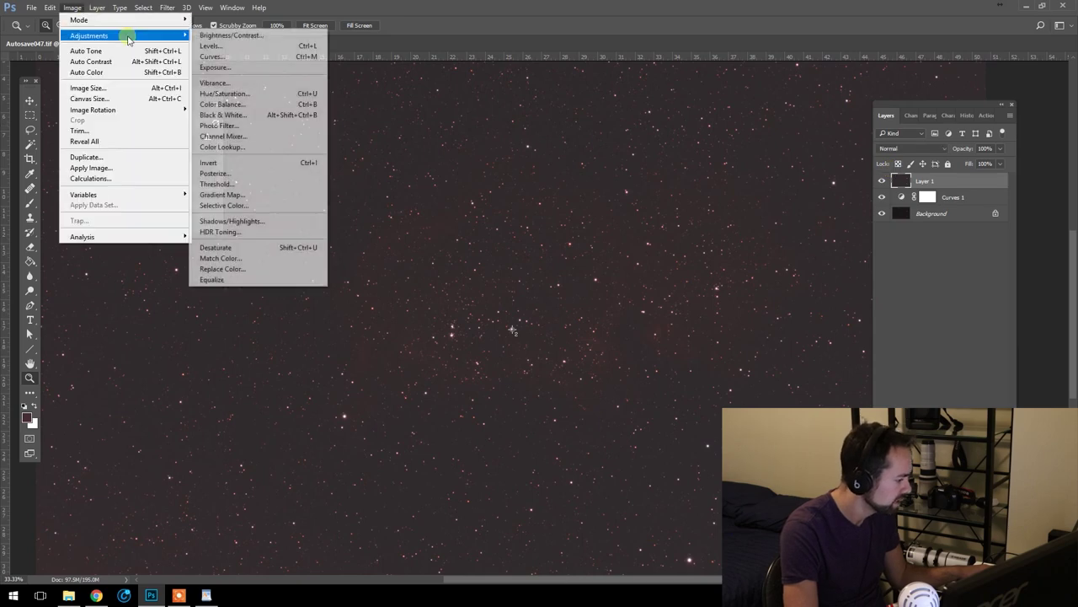
left_click(253, 45)
left_click_drag(583, 220, 504, 203)
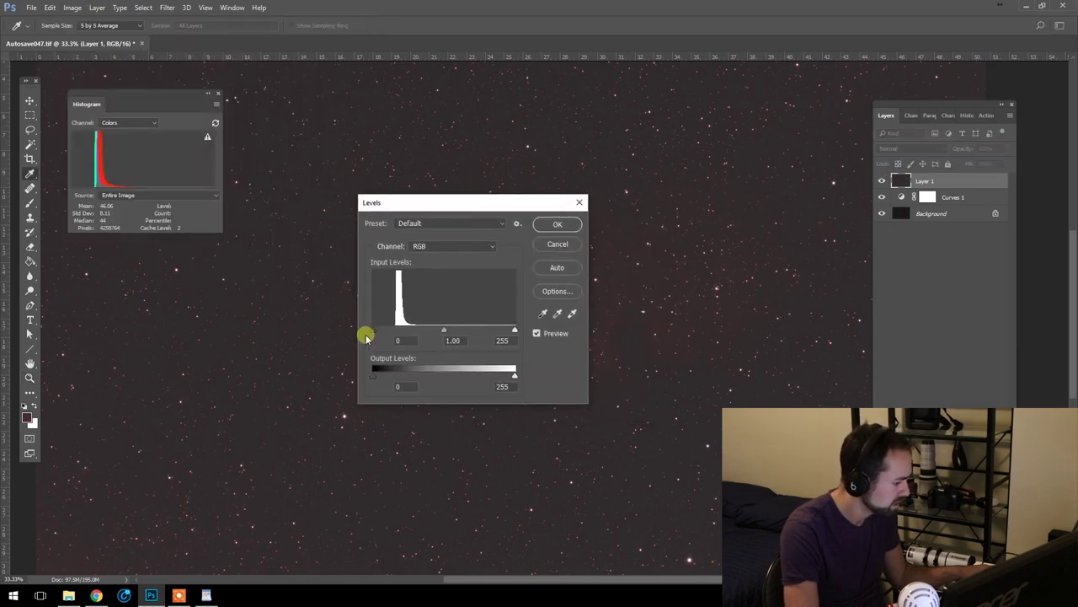
left_click_drag(379, 330, 382, 330)
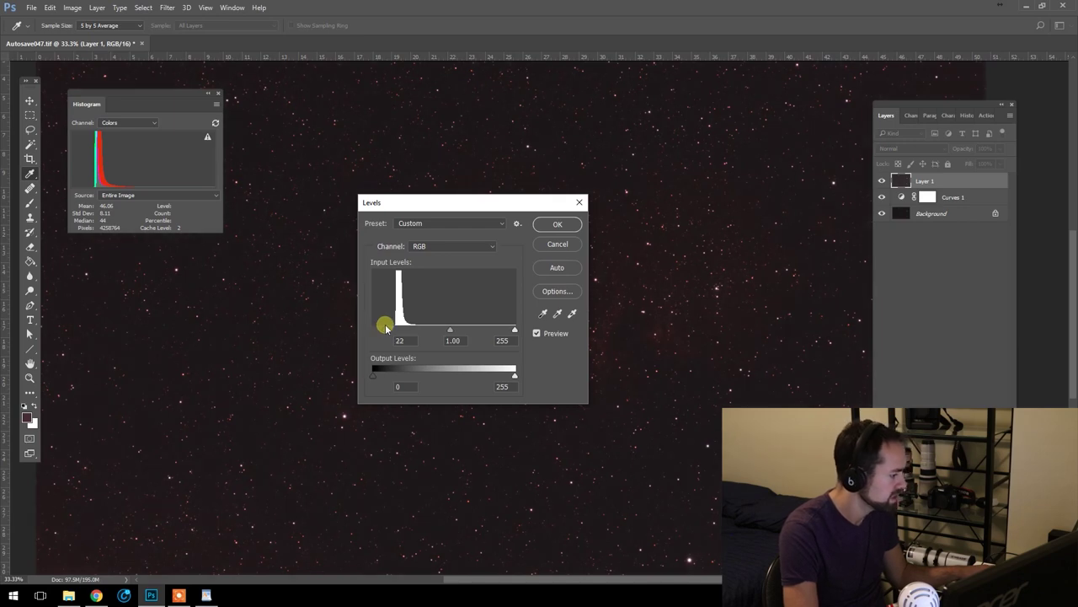
left_click_drag(387, 327, 386, 328)
left_click_drag(505, 203, 335, 145)
left_click(385, 167)
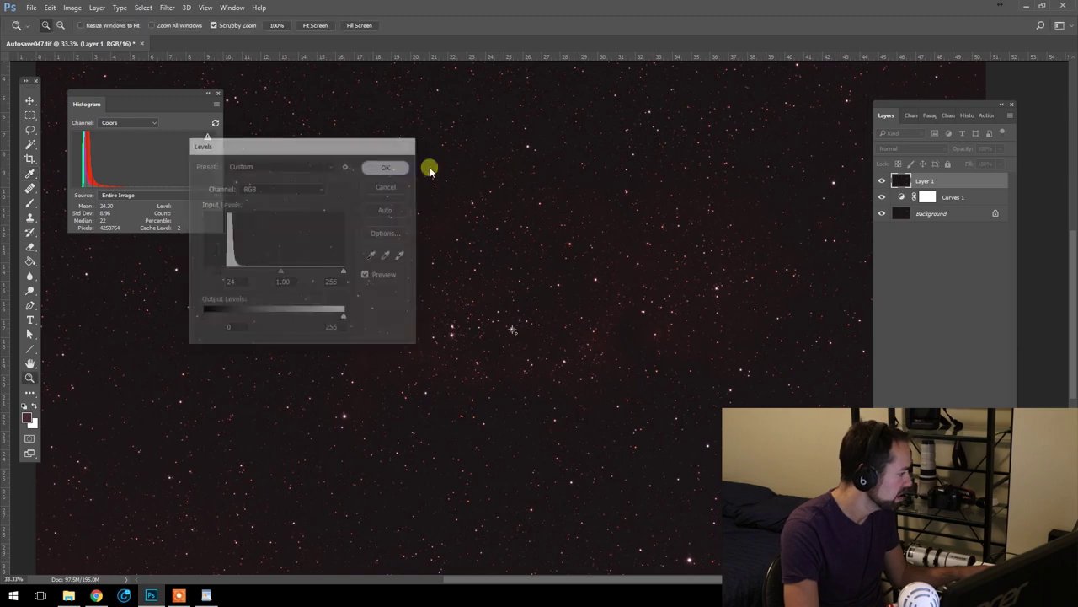
- At 100% zoom, apply a second Levels raising the Red channel's black point to 6
key("z")
left_click(232, 358)
left_click(206, 340)
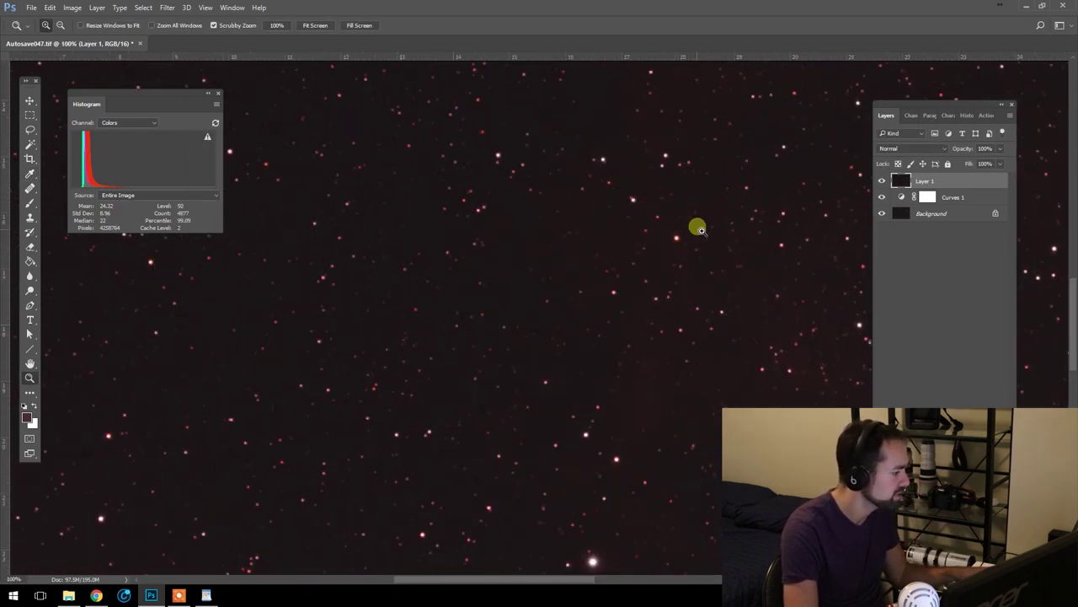
left_click_drag(699, 229, 592, 289)
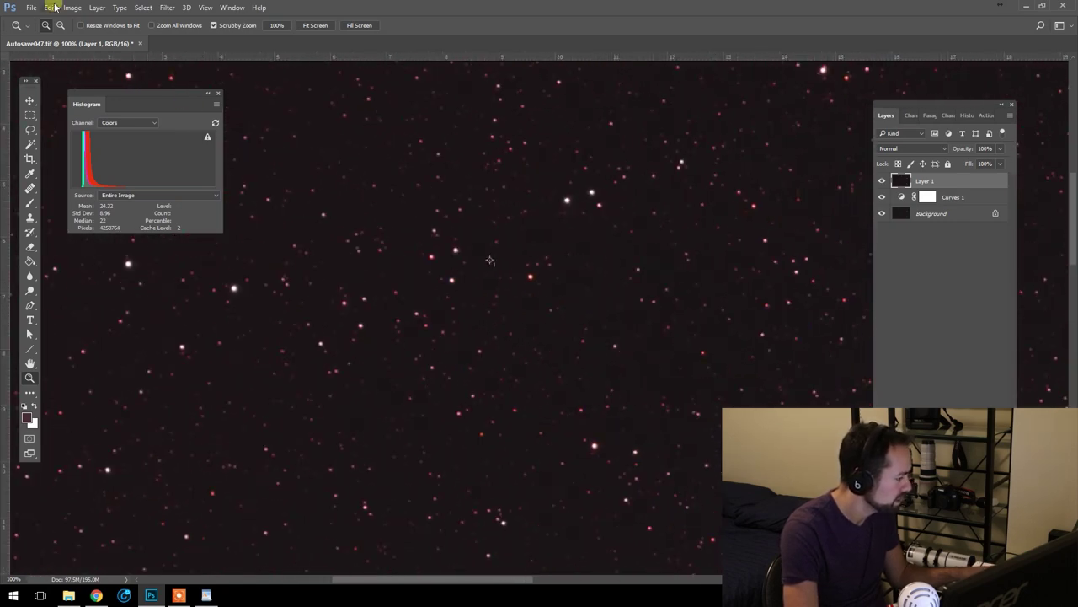
left_click(71, 8)
mouse_move(106, 31)
left_click(261, 44)
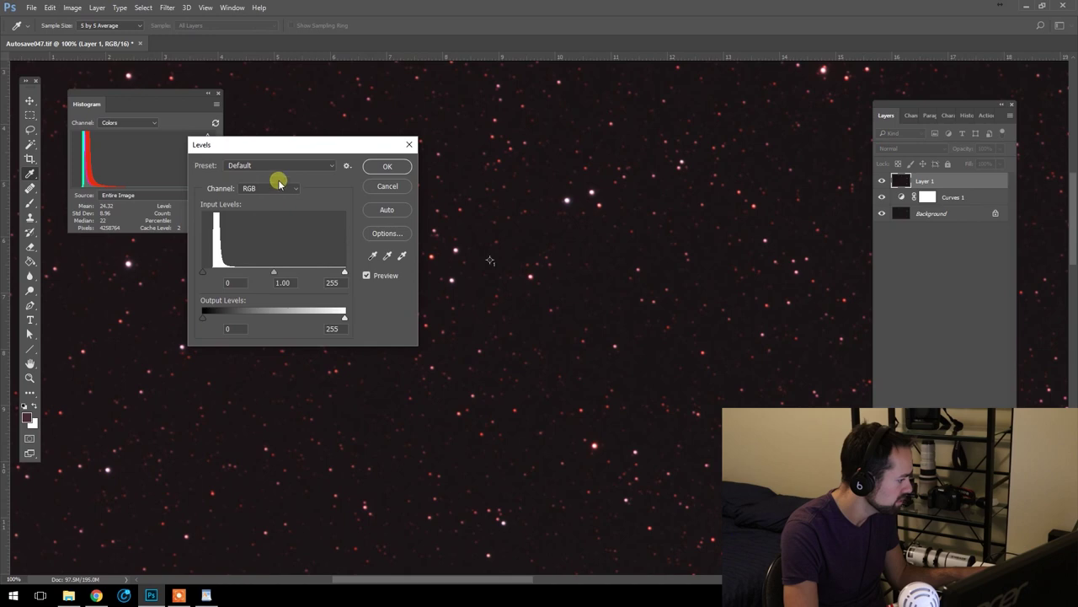
left_click(279, 184)
left_click(263, 199)
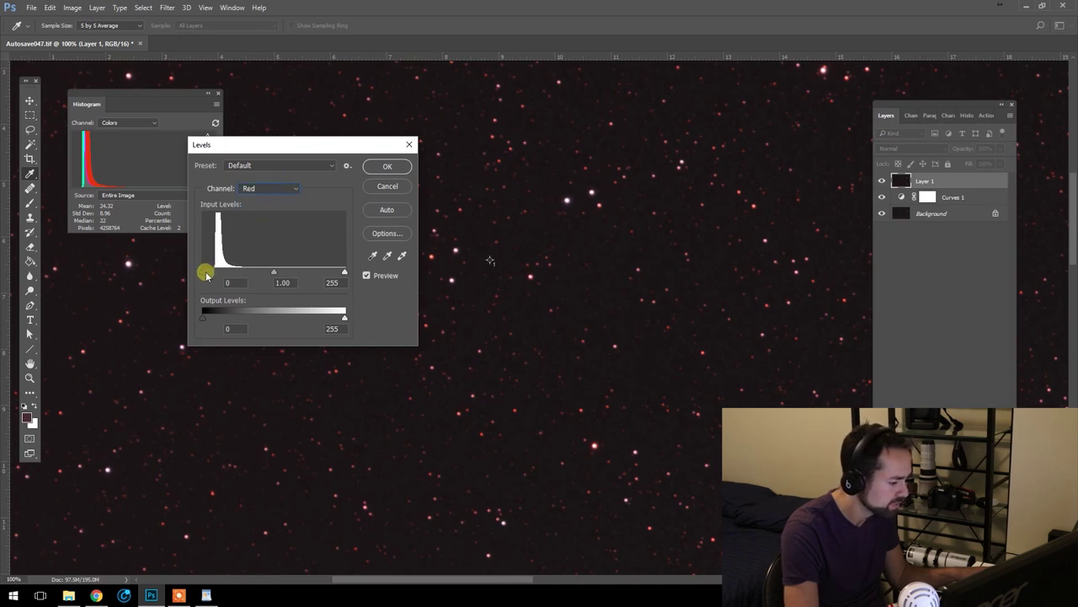
left_click_drag(334, 168, 379, 269)
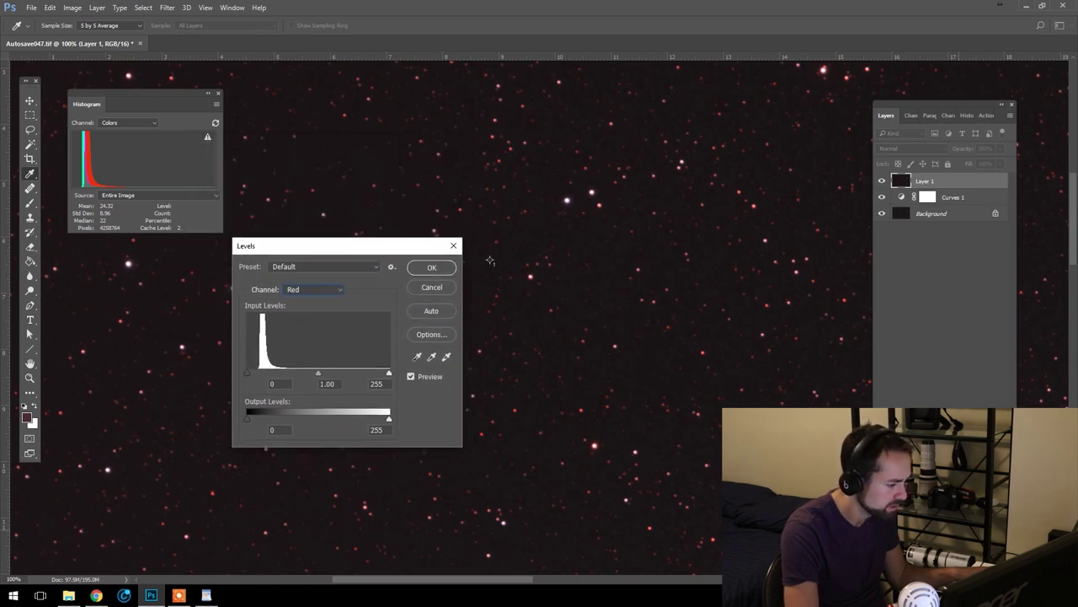
left_click_drag(981, 446, 808, 269)
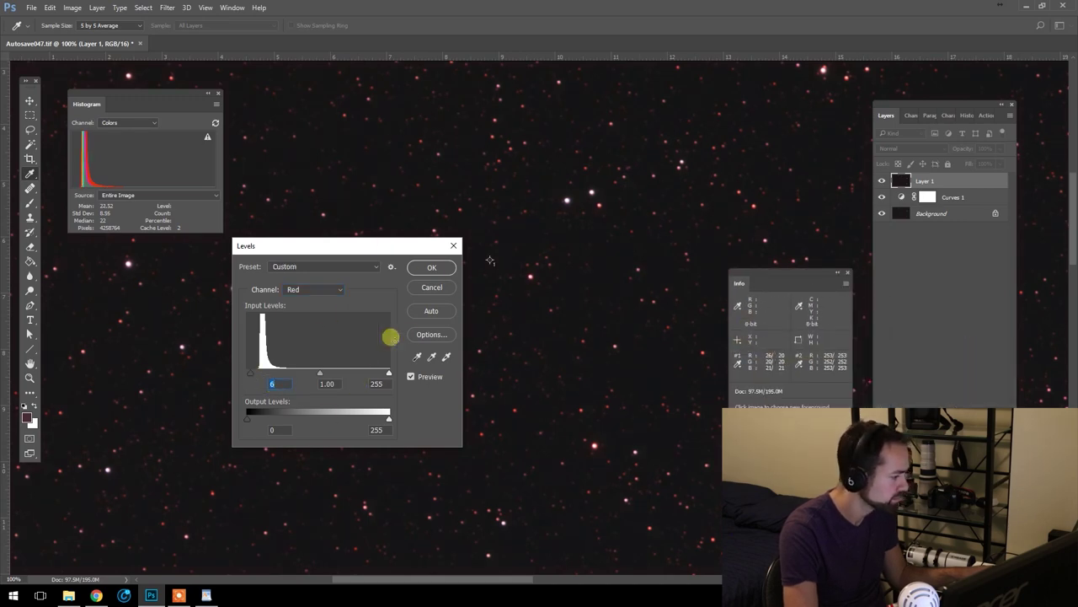
left_click(426, 267)
- Zoom out and add a Curves 2 adjustment layer bent upward to input 49, output 84
key("z")
left_click(672, 269, "alt")
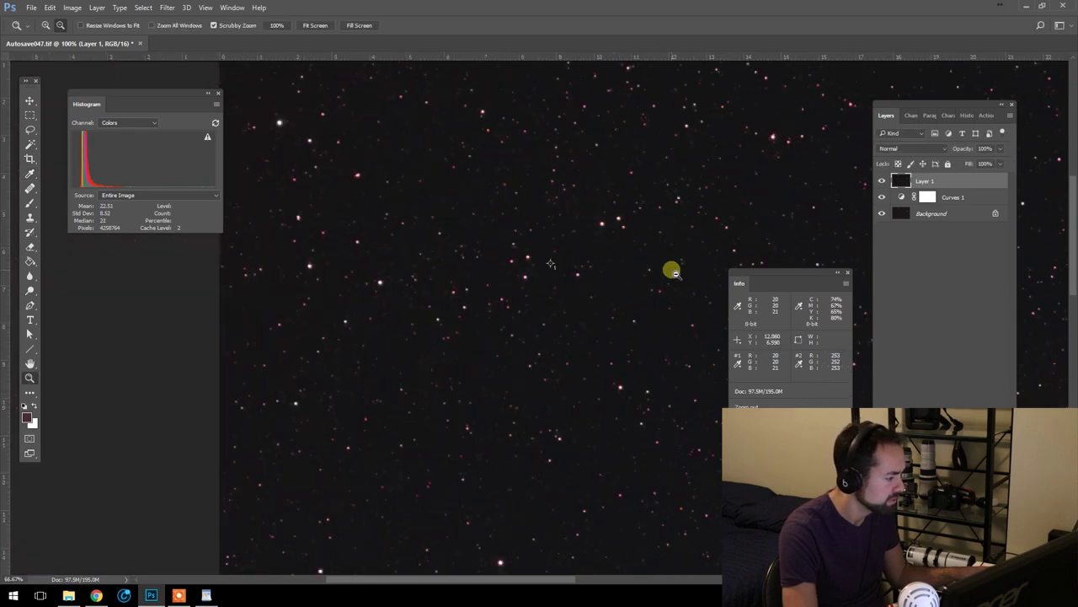
left_click(683, 328, "alt")
left_click(534, 294, "alt")
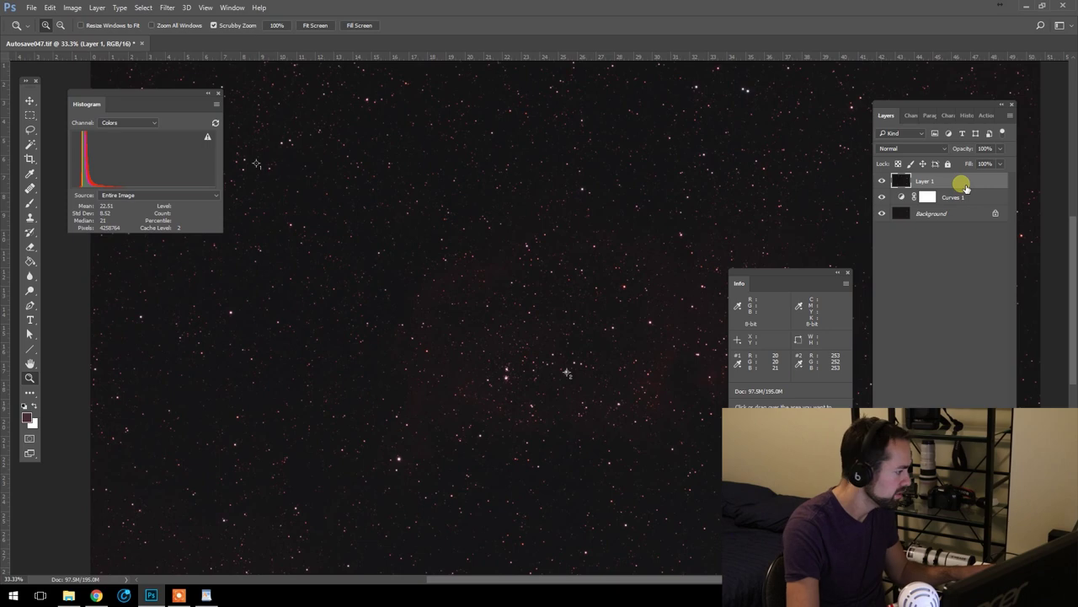
left_click(72, 8)
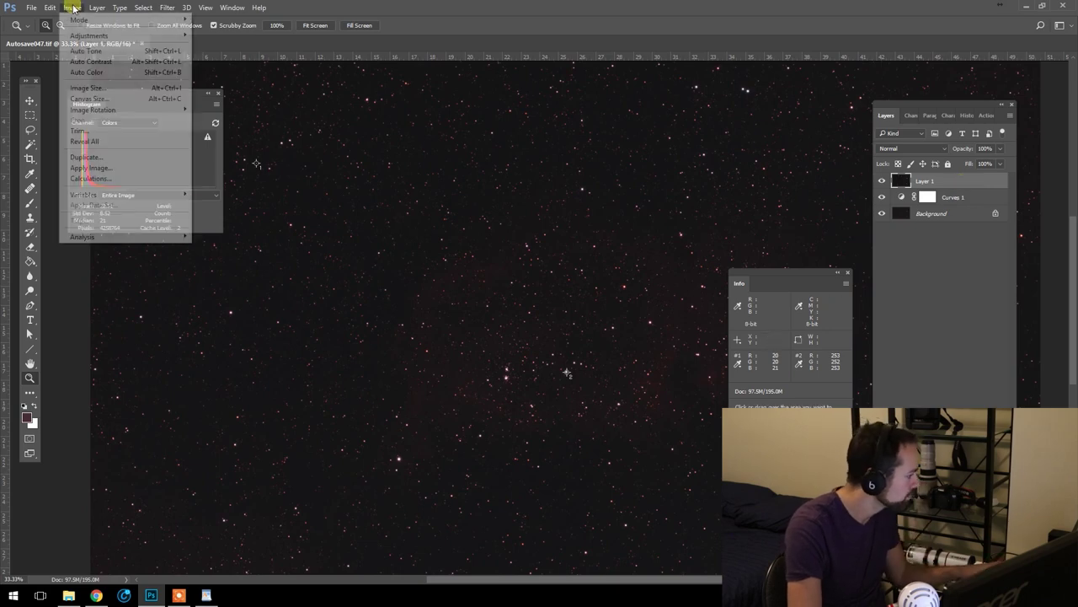
mouse_move(95, 22)
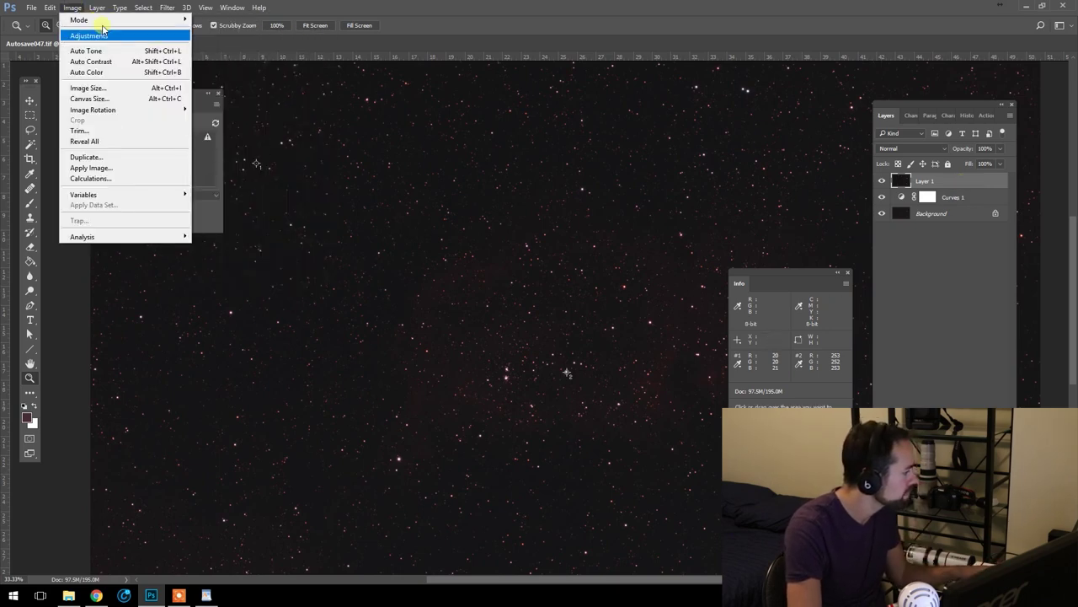
mouse_move(127, 36)
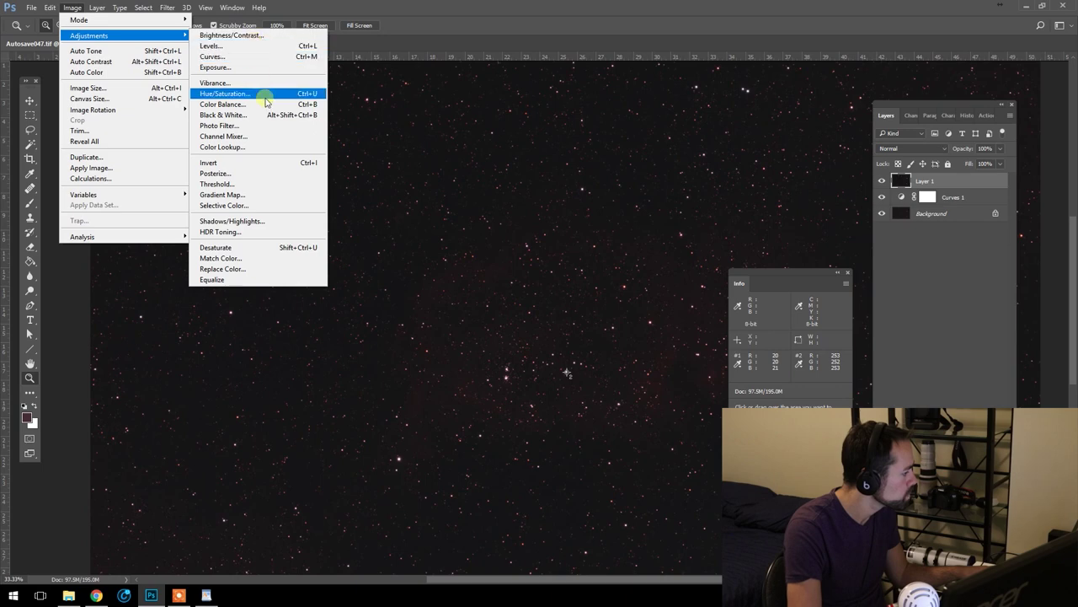
mouse_move(194, 147)
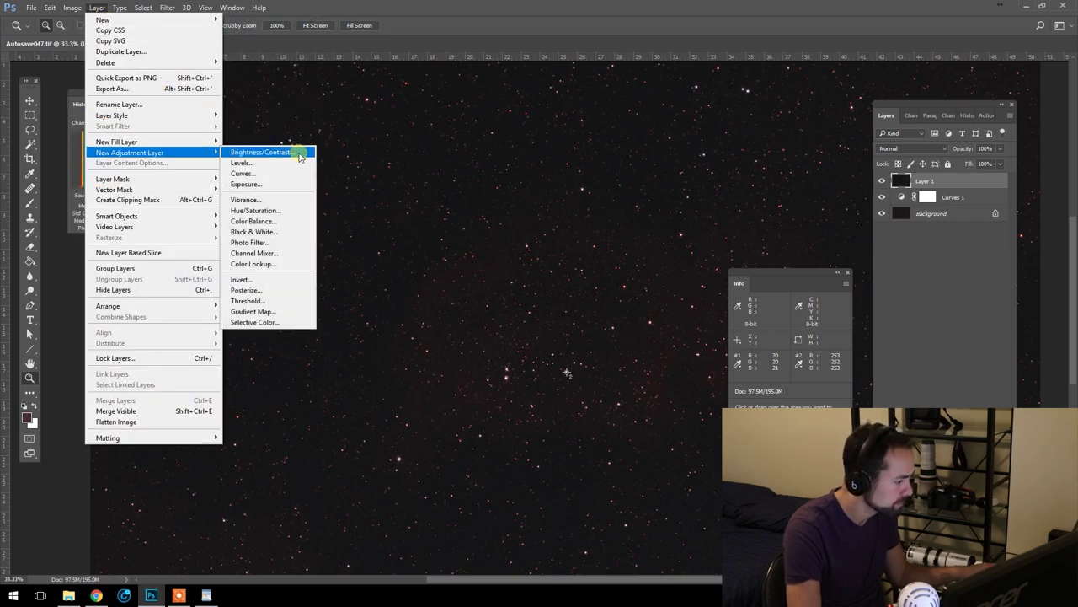
left_click(276, 171)
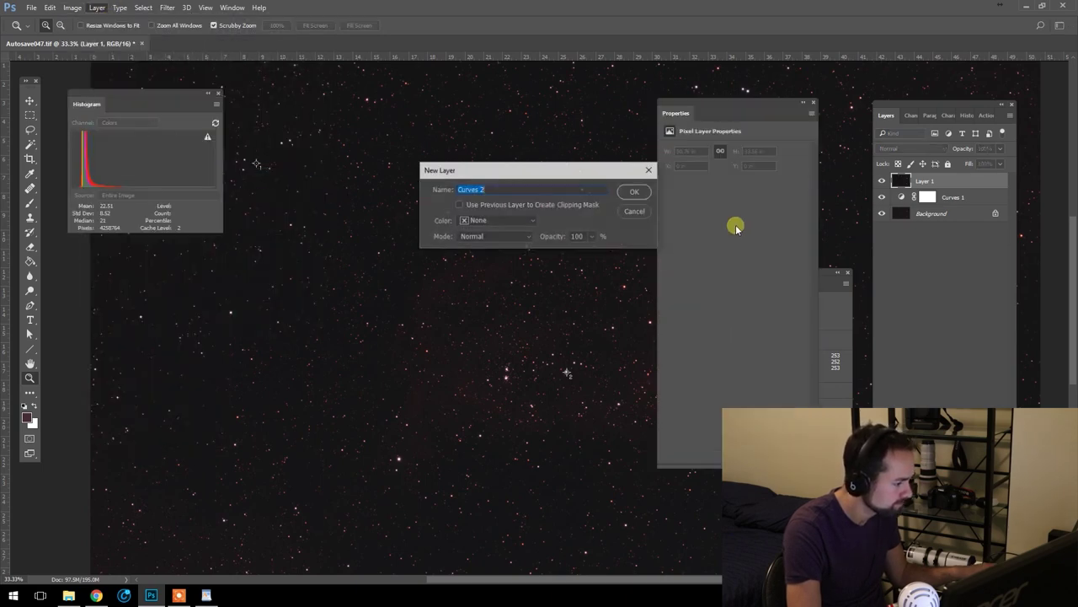
left_click(638, 191)
left_click_drag(728, 252, 692, 279)
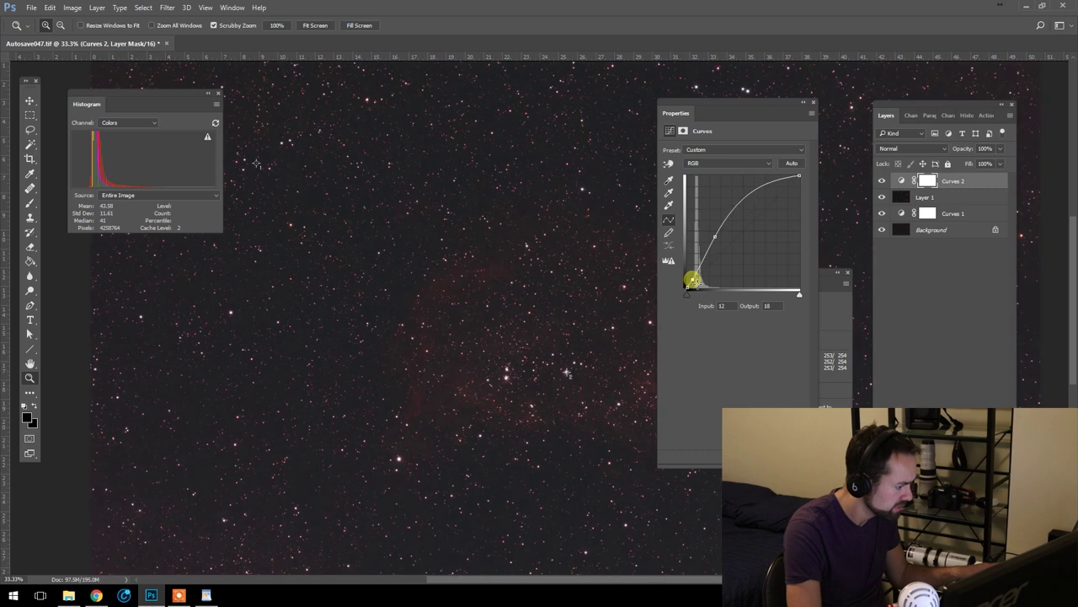
left_click_drag(716, 235, 707, 249)
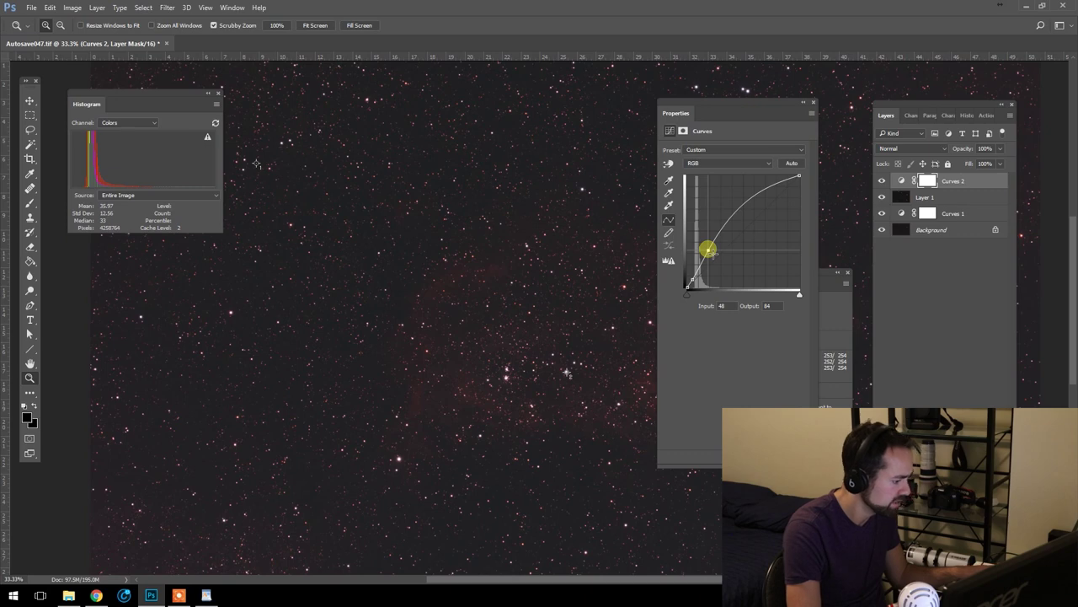
- Compare Curves 2 hidden and shown, test a weaker opacity, then restore 100%
left_click(599, 395)
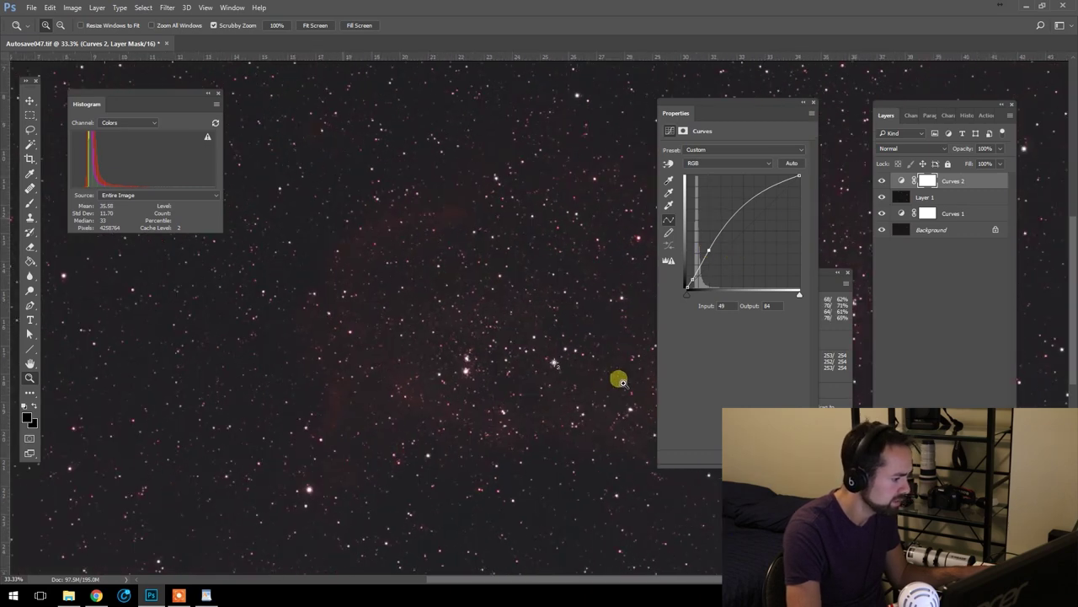
left_click(813, 102)
left_click(882, 181)
left_click(881, 180)
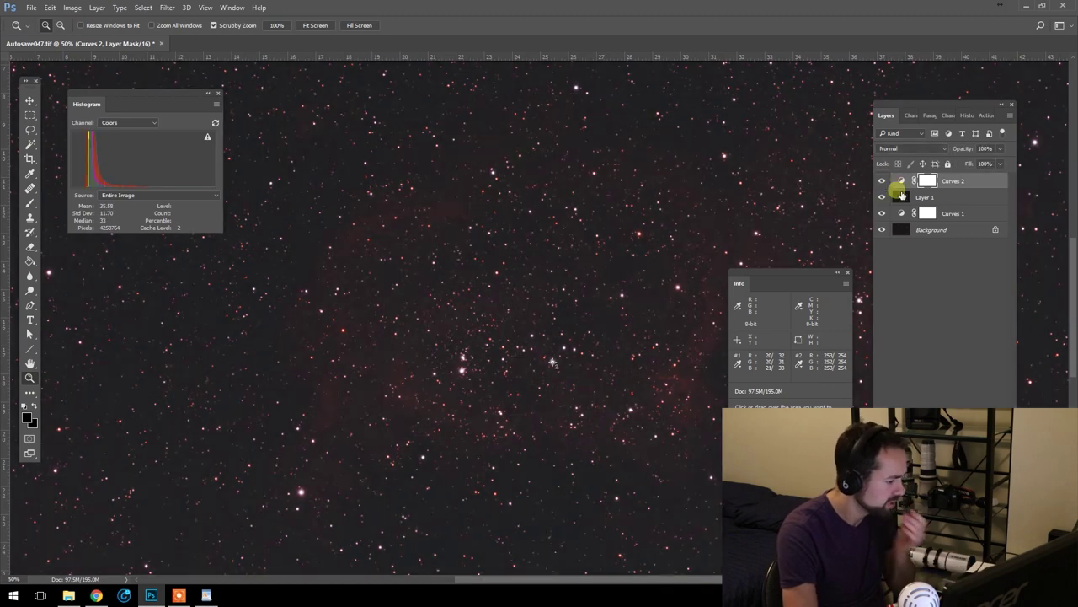
left_click(977, 197)
left_click(981, 180)
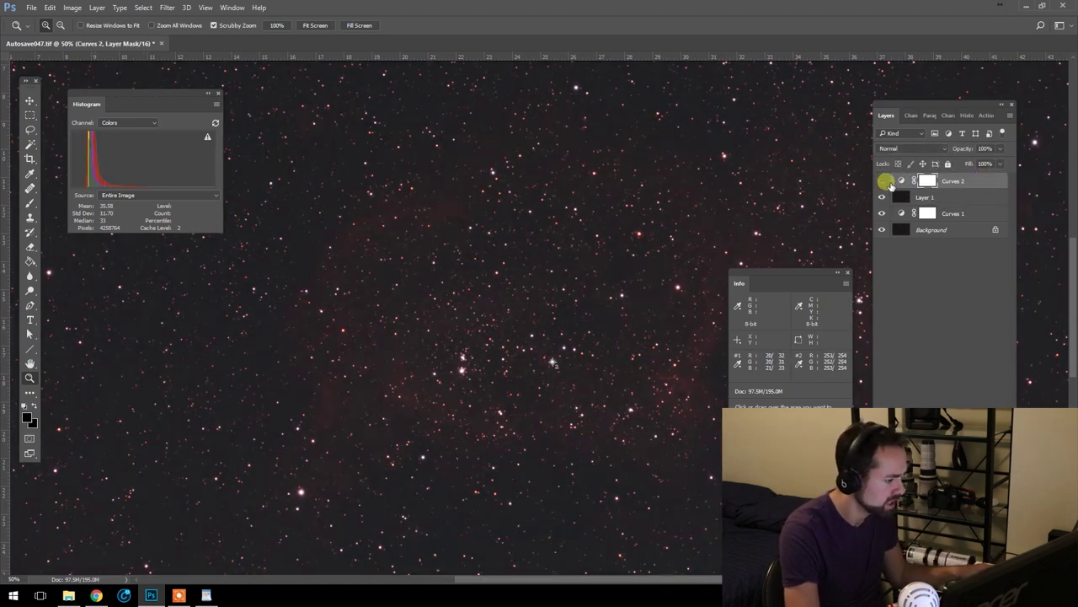
left_click(881, 180)
left_click(881, 180)
left_click_drag(998, 148, 1045, 164)
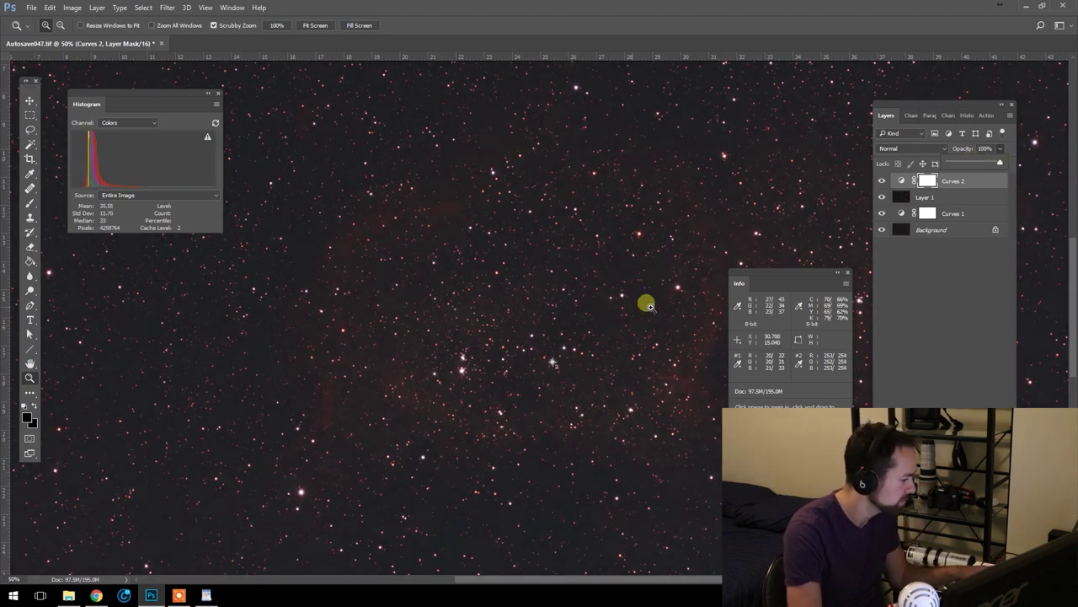
left_click(477, 409)
left_click_drag(469, 390, 549, 229)
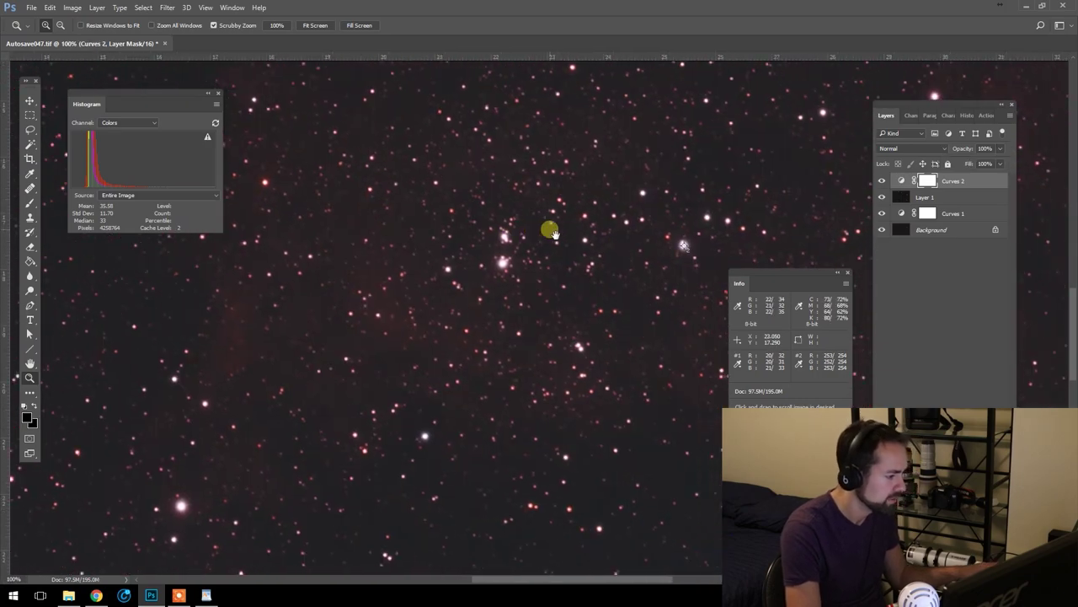
- Reselect Curves 2 and merge the visible layers into a new Layer 2
left_click(952, 197)
key("alt+bracketright")
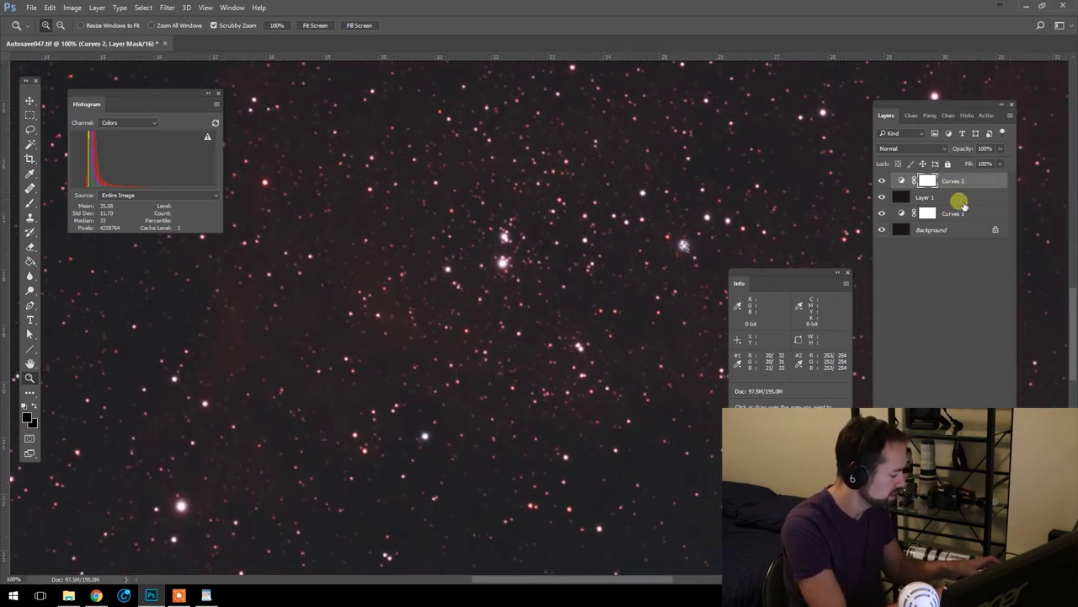
key("ctrl+shift+alt+n")
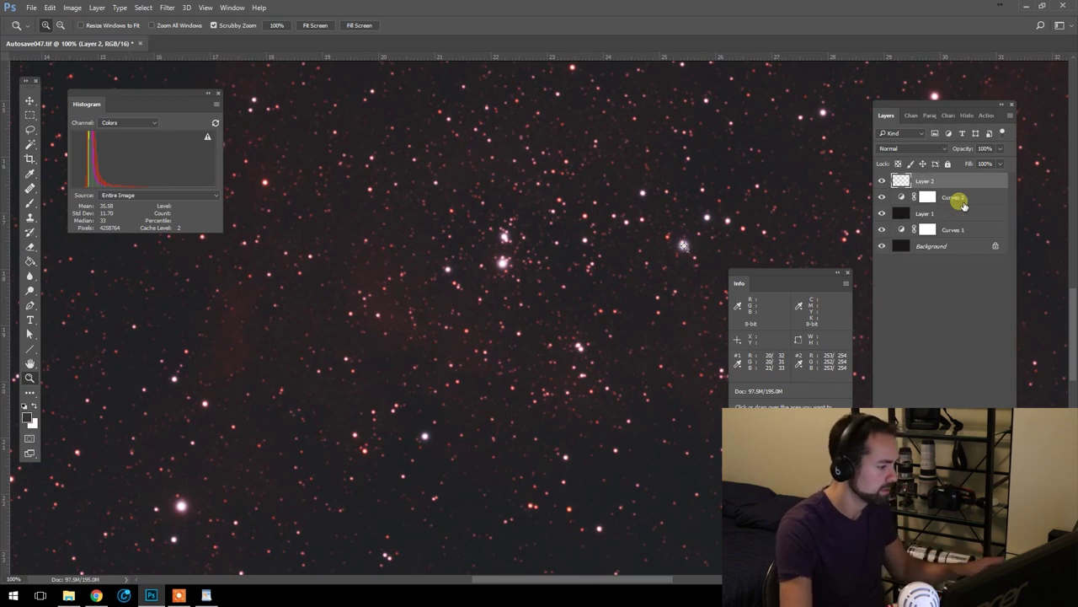
- Apply Levels to Layer 2 with the black point at 2, then zoom out to 50%
left_click(72, 8)
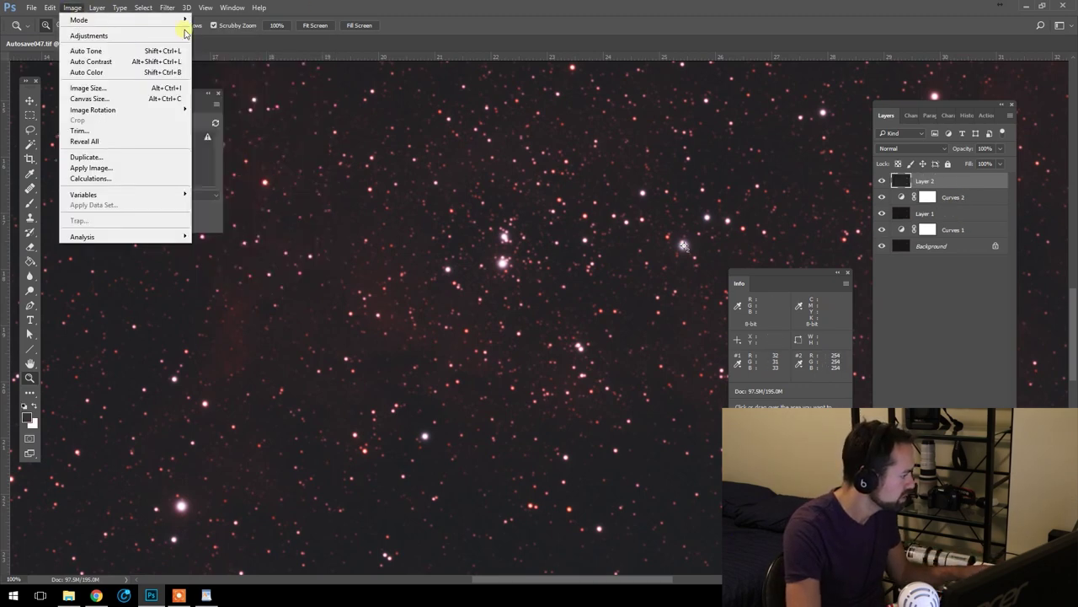
mouse_move(155, 38)
left_click(210, 45)
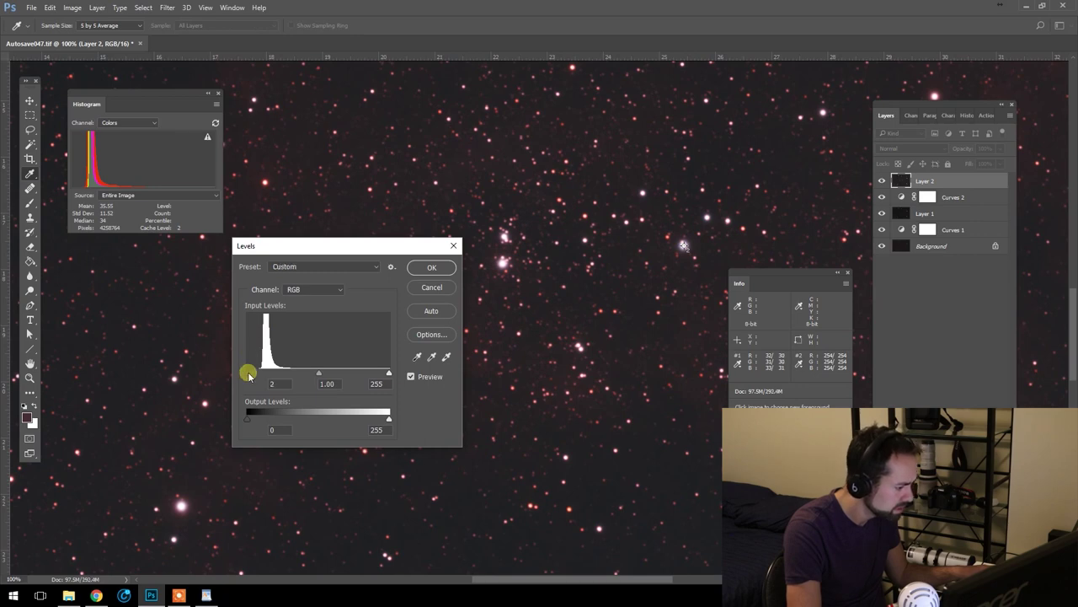
left_click(431, 267)
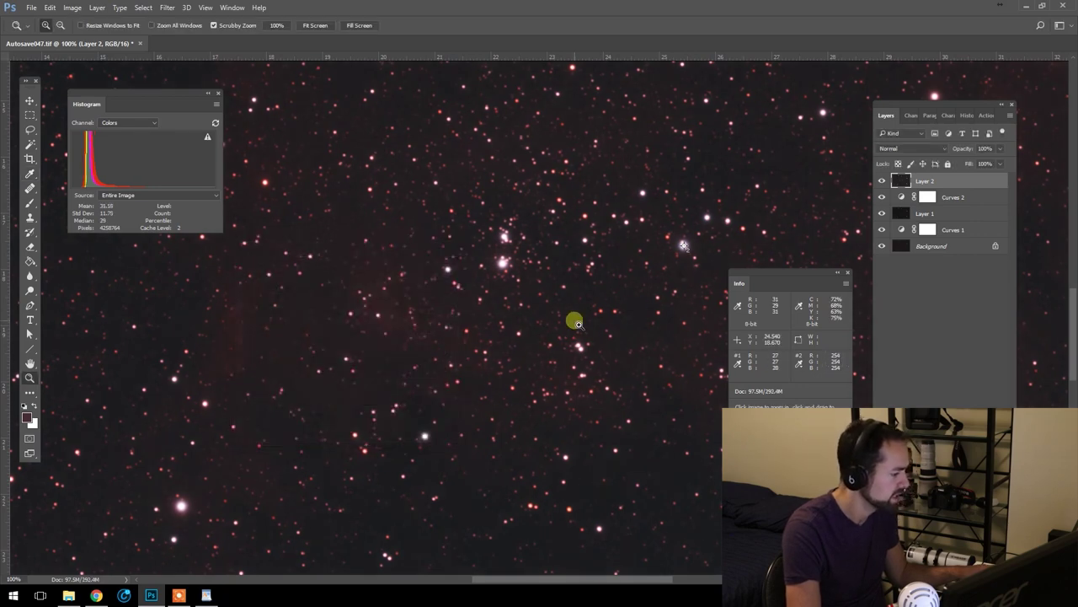
left_click(574, 320, "alt")
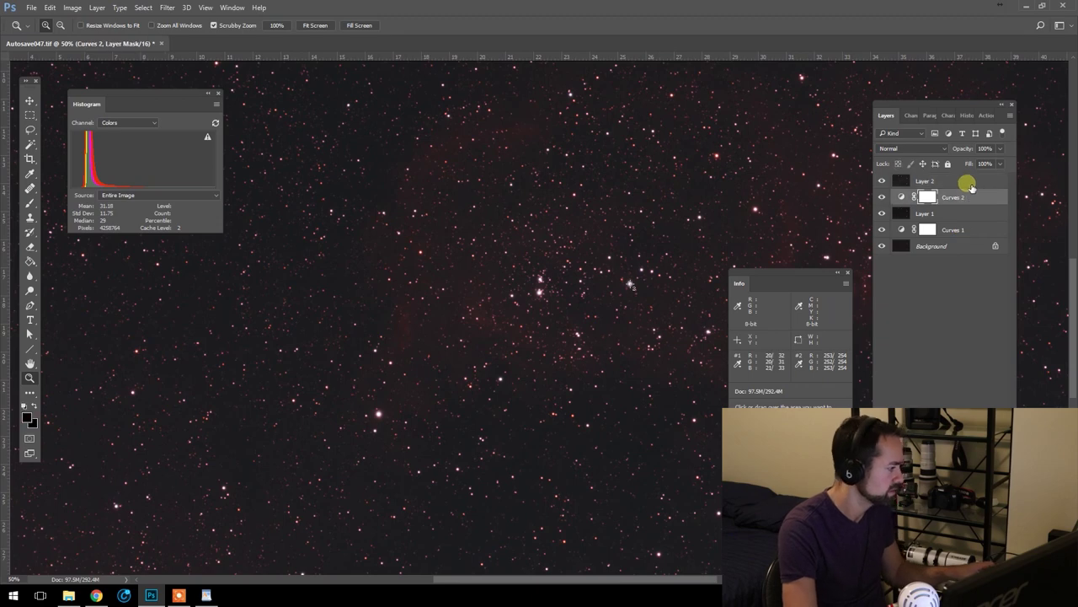
left_click(73, 9)
- Add a Curves 3 adjustment layer with its midtones lifted to brighten the nebula glow
mouse_move(97, 8)
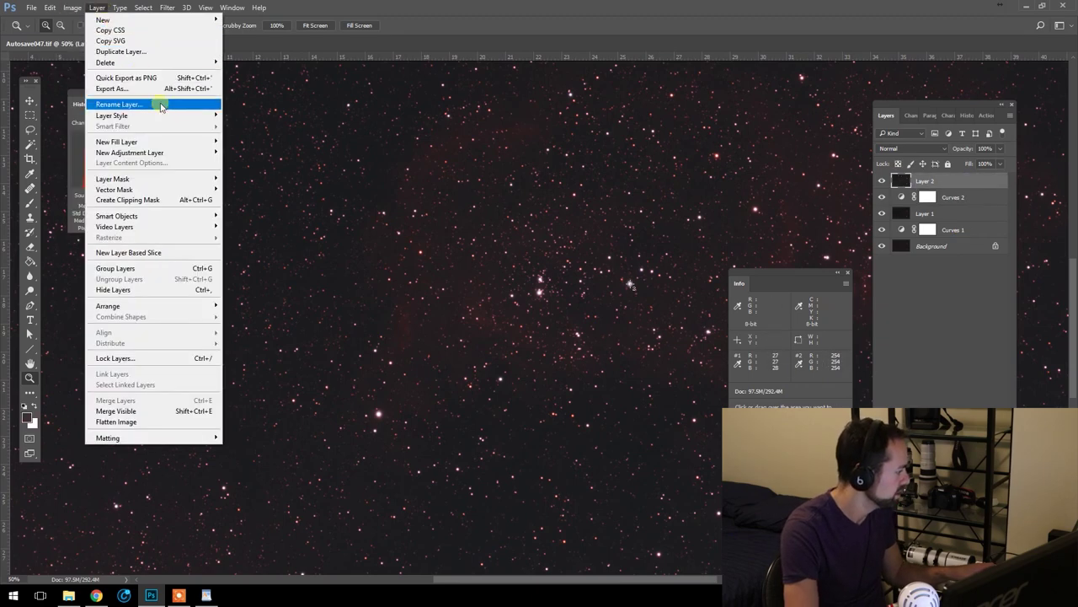
mouse_move(207, 150)
left_click(244, 173)
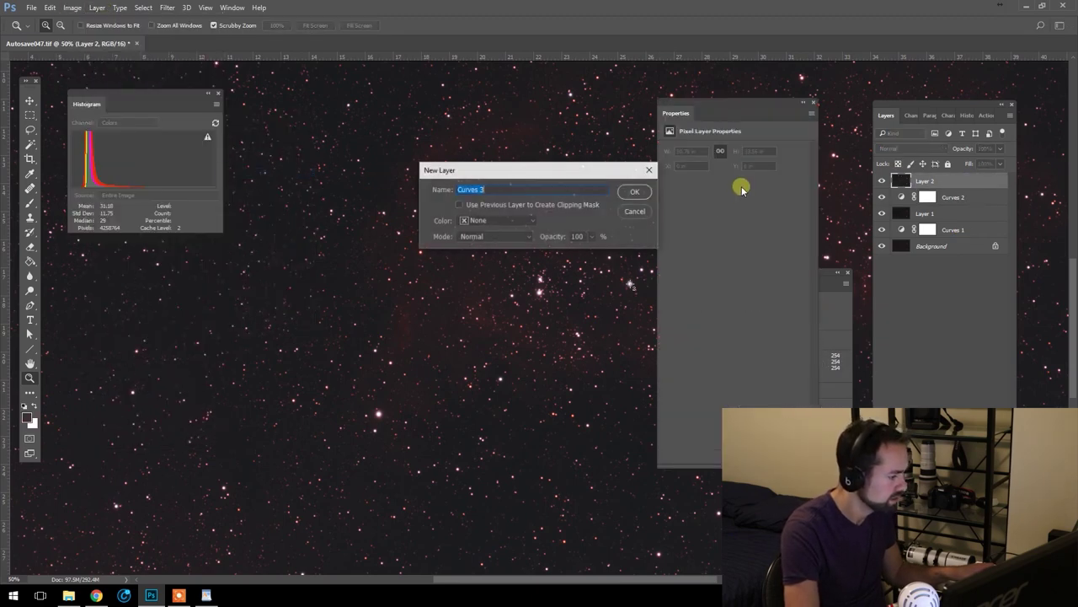
key("Return")
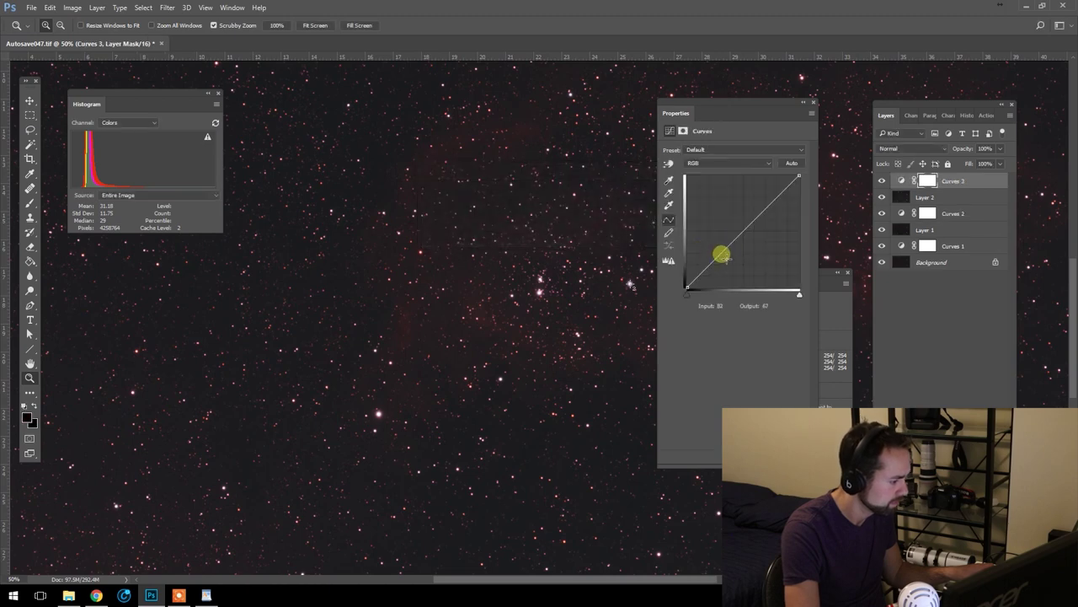
left_click_drag(718, 258, 717, 244)
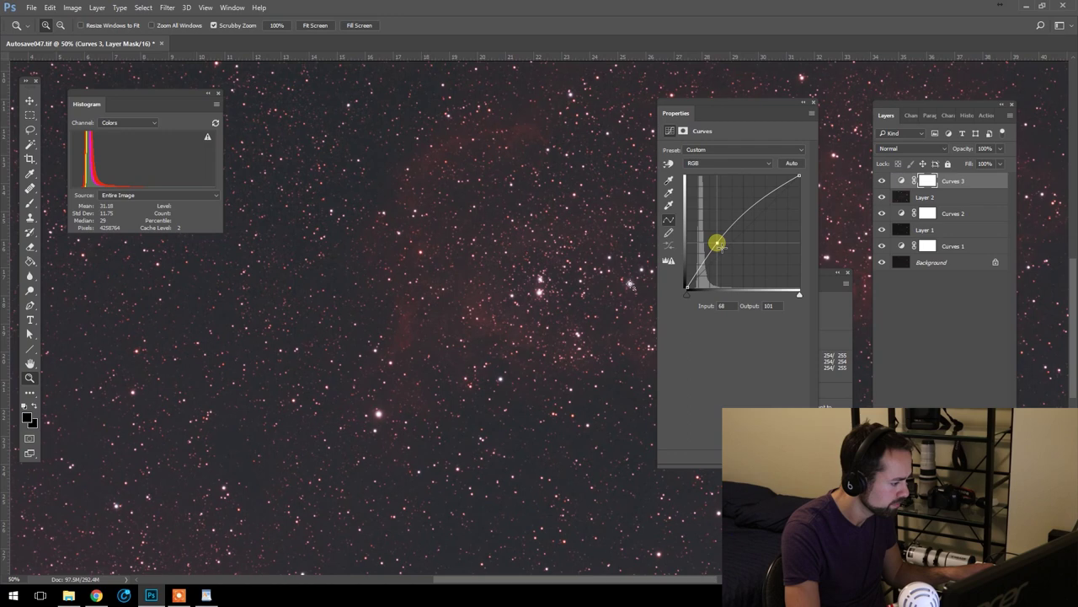
left_click(814, 102)
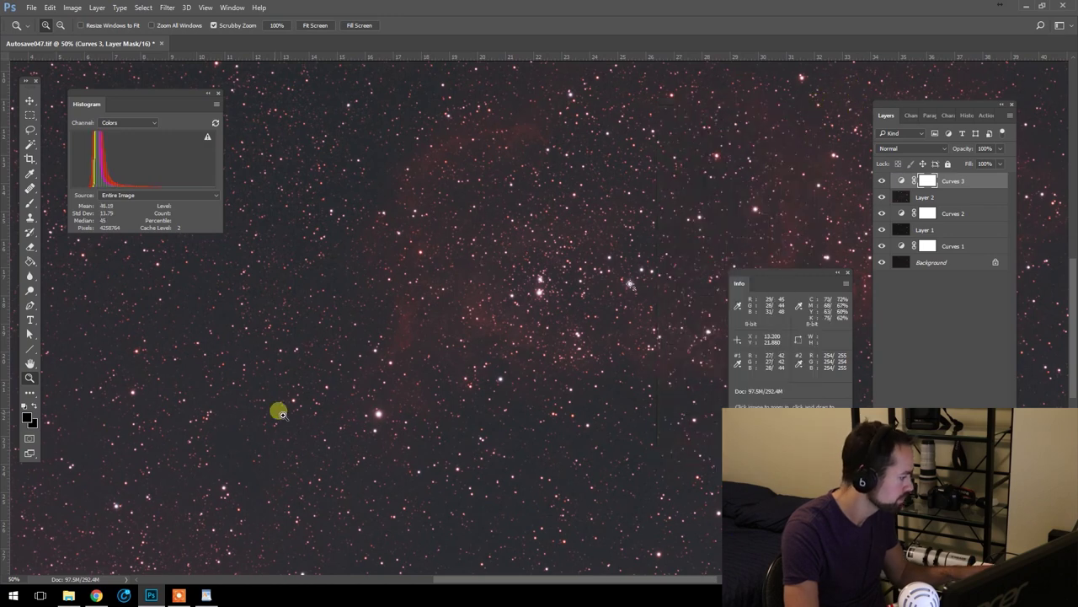
- Zoom to 66.7% and create a new empty Layer 3 on top as the working layer
left_click_drag(192, 356, 392, 411)
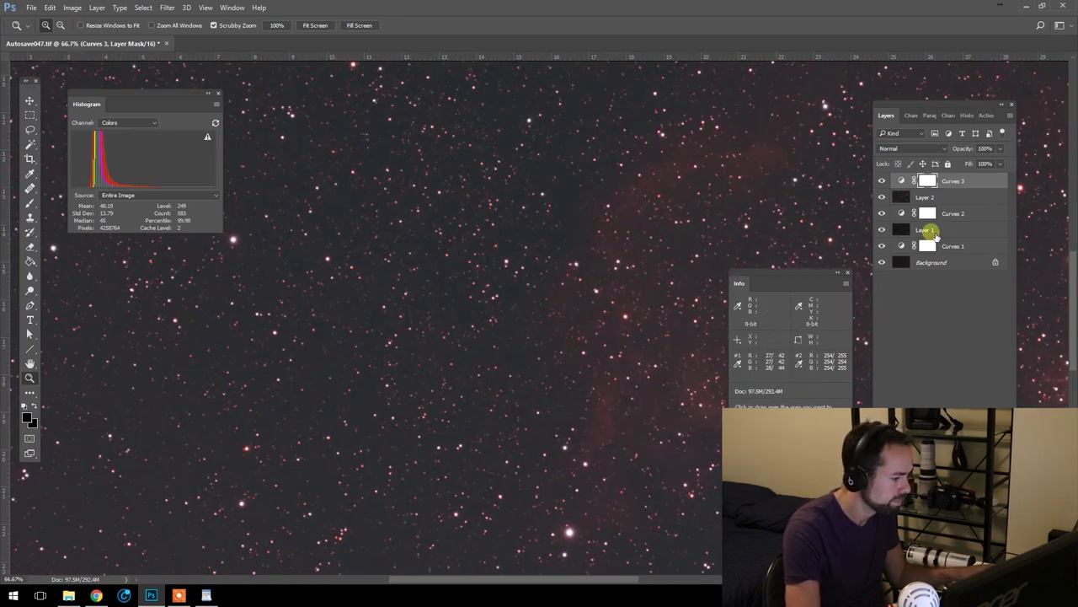
key("ctrl+shift+alt+n")
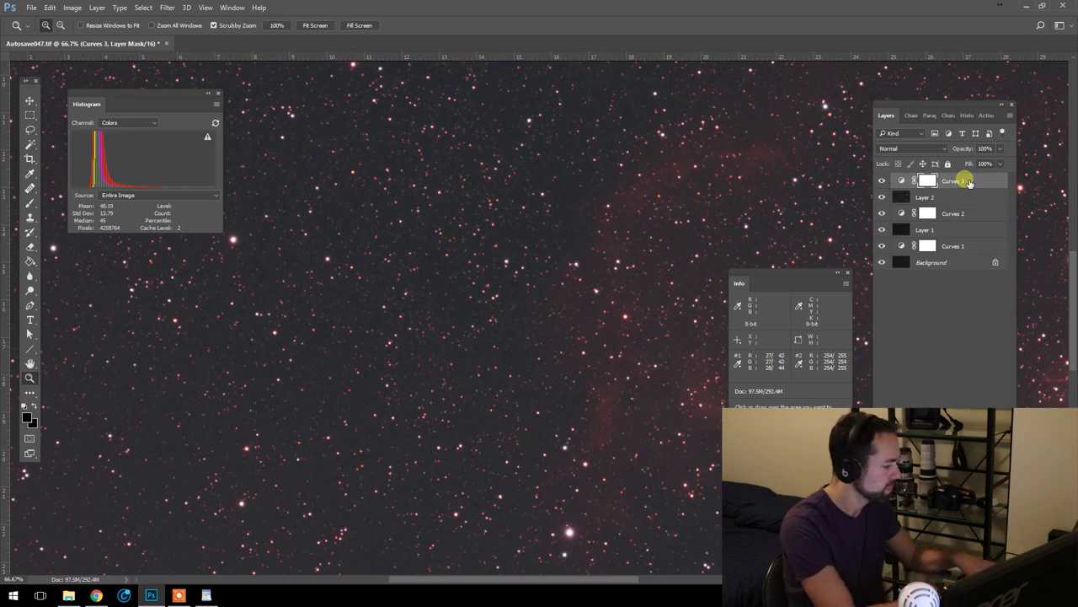
left_click(965, 181)
- Stamp visible layers into Layer 3 and apply per-channel Levels with green black point 10 and blue 12
key("ctrl+shift+alt+e")
left_click(66, 8)
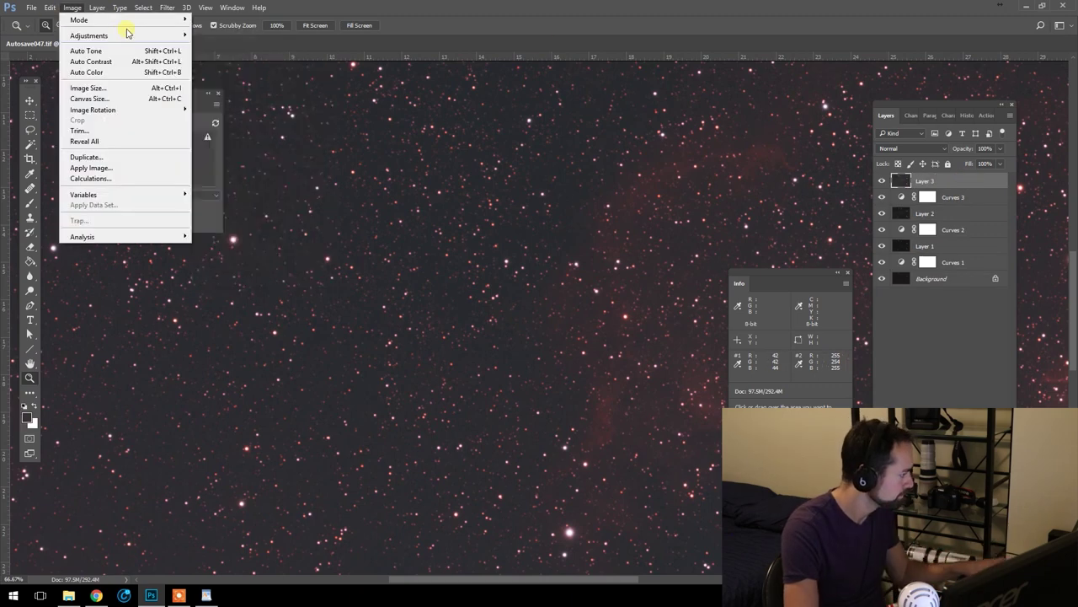
mouse_move(126, 30)
left_click(253, 42)
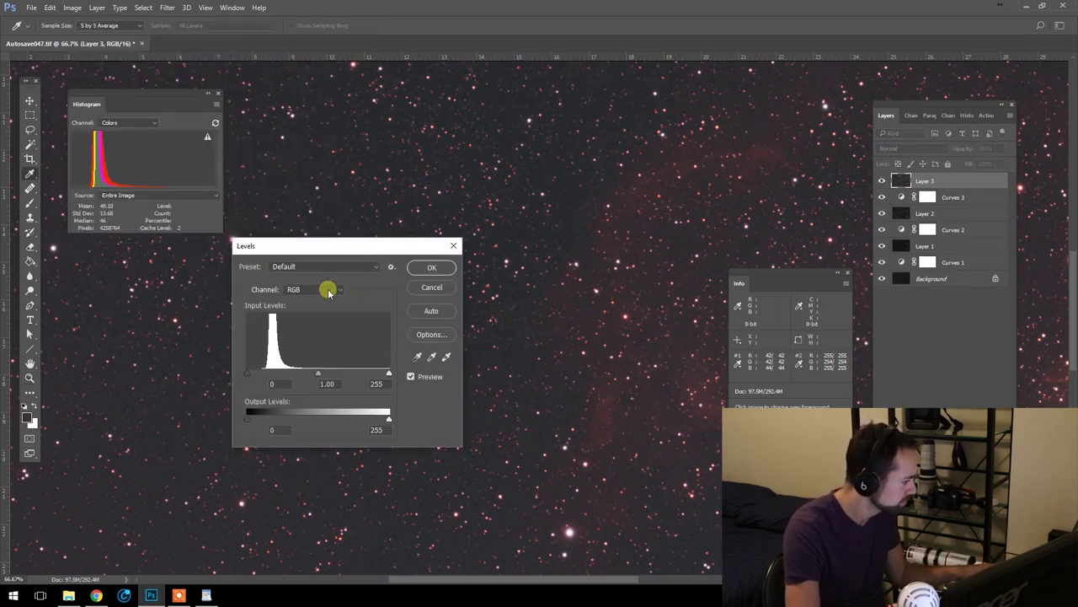
left_click(328, 291)
left_click(319, 300)
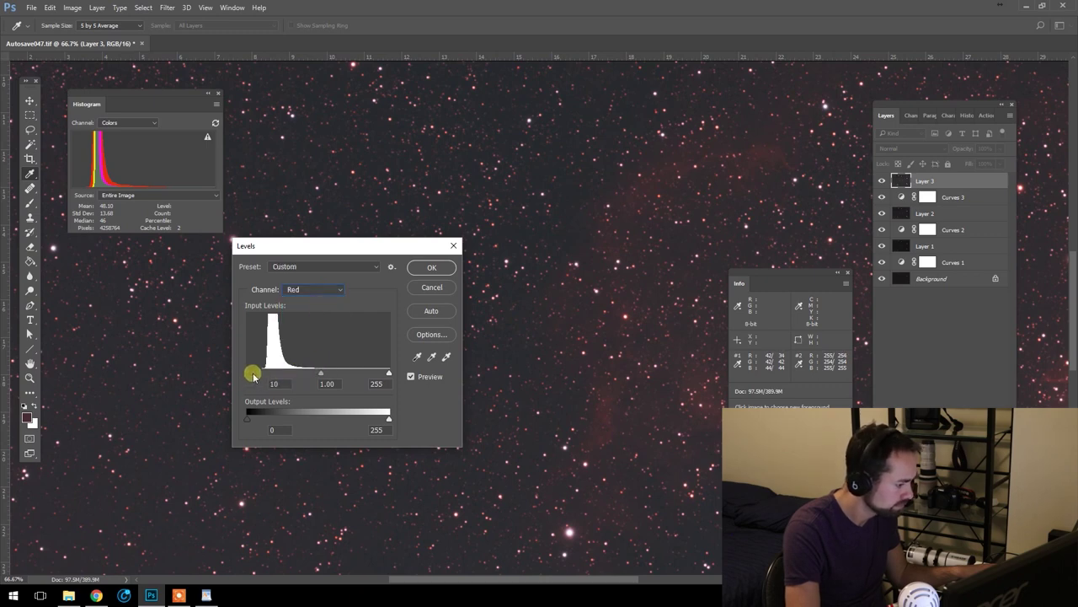
left_click(317, 289)
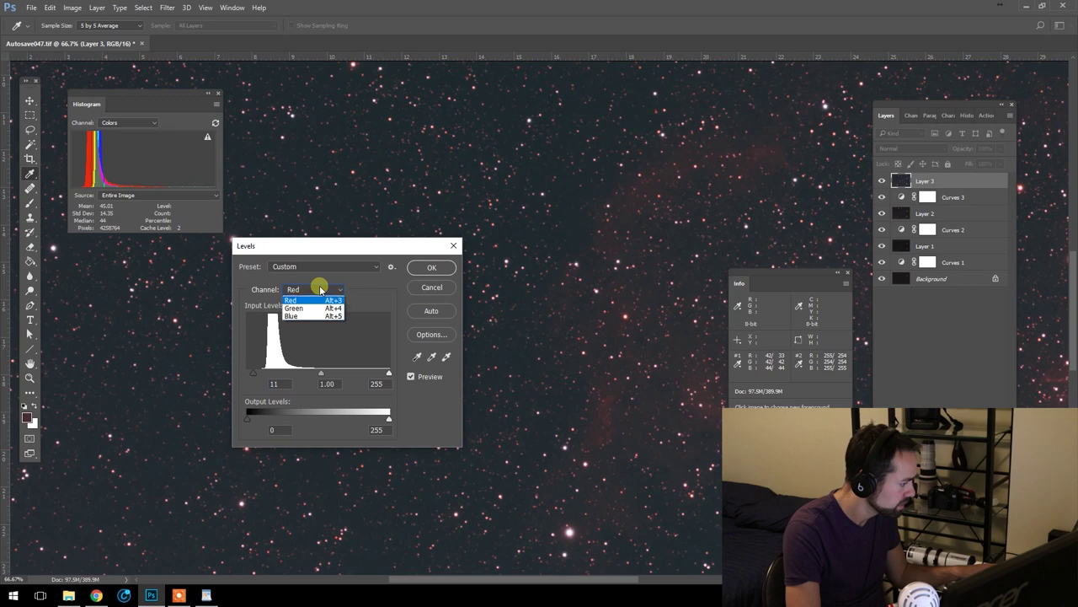
left_click(310, 308)
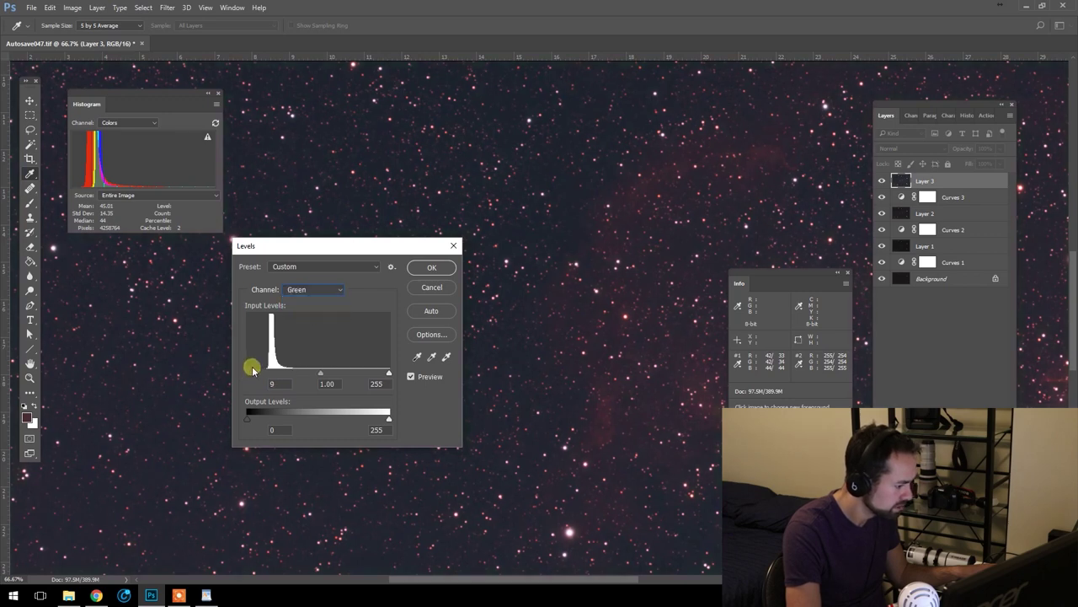
left_click(290, 289)
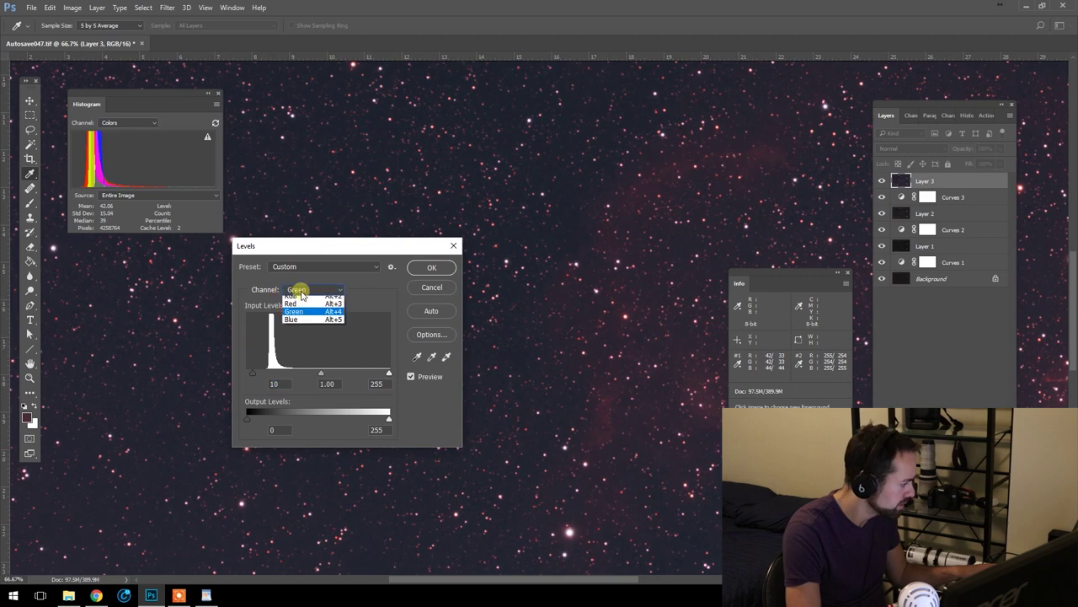
left_click(304, 319)
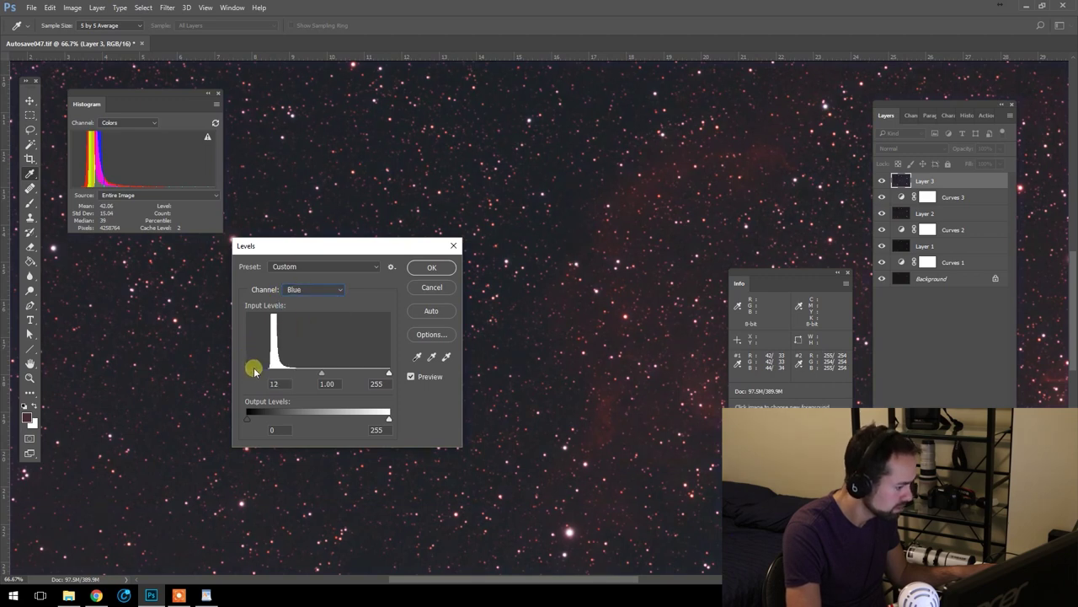
left_click(430, 268)
key("z")
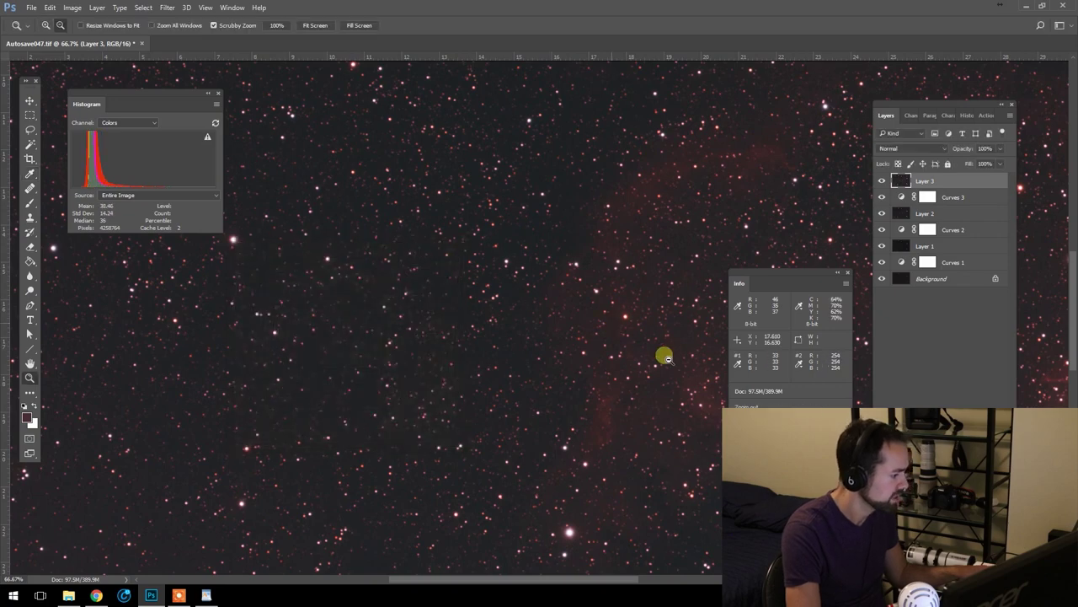
left_click(656, 422, "alt")
left_click(655, 422, "alt")
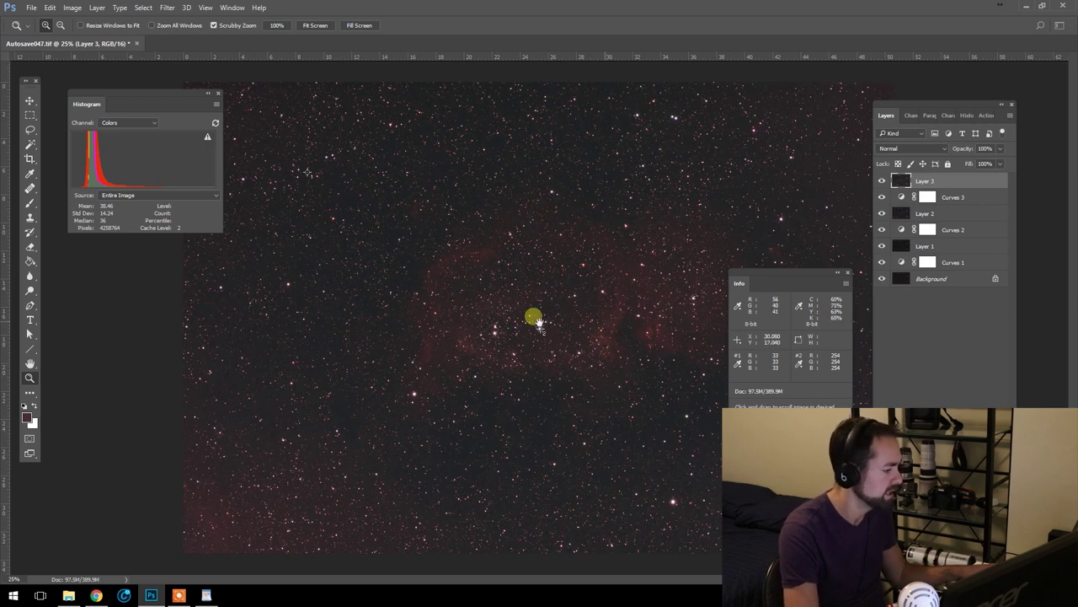
left_click_drag(770, 273, 854, 345)
left_click(954, 186)
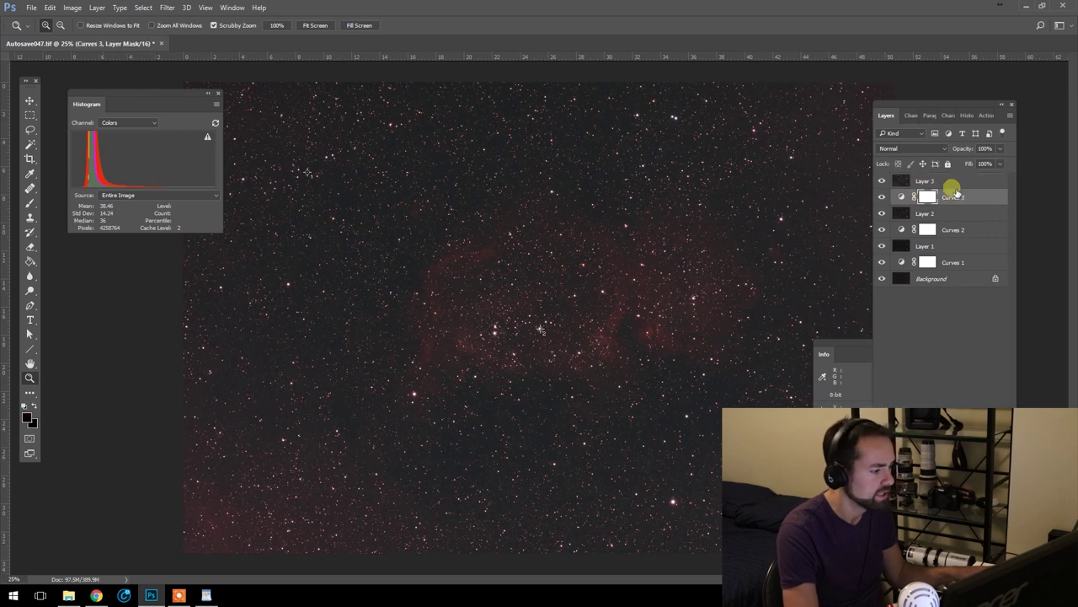
left_click(882, 181)
left_click(882, 181)
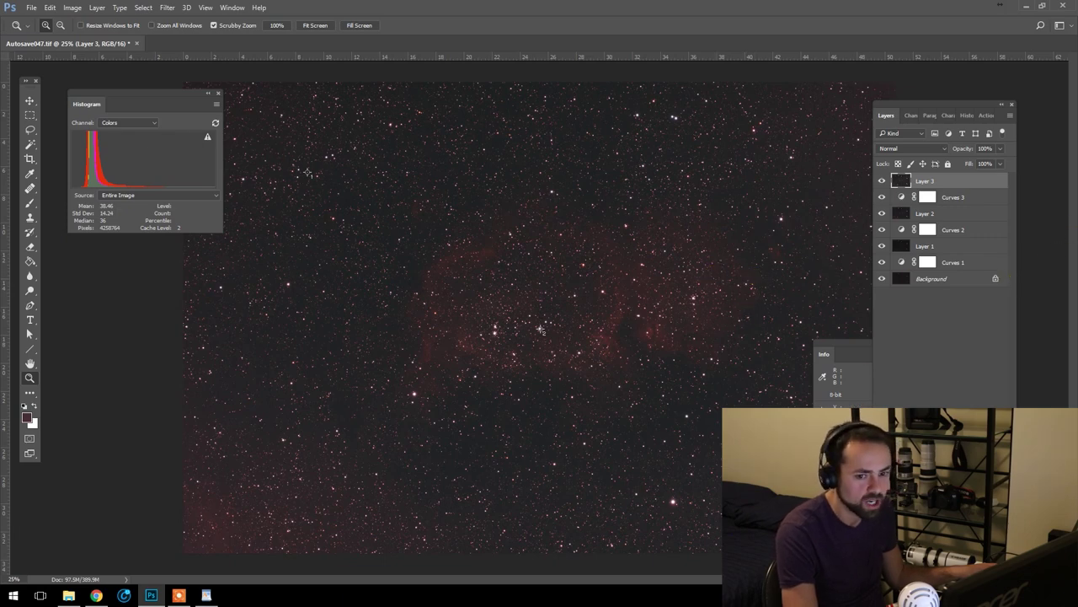
key("alt+Tab")
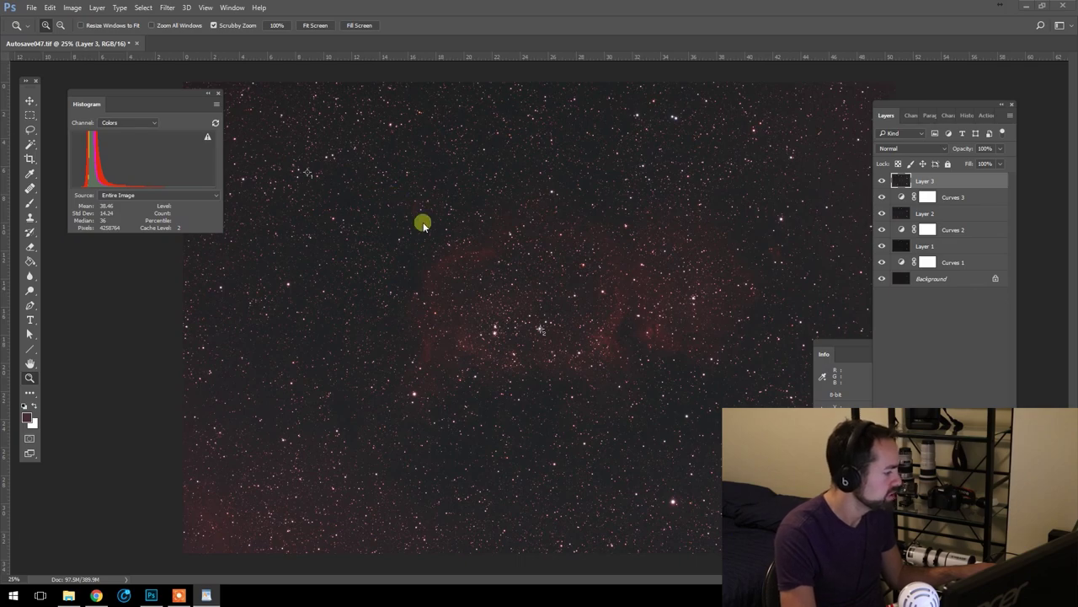
key("alt+Tab")
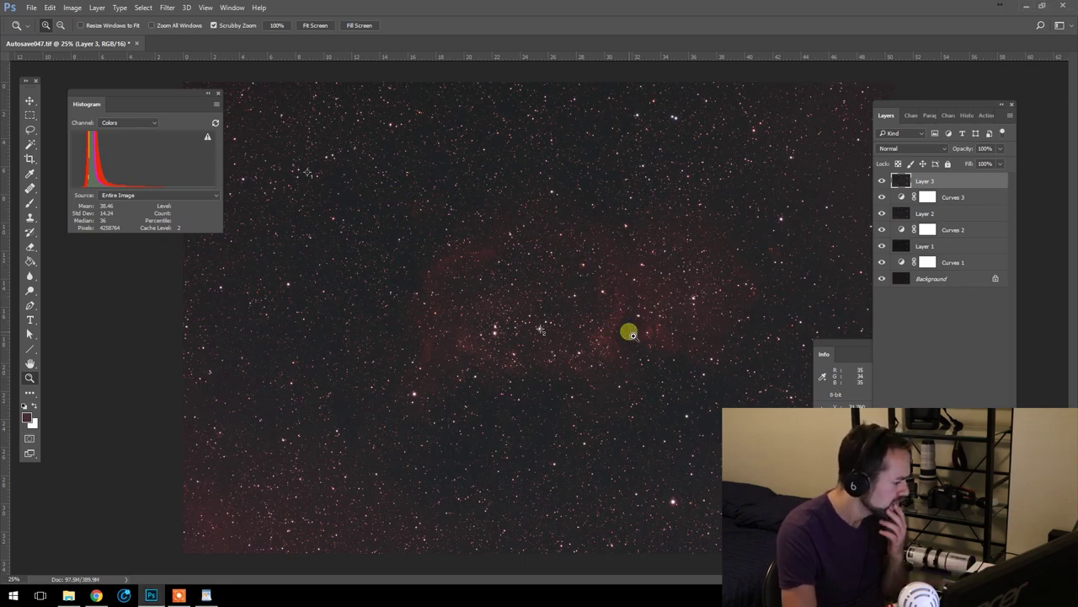
left_click_drag(629, 333, 548, 318)
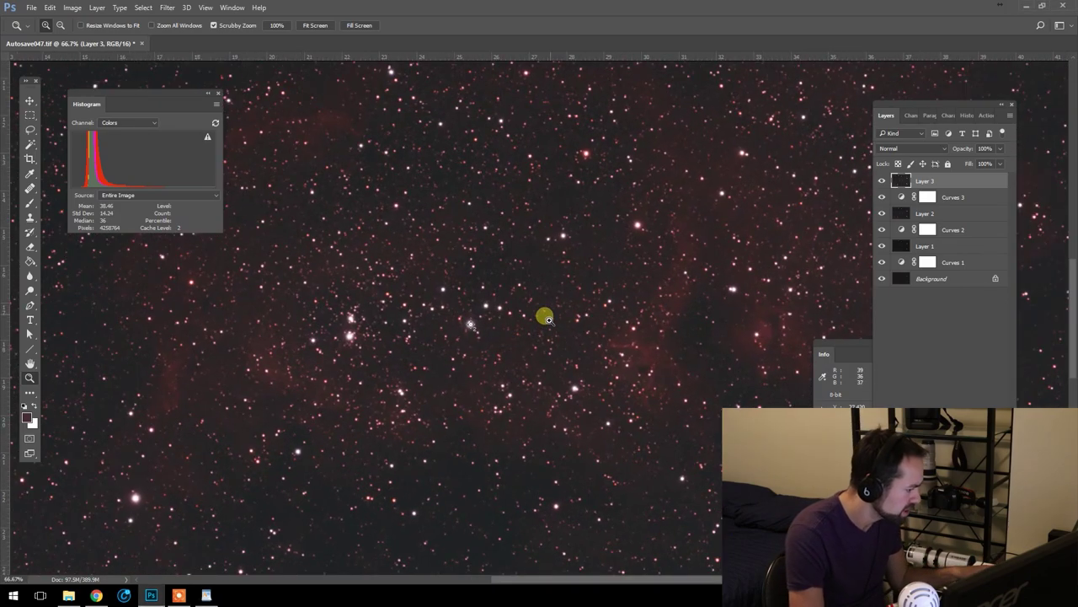
left_click(609, 266)
left_click(697, 461, "alt")
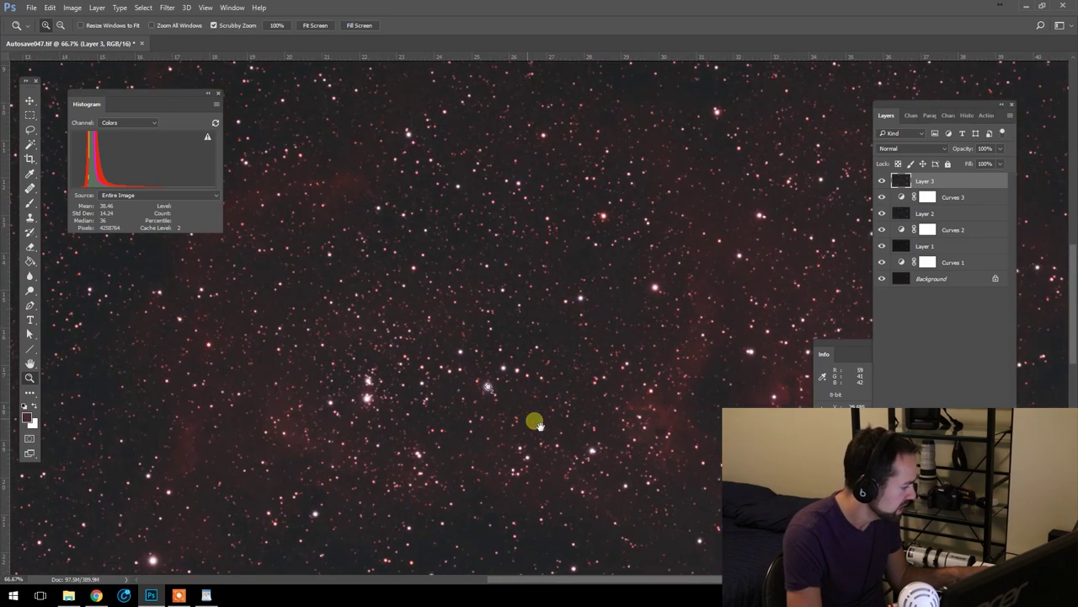
left_click_drag(538, 424, 523, 342)
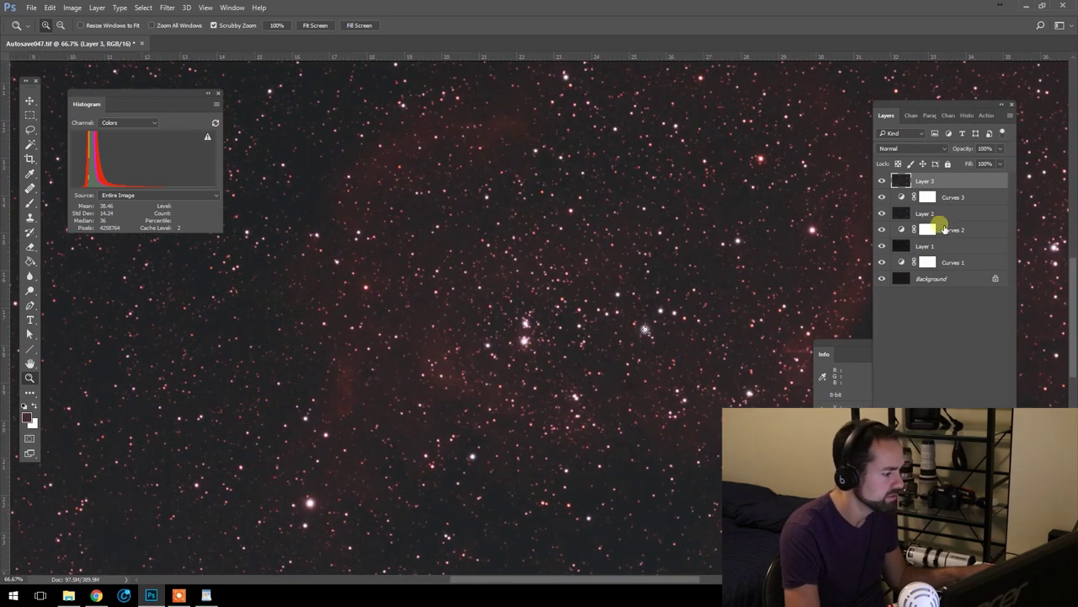
left_click(74, 7)
mouse_move(134, 37)
left_click(238, 57)
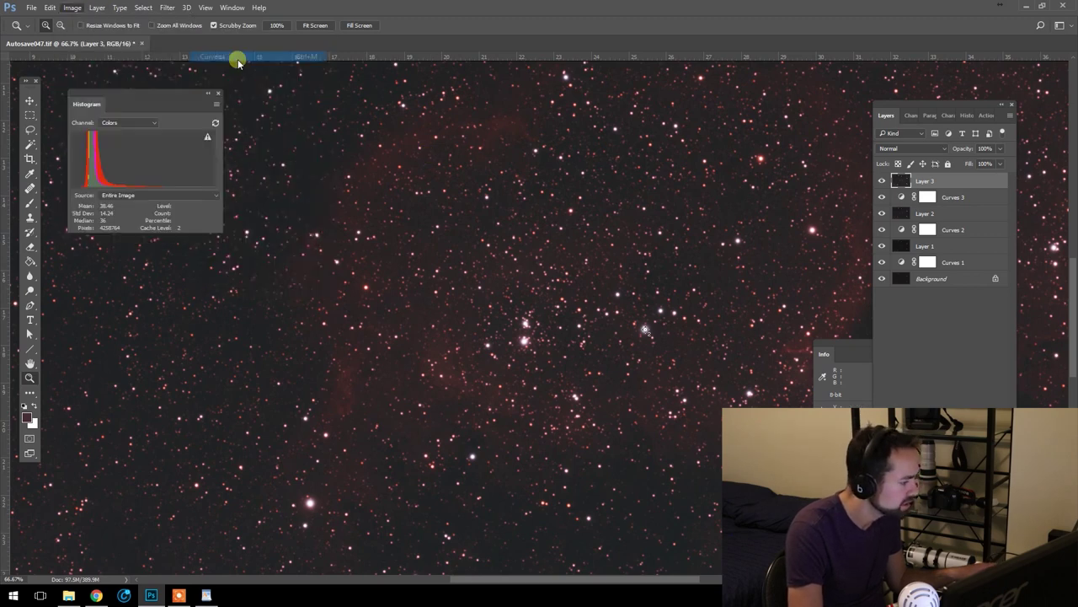
left_click(497, 112)
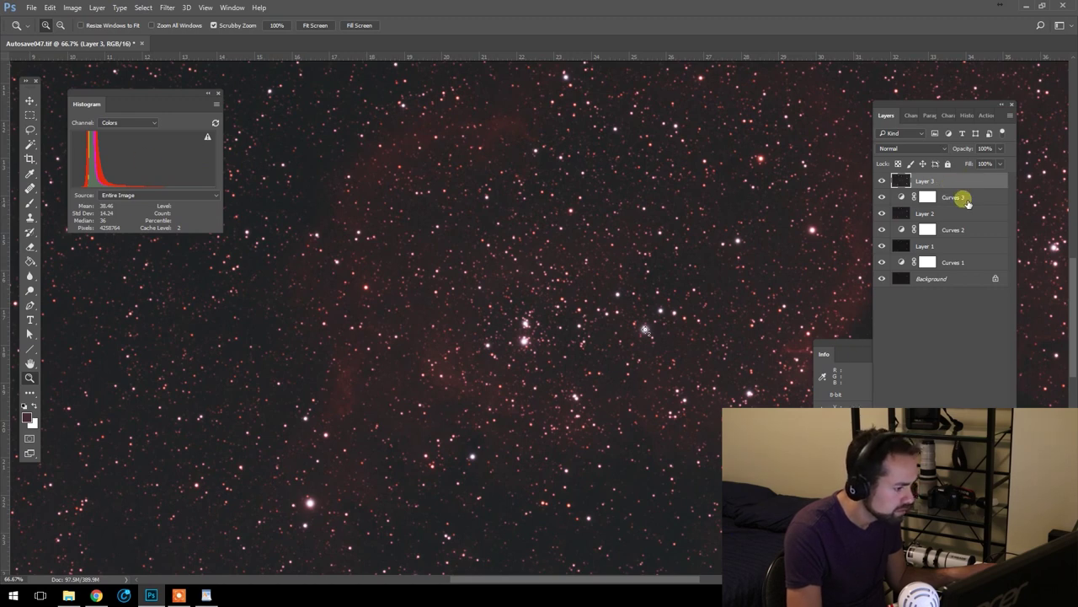
left_click(846, 320)
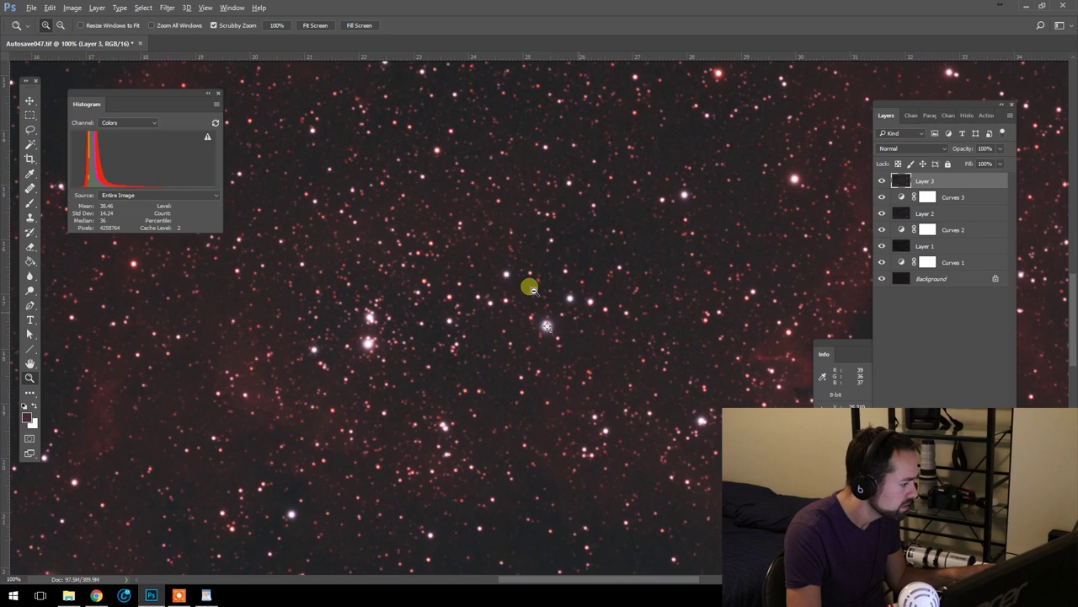
- Add a Curves 4 adjustment layer with a two-point curve that lifts midtones and darkens the background
left_click(531, 289, "alt")
left_click(96, 8)
mouse_move(168, 149)
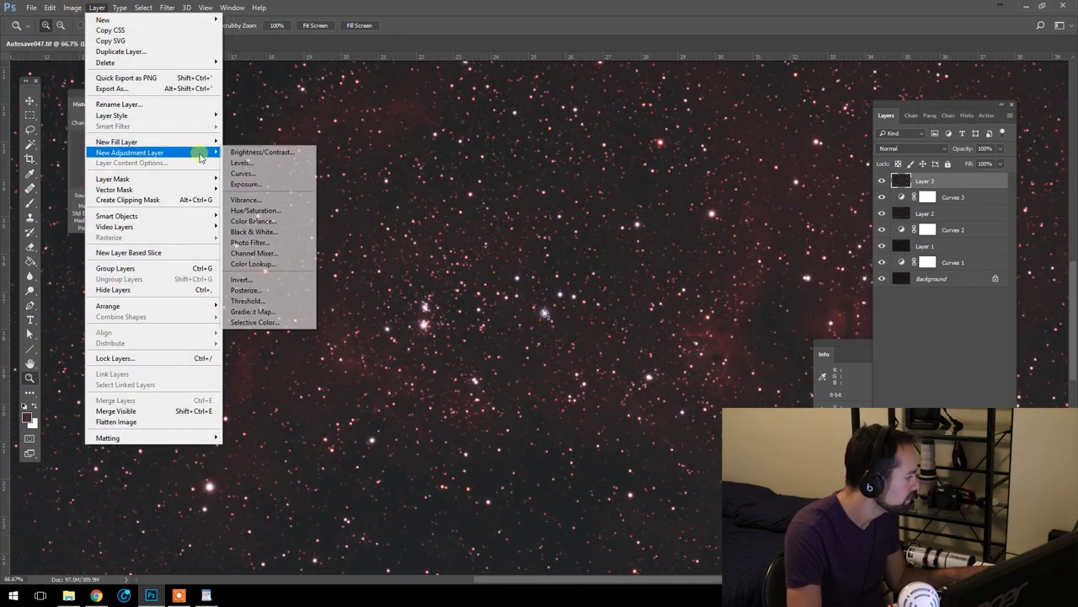
left_click(268, 174)
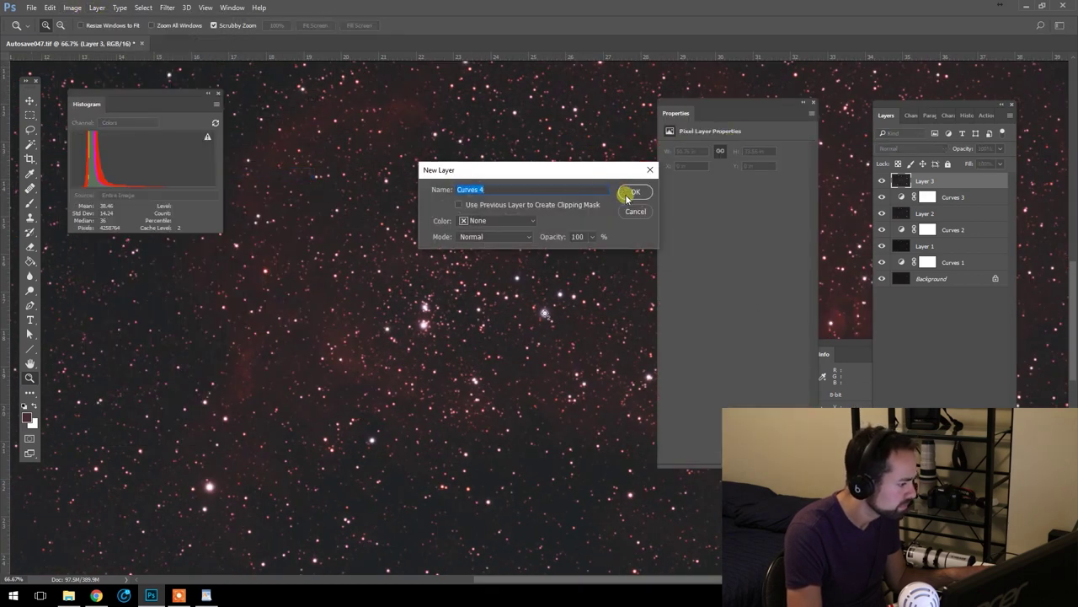
left_click(636, 189)
left_click_drag(749, 104, 772, 155)
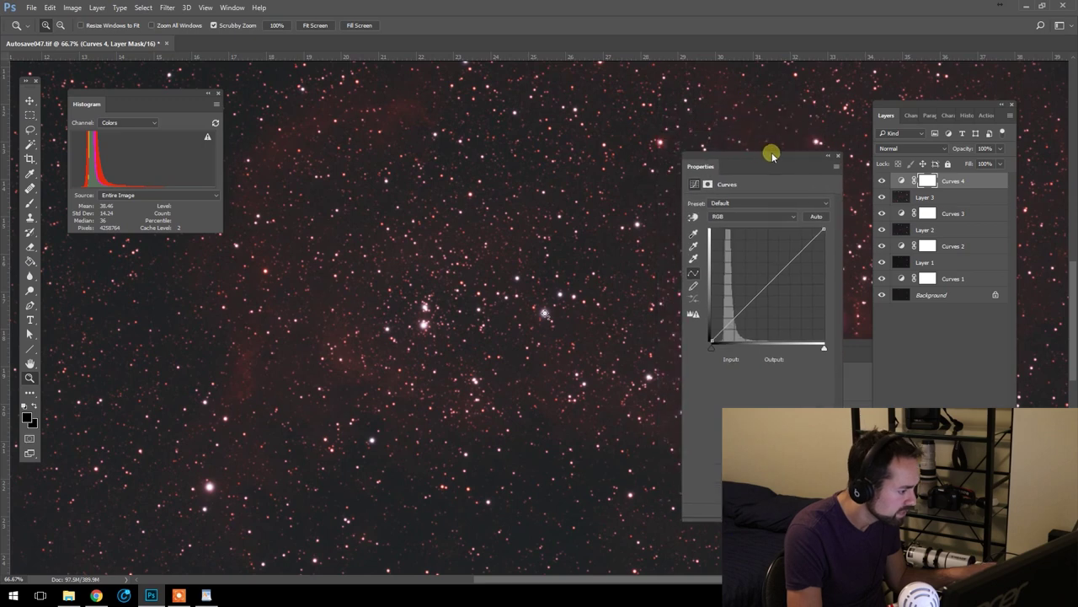
left_click_drag(739, 315, 739, 306)
left_click(725, 321)
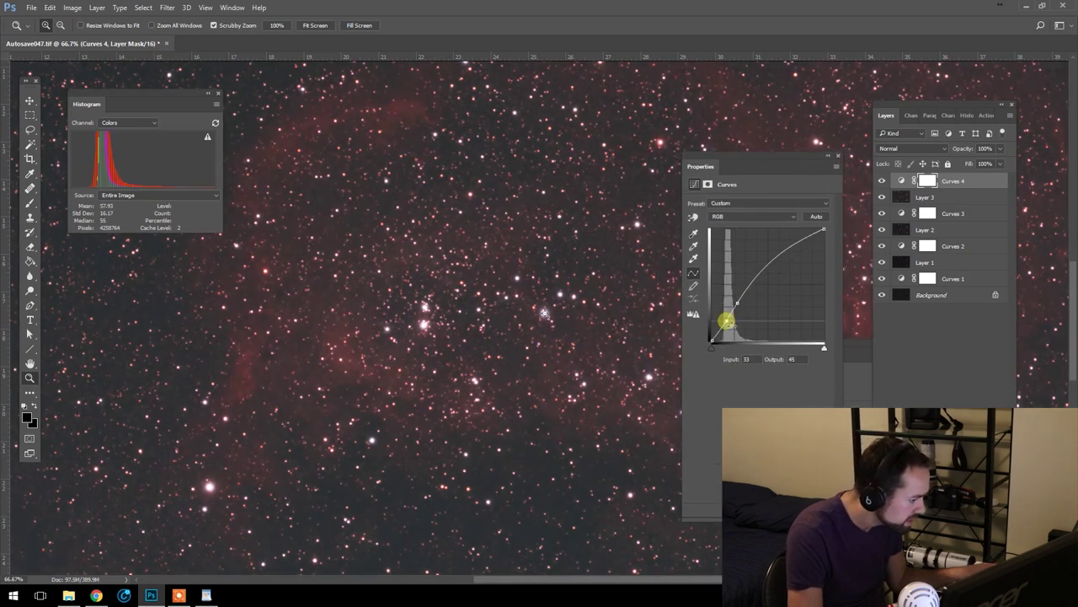
left_click_drag(726, 321, 737, 309)
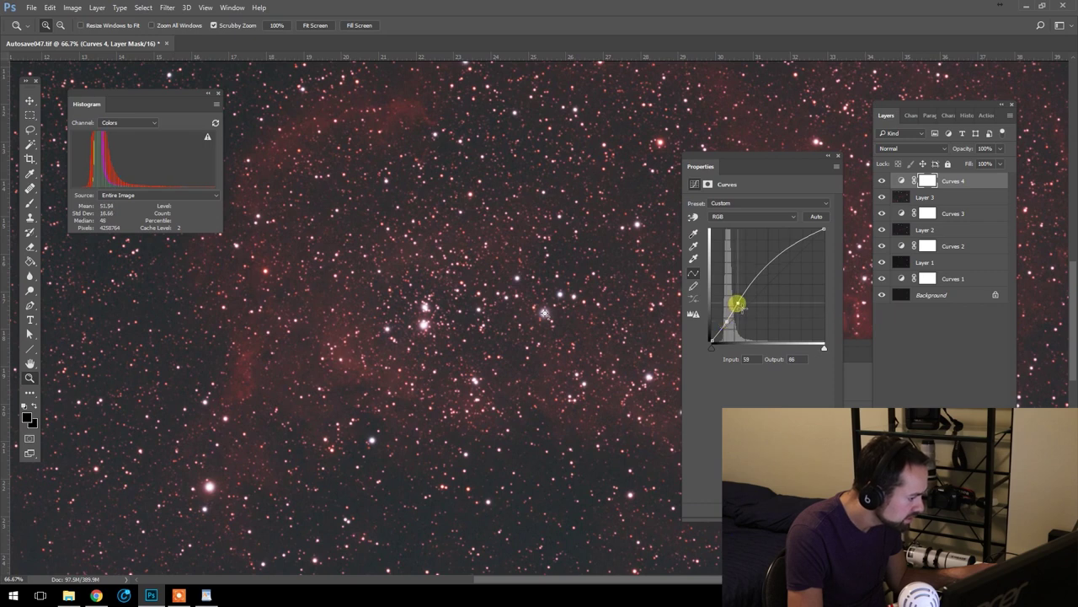
left_click_drag(726, 321, 725, 326)
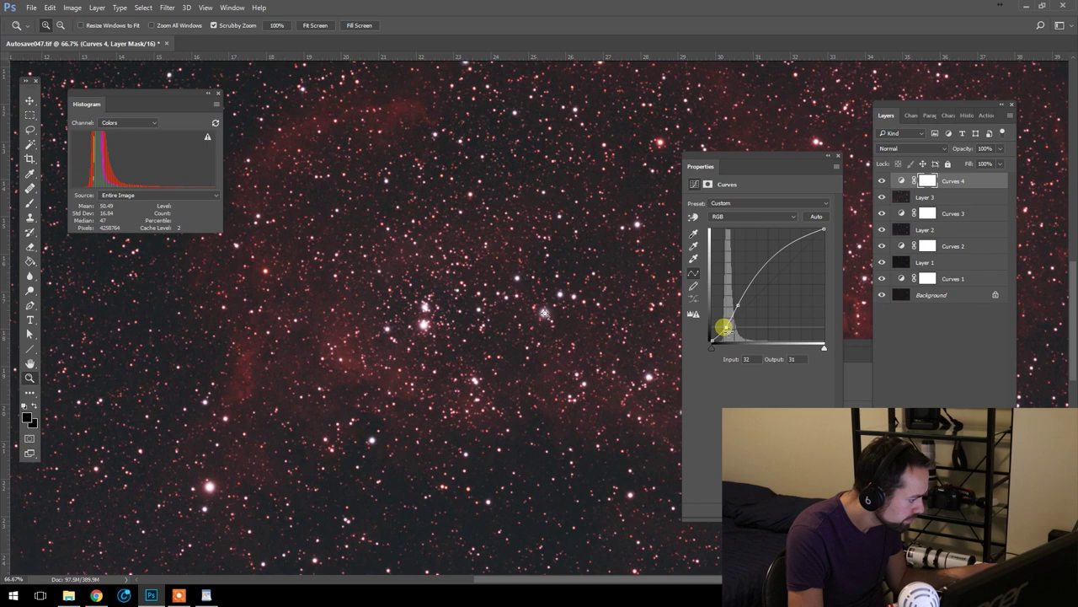
left_click_drag(737, 307, 738, 312)
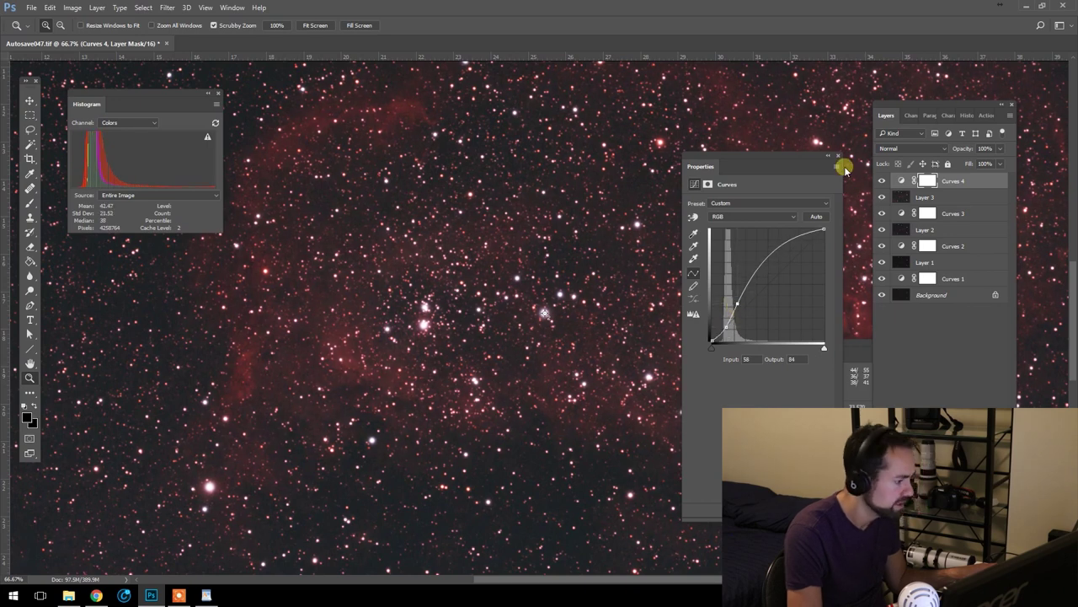
- Compare Curves 4 hidden and shown, and set its opacity to 33%
left_click(840, 156)
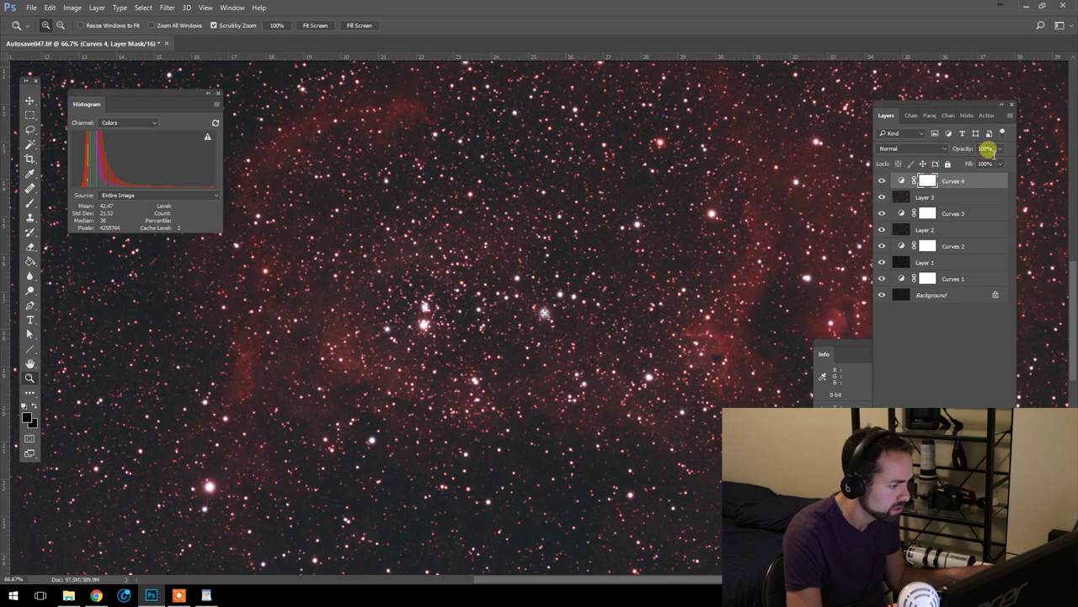
left_click(882, 181)
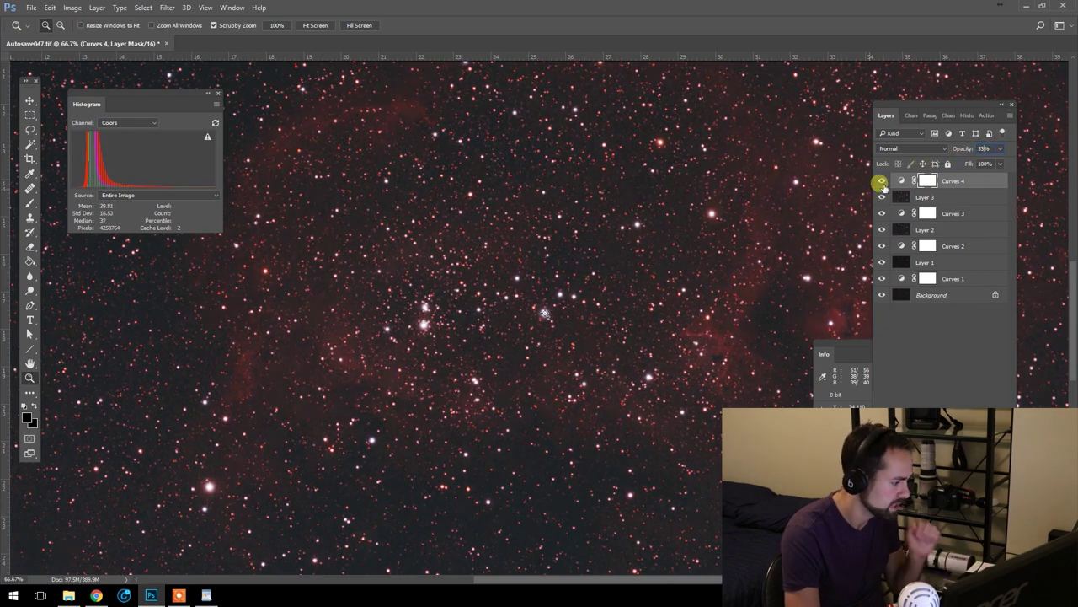
left_click(882, 181)
scroll(722, 361, "down", 3)
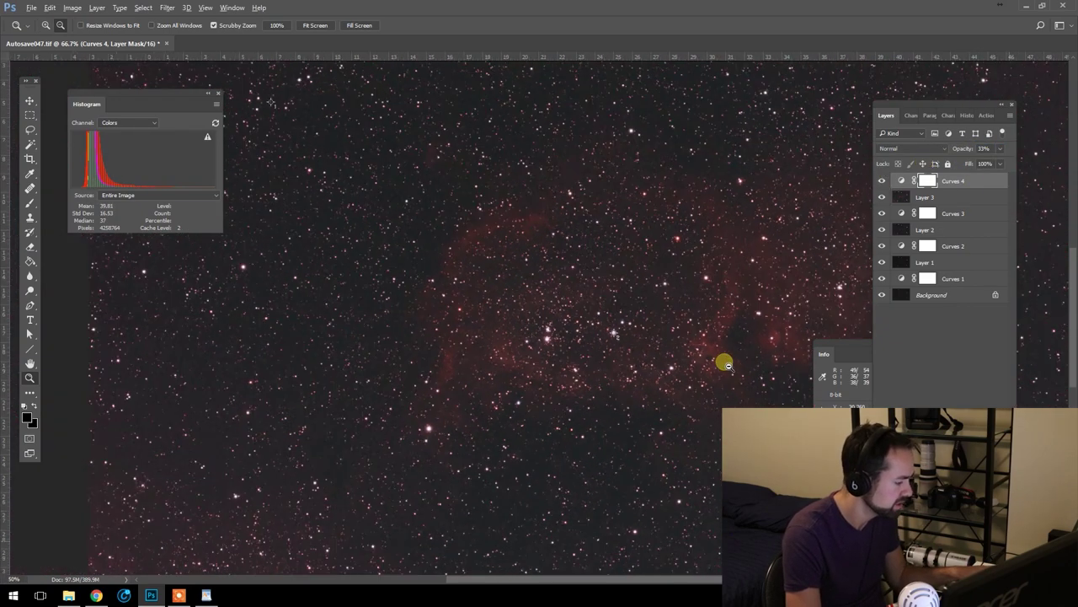
scroll(570, 320, "up", 1)
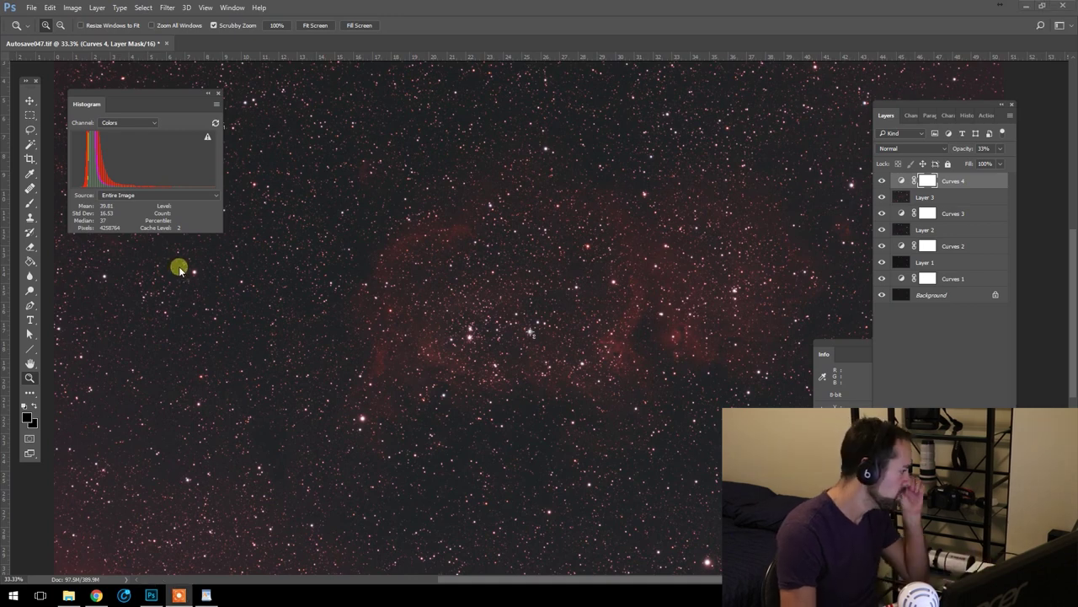
left_click_drag(172, 92, 169, 84)
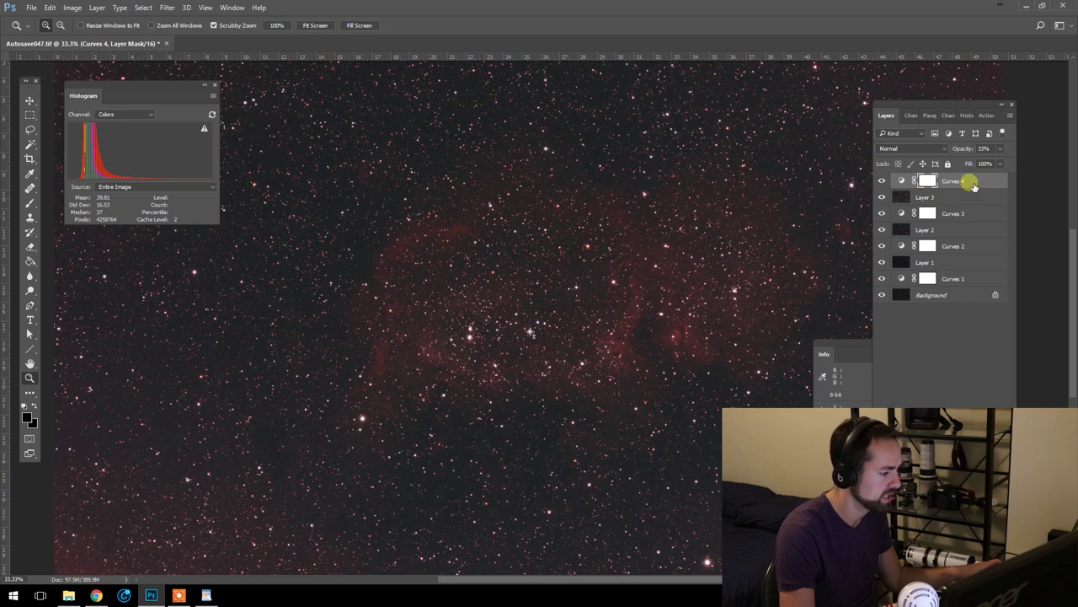
- Add a Curves 5 adjustment layer and set its blend mode to Color
left_click(85, 8)
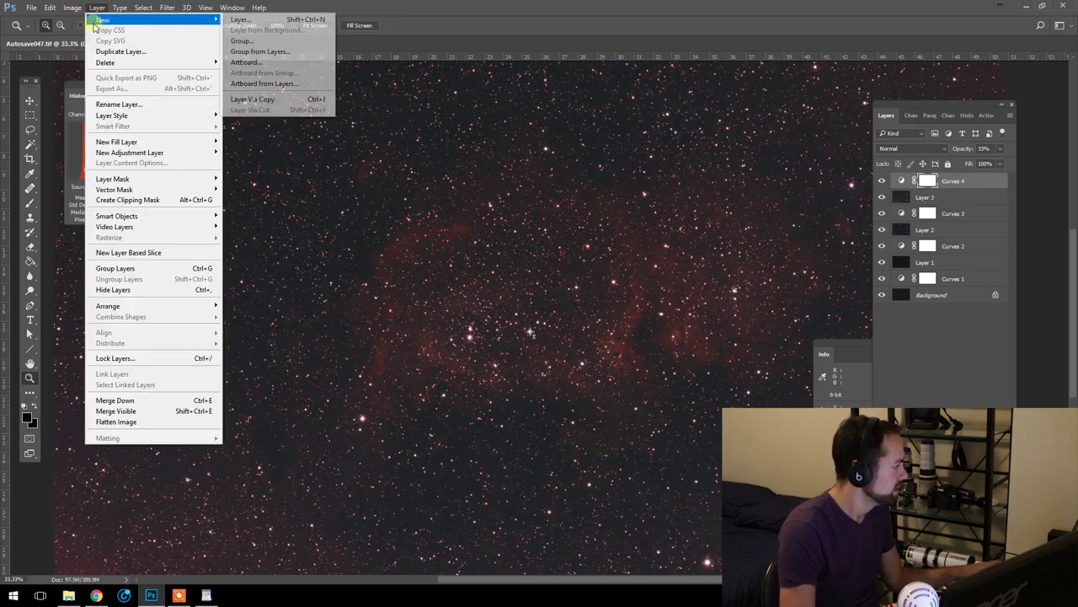
mouse_move(198, 153)
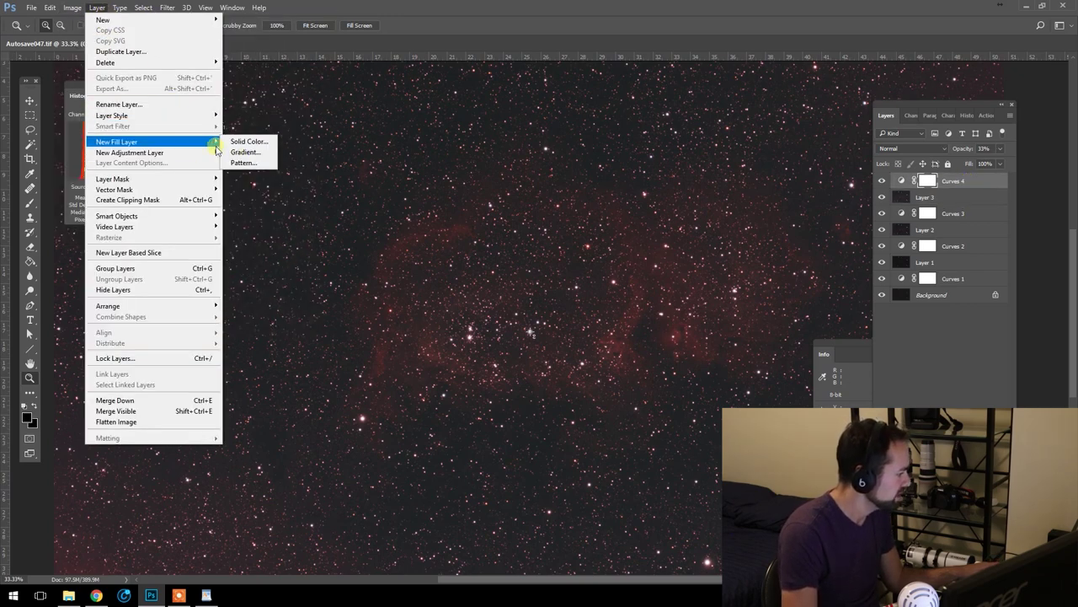
left_click(243, 173)
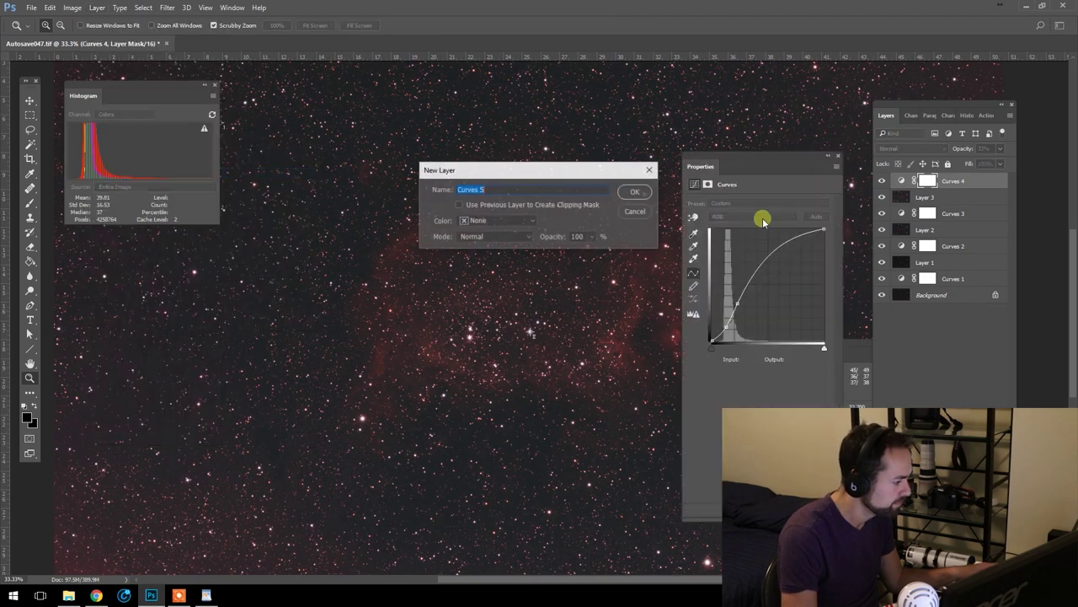
left_click(635, 191)
left_click(936, 149)
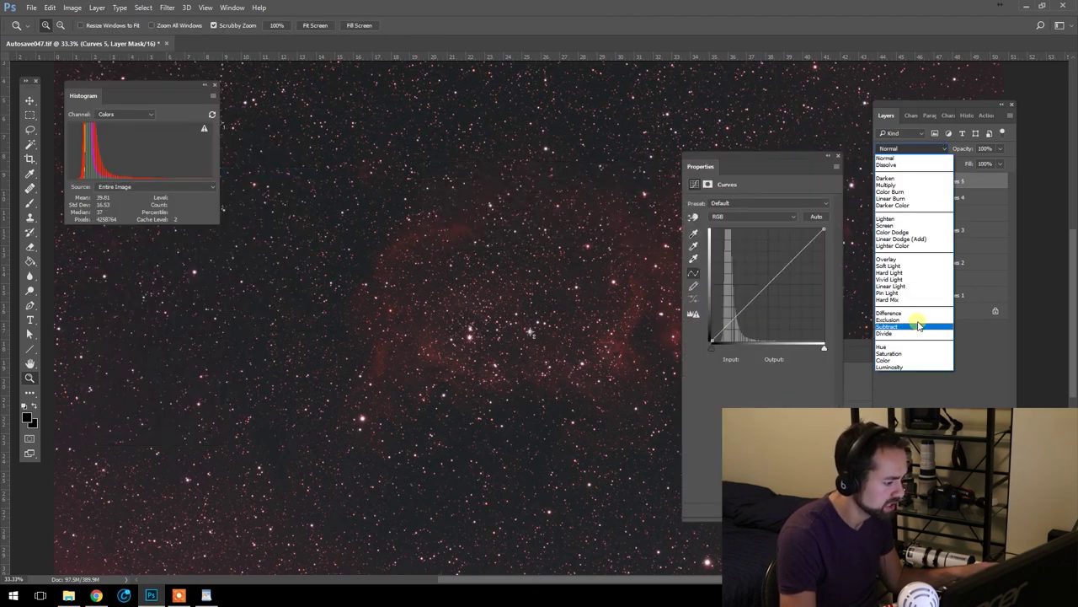
left_click(899, 362)
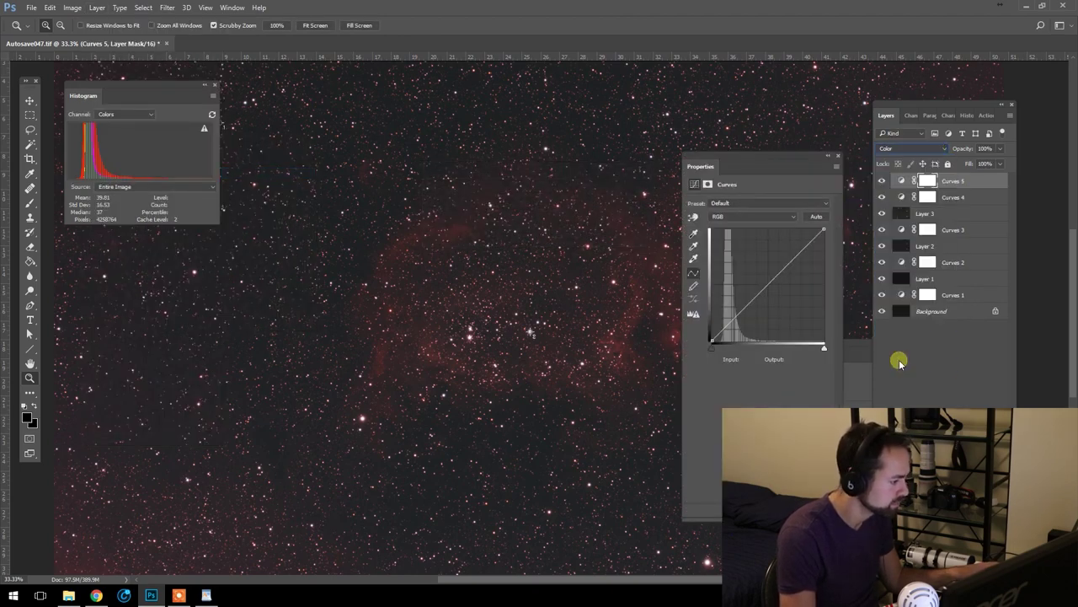
- At 200% zoom, set the Curves 5 black point from empty background sky, then return to 50%
left_click(691, 238)
left_click_drag(322, 193, 497, 306)
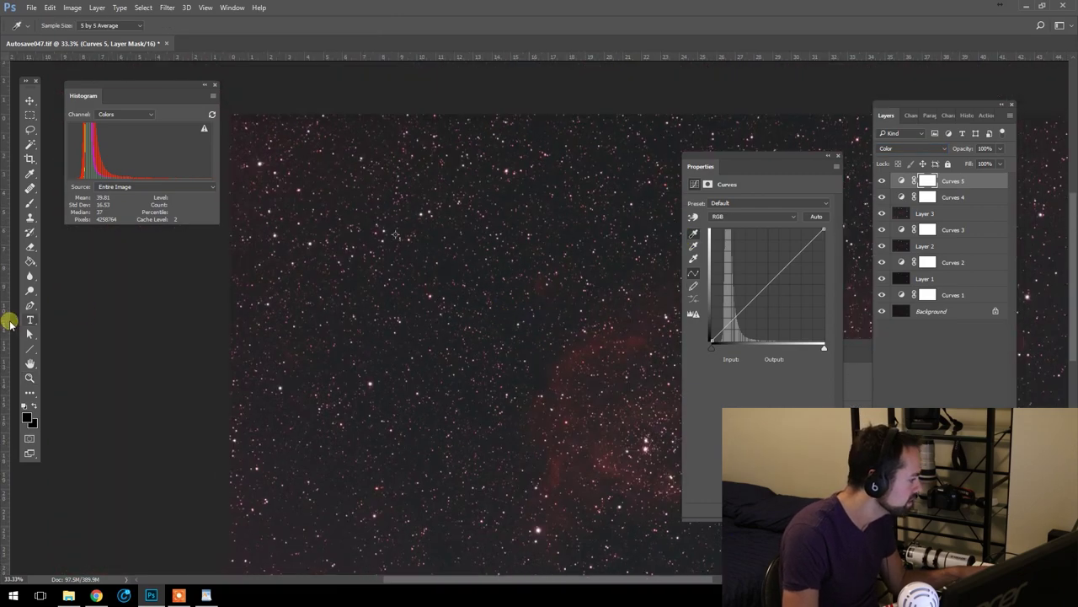
left_click(29, 377)
left_click(405, 289)
left_click(385, 177)
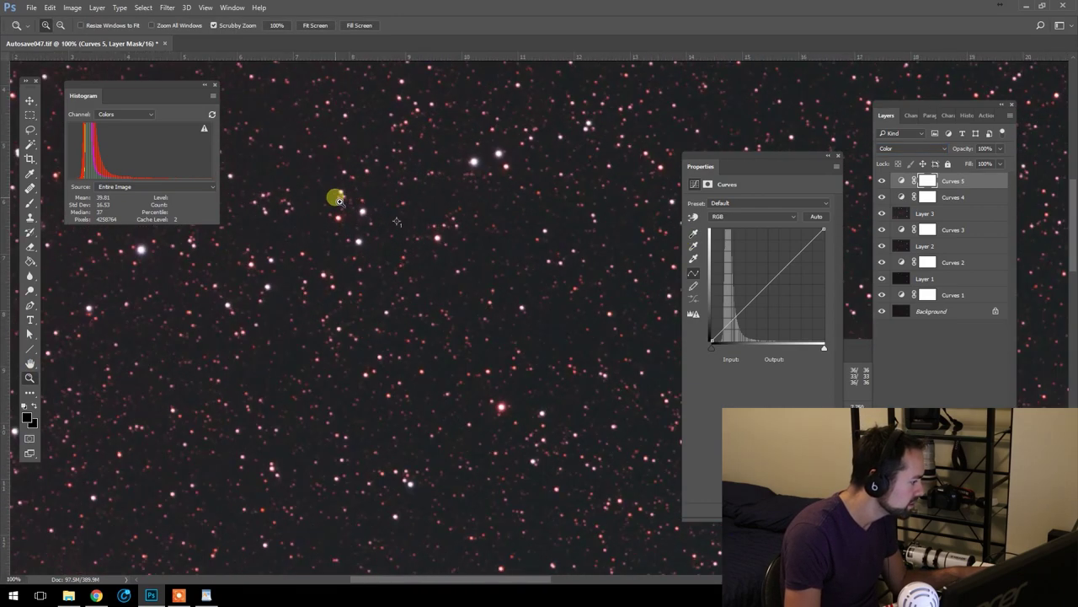
left_click(337, 198)
left_click(694, 231)
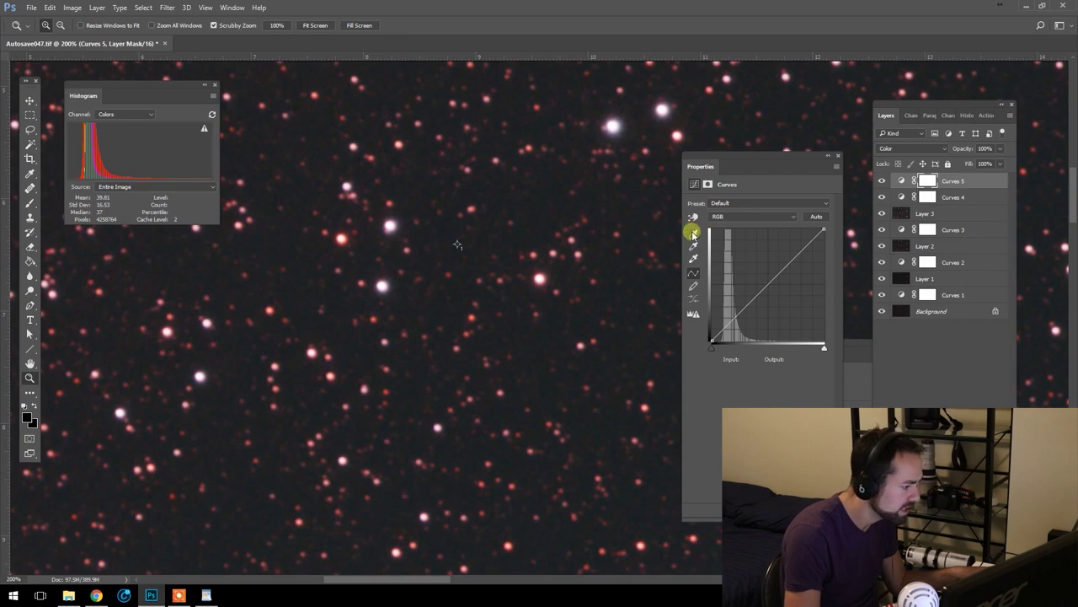
left_click(452, 238)
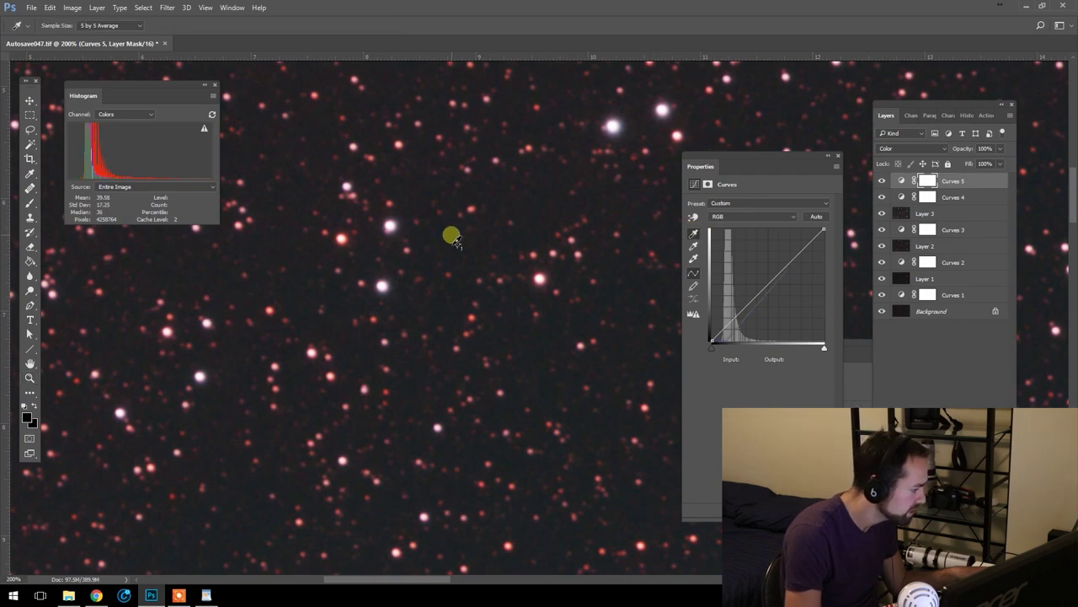
left_click(29, 377)
left_click(594, 390, "alt")
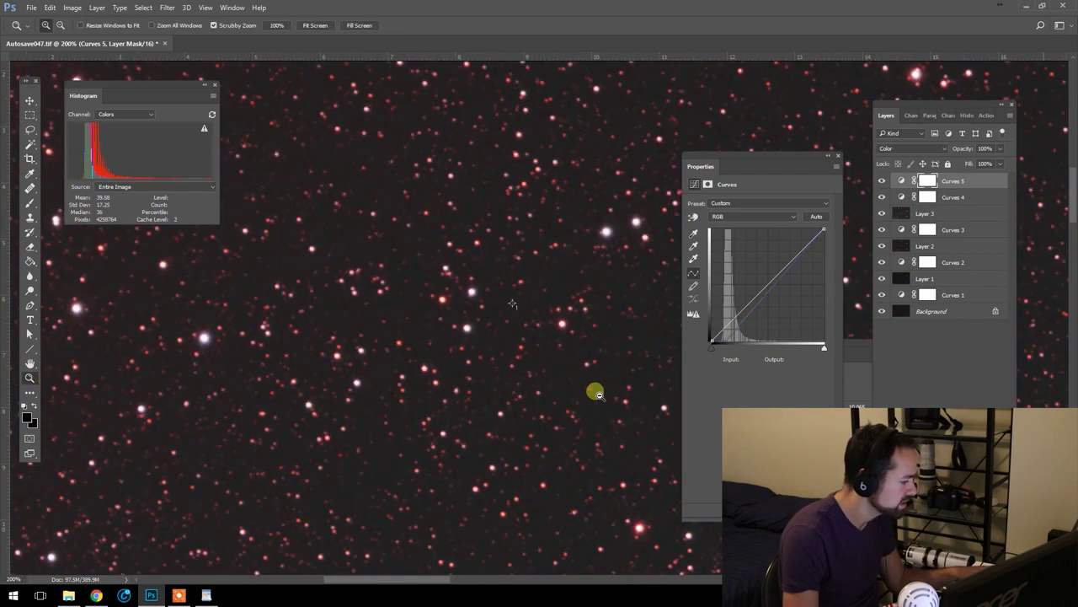
left_click(628, 431, "alt")
left_click_drag(436, 306, 481, 356)
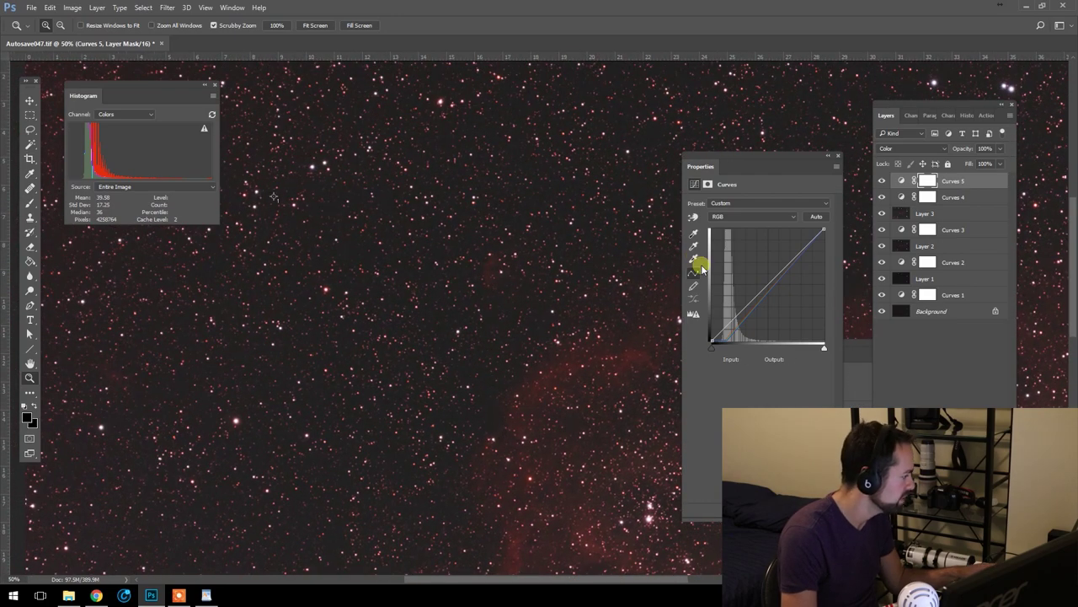
left_click(695, 234)
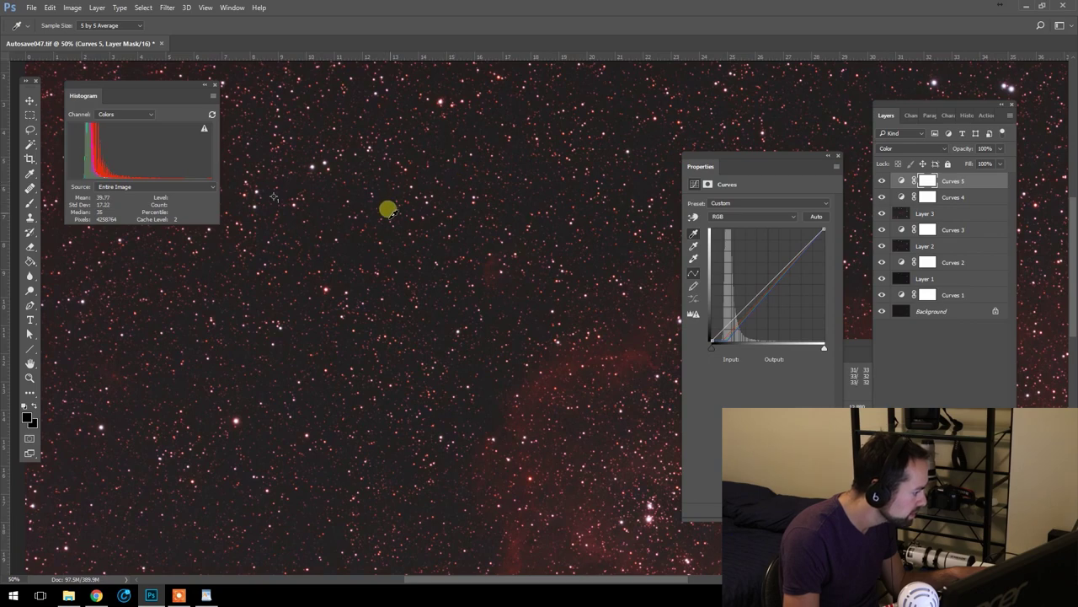
- Sample the nebula with the Curves 5 white-point eyedropper, then zoom out to 25%
left_click_drag(623, 381, 547, 341)
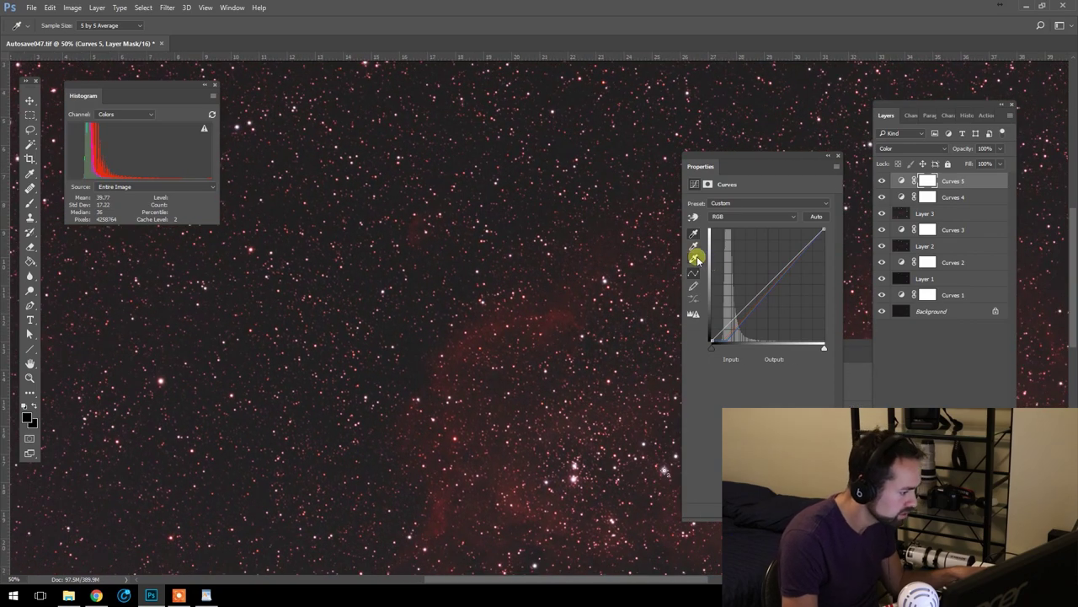
scroll(628, 393, "up", 3)
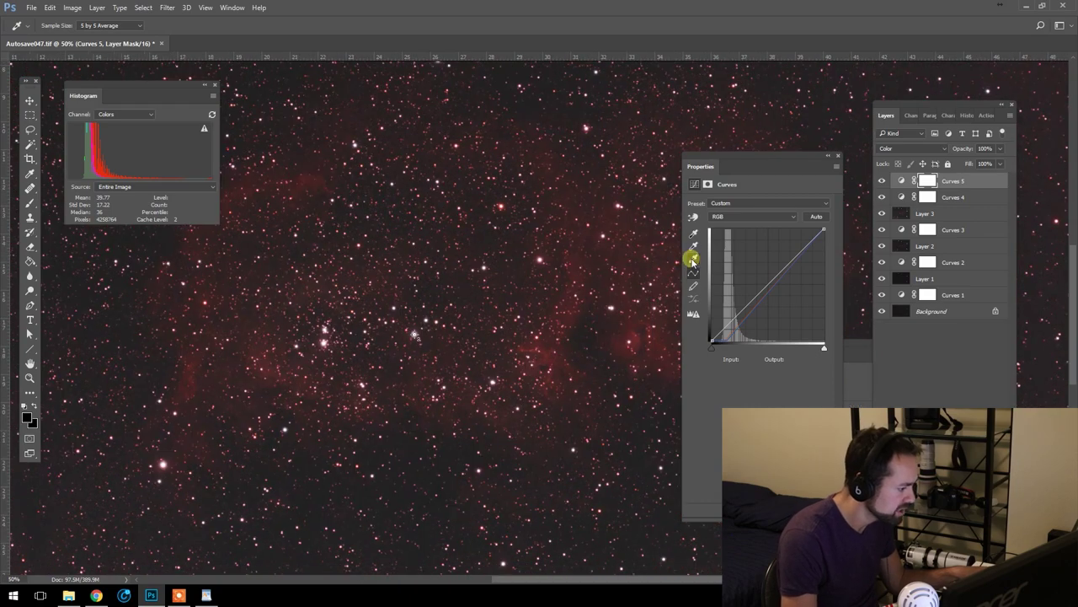
left_click(692, 259)
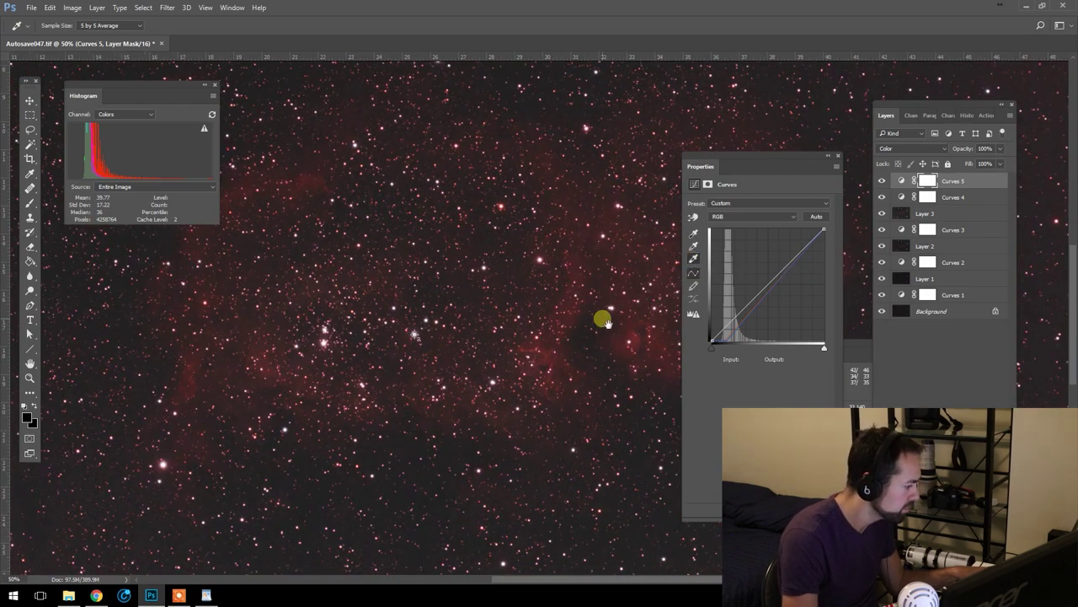
left_click_drag(601, 312, 554, 248)
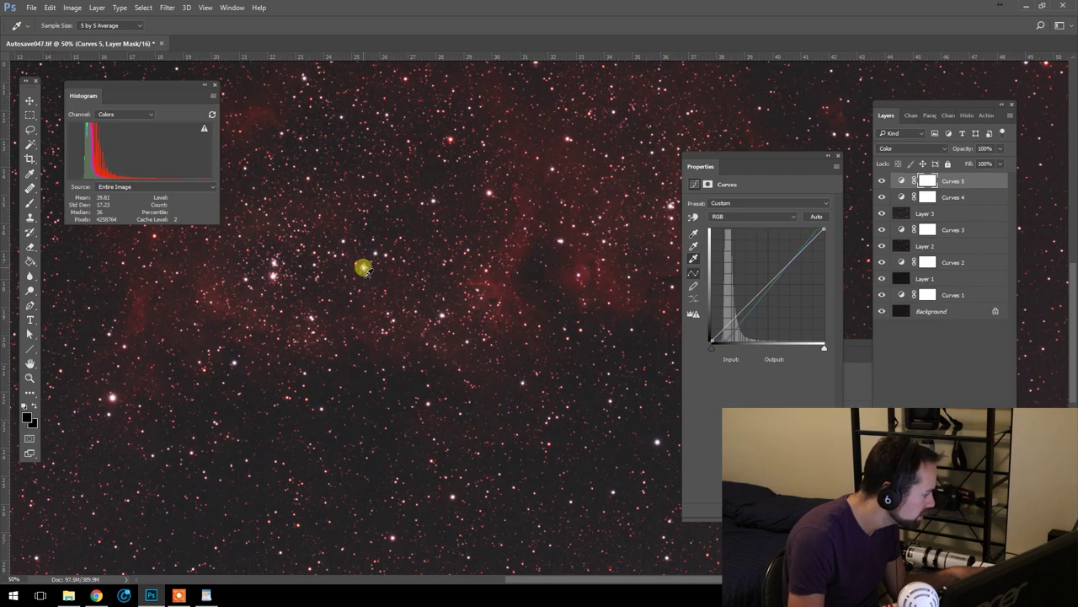
left_click(30, 376)
left_click(464, 335, "alt")
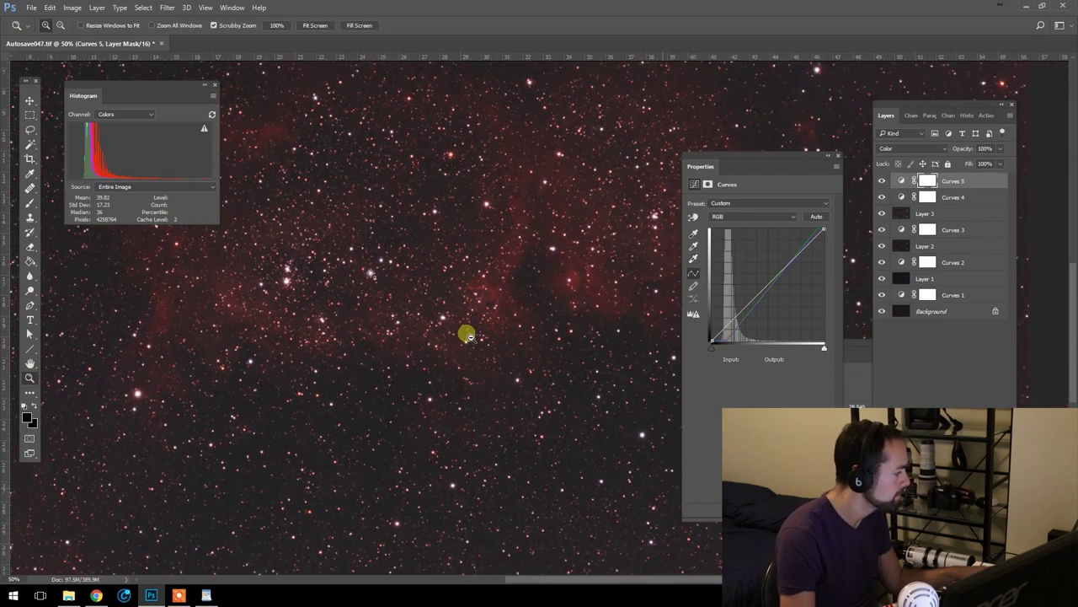
left_click(621, 392, "alt")
left_click(621, 391, "alt")
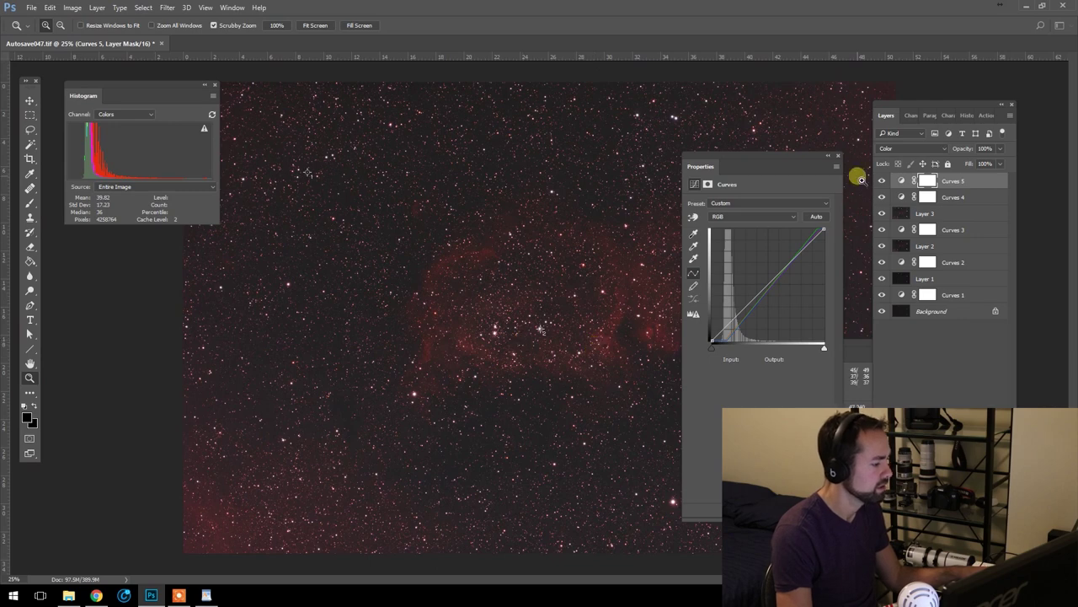
- Compare the image with and without Curves 5, then lower its opacity to 33%
left_click(837, 159)
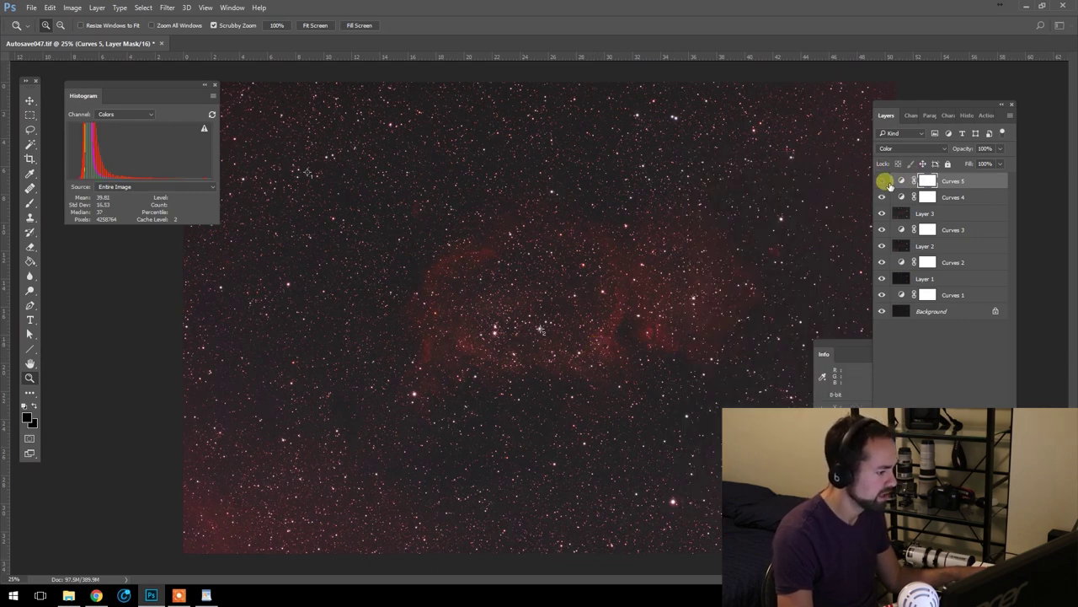
left_click(883, 182)
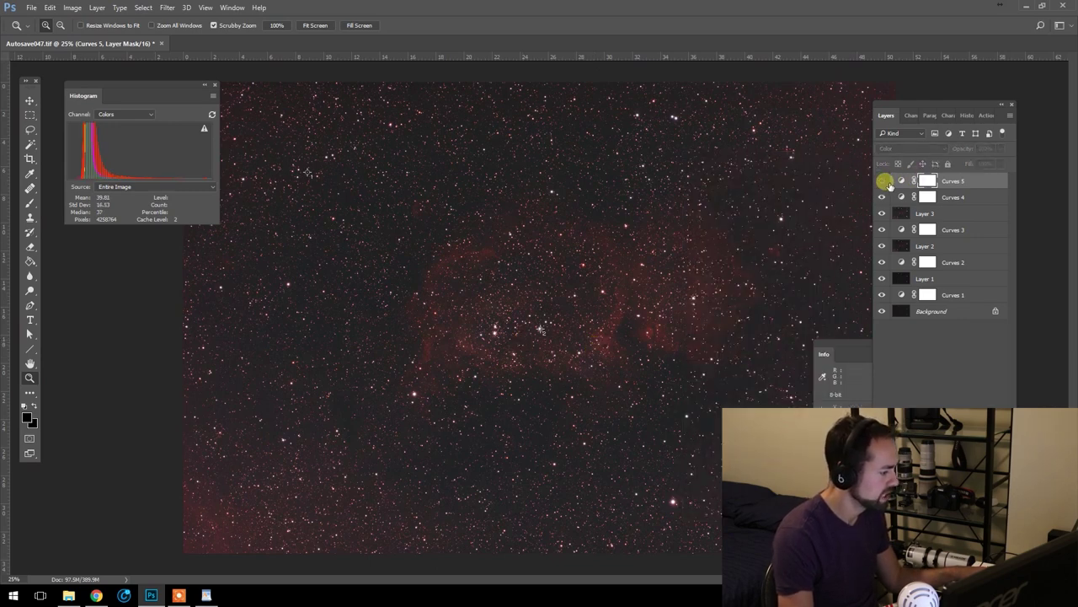
left_click(885, 182)
left_click(883, 182)
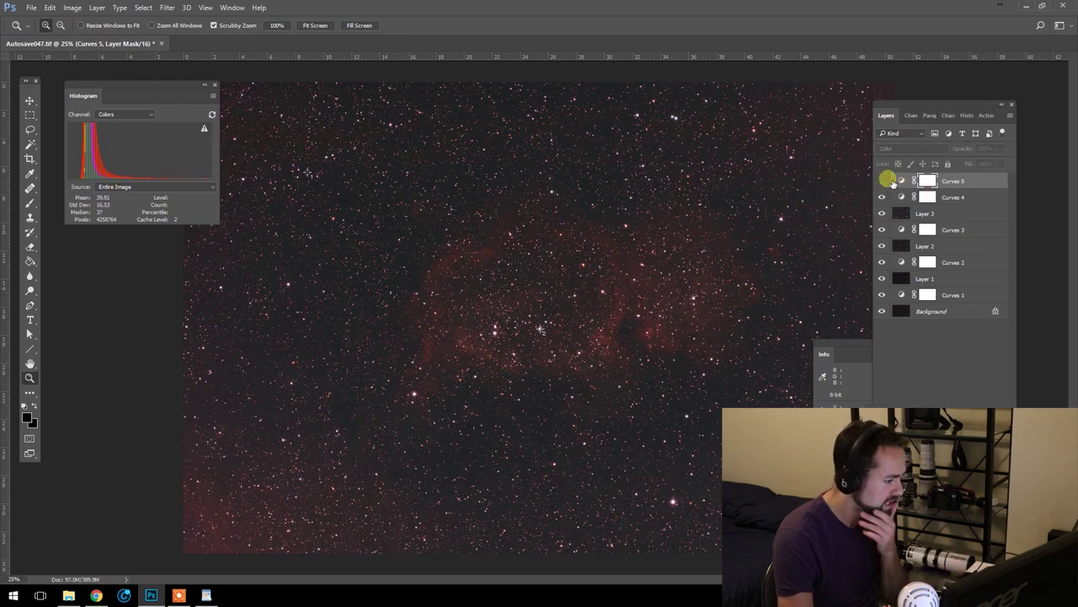
left_click(882, 181)
left_click(1000, 149)
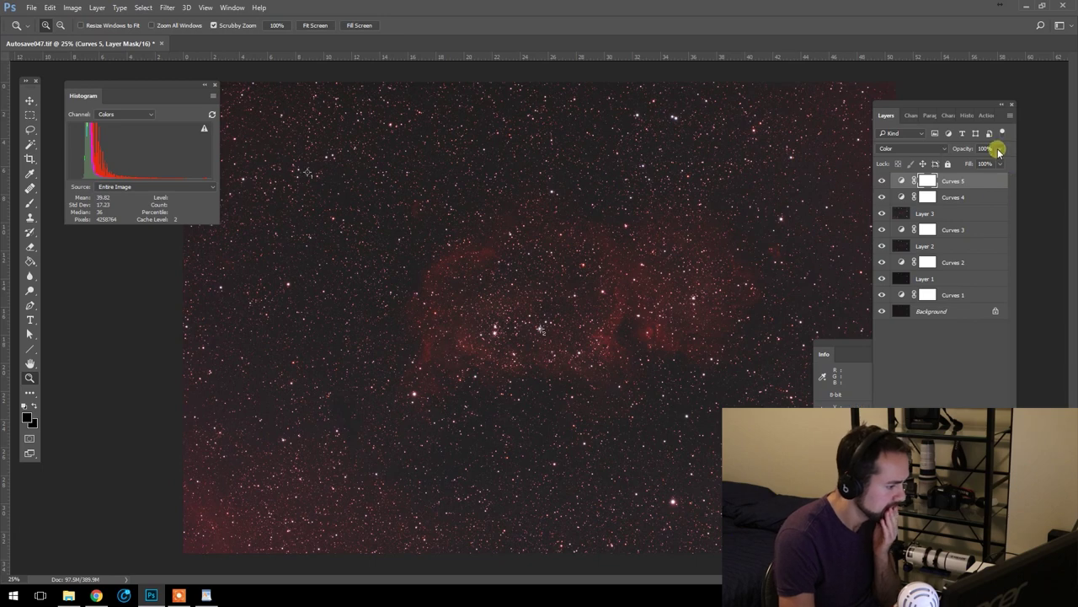
left_click(900, 182)
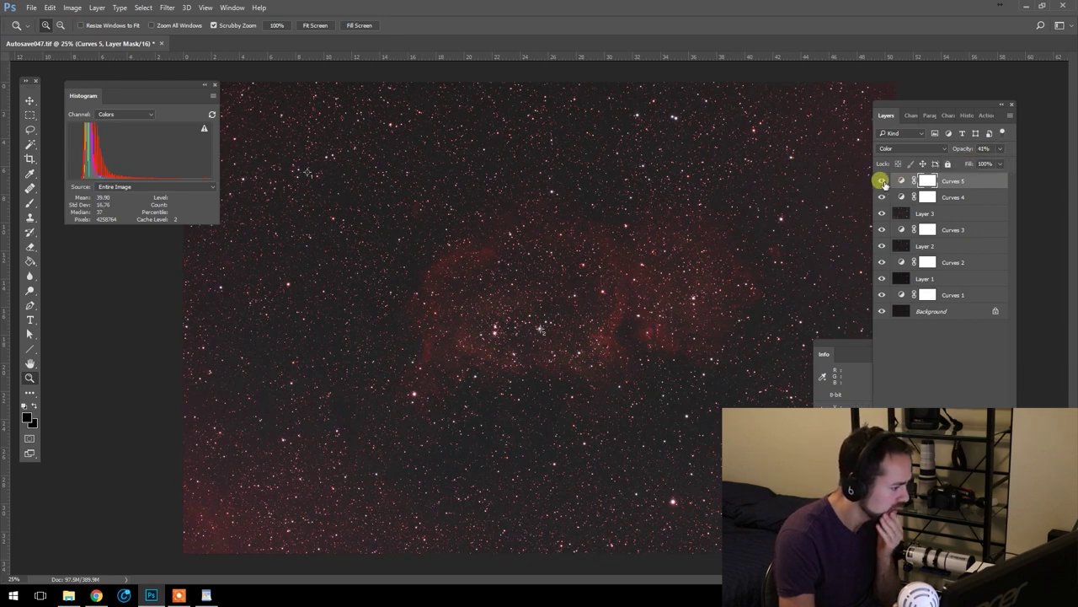
left_click(882, 181)
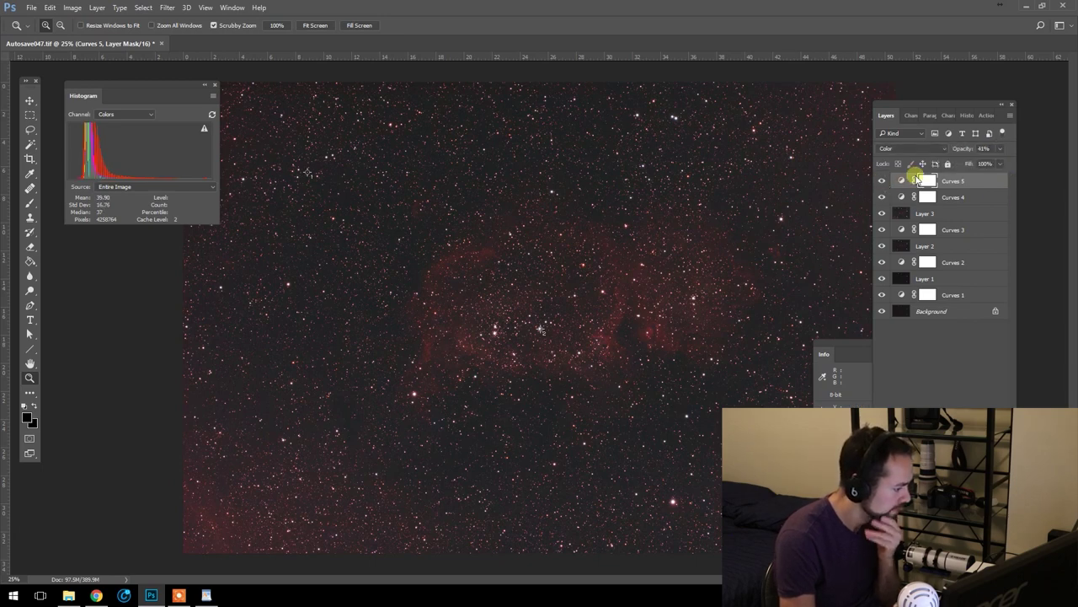
left_click(982, 149)
left_click_drag(960, 150, 958, 150)
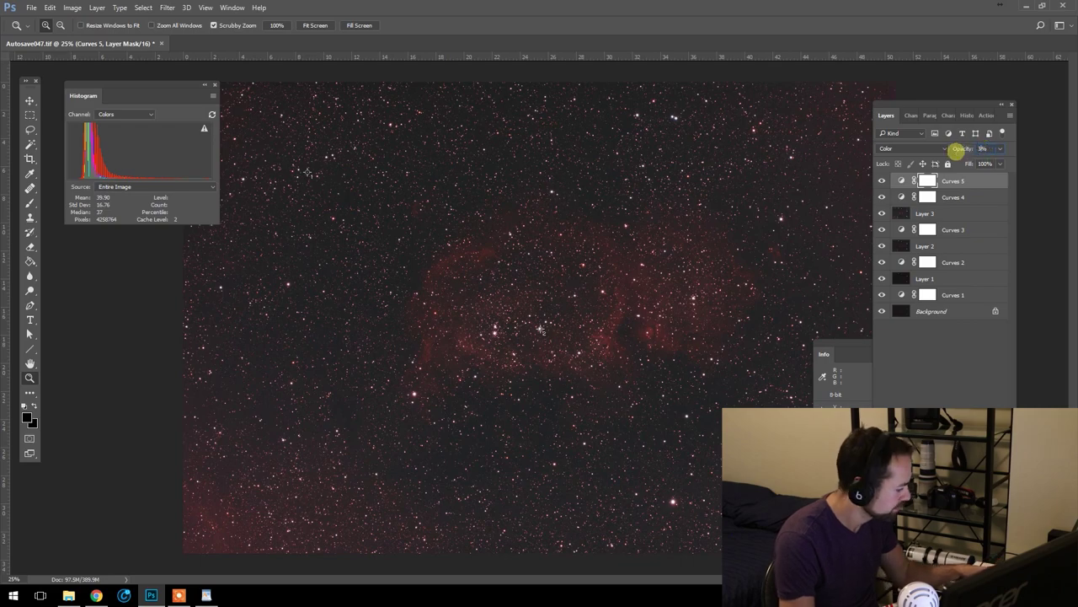
- Check Curves 5's effect at 16.7–50% zoom, keep Color blend, and stamp visible layers into Layer 4
left_click(465, 341)
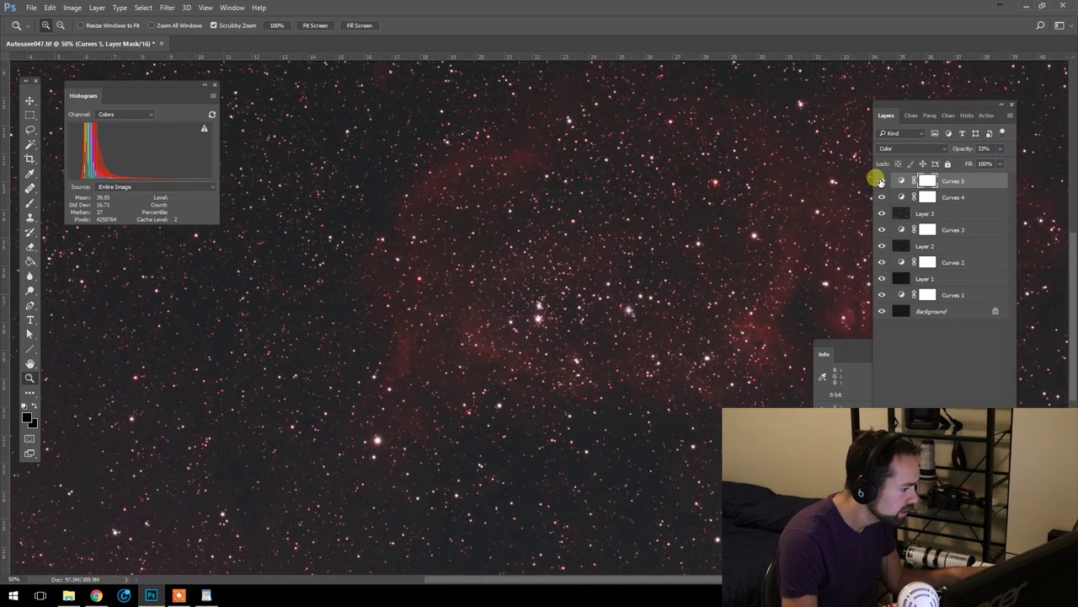
left_click(882, 181)
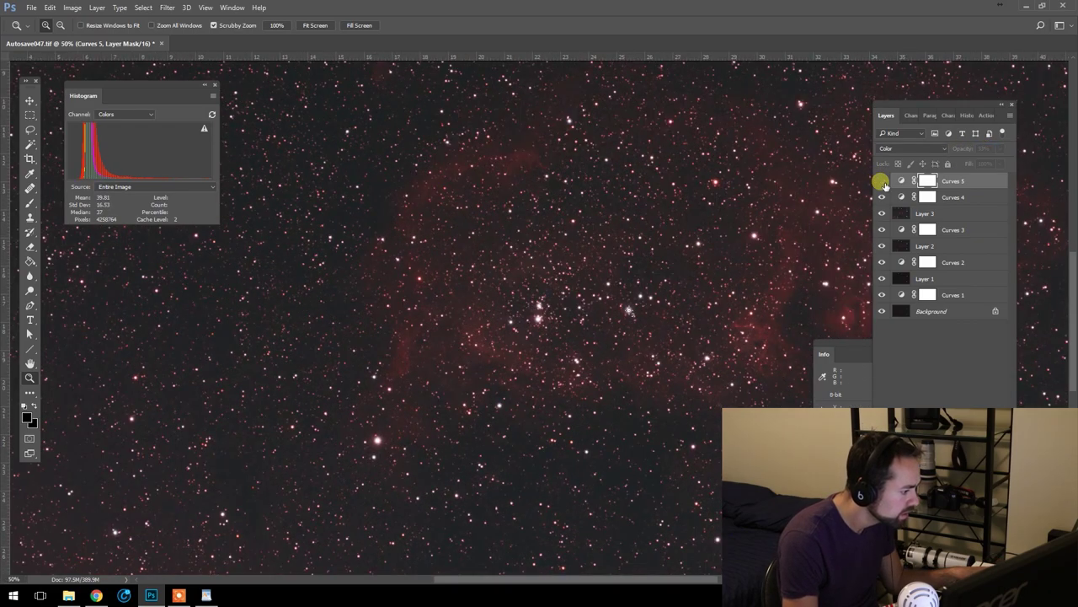
left_click(631, 305, "alt")
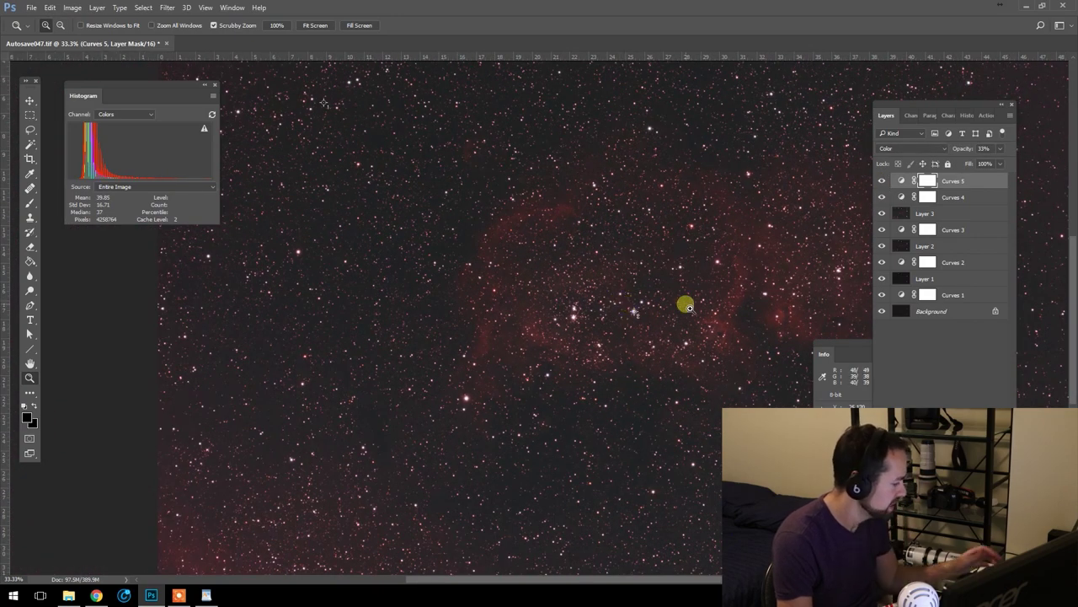
left_click(698, 297, "alt")
left_click(698, 296, "alt")
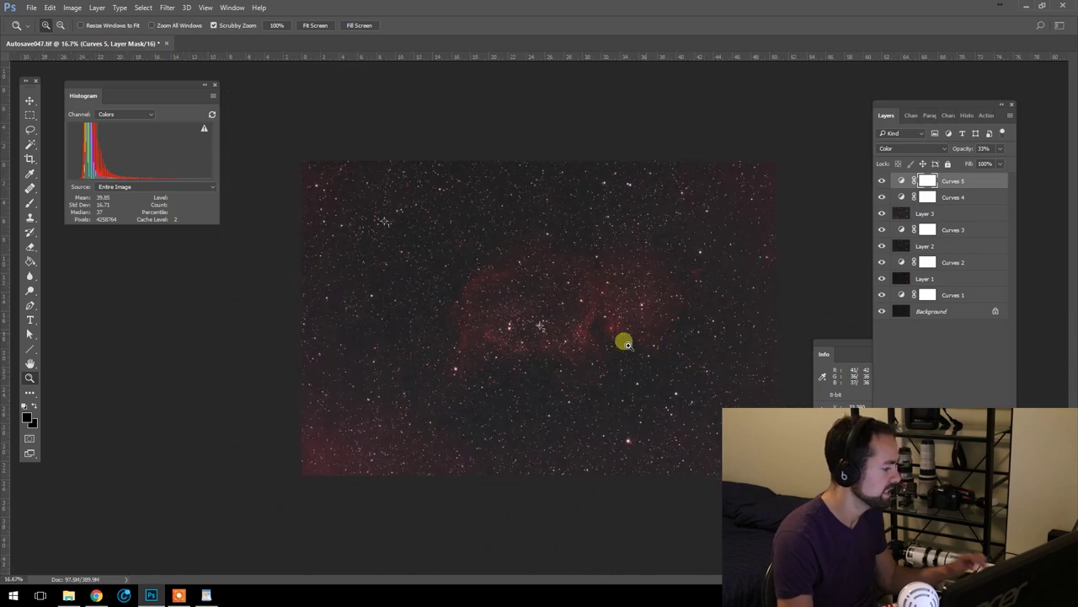
left_click(884, 180)
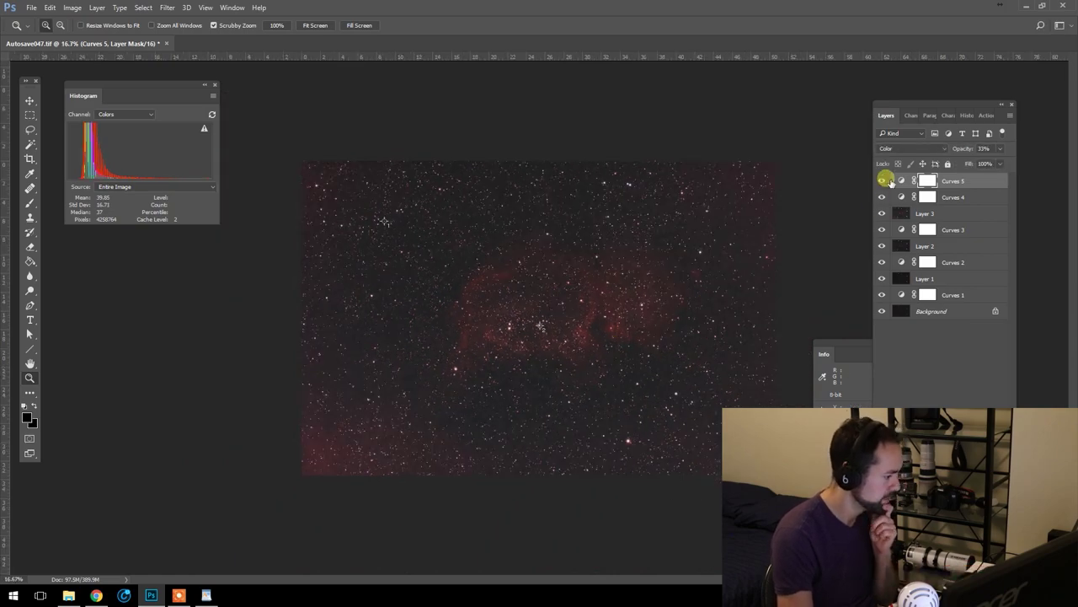
left_click(619, 306)
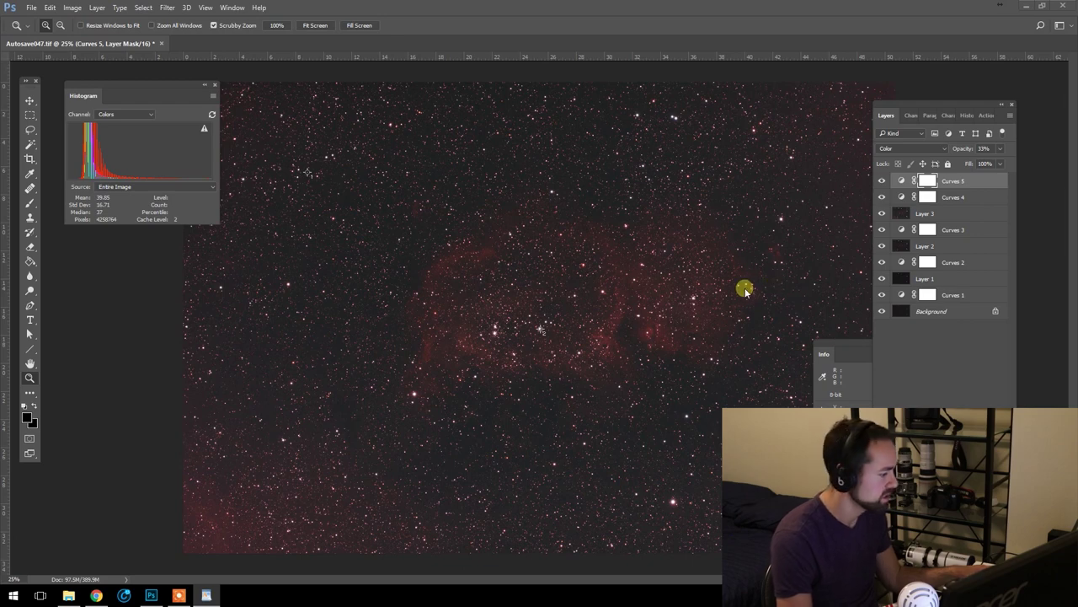
left_click(565, 296, "alt")
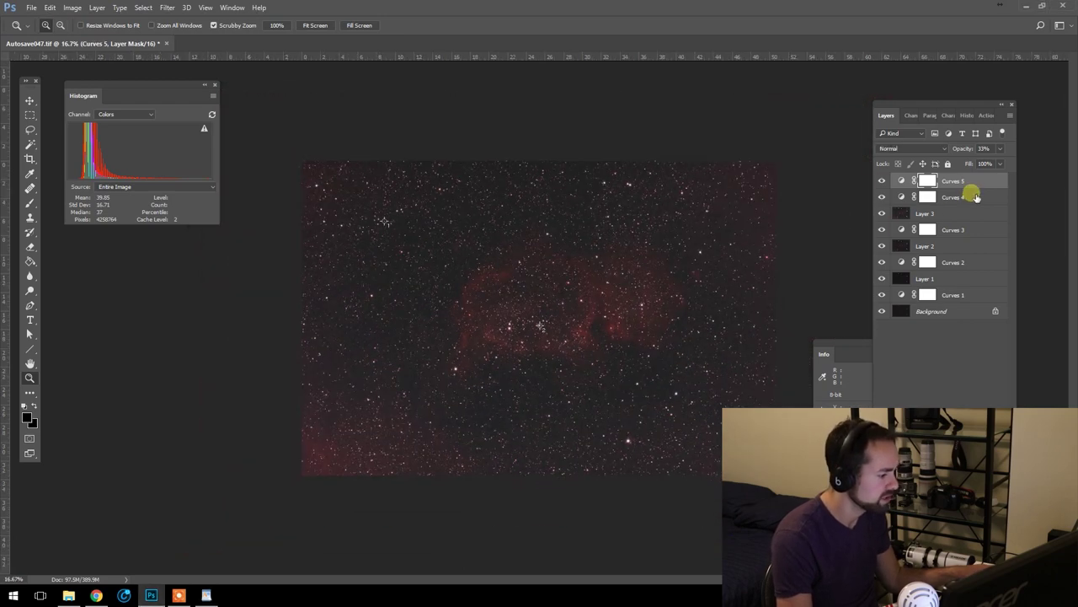
key("shift+alt+c")
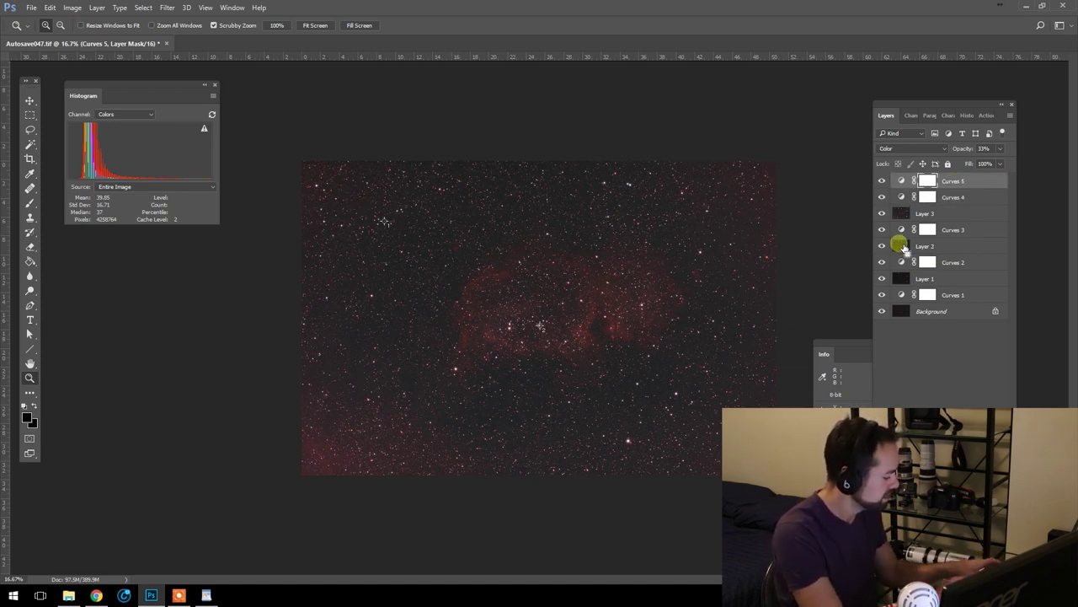
key("ctrl+alt+shift+e")
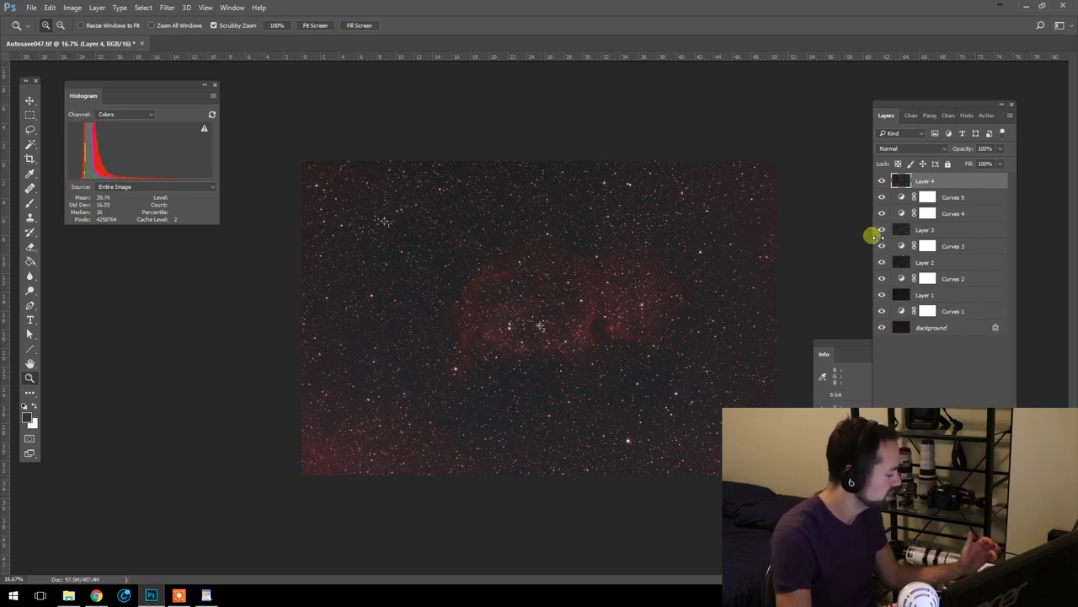
- Zoom to 25% and hide Layer 4 to compare it with the layers below
left_click(522, 325)
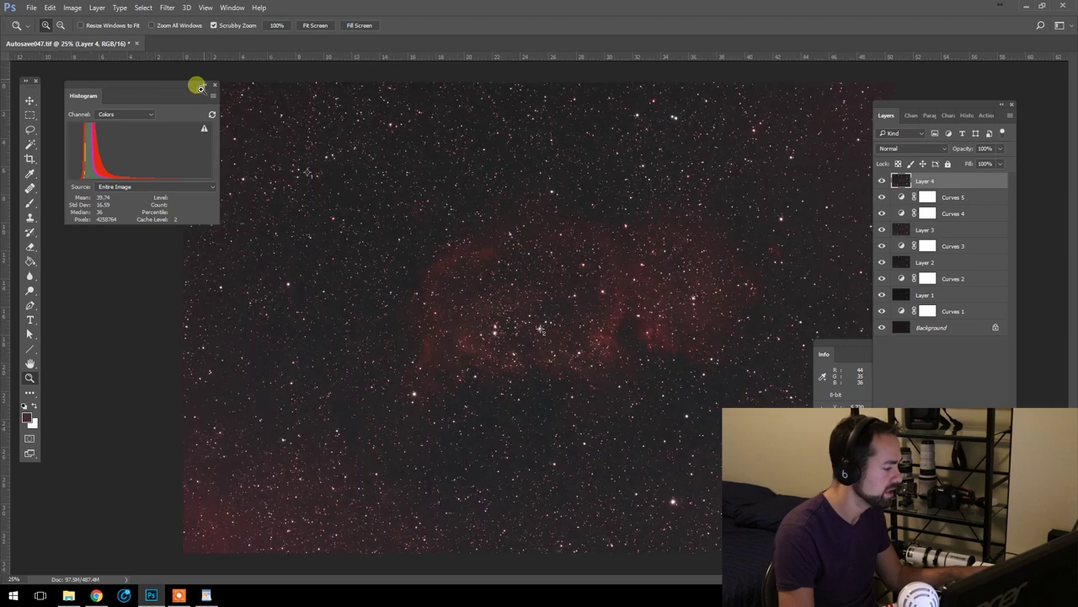
left_click(895, 178, "ctrl")
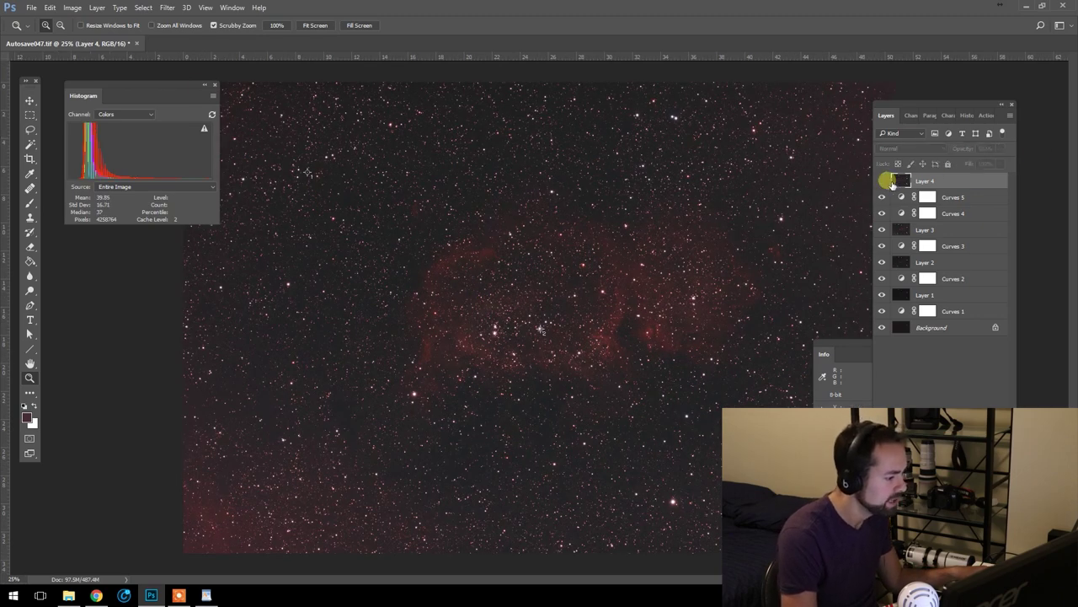
left_click(143, 7)
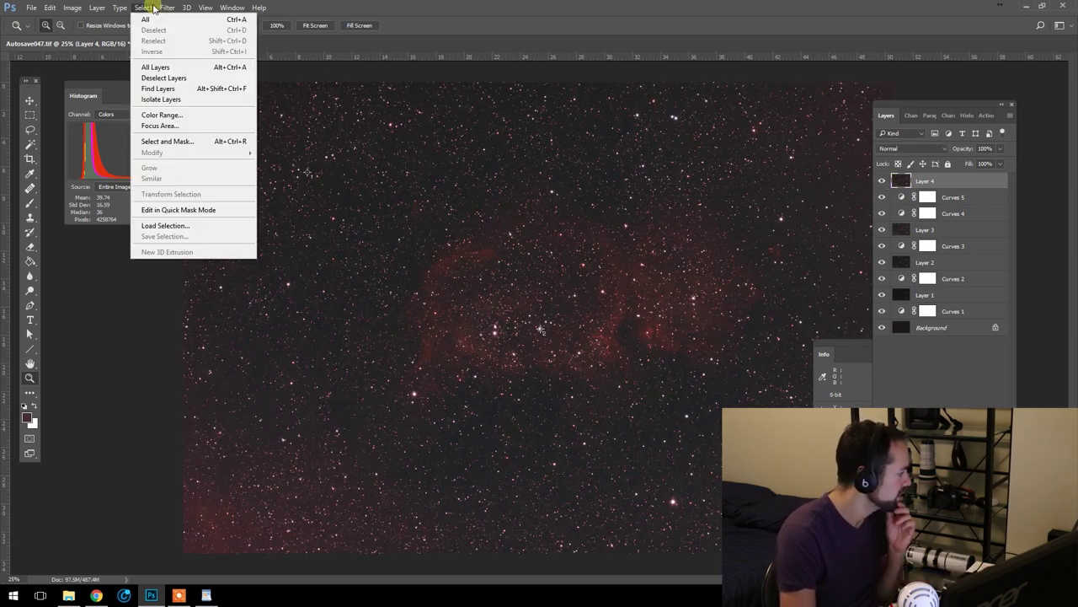
left_click(455, 36)
- Set a 55 px lasso feather and select the nebula plus the bright lower-left corner
left_click(31, 130)
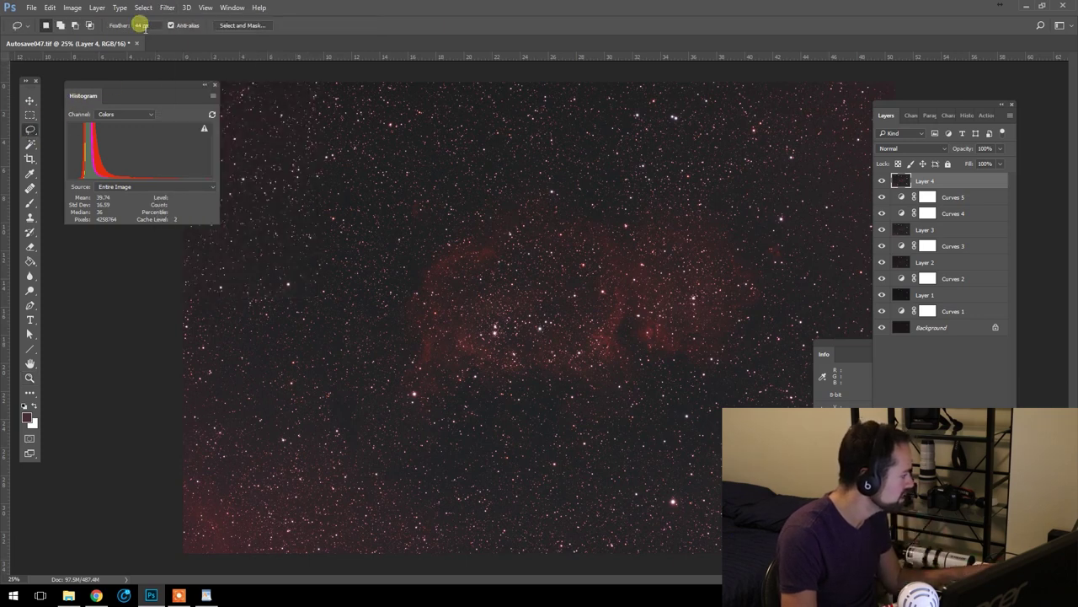
left_click(141, 25)
type("55")
key("Return")
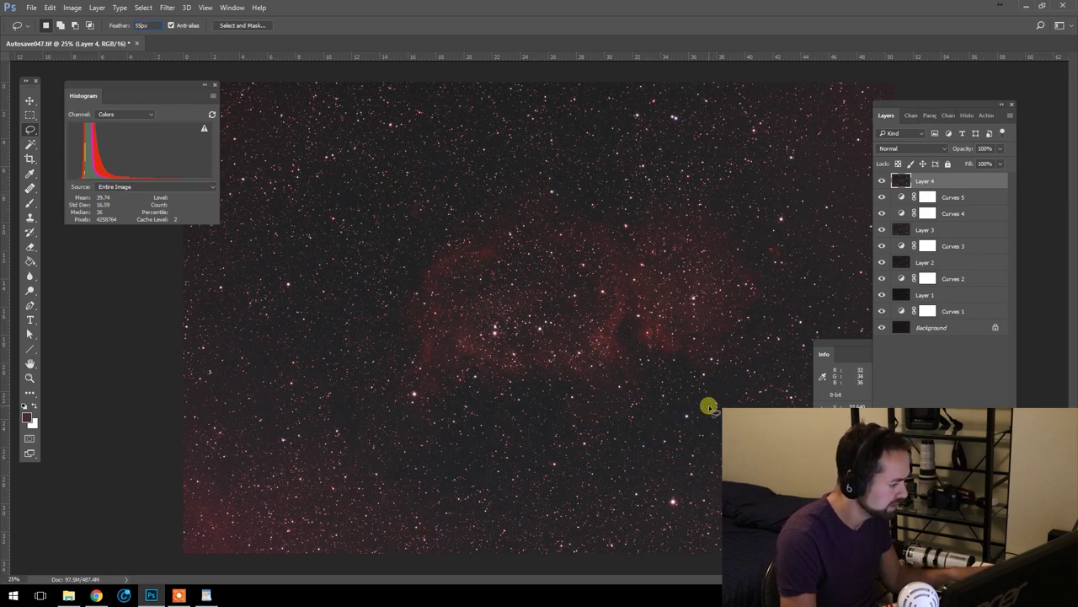
mouse_move(710, 404)
left_mouse_down()
mouse_move(753, 378)
mouse_move(811, 286)
mouse_move(607, 154)
mouse_move(380, 227)
mouse_move(351, 385)
mouse_move(510, 436)
mouse_move(722, 404)
mouse_move(801, 224)
mouse_move(559, 144)
mouse_move(378, 224)
mouse_move(345, 365)
mouse_move(340, 253)
left_mouse_up()
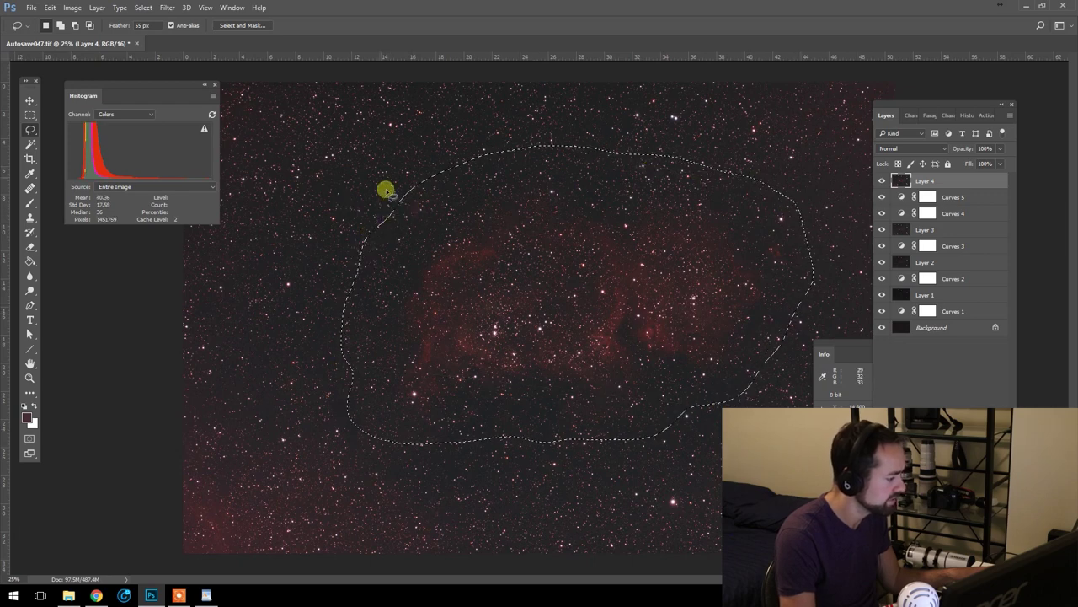
mouse_move(196, 477)
left_mouse_down()
mouse_move(251, 519)
mouse_move(190, 572)
mouse_move(171, 496)
mouse_move(212, 498)
left_mouse_up()
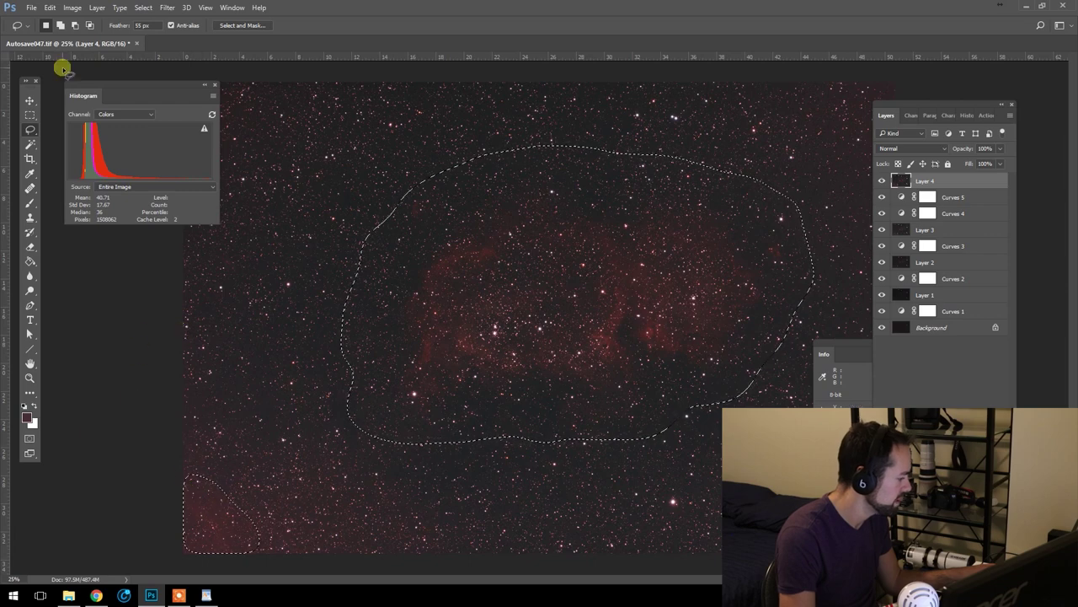
left_click(31, 115)
mouse_move(182, 503)
left_mouse_down()
mouse_move(216, 558)
mouse_move(236, 513)
left_mouse_up()
left_click(142, 8)
- Invert the selection to cover the sky background outside the nebula
left_click(179, 50)
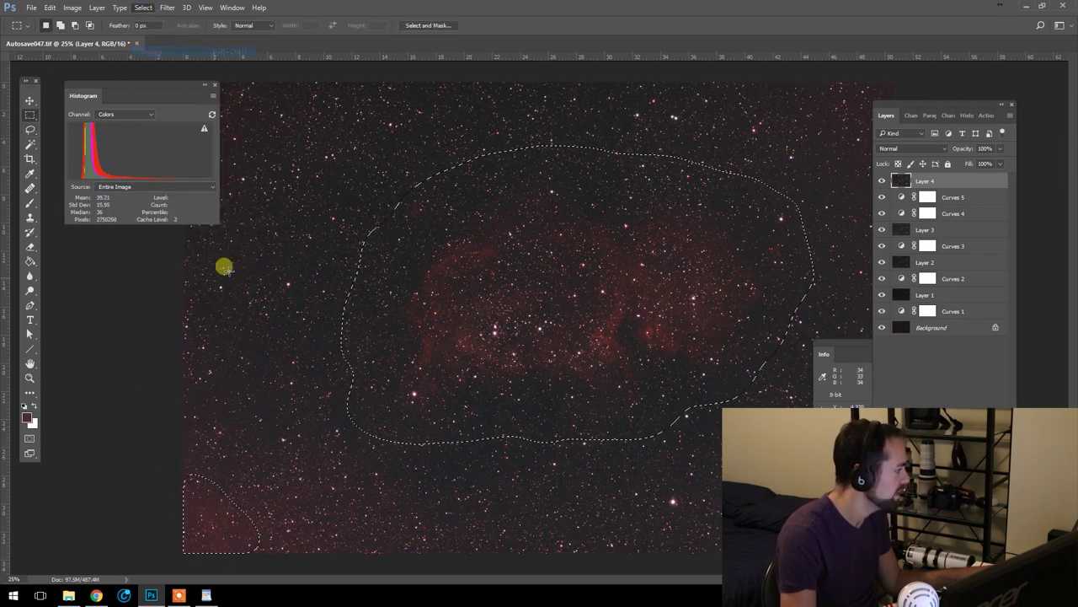
left_click(29, 378)
left_click(435, 313, "alt")
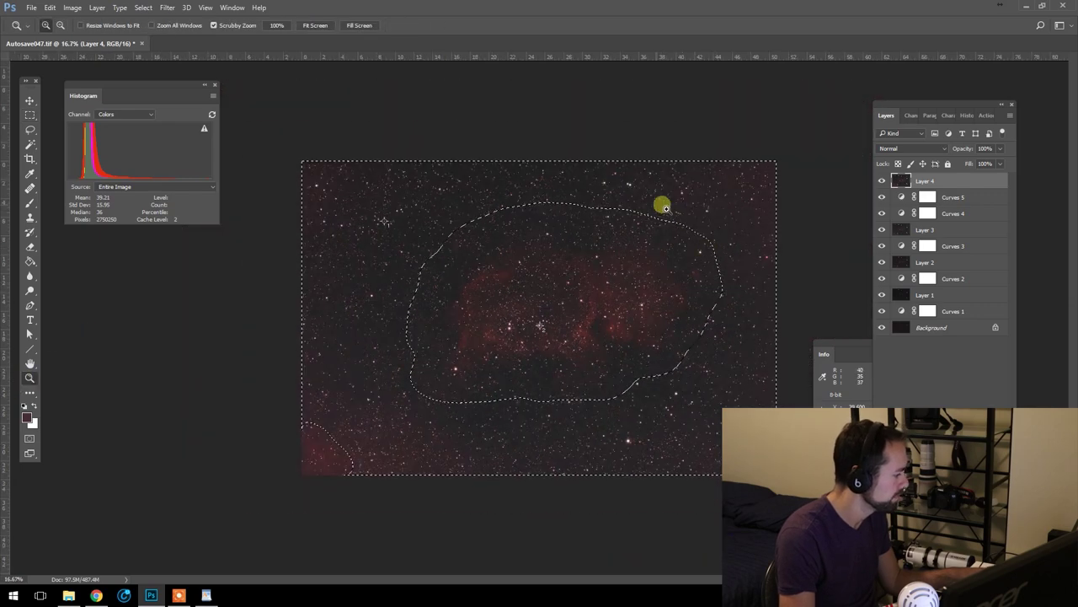
- Apply RC-Astro GradientXTerminator at Medium detail and aggressiveness to the background
left_click(175, 7)
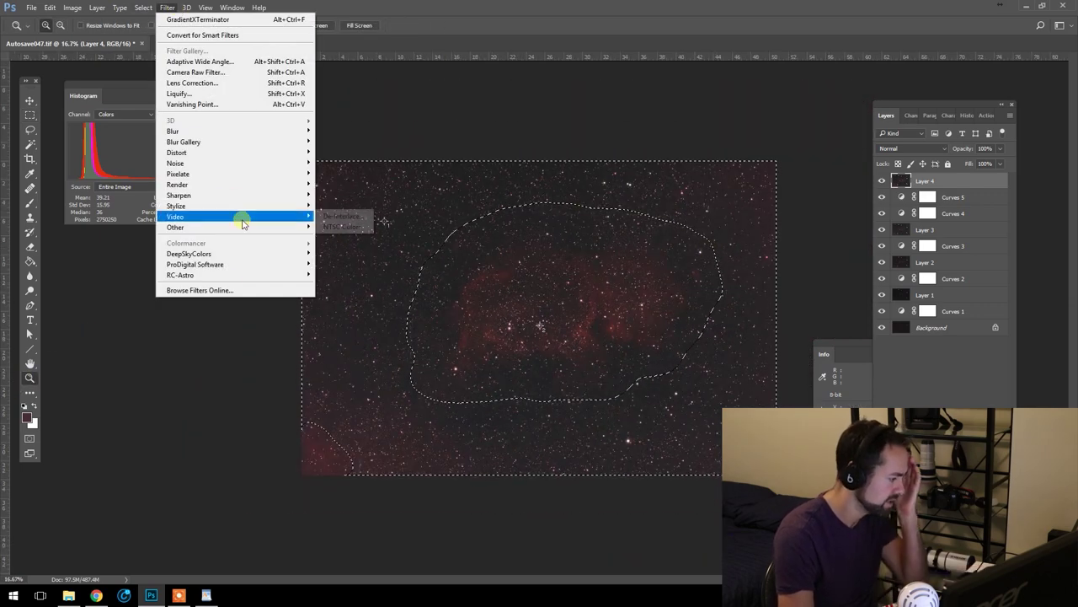
mouse_move(257, 276)
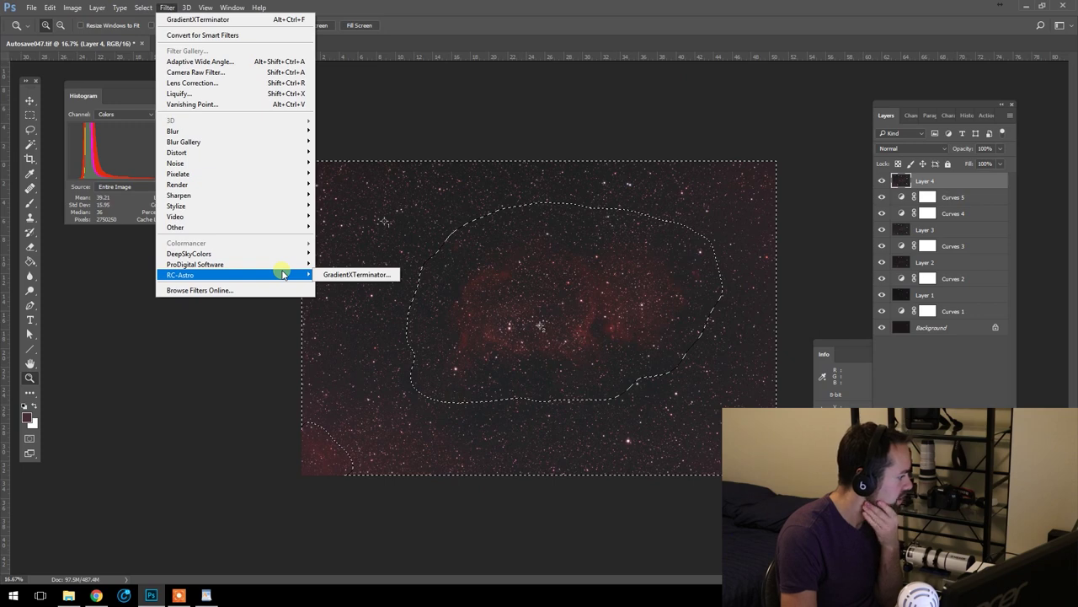
left_click(348, 276)
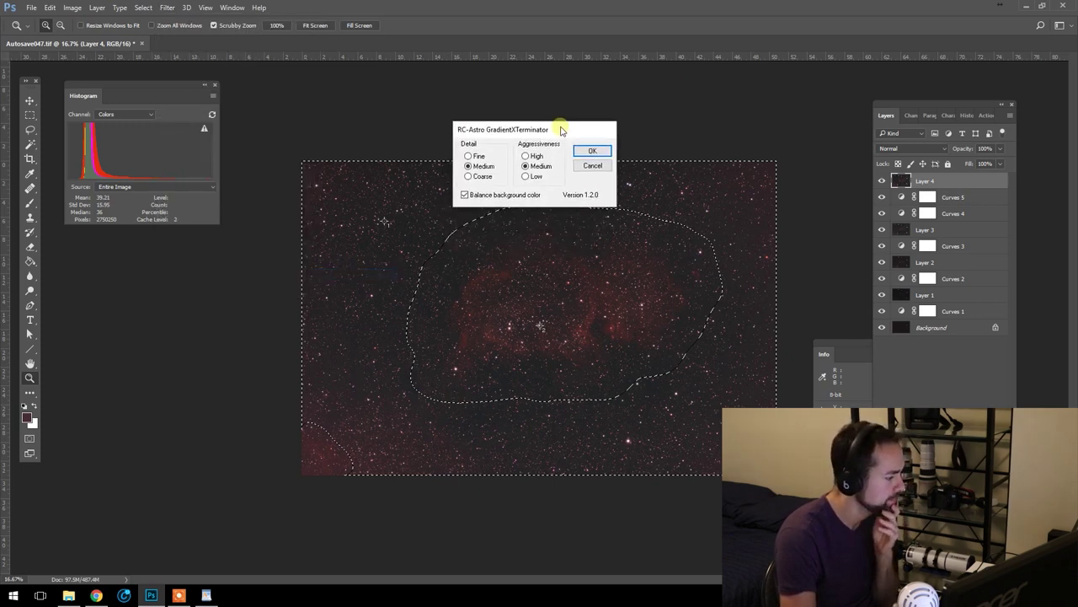
left_click_drag(561, 132, 633, 105)
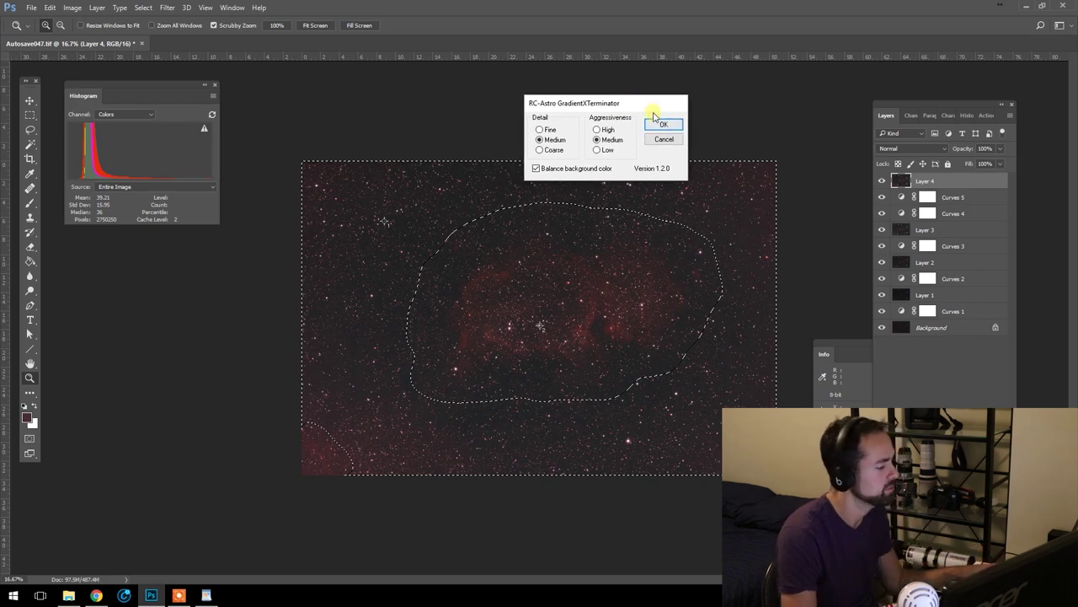
left_click_drag(638, 101, 659, 109)
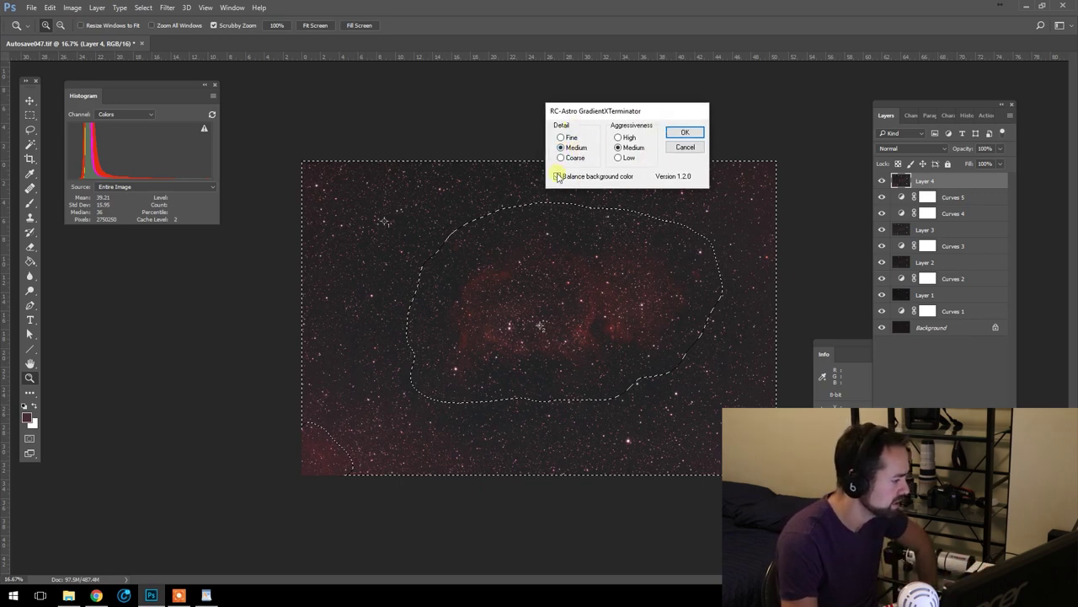
left_click(686, 134)
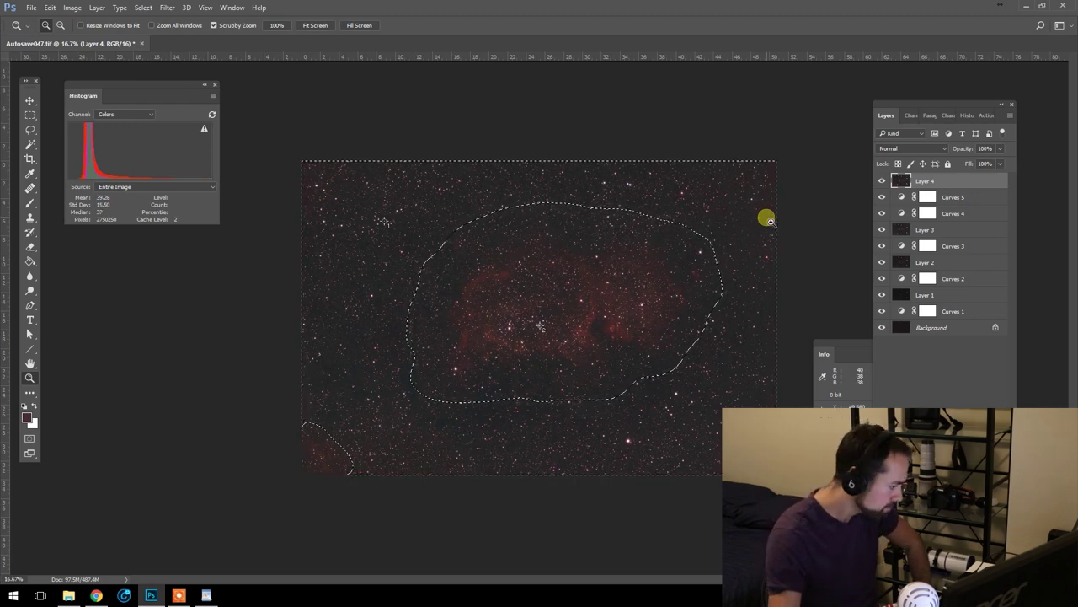
- Deselect and set Layer 4's opacity to 66%
left_click(30, 115)
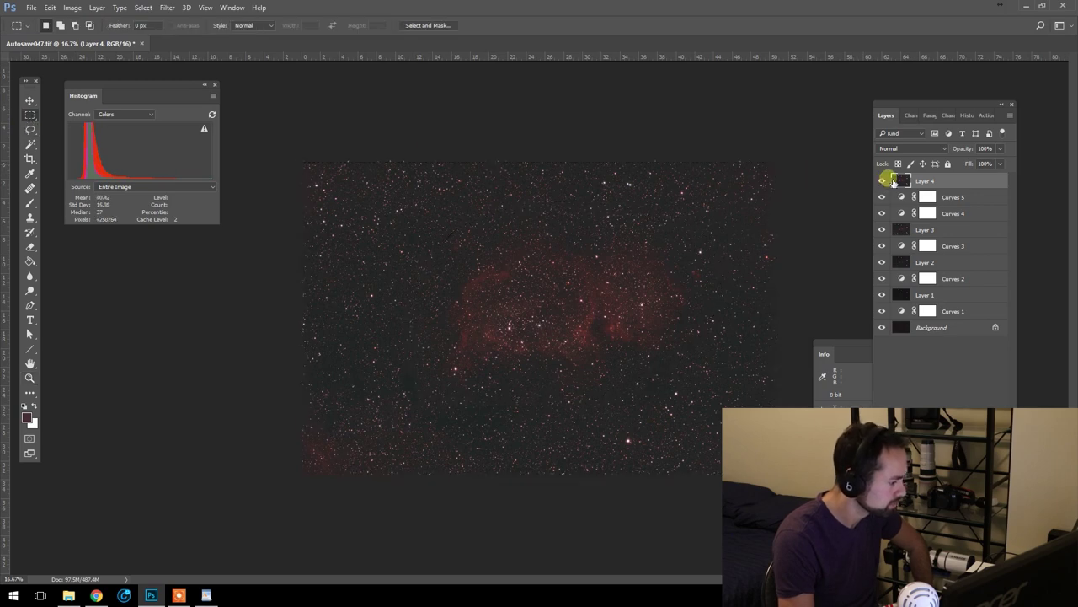
key("ctrl+d")
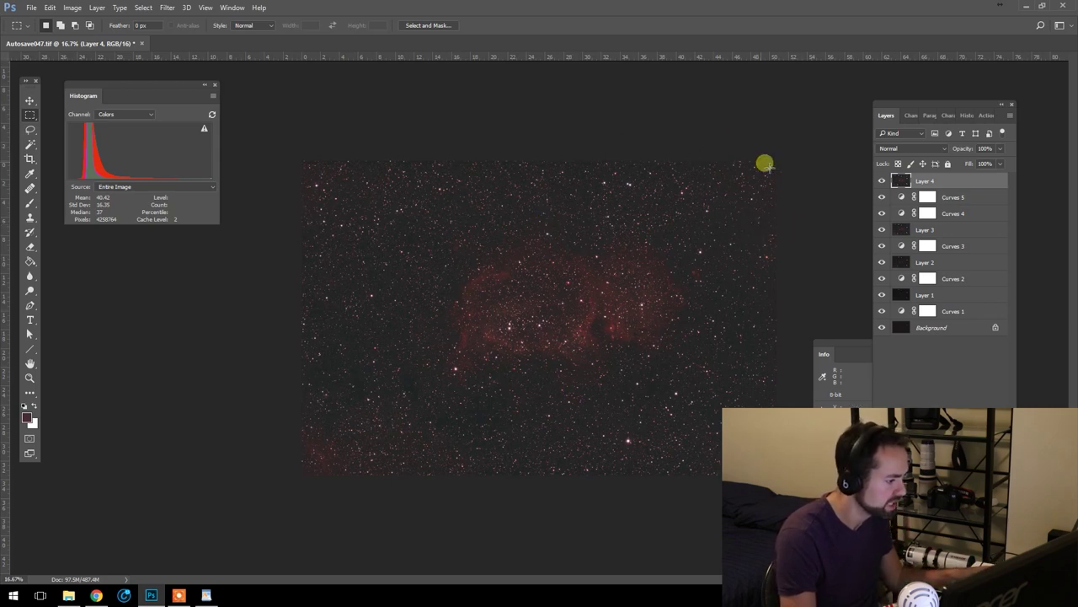
left_click(974, 150)
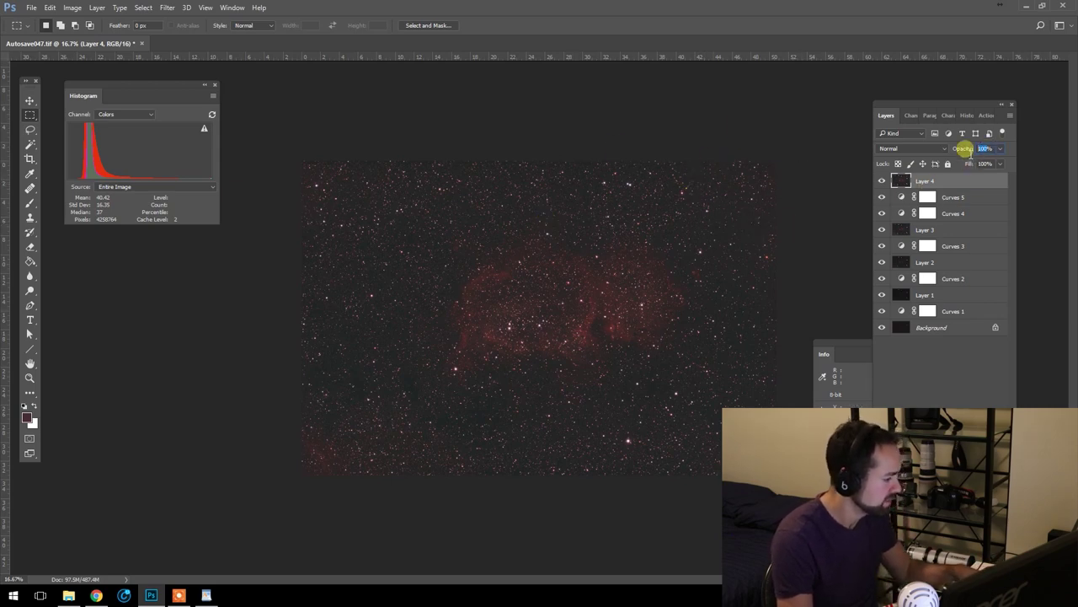
type("66")
key("Return")
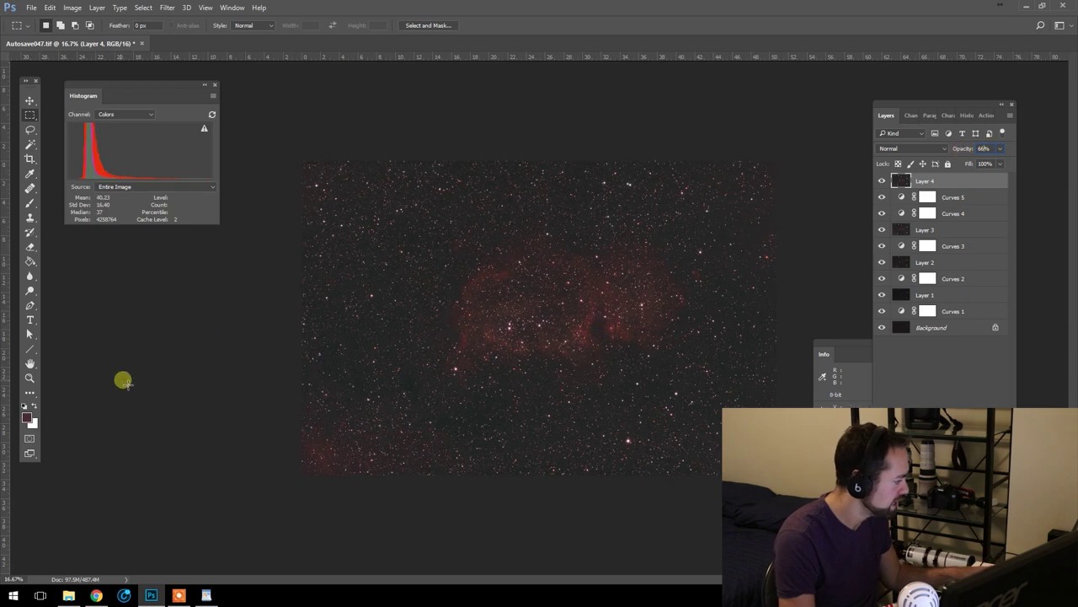
- Compare the image with and without Layer 4 at 25% zoom, trying 33% opacity
left_click(31, 379)
left_click(640, 278)
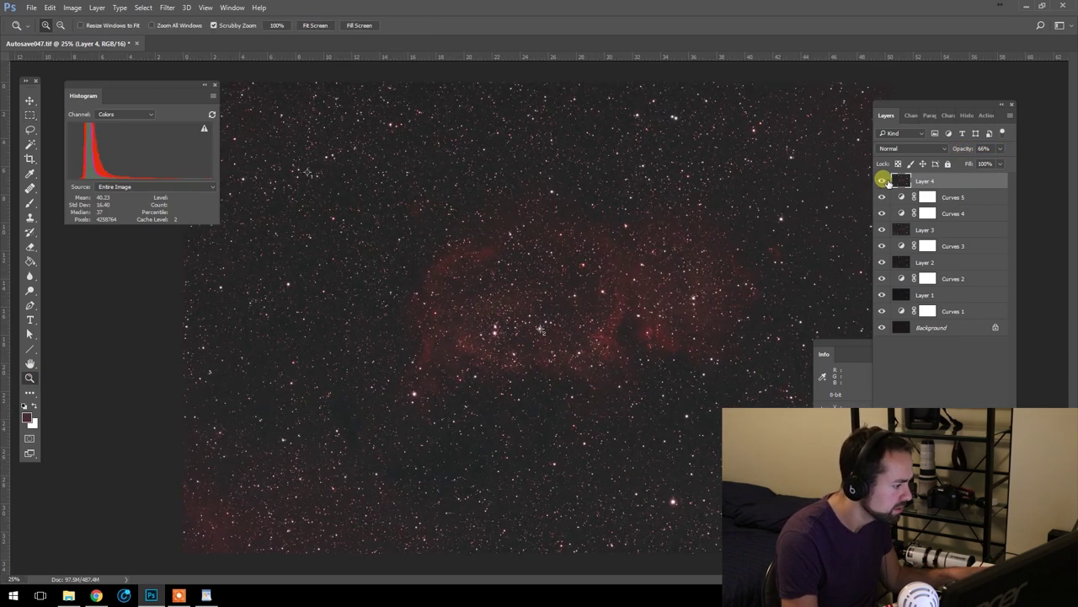
left_click(883, 181)
left_click(884, 182)
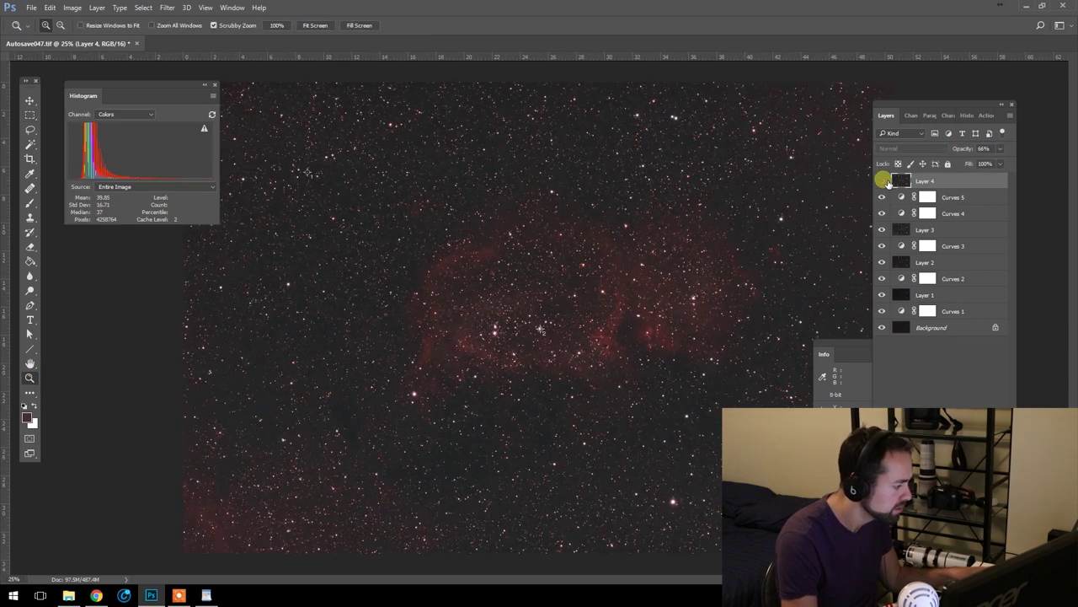
left_click(883, 181)
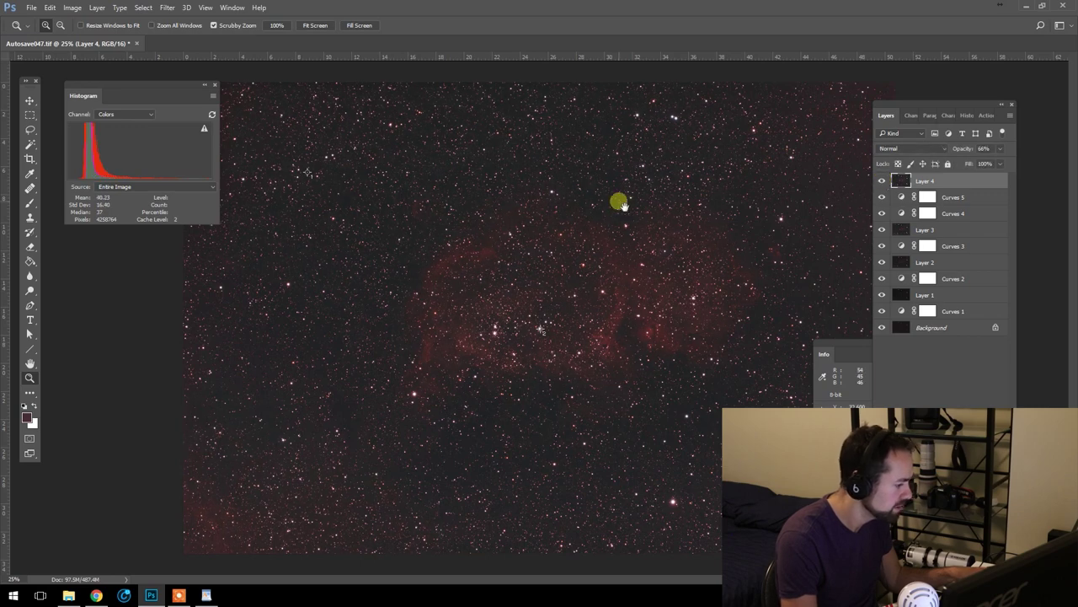
left_click(884, 181)
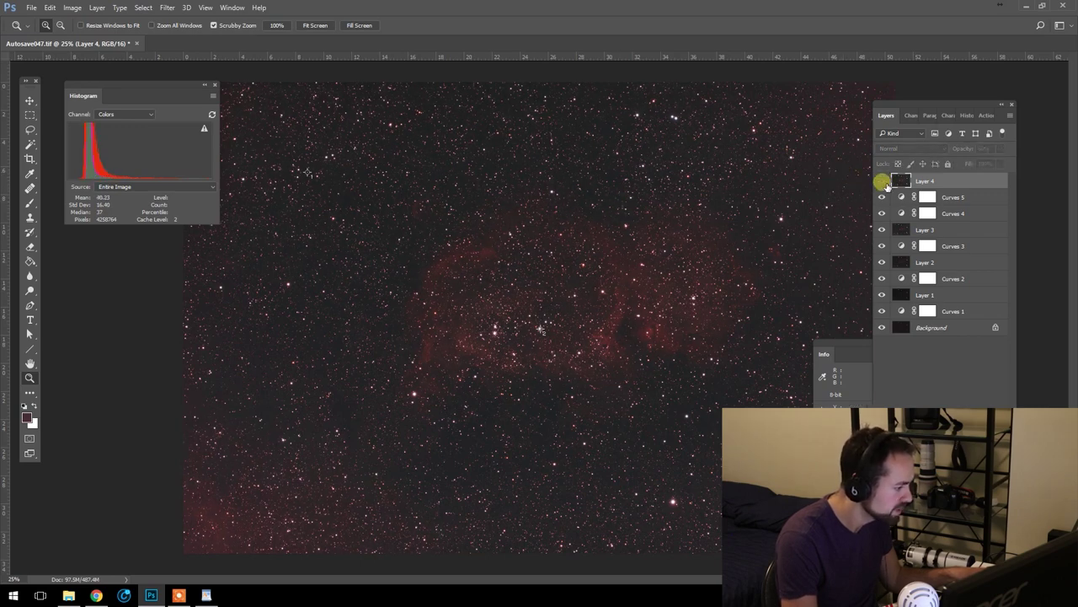
left_click(969, 149)
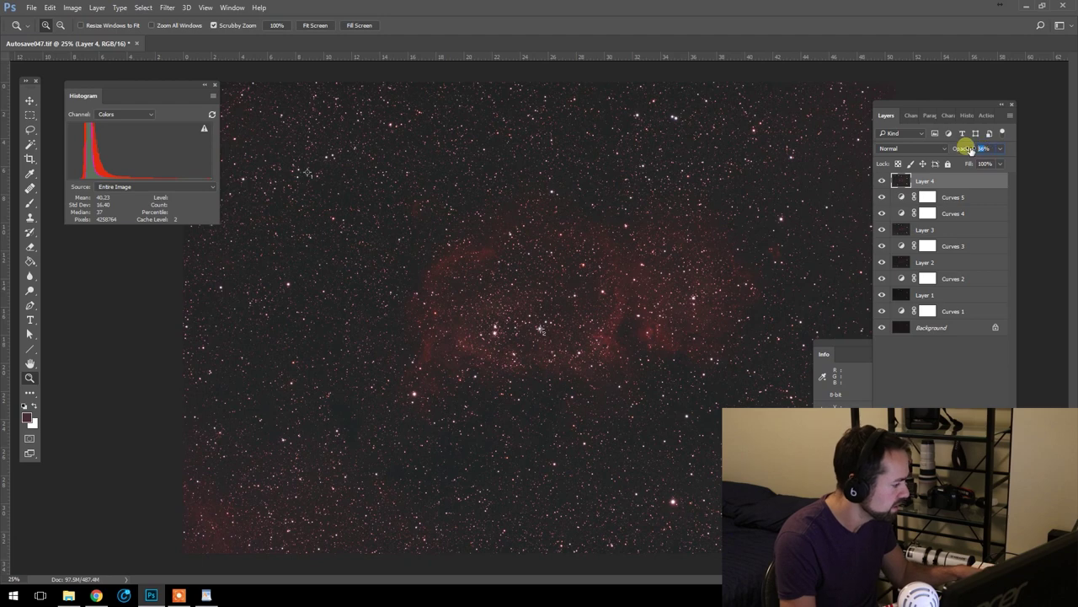
type("33")
left_click(882, 183)
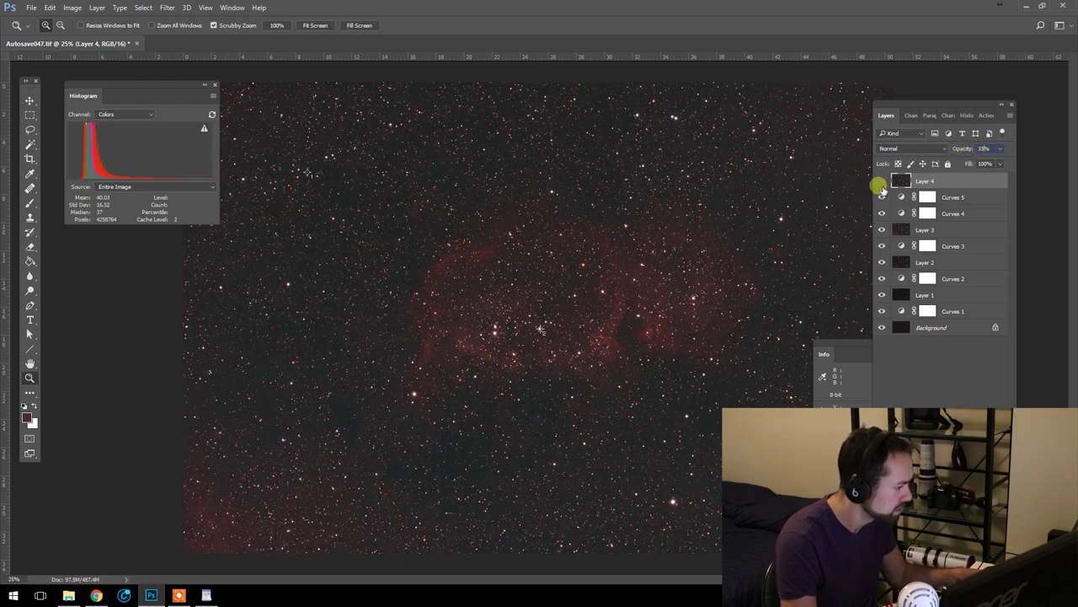
left_click(882, 183)
left_click(882, 183)
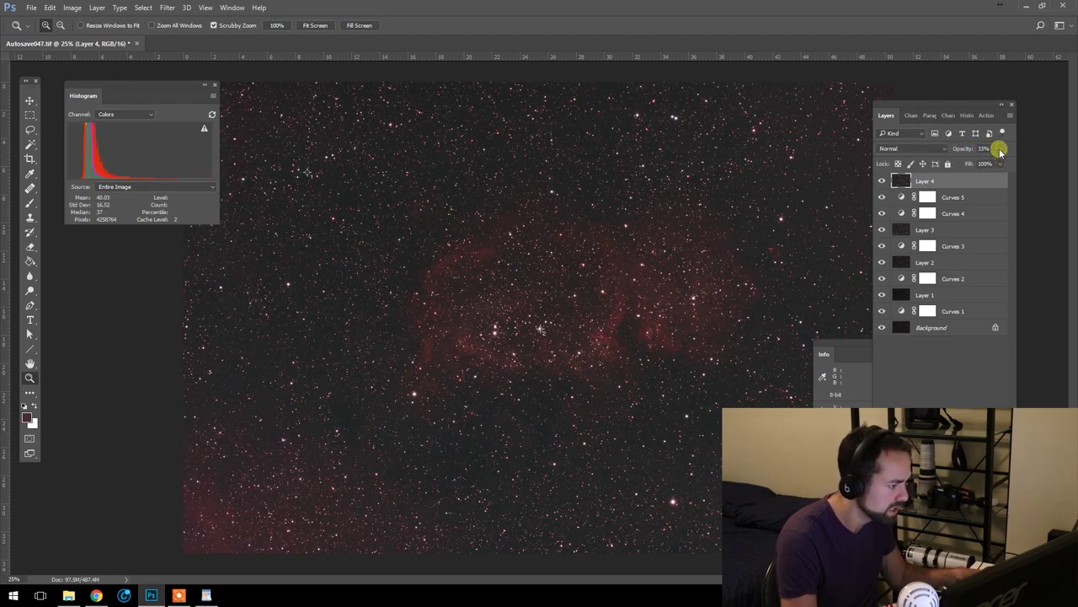
- Set Layer 4's opacity to 75% and try it in Color blend mode
left_click(1000, 149)
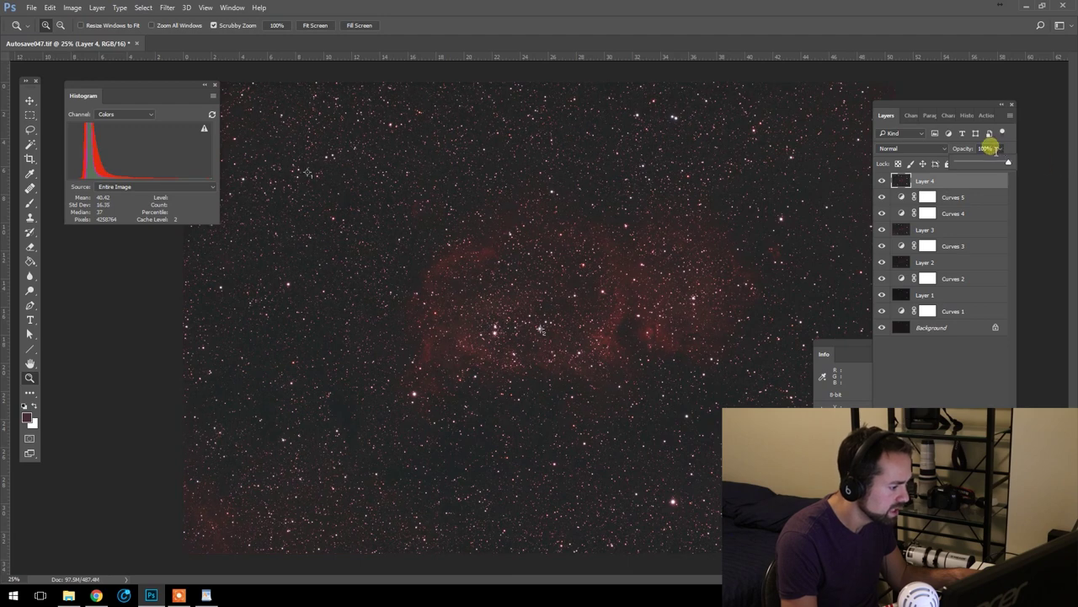
left_click(971, 150)
type("75")
key("Return")
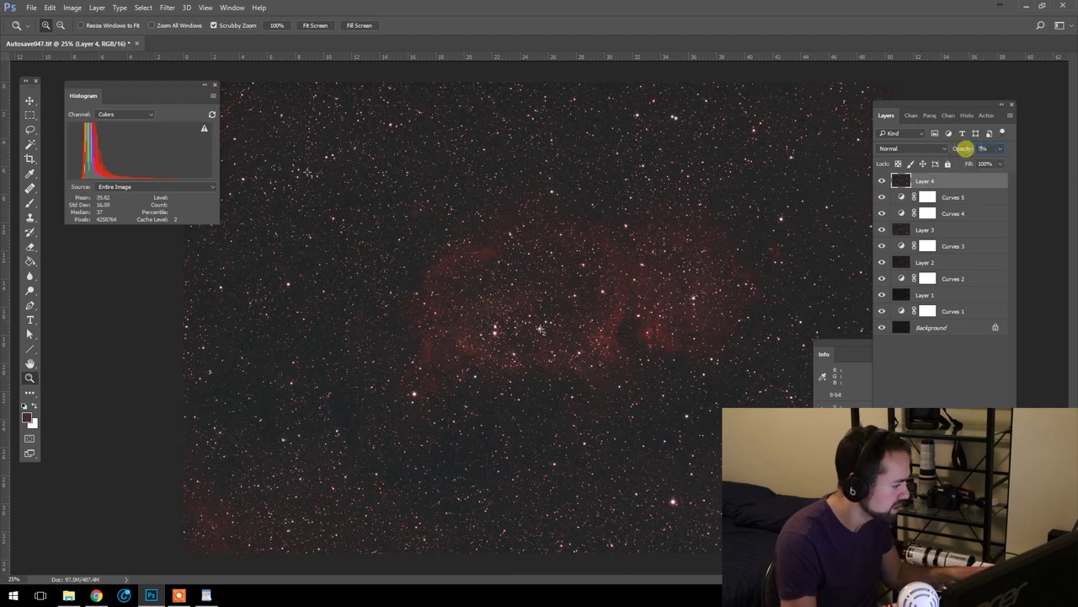
left_click(623, 356, "alt")
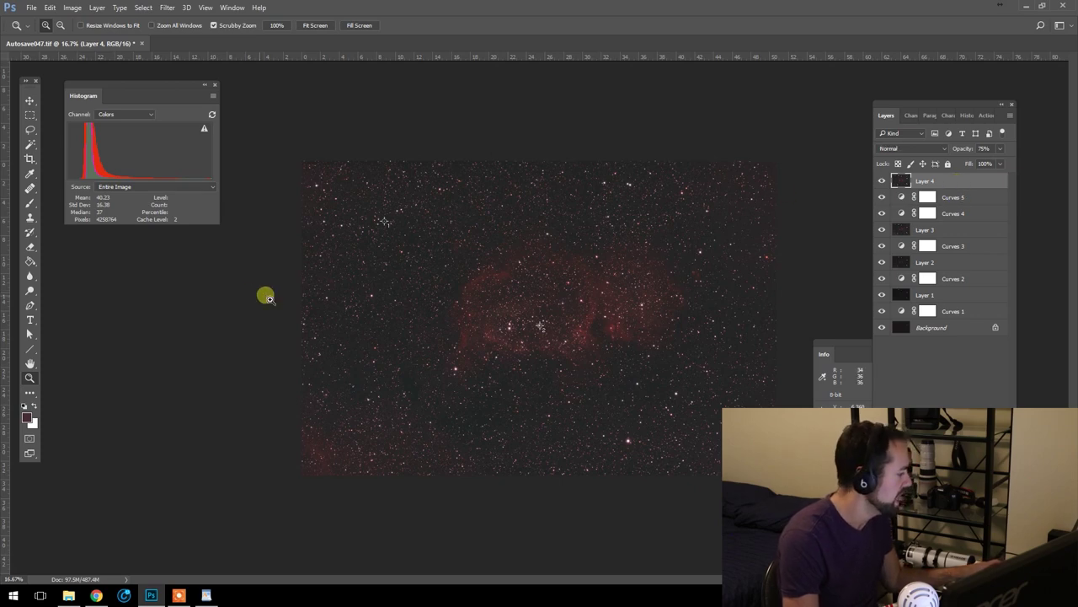
key("shift+alt+c")
- Return Layer 4 to Normal blending and stamp all visible layers into a new layer
key("shift+alt+n")
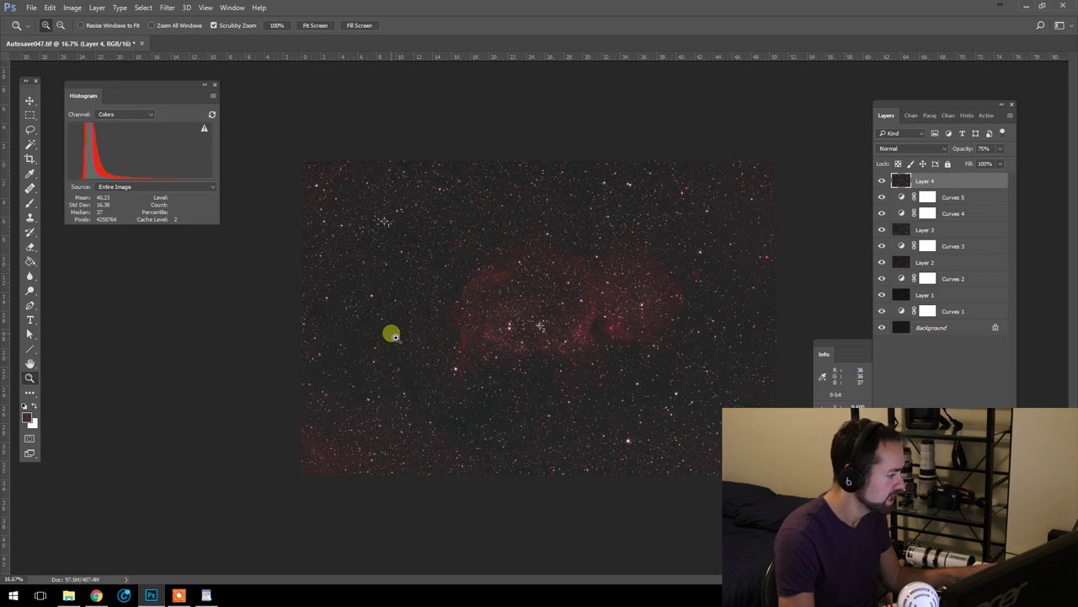
left_click_drag(390, 332, 530, 349)
key("ctrl+shift+alt+e")
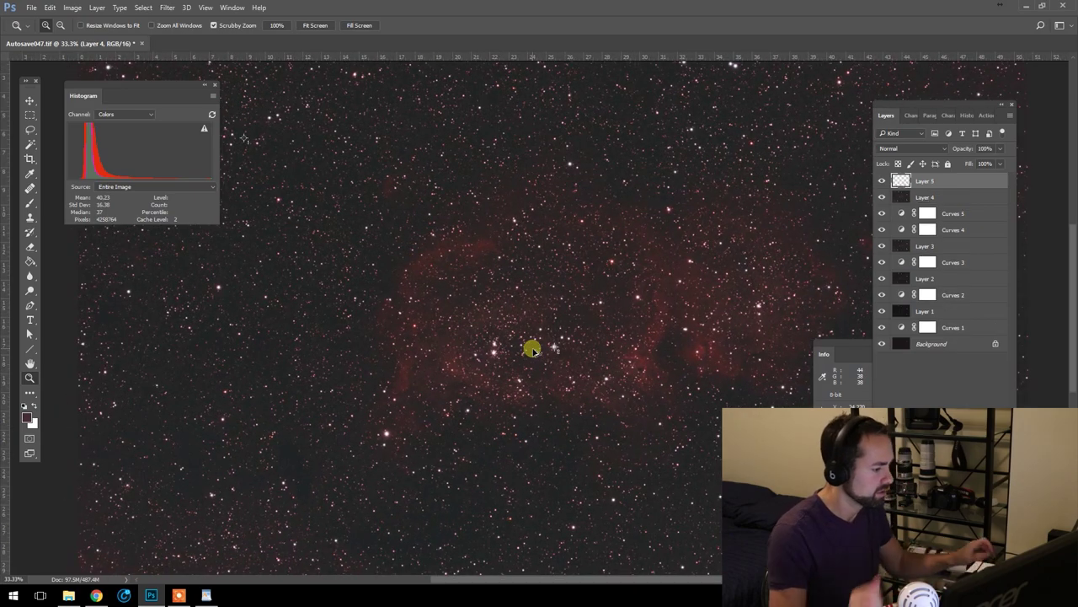
left_click_drag(238, 337, 399, 306)
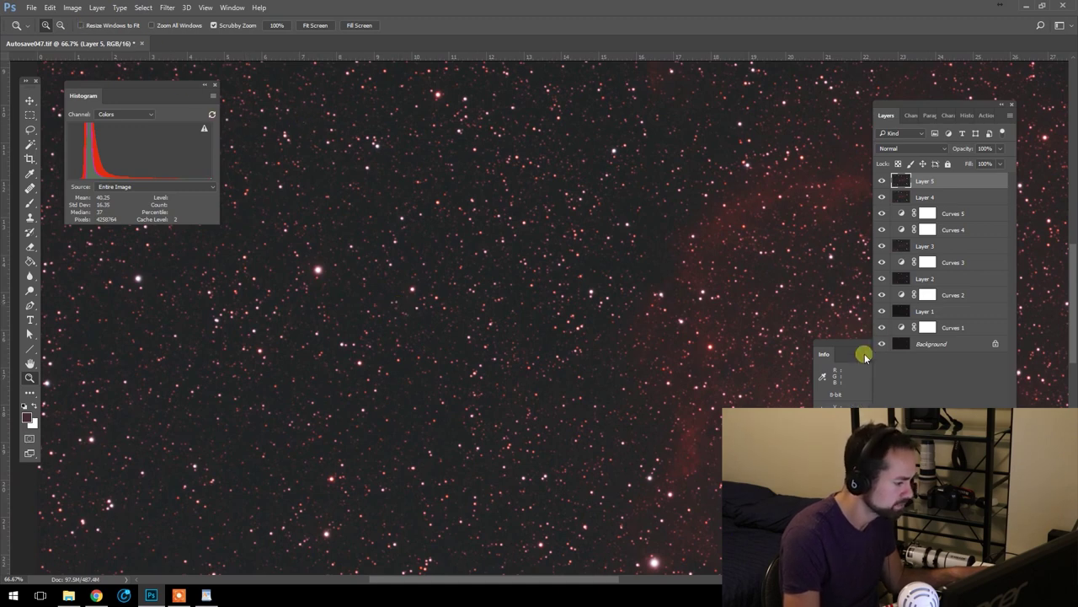
left_click_drag(859, 351, 789, 321)
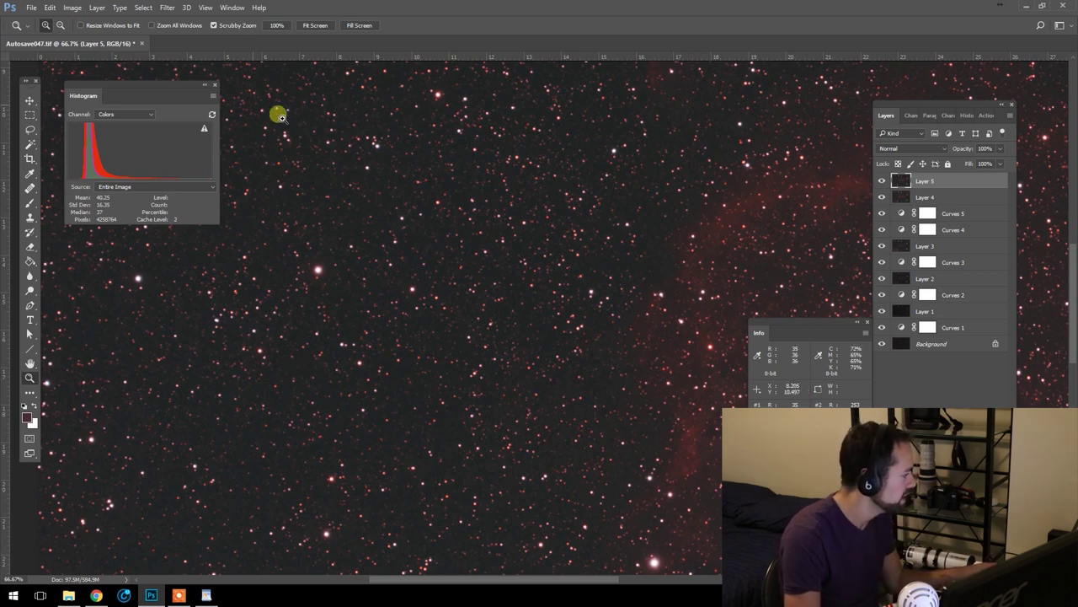
- Apply Levels to the new layer, raising the Green channel black point to 3
left_click(72, 8)
mouse_move(135, 38)
left_click(245, 46)
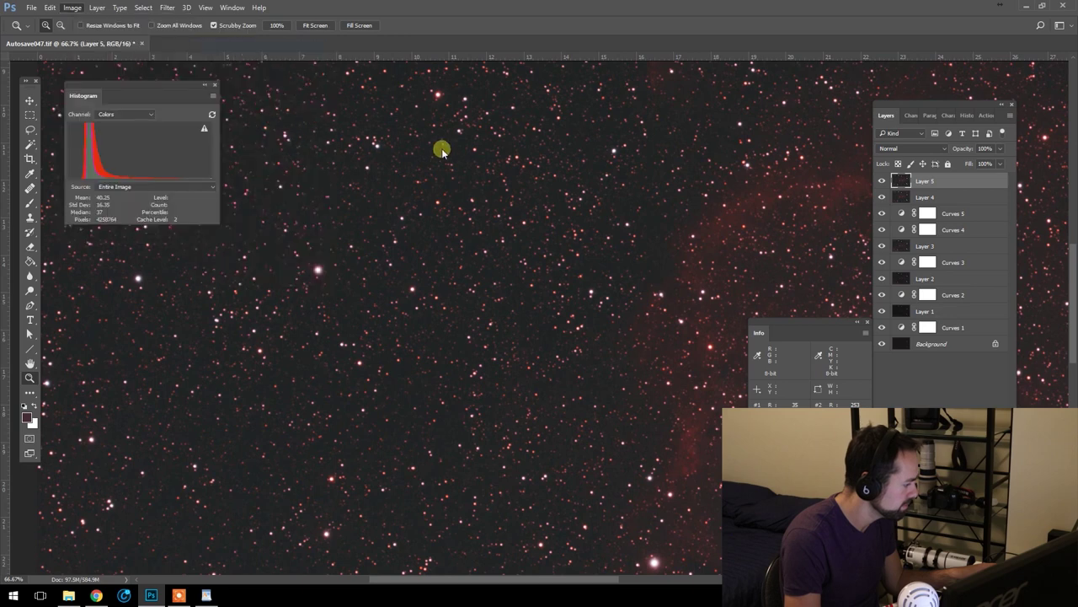
left_click(332, 289)
left_click(305, 310)
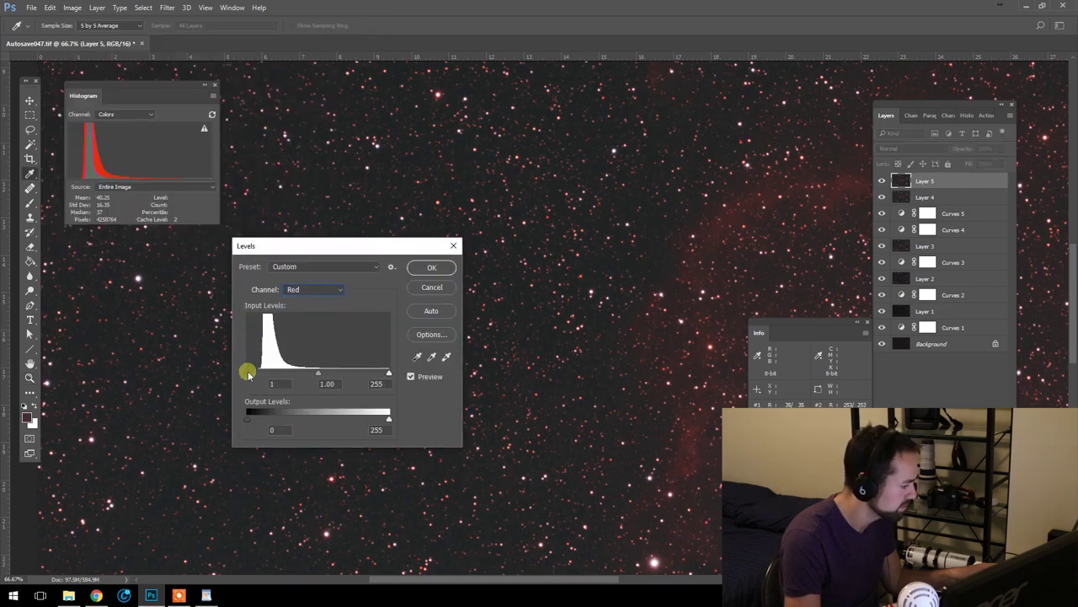
left_click(310, 289)
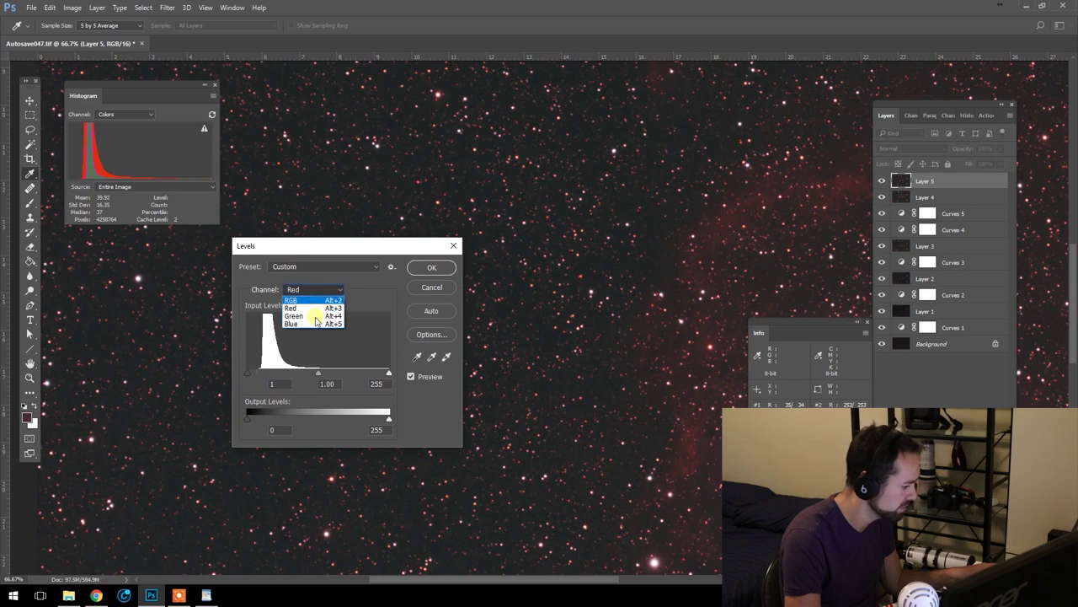
left_click(300, 320)
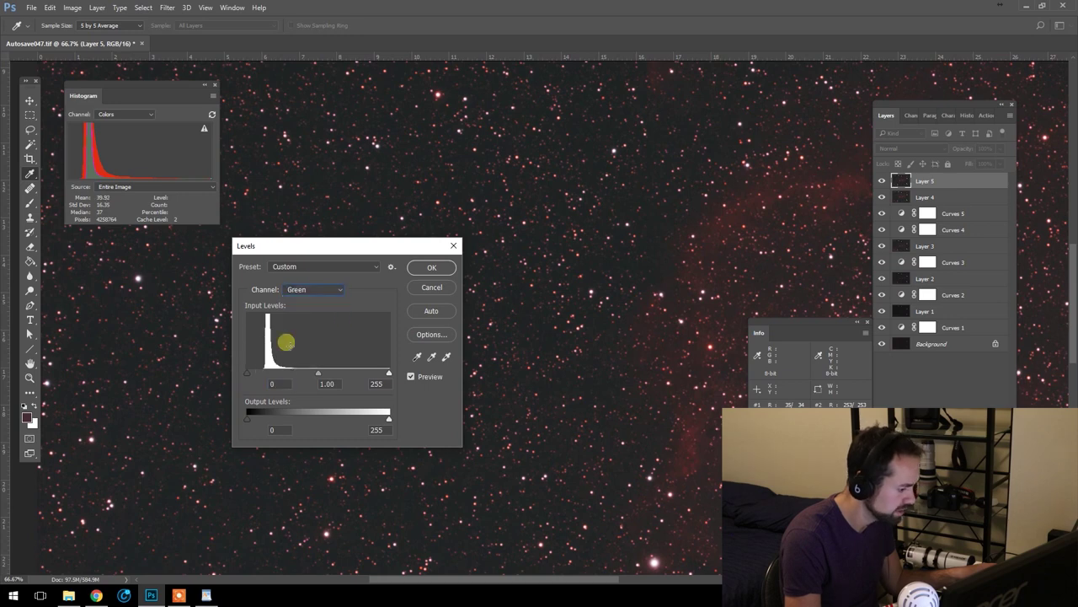
left_click(250, 373)
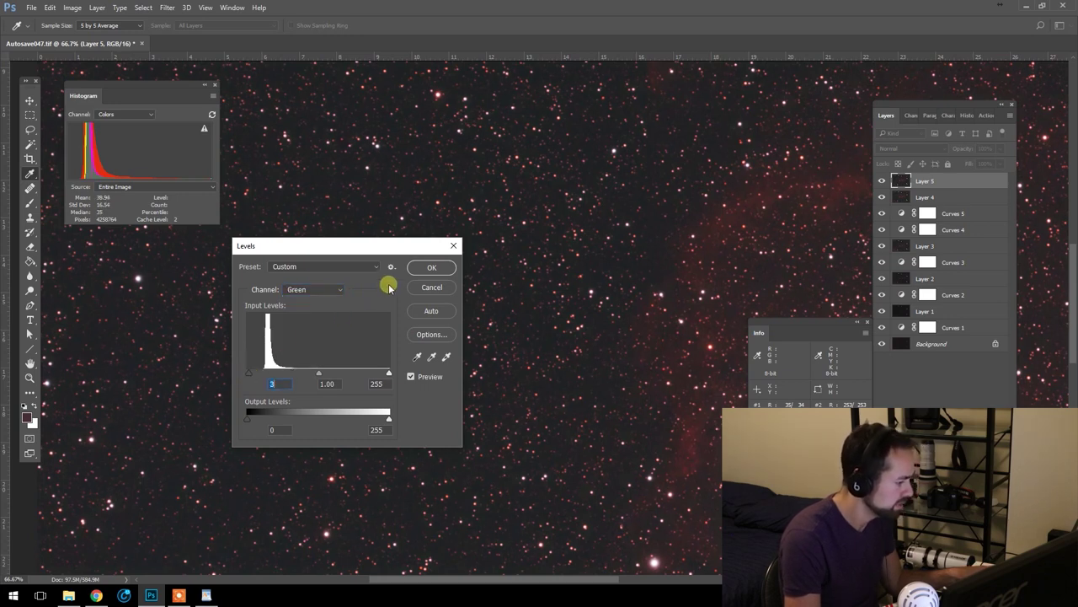
left_click(432, 268)
key("z")
left_click(574, 335, "alt")
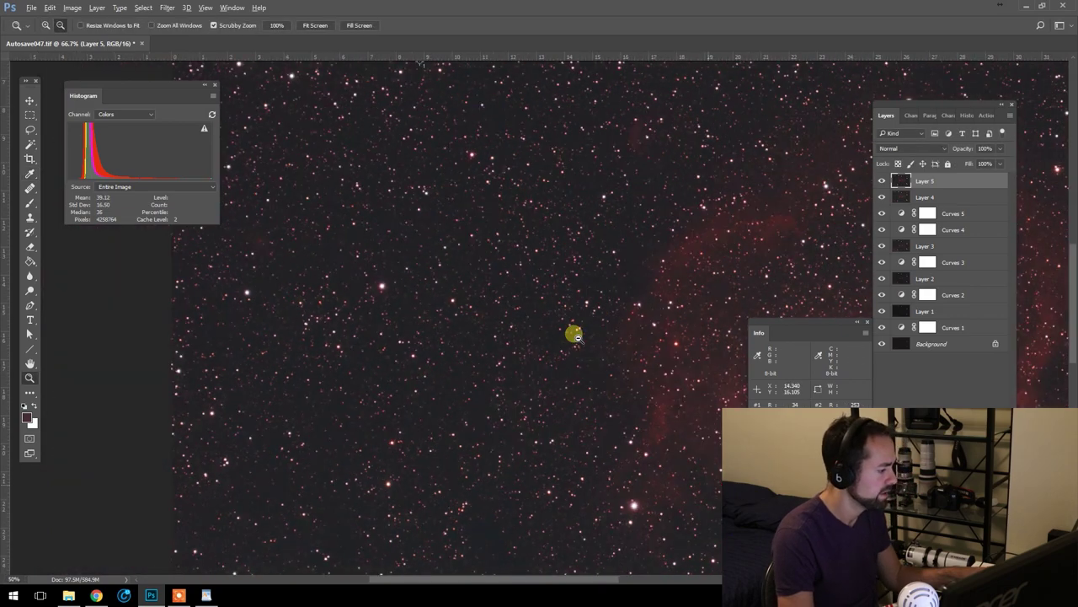
left_click(600, 347, "alt")
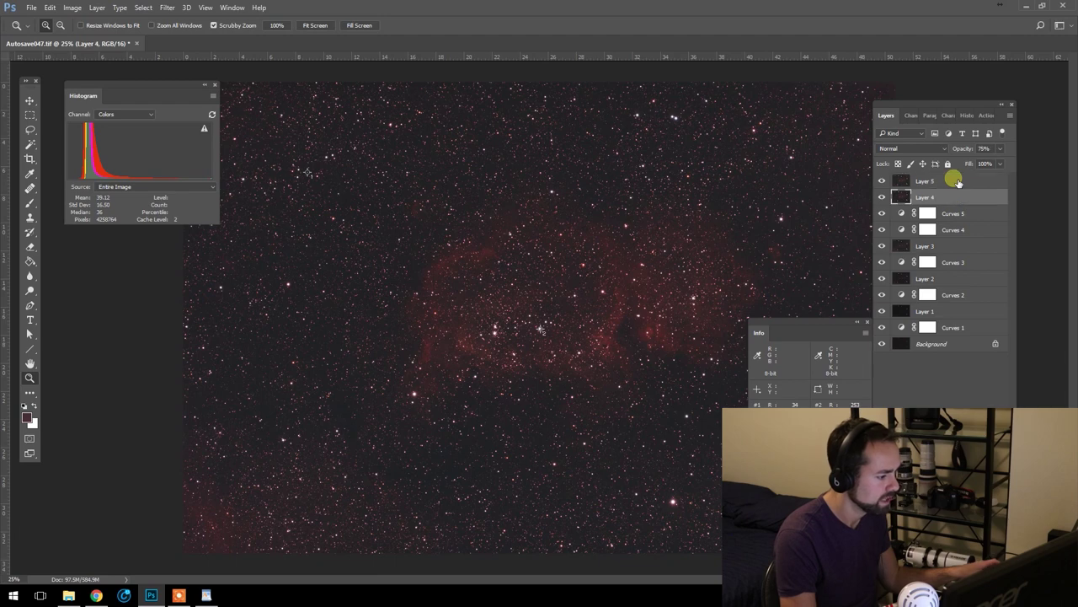
- Rename Layer 4 to GRADIENTS and the new top layer to COLOR BALANCE
double_click(926, 197)
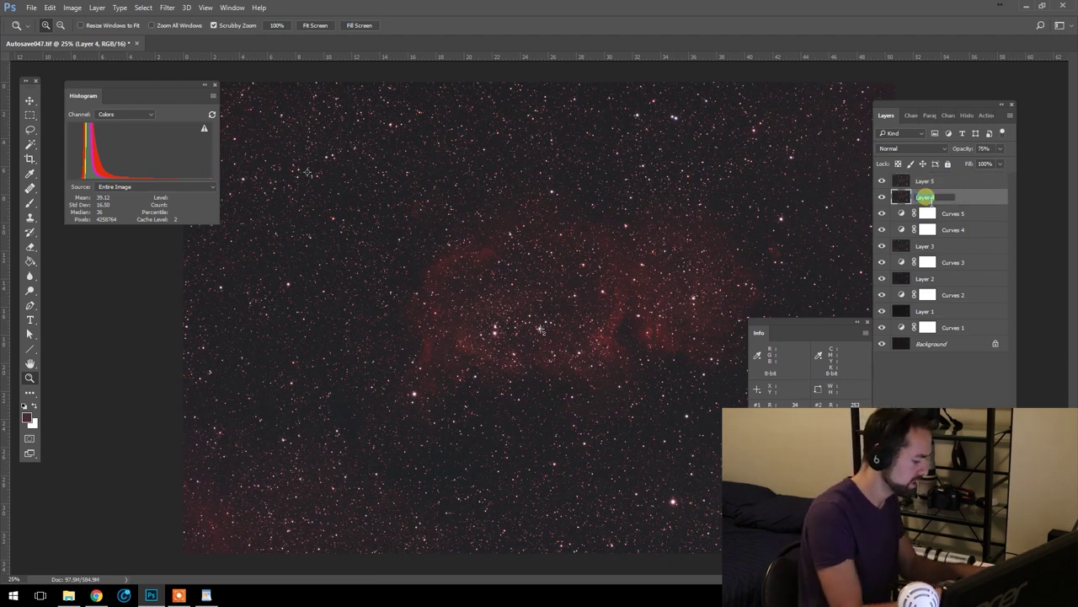
type("GRADIENTS")
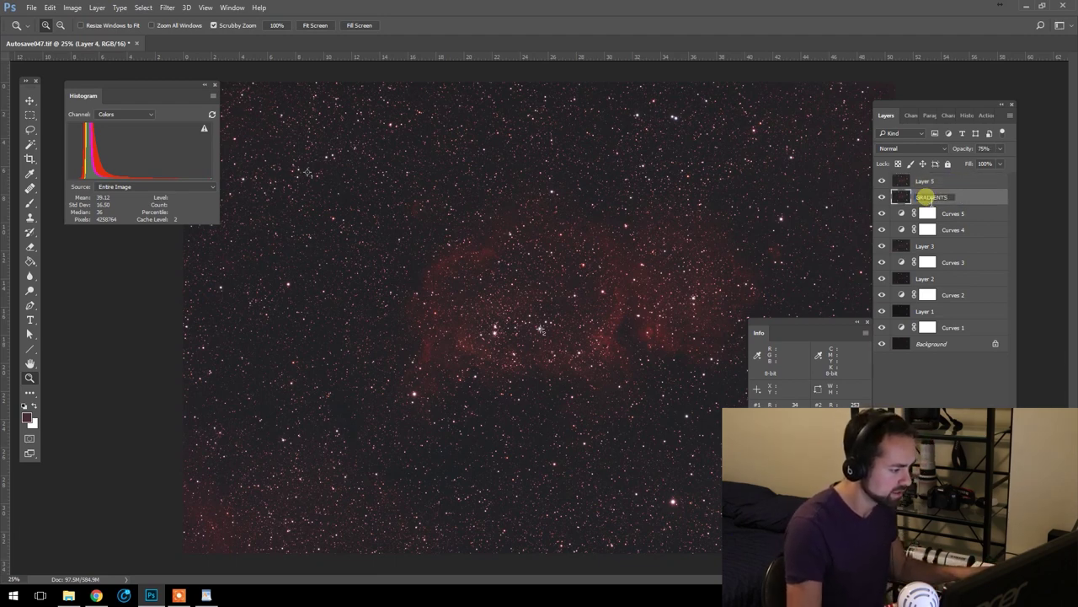
double_click(935, 181)
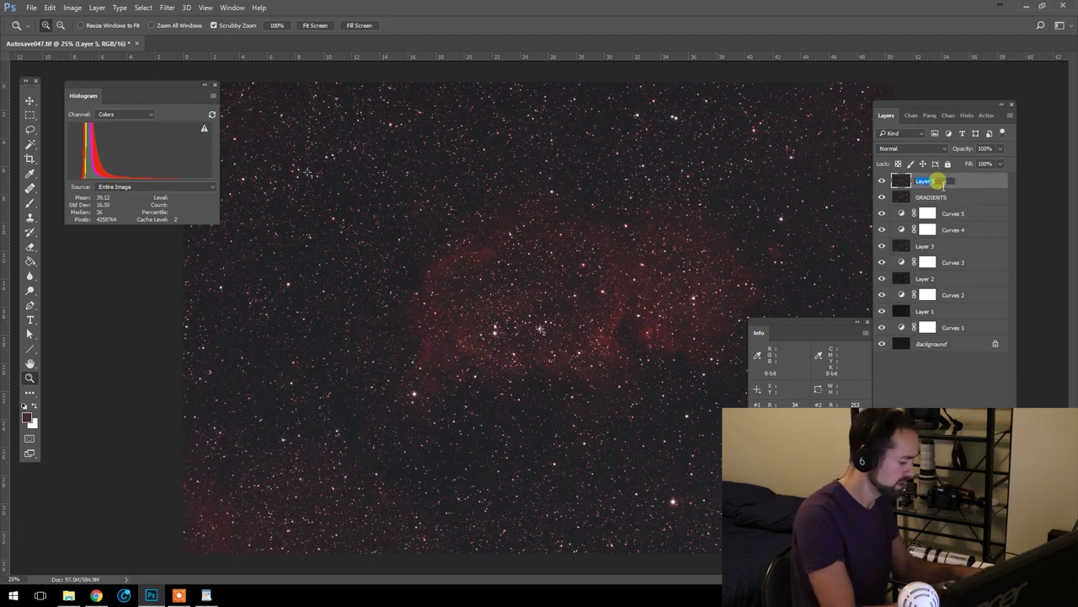
type("COLOR BALANCE")
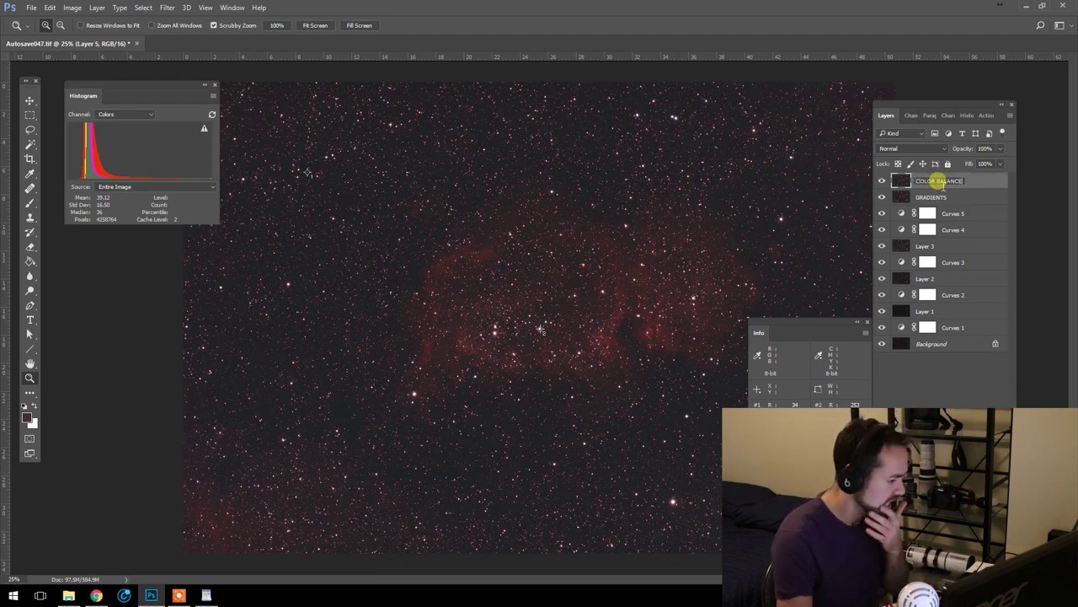
left_click(930, 198)
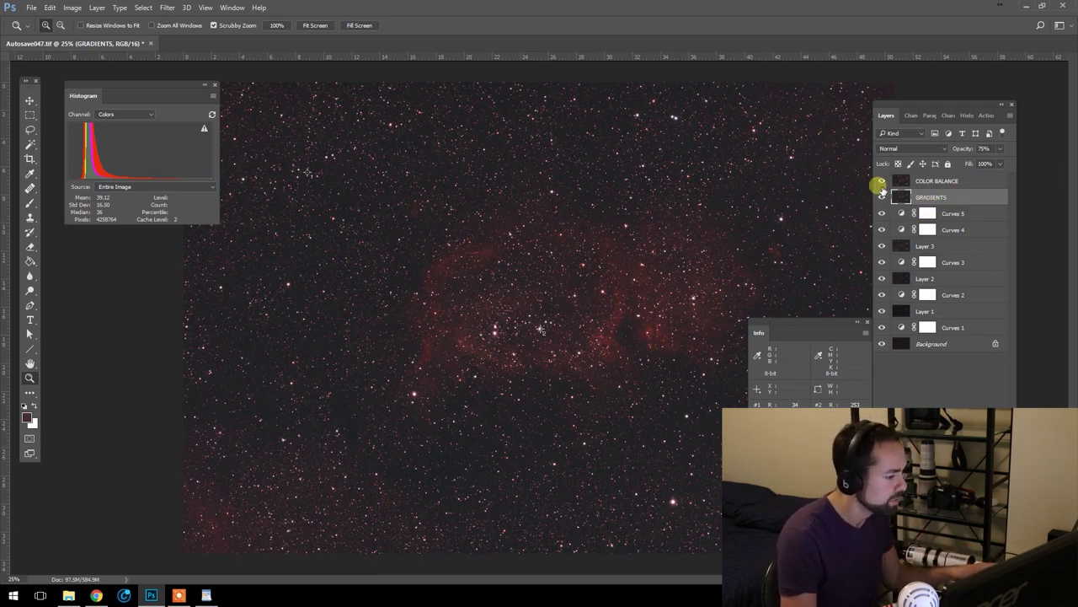
- Toggle the top and lower layers' visibility to compare before and after
mouse_move(881, 181)
left_mouse_down()
mouse_move(884, 245)
mouse_move(881, 181)
left_mouse_up()
left_click(882, 244)
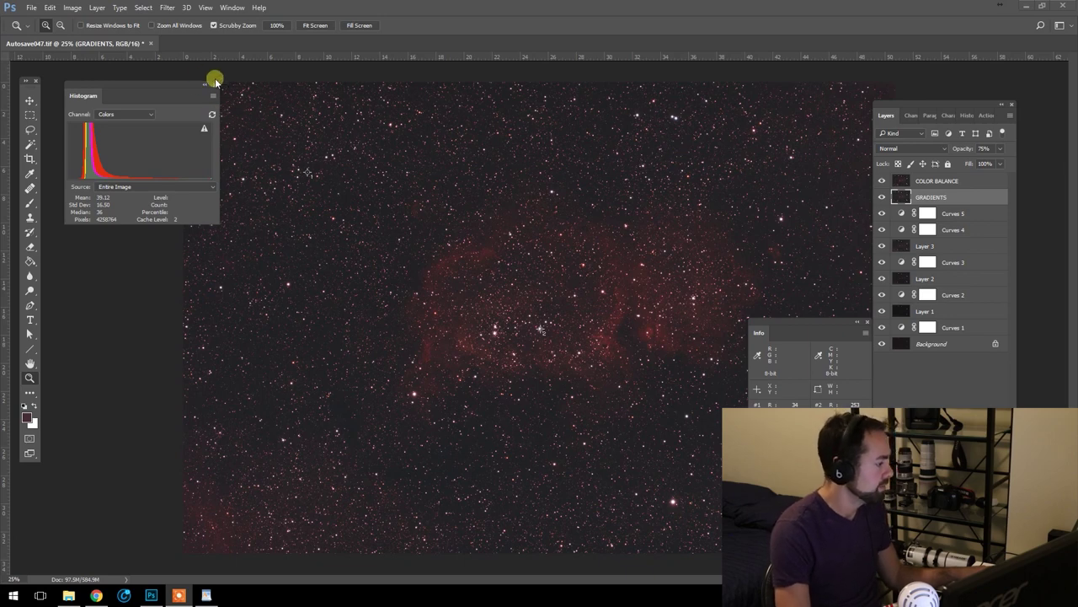
left_click_drag(177, 86, 189, 98)
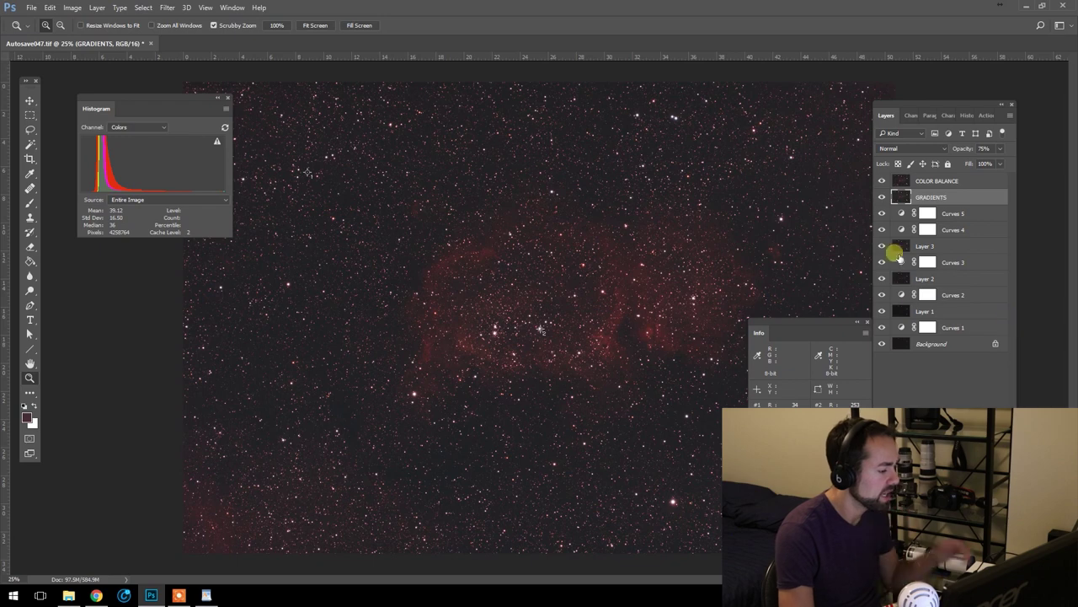
- In Save As, browse to D: > ASTROPHOTOGRAPHY > MY PHOTOS > NEBULAE > IC 1848 - THE SOUL NEBULA
left_click(33, 9)
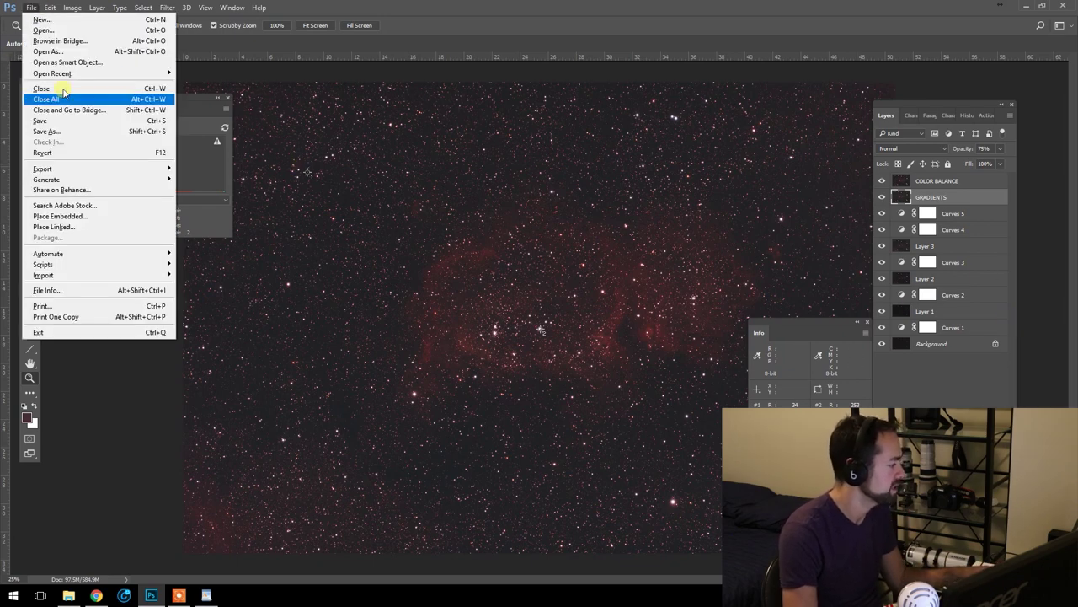
left_click(111, 132)
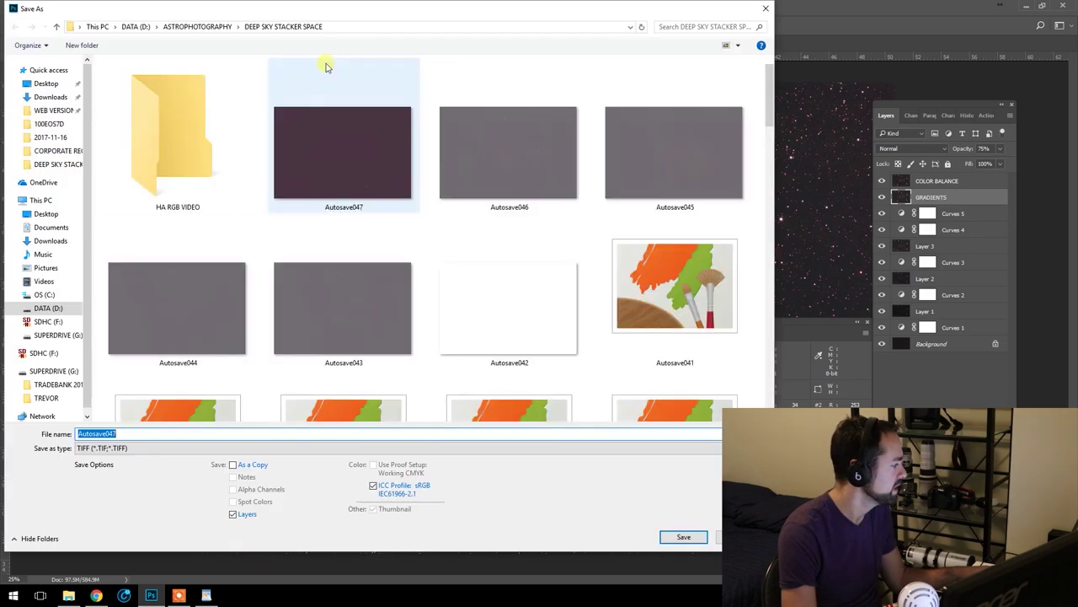
left_click(48, 307)
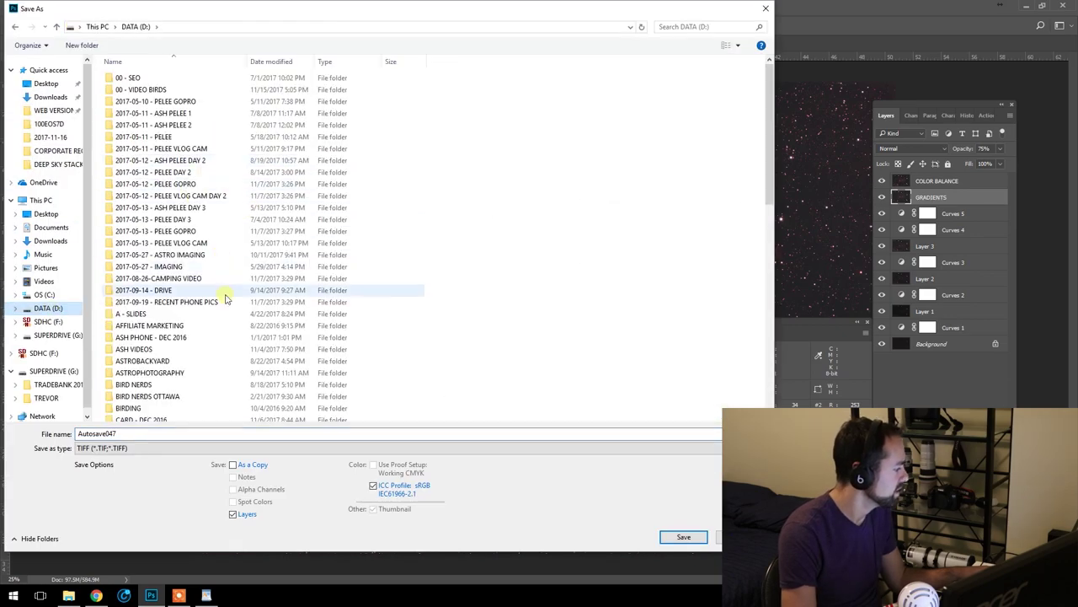
double_click(168, 372)
left_click(173, 139)
double_click(135, 125)
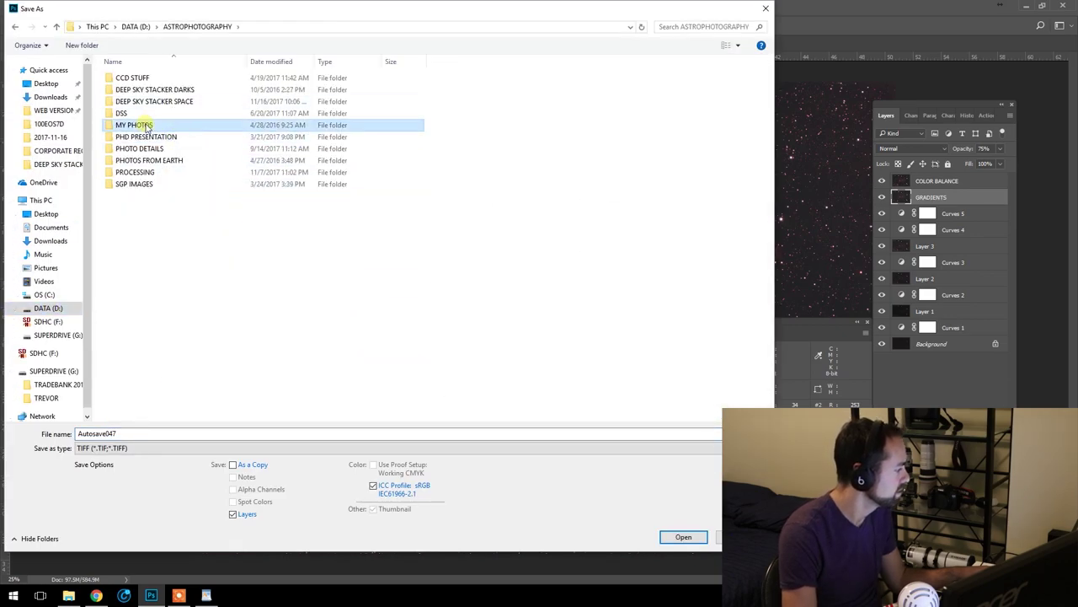
left_click(133, 125)
double_click(131, 196)
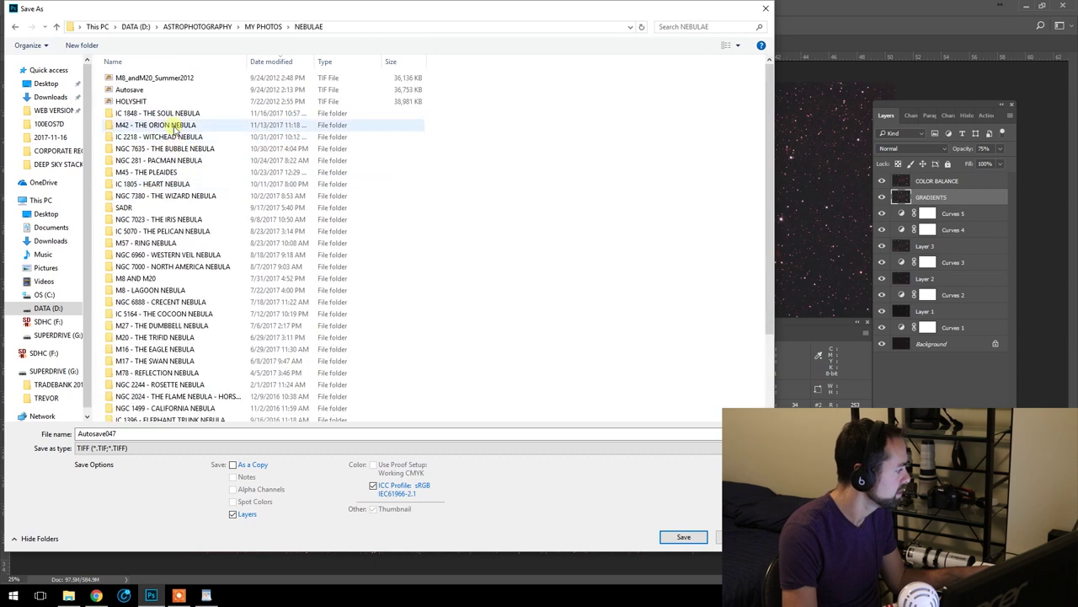
left_click(181, 101)
double_click(187, 113)
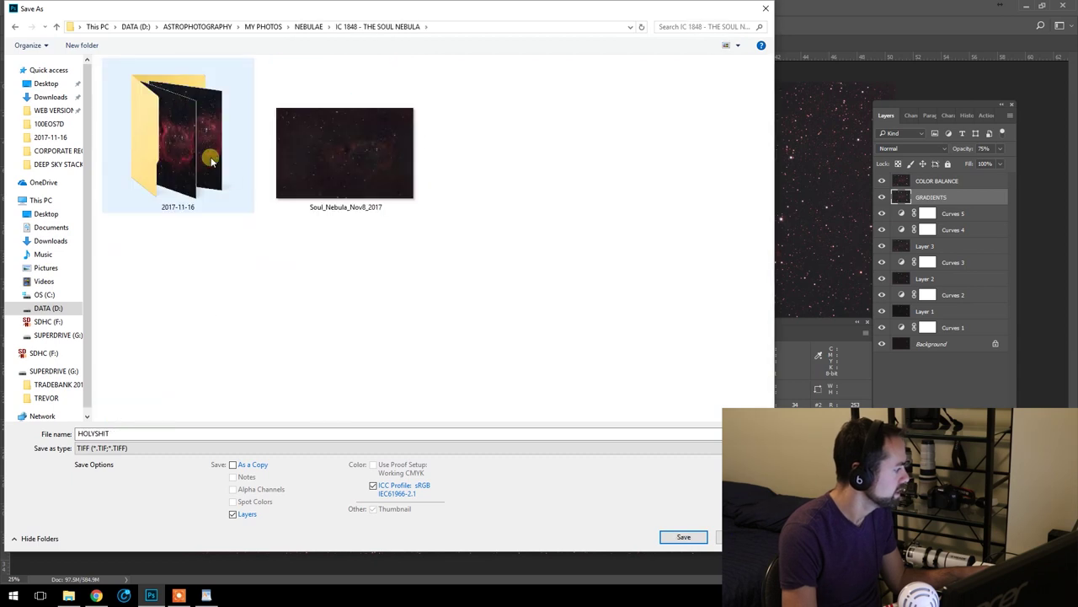
- Create a new folder named 2017-11-17 there and open it
right_click(357, 302)
mouse_move(383, 421)
left_click(514, 422)
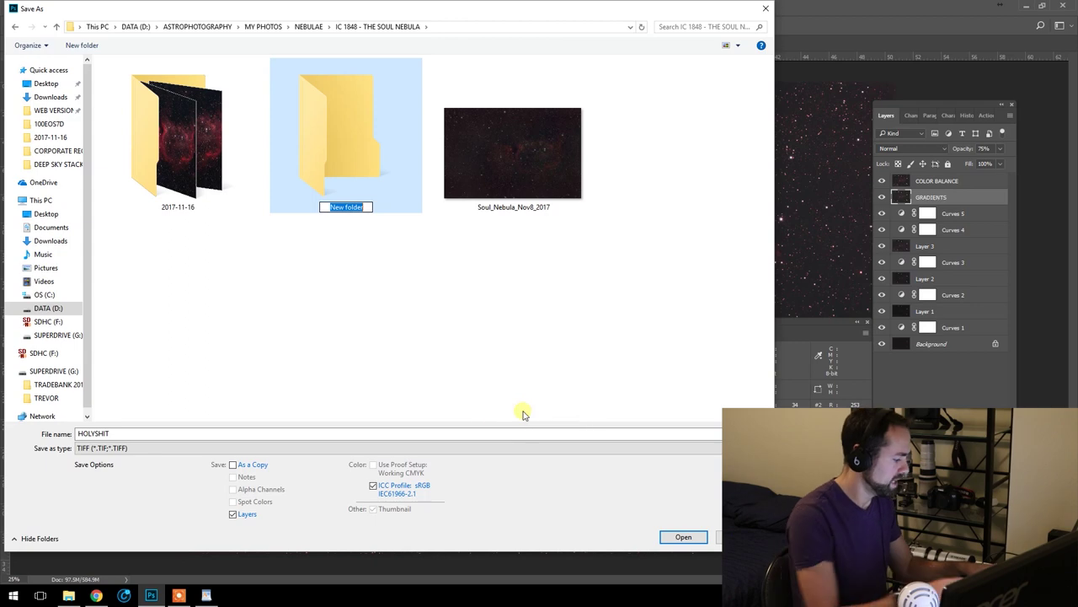
type("2017-11-")
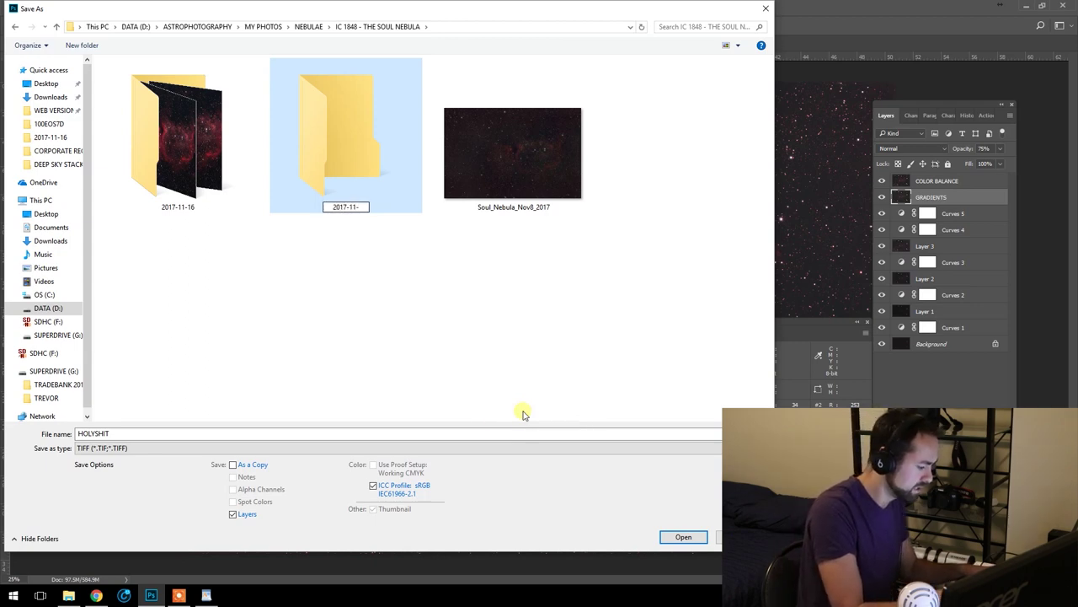
type("17")
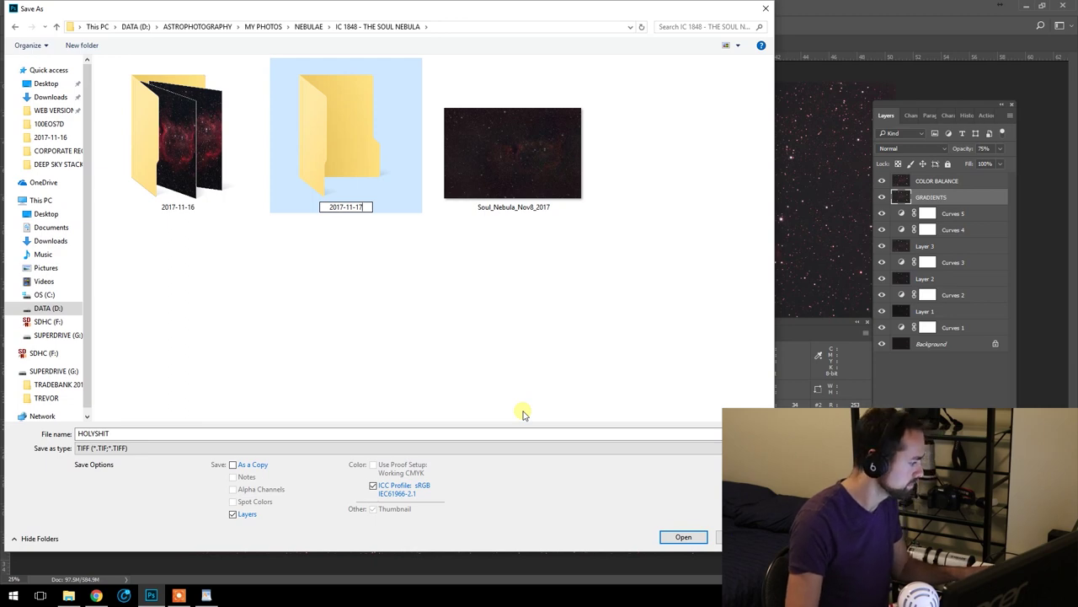
key("Return")
double_click(367, 134)
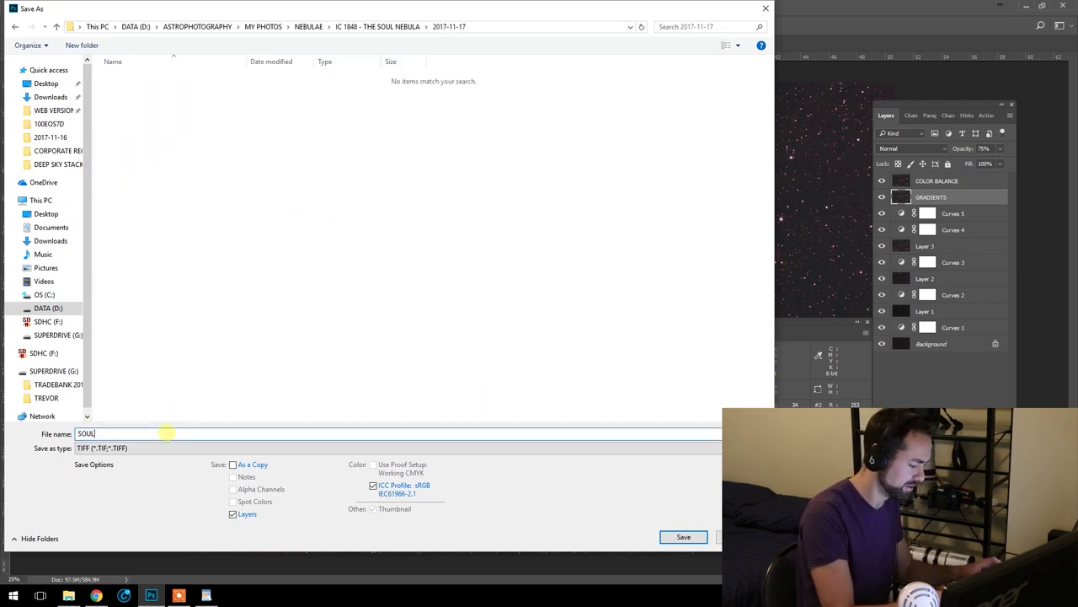
- Save as TIFF named SOUL_20171117 with no compression, keeping layers
type("SOUL_")
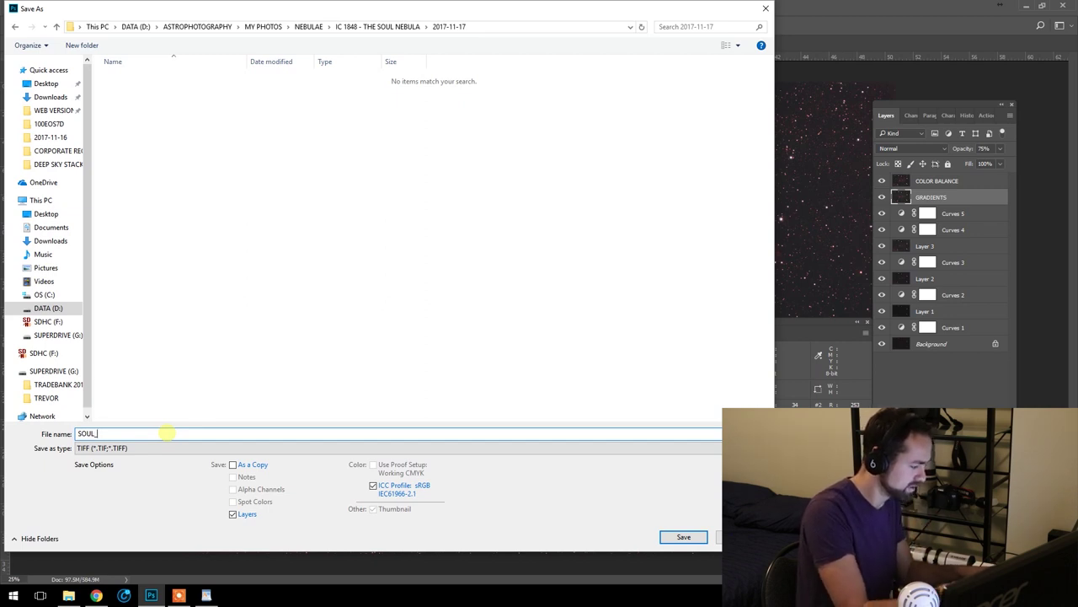
type("201711")
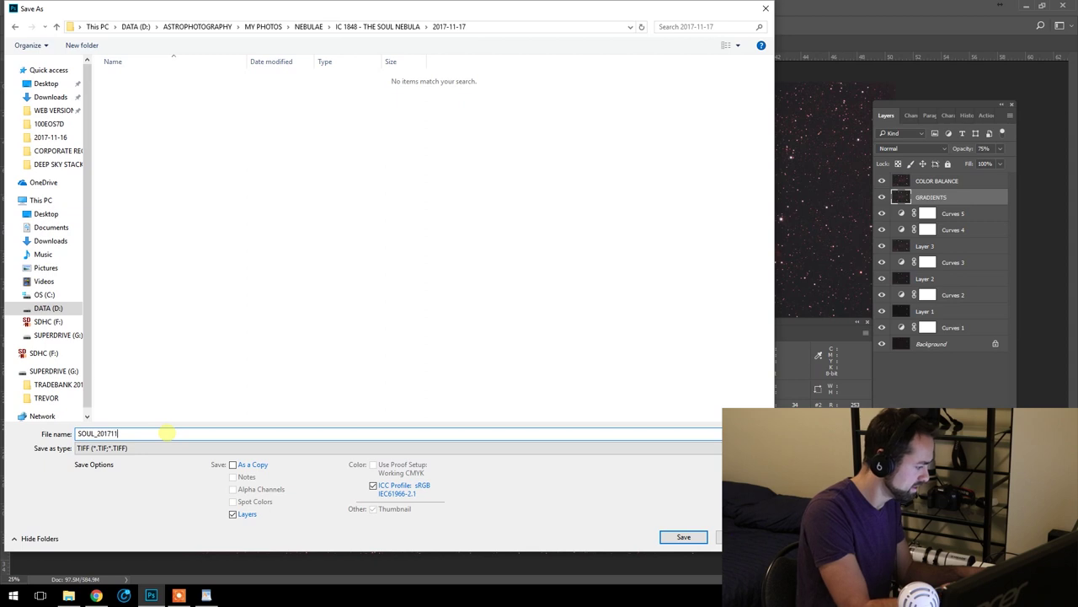
type("17")
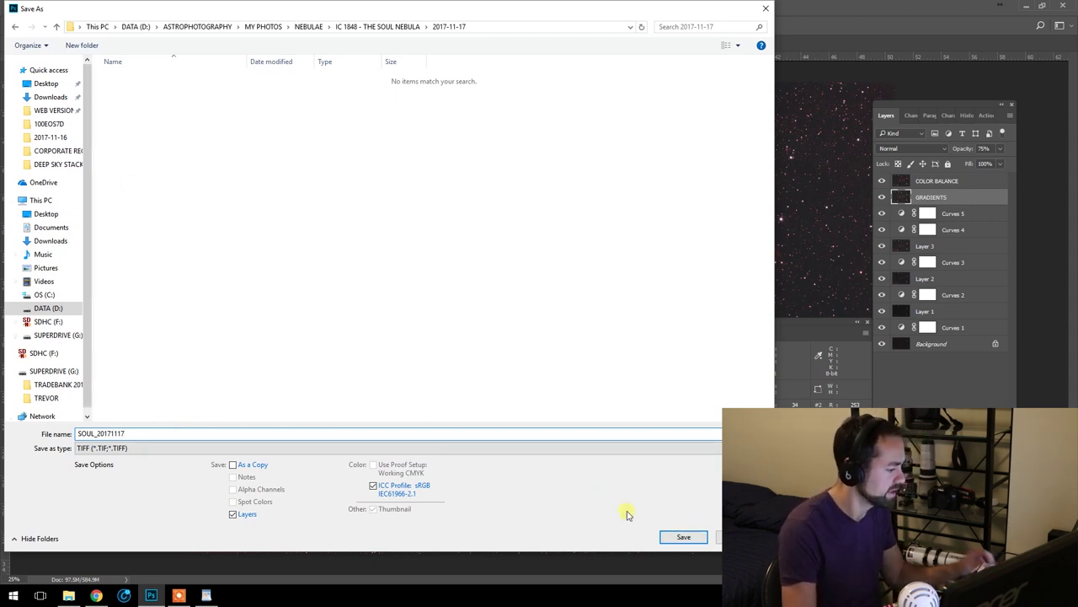
left_click(683, 543)
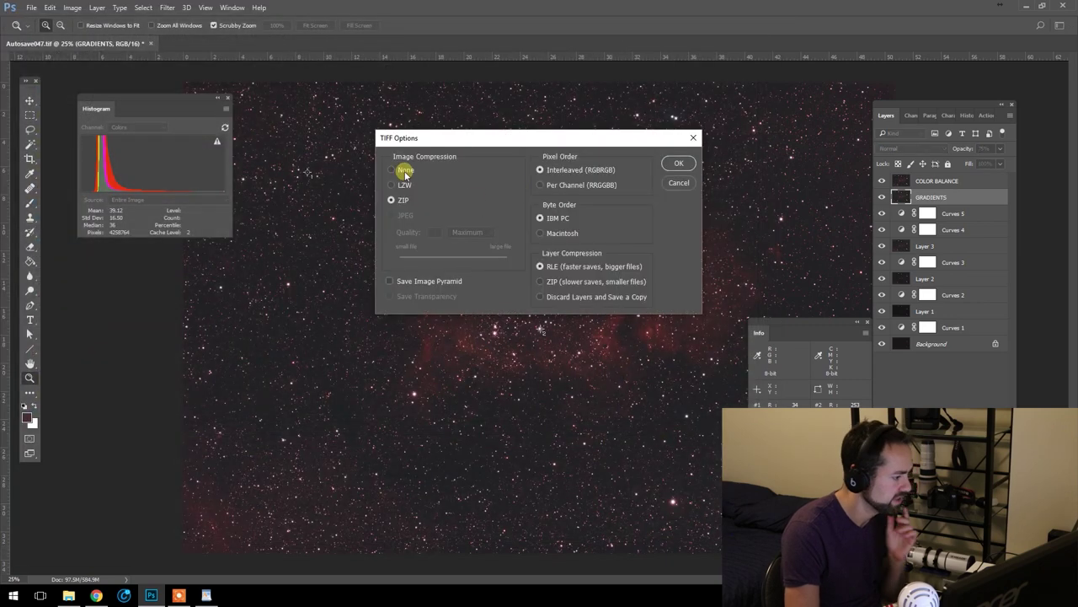
left_click(405, 171)
left_click(678, 162)
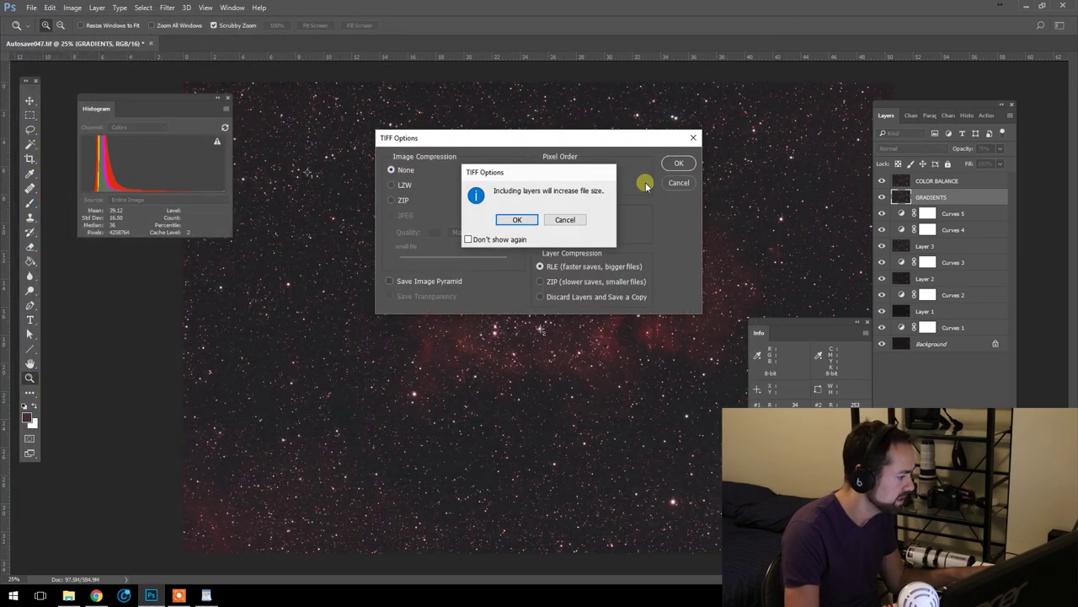
left_click(529, 221)
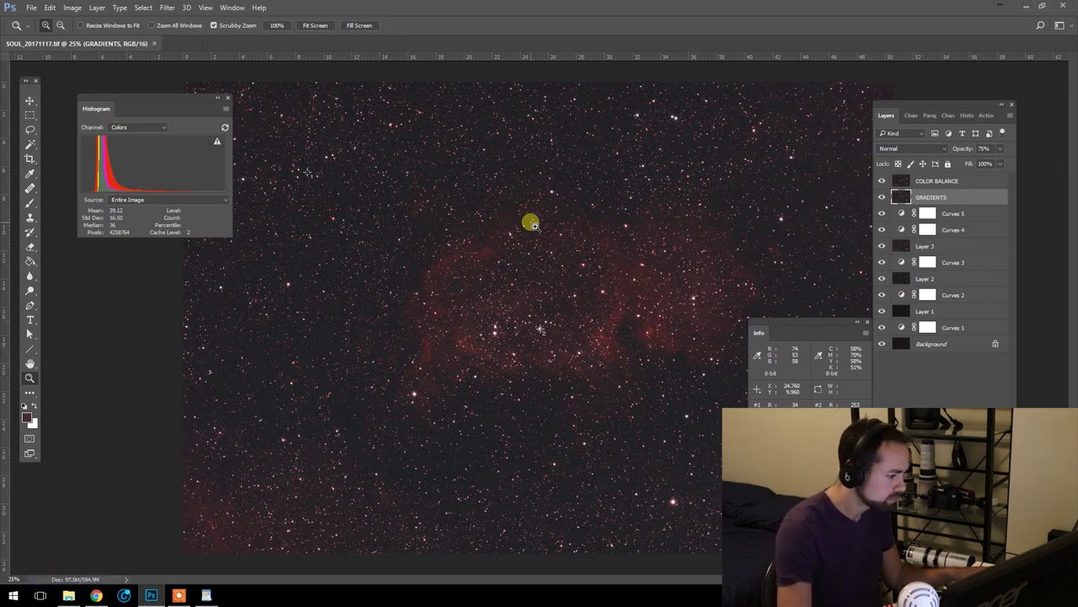
- Select the COLOR BALANCE layer, inspect the nebula at 25–50% zoom, and move the Info panel lower
left_click(945, 181)
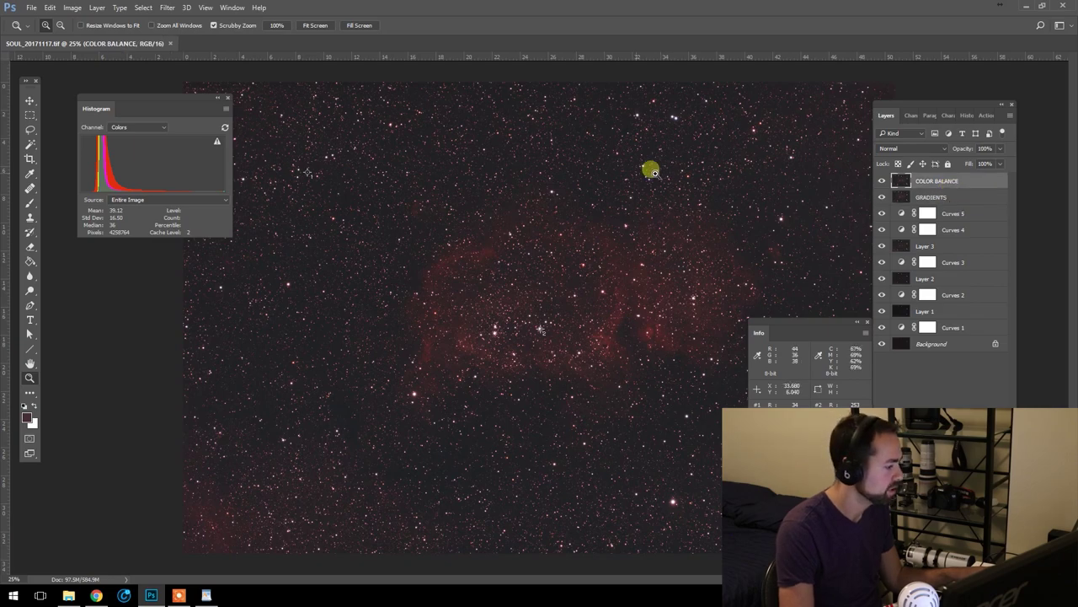
left_click(620, 293)
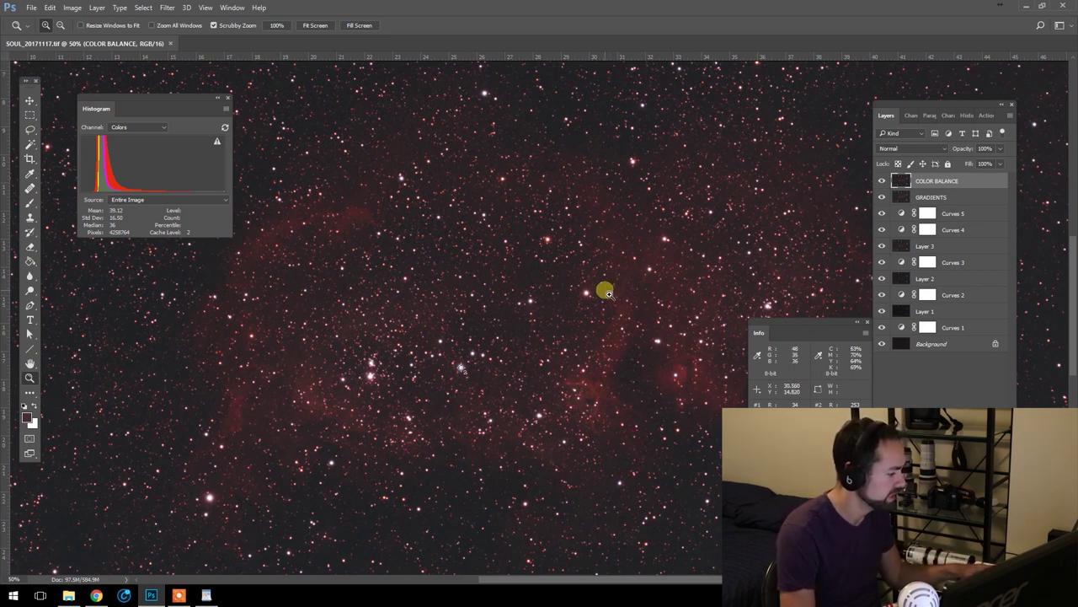
left_click(585, 356, "alt")
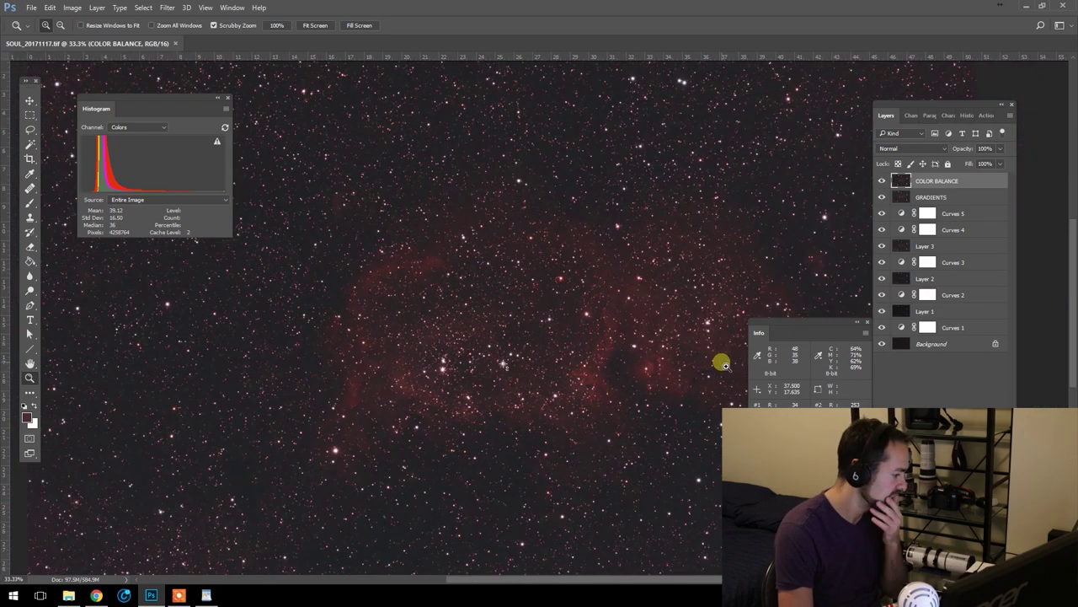
left_click(588, 380, "alt")
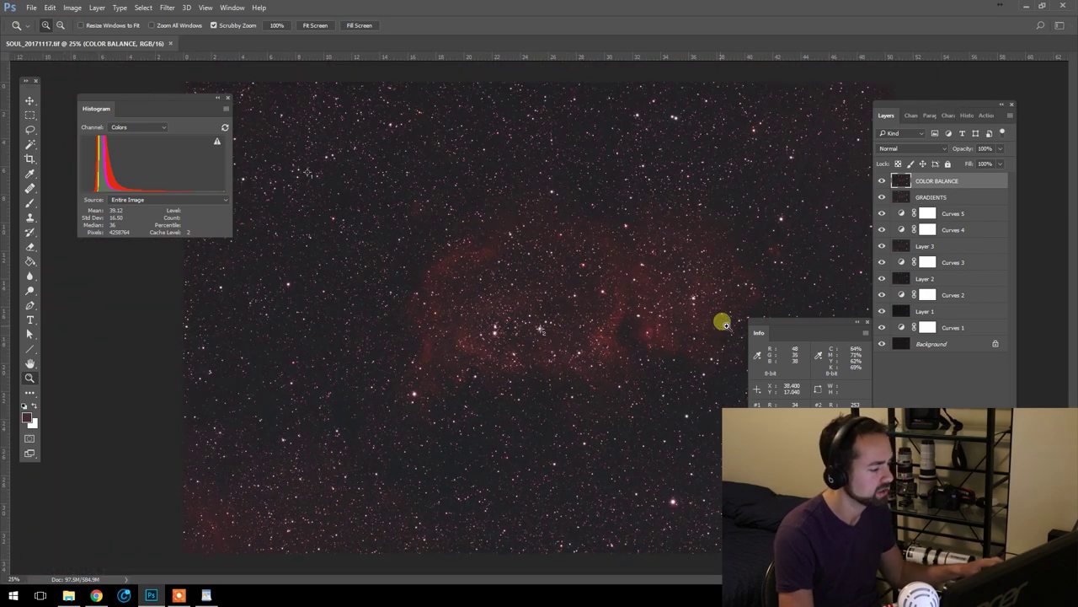
left_click(621, 380)
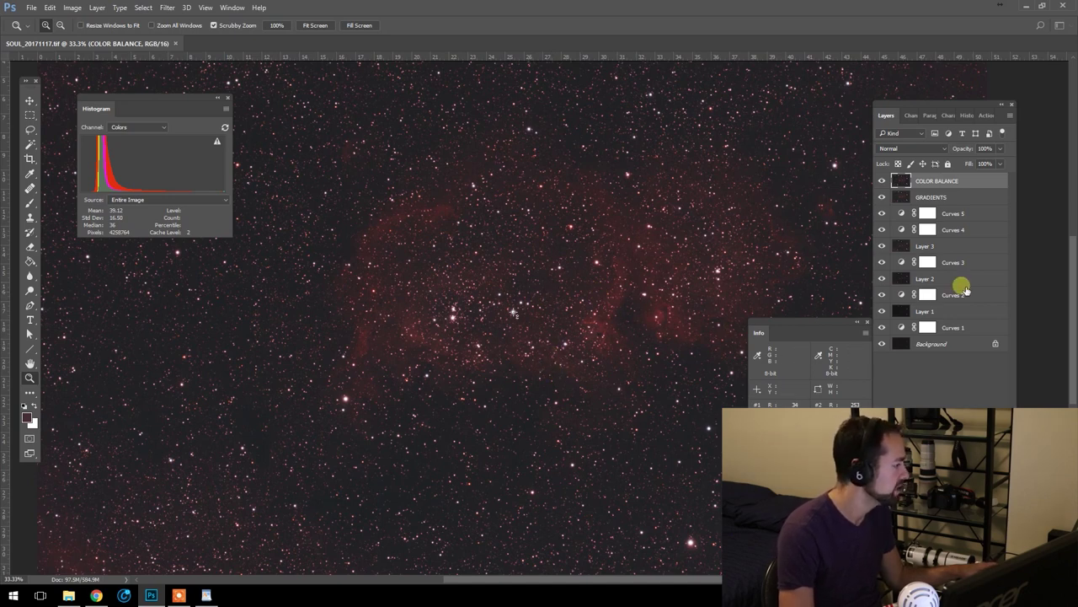
left_click_drag(789, 321, 790, 375)
left_click(144, 7)
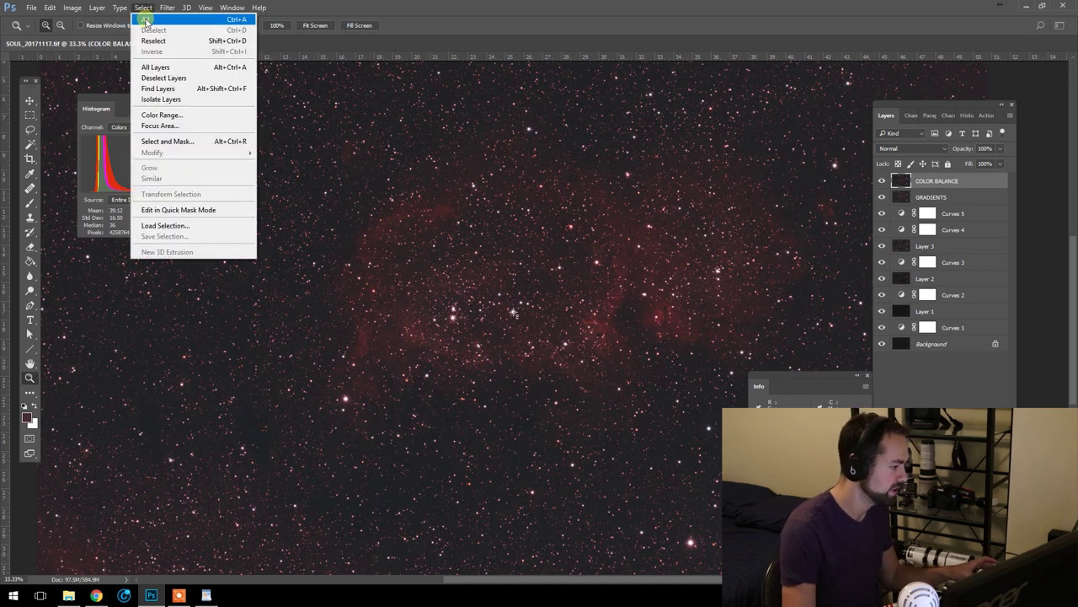
- Use Color Range with Sampled Colors on the red nebula glow, fuzziness lowered to about 98
left_click(958, 183)
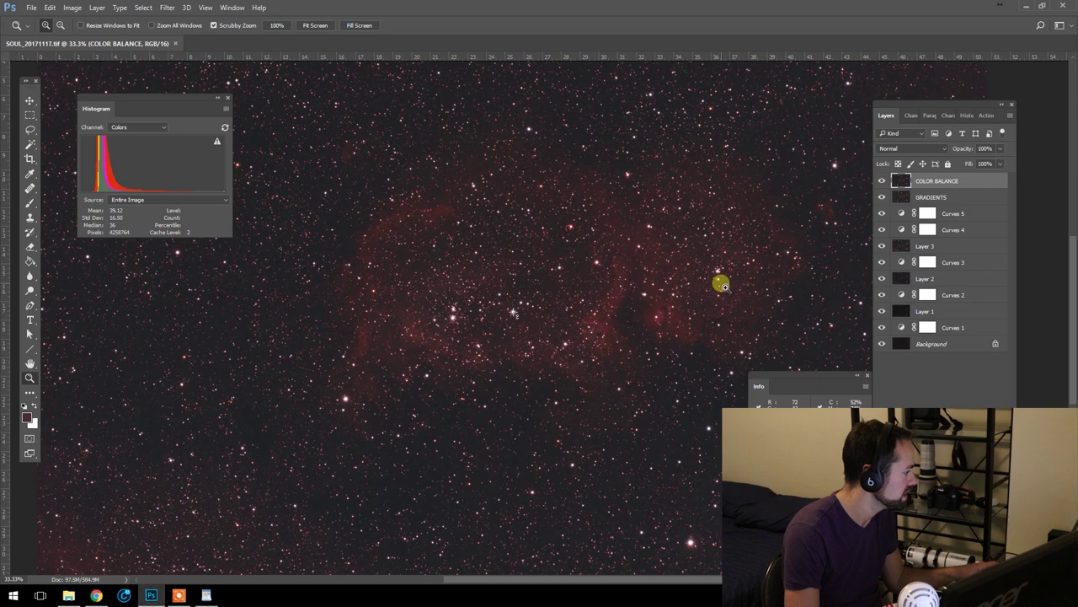
left_click(147, 11)
left_click(180, 113)
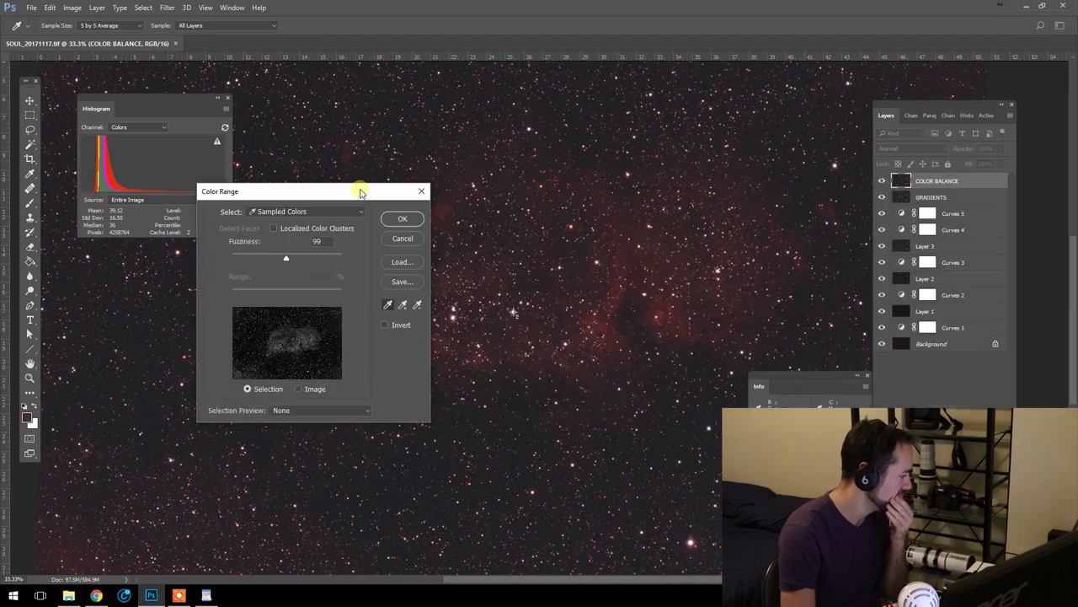
left_click_drag(362, 188, 293, 264)
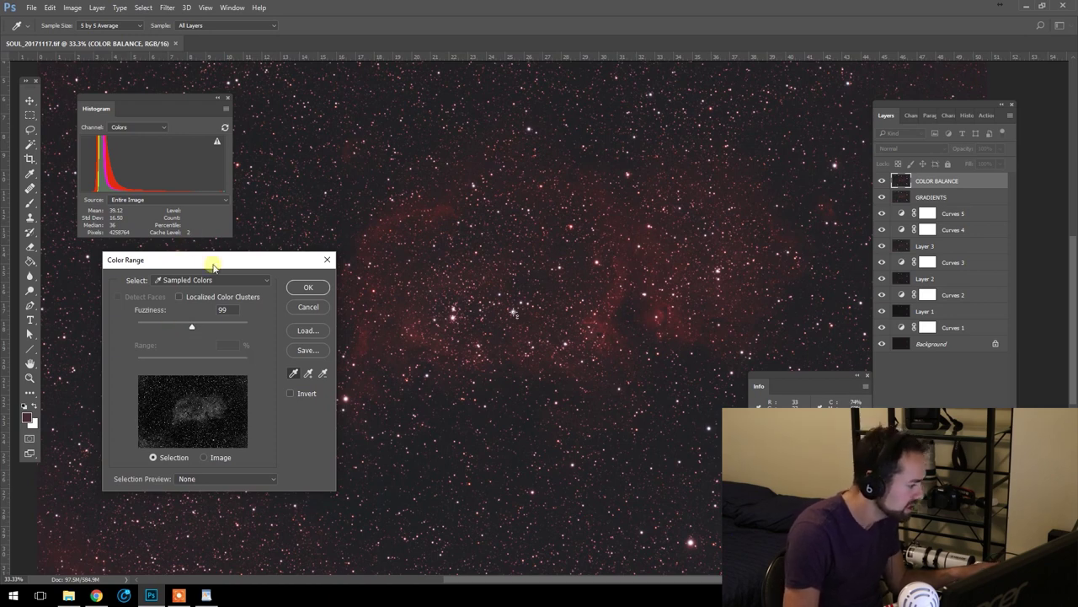
left_click(217, 280)
left_click(221, 291)
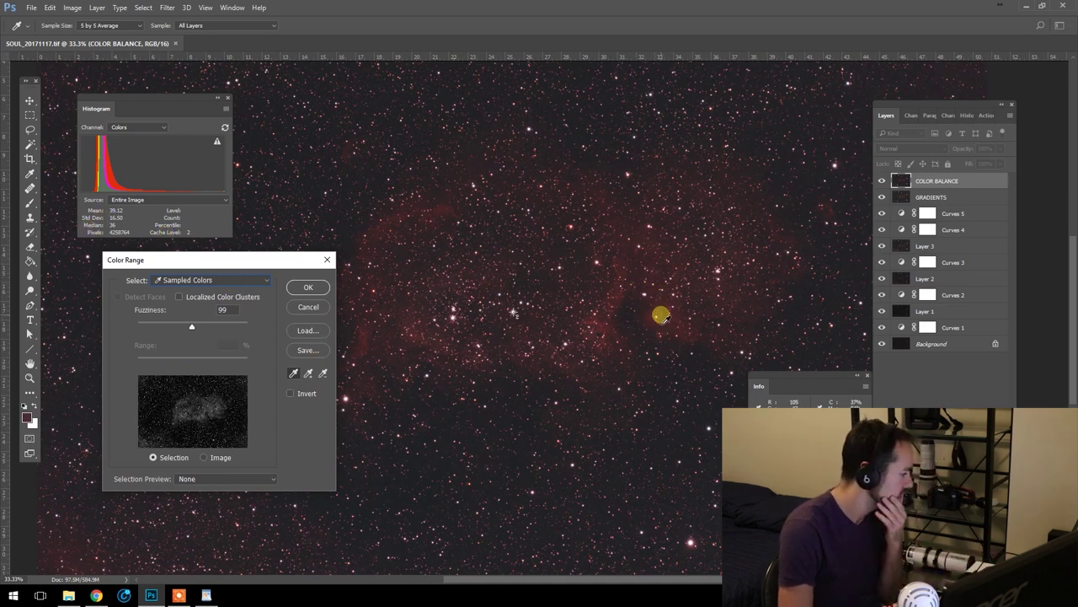
left_click(661, 316)
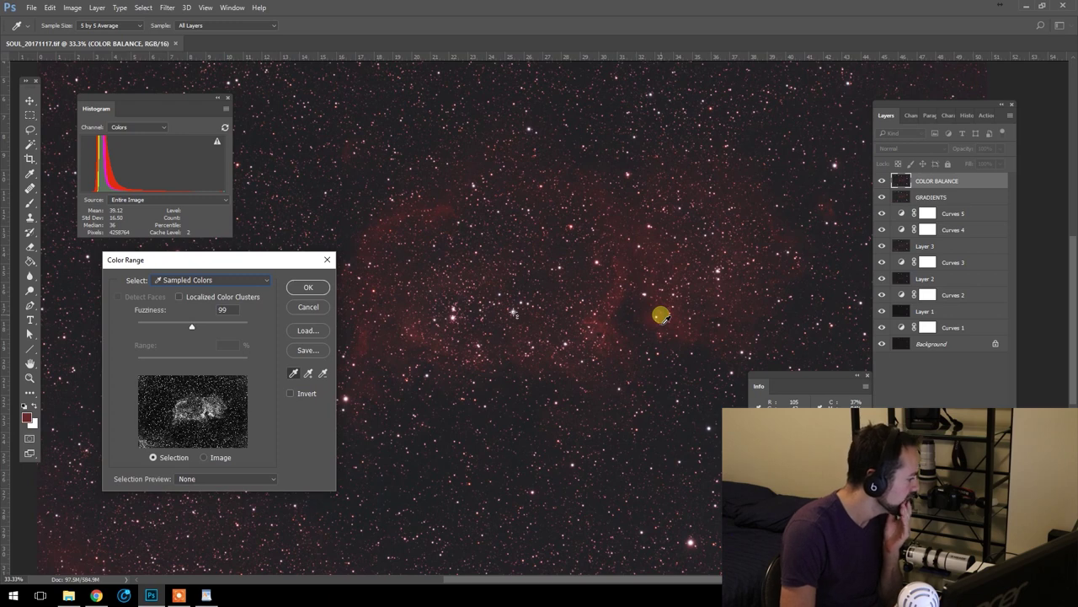
mouse_move(189, 329)
left_mouse_down()
mouse_move(177, 325)
mouse_move(203, 323)
mouse_move(168, 323)
mouse_move(192, 326)
left_mouse_up()
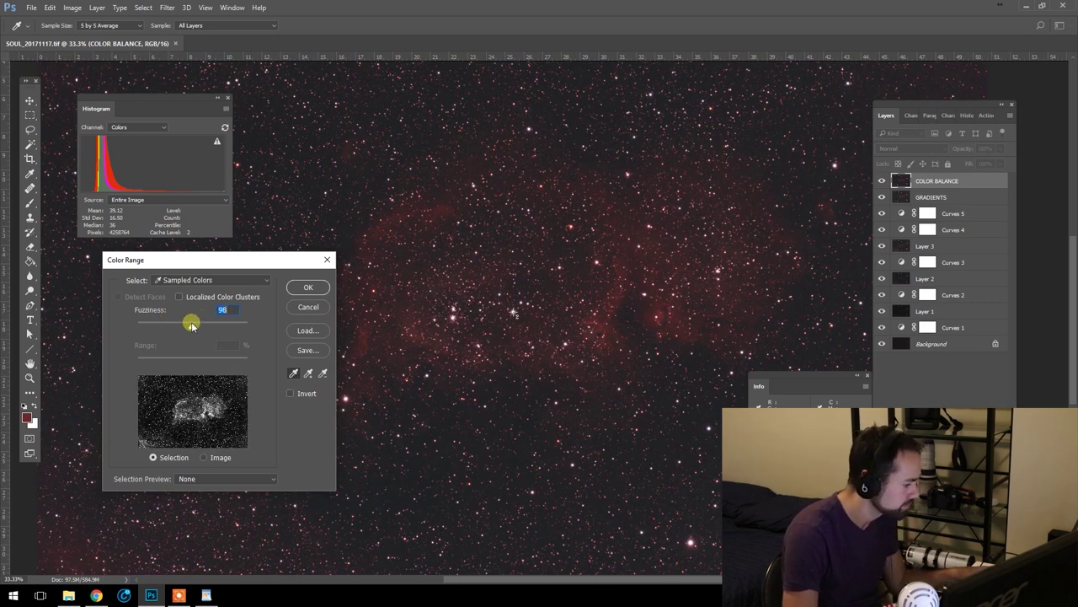
left_click(308, 287)
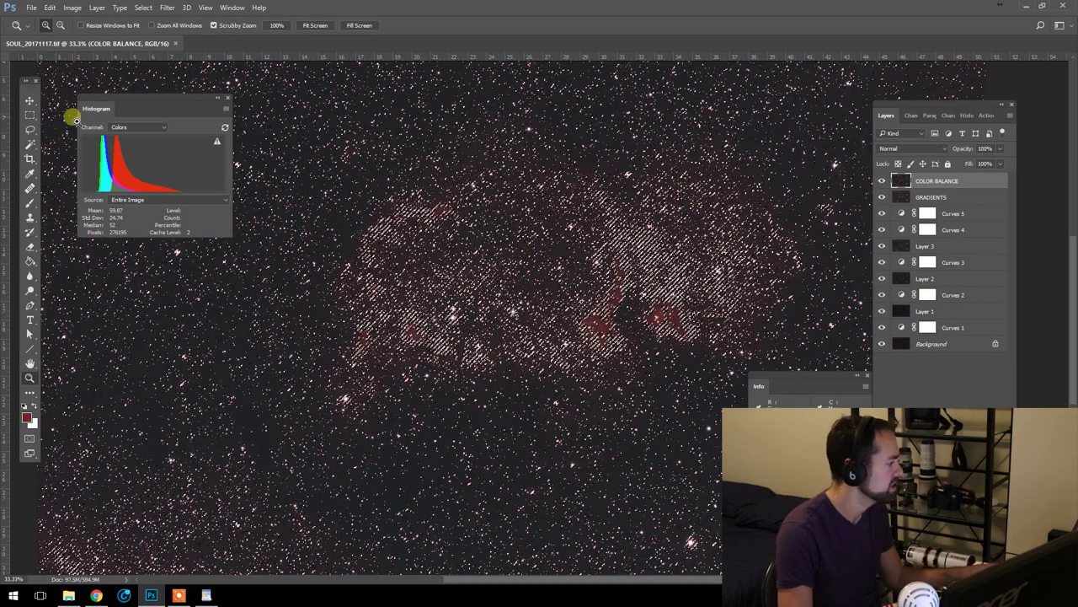
left_click(30, 113)
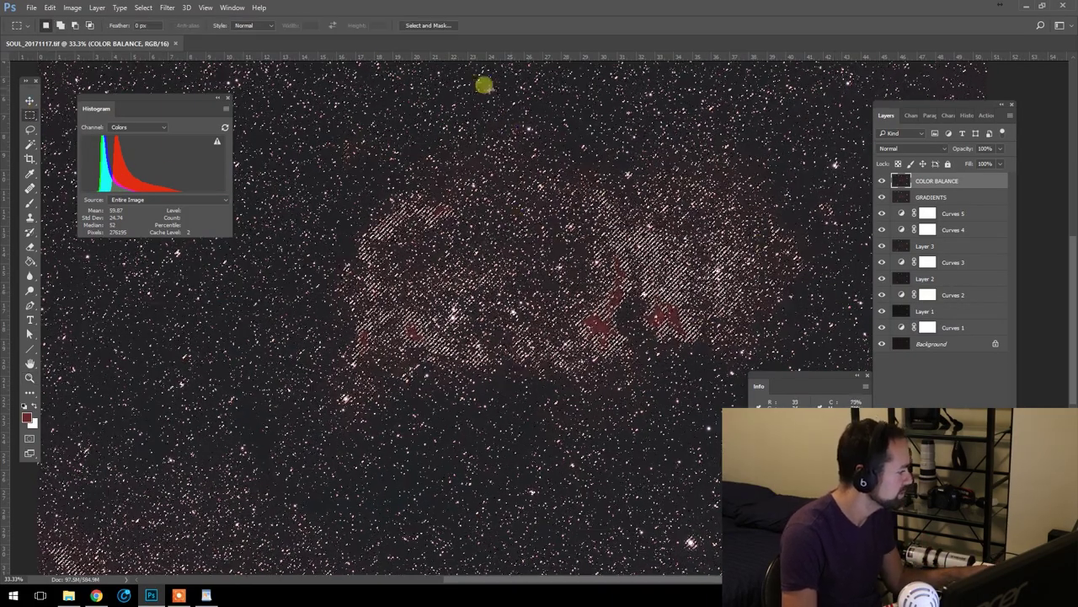
- Add a new Hue/Saturation 1 adjustment layer from the Layer menu
left_click(96, 8)
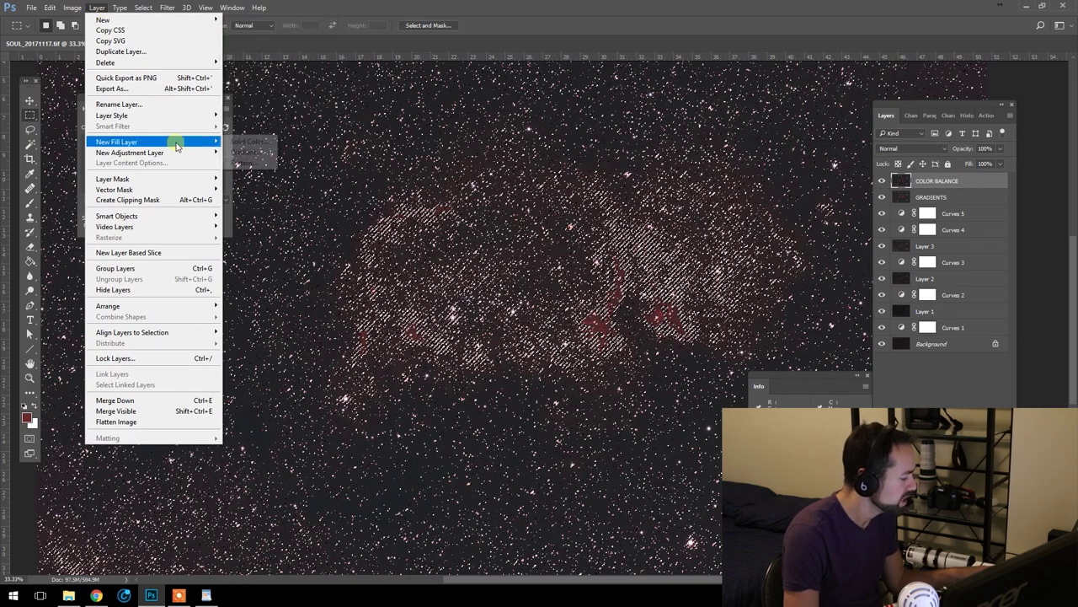
mouse_move(180, 152)
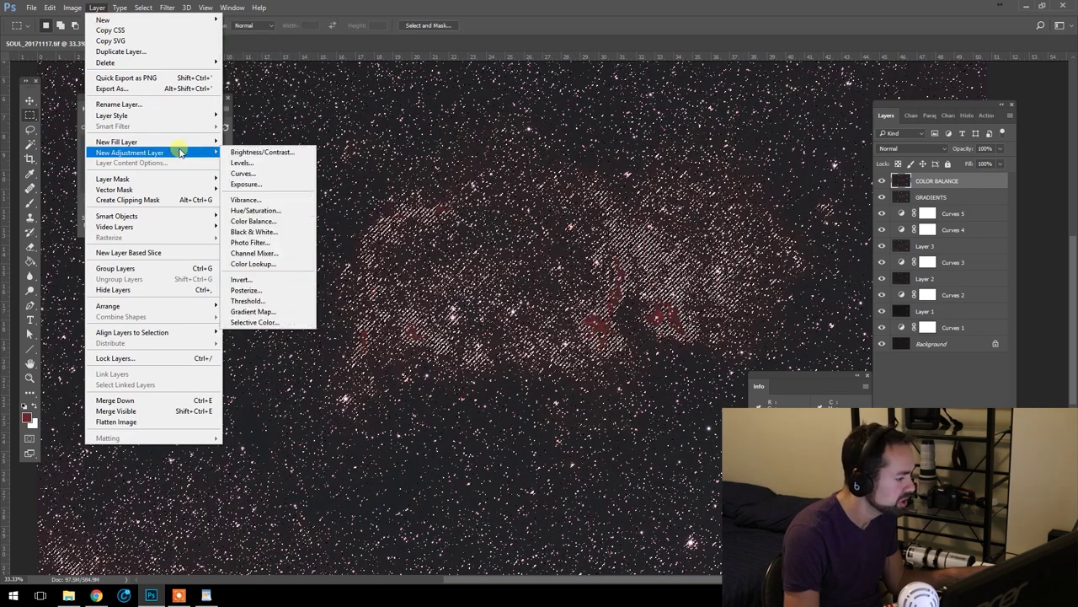
left_click(284, 210)
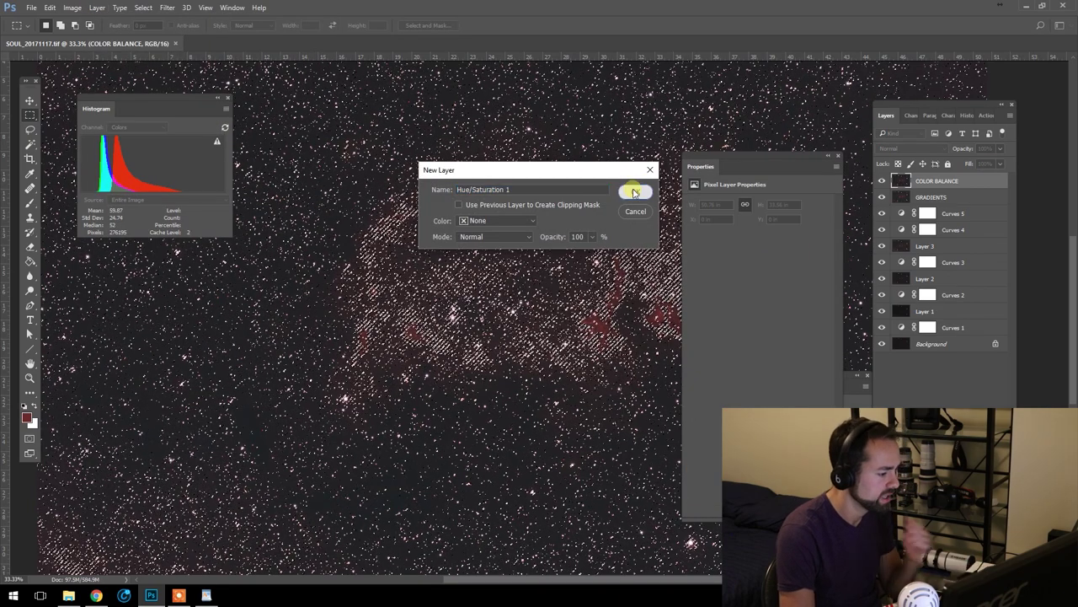
left_click(636, 191)
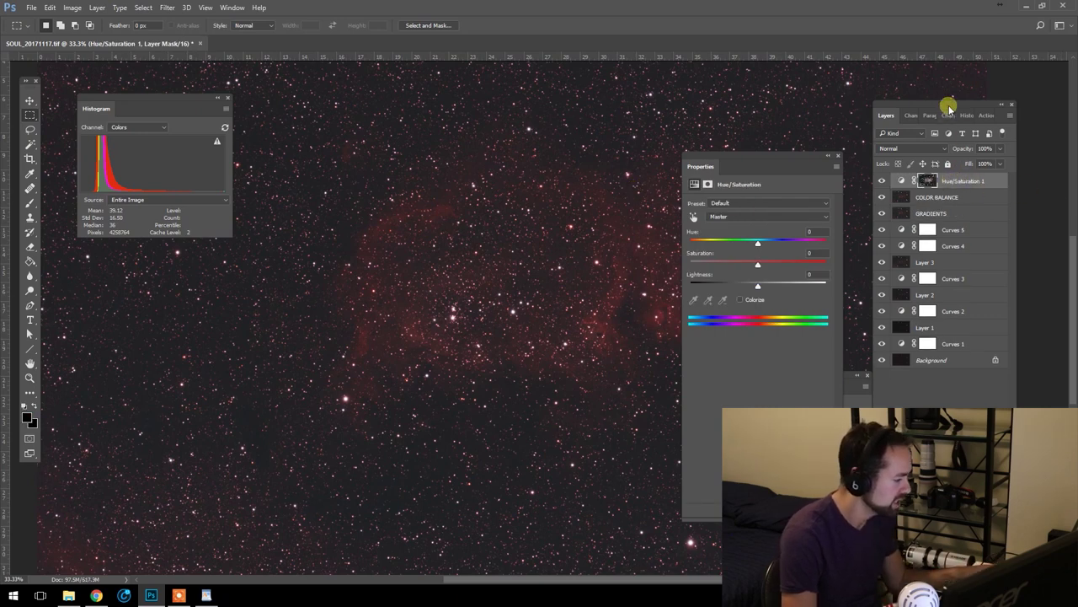
- Set the Hue/Saturation Saturation to +9 and close the Properties panel
mouse_move(949, 107)
left_mouse_down()
mouse_move(917, 106)
mouse_move(959, 105)
left_mouse_up()
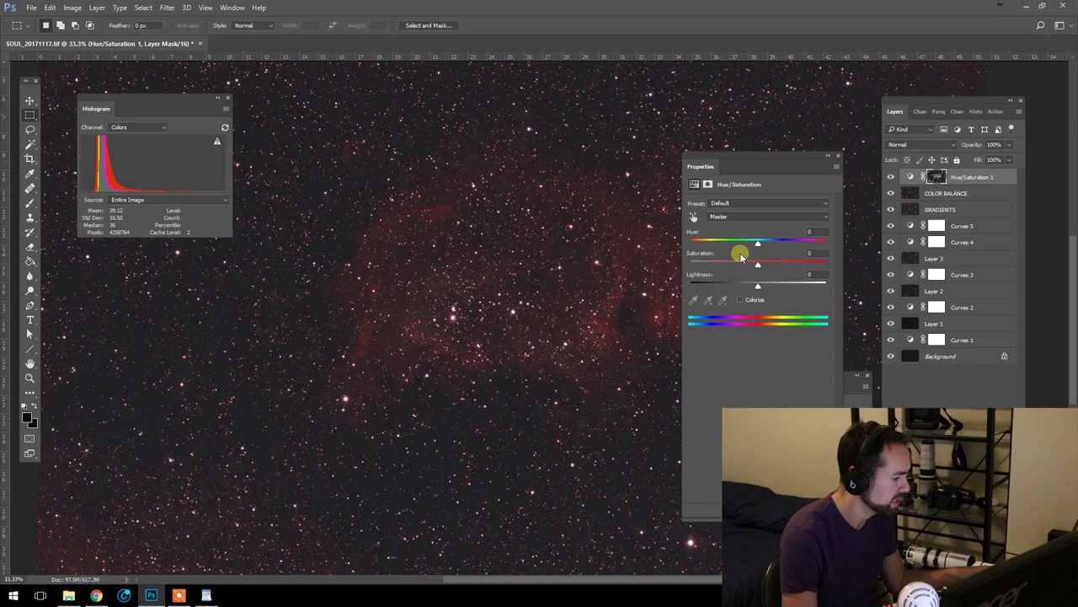
mouse_move(768, 268)
left_mouse_down()
mouse_move(819, 262)
mouse_move(761, 262)
mouse_move(782, 264)
left_mouse_up()
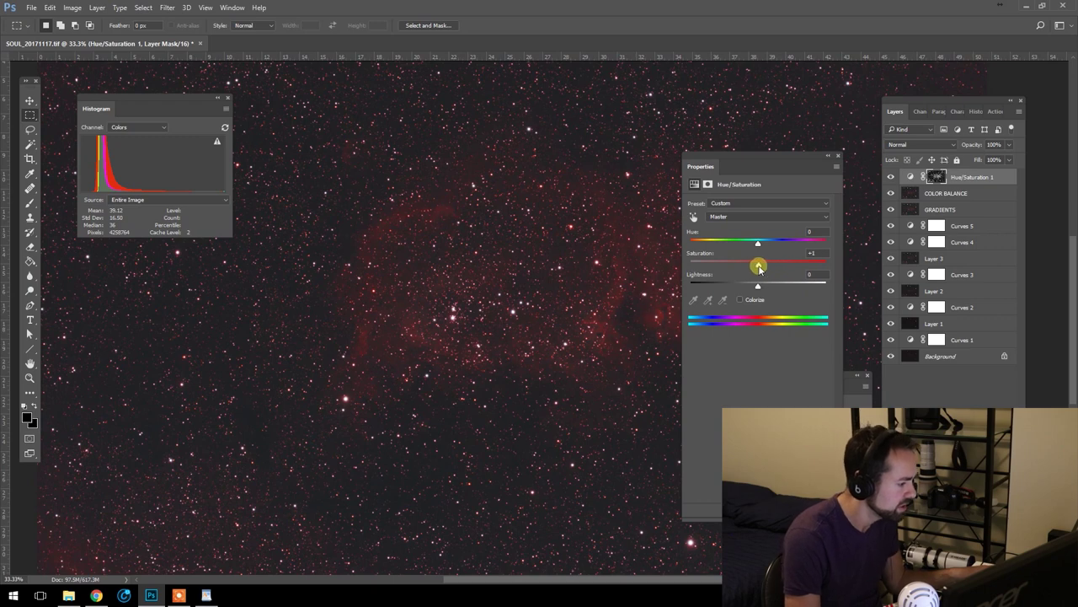
left_click_drag(782, 158, 812, 90)
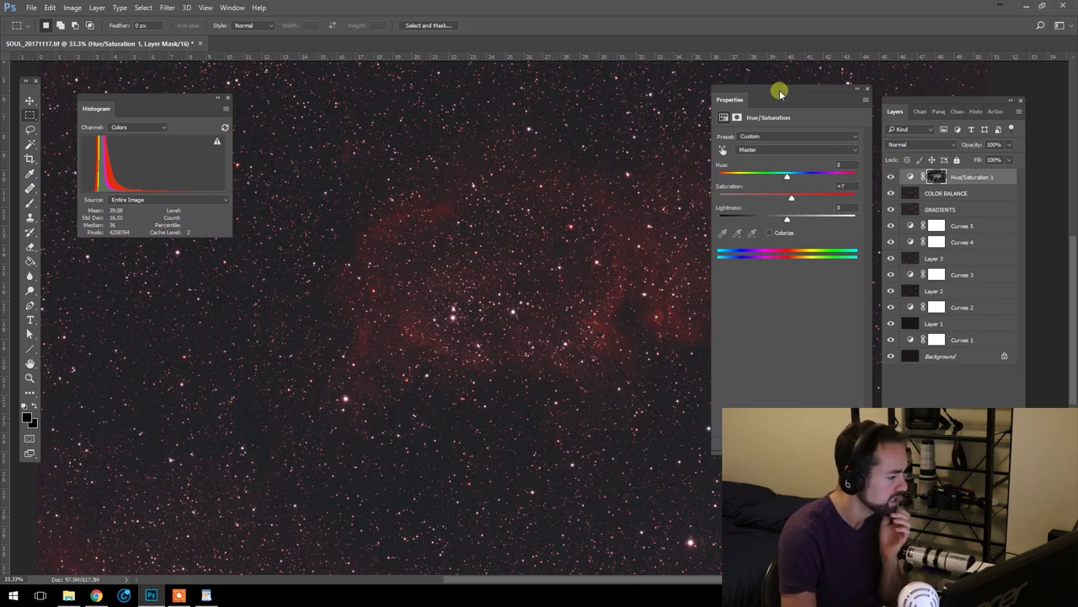
left_click_drag(780, 92, 810, 84)
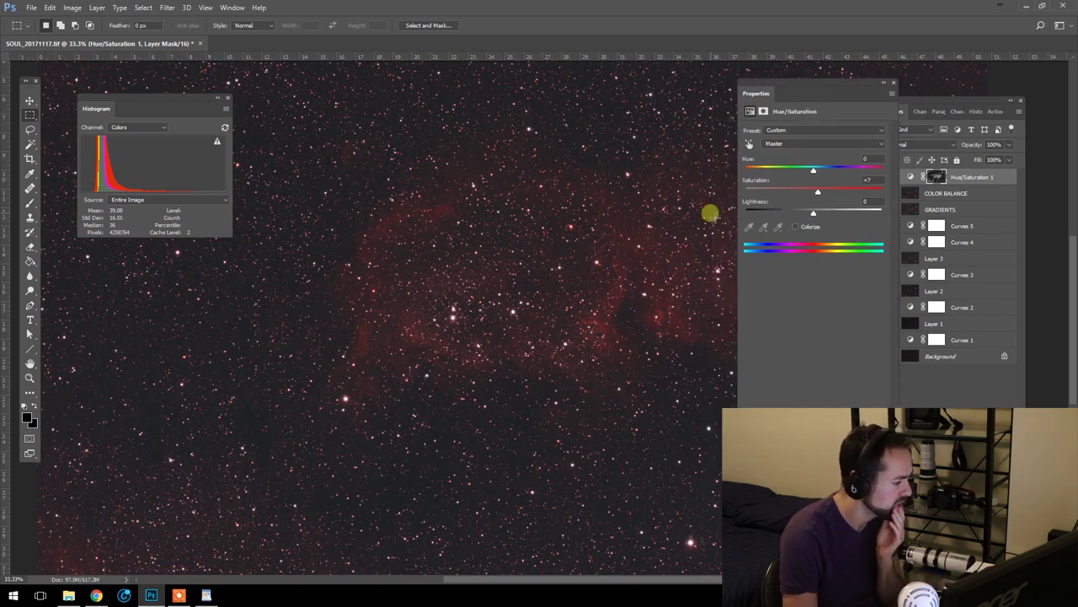
left_click_drag(820, 197, 820, 192)
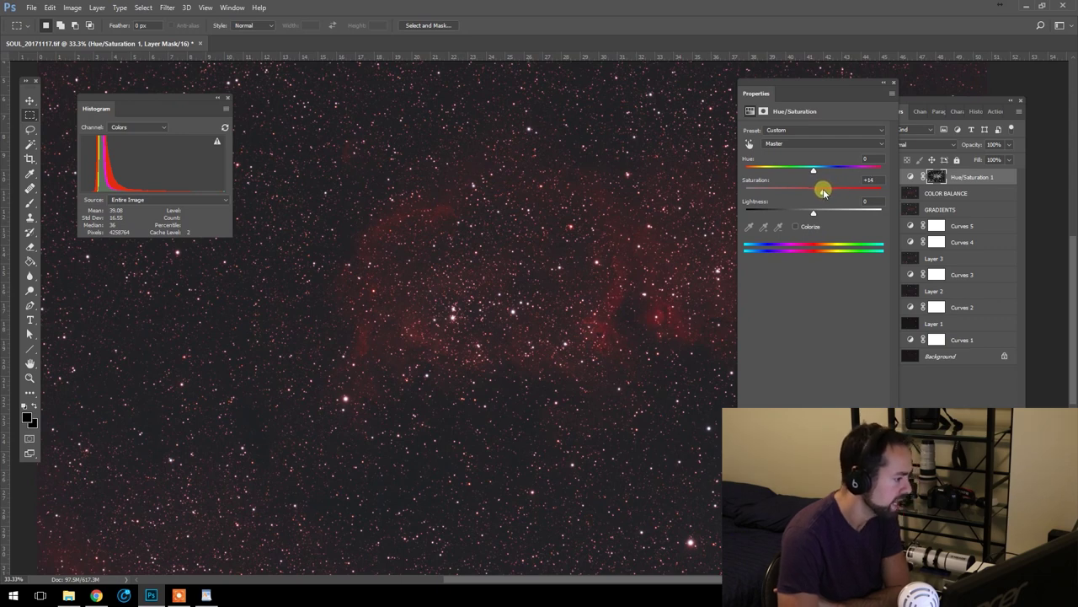
left_click_drag(821, 192, 819, 190)
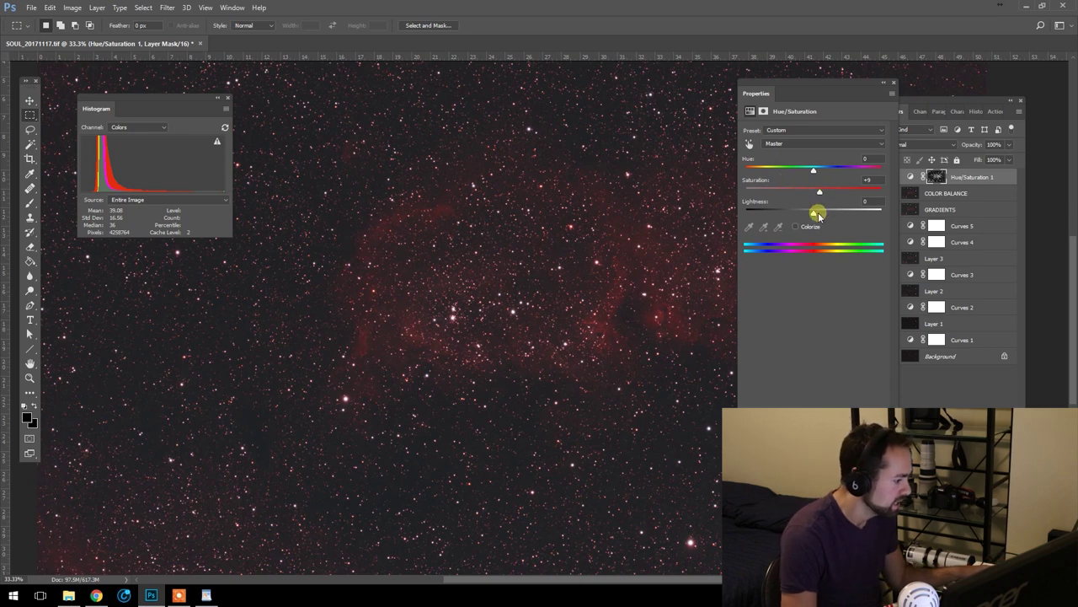
left_click(896, 80)
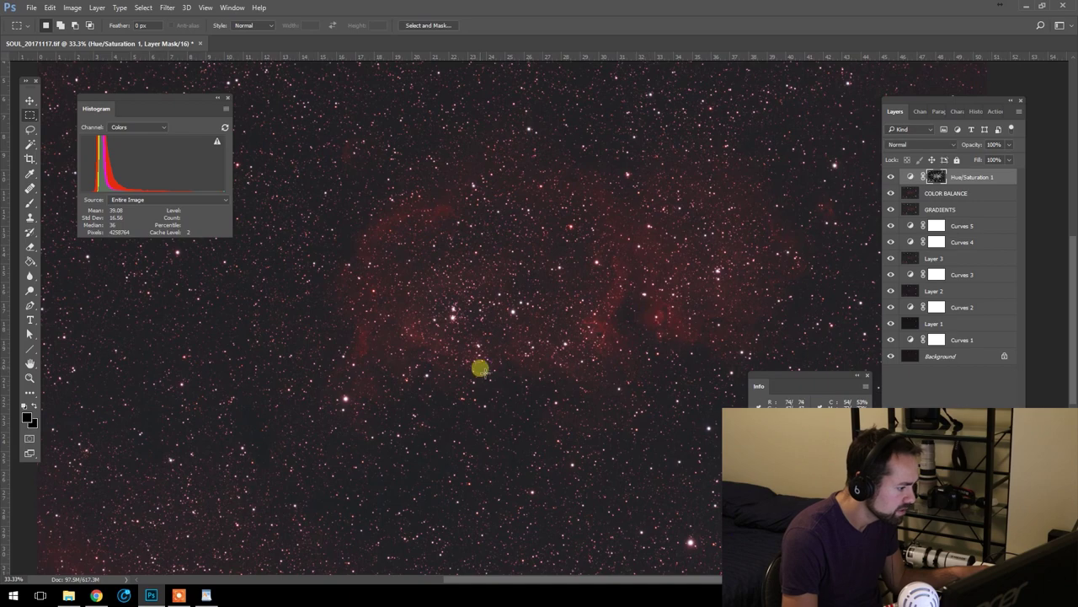
- Zoom in on the nebula centre, then back out to check the saturation boost
left_click(30, 381)
left_click(630, 363)
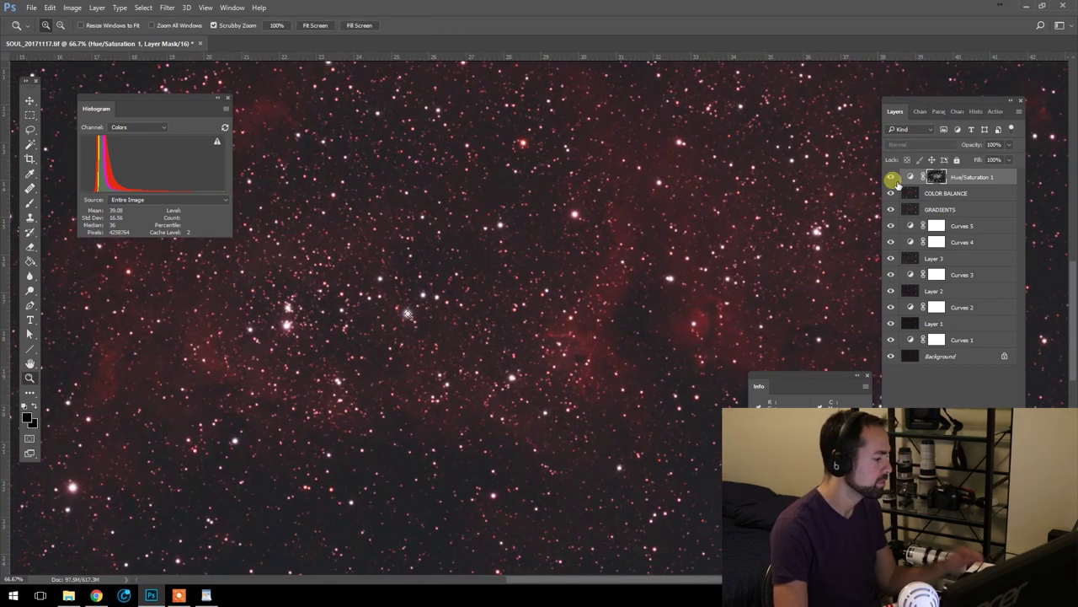
left_click(545, 271, "alt")
left_click(573, 272, "alt")
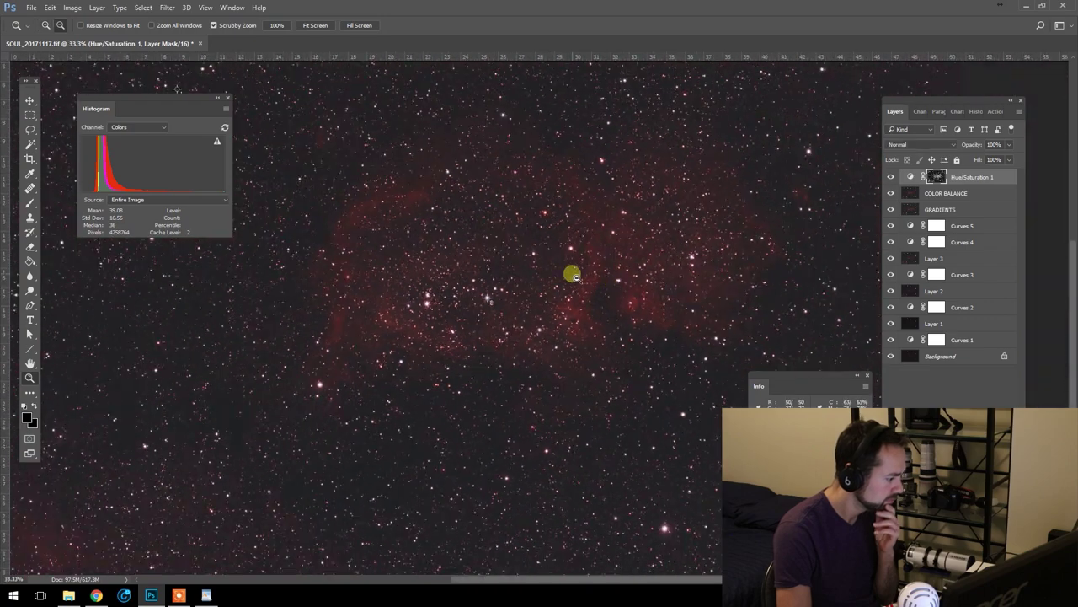
left_click(573, 272, "alt")
left_click(891, 177)
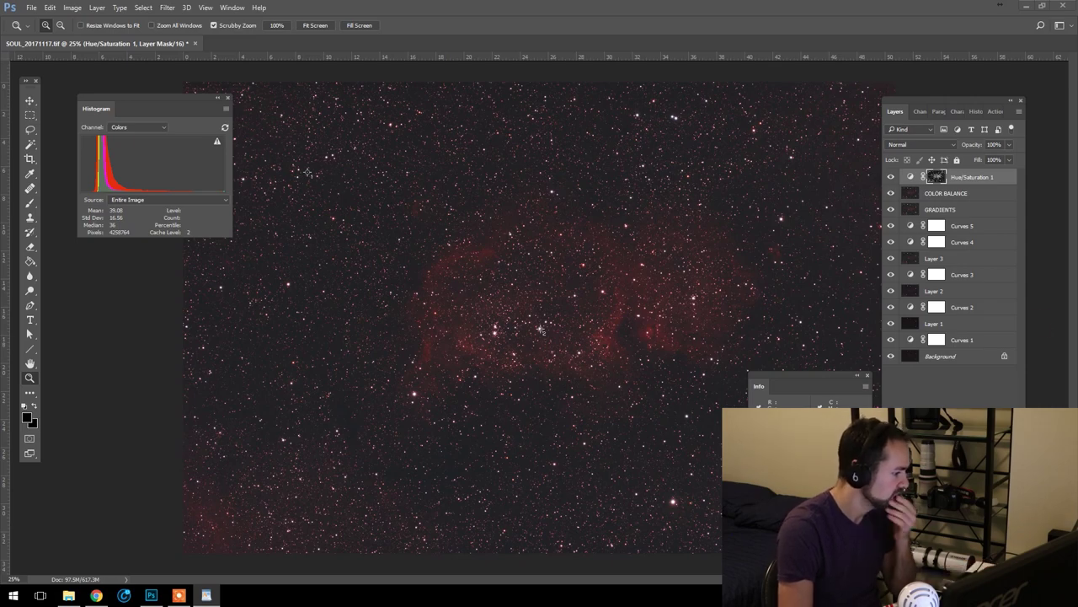
- At 33.3% zoom, Color Range-select the red nebula by sampling it, with Fuzziness 51
left_click_drag(575, 340, 607, 324)
left_click(606, 324)
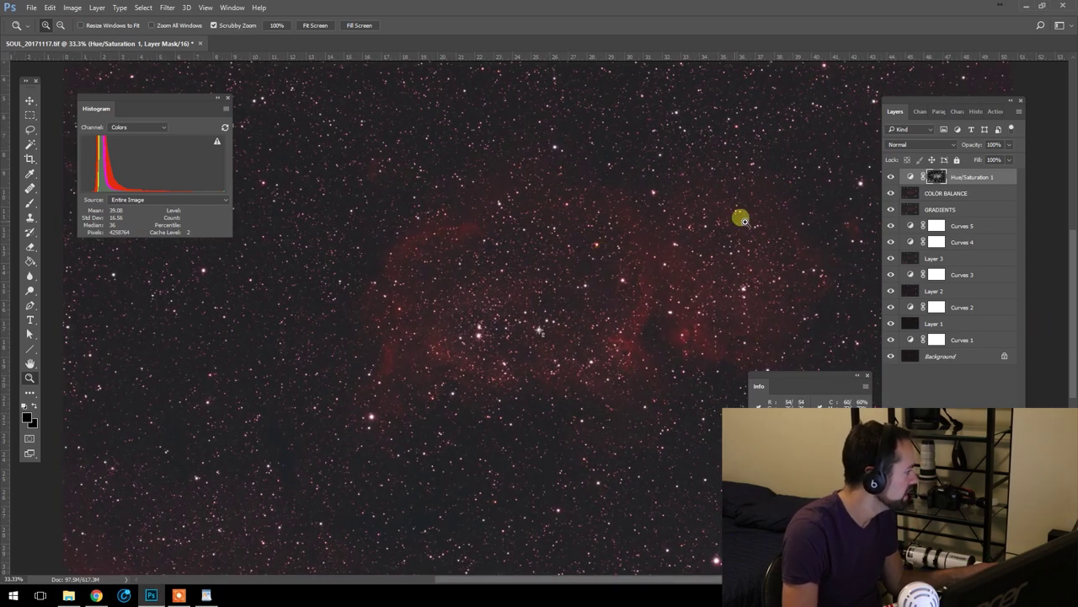
left_click(80, 7)
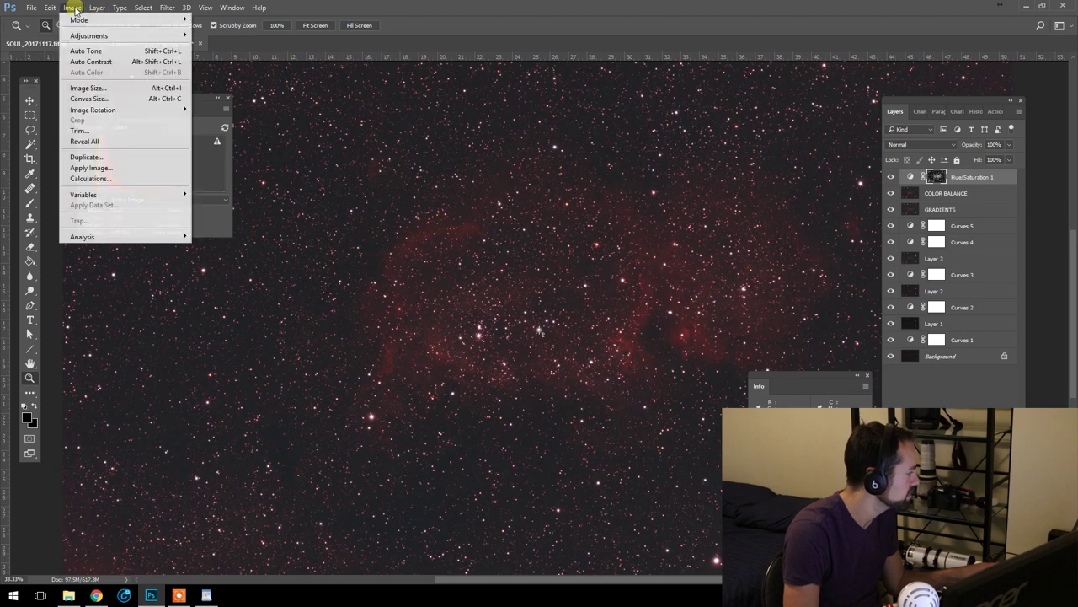
mouse_move(108, 35)
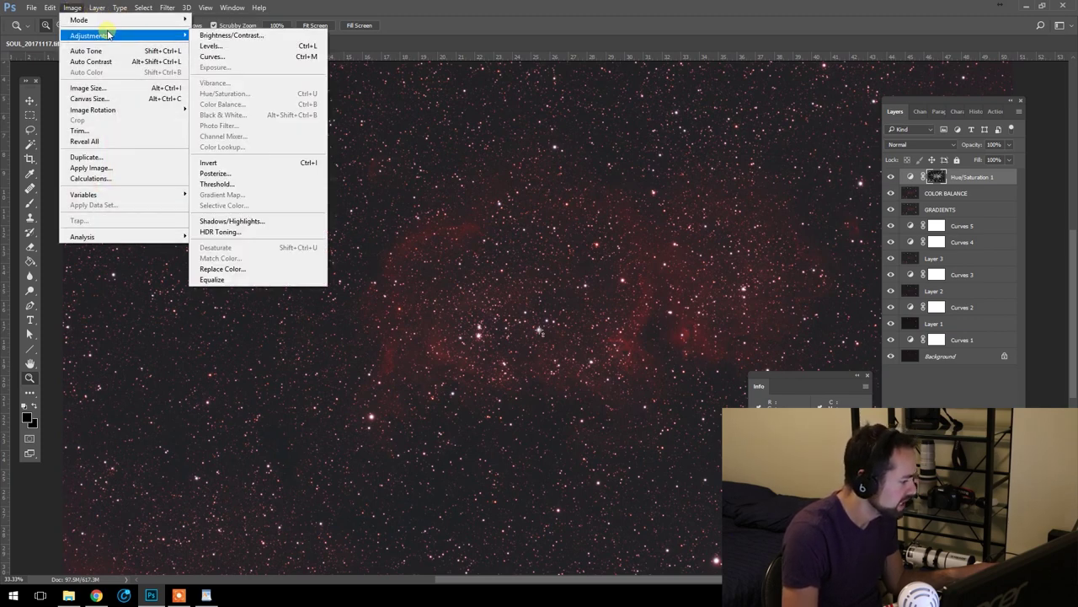
key("Escape")
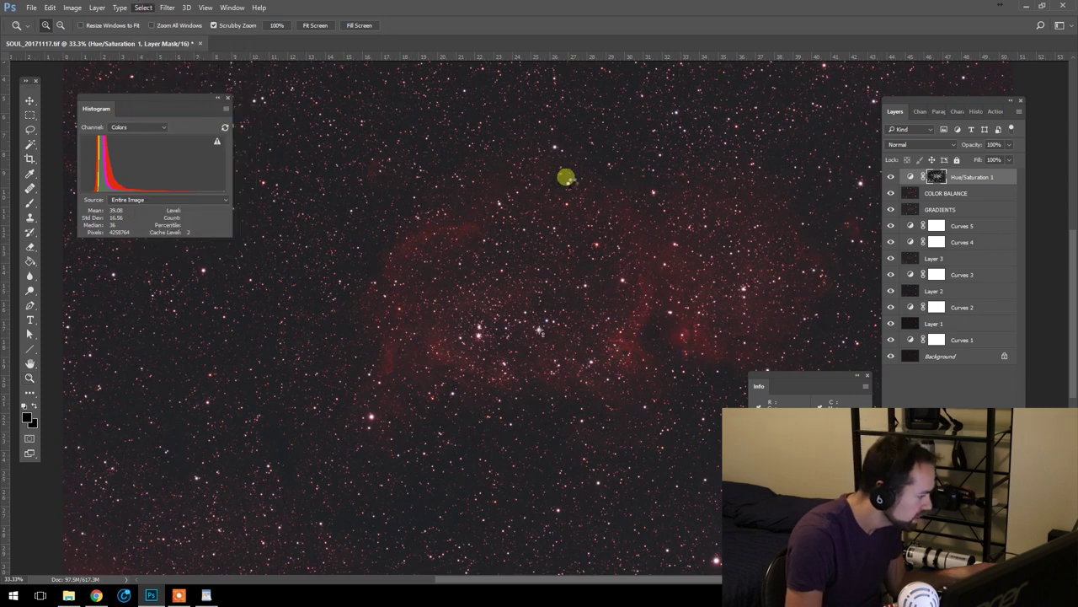
key("Down")
key("c")
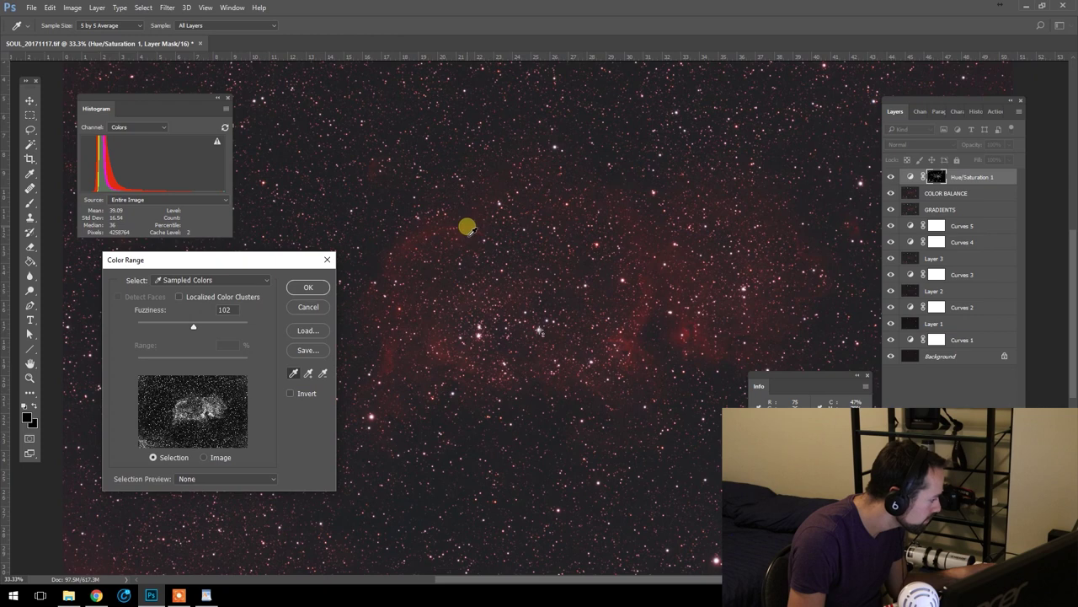
left_click(467, 228)
left_click_drag(193, 326, 162, 327)
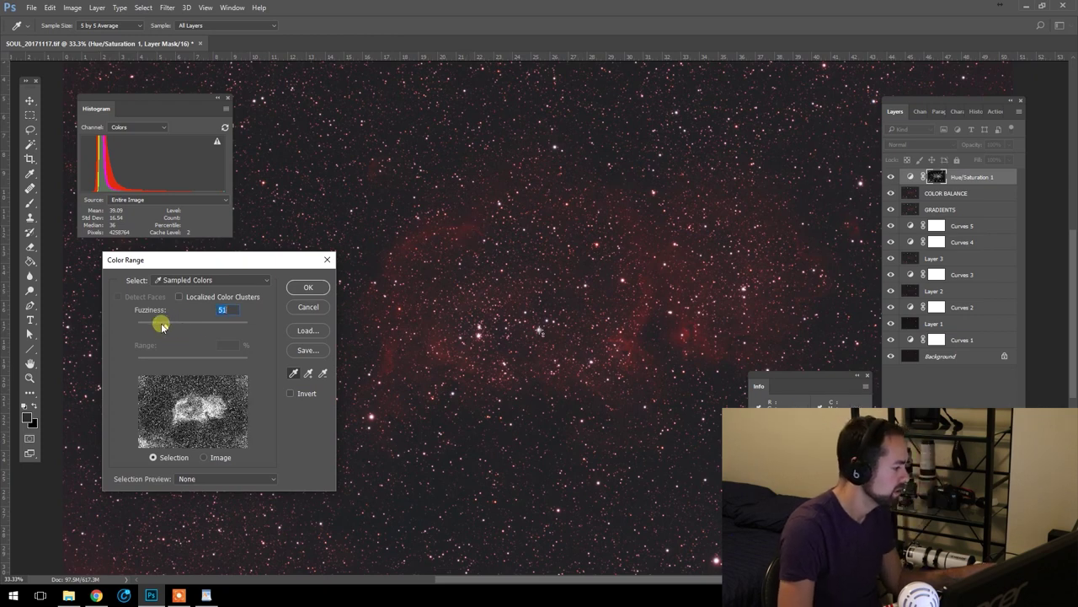
left_click(307, 286)
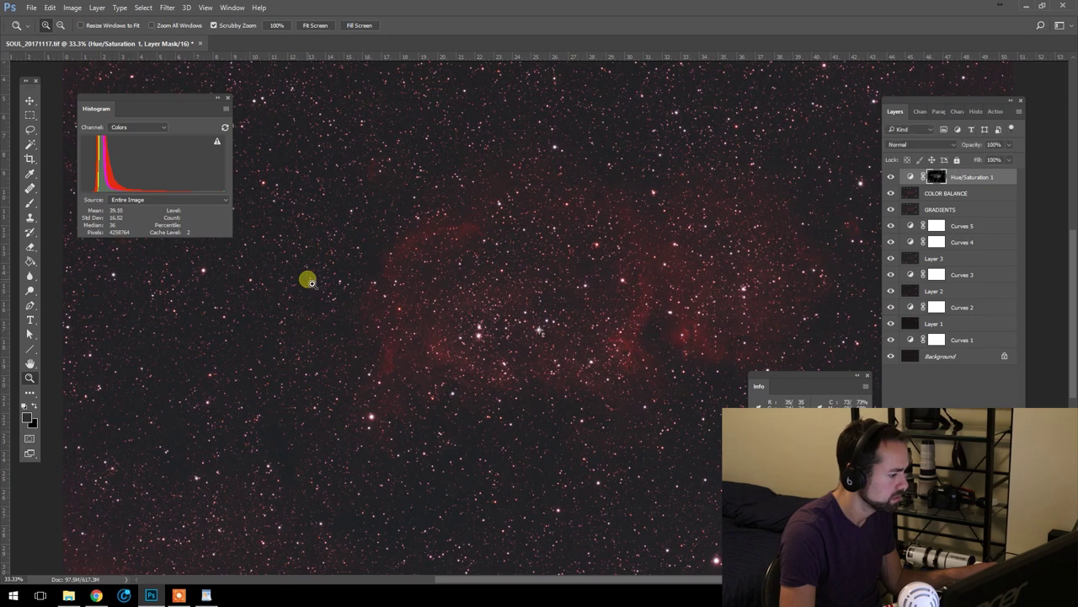
- Above Hue/Saturation 1, create Layer 4 and stamp the visible image onto it
left_click(910, 176)
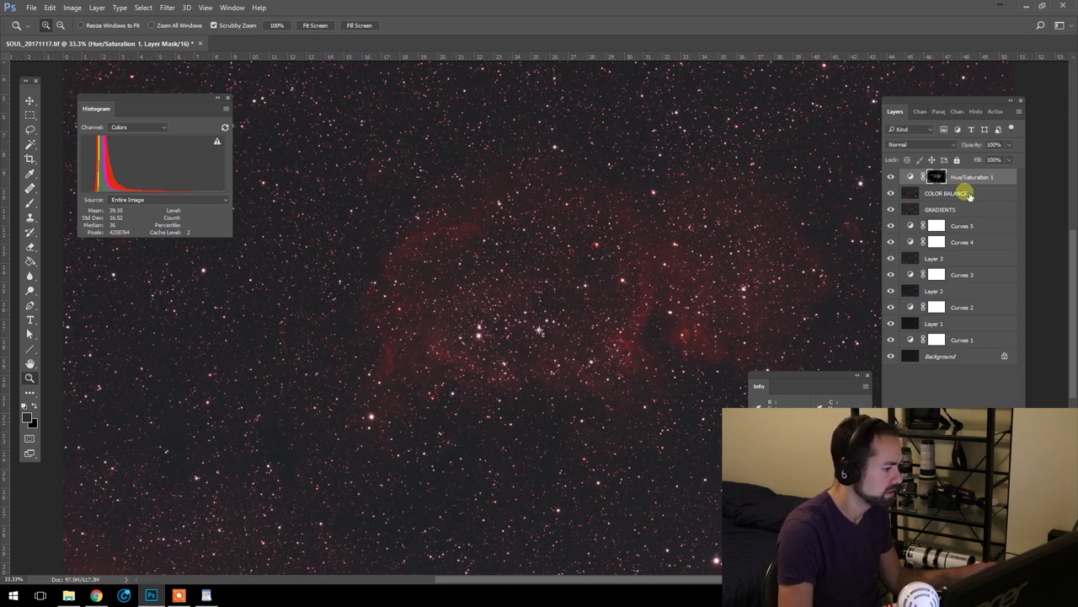
key("m")
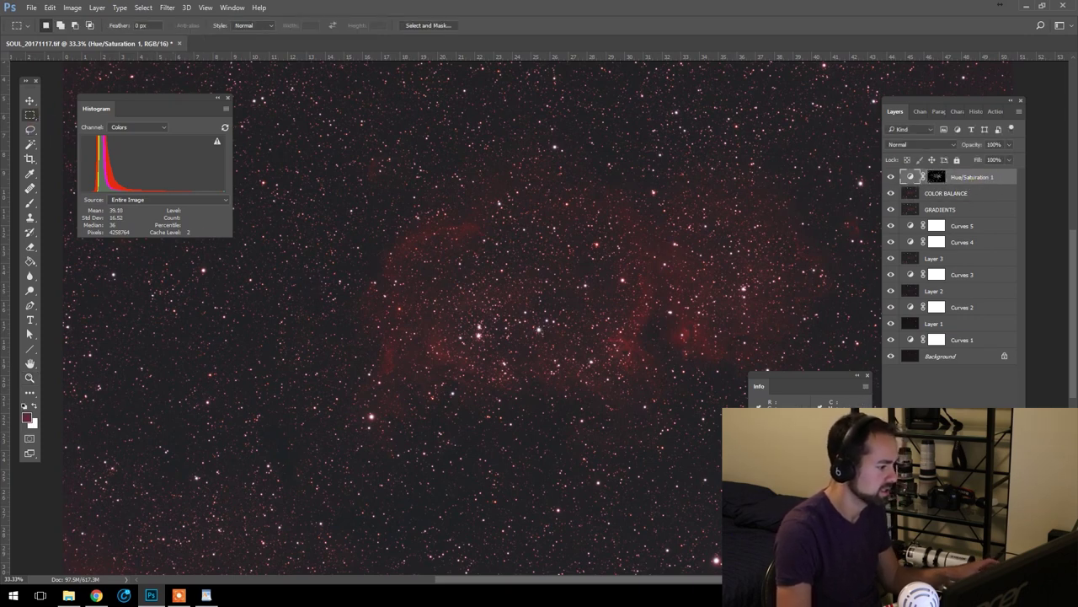
left_click(1001, 191)
left_click(997, 180)
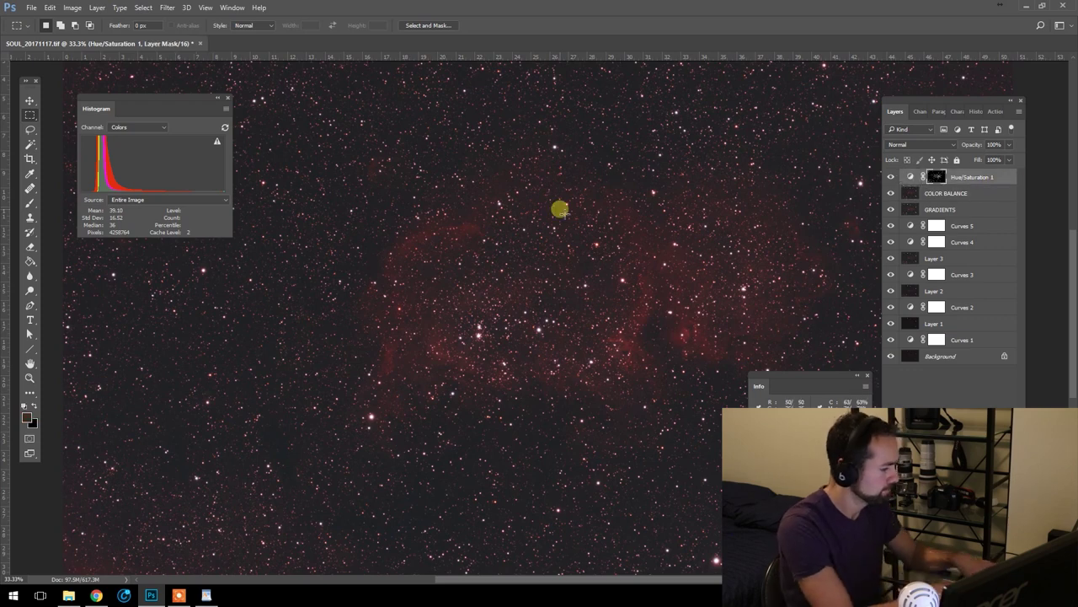
key("ctrl+shift+alt+n")
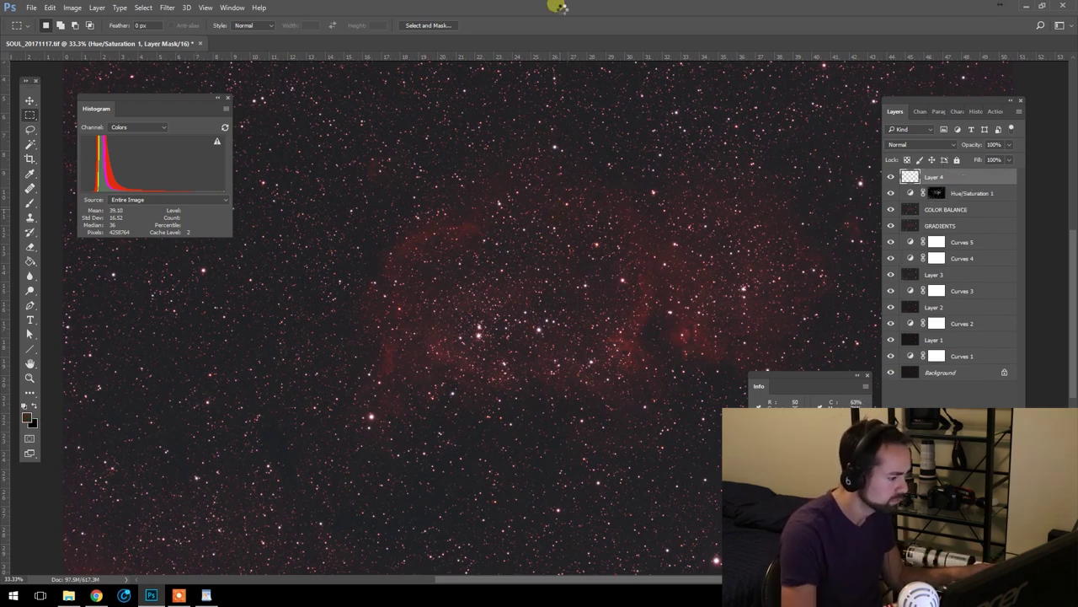
key("ctrl+shift+alt+e")
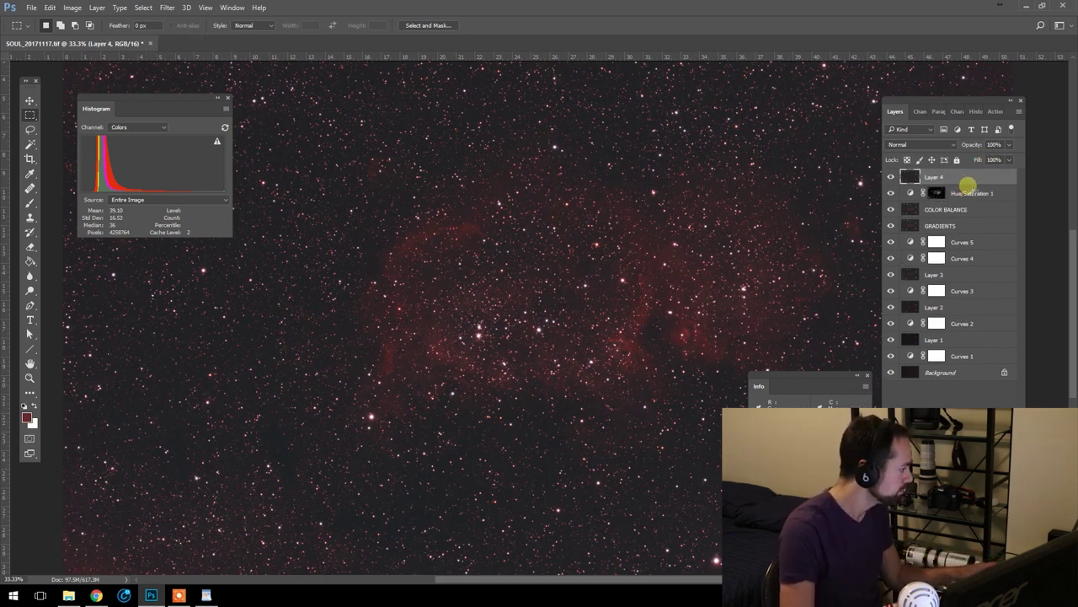
- Reselect the nebula with Color Range in Sampled Colors mode, raising Fuzziness to 43
left_click(143, 8)
left_click(168, 113)
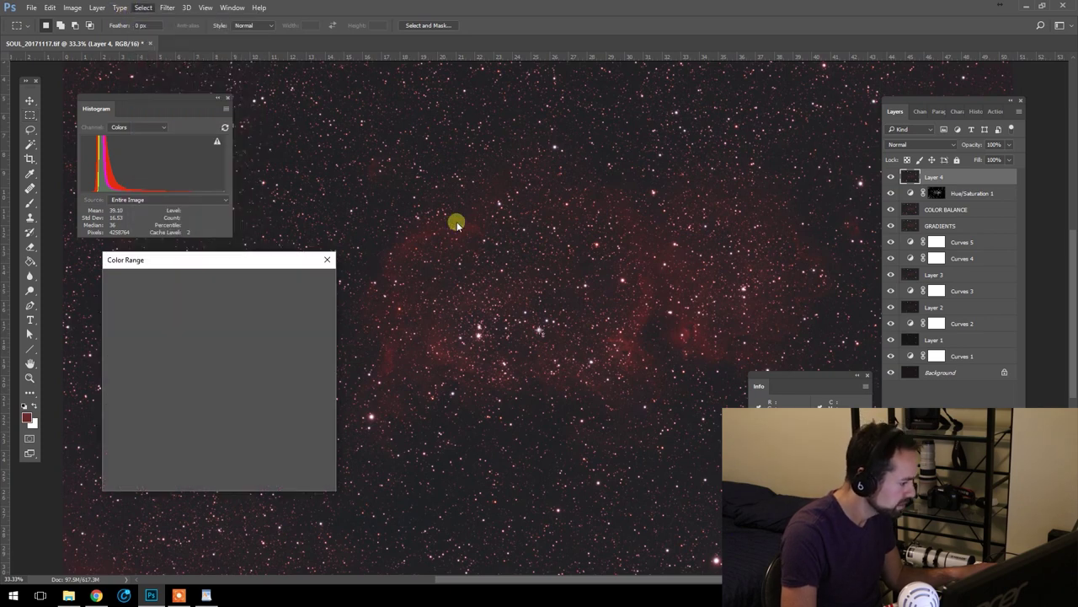
left_click(645, 291)
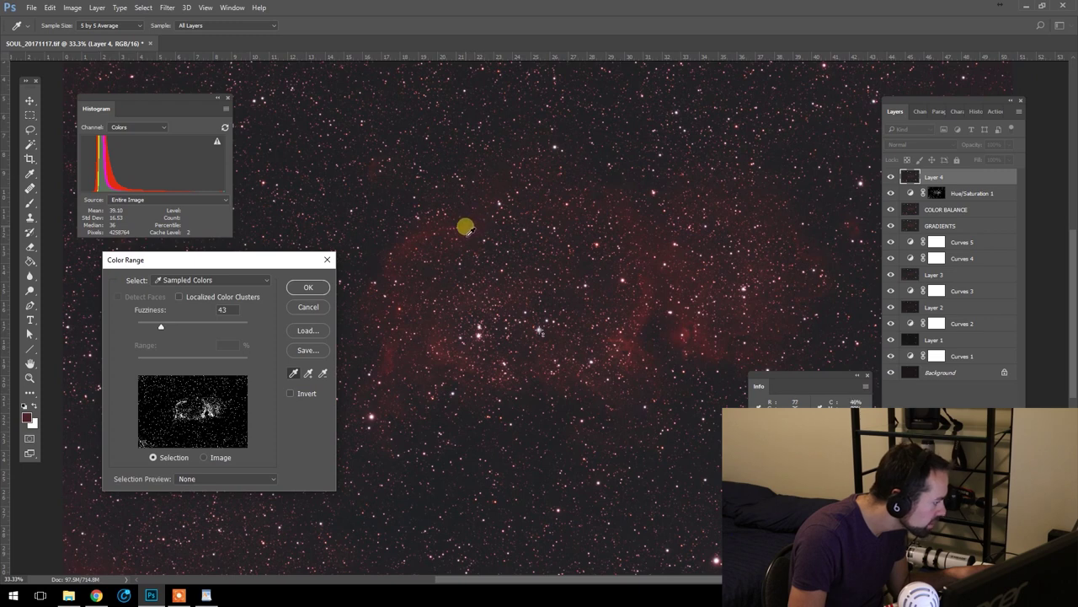
left_click(177, 280)
left_click(181, 282)
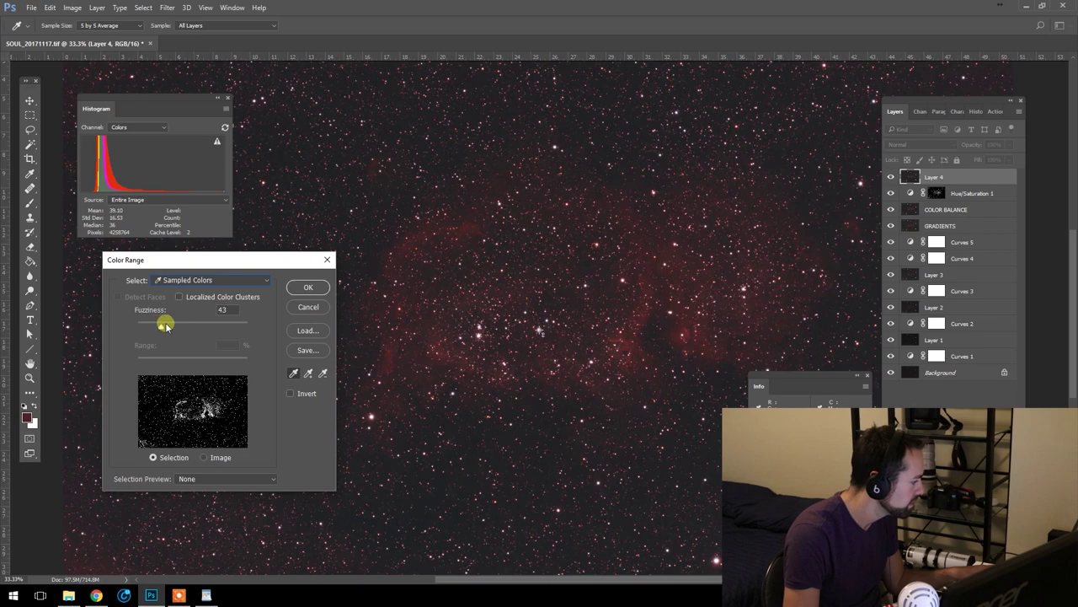
left_click_drag(161, 326, 172, 328)
left_click(308, 287)
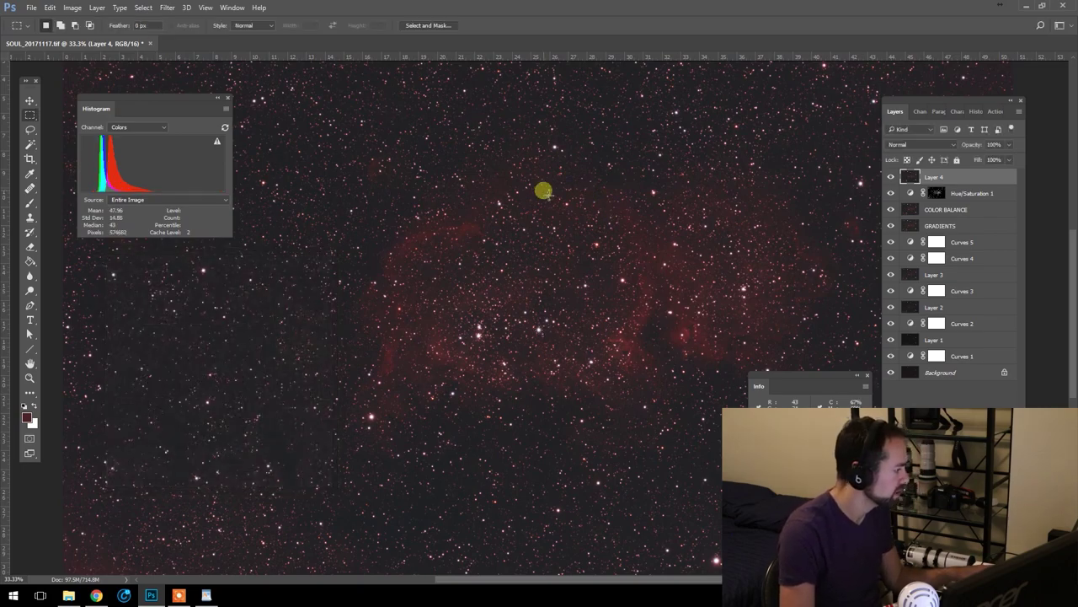
- Start a new Vibrance adjustment layer from the Layer menu
left_click(111, 8)
mouse_move(97, 7)
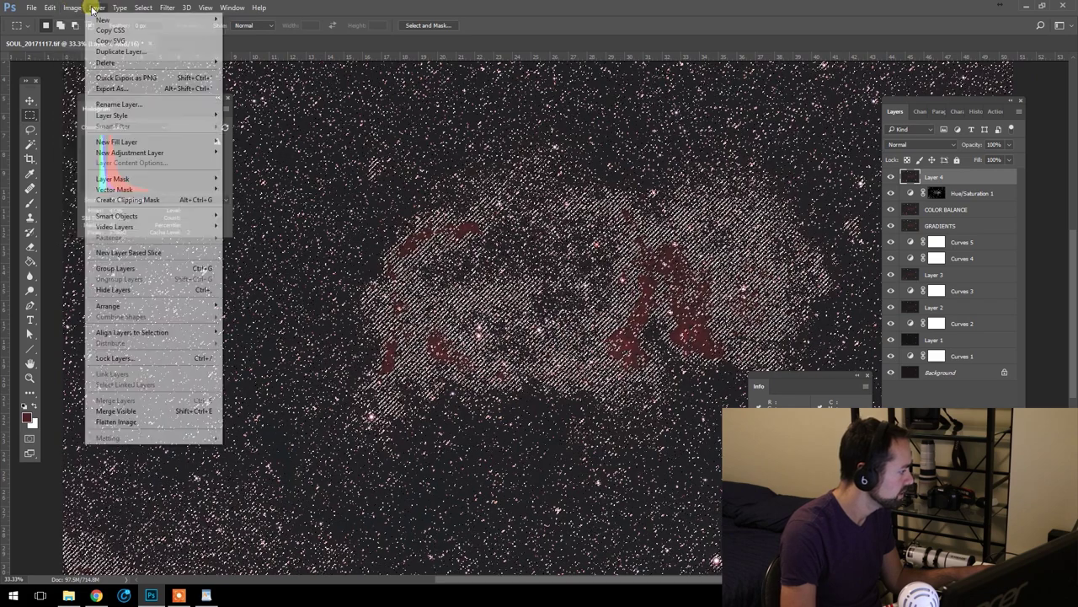
mouse_move(181, 151)
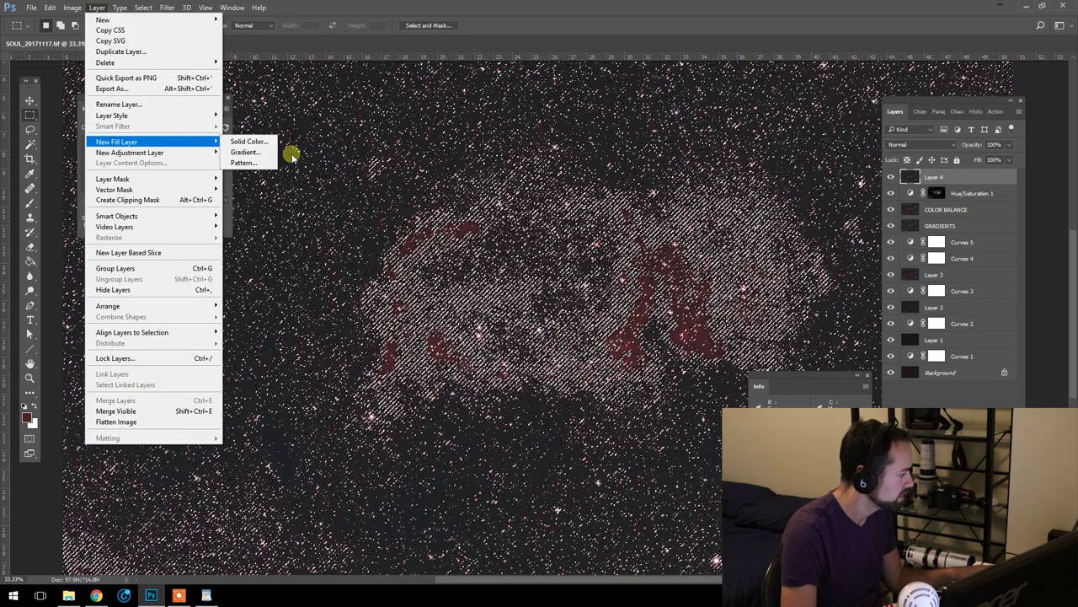
left_click(253, 210)
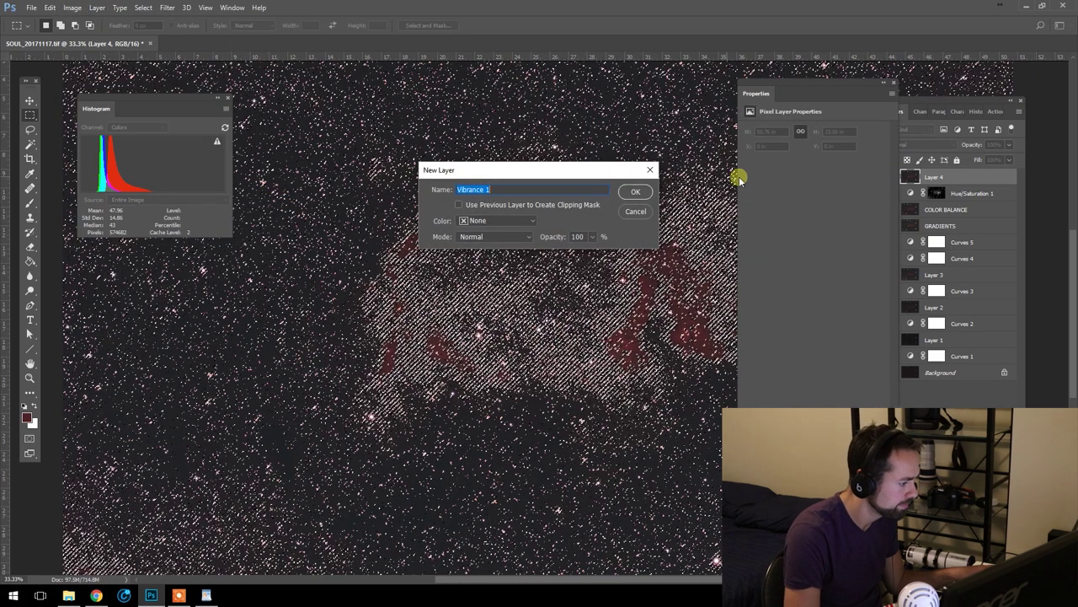
- Create Vibrance 1, set its Vibrance to +5, and close the Properties panel
left_click(633, 190)
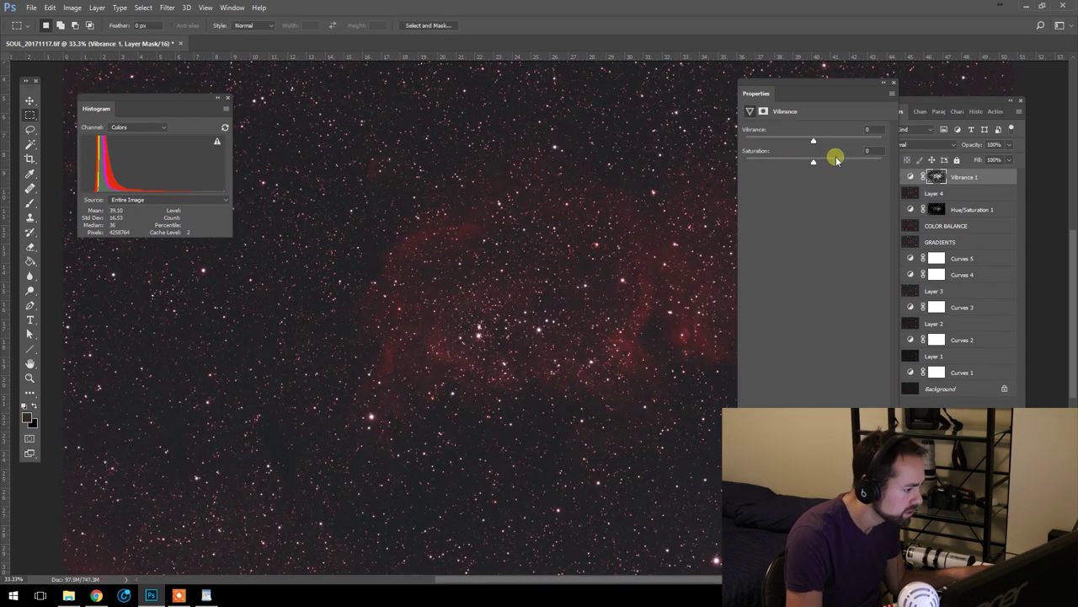
left_click_drag(818, 157, 819, 162)
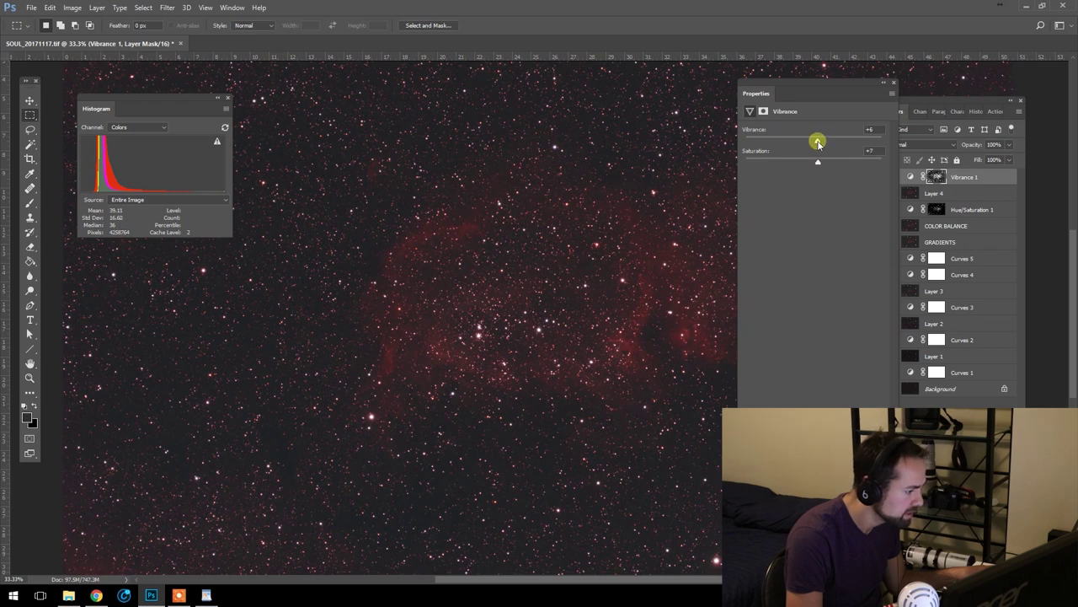
left_click_drag(816, 141, 817, 140)
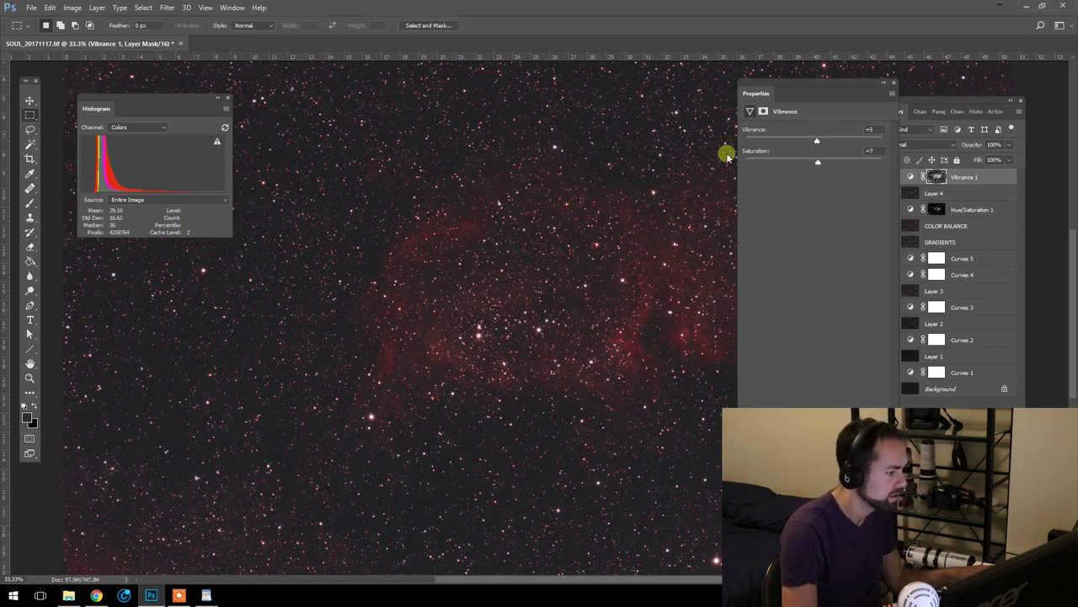
left_click(893, 81)
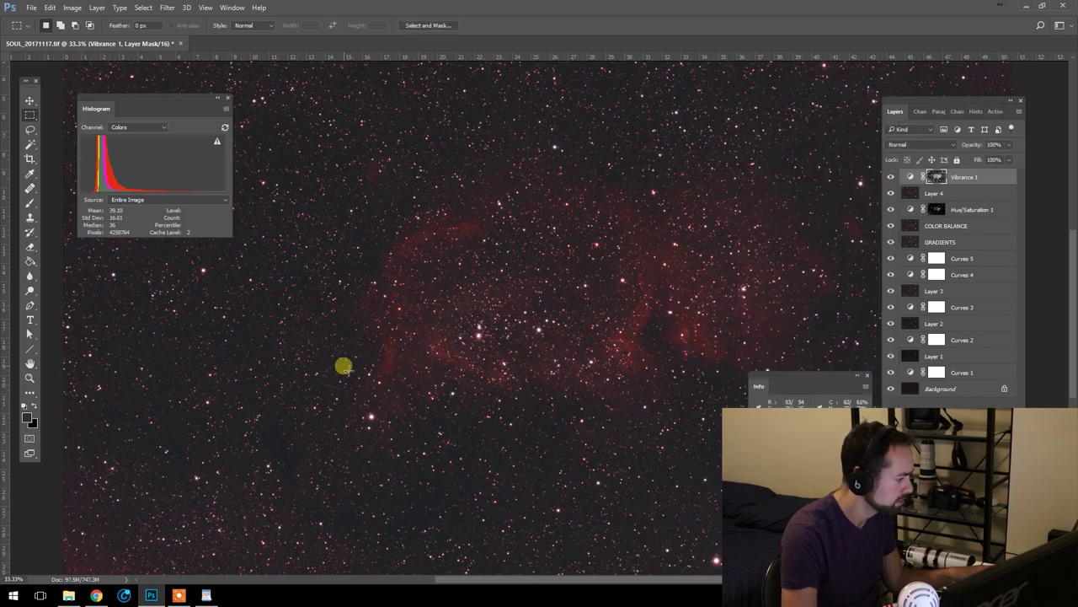
- Zoom in on the nebula, toggle Vibrance 1 to compare, then zoom back out
left_click(29, 378)
left_click(631, 332)
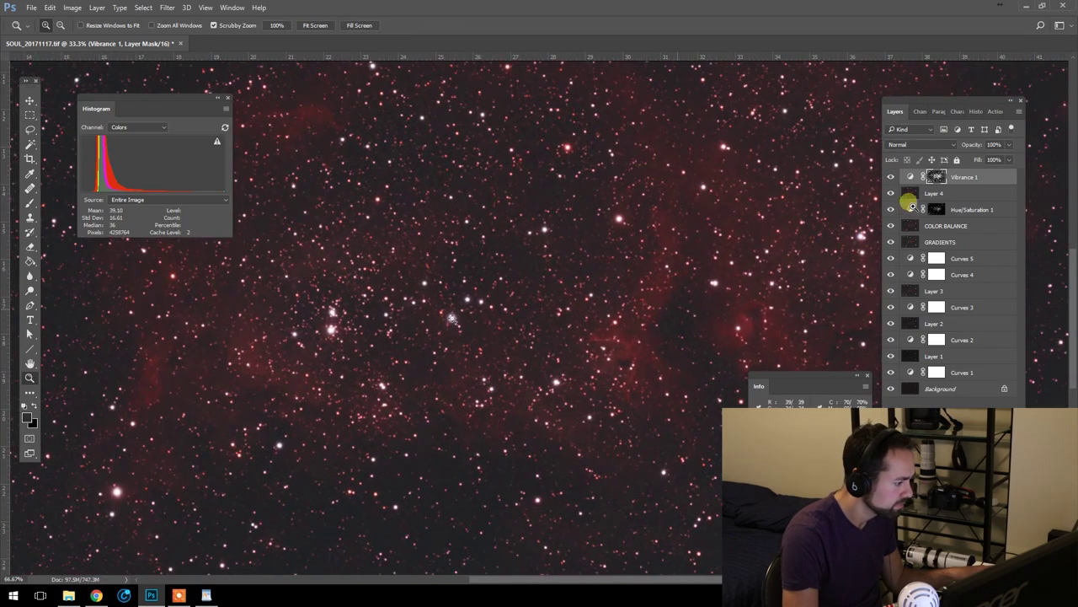
left_click(891, 177)
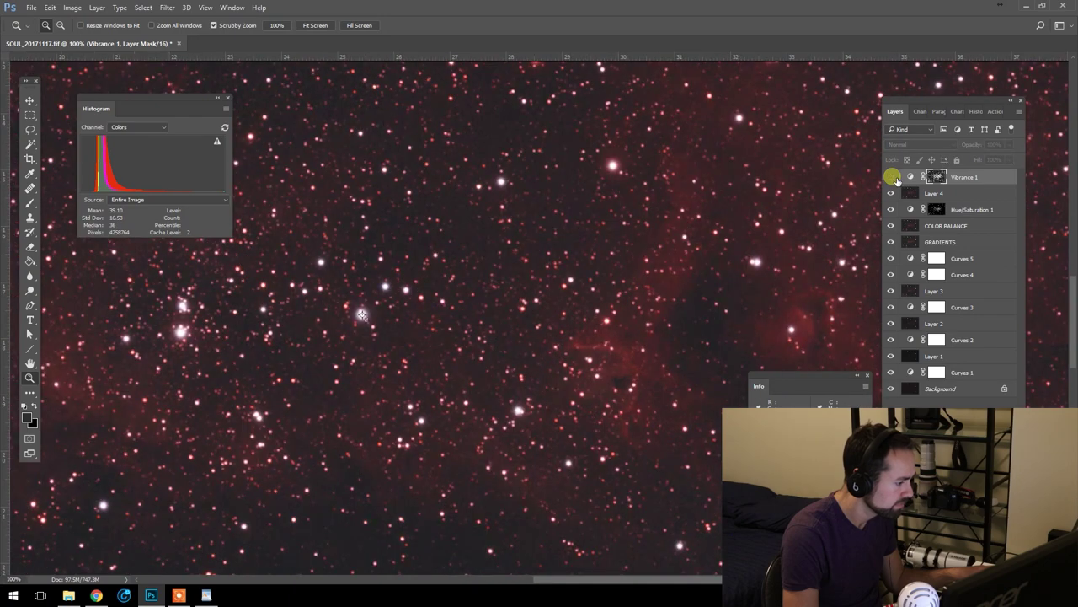
left_click(614, 216, "alt")
left_click(643, 308, "alt")
left_click(633, 245, "alt")
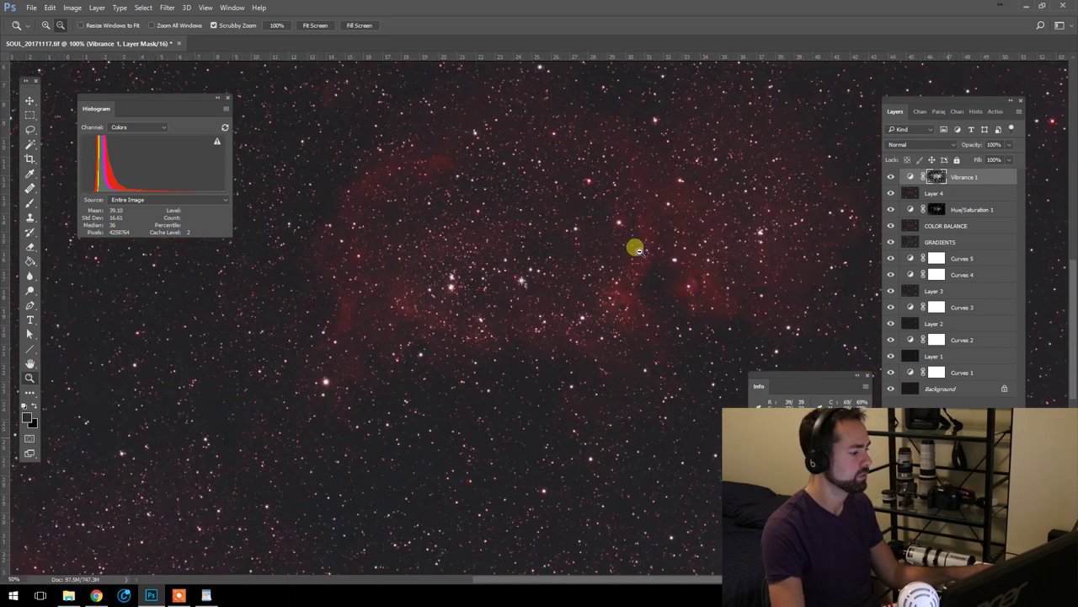
left_click(653, 247, "alt")
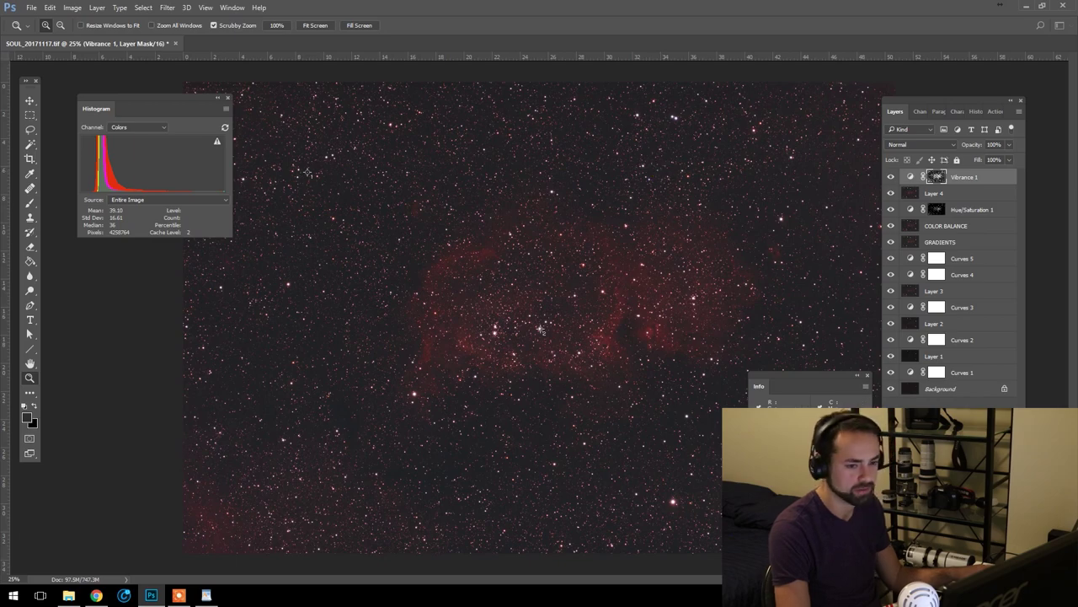
- Stamp visible layers into Layer 5, then merge Curves 5 through Background into Background
key("ctrl+alt+shift+e")
key("ctrl+plus")
key("ctrl+plus")
key("ctrl+plus")
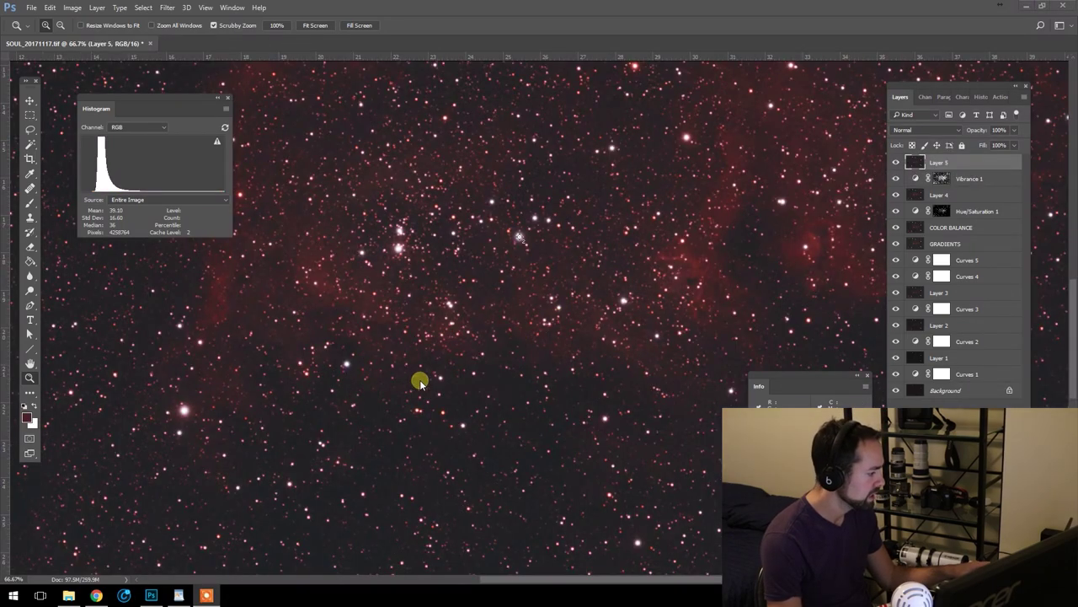
left_click(982, 392)
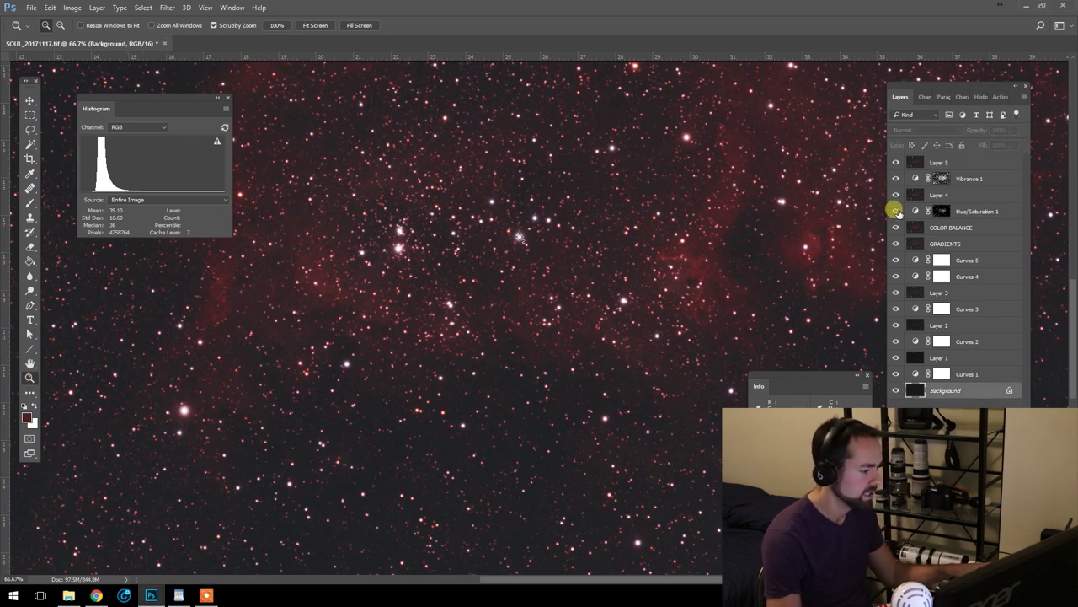
left_click(995, 267, "shift")
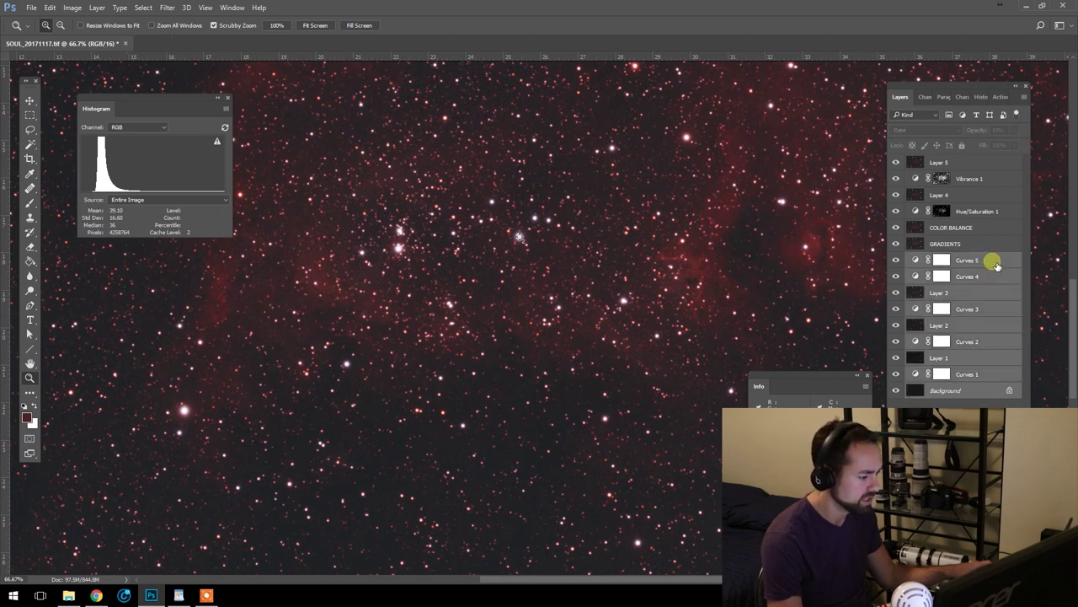
right_click(993, 267)
left_click(908, 406)
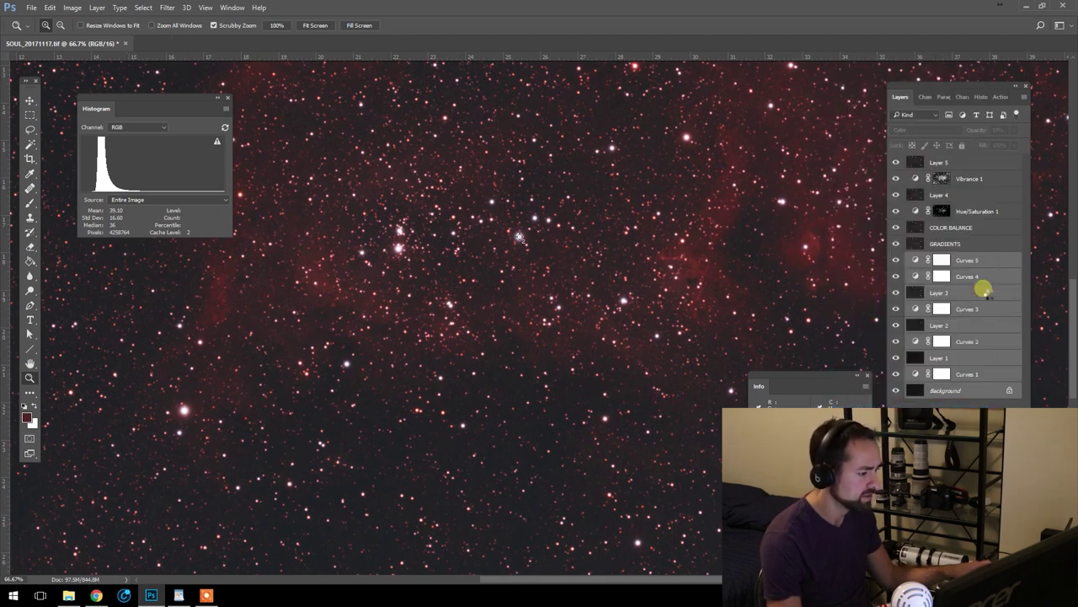
- Merge Layer 4 and everything below into Background, then select Layer 5
left_click(984, 197)
left_click(975, 260, "shift")
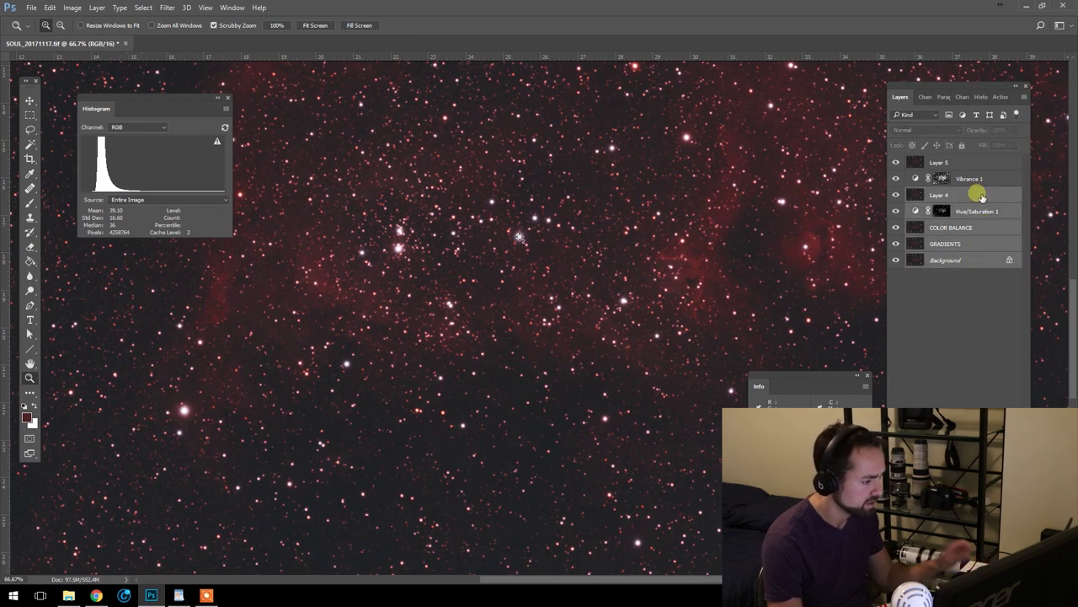
right_click(990, 229)
left_click(914, 407)
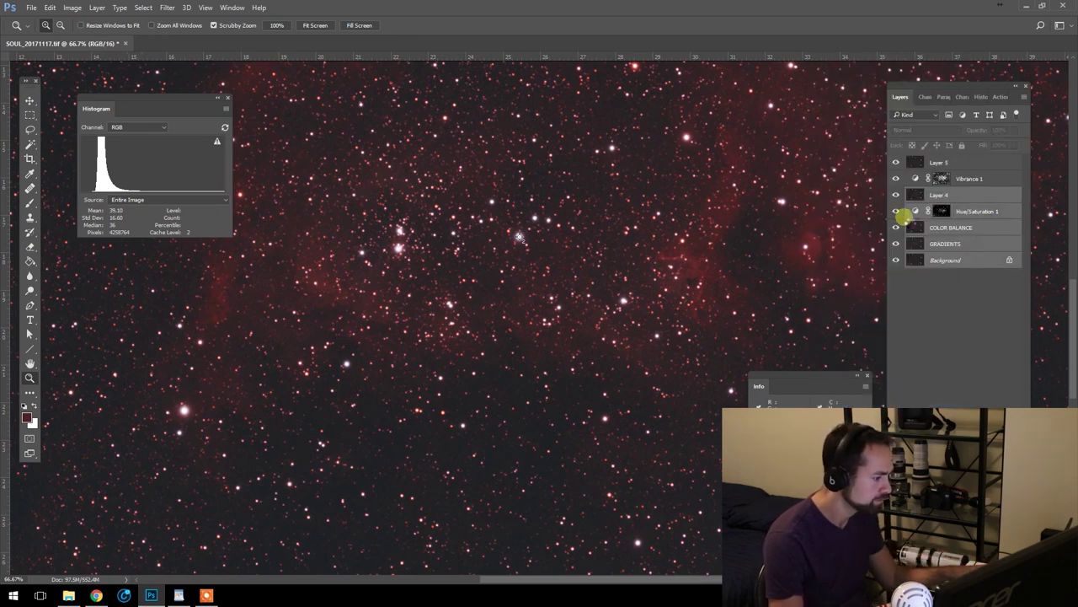
left_click(588, 296, "alt")
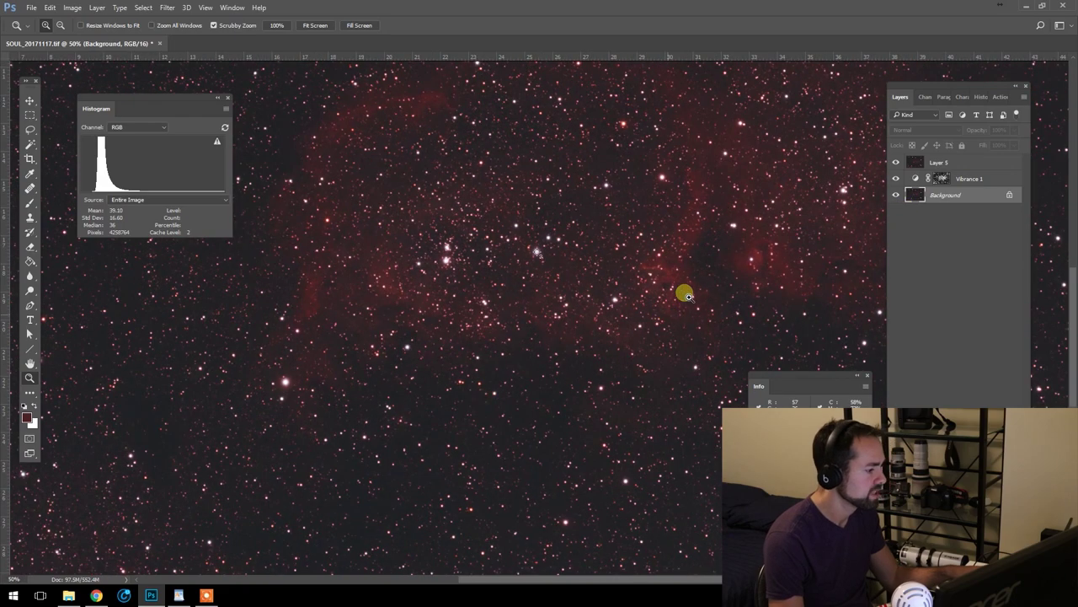
left_click_drag(686, 296, 684, 314)
left_click(984, 193)
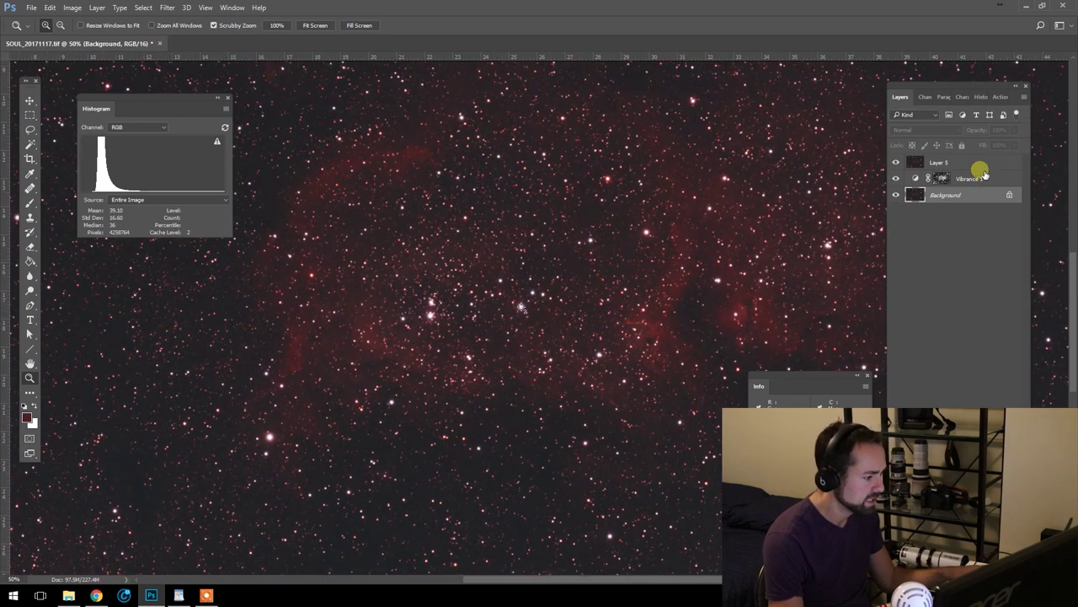
left_click(984, 175)
left_click(907, 166)
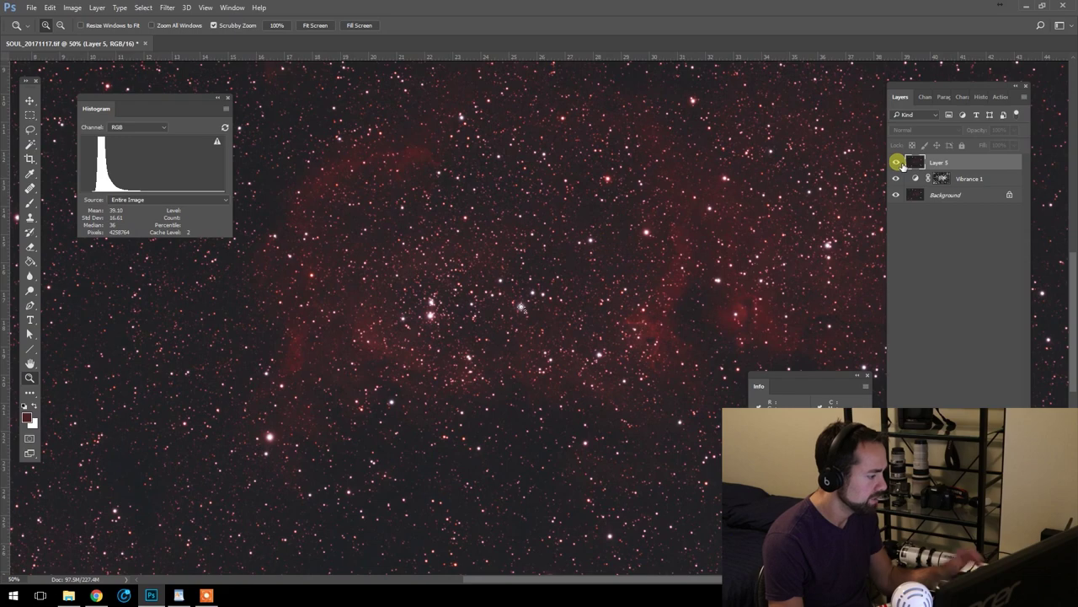
- Play the Astronomy Tools Space Noise Reduction action on Layer 5 at 100% zoom
left_click(644, 360)
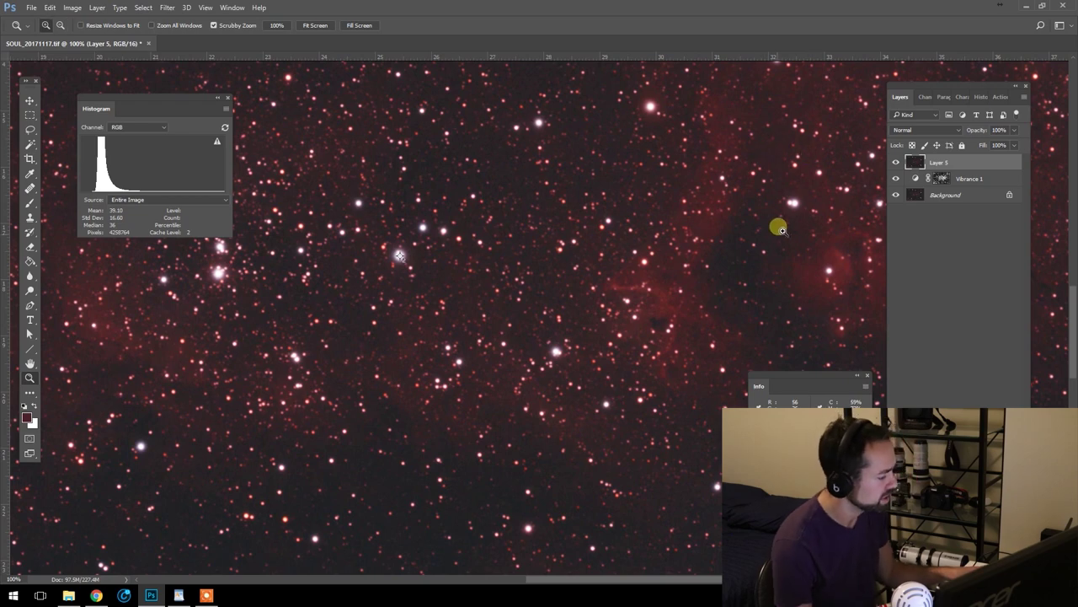
left_click(998, 97)
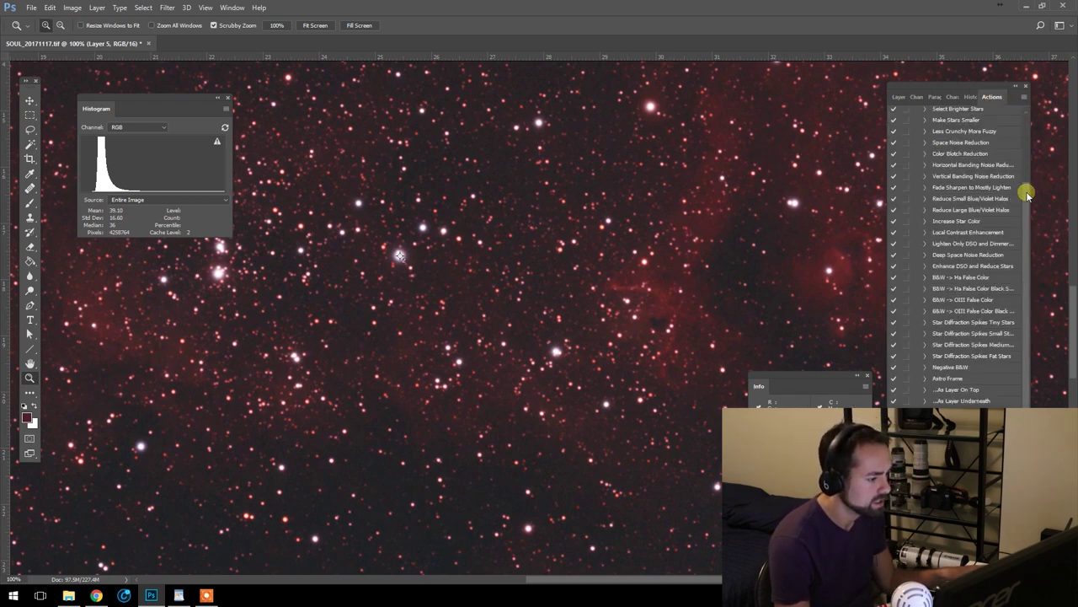
left_click_drag(1028, 193, 1027, 106)
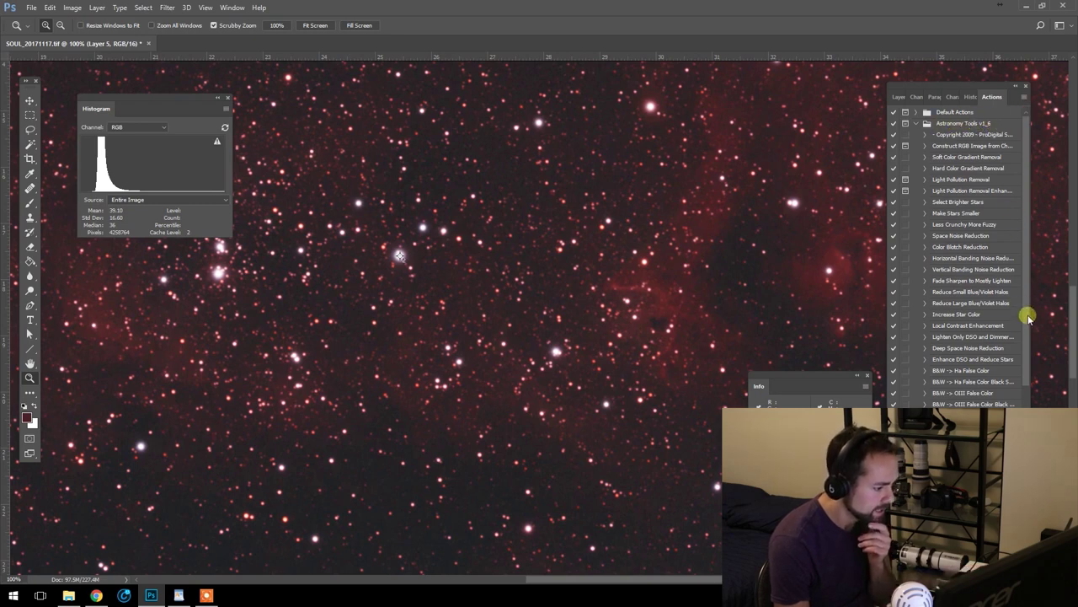
left_click(977, 238)
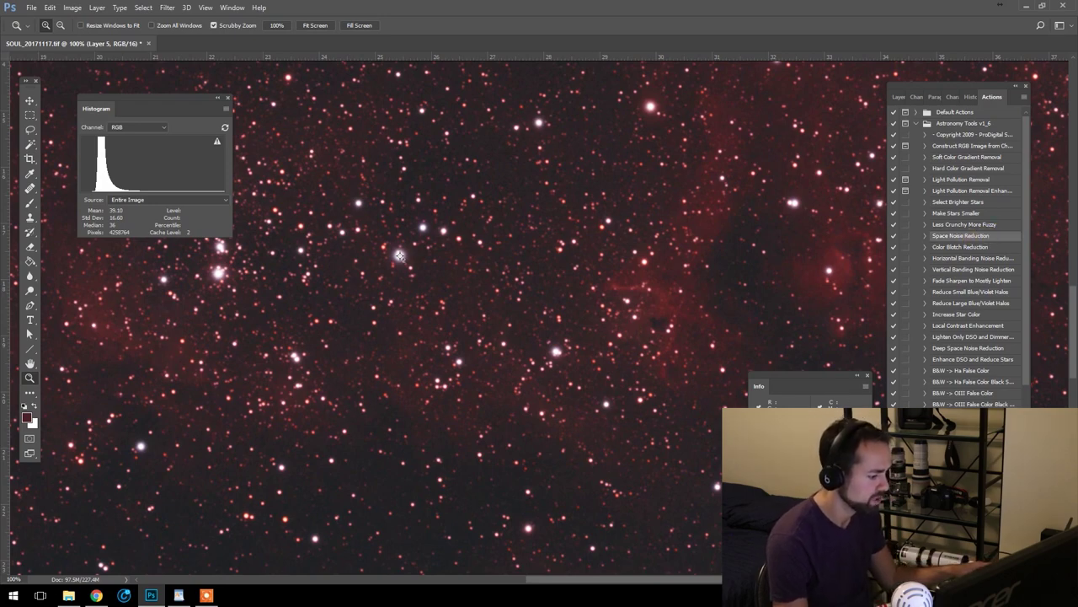
left_click(578, 313, "alt")
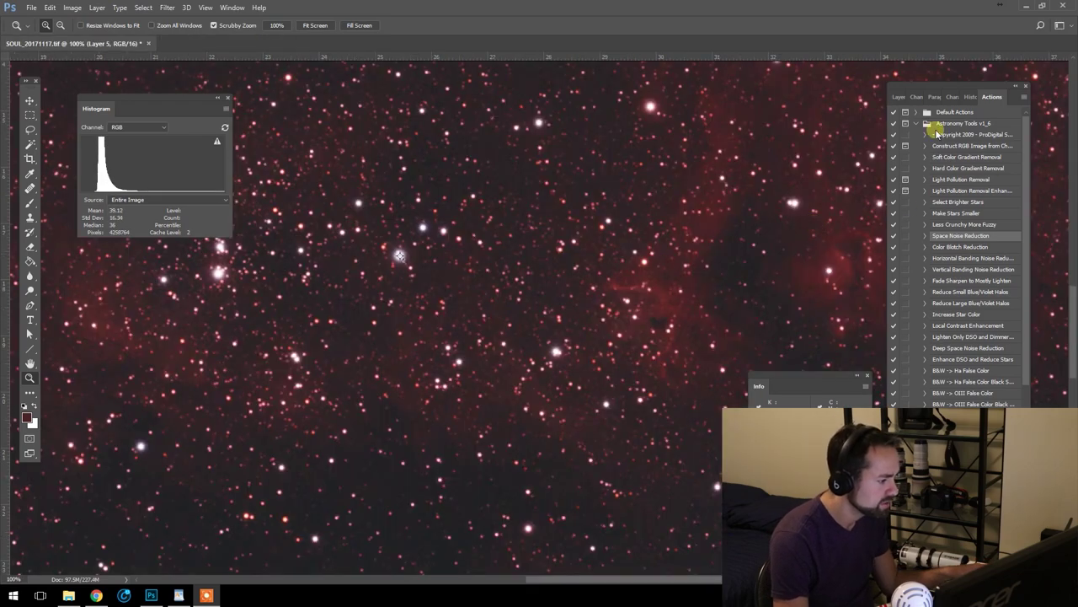
left_click(901, 96)
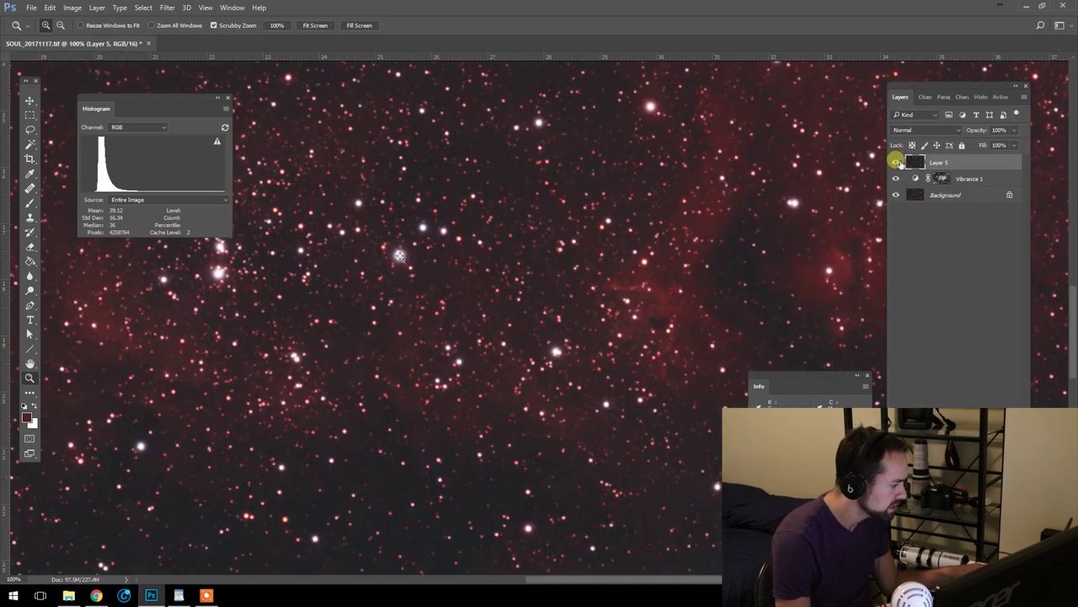
left_click(897, 163)
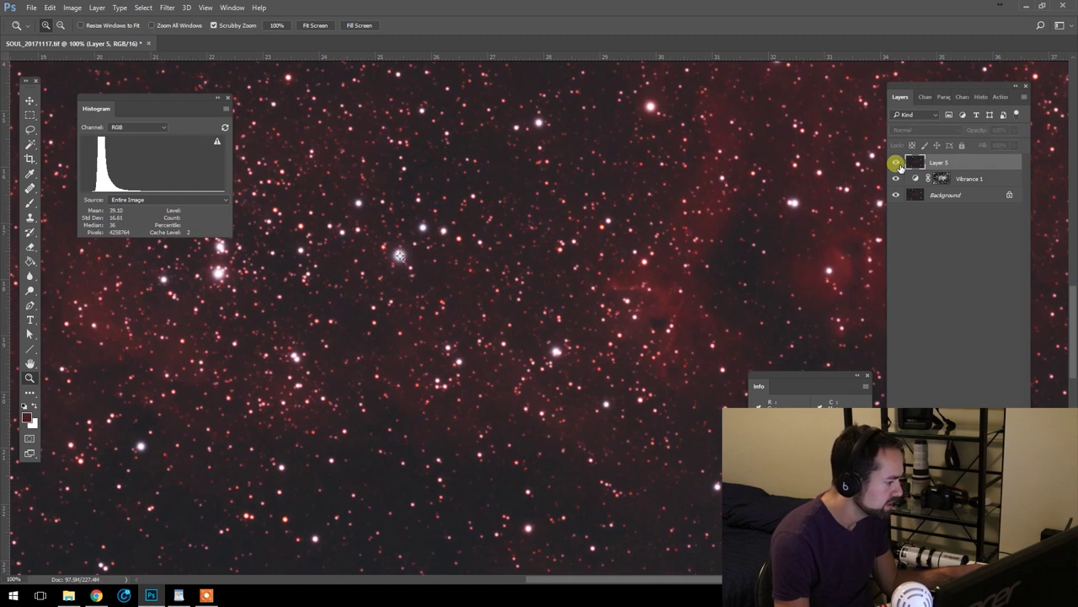
left_click(897, 163)
left_click(672, 339)
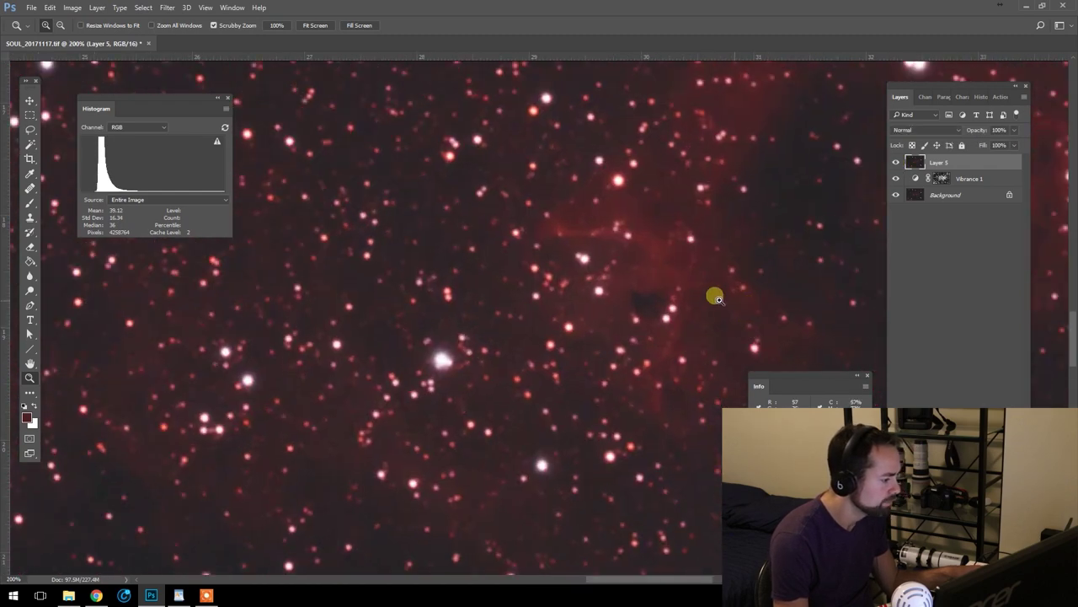
left_click(716, 293)
left_click_drag(767, 257, 614, 272)
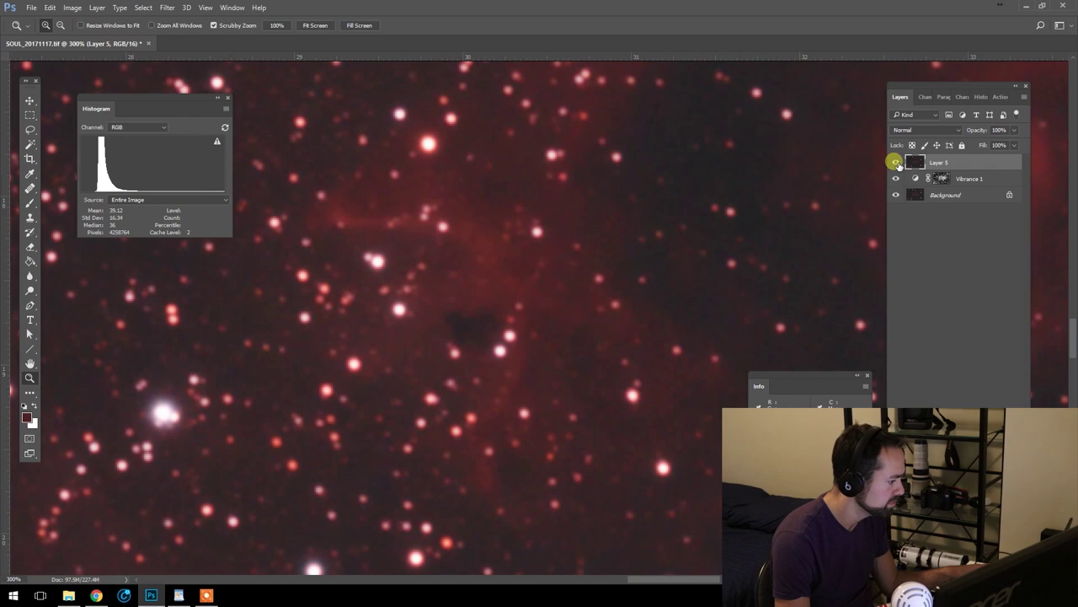
left_click(897, 163)
left_click(897, 163)
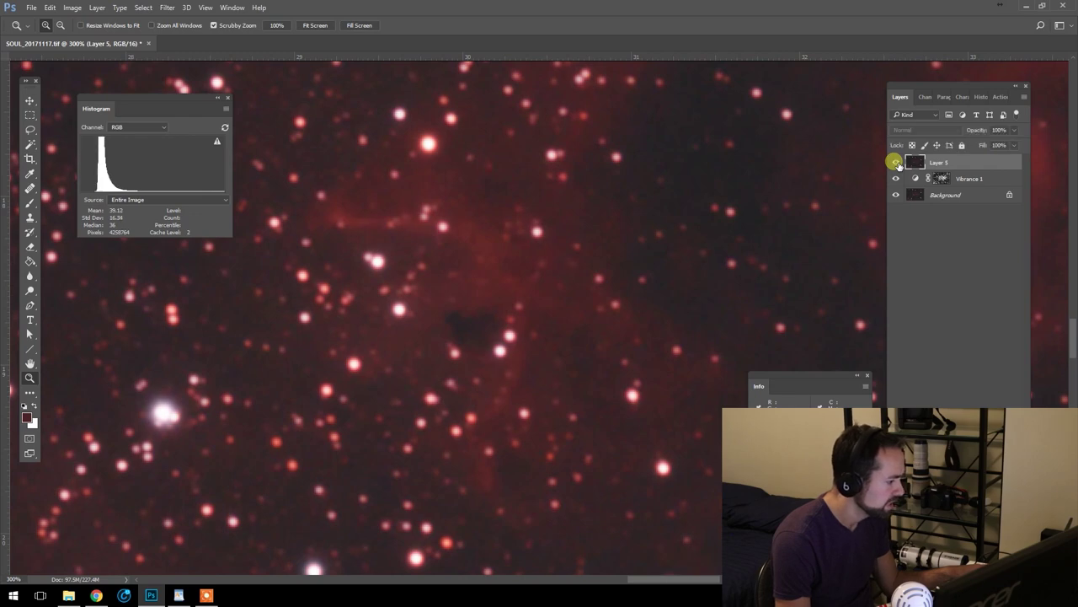
left_click(897, 163)
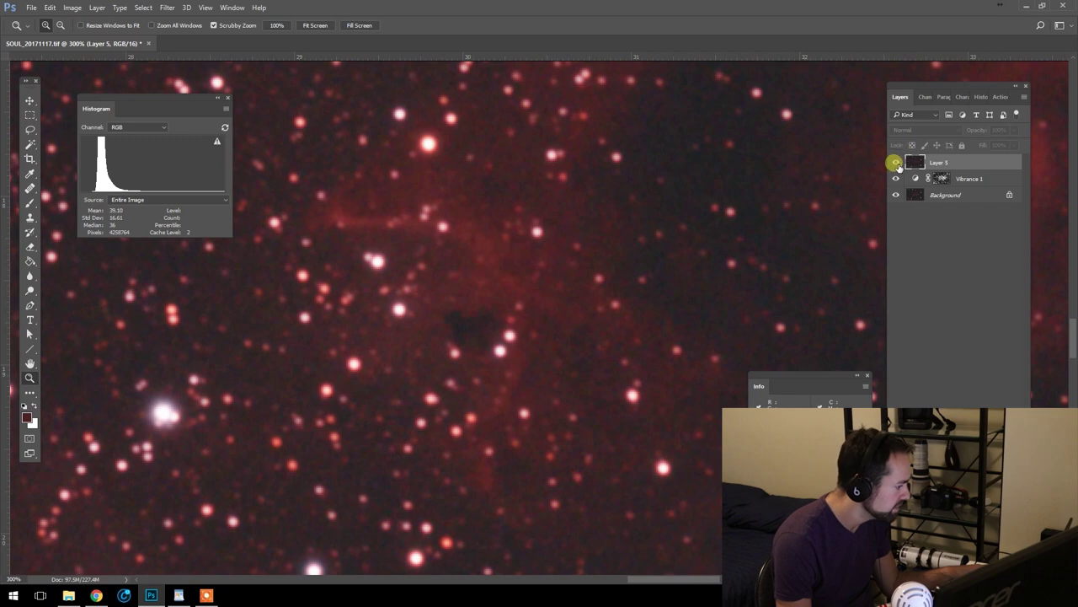
left_click(897, 163)
left_click(897, 164)
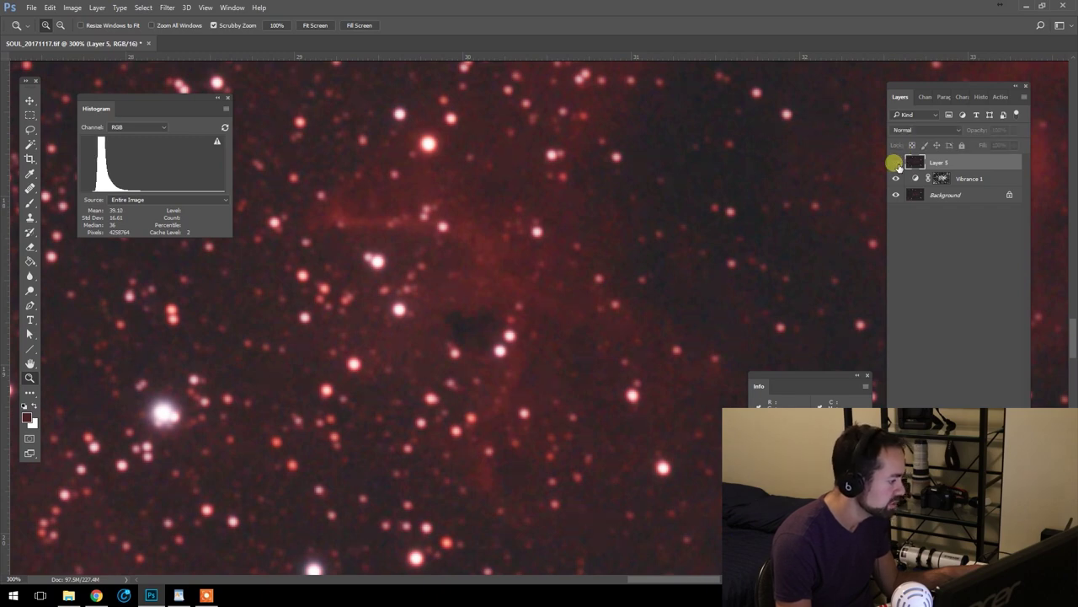
left_click(897, 163)
left_click_drag(475, 346, 574, 344)
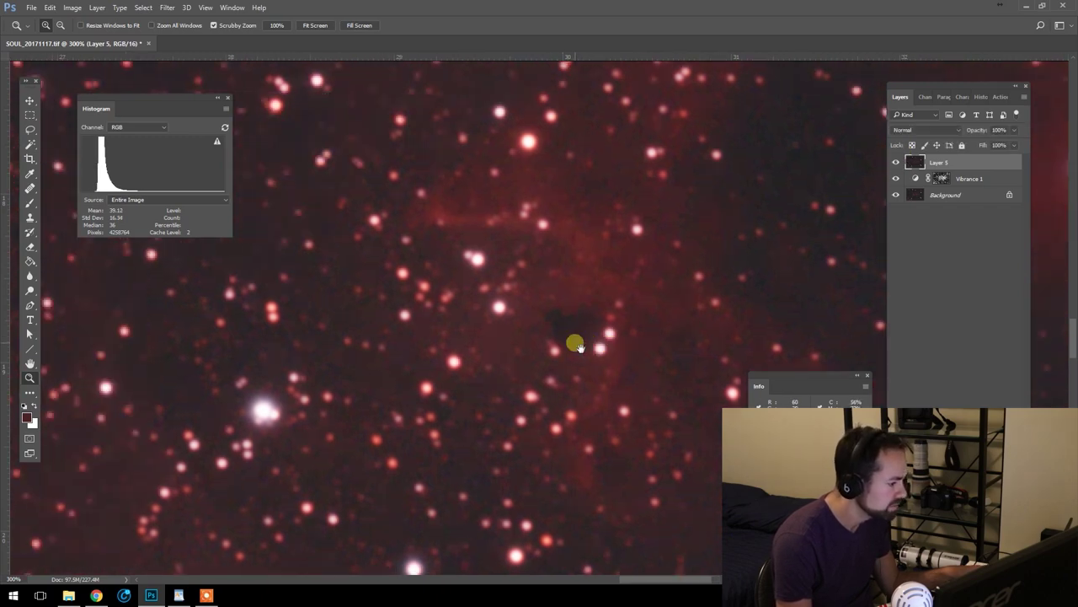
left_click(896, 163)
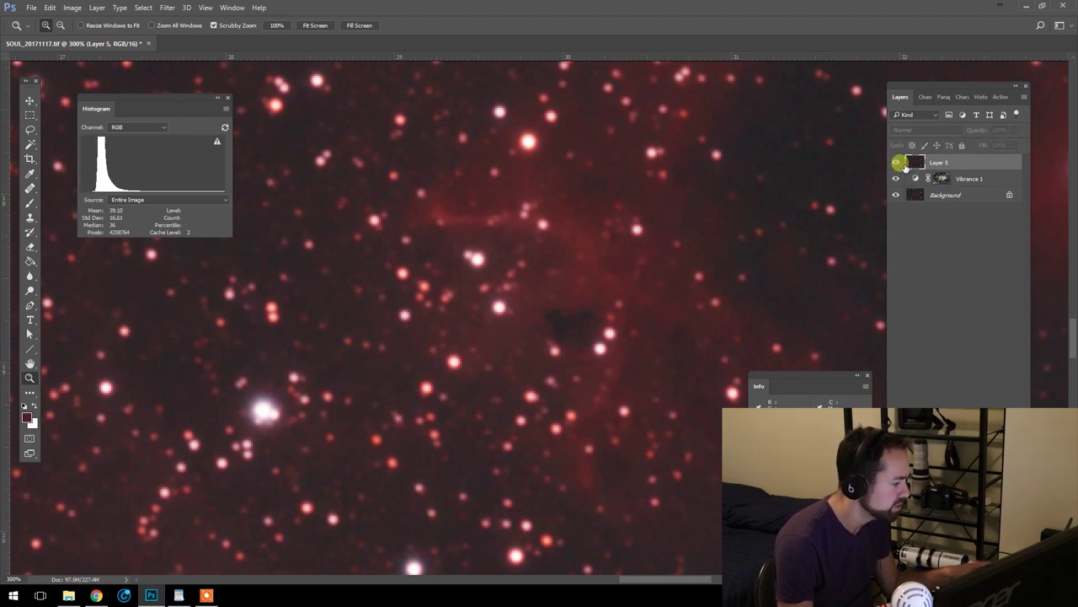
left_click(897, 163)
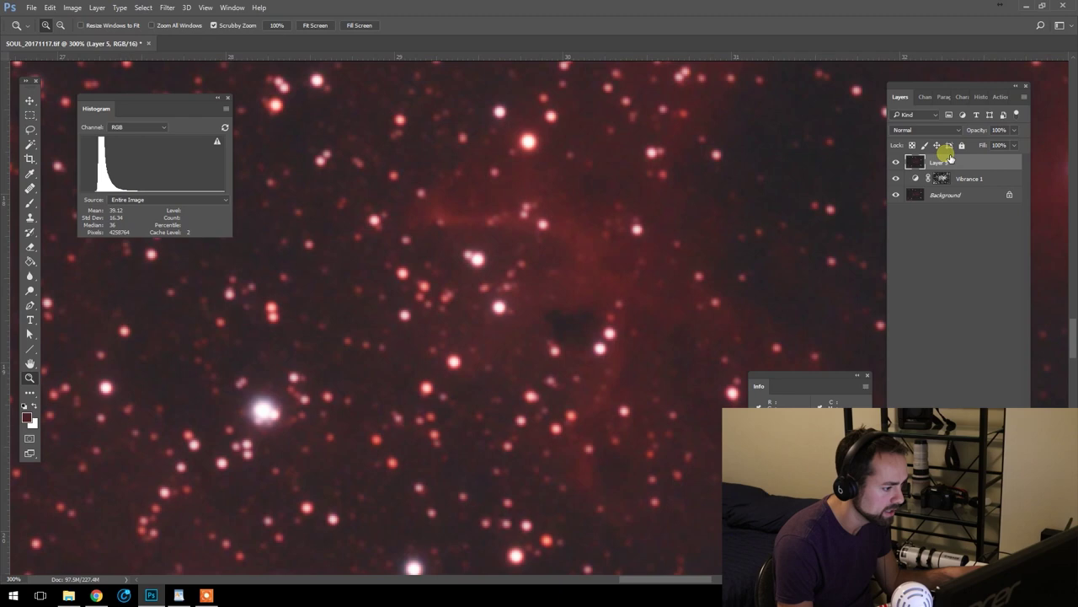
left_click_drag(998, 133, 976, 133)
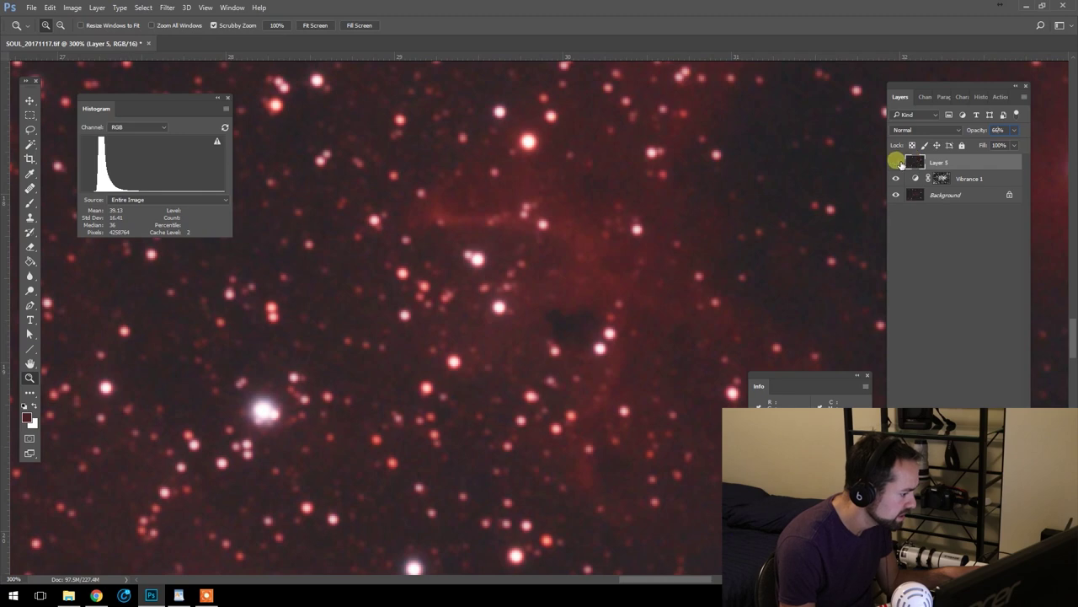
left_click(451, 268, "alt")
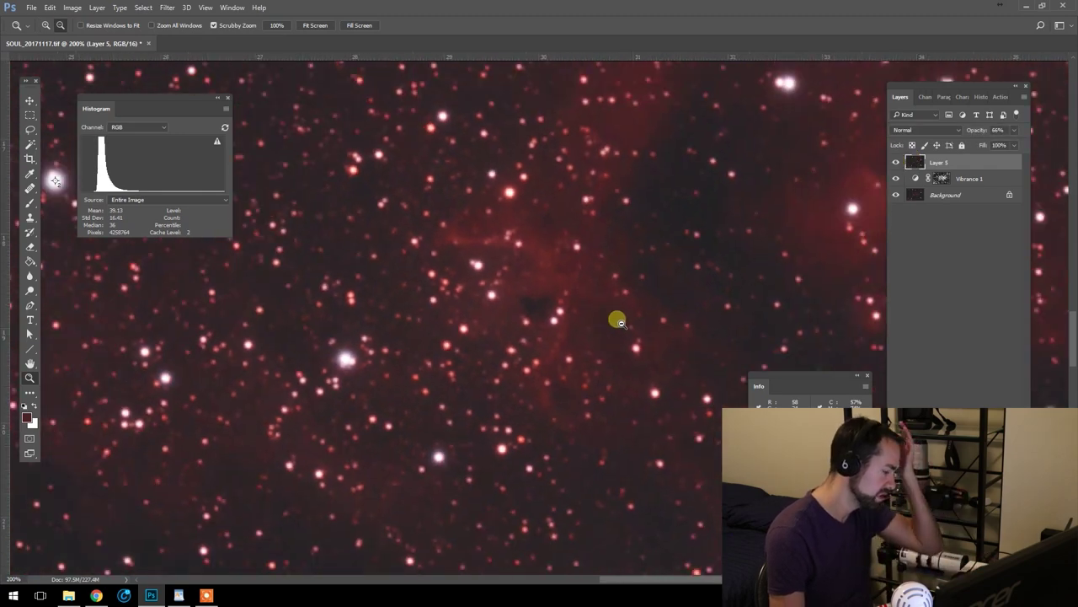
left_click(618, 321, "alt")
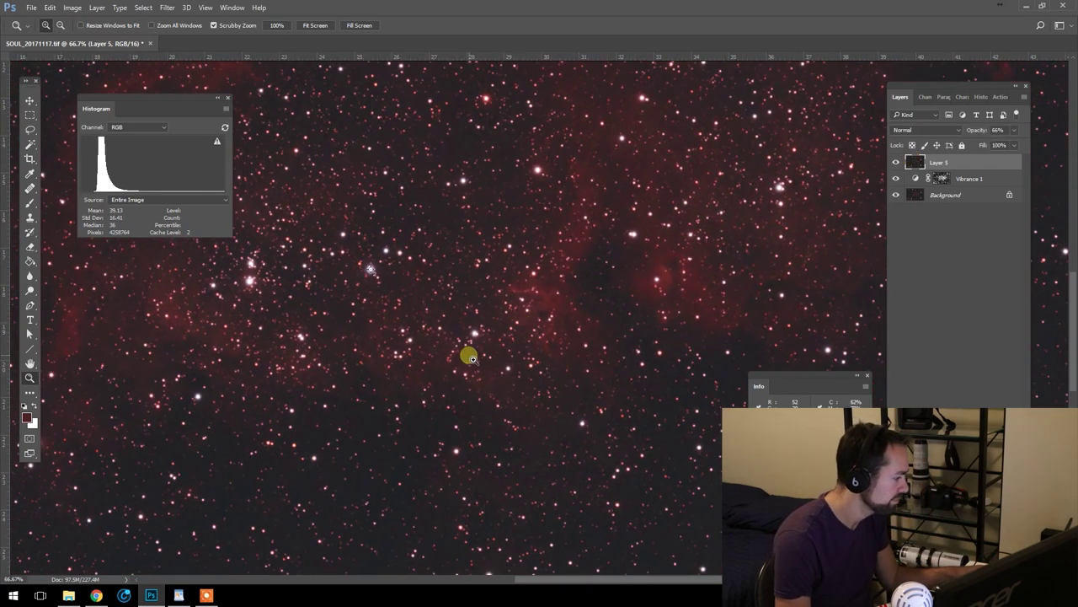
left_click_drag(221, 337, 609, 300)
left_click_drag(722, 284, 636, 296)
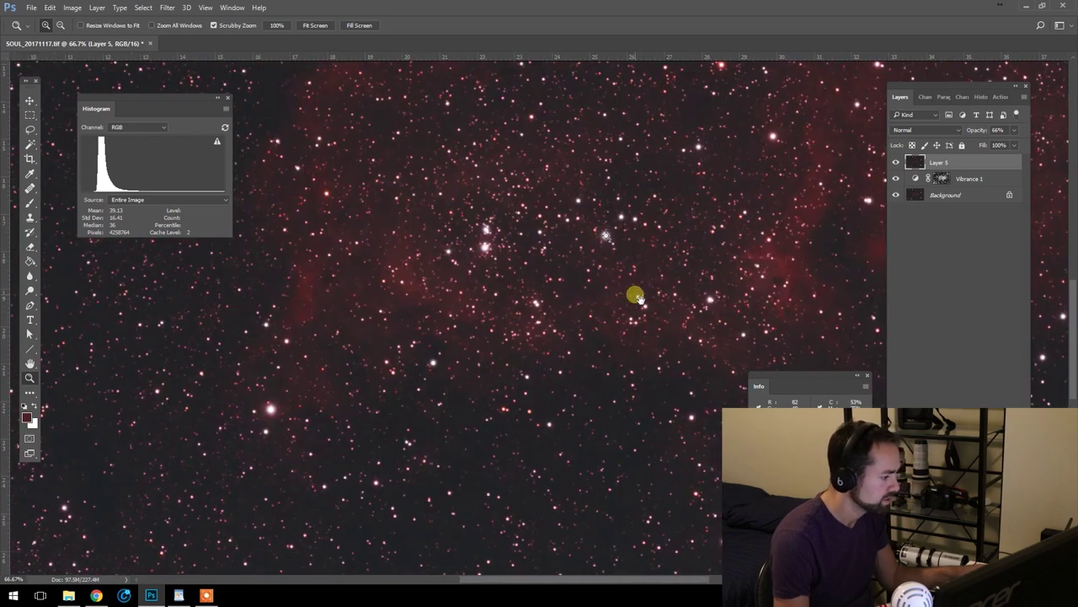
- Compare Layer 5 on and off, then rename it NOISE REDUCTION 1
left_click(897, 161)
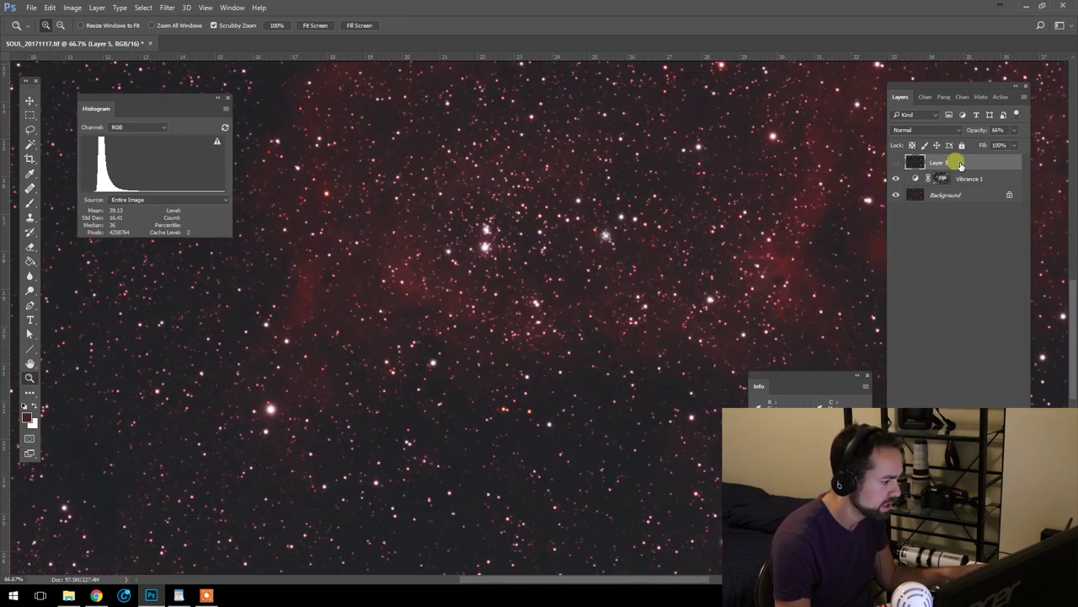
left_click(896, 161)
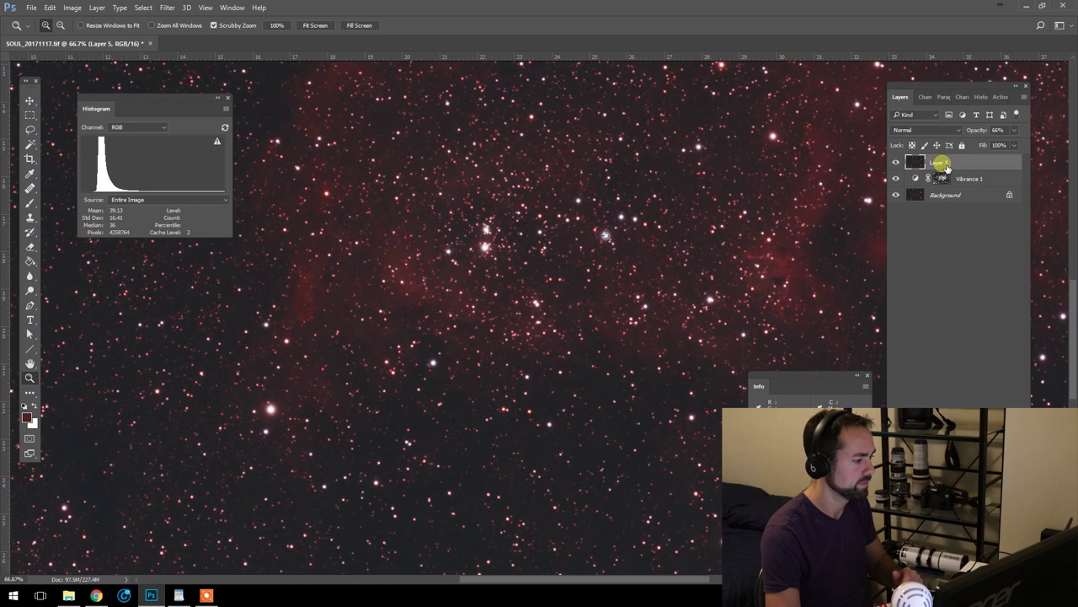
double_click(944, 165)
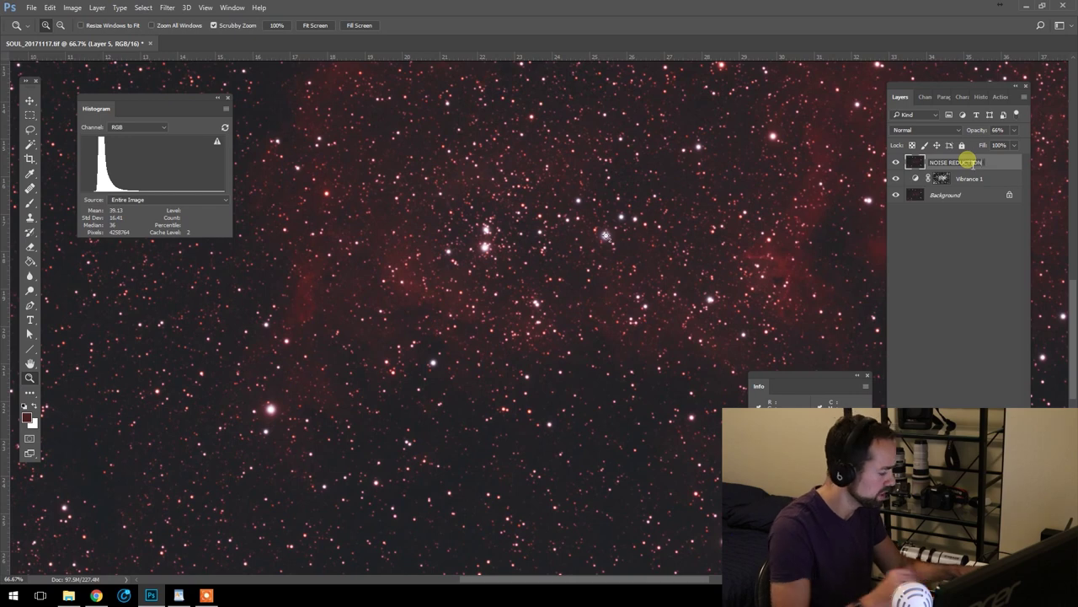
type("NOISE REDUCTION")
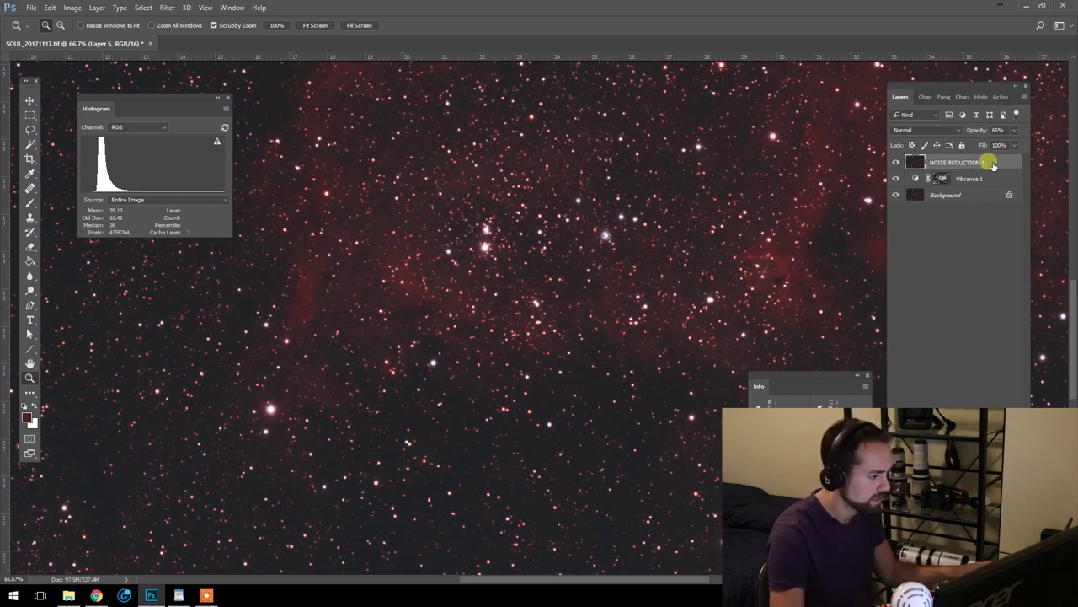
left_click(989, 168)
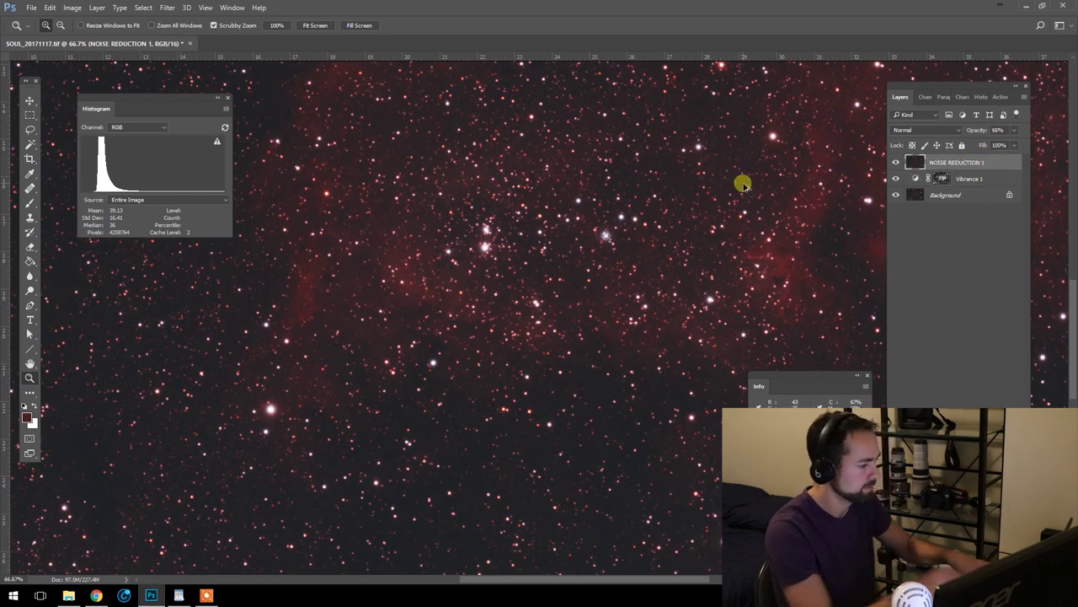
- Stamp a merged copy as Layer 1 and run the Deep Space Noise Reduction action on it
key("ctrl+shift+alt+n")
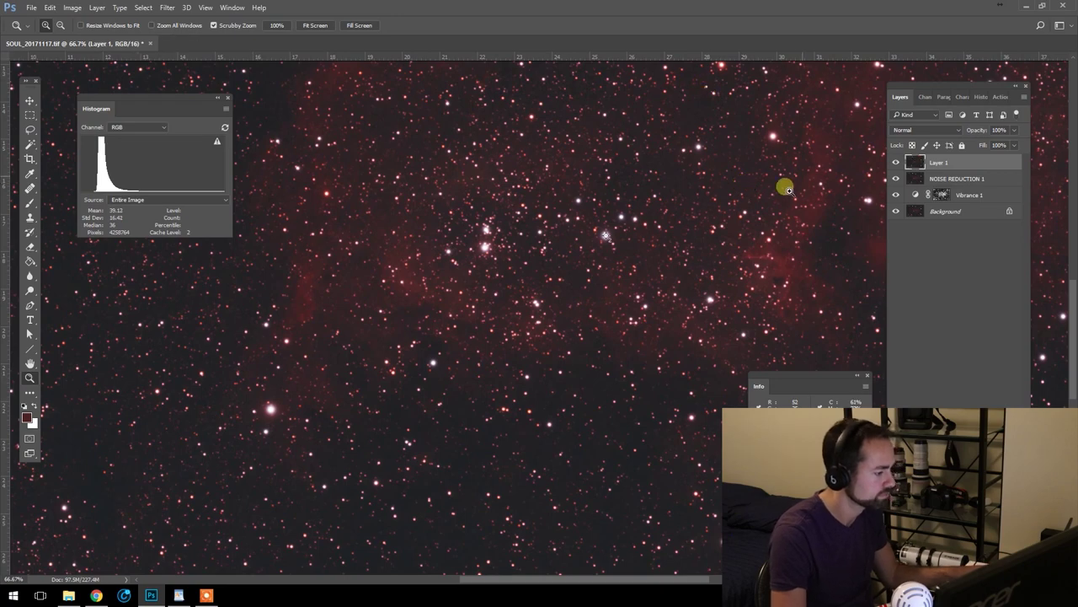
left_click(780, 256)
left_click(806, 238)
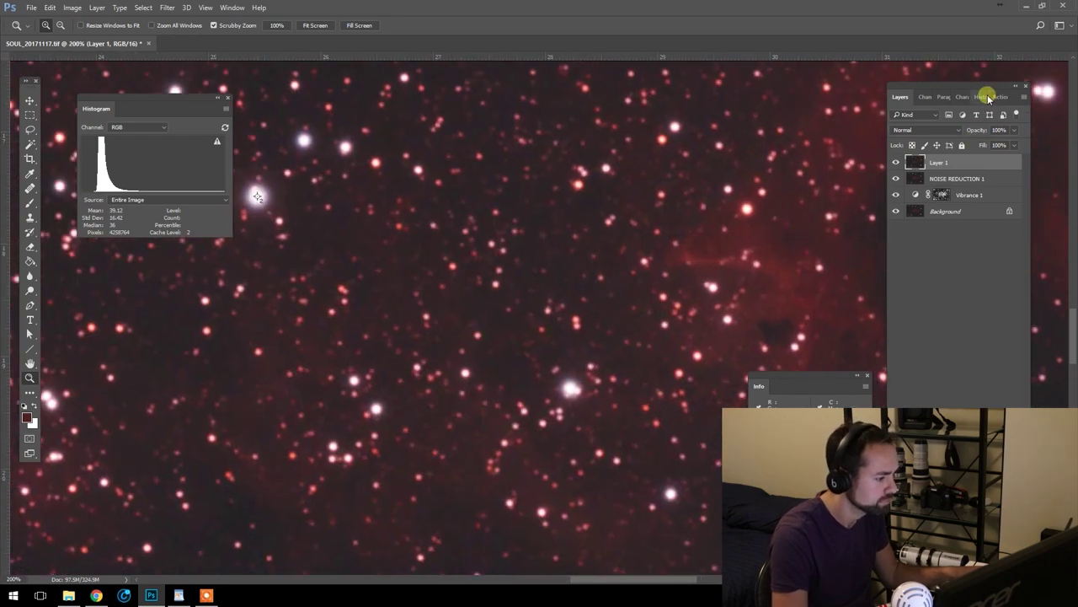
left_click(997, 96)
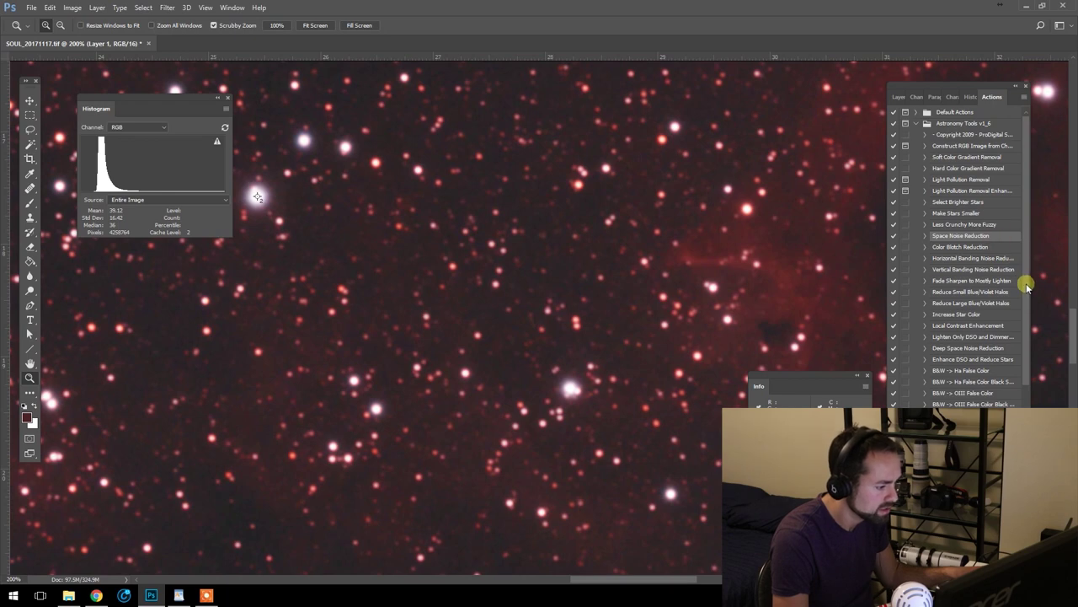
left_click(992, 347)
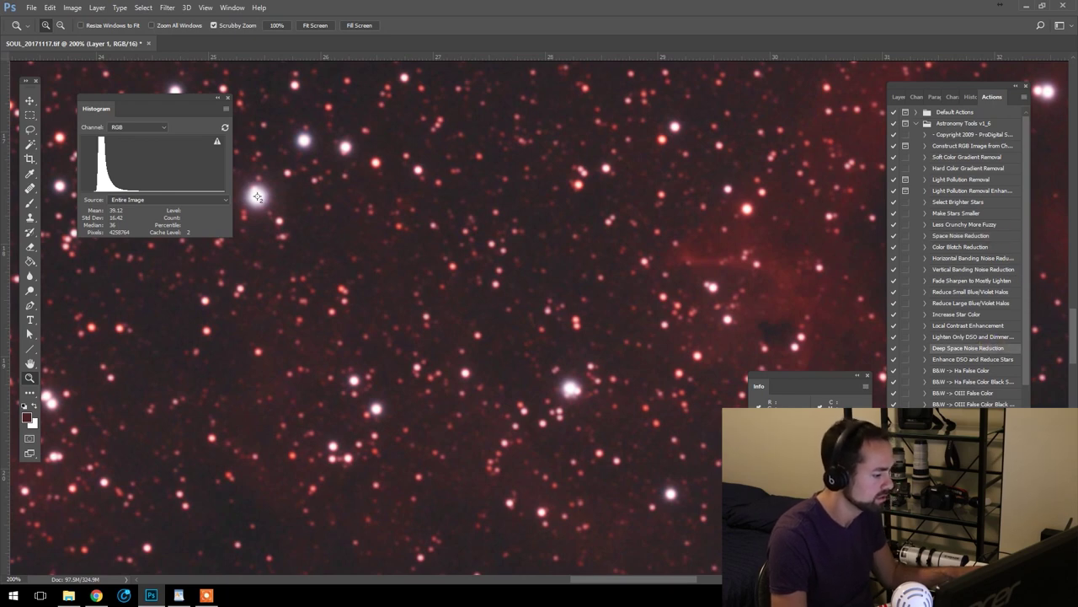
left_click_drag(596, 376, 537, 343)
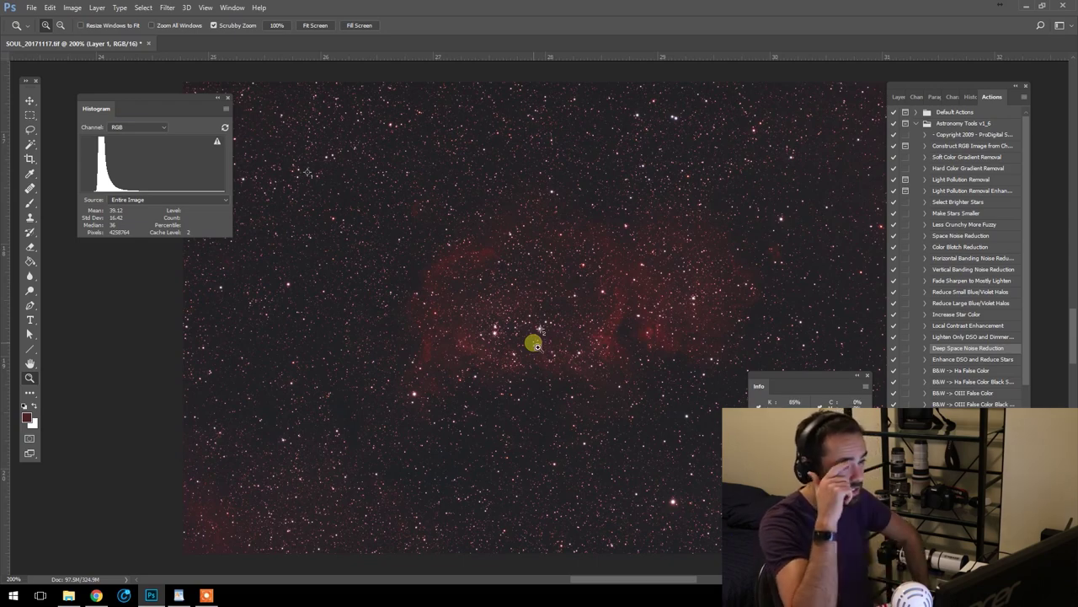
key("ctrl+3")
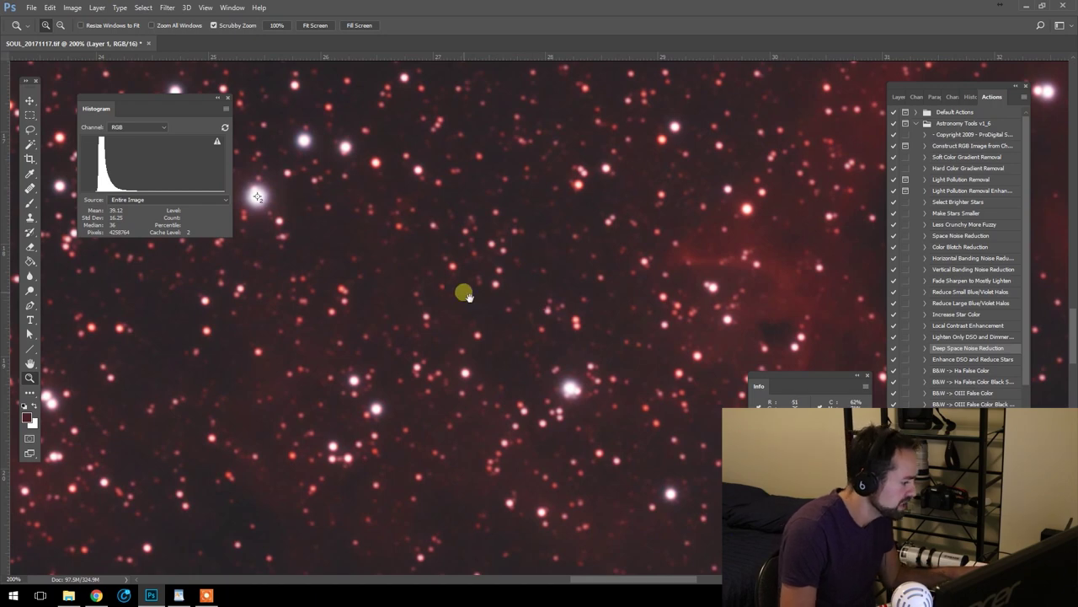
left_click_drag(468, 295, 630, 294)
- Toggle Layer 1 on and off across several star-field views to compare the noise reduction
left_click(900, 96)
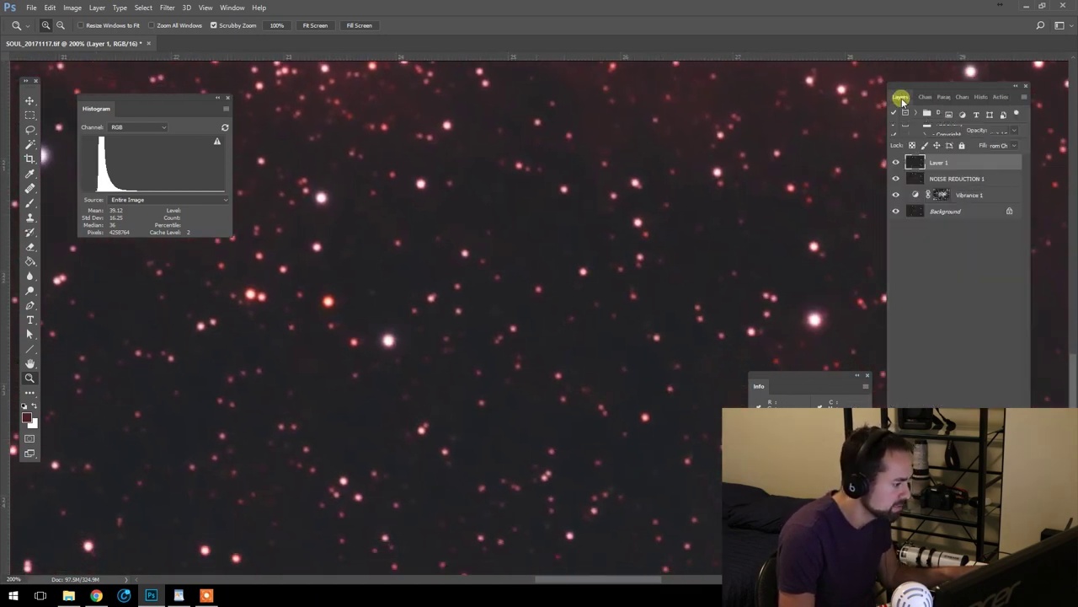
left_click(897, 162)
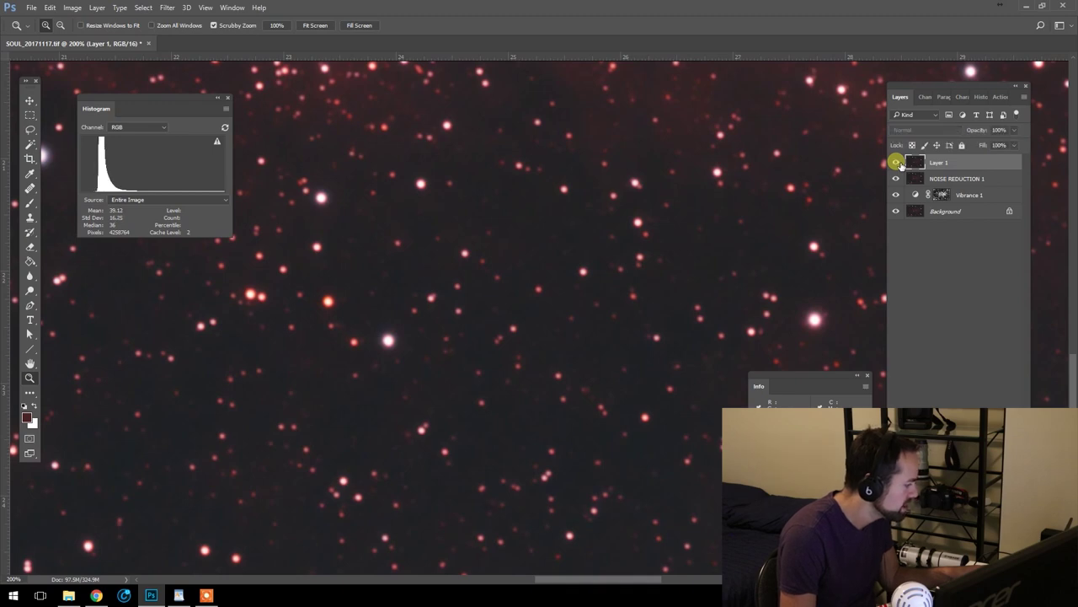
left_click(897, 163)
left_click(897, 162)
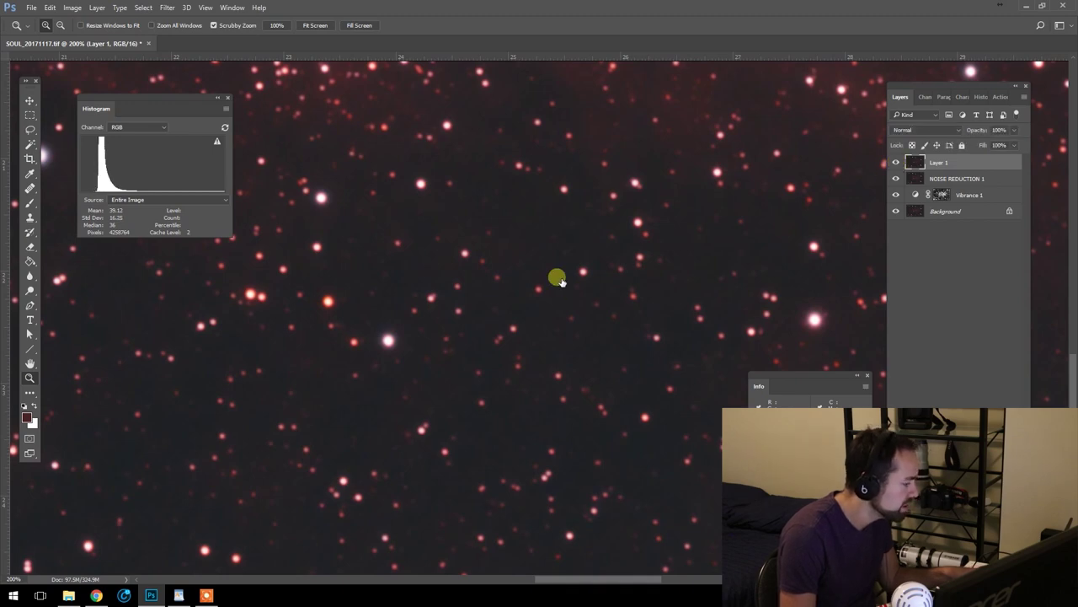
left_click_drag(497, 236, 702, 247)
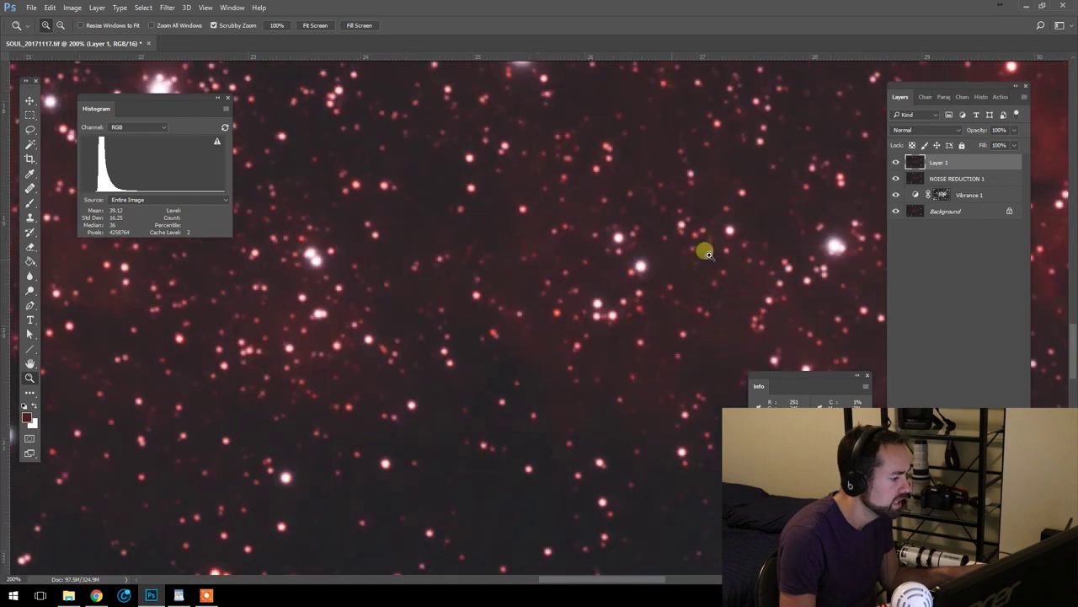
left_click(897, 162)
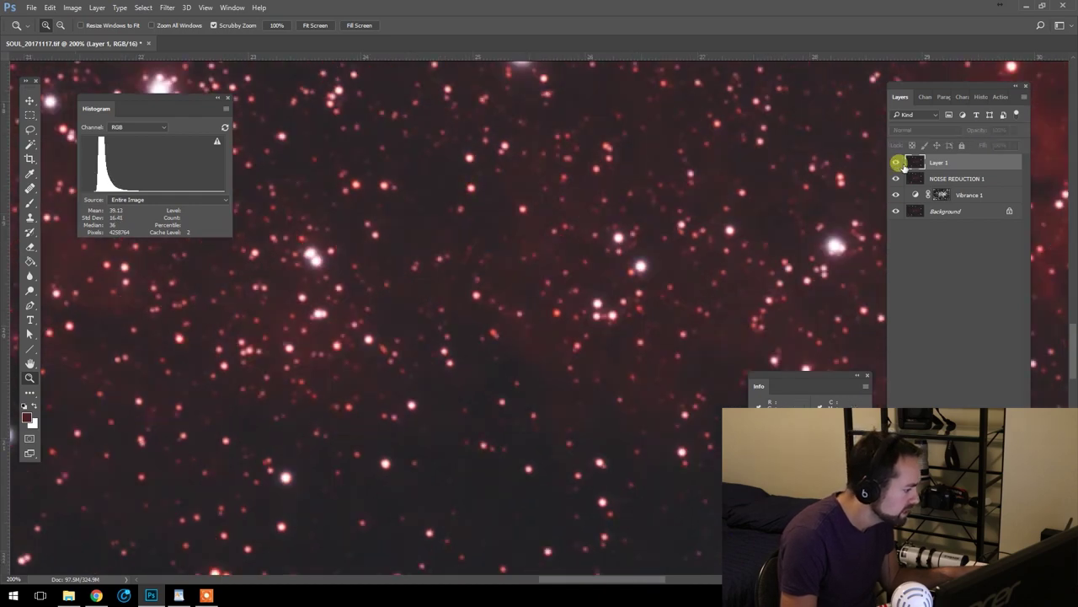
left_click(898, 163)
left_click(640, 212, "alt")
left_click(676, 231, "alt")
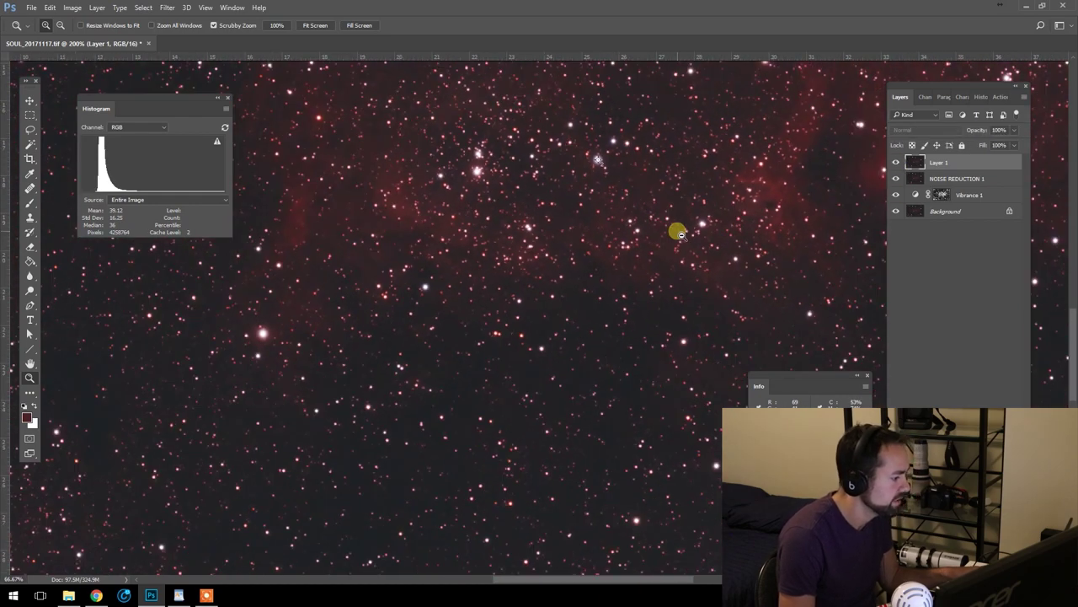
left_click(649, 164)
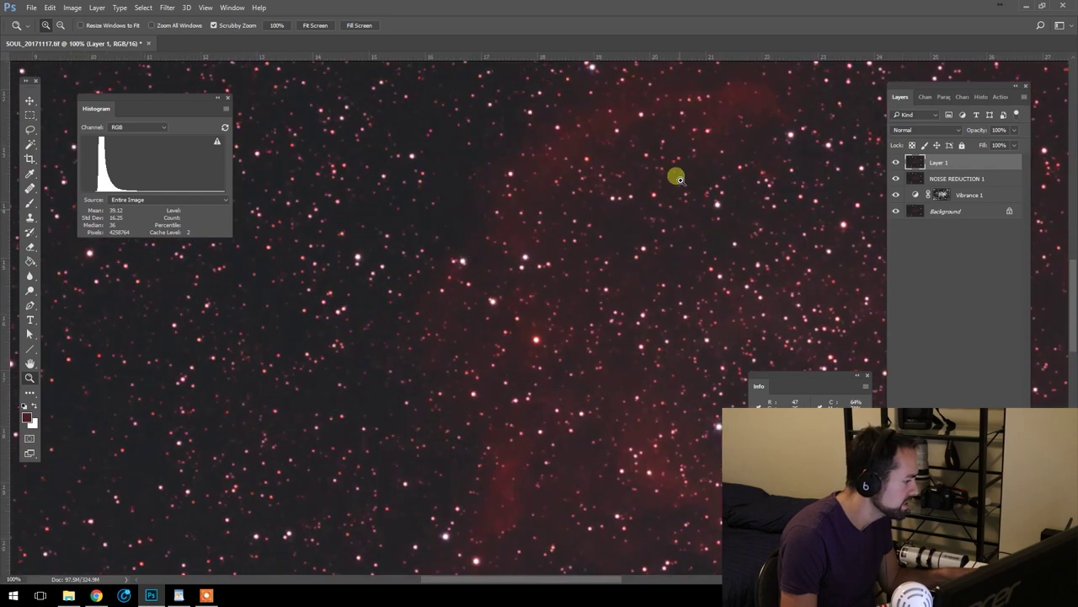
left_click_drag(753, 205, 421, 207)
left_click_drag(802, 225, 554, 185)
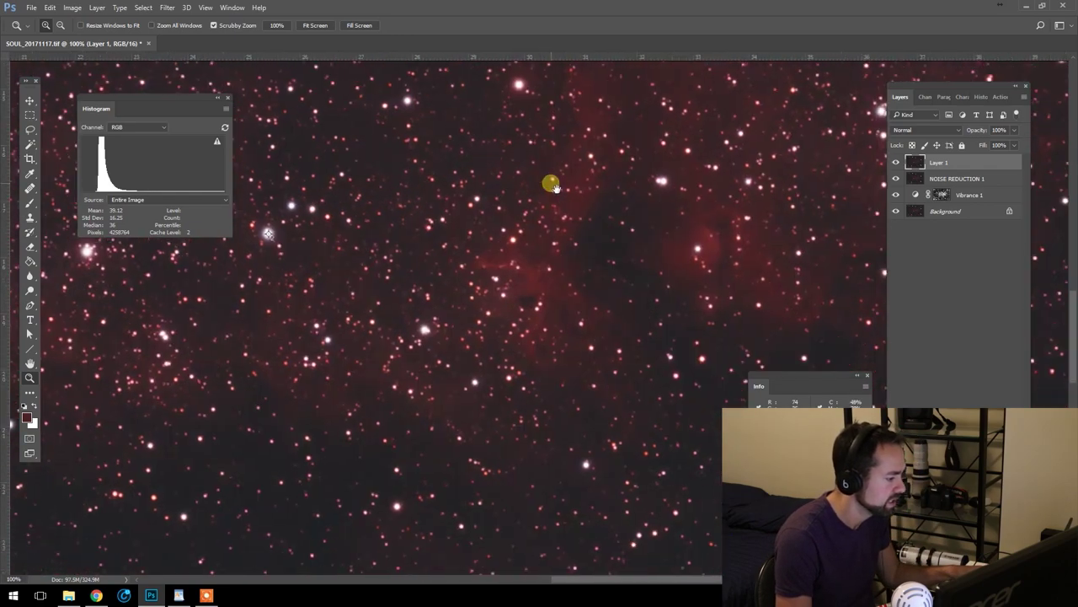
left_click(895, 161)
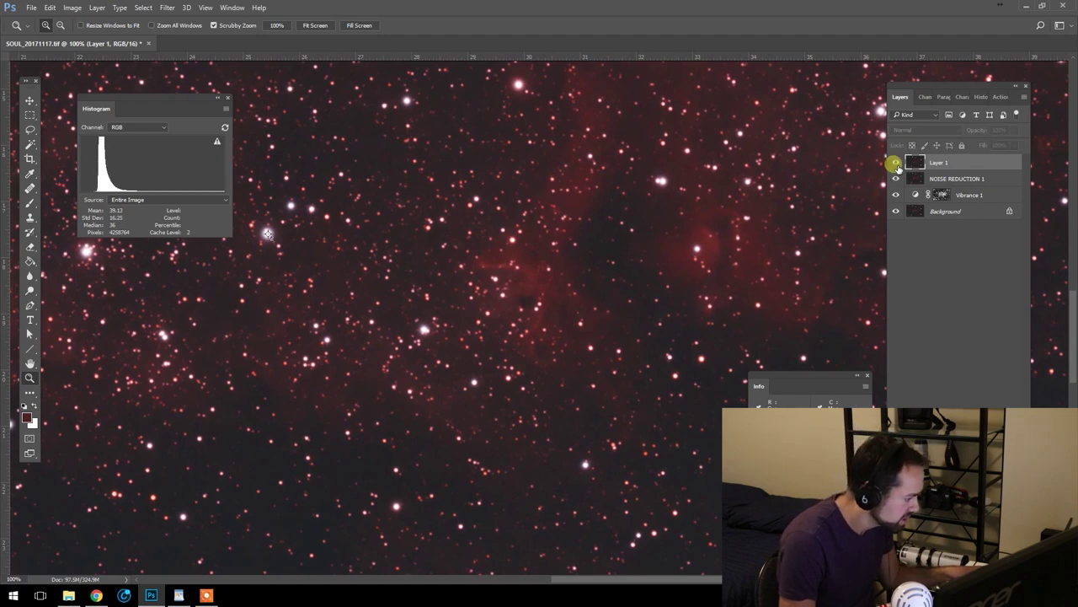
left_click(895, 163)
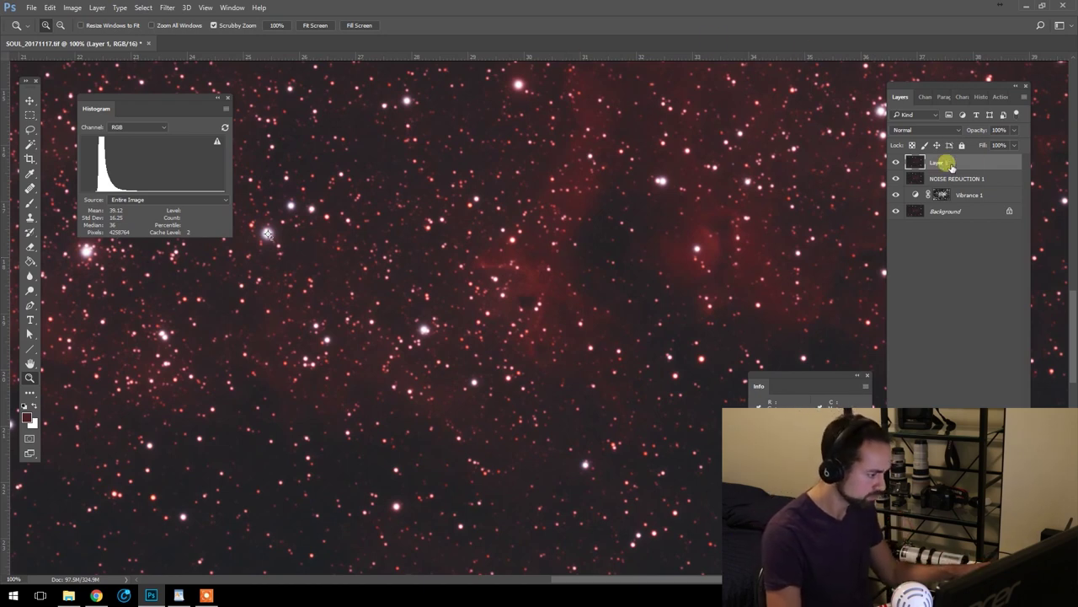
- Lower Layer 1's opacity to 68%
left_click(1000, 130)
type("68")
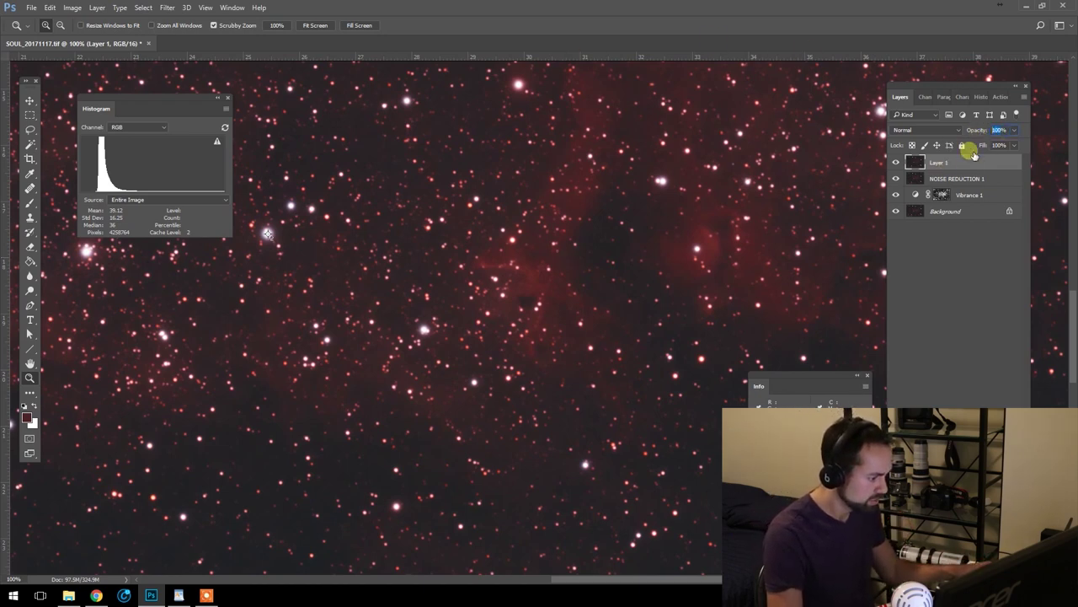
key("Return")
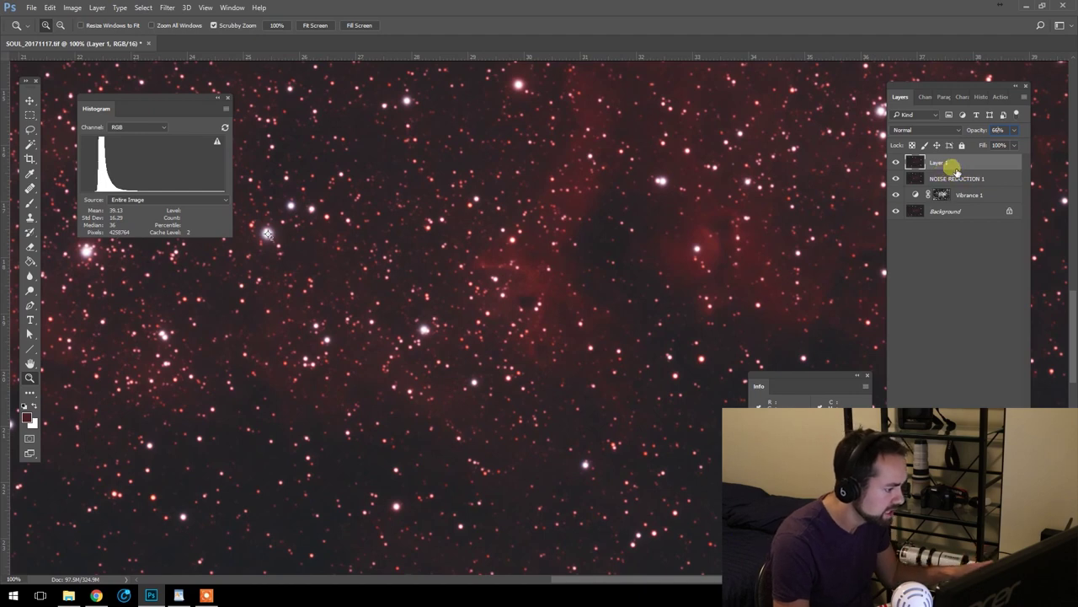
- Rename the top noise-reduced Layer 1 to NOISE REDUCTION 2
left_click(956, 173)
double_click(944, 163)
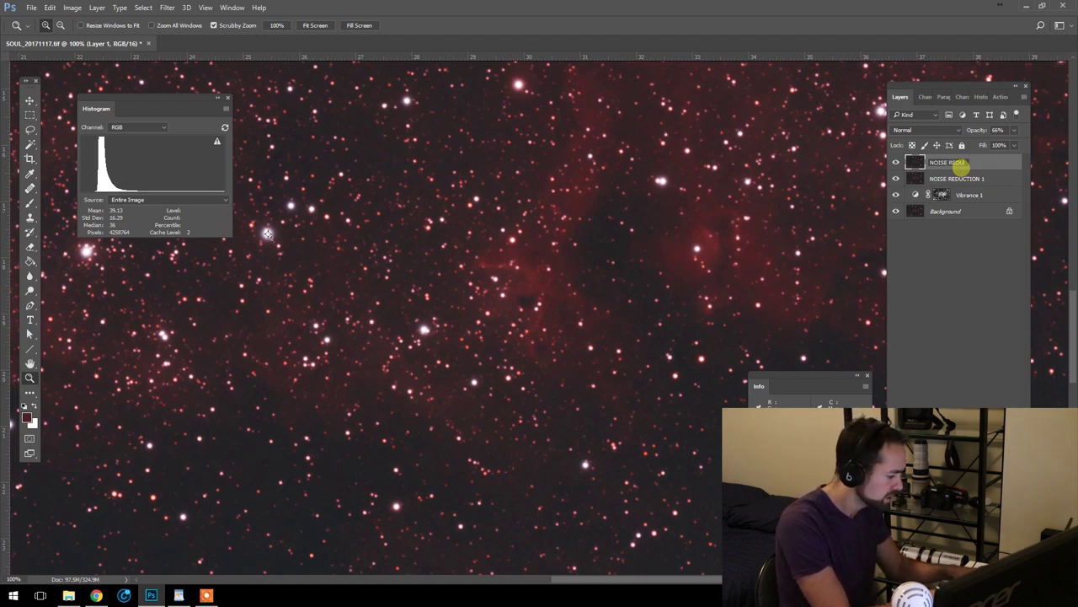
type("NOISE REDUCTION 2")
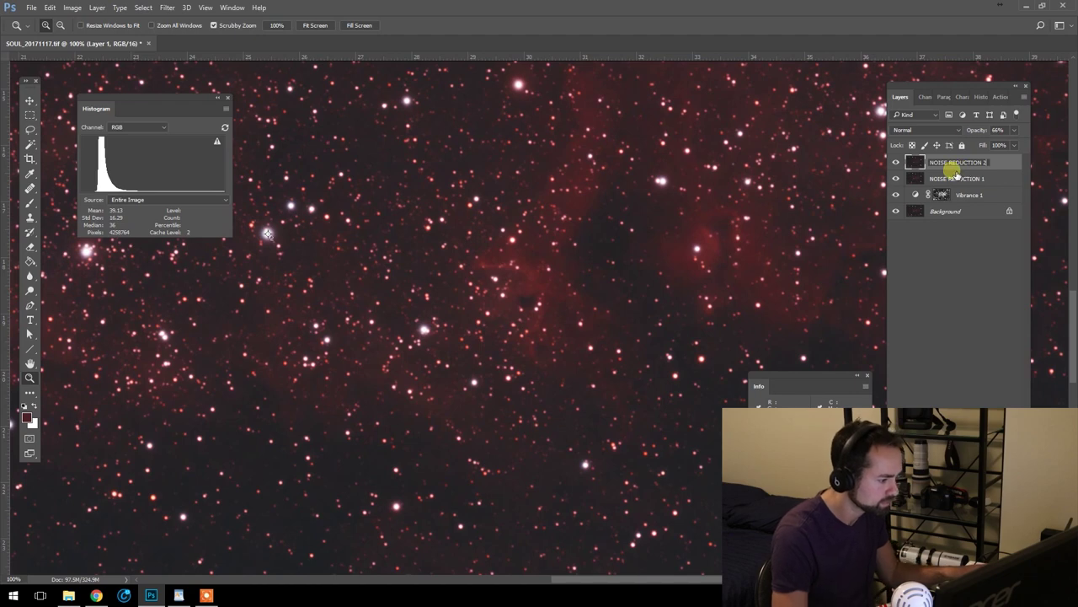
key("Return")
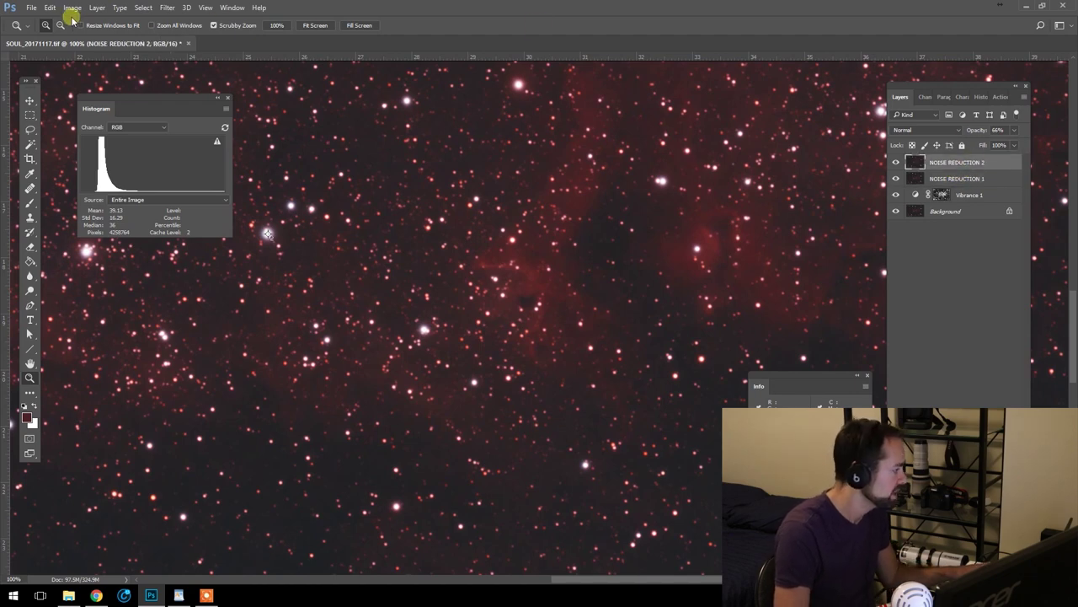
- Save As SOUL_20171117_PHASE2.tif, accepting the default TIFF options
left_click(31, 7)
left_click(77, 128)
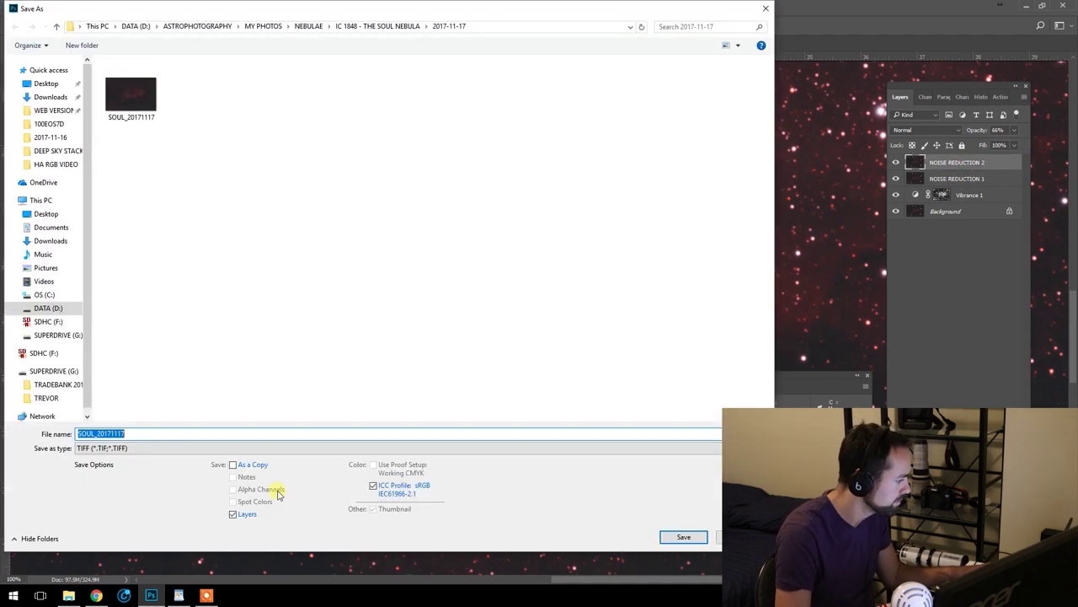
left_click(193, 433)
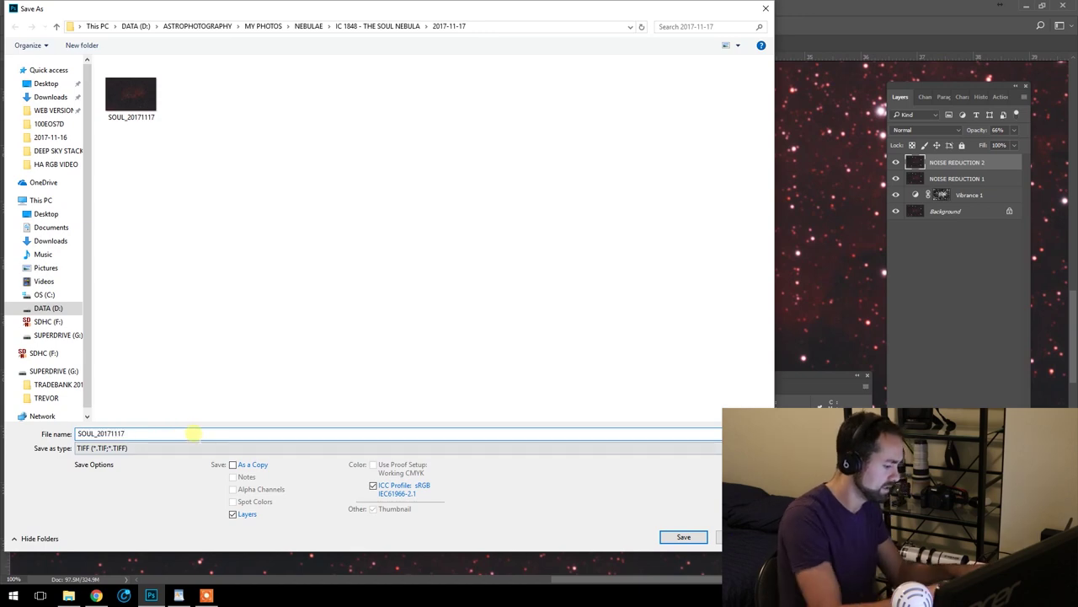
type("_PHASE2")
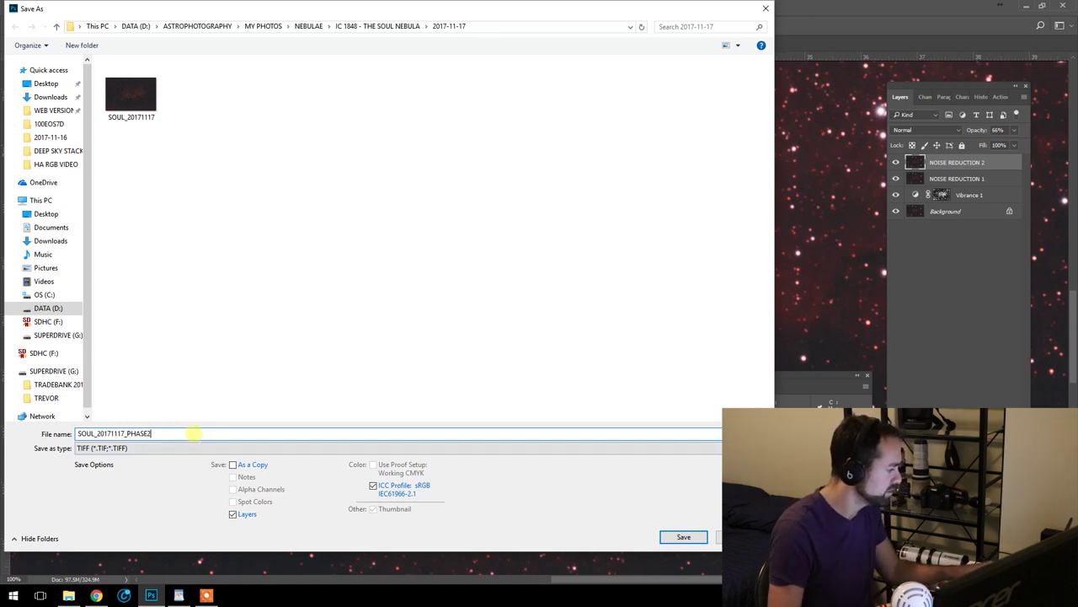
left_click(693, 536)
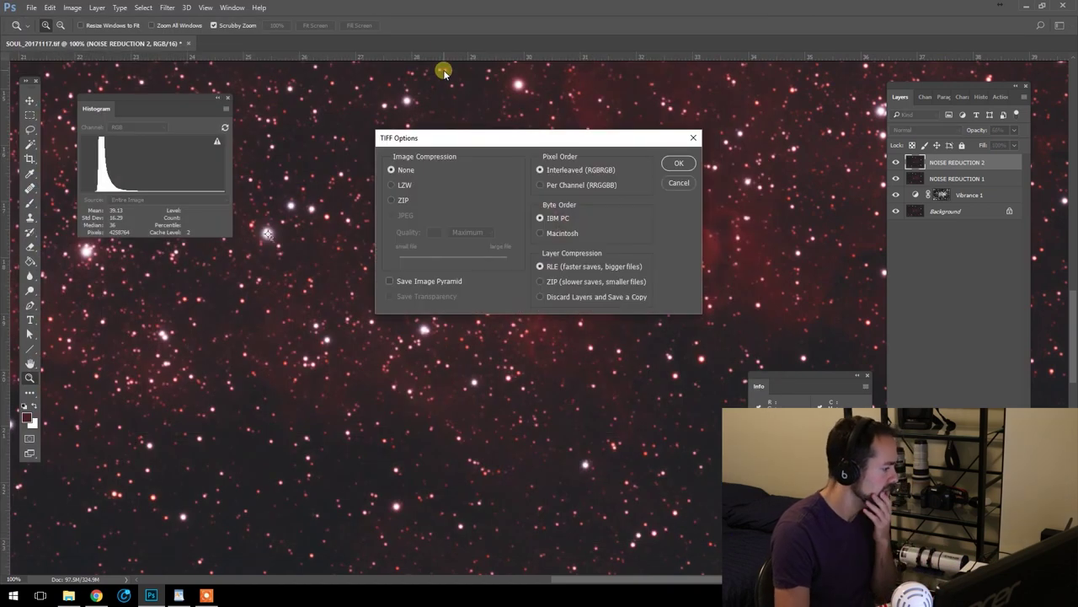
left_click(680, 164)
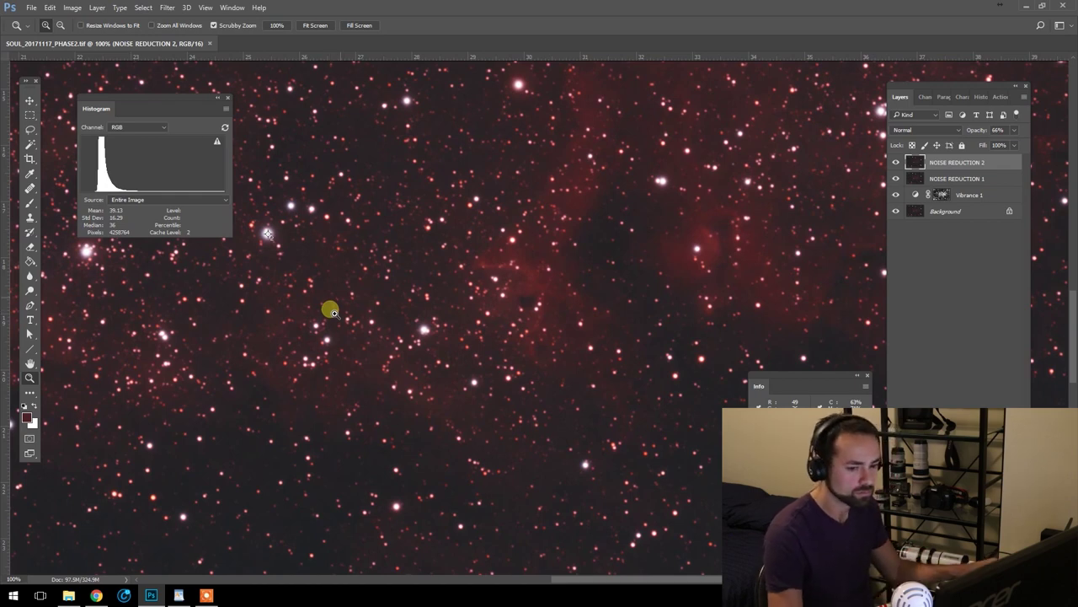
- At 100% zoom, stamp all visible layers into a new Layer 1 above NOISE REDUCTION 2
left_click(345, 354, "alt")
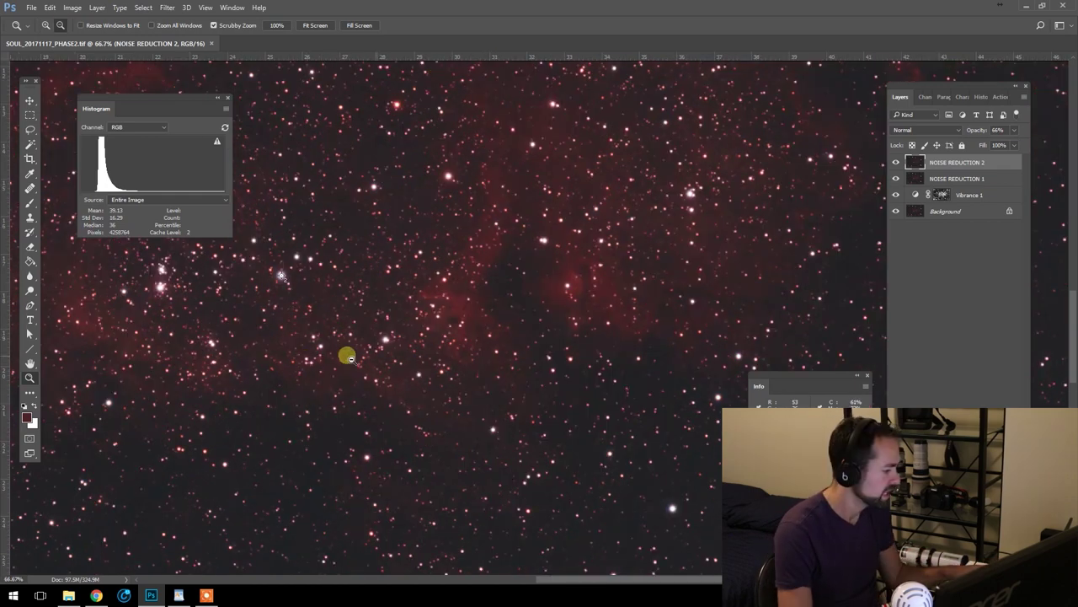
left_click_drag(436, 351, 392, 298)
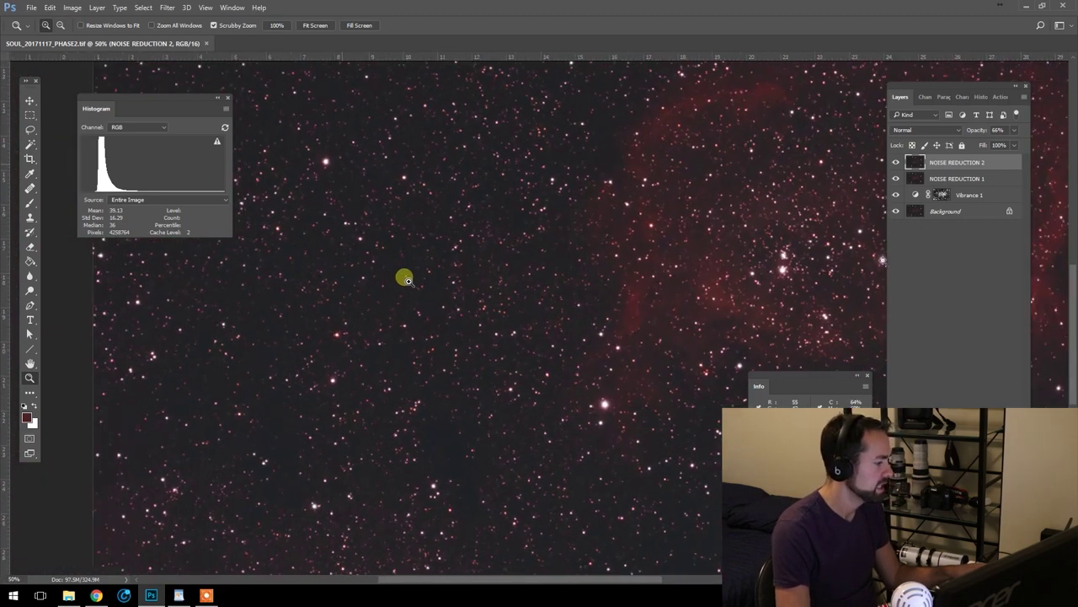
key("ctrl+1")
left_click(984, 176)
left_click(988, 167)
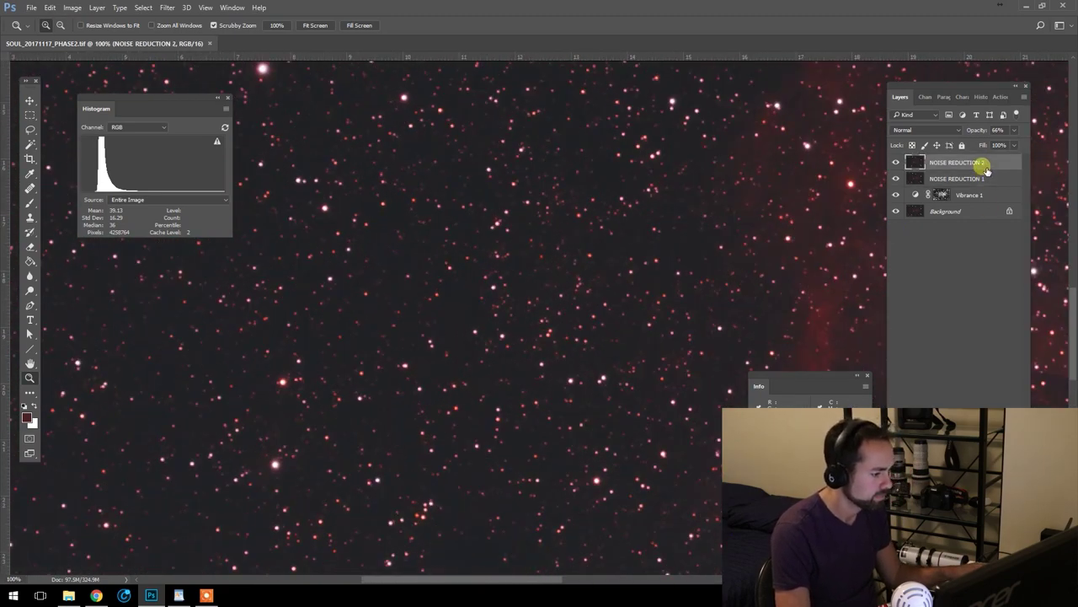
key("ctrl+shift+alt+n")
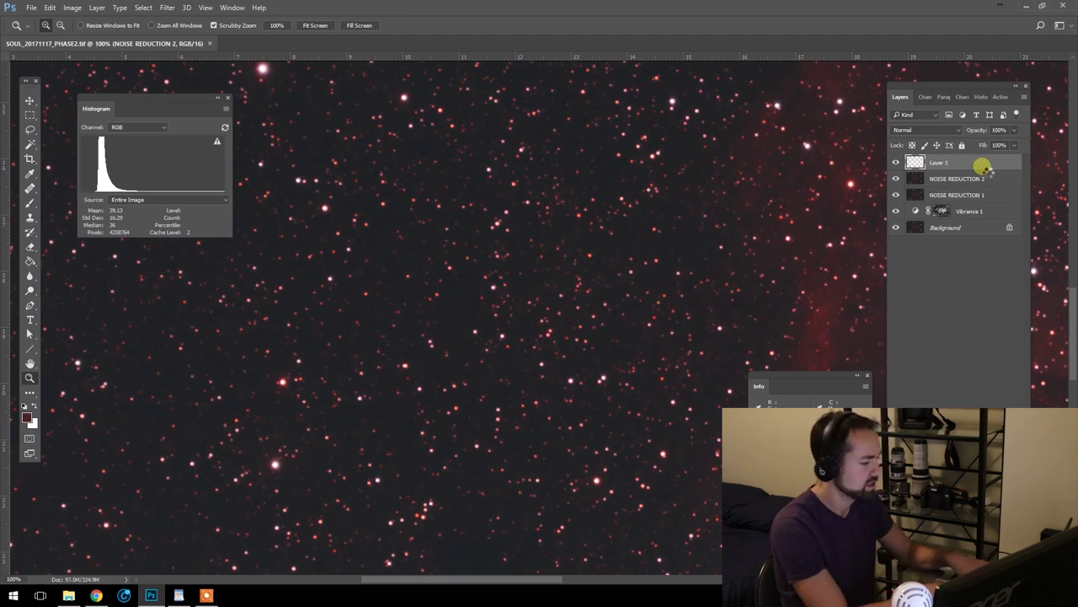
key("ctrl+shift+alt+e")
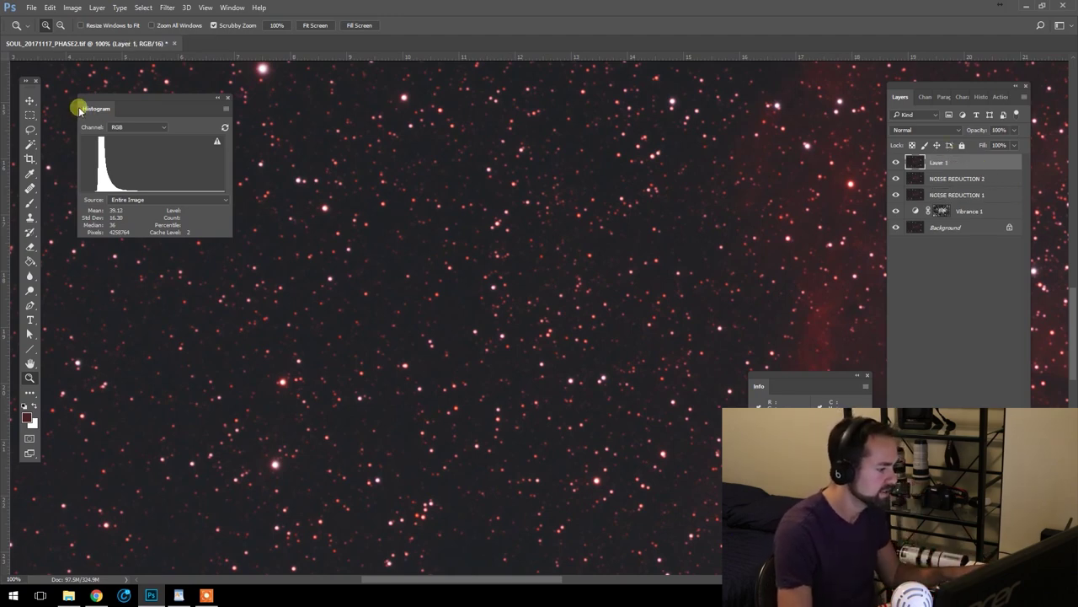
- Place colour samplers on two patches of dark background sky
left_click(30, 174)
left_click(99, 195)
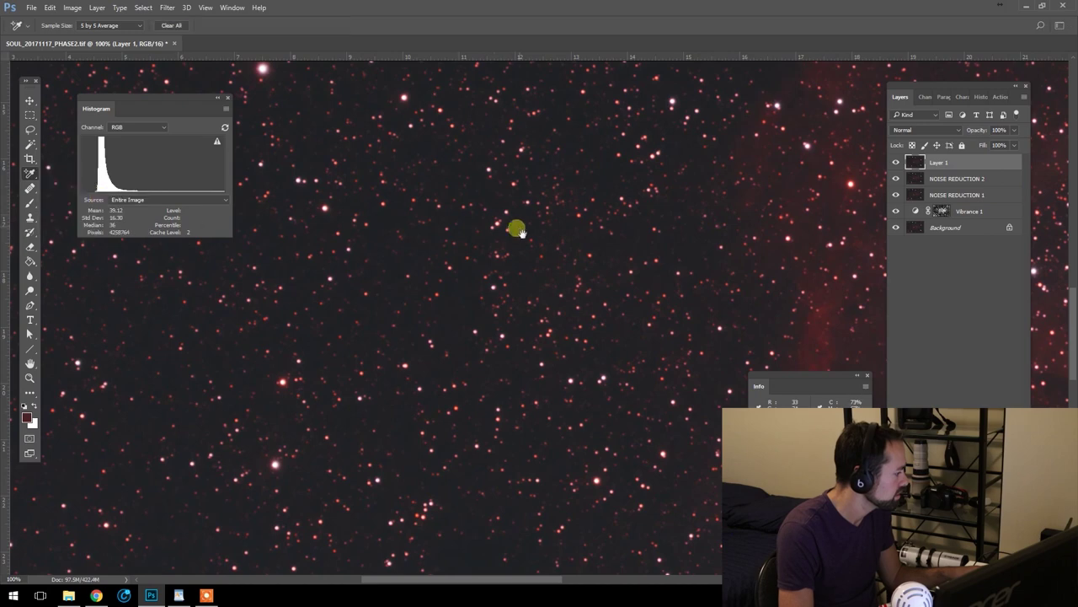
mouse_move(512, 228)
left_mouse_down()
mouse_move(594, 334)
mouse_move(512, 221)
left_mouse_up()
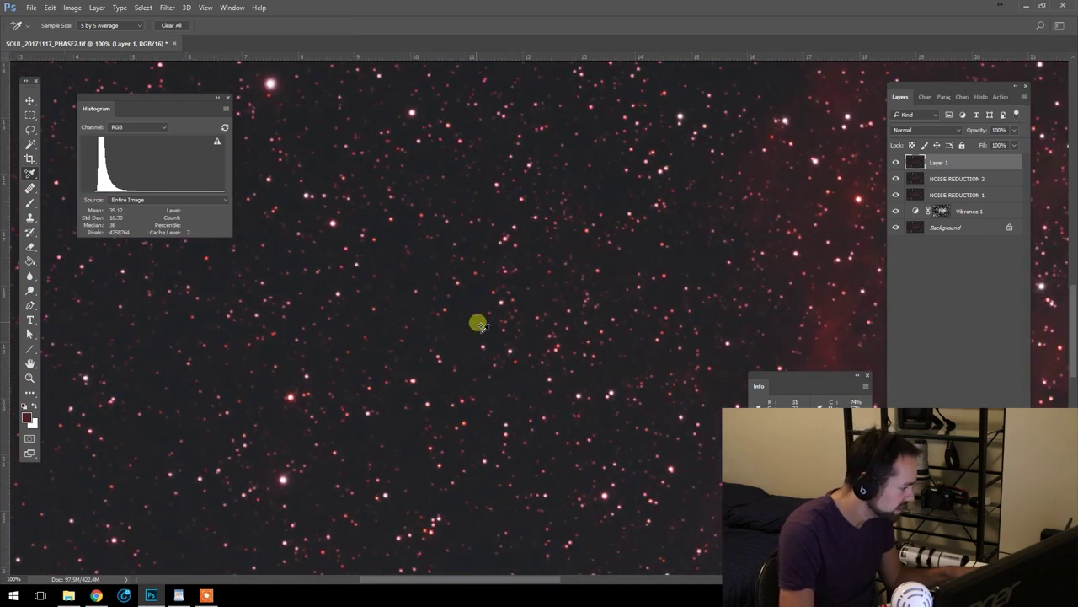
left_click(453, 328)
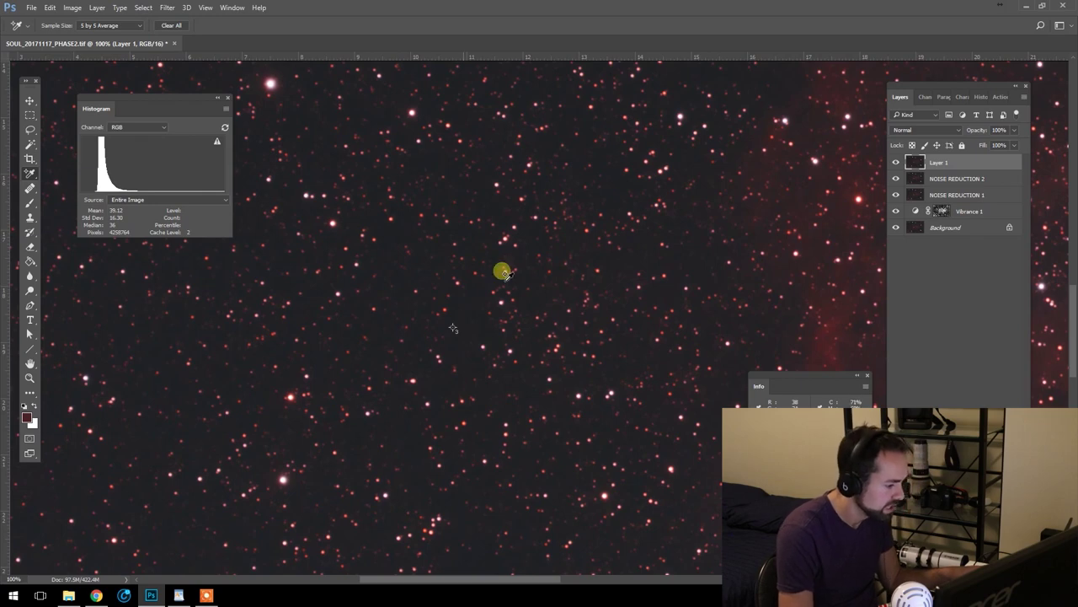
left_click(73, 7)
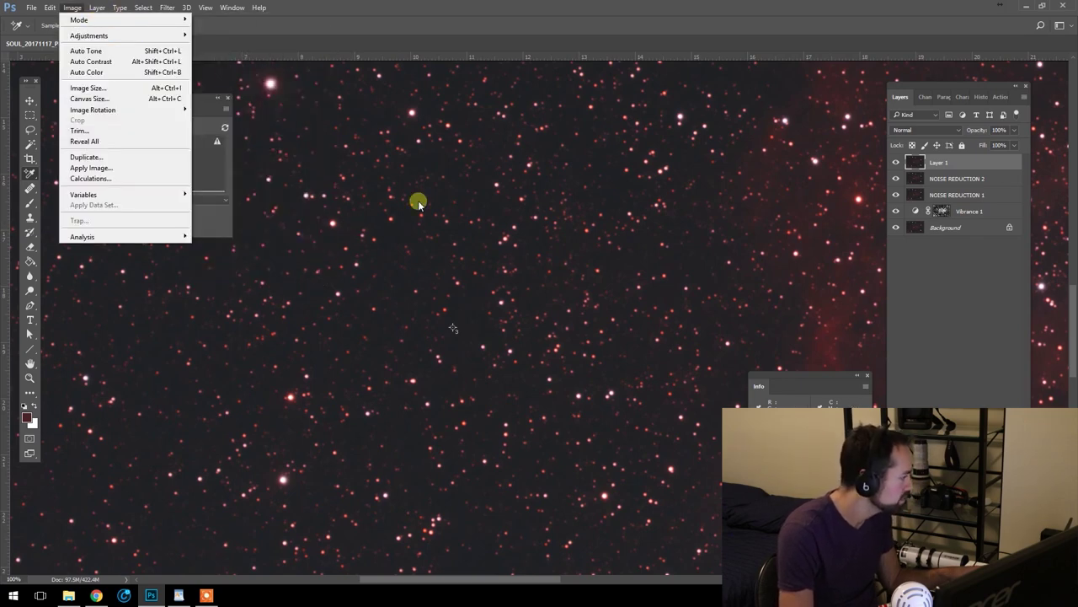
right_click(446, 329)
left_click(460, 329)
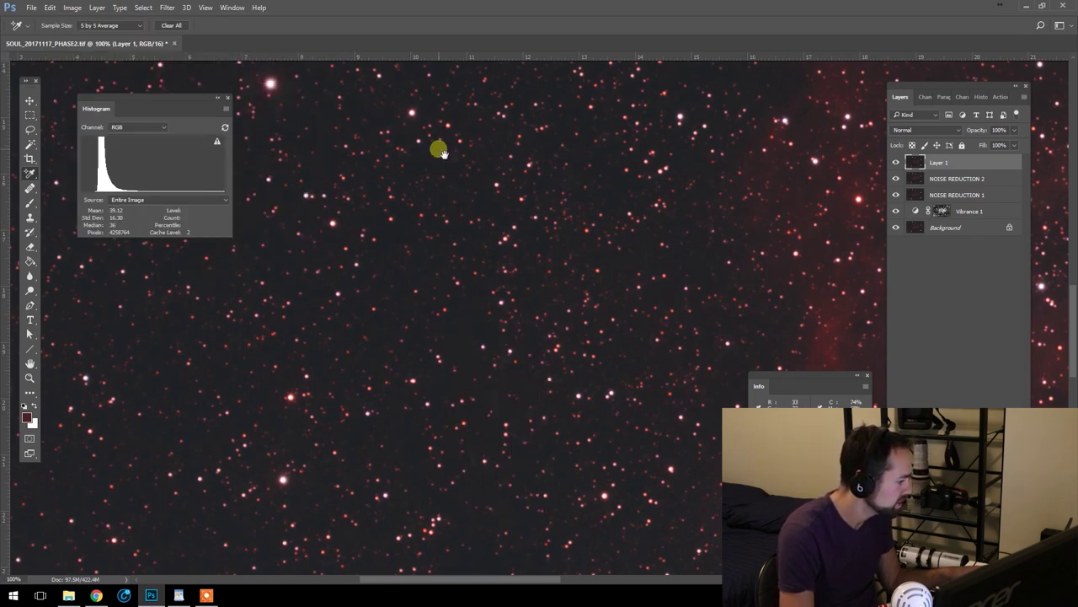
scroll(433, 207, "up", 3)
left_click_drag(432, 207, 417, 378)
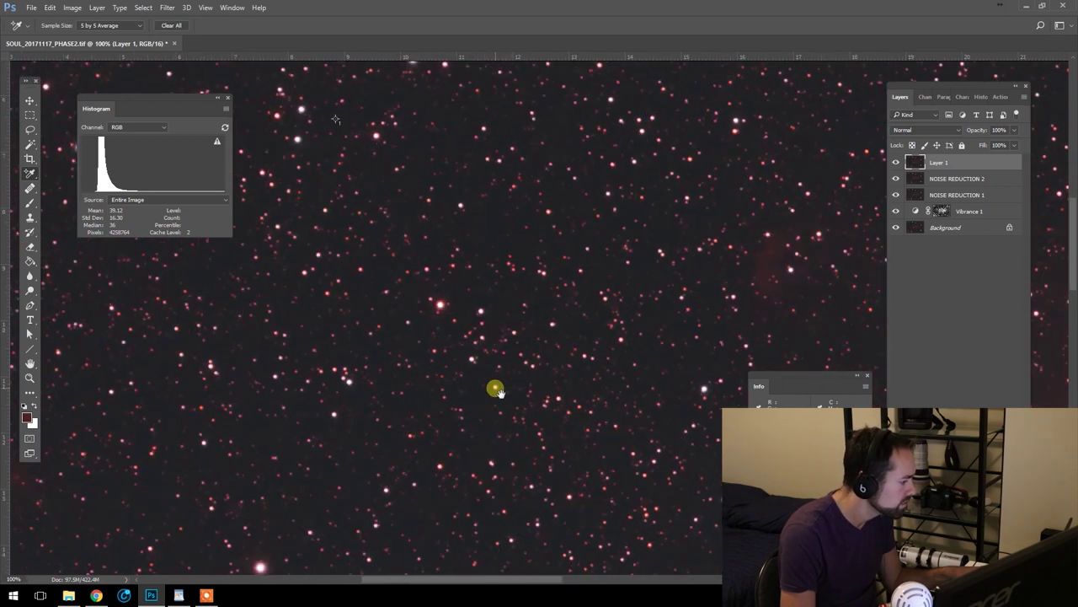
left_click(490, 227)
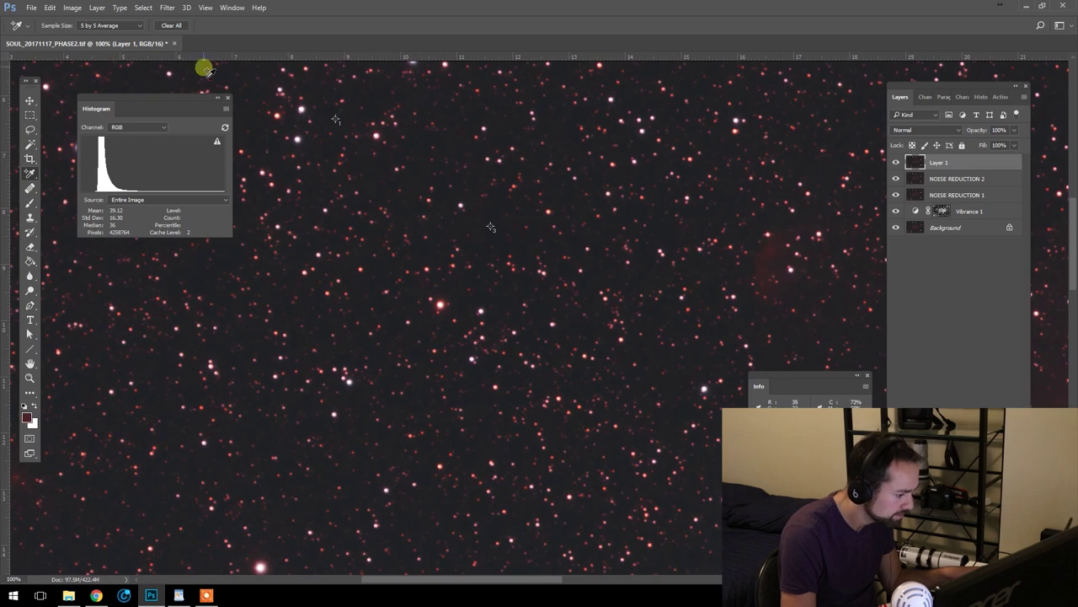
- Open Image > Adjustments > Levels
left_click(73, 7)
mouse_move(110, 35)
left_click(212, 47)
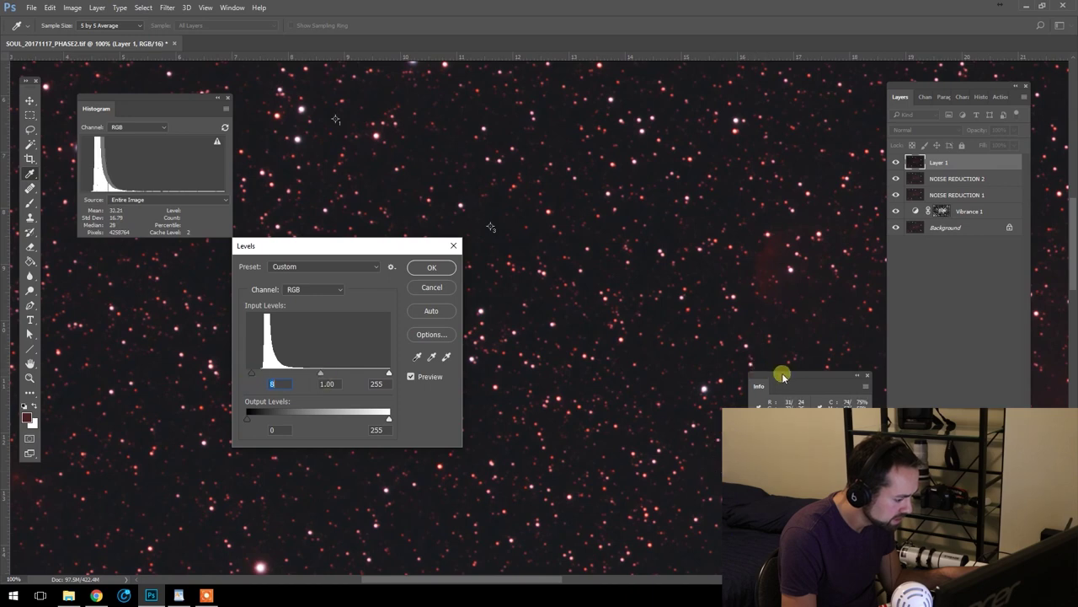
- In Levels, raise the Green channel's black input and set the Blue black point to 5, then apply
left_click_drag(782, 375, 655, 187)
left_click(301, 289)
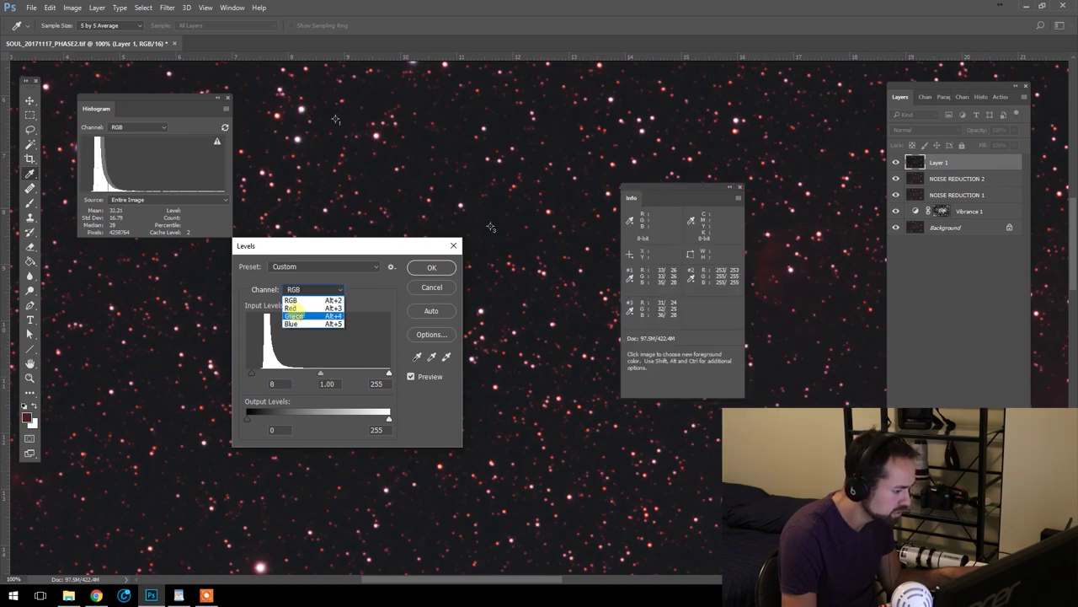
left_click(301, 313)
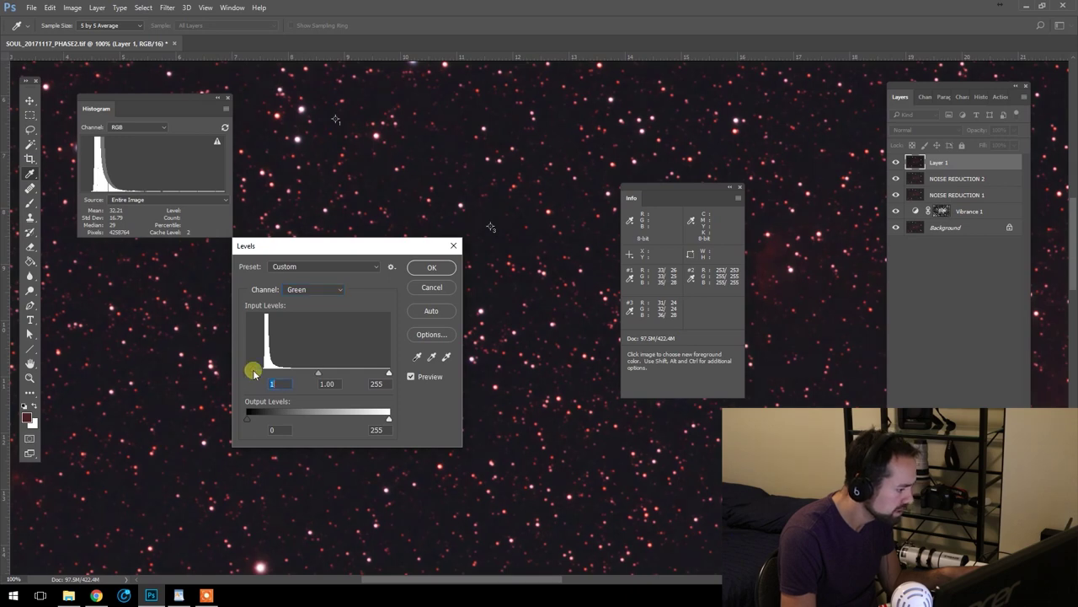
left_click(318, 289)
left_click(304, 324)
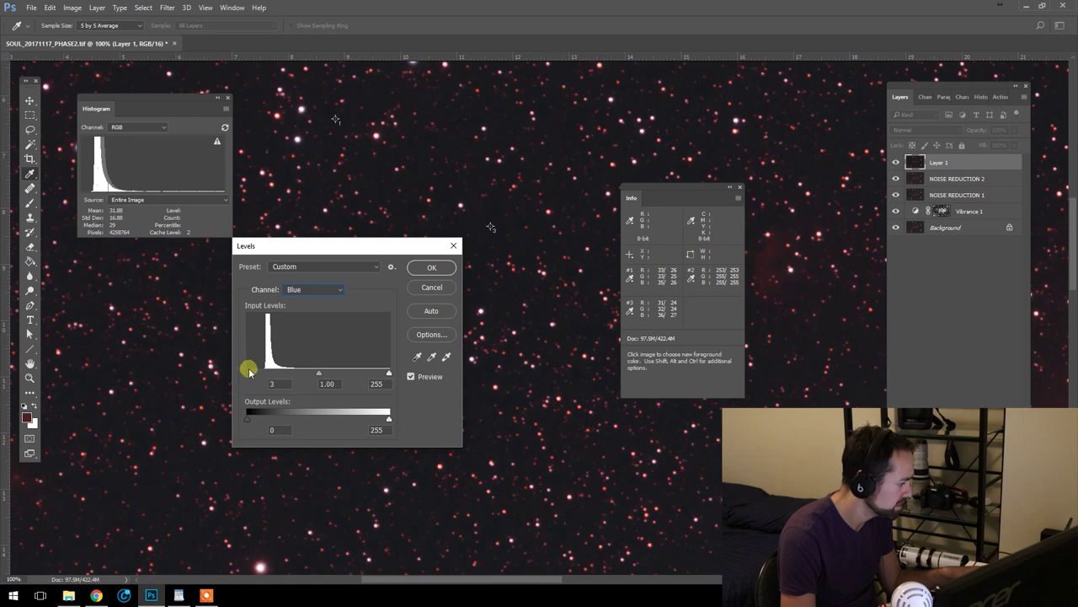
left_click(431, 267)
- Close the sampler readouts and zoom out to see the whole nebula
left_click_drag(362, 331, 320, 274)
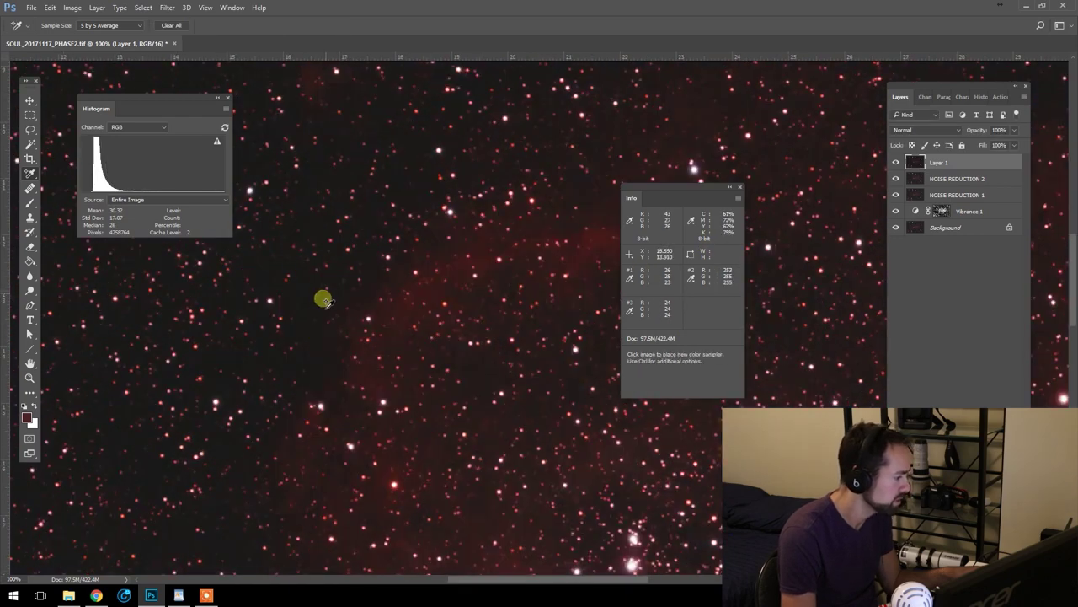
left_click(731, 195)
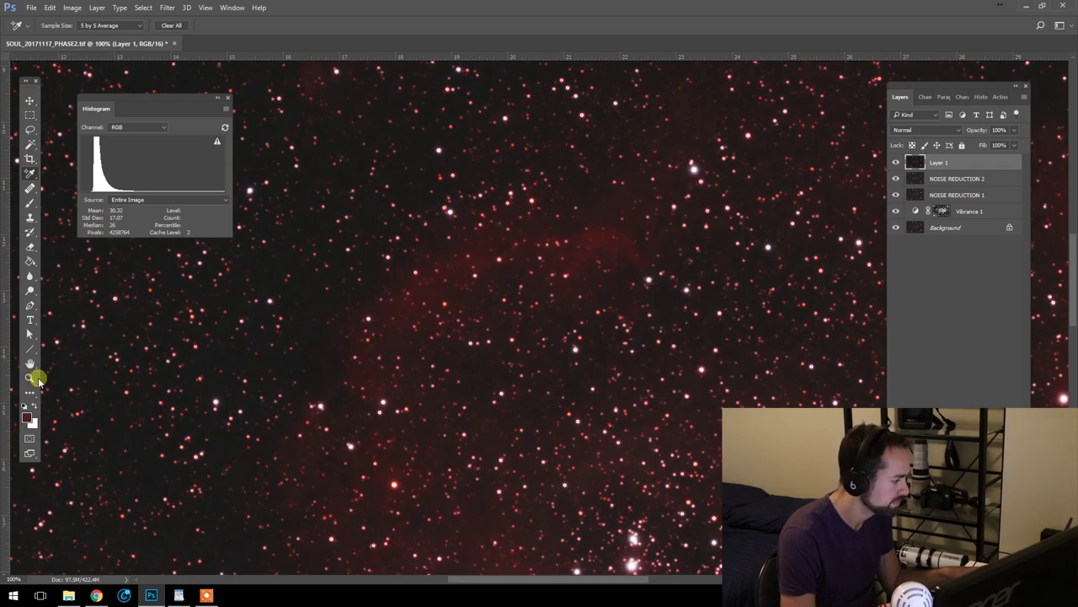
left_click(30, 377)
left_click(609, 360, "alt")
left_click(750, 408, "alt")
left_click(698, 385, "alt")
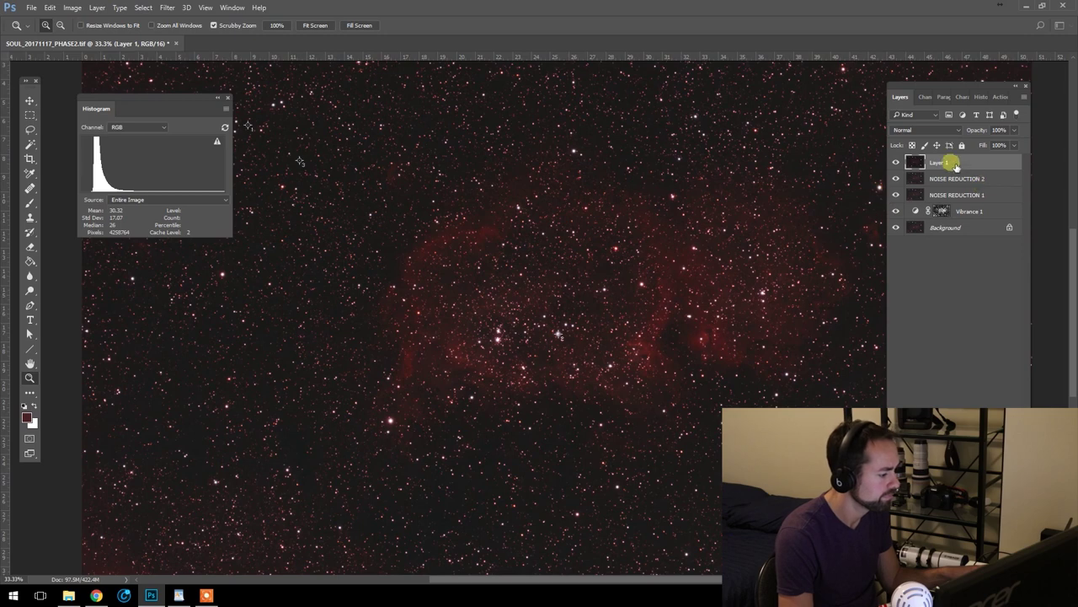
- Name the levelled Layer 1 'COLOR BALANCE', then zoom out to check the frame and back in
type("COLOR BALANCE")
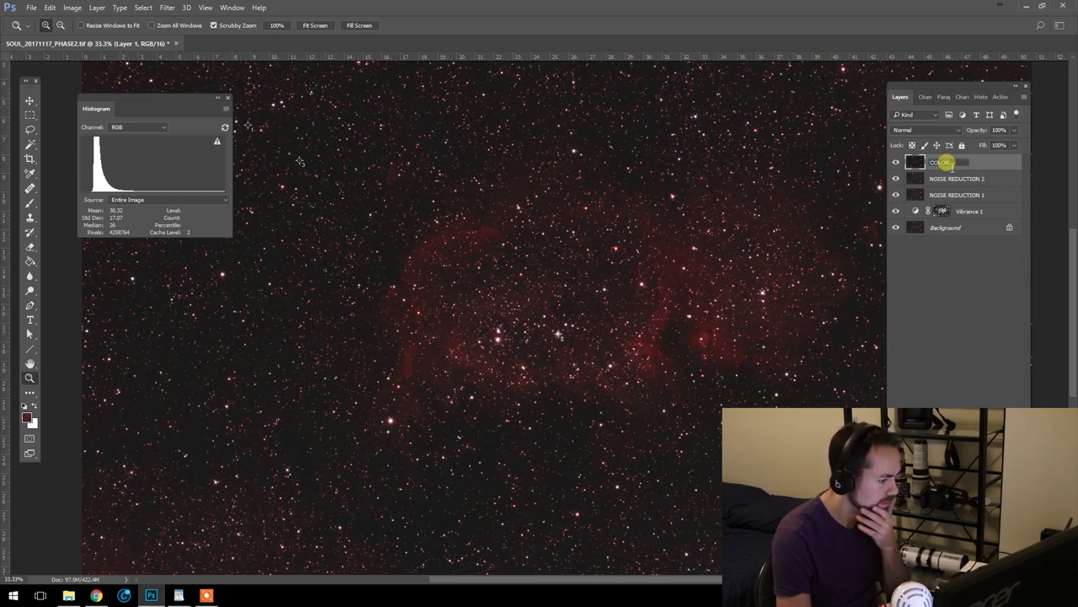
key("BackSpace")
key("BackSpace")
key("BackSpace")
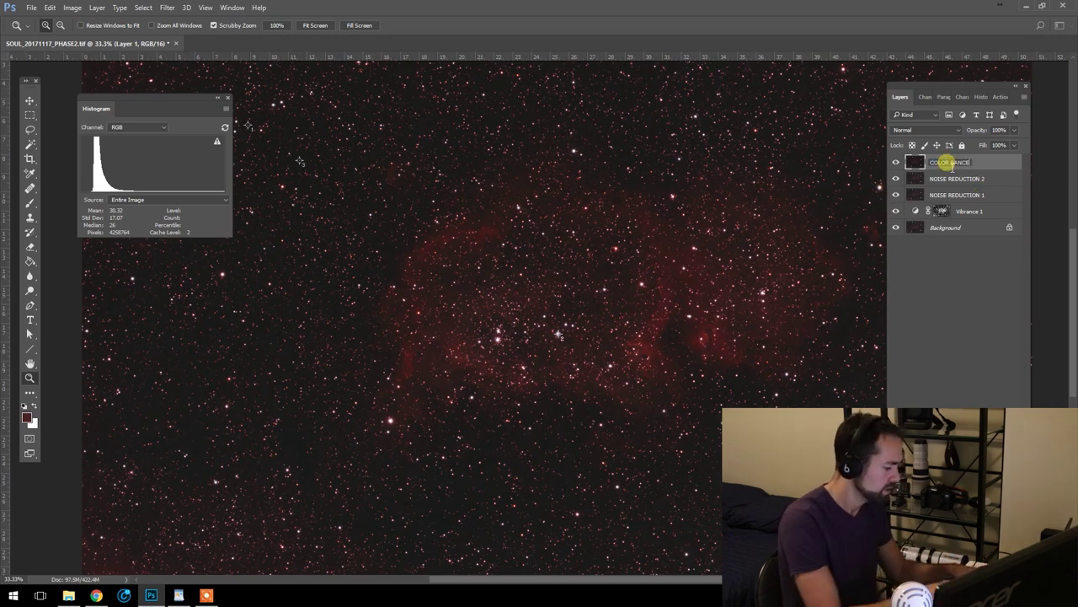
type("NCE")
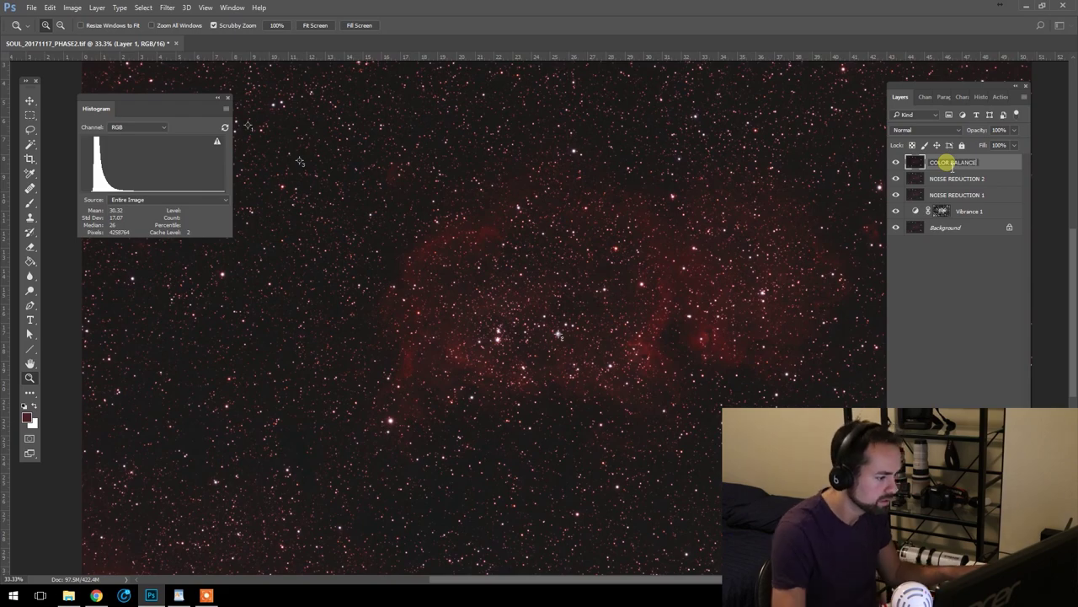
key("Return")
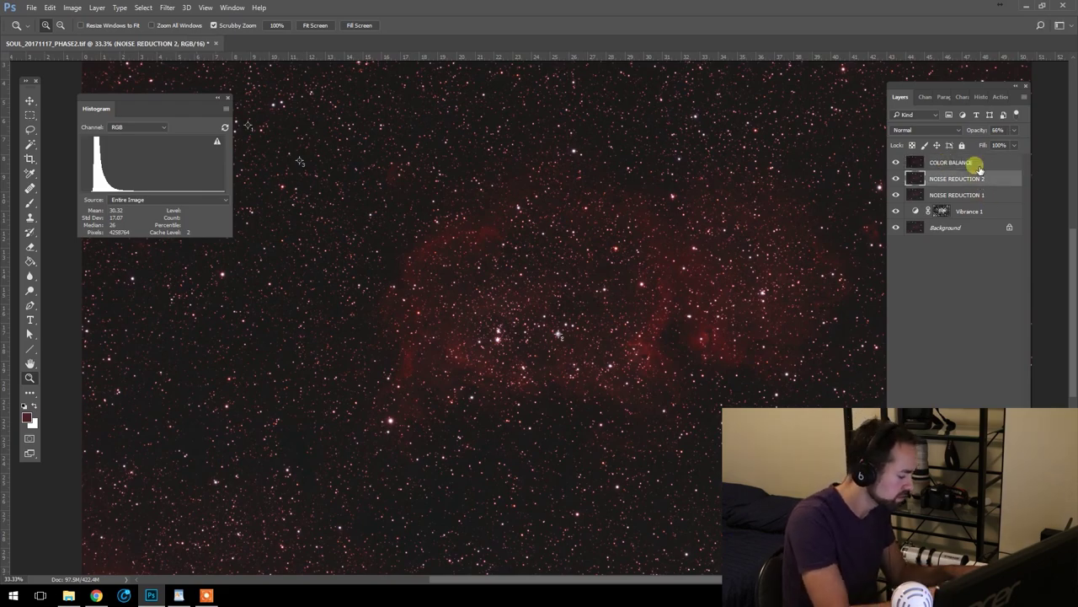
left_click(688, 344, "alt")
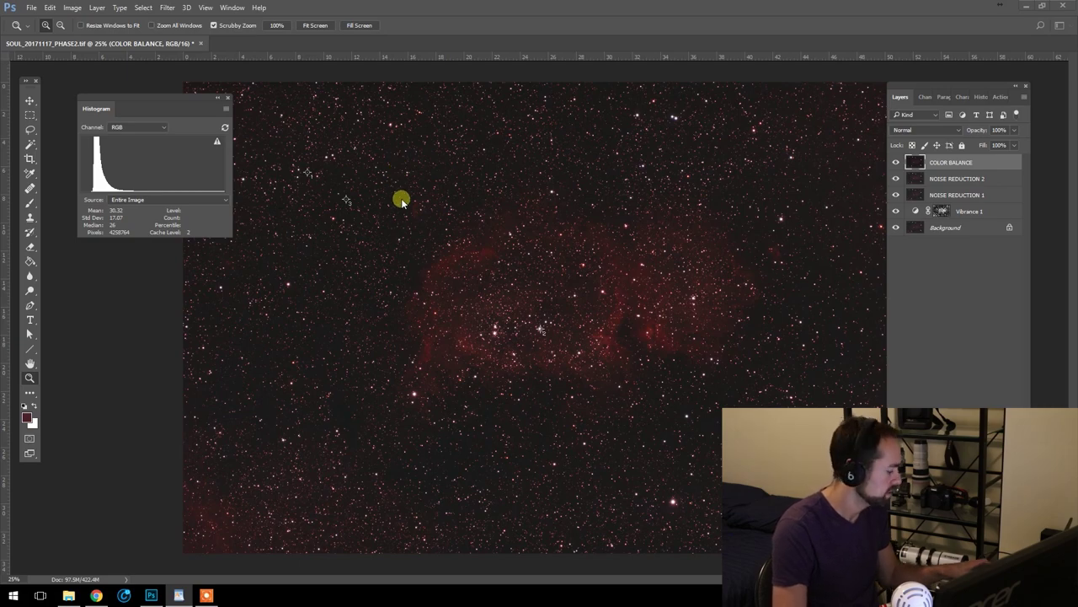
left_click(657, 235)
- Stamp all visible layers into a new Layer 1 and choose Filter > Sharpen > Unsharp Mask
key("ctrl+shift+alt+n")
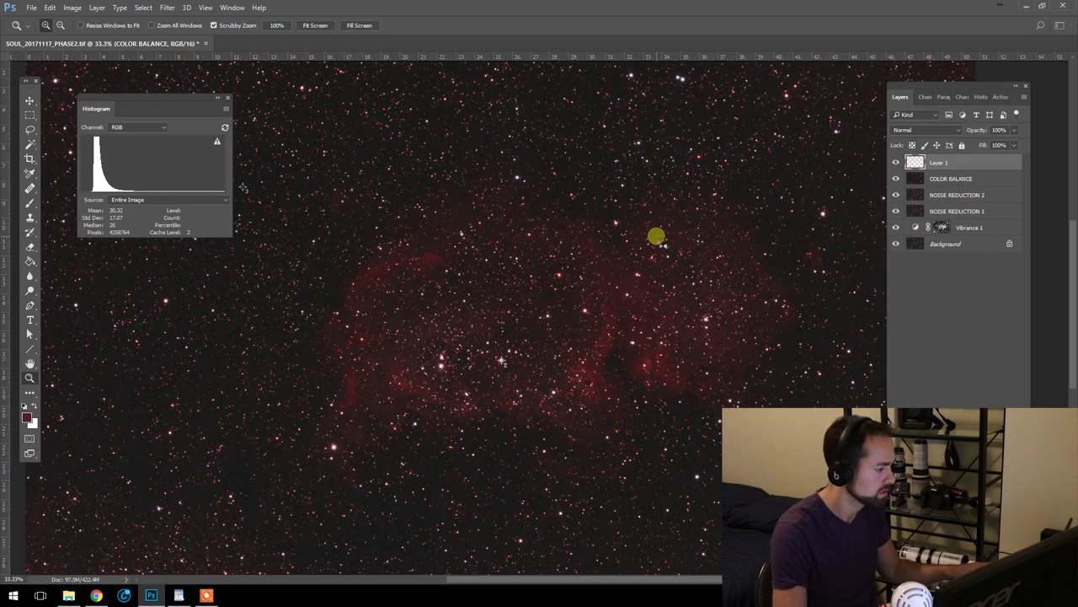
key("ctrl+shift+alt+e")
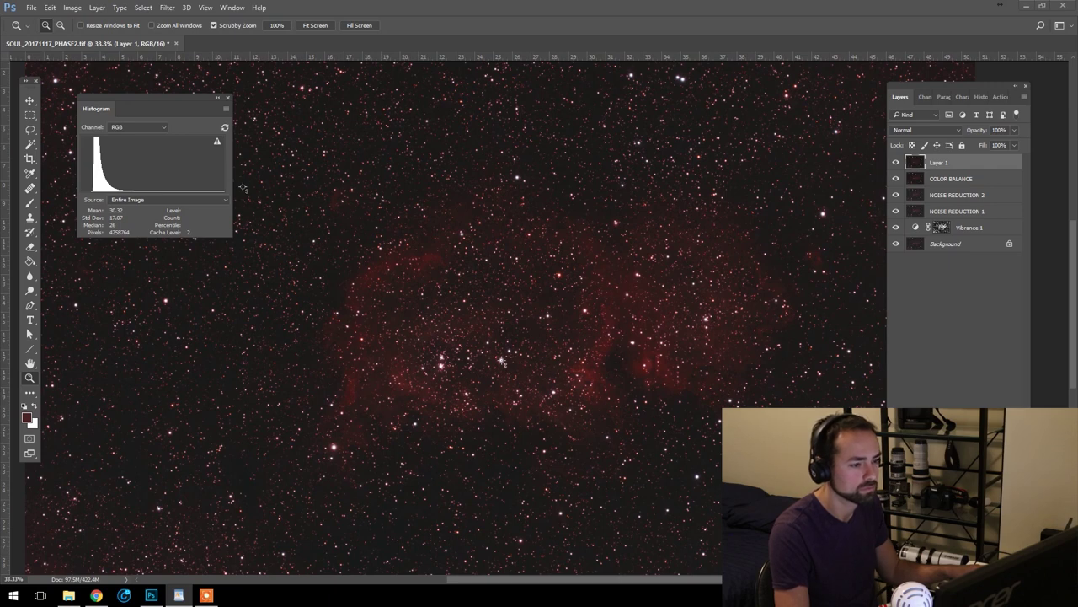
left_click(135, 7)
mouse_move(160, 10)
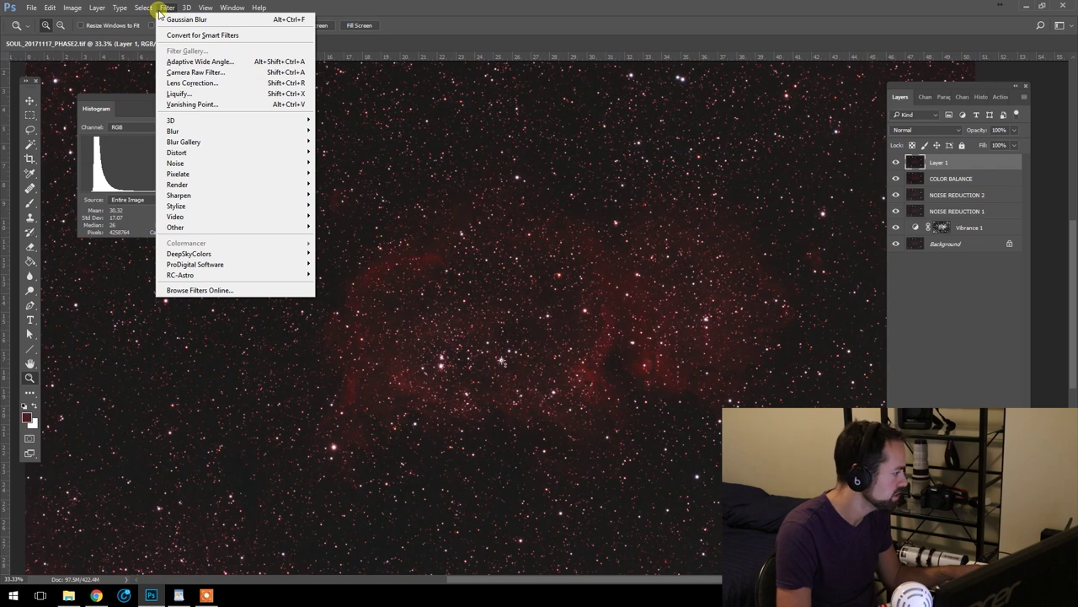
mouse_move(236, 195)
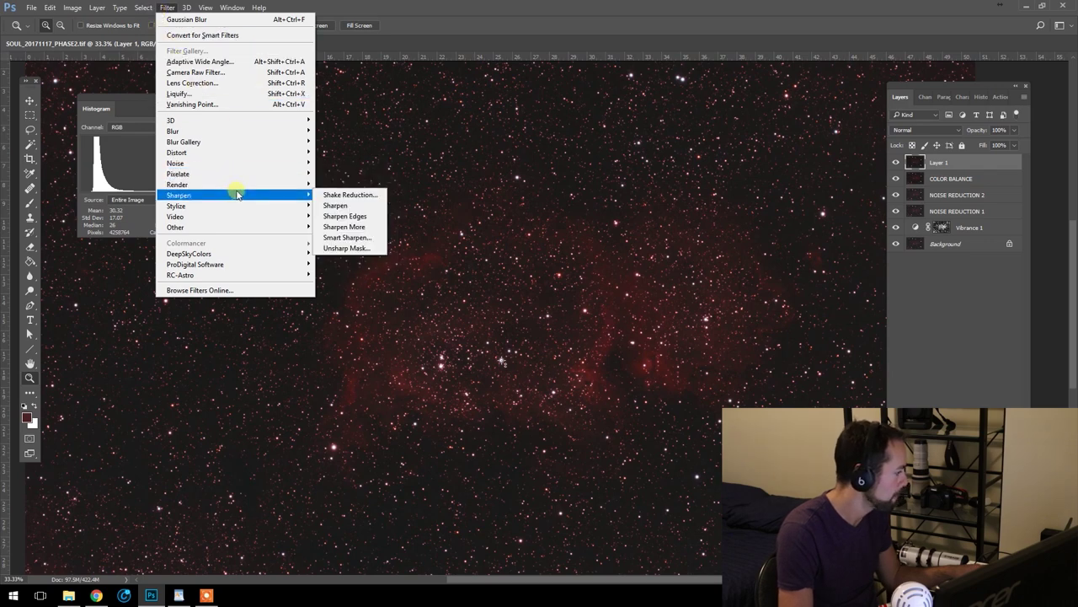
left_click(347, 247)
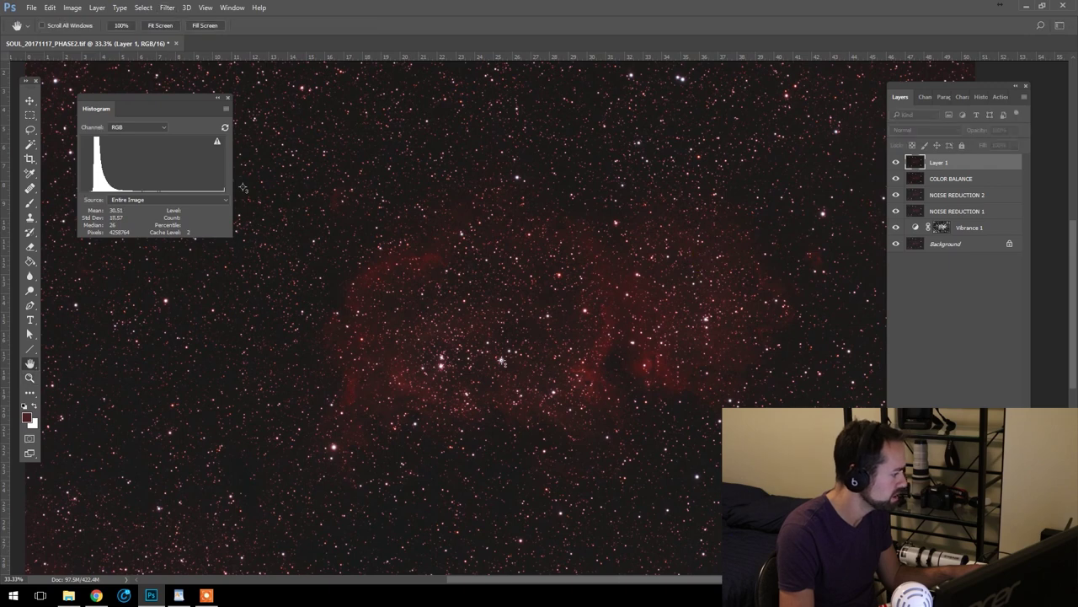
- Set Unsharp Mask to 100% amount, 2.0-pixel radius and threshold 6
left_click_drag(1074, 145, 464, 109)
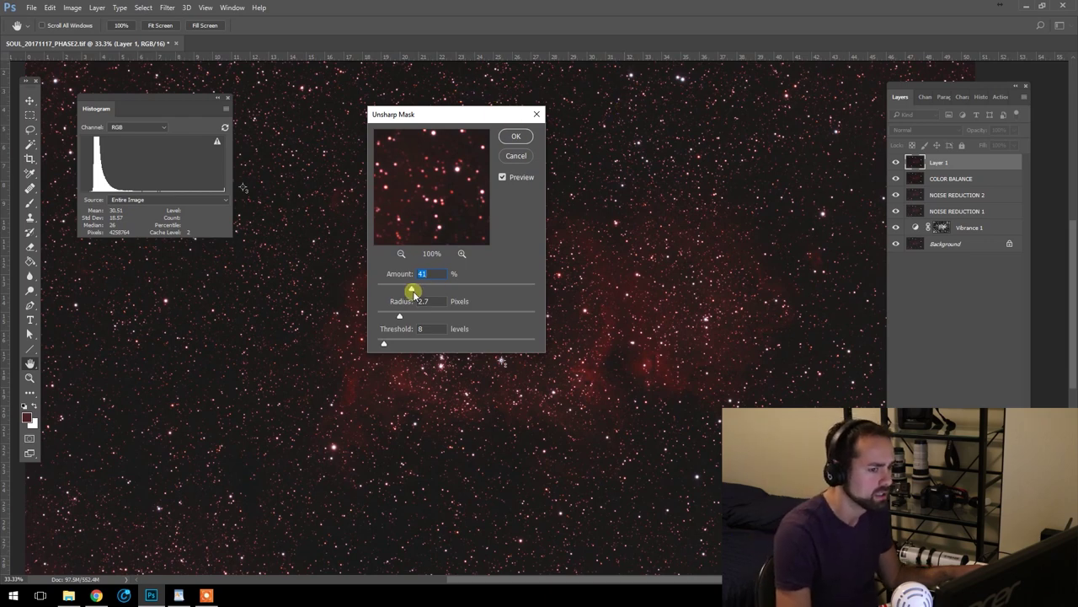
left_click_drag(410, 288, 454, 290)
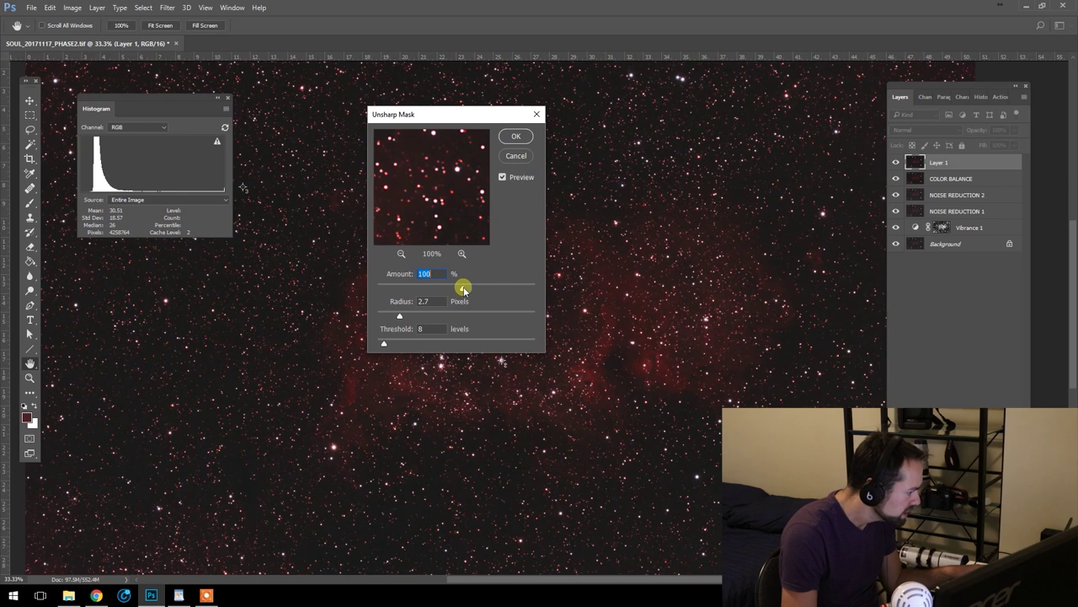
left_click(399, 309)
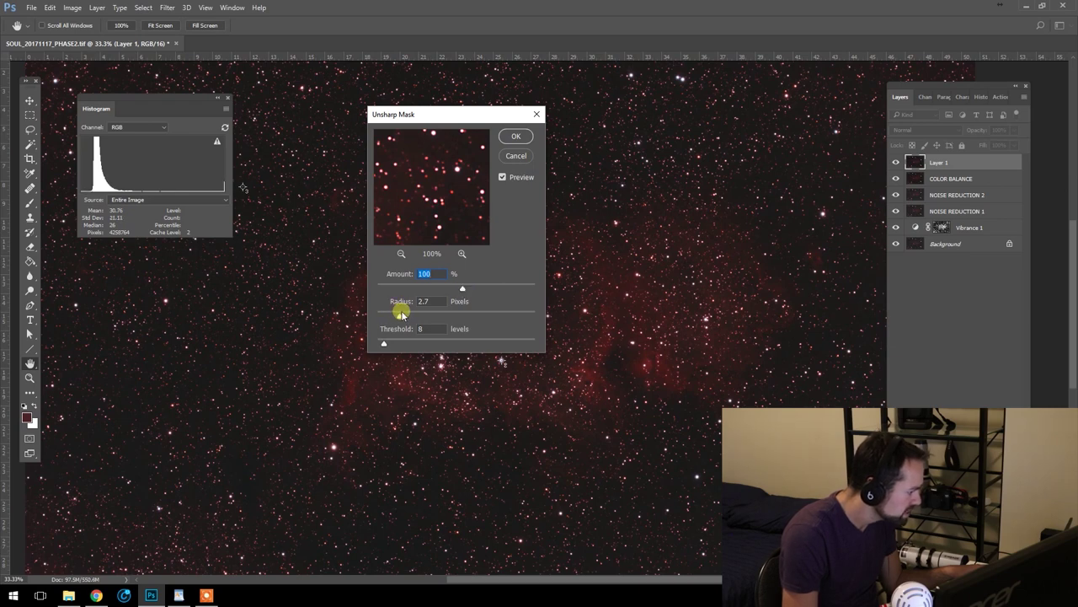
left_click_drag(400, 313, 394, 313)
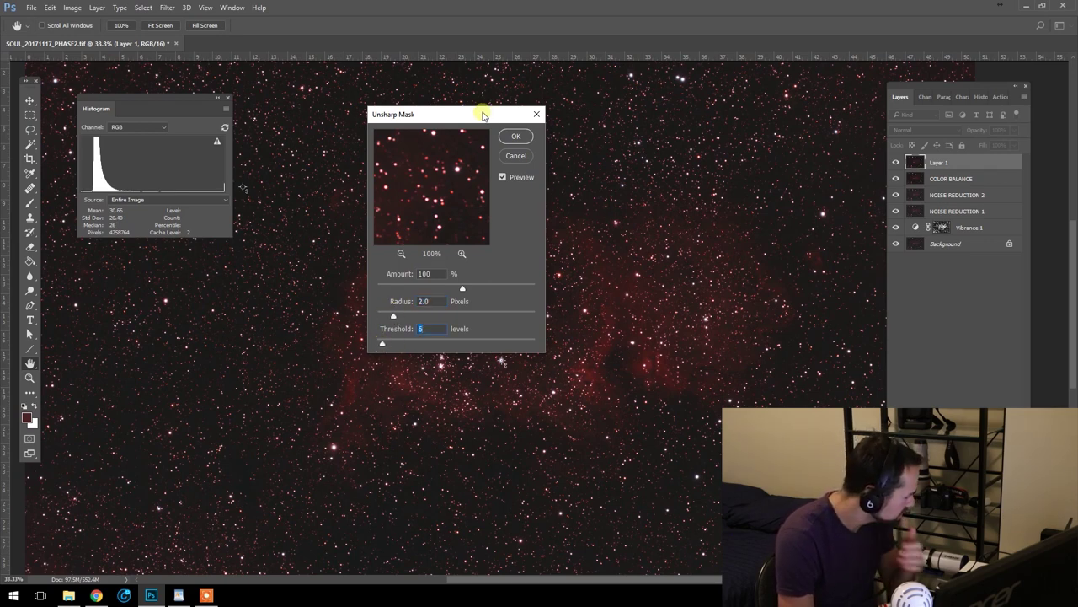
- Compare the preview off and on, apply the sharpening, and zoom into the stars at 300%
left_click_drag(483, 110, 625, 114)
left_click(646, 181)
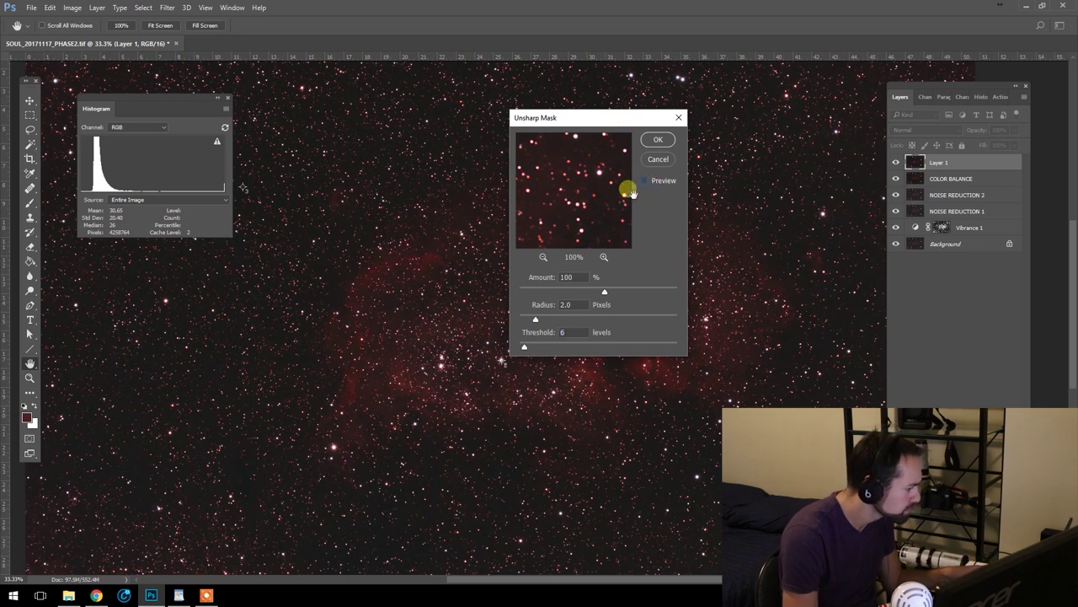
left_click(644, 180)
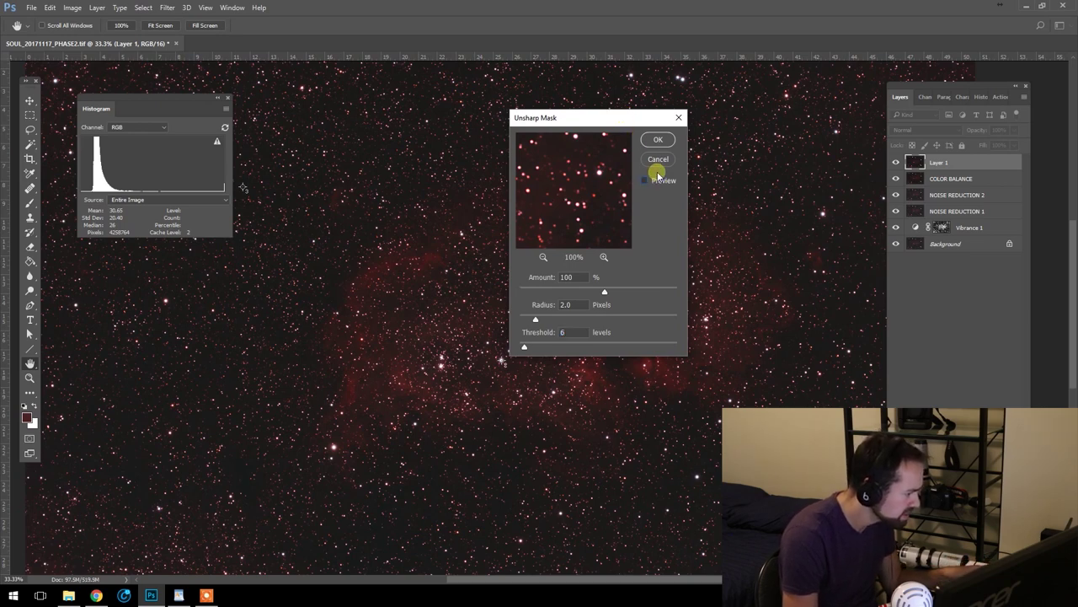
left_click(663, 142)
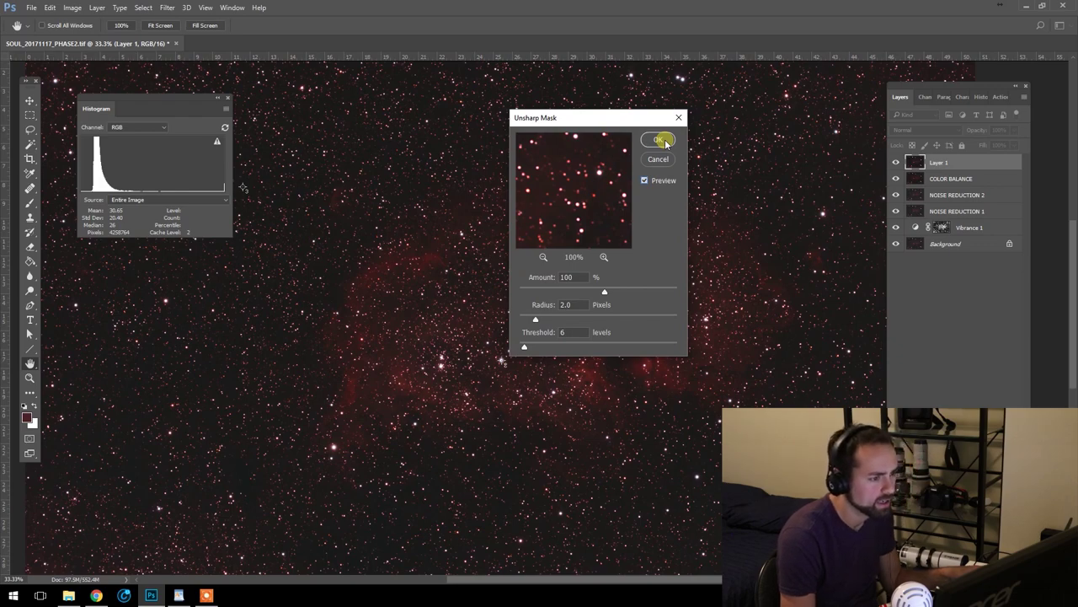
left_click(658, 140)
key("z")
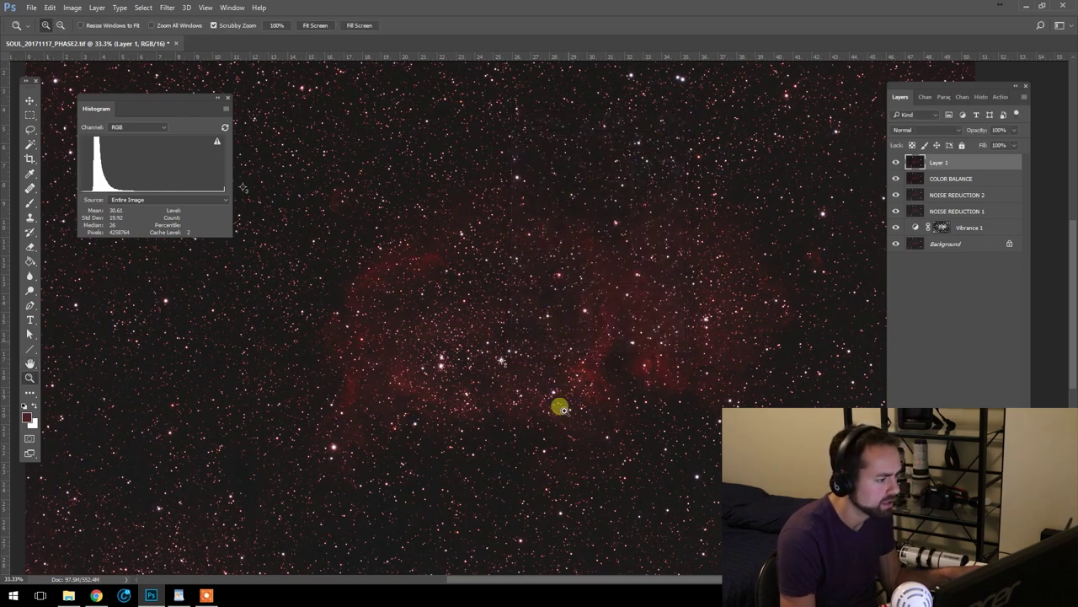
left_click_drag(561, 407, 863, 173)
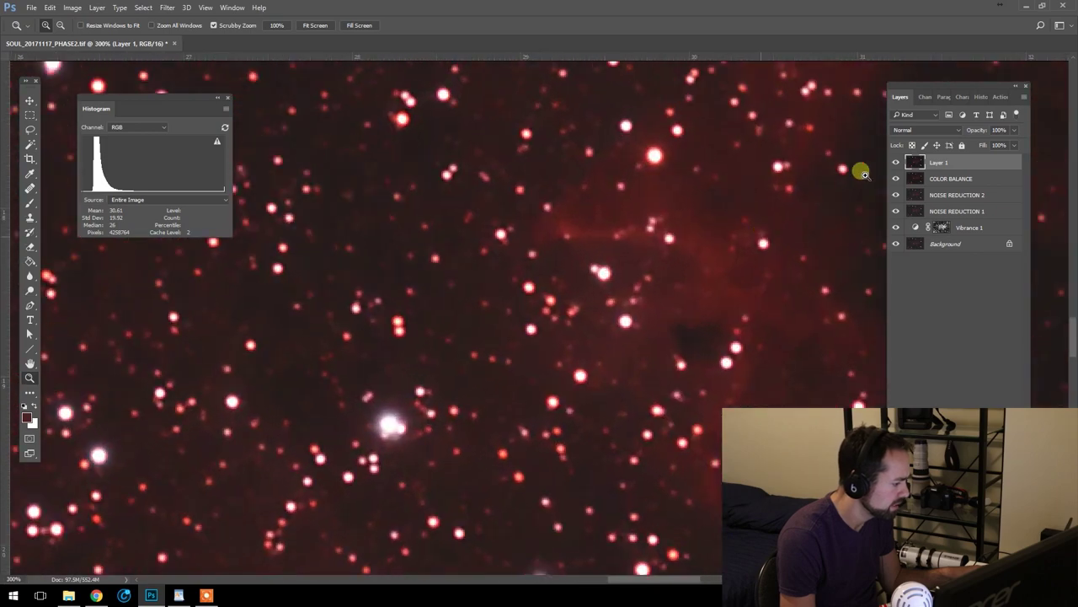
left_click(898, 162)
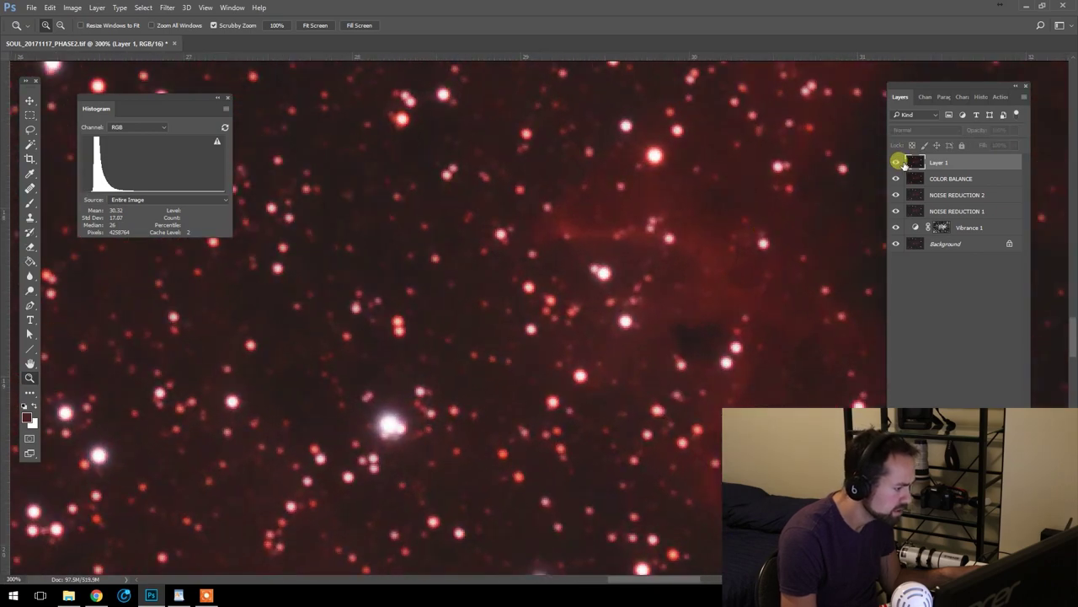
left_click(898, 163)
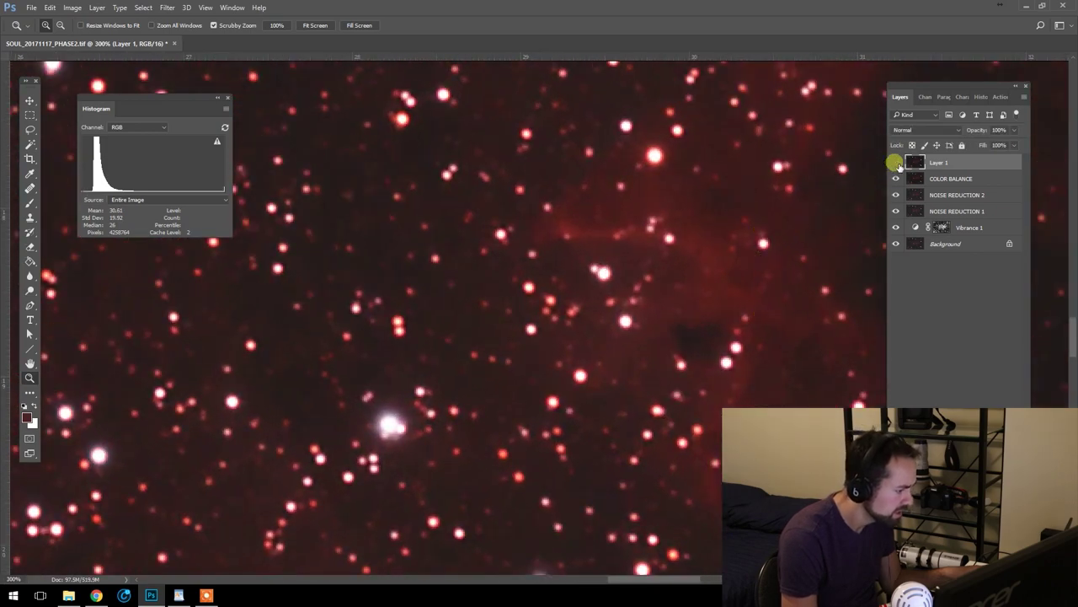
left_click(896, 163)
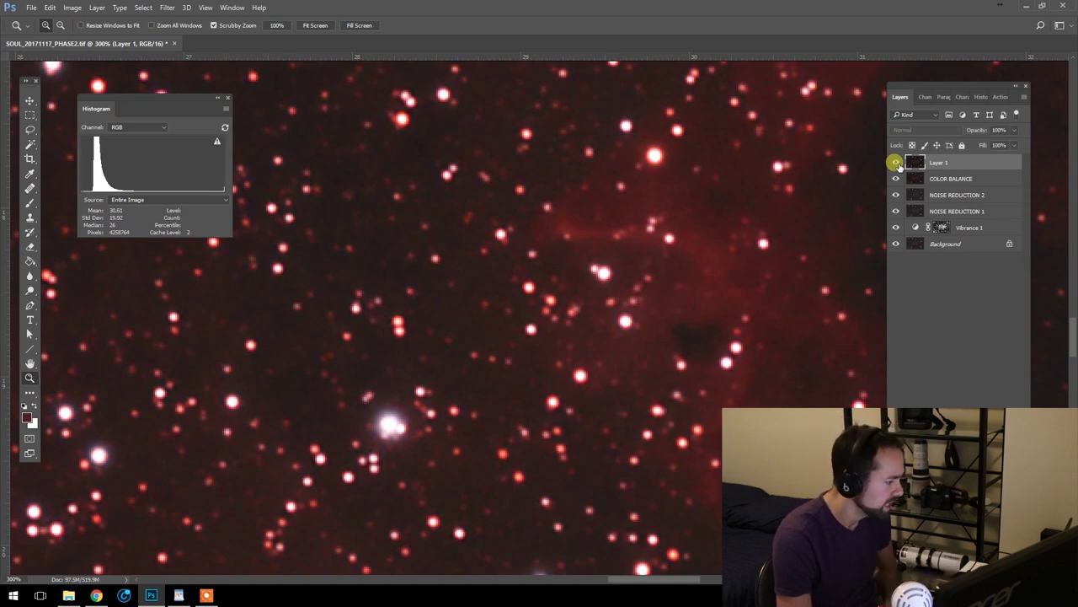
left_click(896, 163)
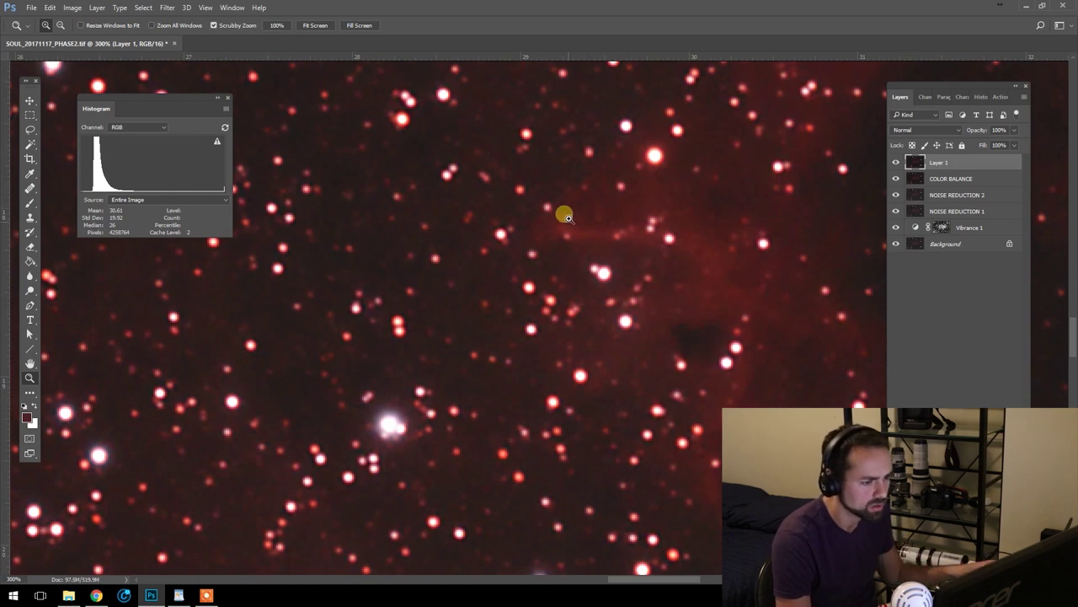
- Run the Astronomy Tools 'Fade Sharpen to Mostly Lighten' action on Layer 1
left_click(999, 98)
left_click_drag(989, 87, 999, 81)
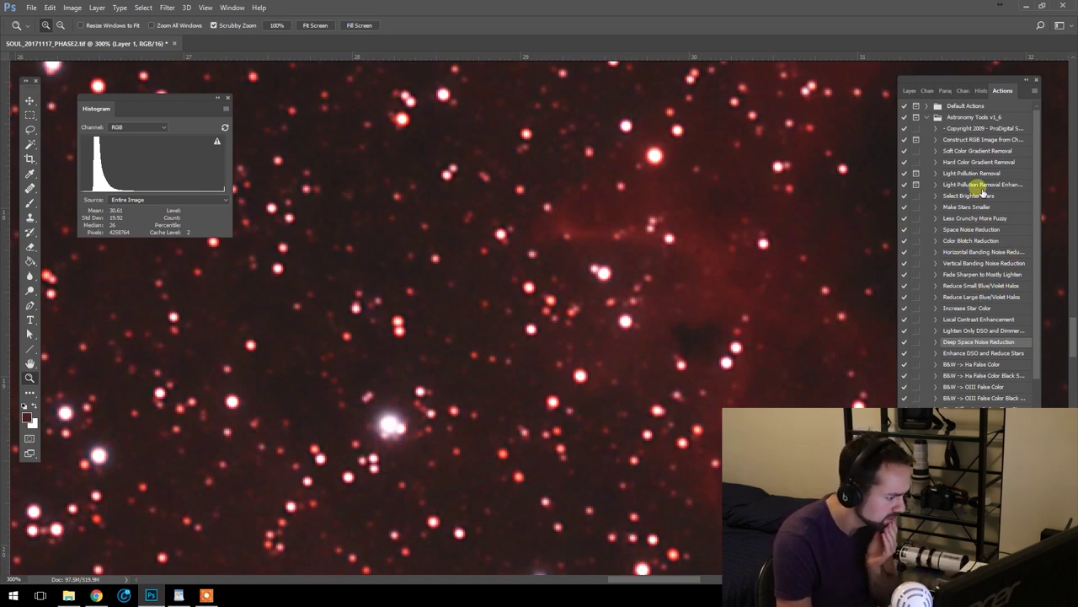
scroll(1040, 200, "down", 3)
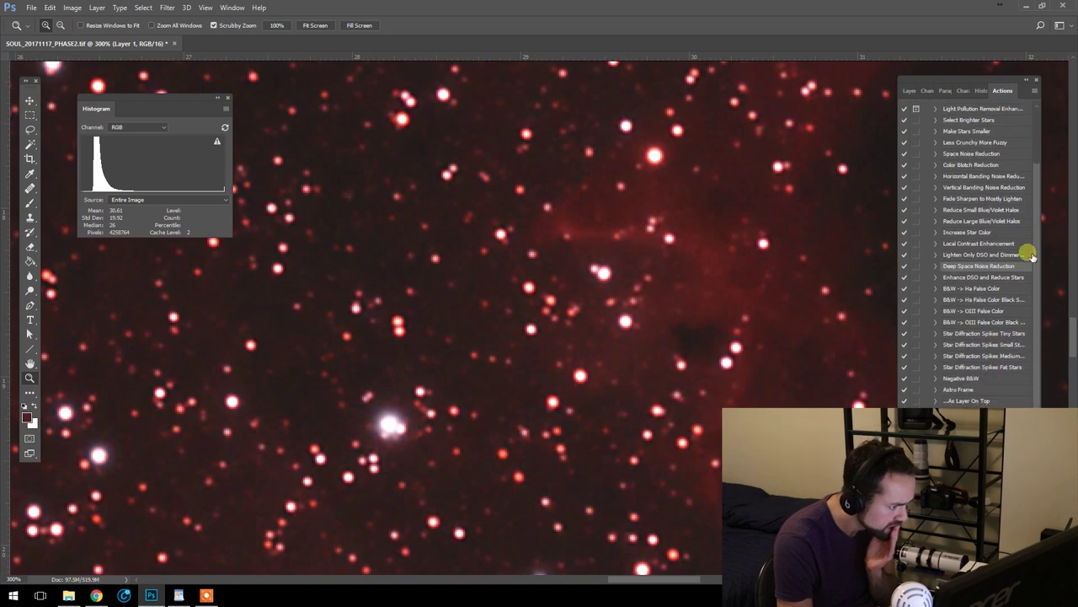
left_click_drag(1031, 254, 1035, 198)
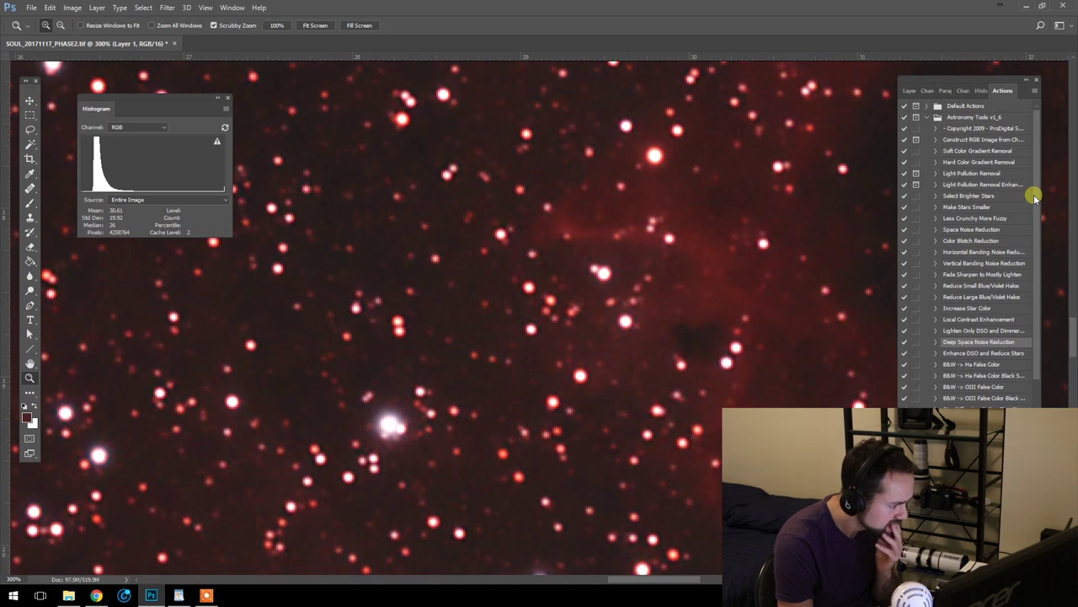
left_click_drag(1035, 198, 1021, 246)
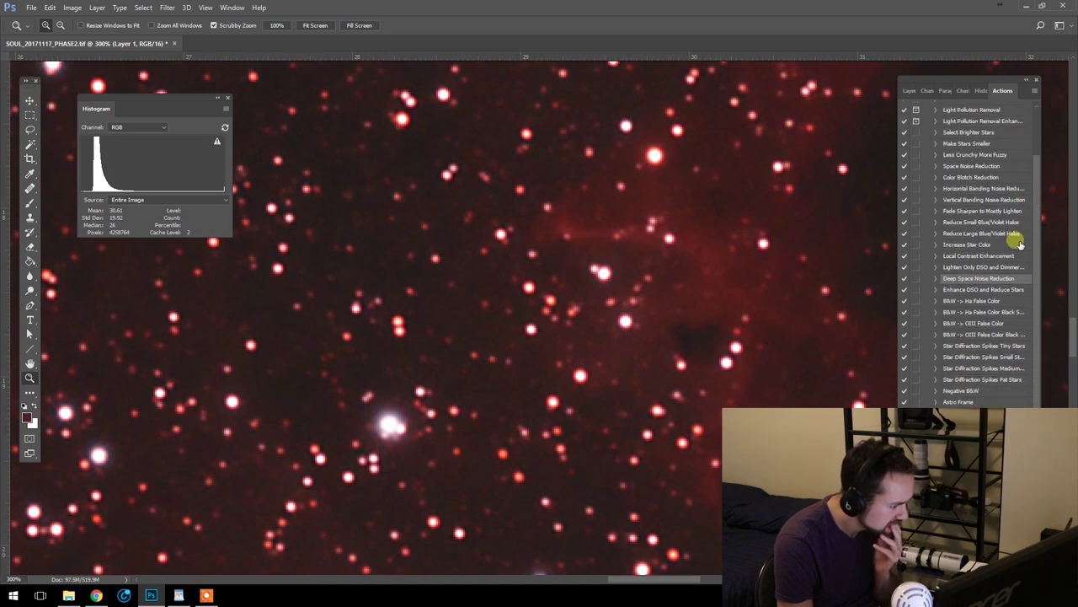
left_click(1009, 211)
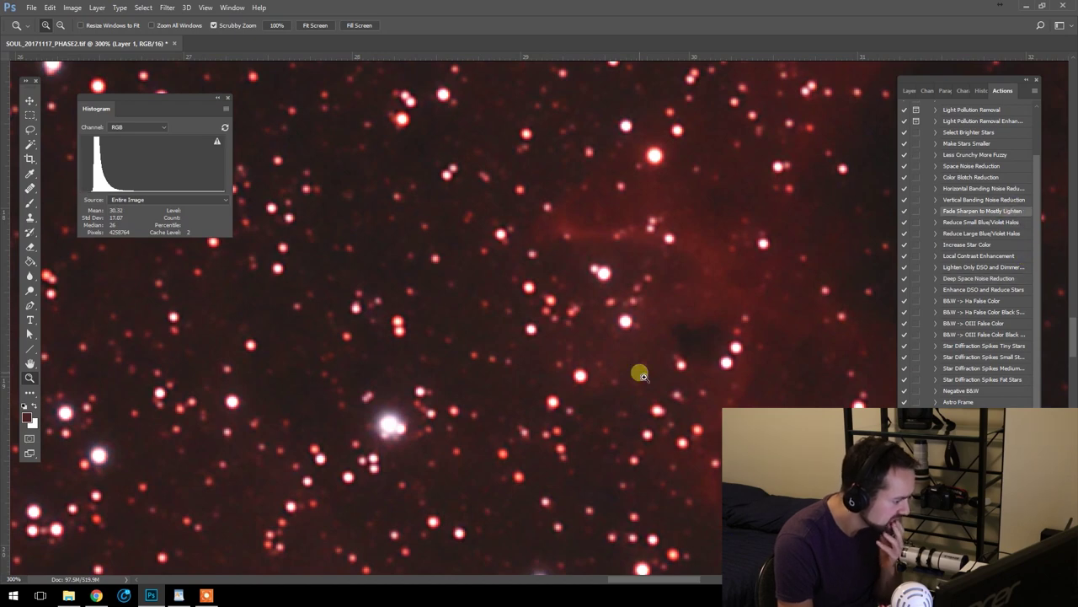
key("ctrl+z")
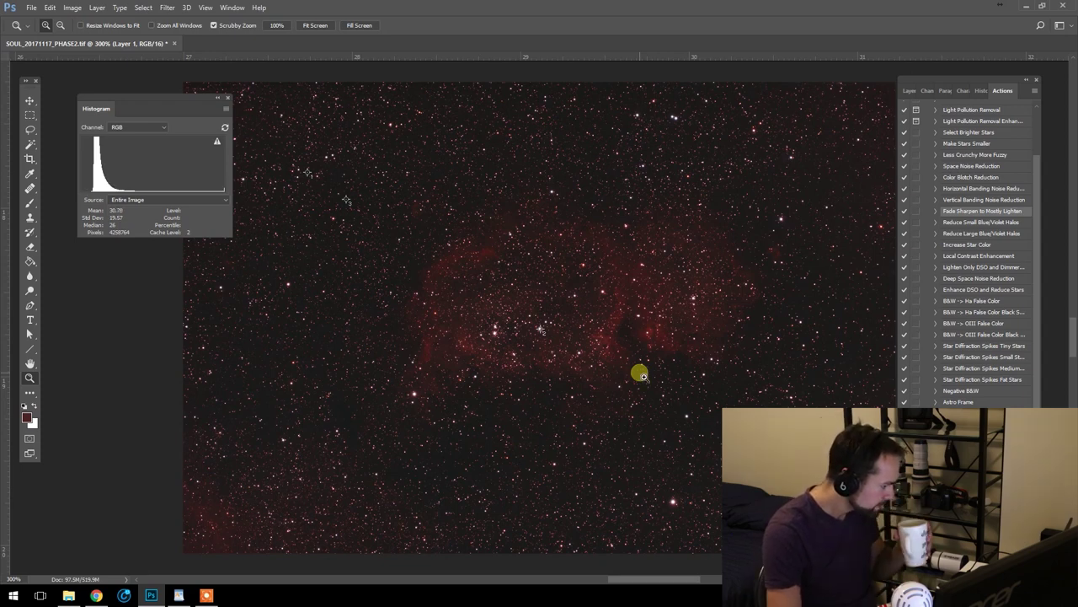
- Zoom in on the star field to check the faded sharpening and return to Layers
left_click(640, 373)
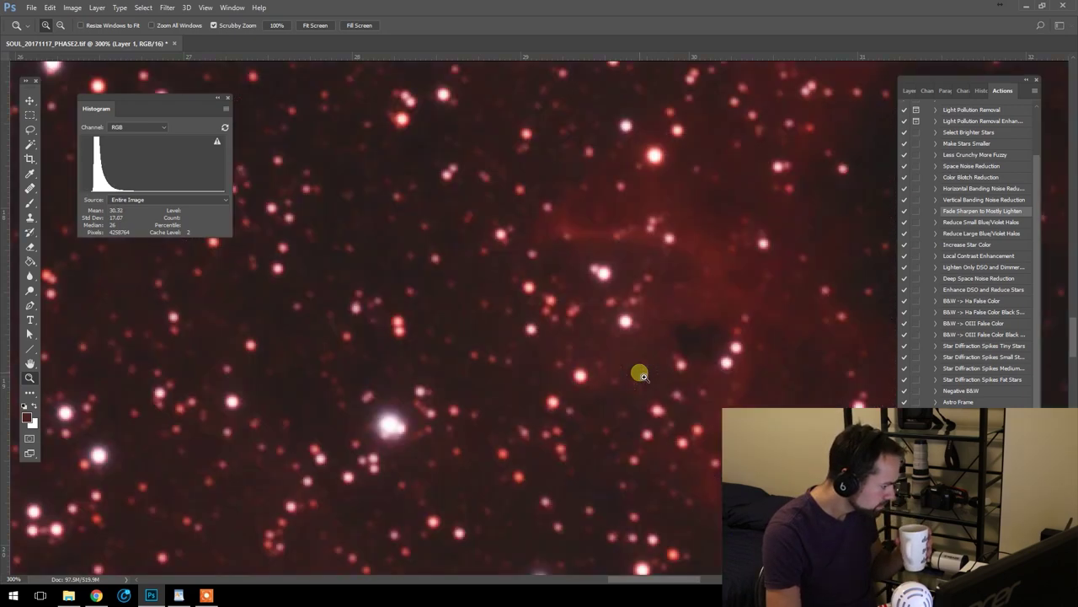
left_click(695, 296)
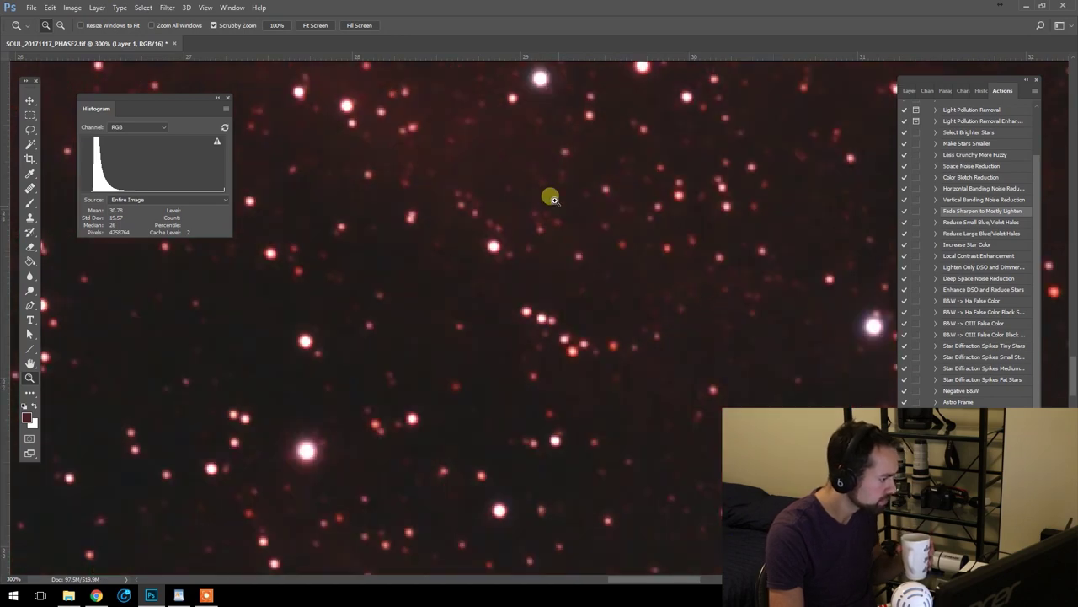
scroll(1070, 381, "up", 5)
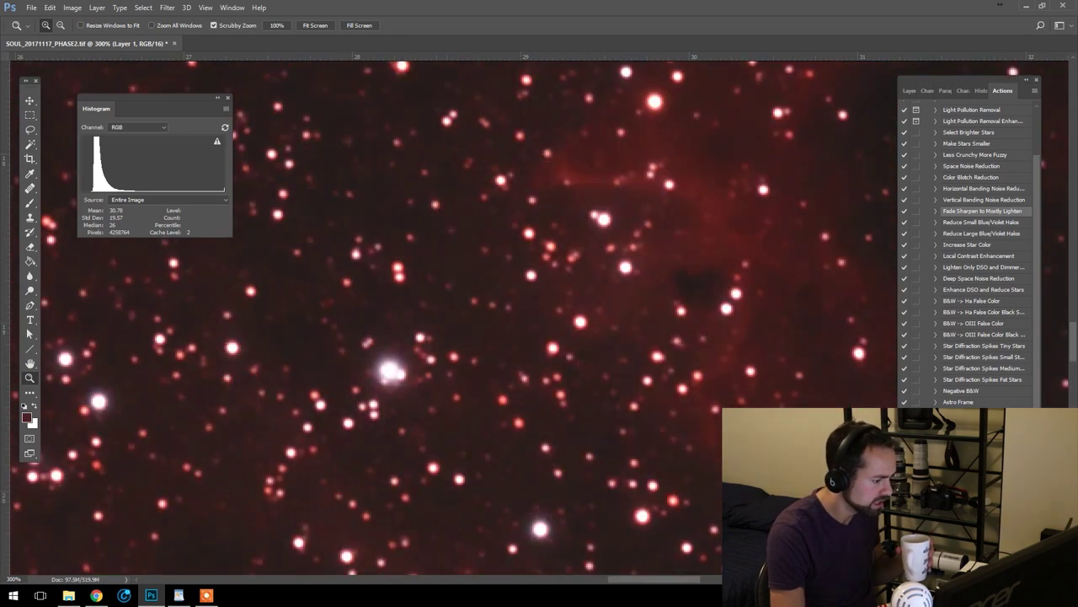
left_click(910, 90)
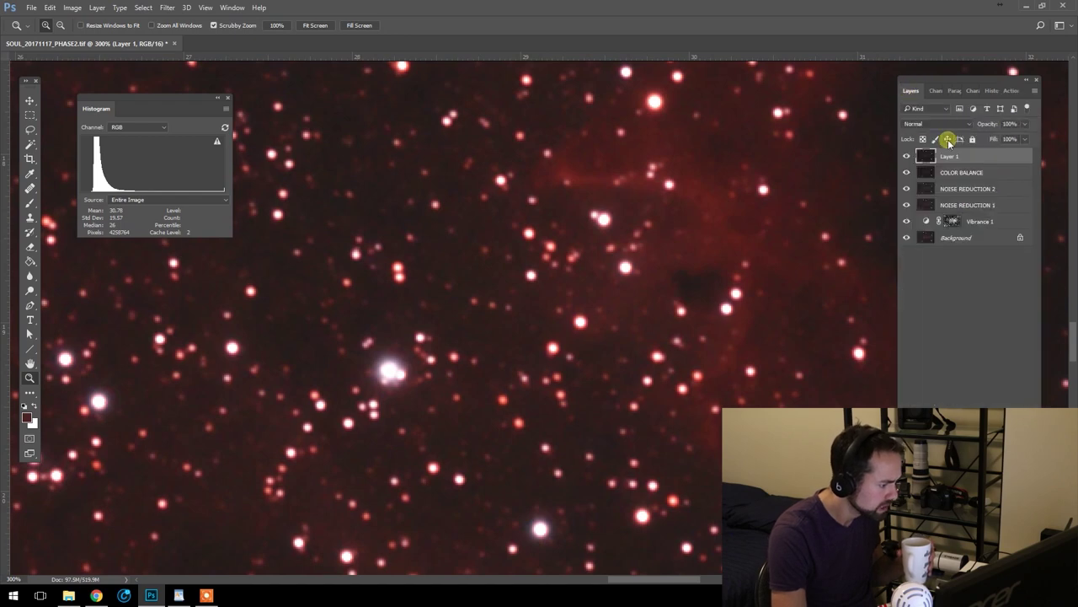
- Check the edit history and zoom the view out from 200% to 100%
left_click(990, 90)
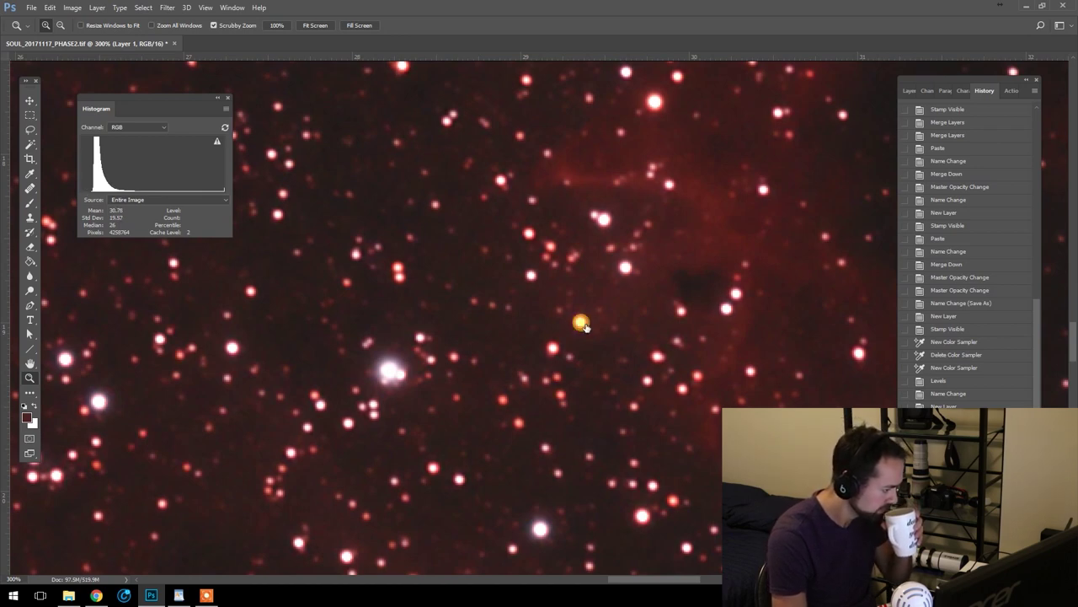
right_click(666, 374)
left_click(651, 461)
right_click(665, 371)
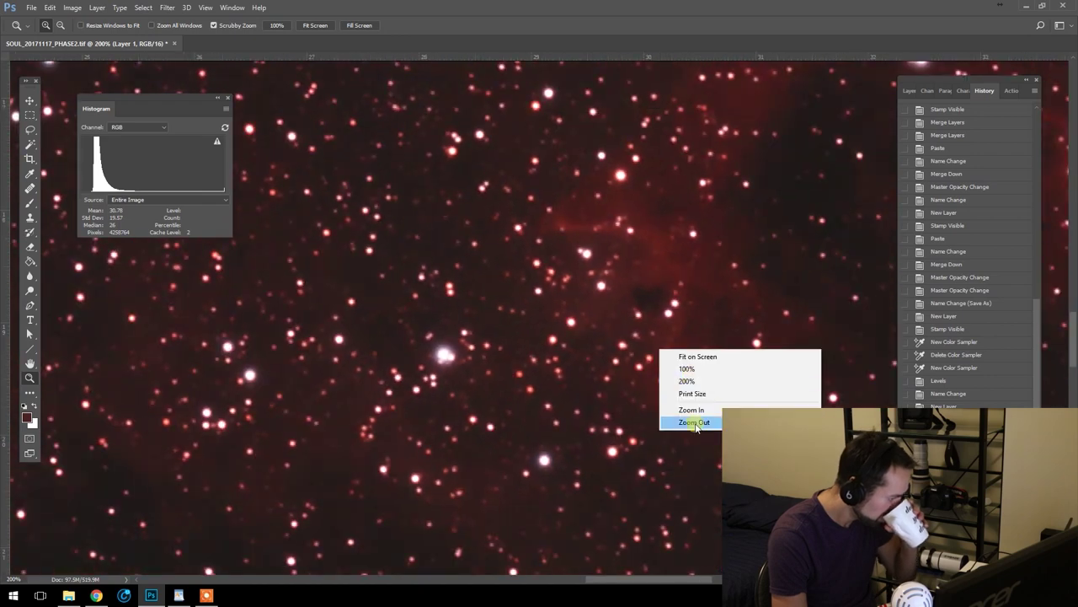
left_click(694, 423)
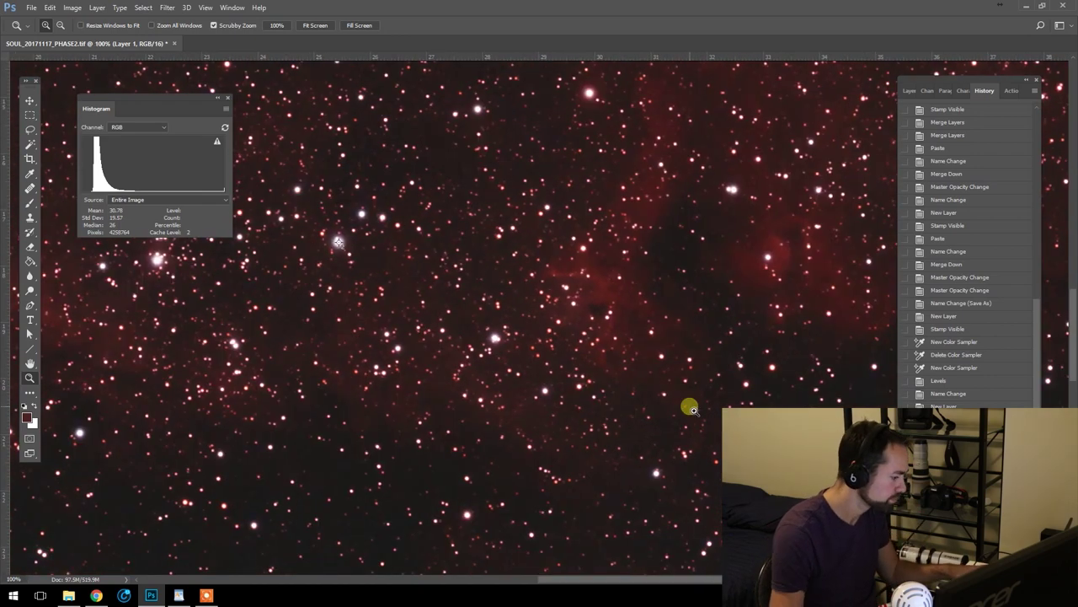
scroll(548, 262, "down", 3)
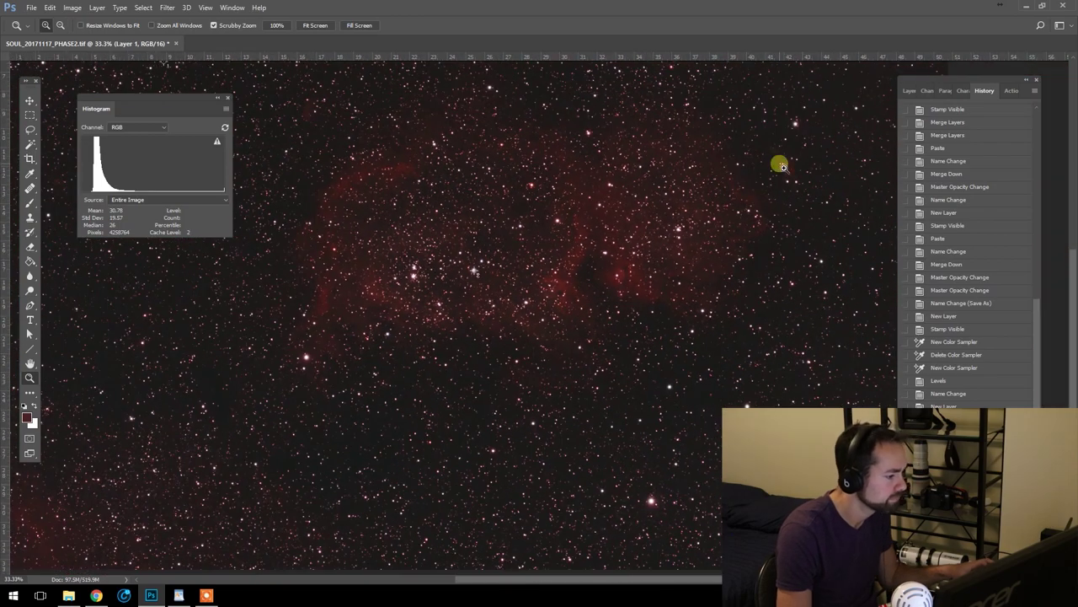
scroll(457, 241, "up", 2)
- Toggle Layer 1's visibility to compare the nebula with and without the sharpening
left_click(910, 90)
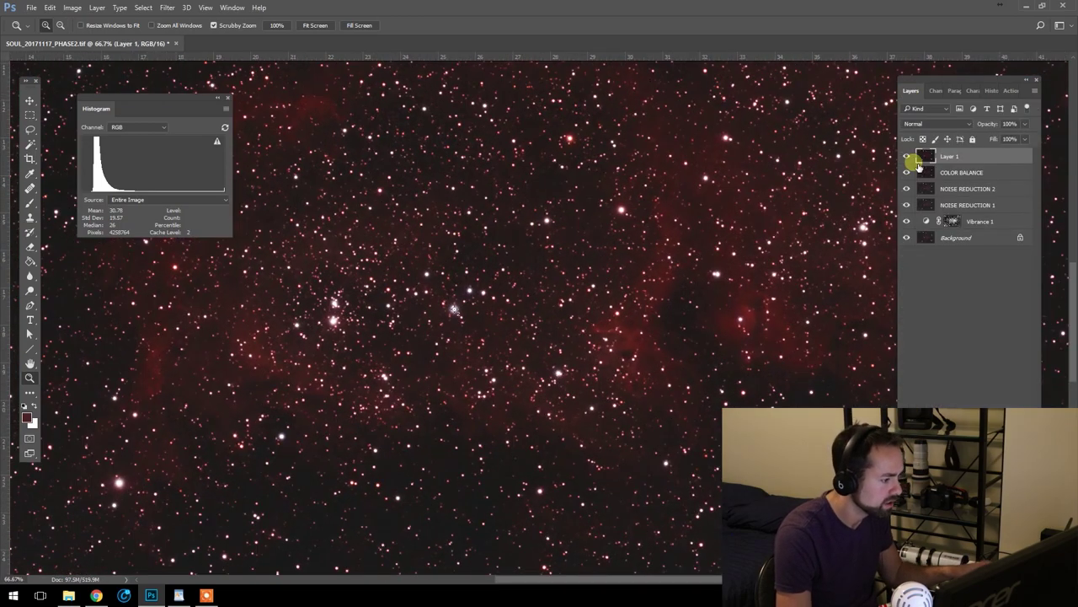
left_click(907, 157)
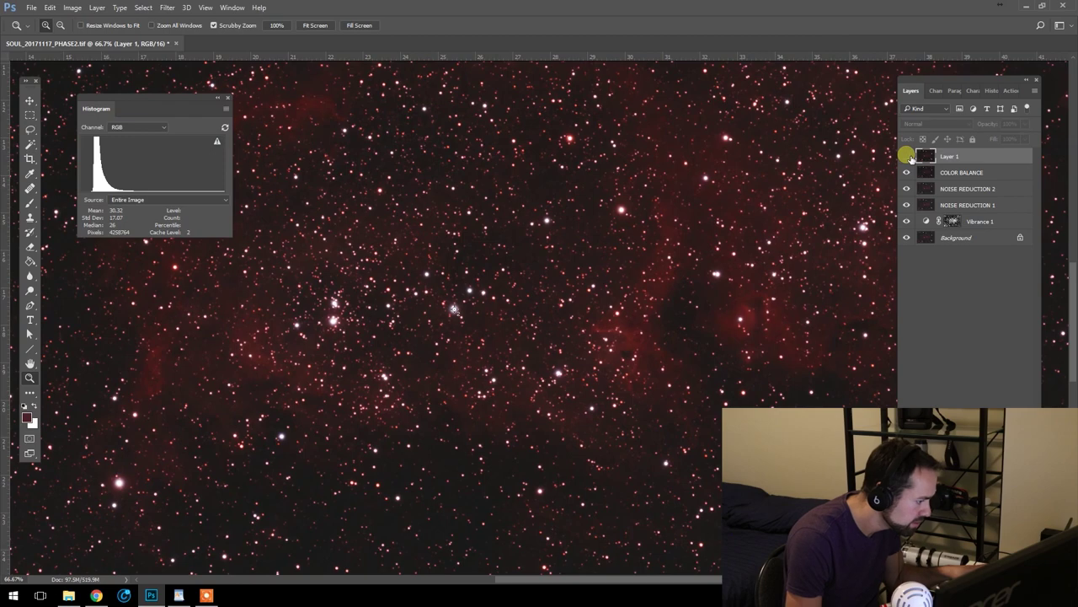
scroll(721, 371, "up", 1)
left_click_drag(768, 326, 699, 256)
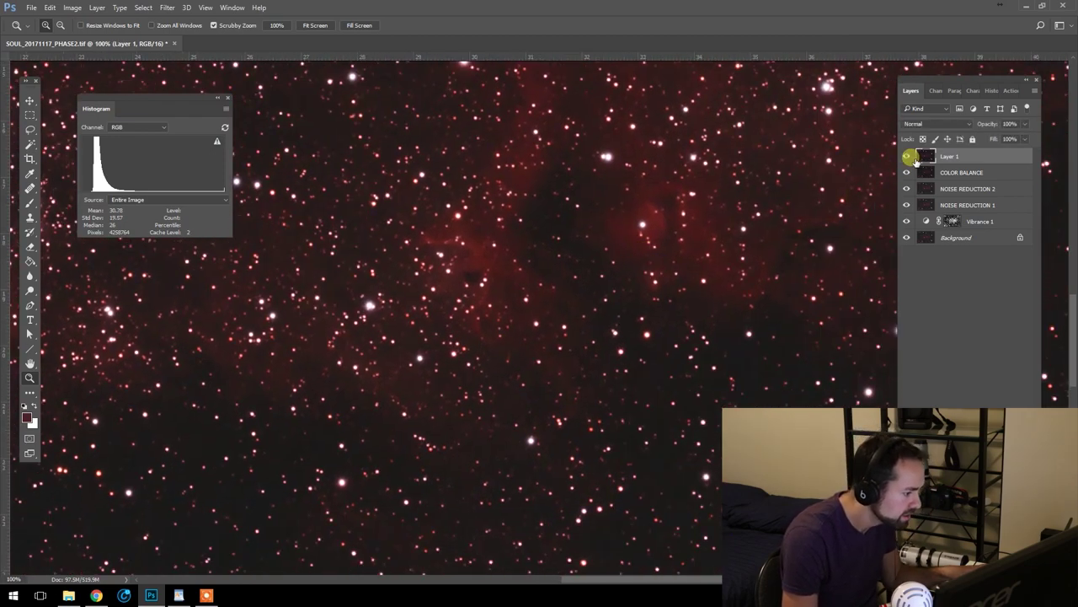
left_click(913, 158)
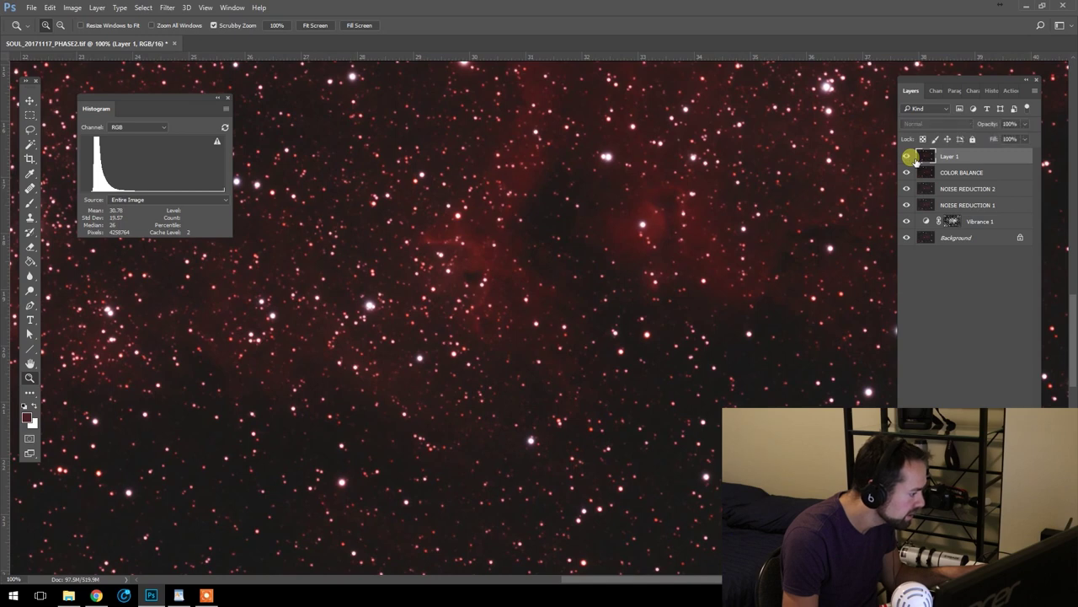
left_click(914, 158)
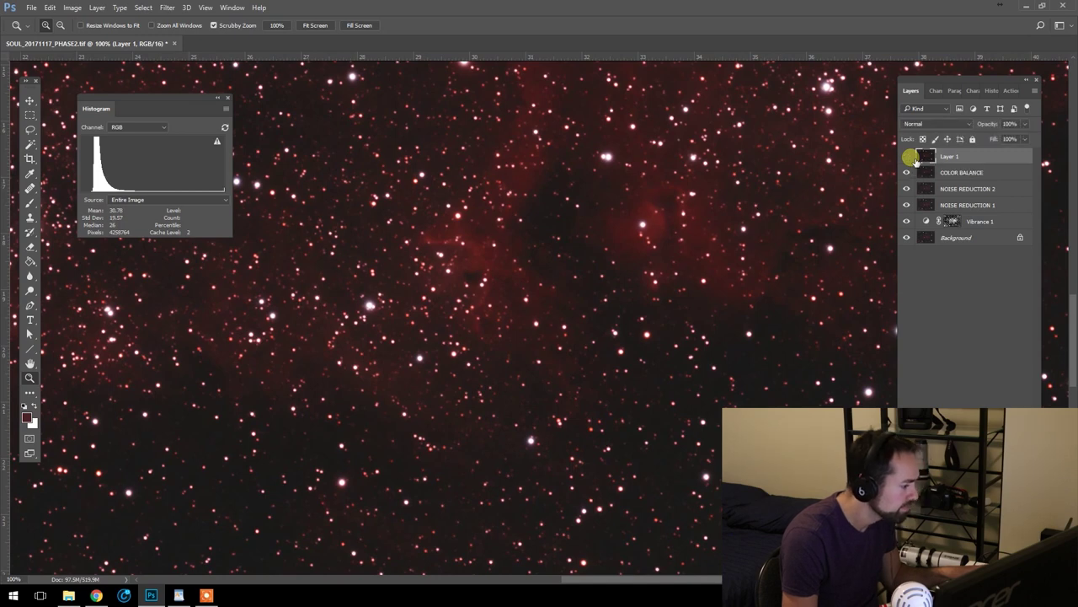
left_click(913, 159)
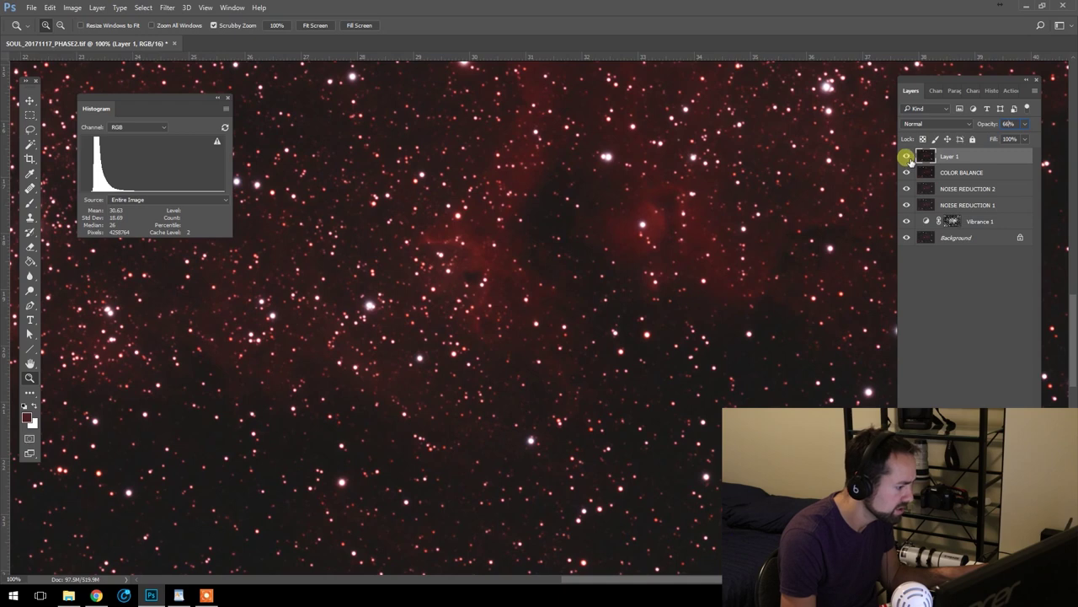
- Commit Layer 1's 66% opacity and rename the layer SHARPEN
left_click(910, 160)
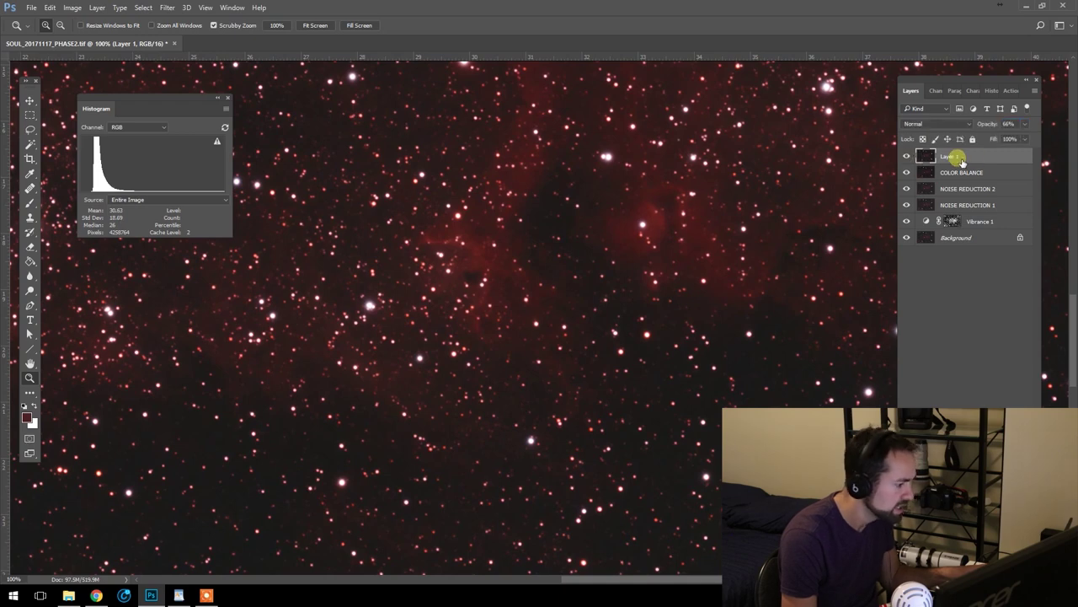
double_click(952, 157)
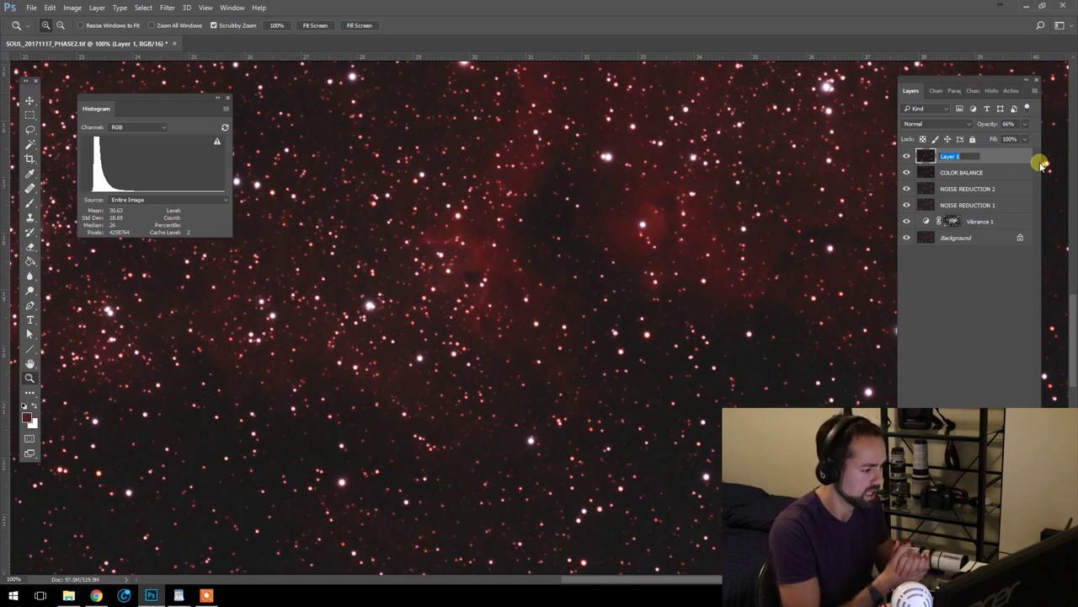
type("SH")
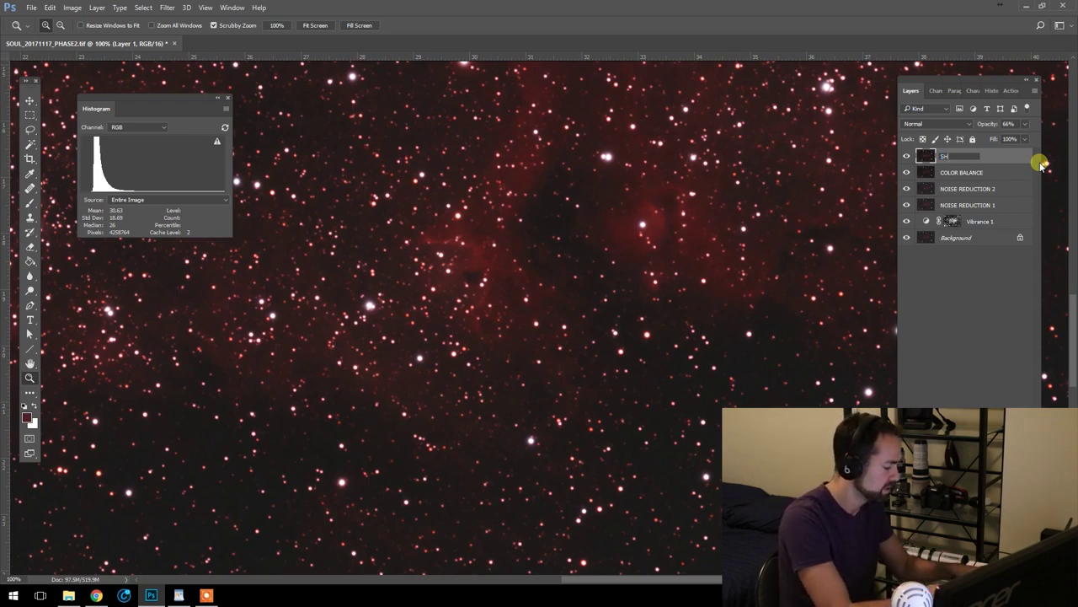
type("ARP")
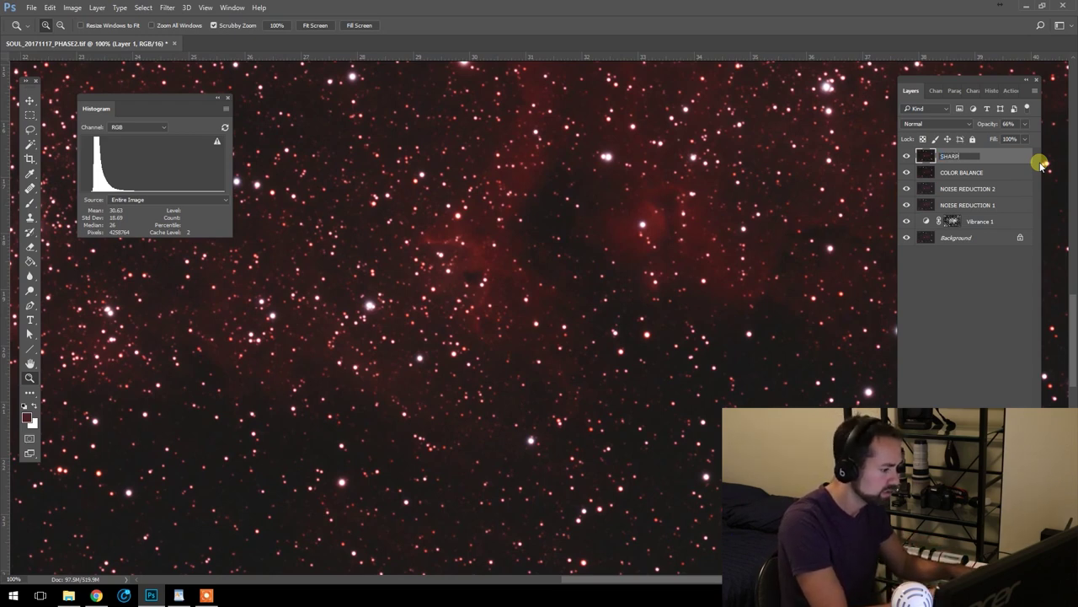
type("EN")
key("Return")
key("ctrl+minus")
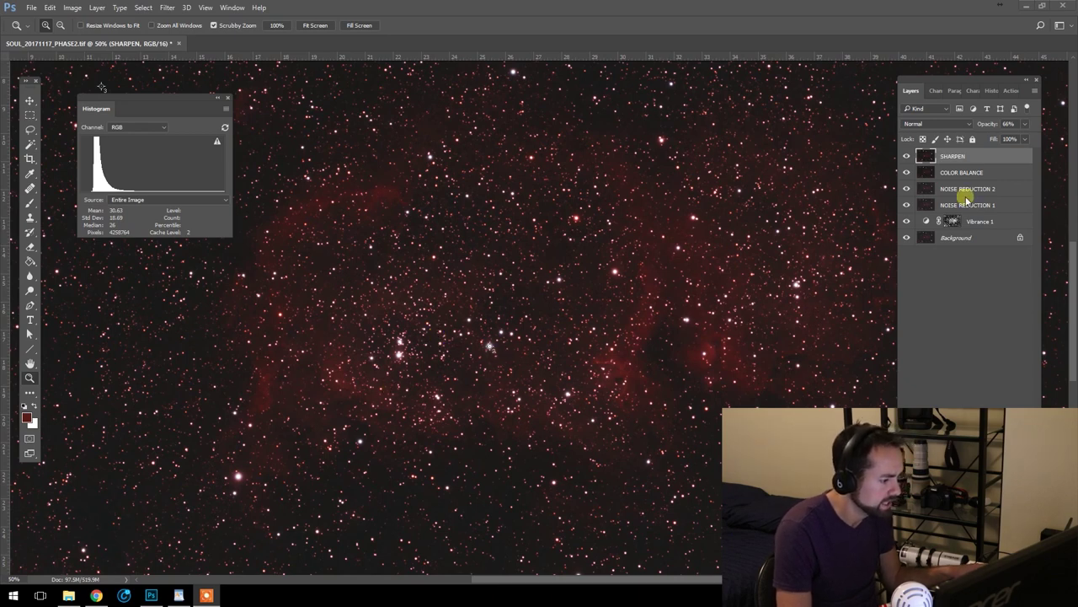
- Reselect the SHARPEN layer and add a new empty layer above it
left_click(979, 173)
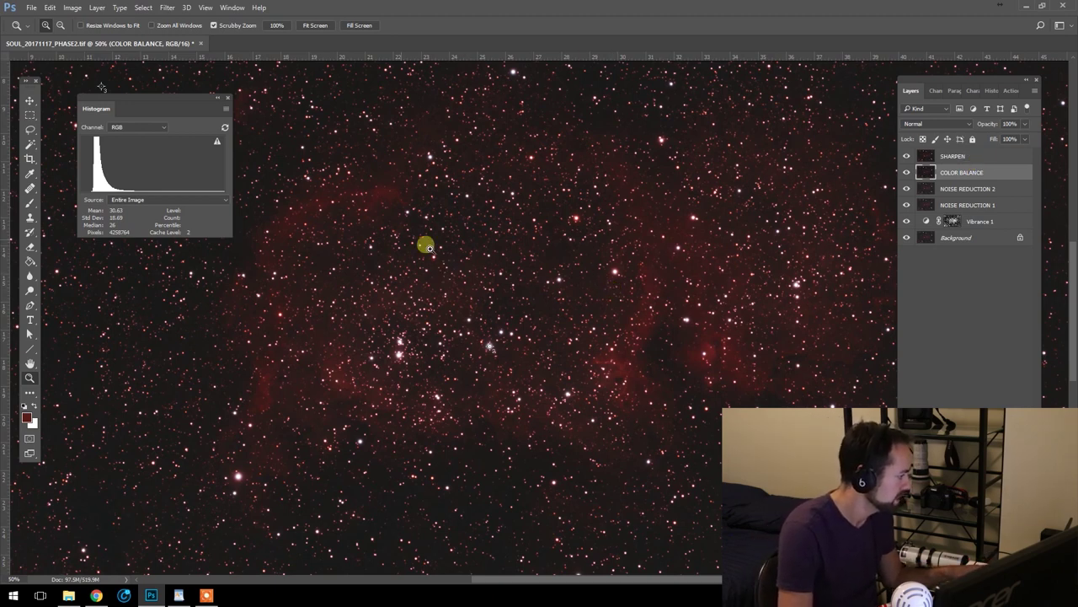
left_click_drag(163, 104, 181, 97)
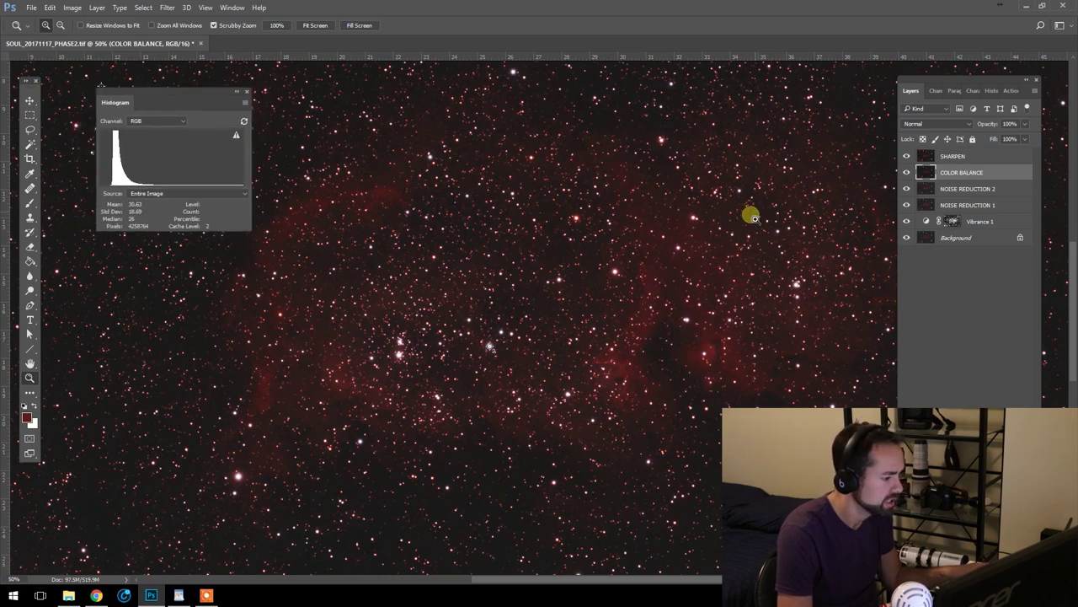
left_click(990, 159)
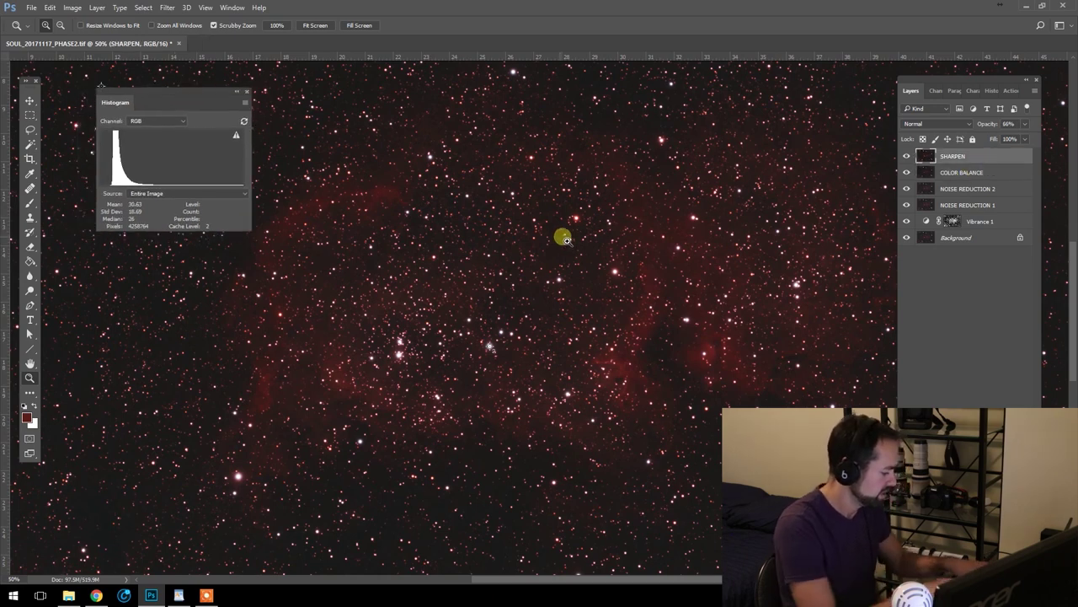
key("ctrl+shift+alt+n")
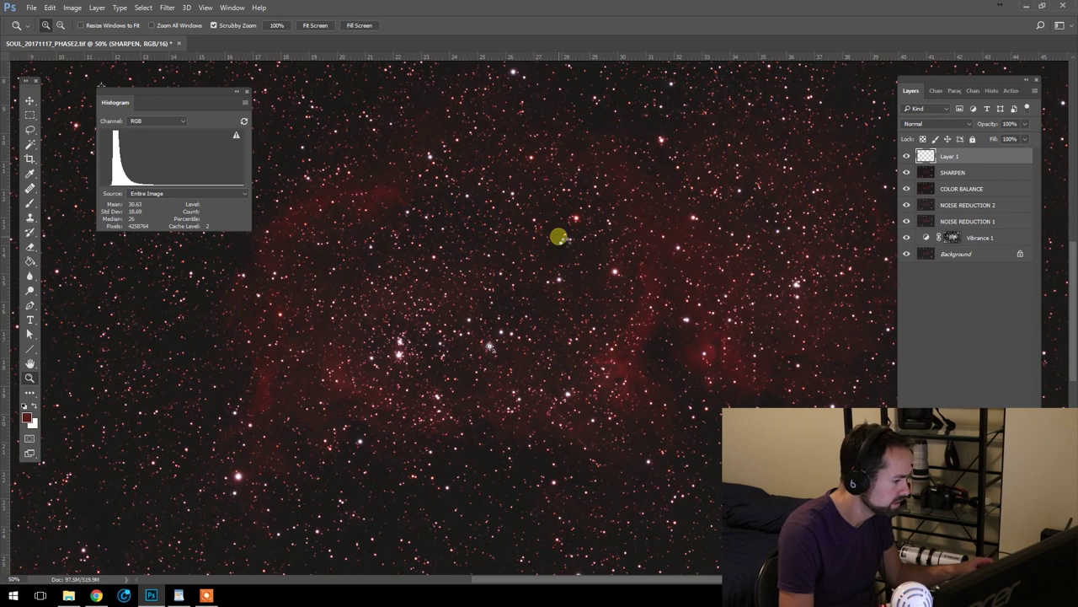
- Stamp visible layers into the new layer and try a Highlights Color Range with adjusted fuzziness
key("ctrl+shift+alt+e")
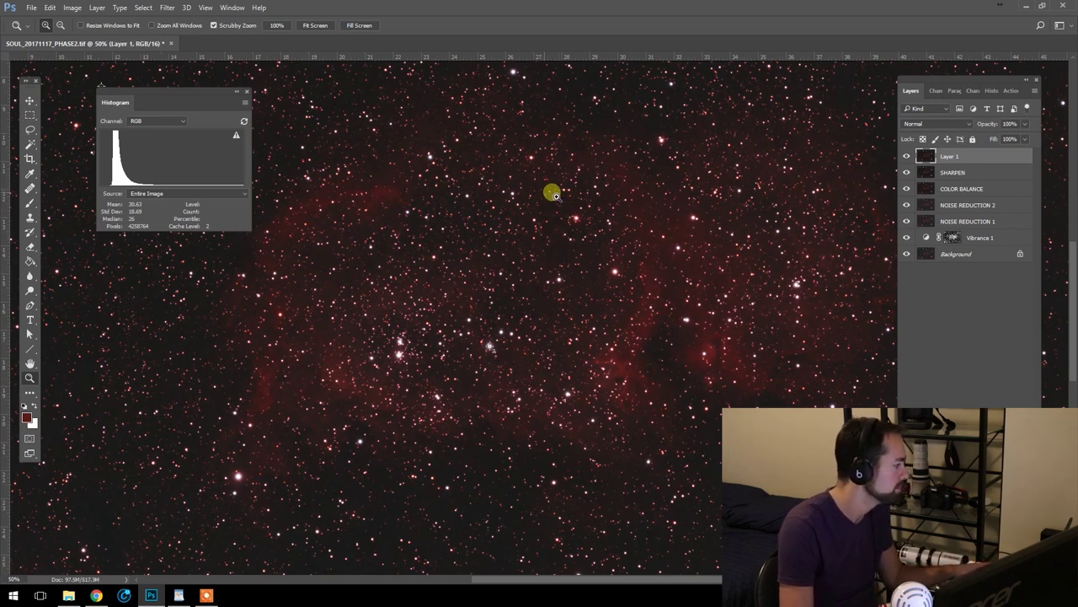
left_click(144, 7)
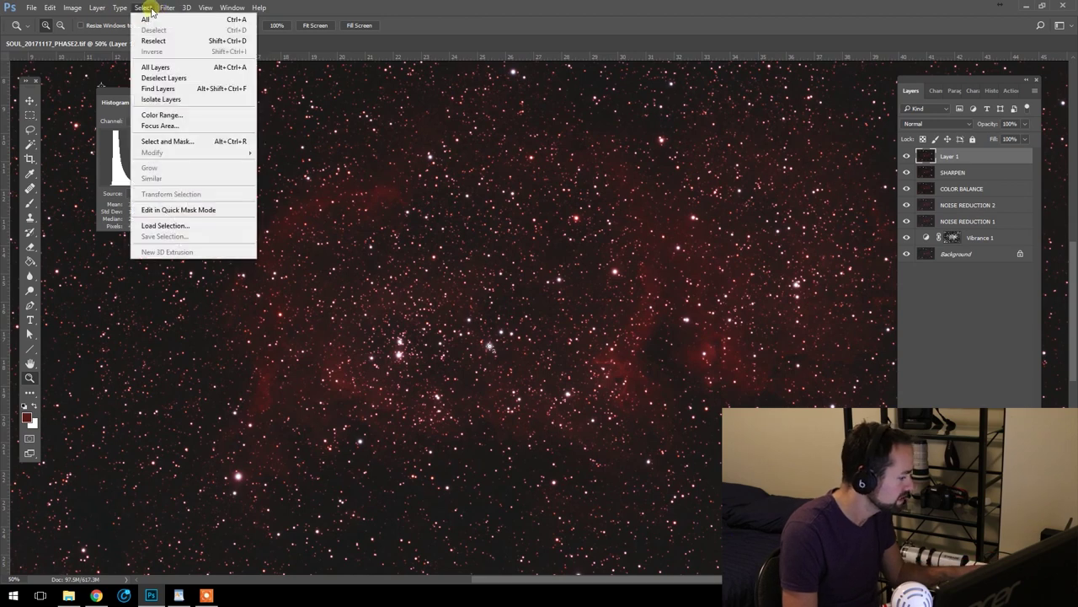
left_click(206, 113)
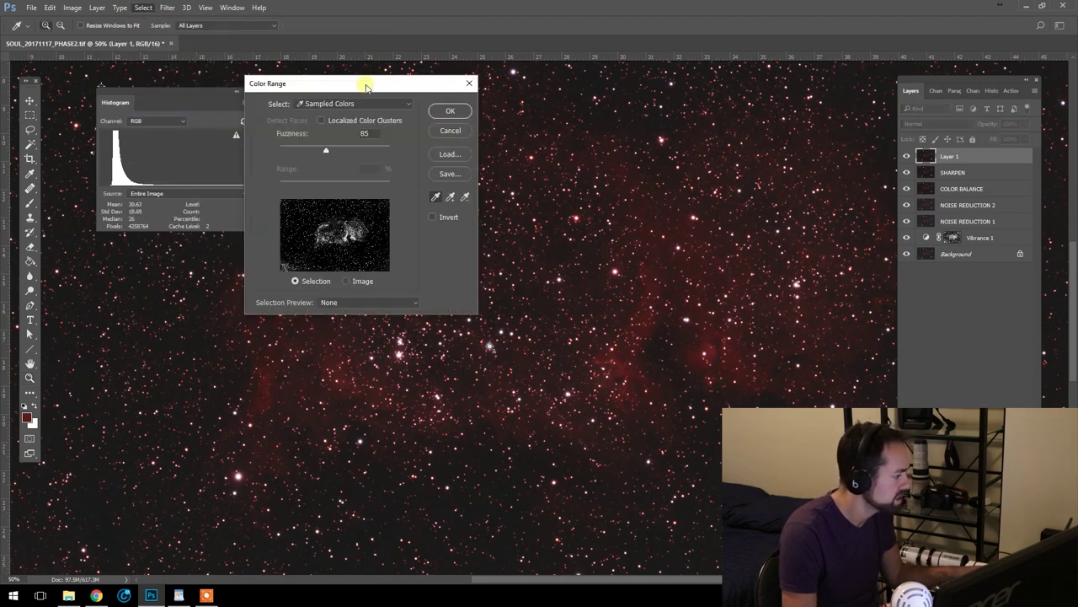
left_click(411, 103)
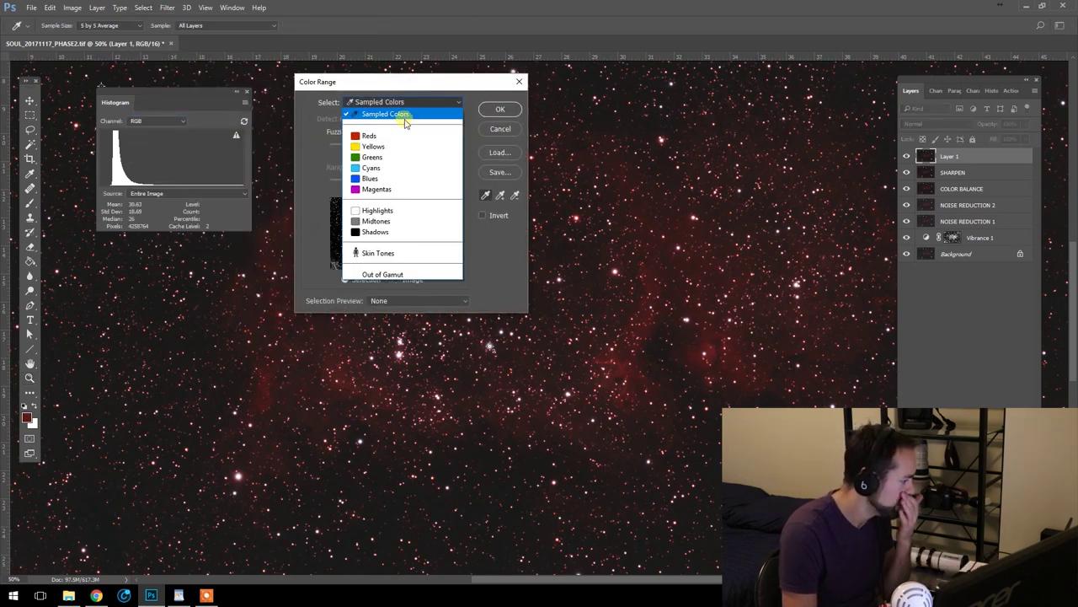
left_click(381, 211)
left_click_drag(347, 146, 386, 150)
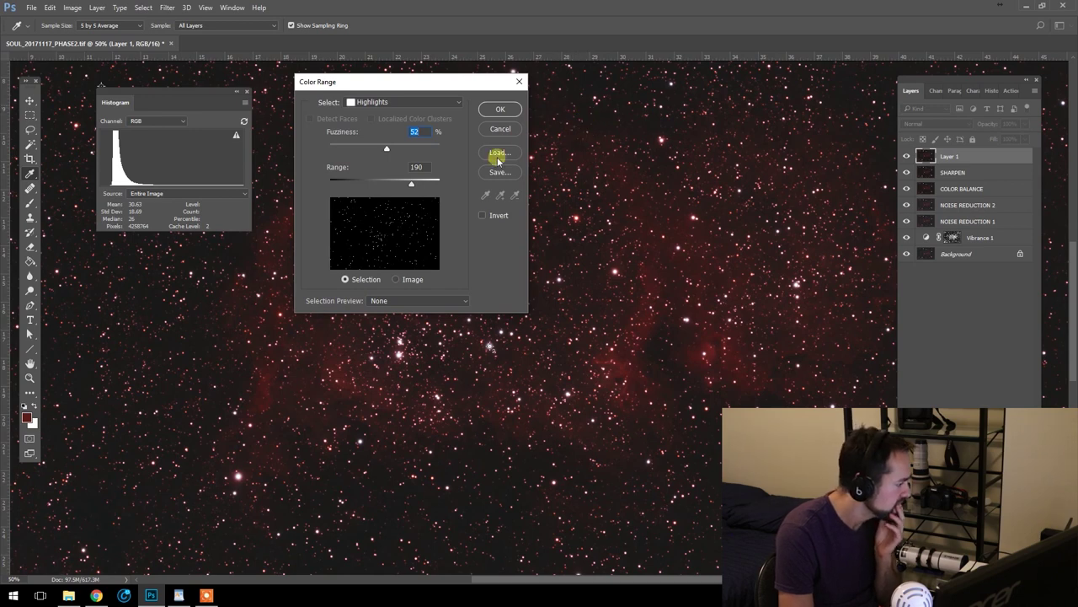
- Switch Color Range to Sampled Colors, sample a bright star at fuzziness 117, and accept
left_click(432, 107)
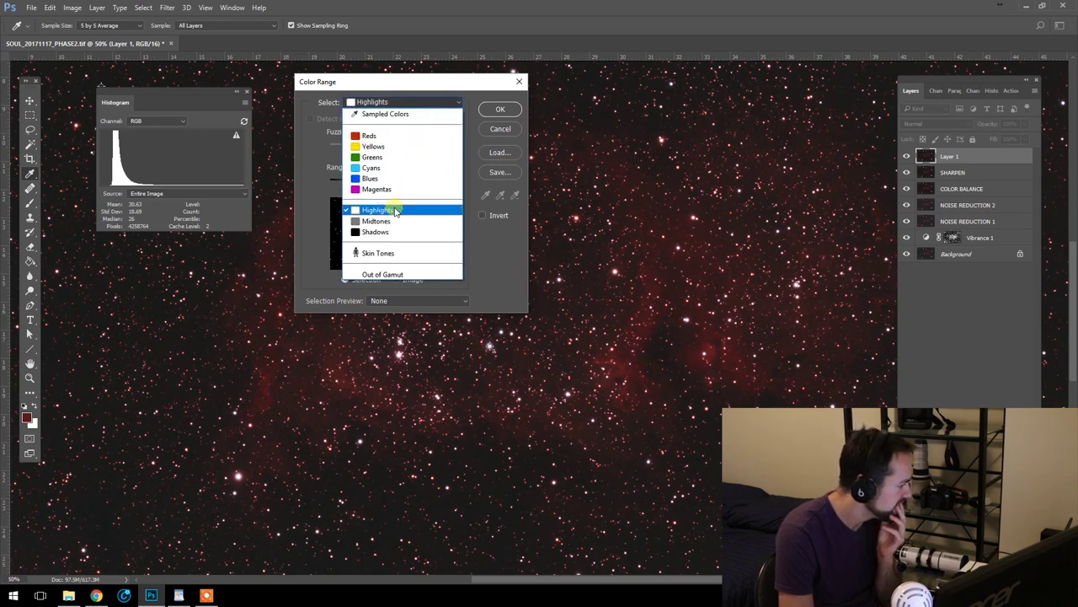
left_click(406, 113)
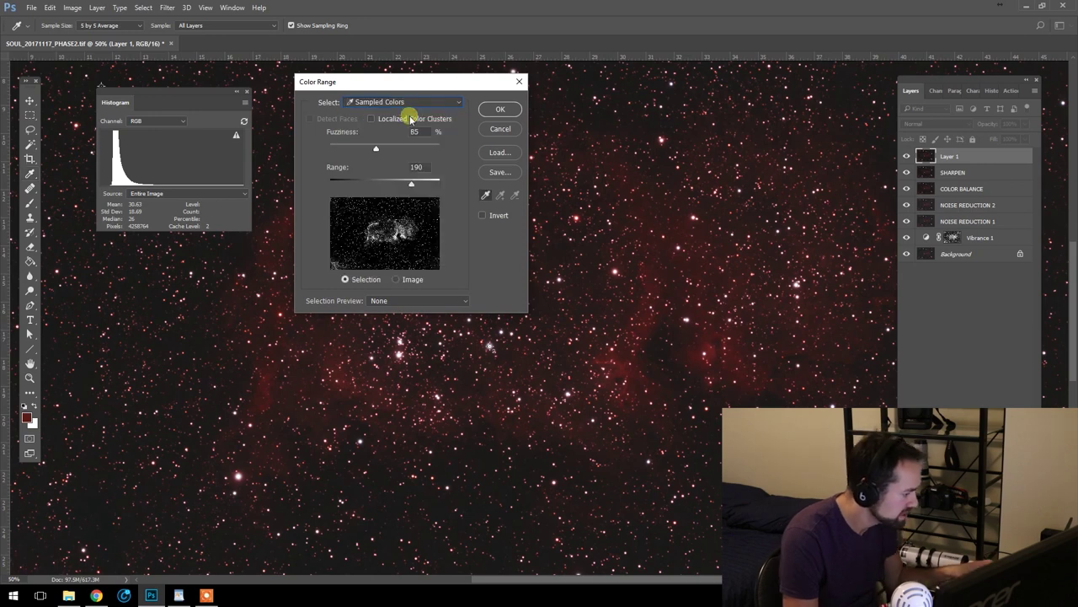
left_click(618, 274)
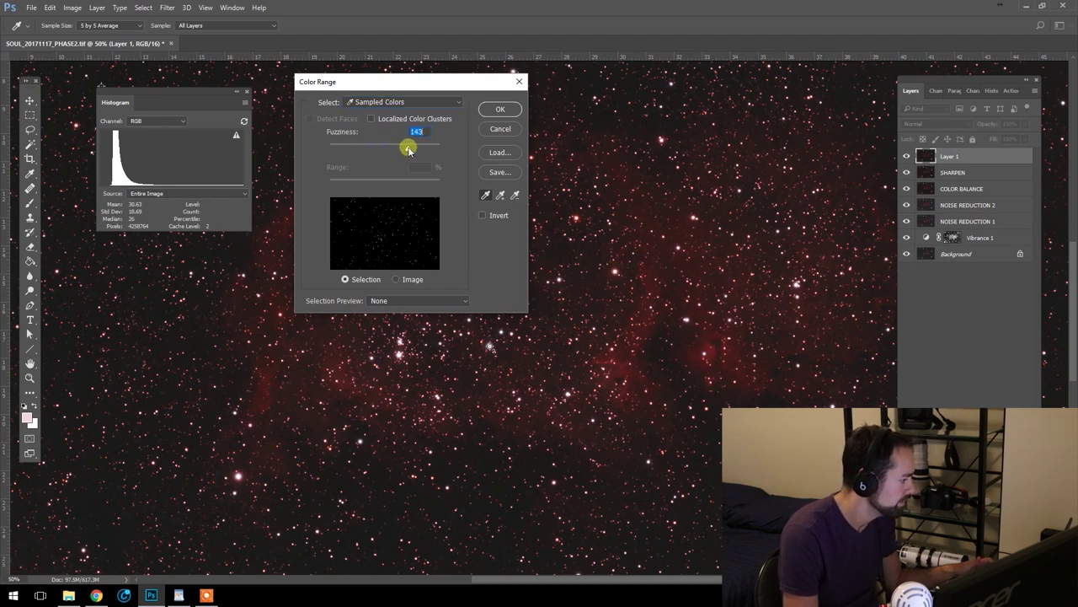
left_click(499, 108)
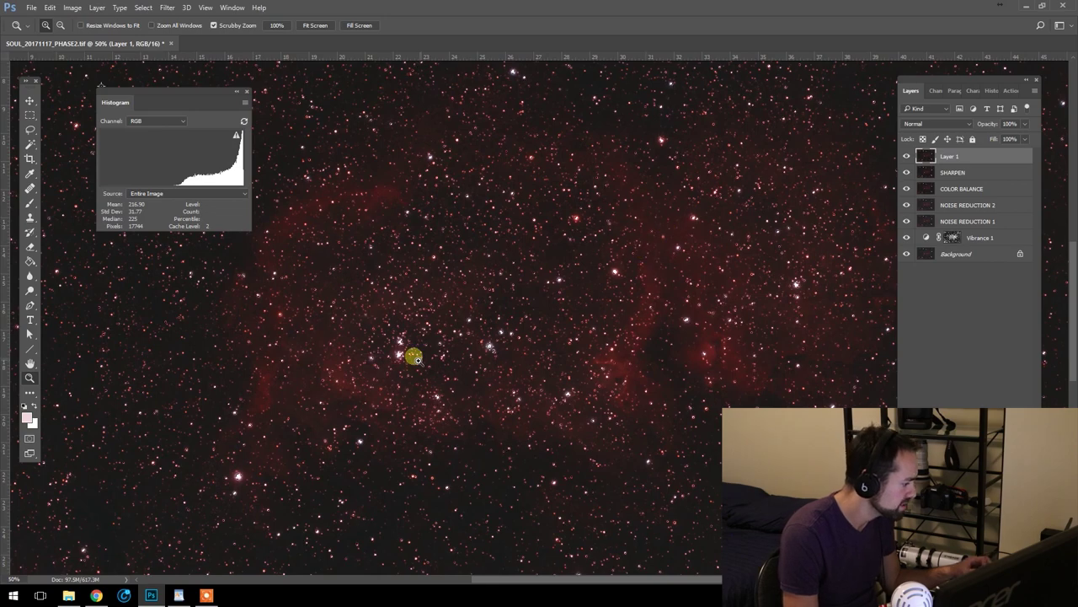
- Zoom to 300% on the stars and expand the star selection by 3 pixels
left_click(620, 211)
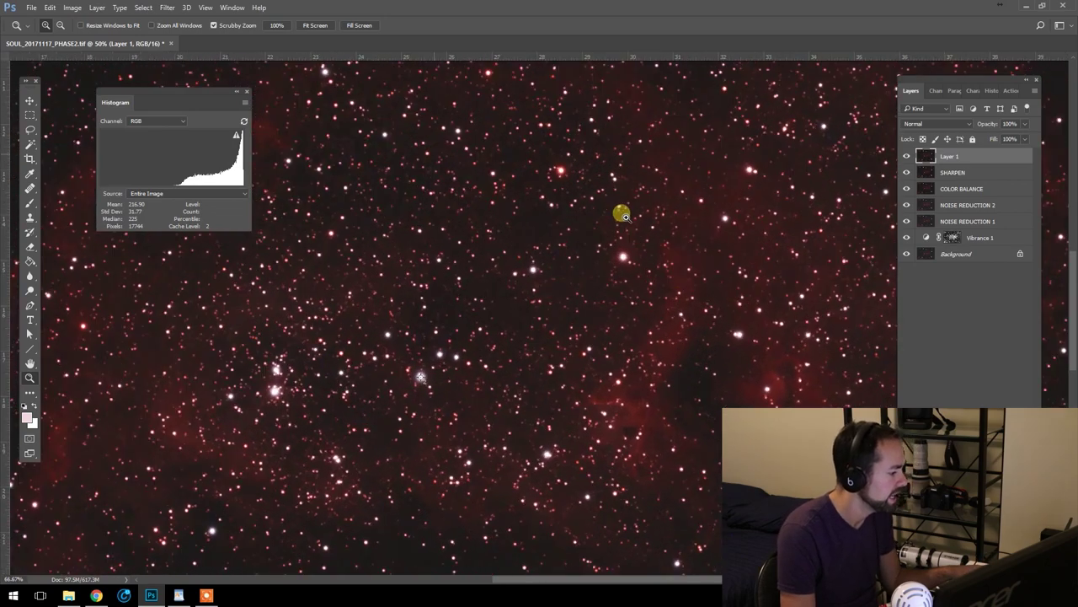
left_click(638, 320)
left_click_drag(584, 408, 497, 344)
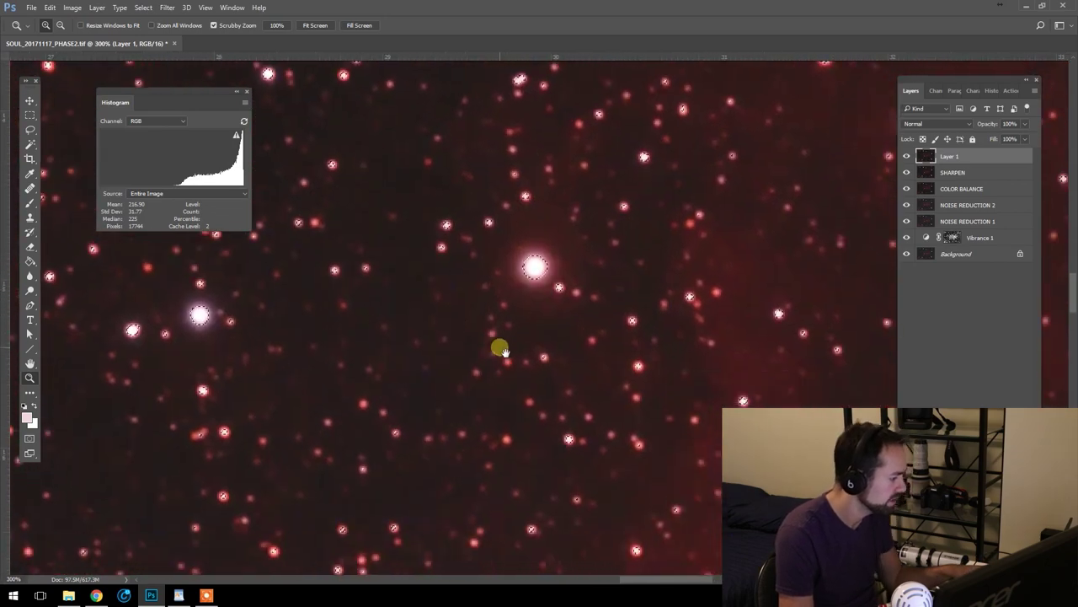
left_click(143, 8)
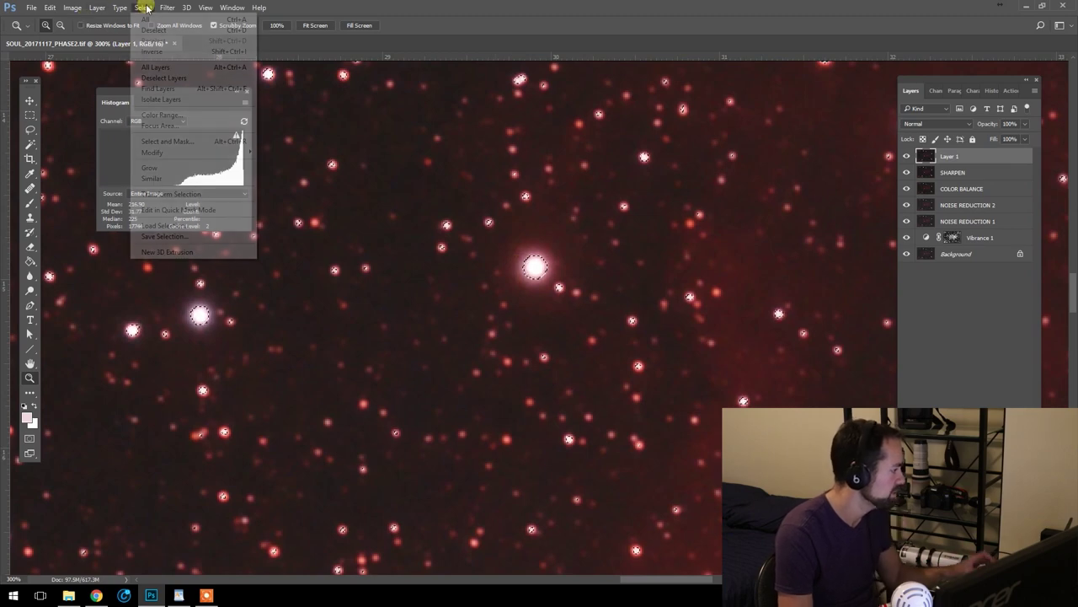
mouse_move(212, 152)
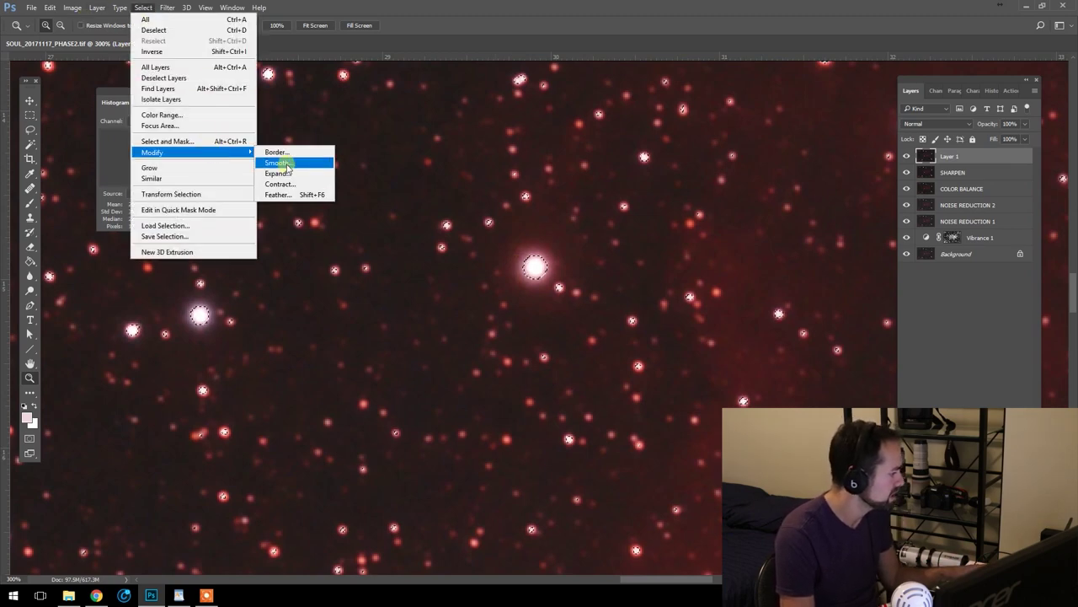
left_click(278, 173)
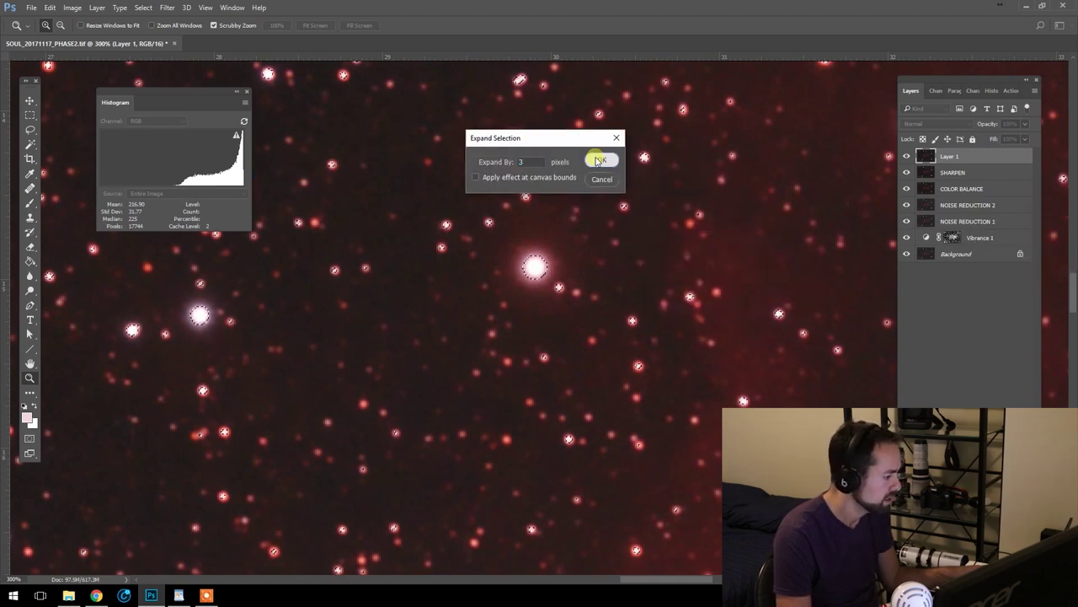
left_click(595, 160)
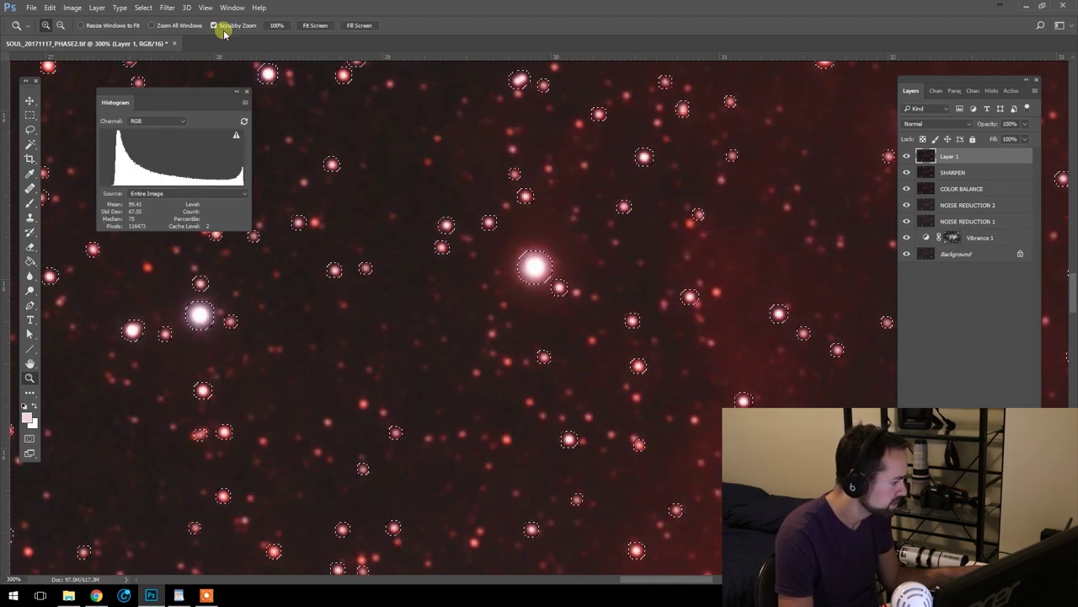
- Expand the star selection by another 3 pixels and zoom back out to 100%
left_click(145, 8)
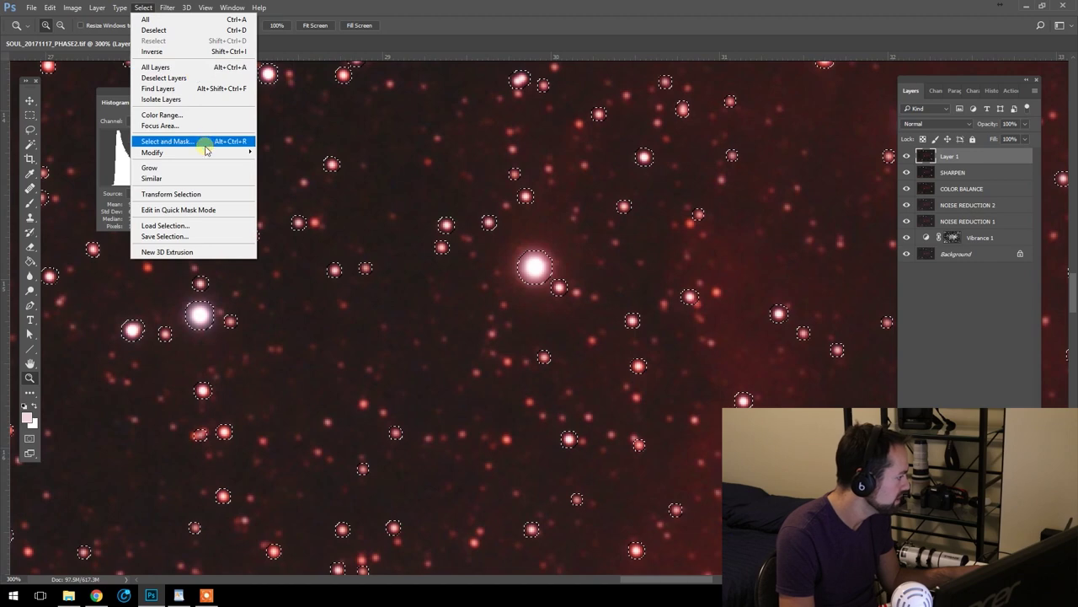
mouse_move(207, 153)
left_click(278, 167)
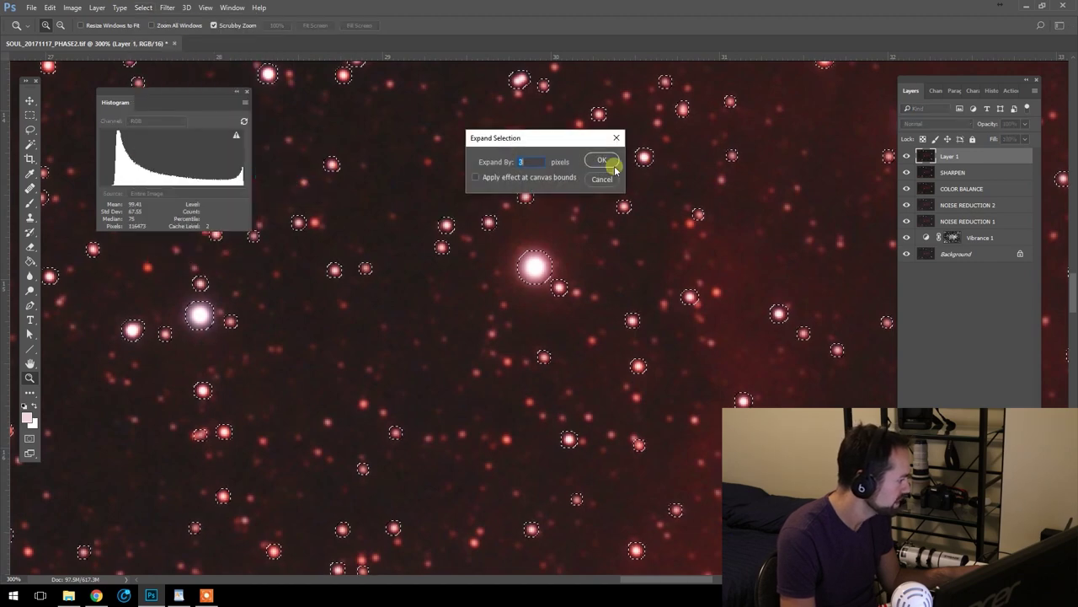
left_click(603, 161)
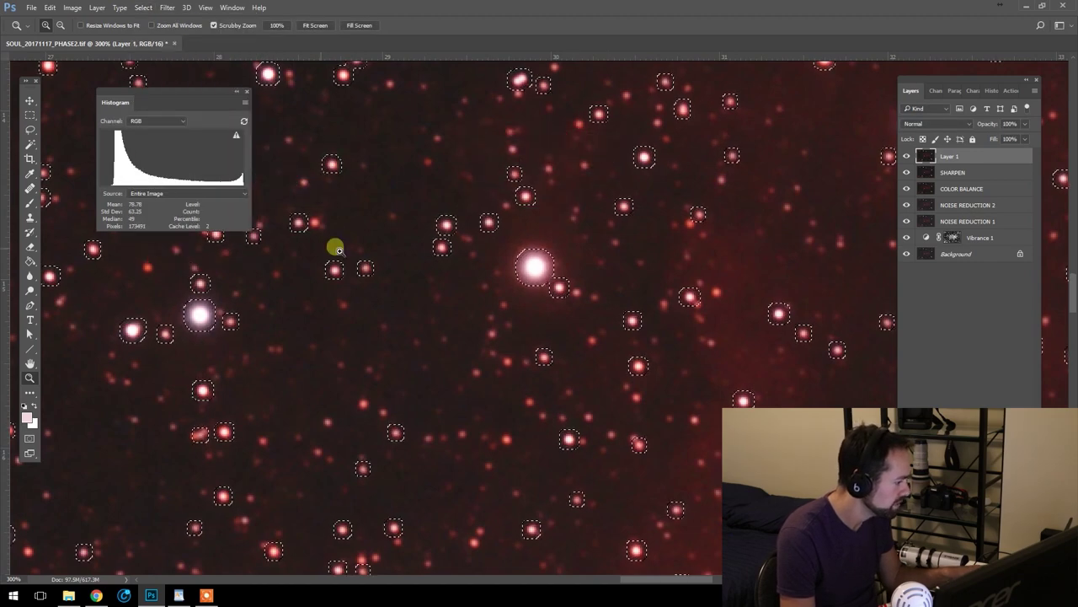
left_click(397, 339, "alt")
left_click(361, 211, "alt")
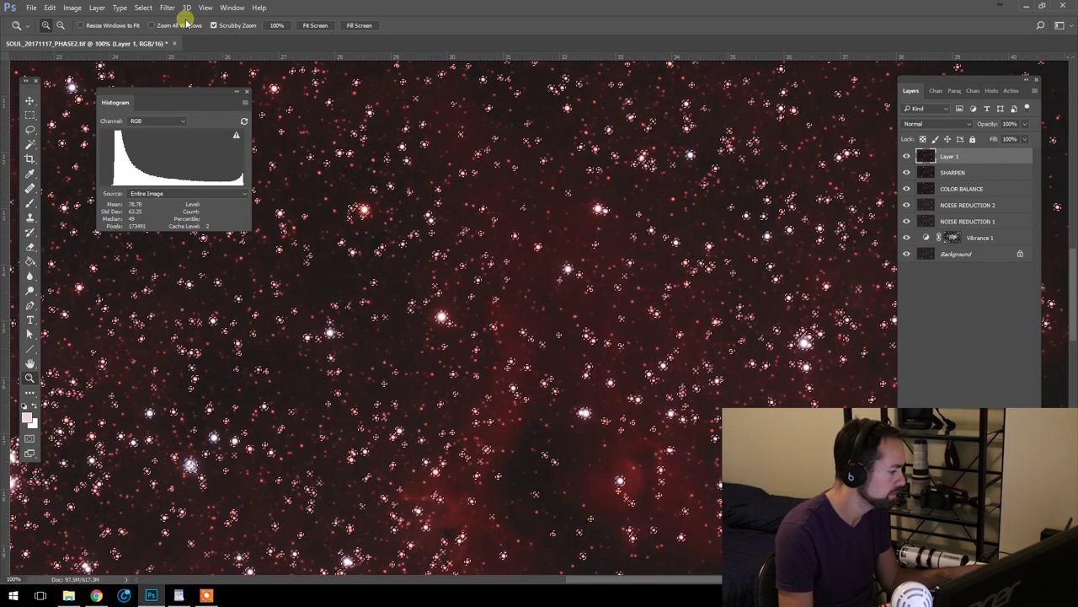
- Rename the new top layer STAR MINIMIZE
left_click(954, 168)
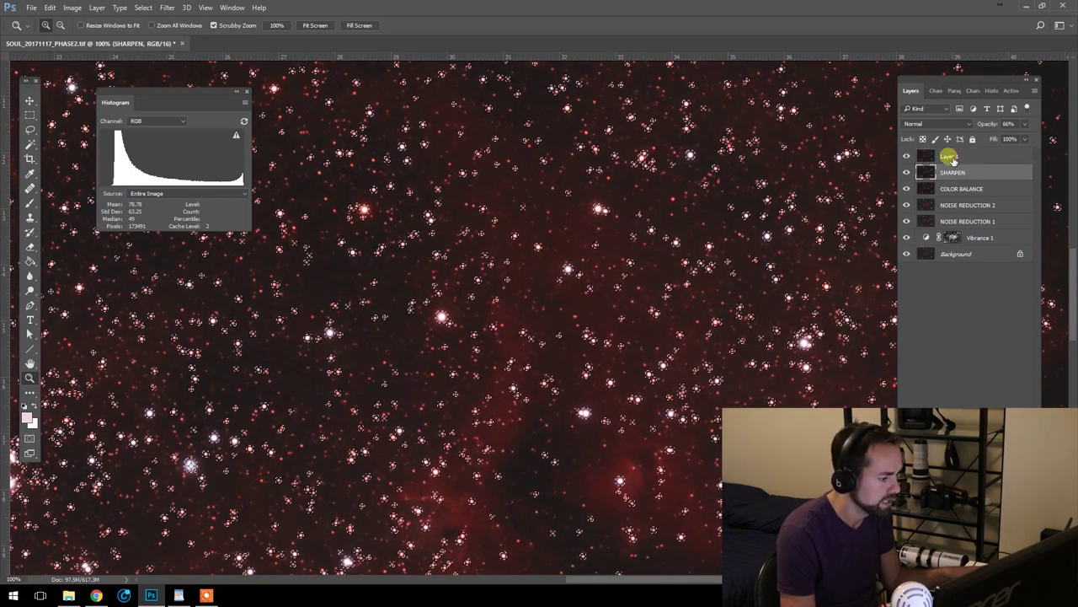
double_click(950, 156)
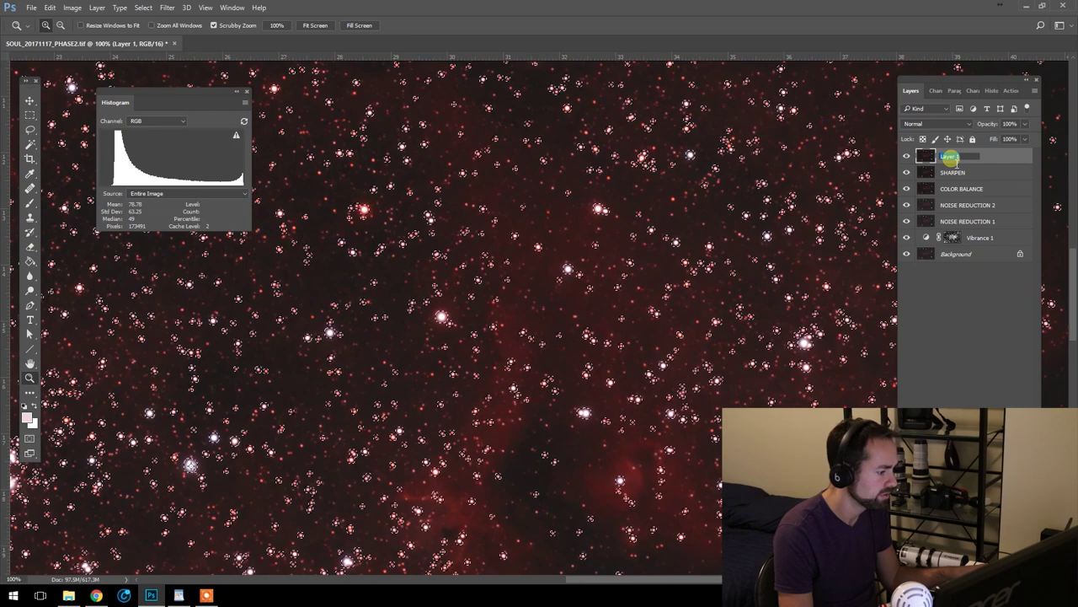
type("STAR R")
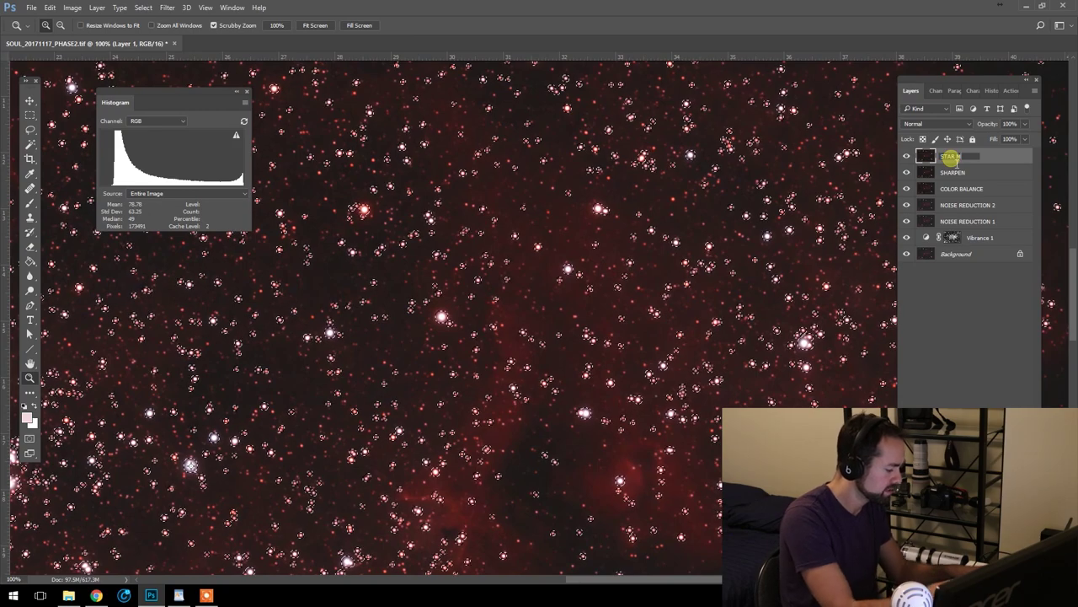
type("INIMI")
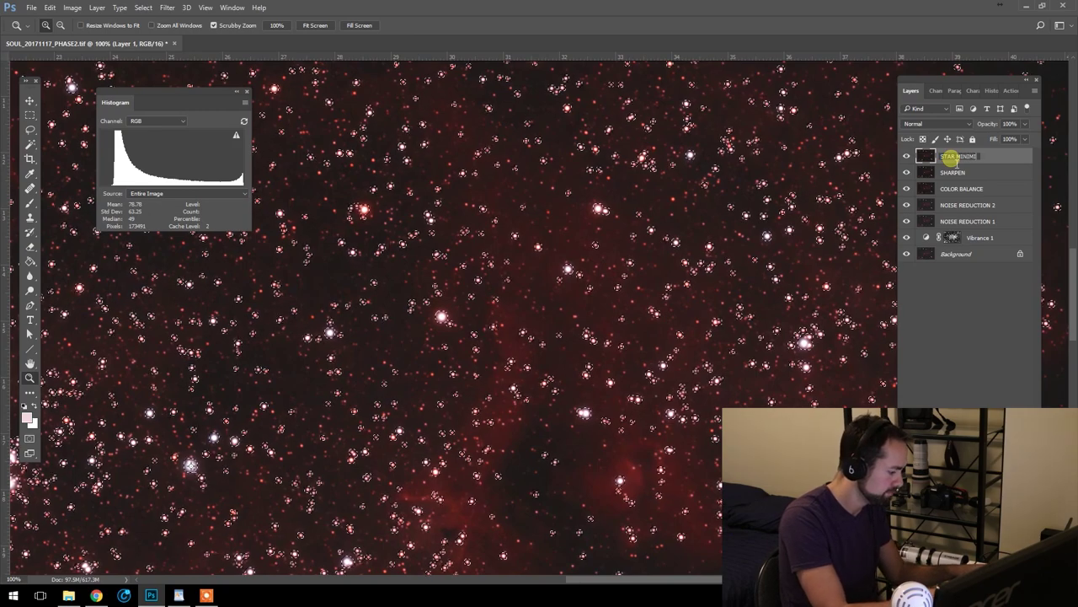
type("ZE")
left_click(960, 172)
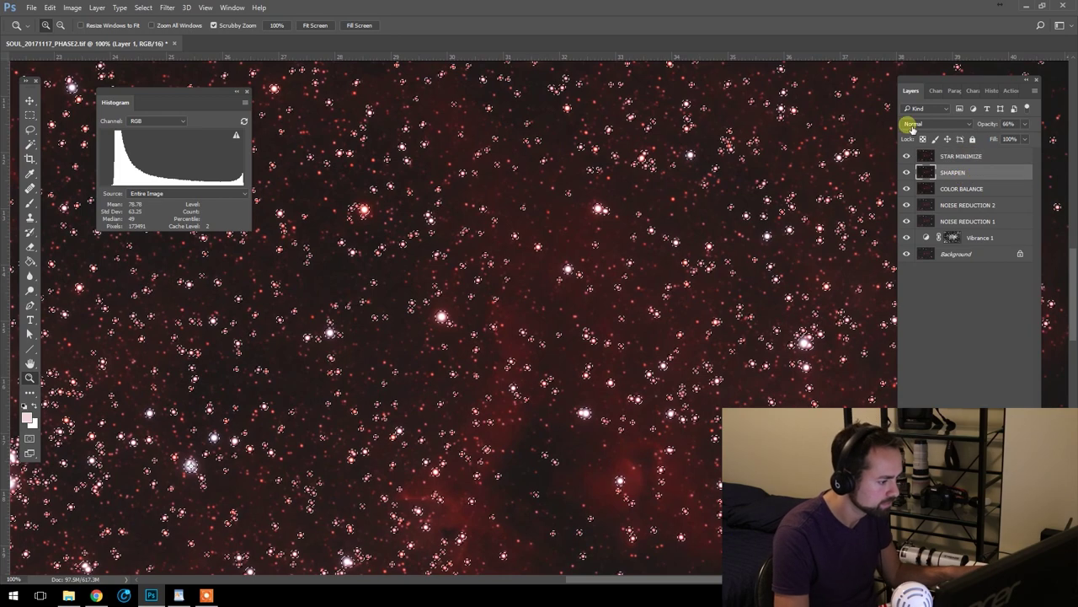
left_click(935, 156)
- Apply a 1-pixel Minimum filter to STAR MINIMIZE and clear the star selection
left_click(167, 8)
mouse_move(234, 227)
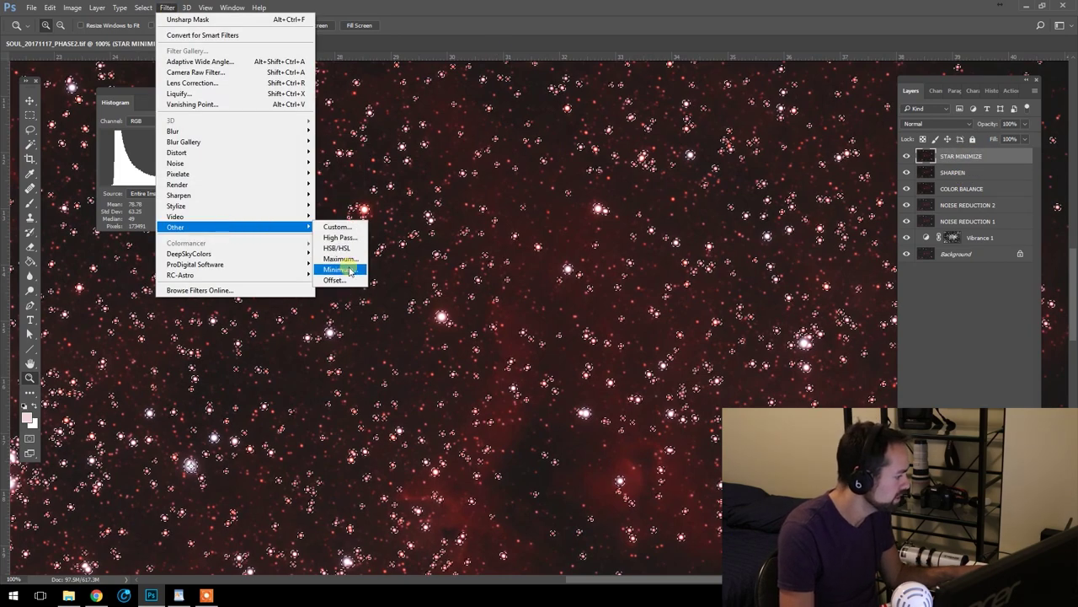
left_click(350, 270)
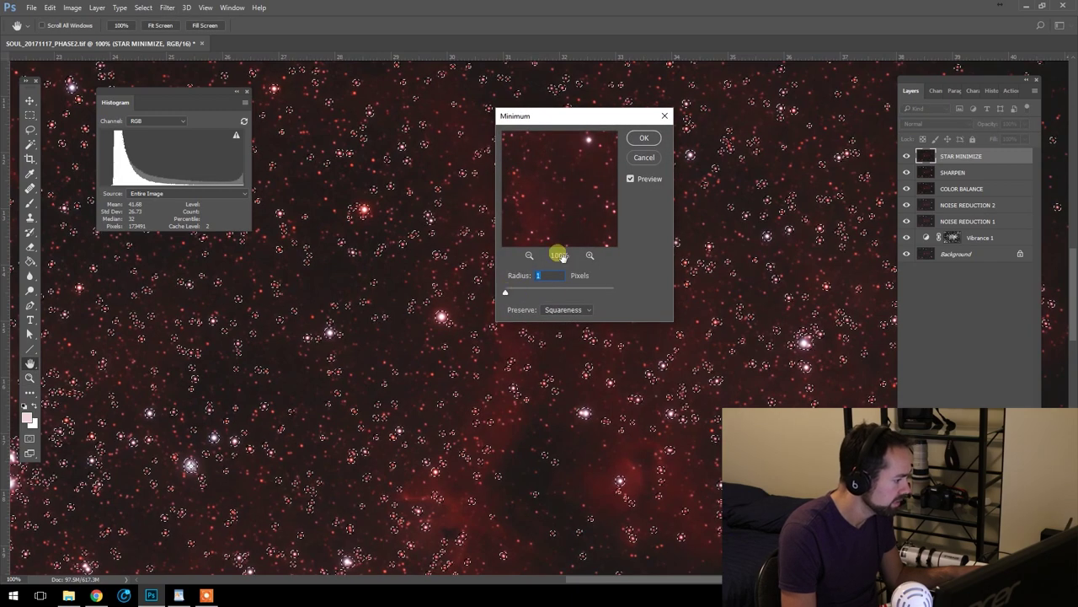
left_click(646, 140)
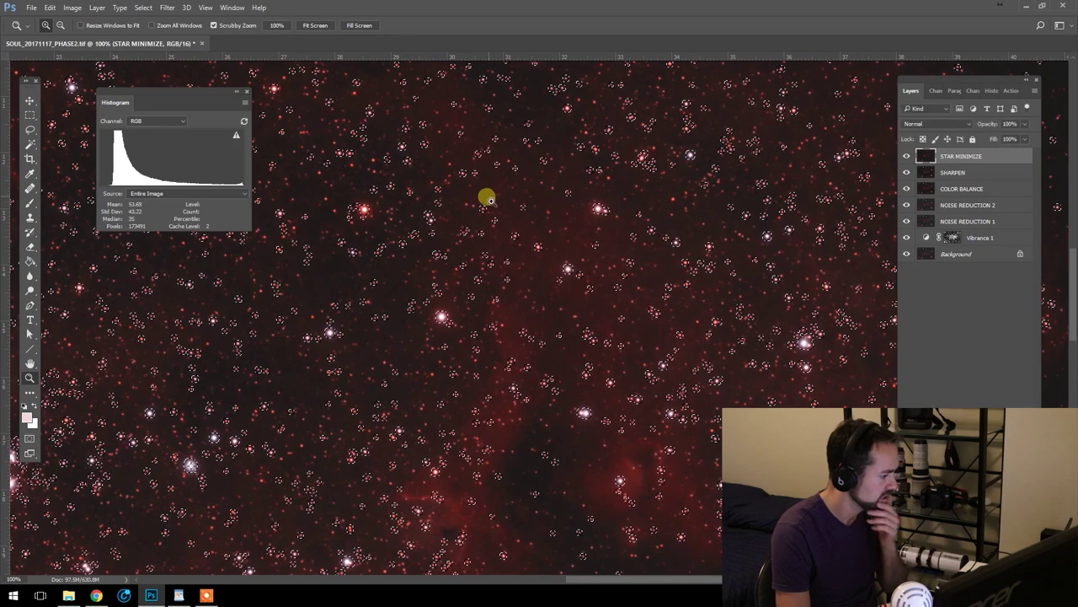
left_click(29, 114)
left_click(467, 169)
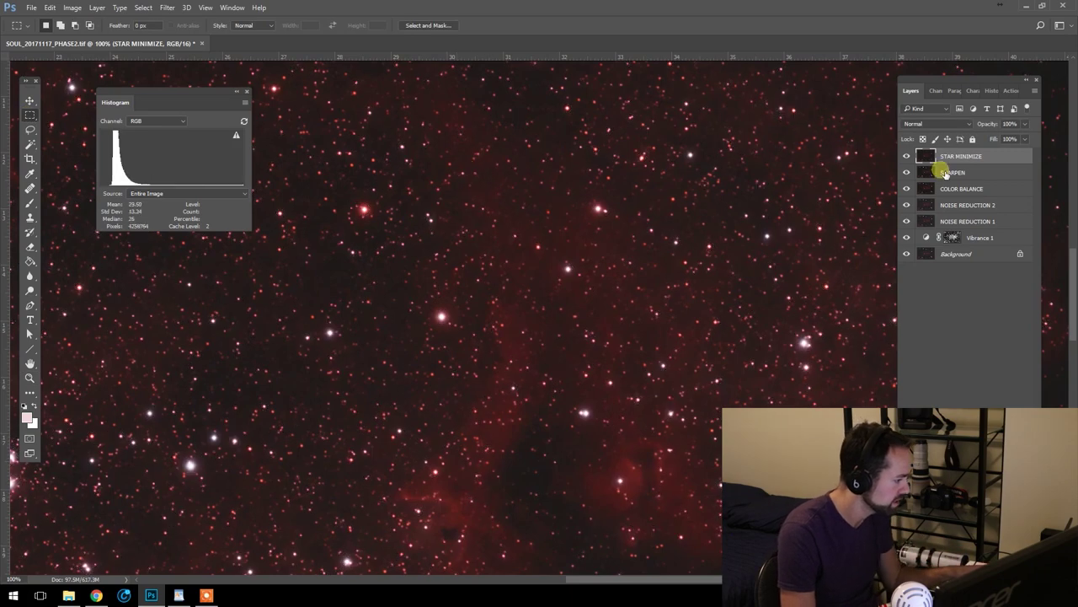
- Toggle the STAR MINIMIZE layer off and on to compare its effect across the nebula
left_click(907, 156)
left_click(907, 156)
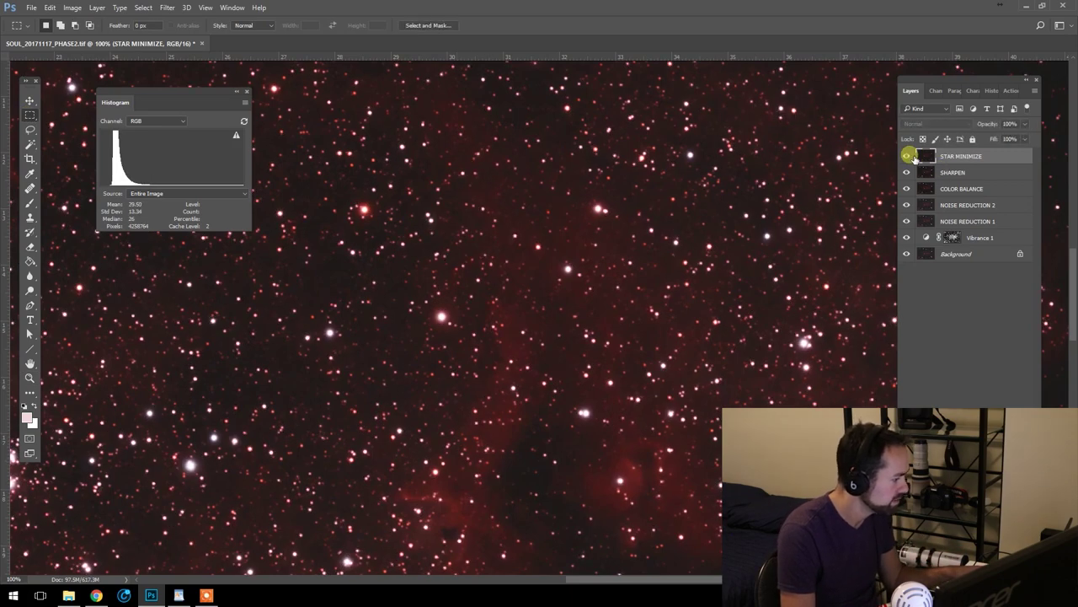
left_click(32, 377)
scroll(542, 368, "down", 4)
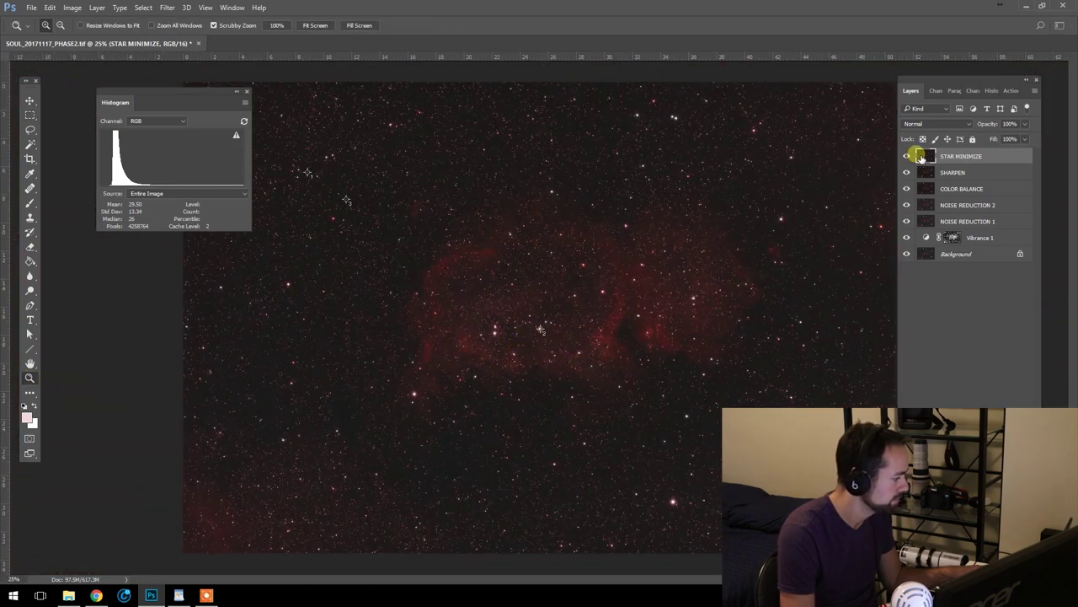
left_click(907, 155)
left_click(907, 155)
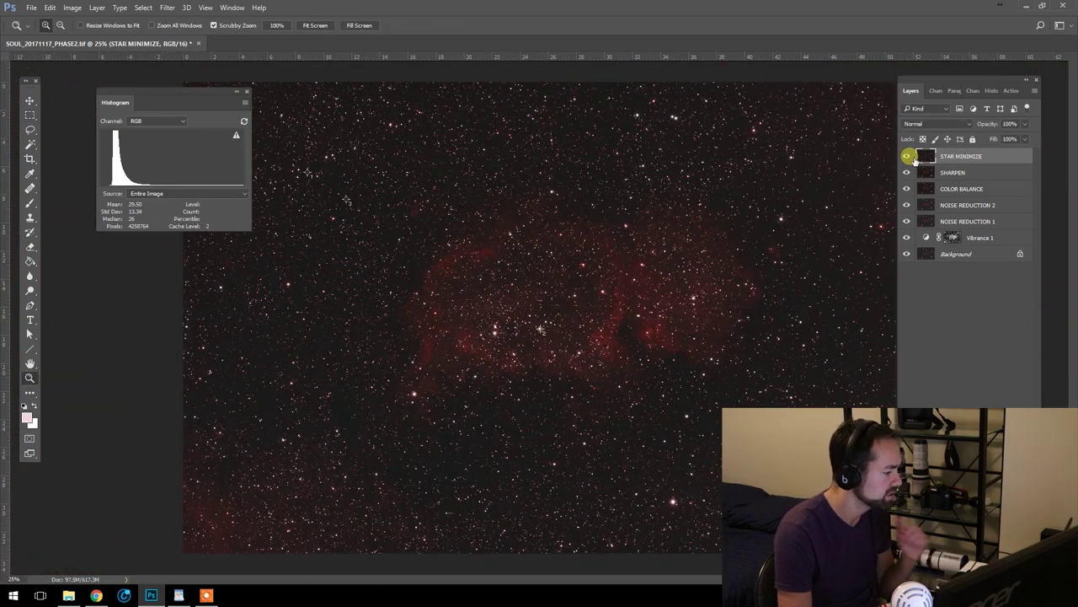
scroll(606, 325, "up", 1)
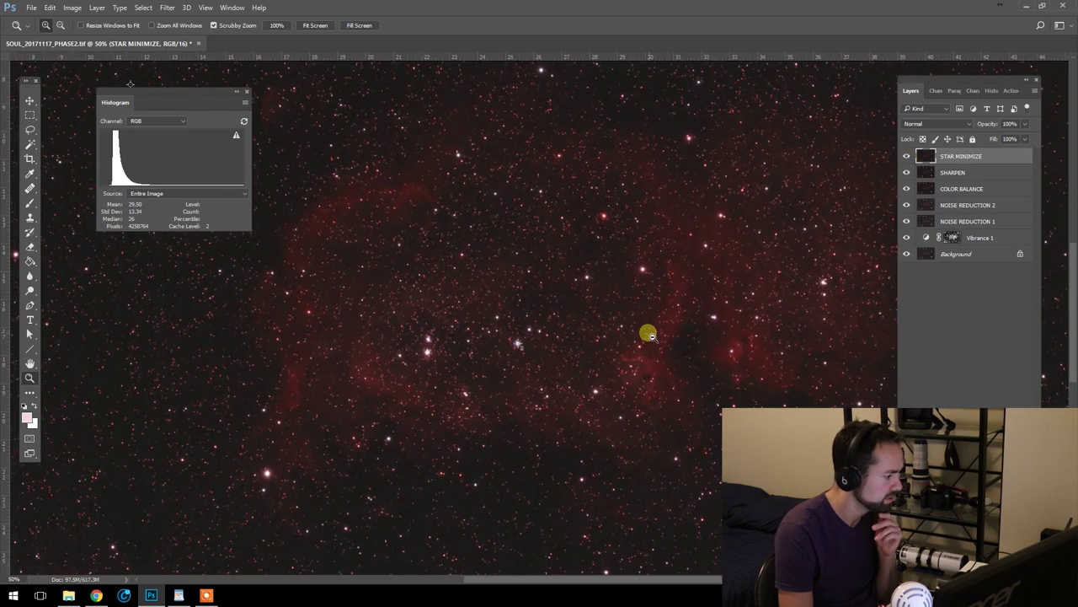
scroll(648, 332, "down", 1)
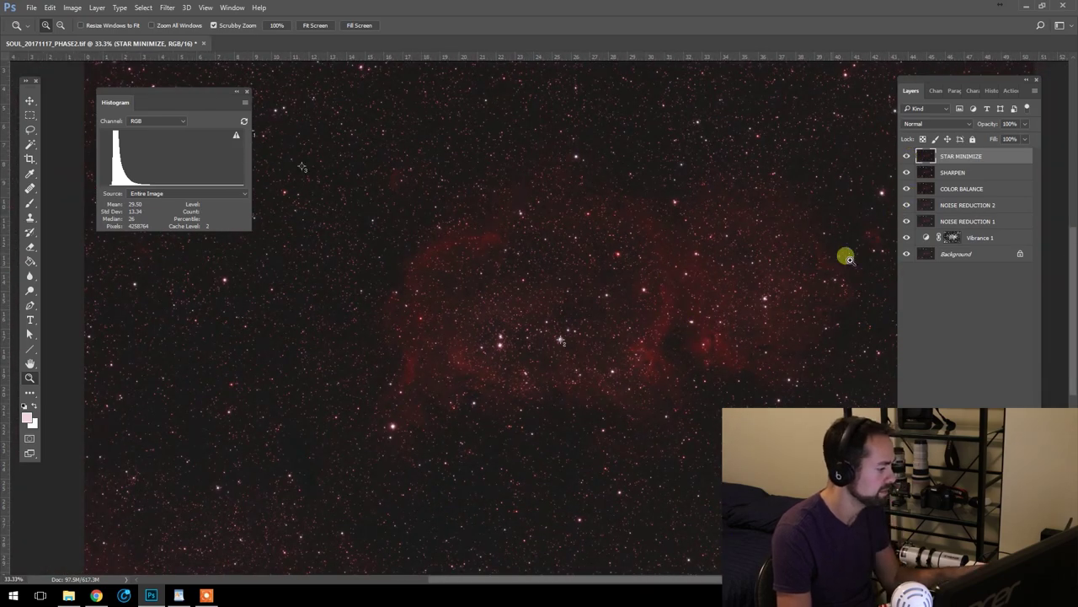
scroll(650, 300, "up", 3)
scroll(678, 386, "up", 1)
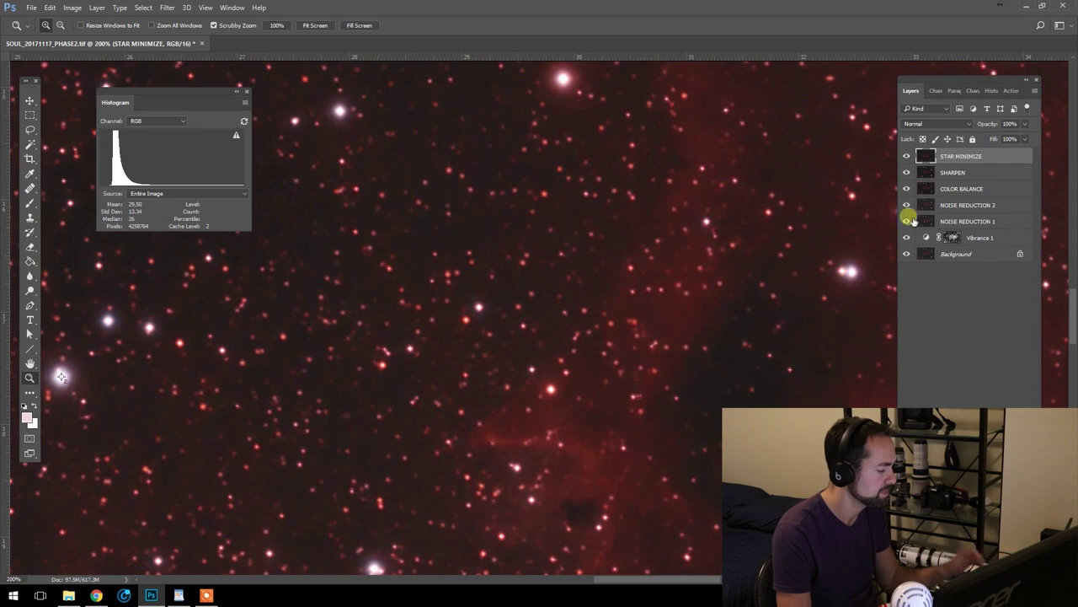
left_click(908, 156)
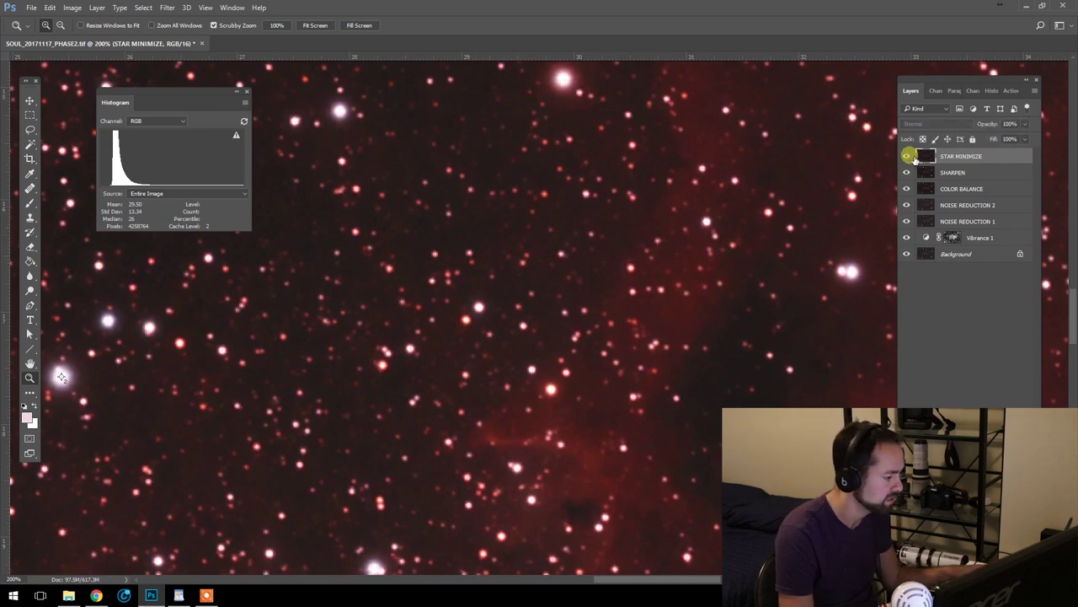
left_click(907, 156)
- Lower STAR MINIMIZE to 66% opacity, then stamp the visible layers into a new Layer 1
mouse_move(1011, 127)
left_mouse_down()
mouse_move(965, 134)
mouse_move(1008, 125)
left_mouse_up()
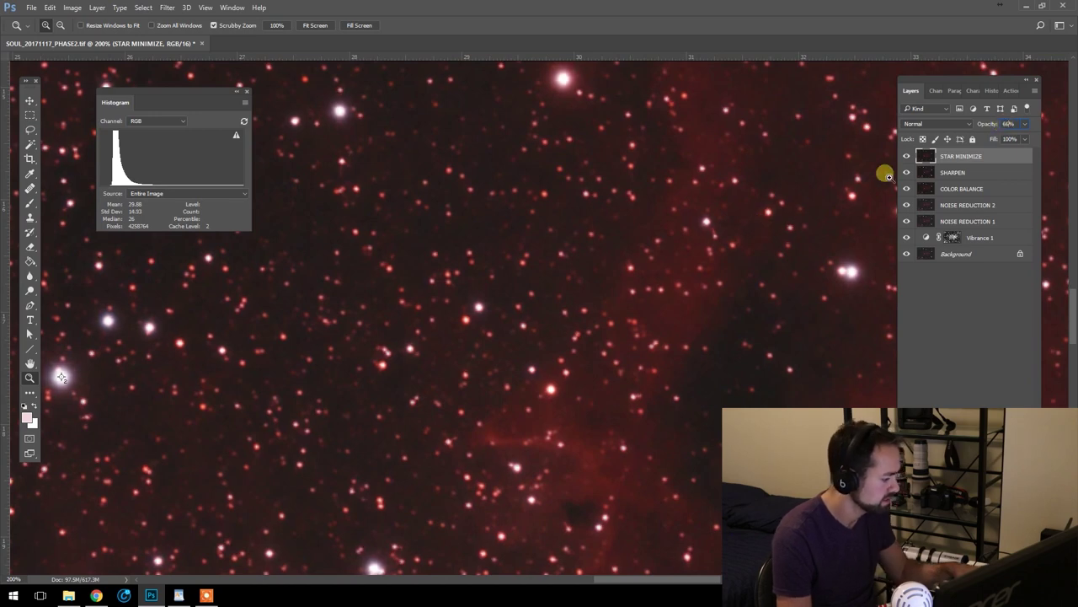
left_click(907, 157)
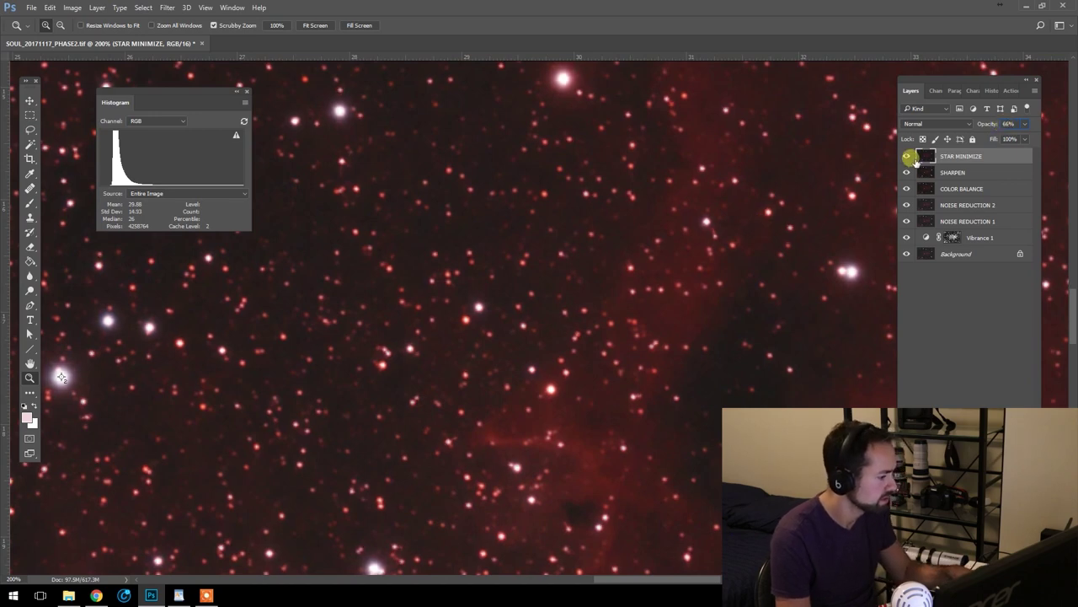
left_click(607, 315, "alt")
left_click(616, 337, "alt")
left_click(616, 337, "alt")
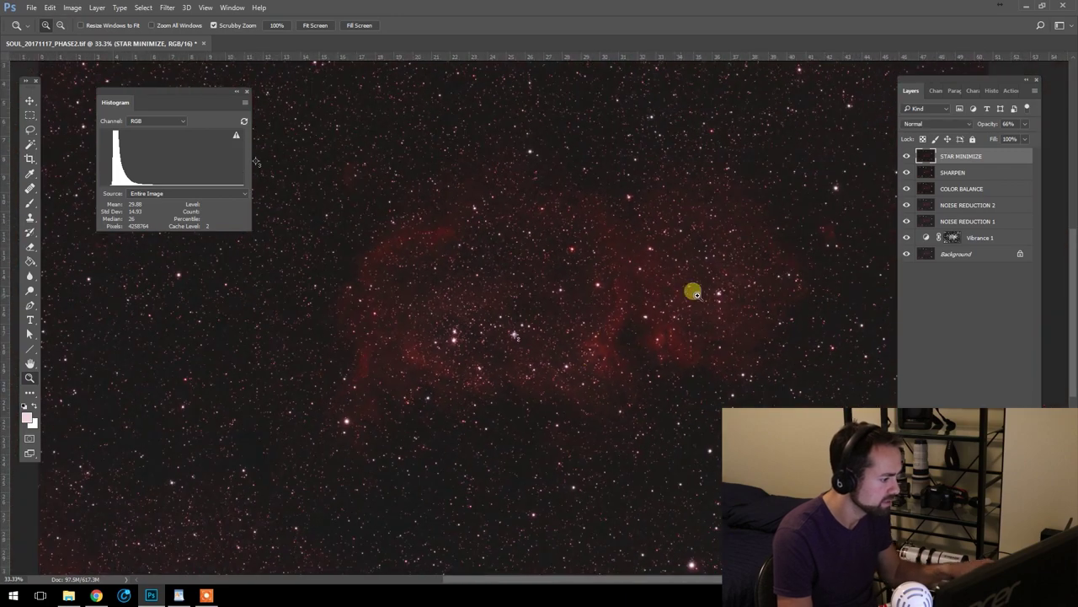
left_click(603, 338)
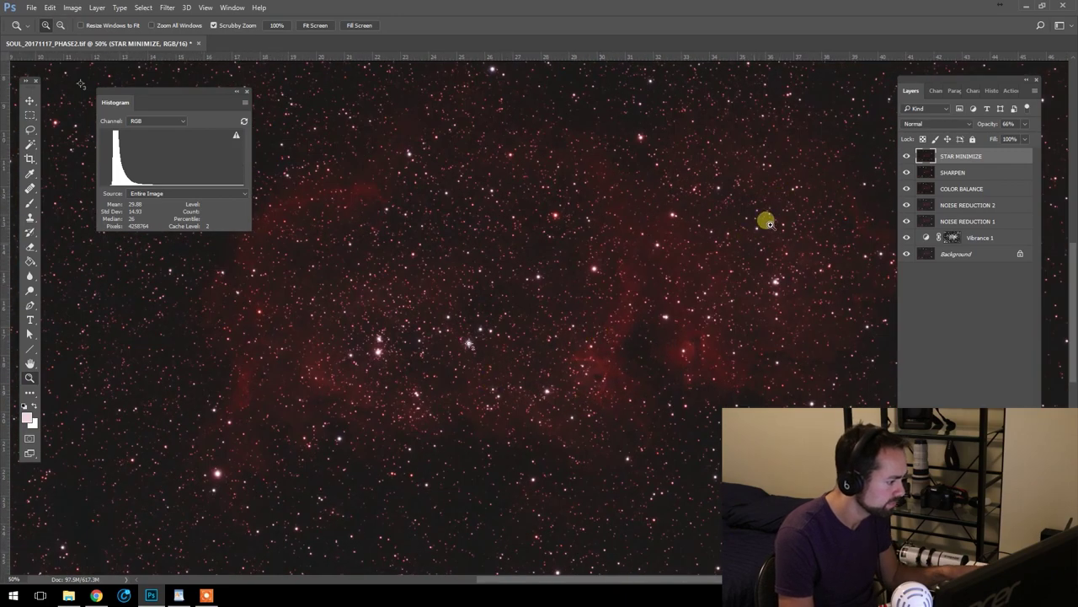
left_click(964, 171)
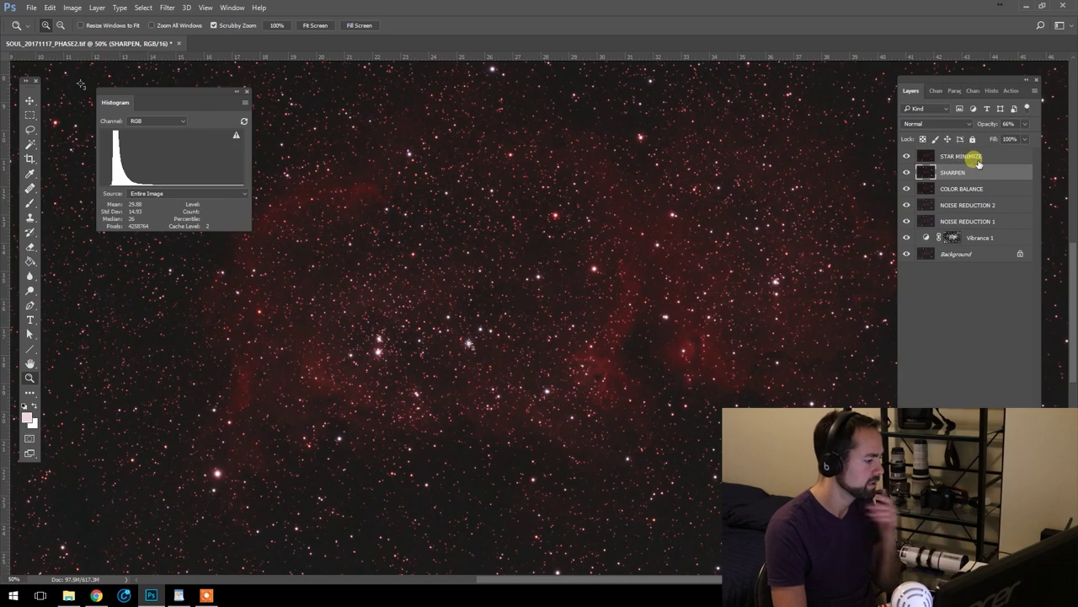
left_click(963, 156)
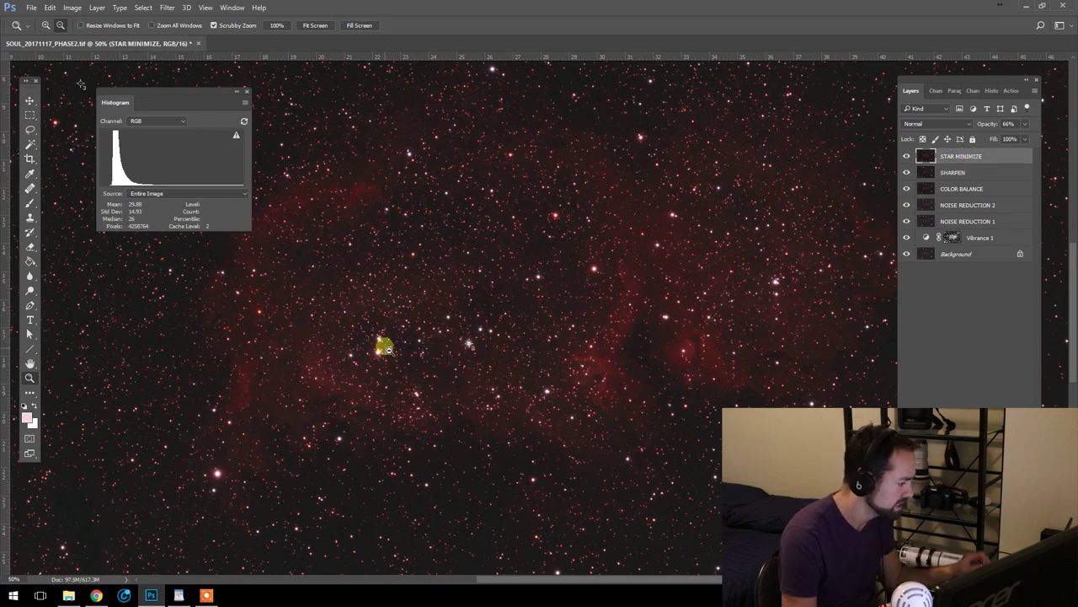
left_click(379, 344, "alt")
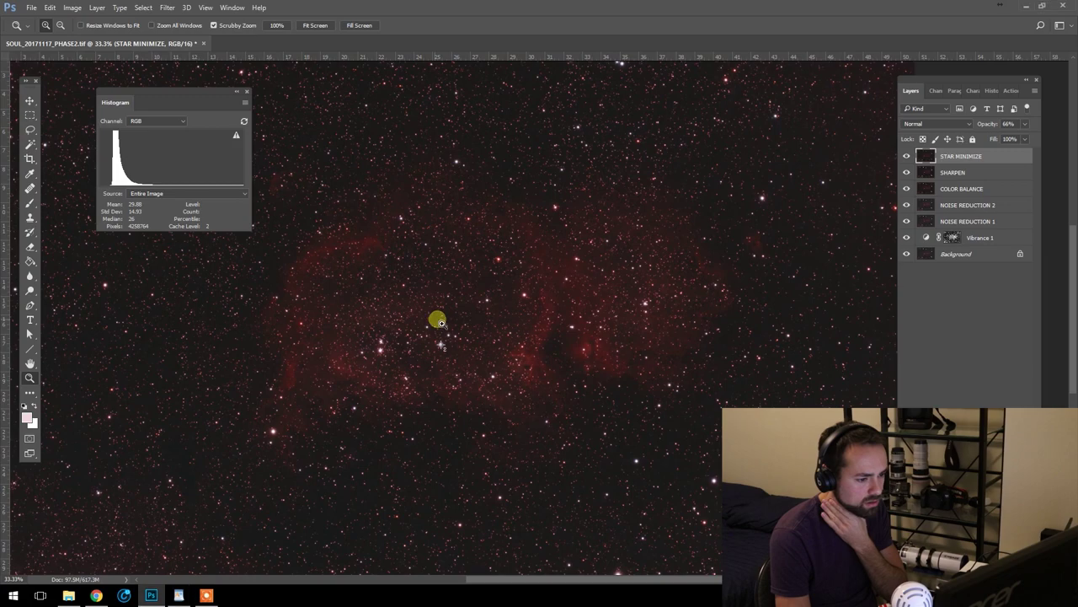
left_click(376, 316)
left_click(979, 169)
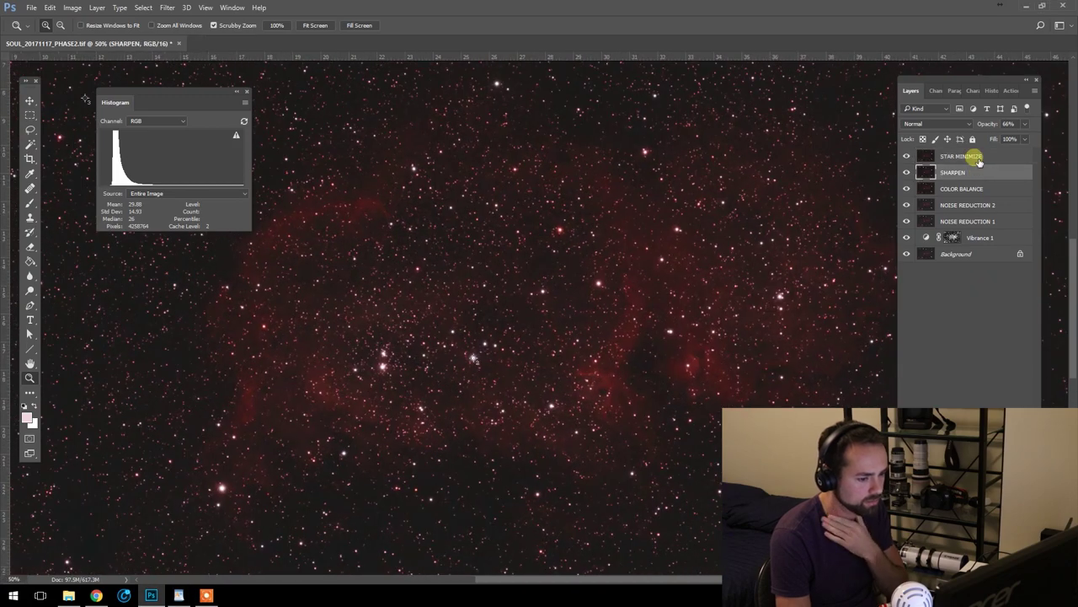
left_click(979, 160)
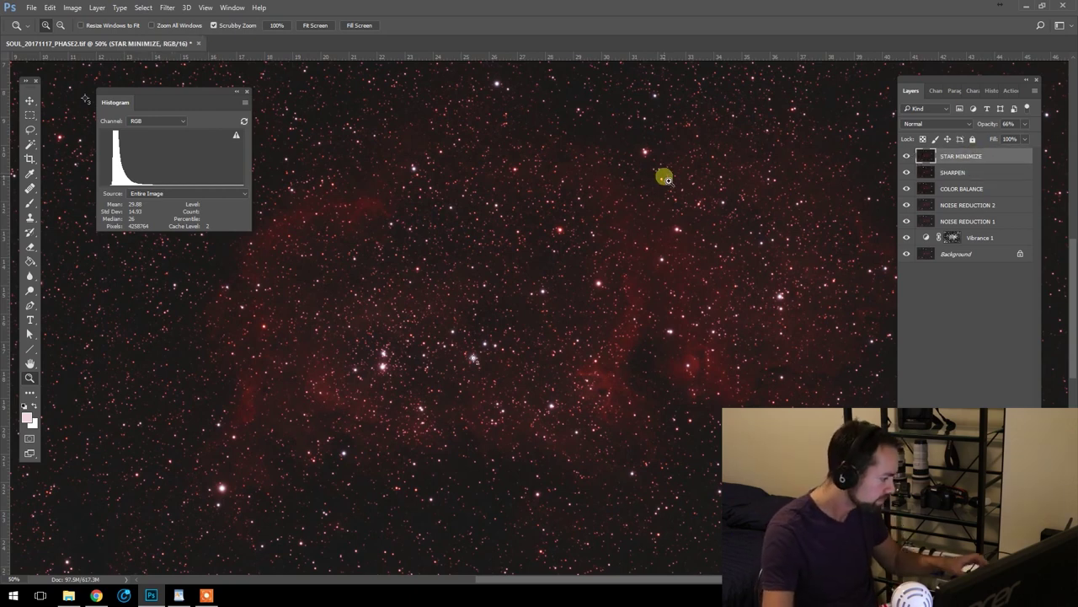
key("ctrl+alt+shift+e")
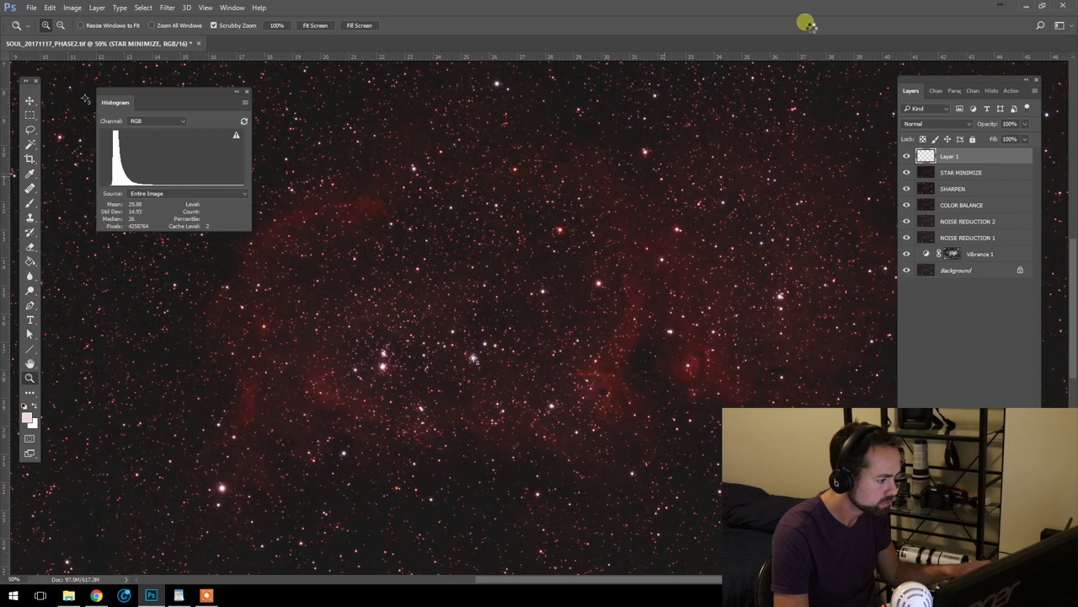
- Pick Make Stars Smaller from the recorded actions and run it on the top Layer 1
left_click(979, 78)
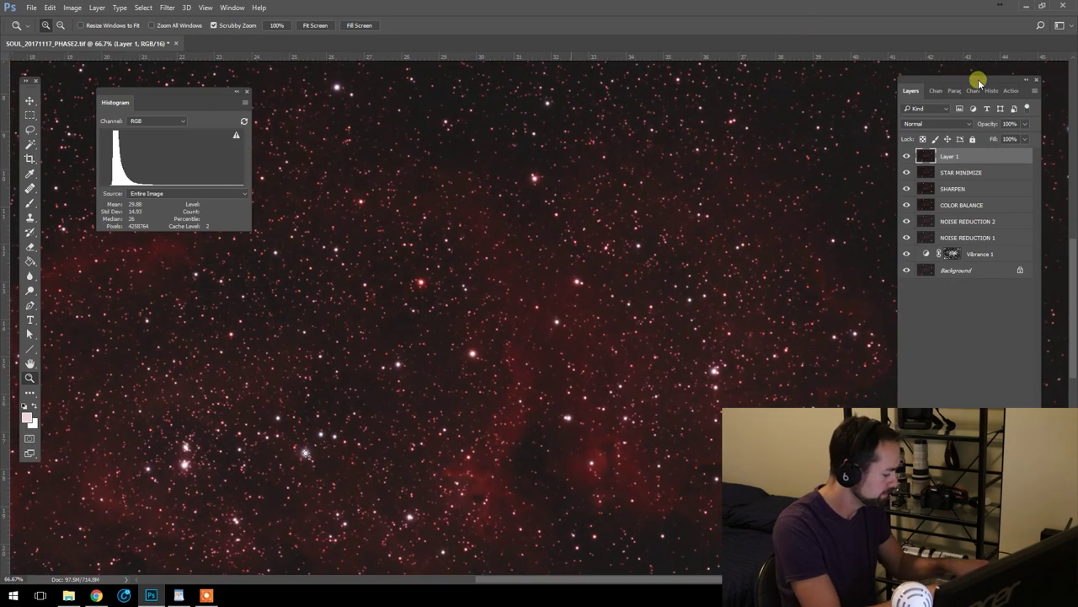
left_click(1011, 91)
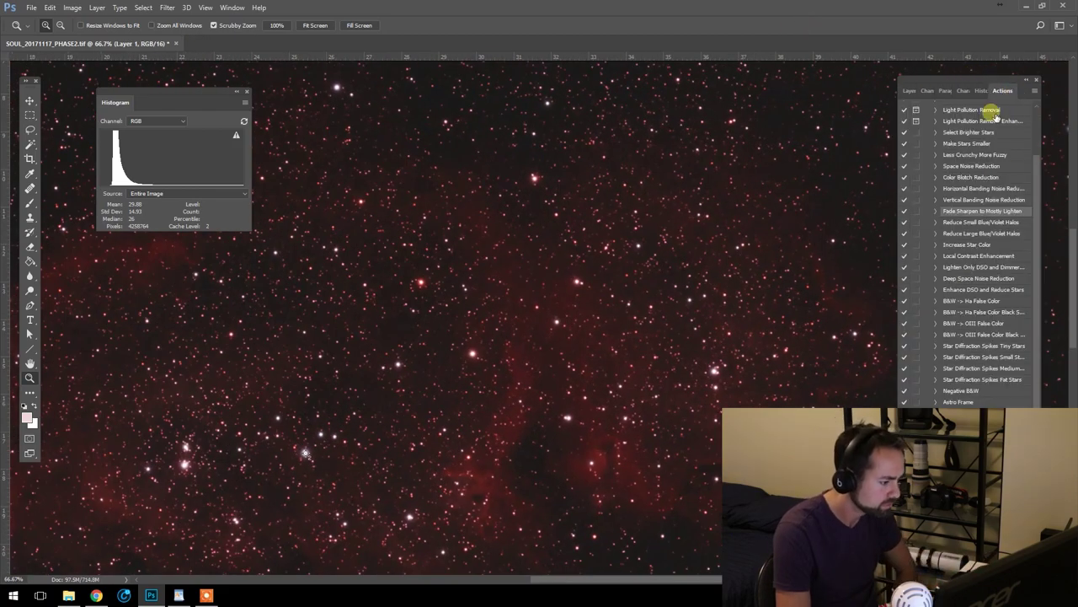
left_click(994, 234)
left_click(981, 144)
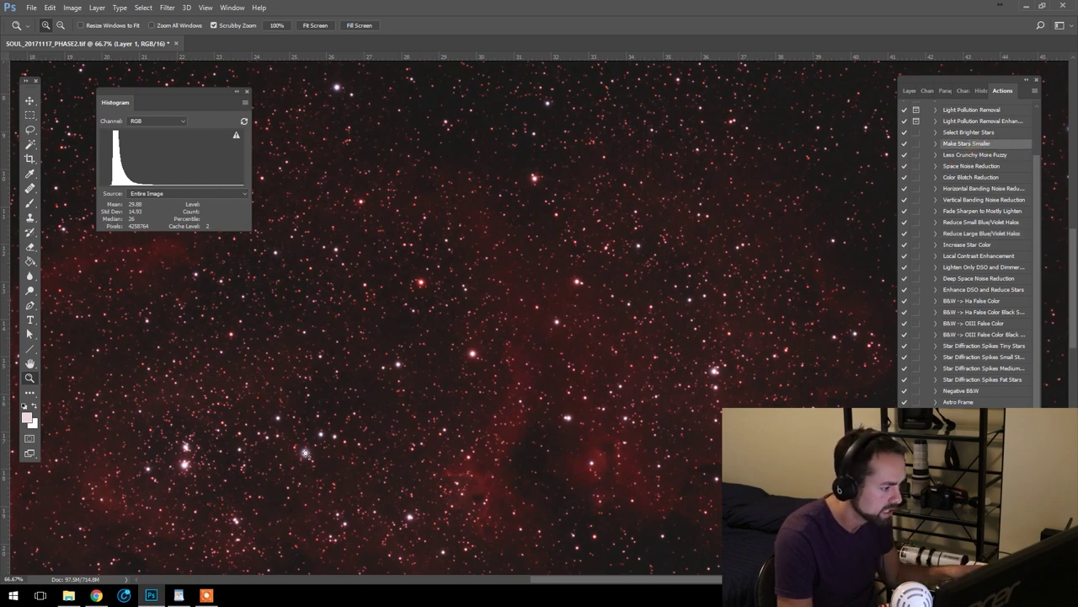
left_click(492, 353, "alt")
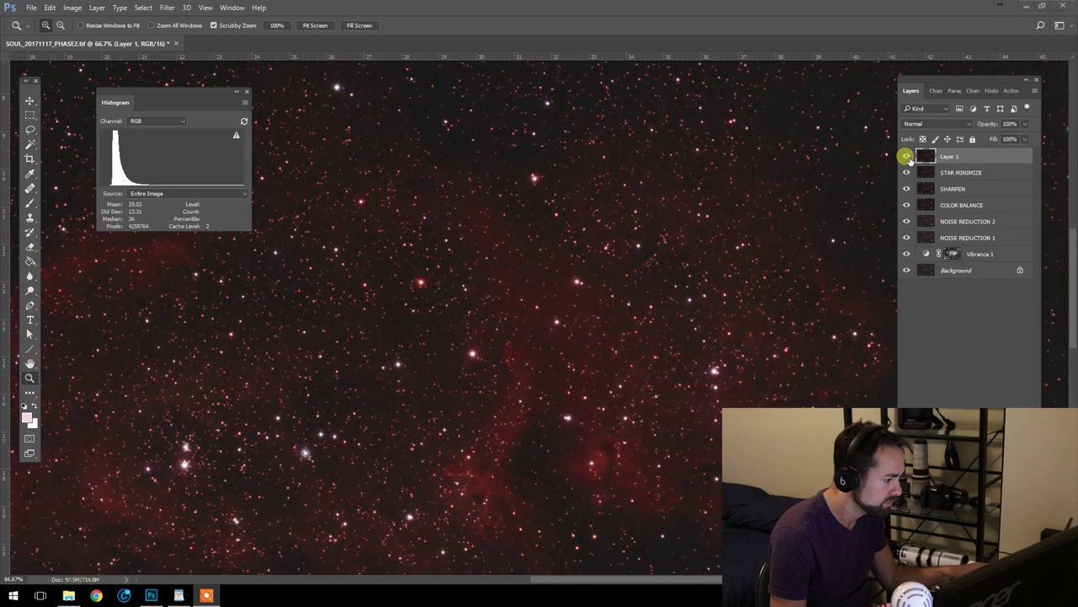
left_click(907, 158)
left_click(907, 157)
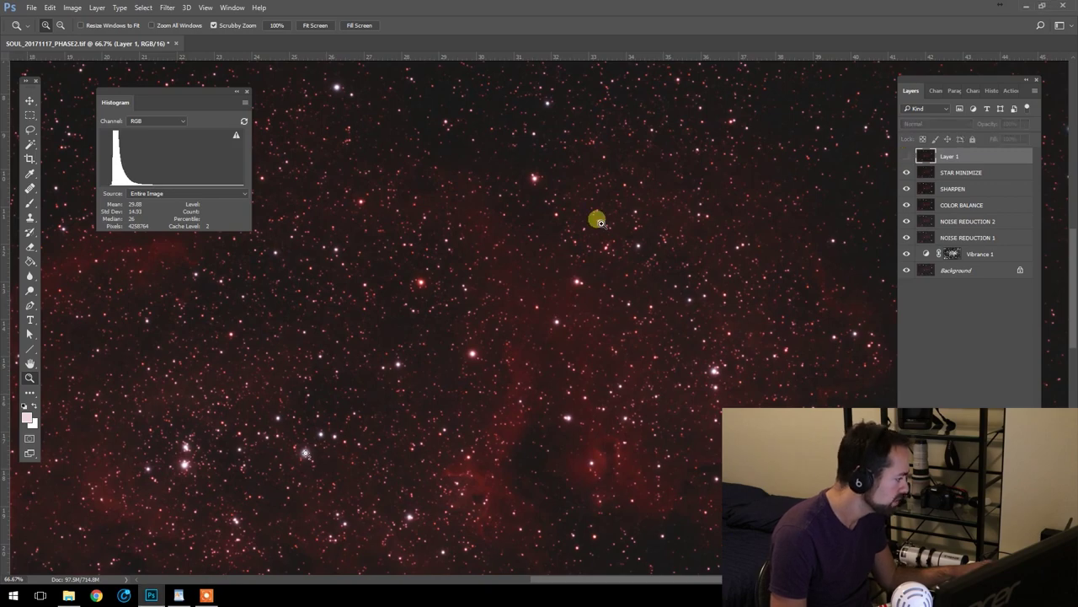
left_click(579, 342)
left_click(579, 342)
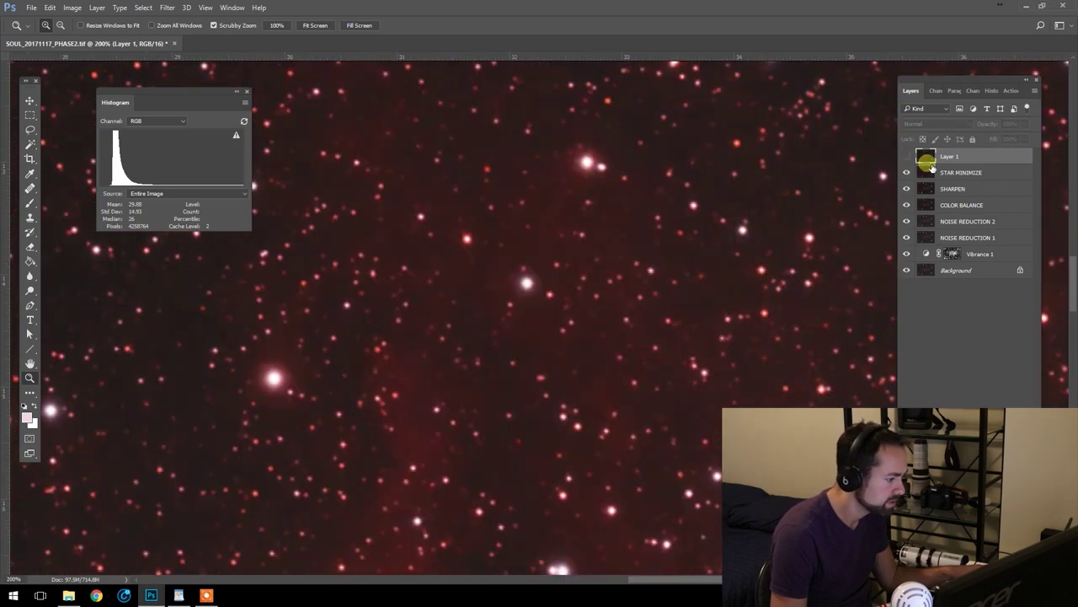
left_click(907, 157)
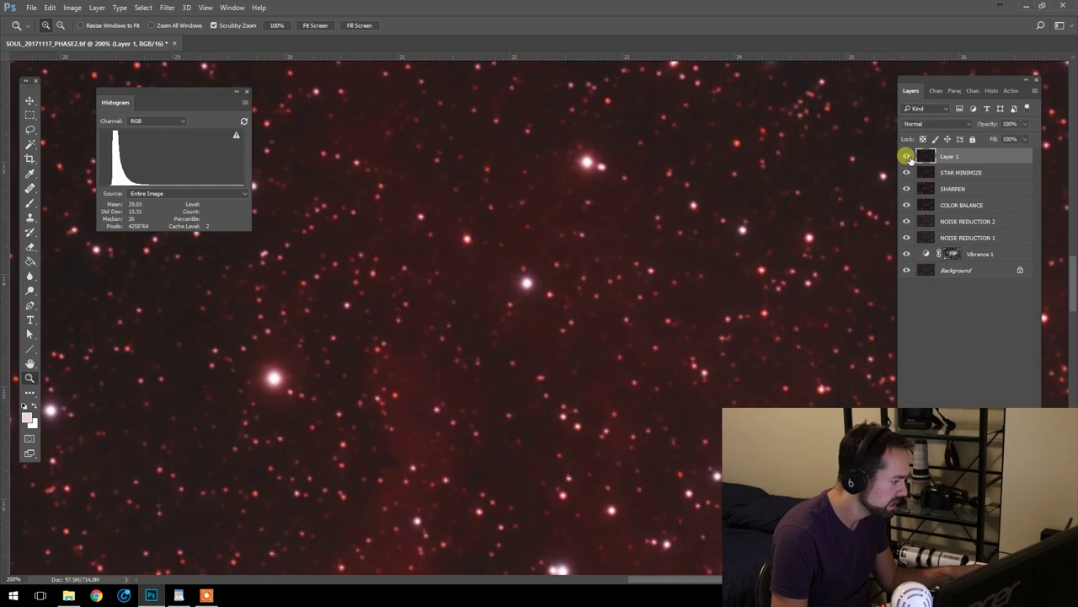
left_click(907, 157)
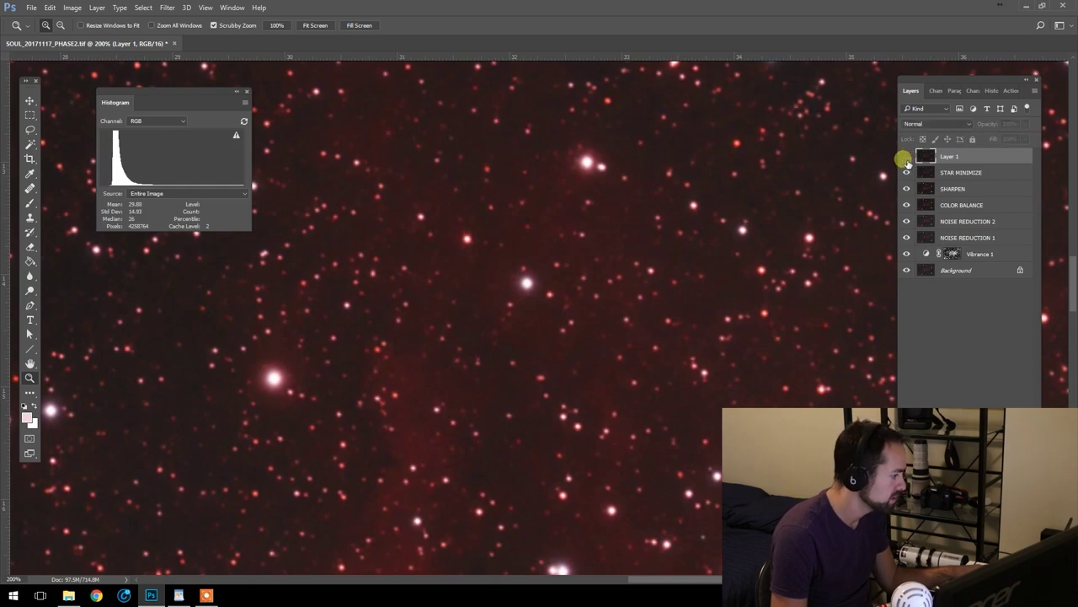
left_click(907, 158)
left_click(809, 284, "alt")
left_click(814, 292, "alt")
left_click(760, 247, "alt")
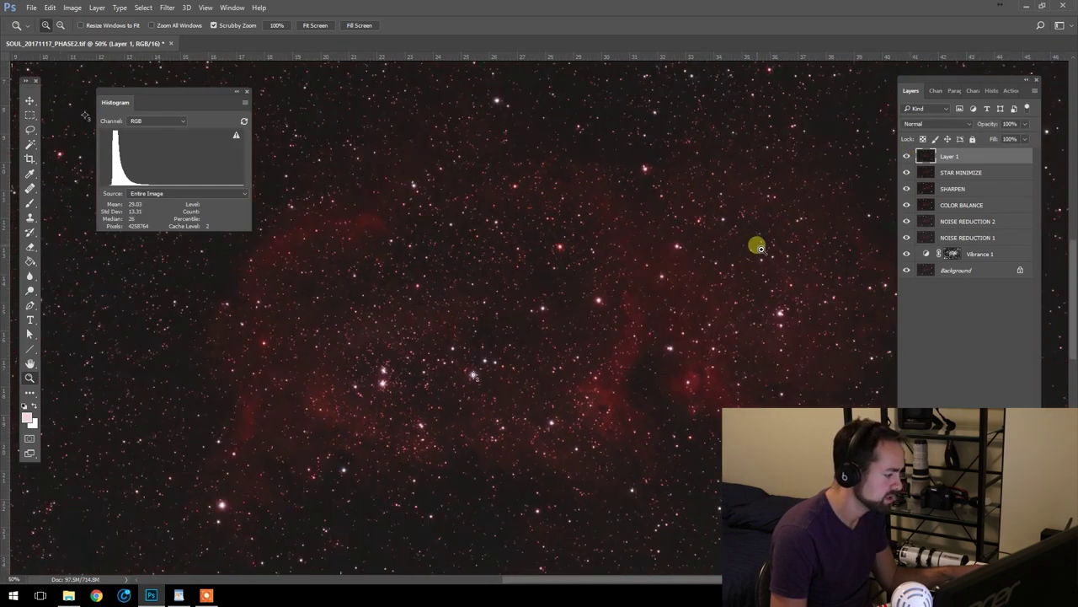
left_click(778, 258, "alt")
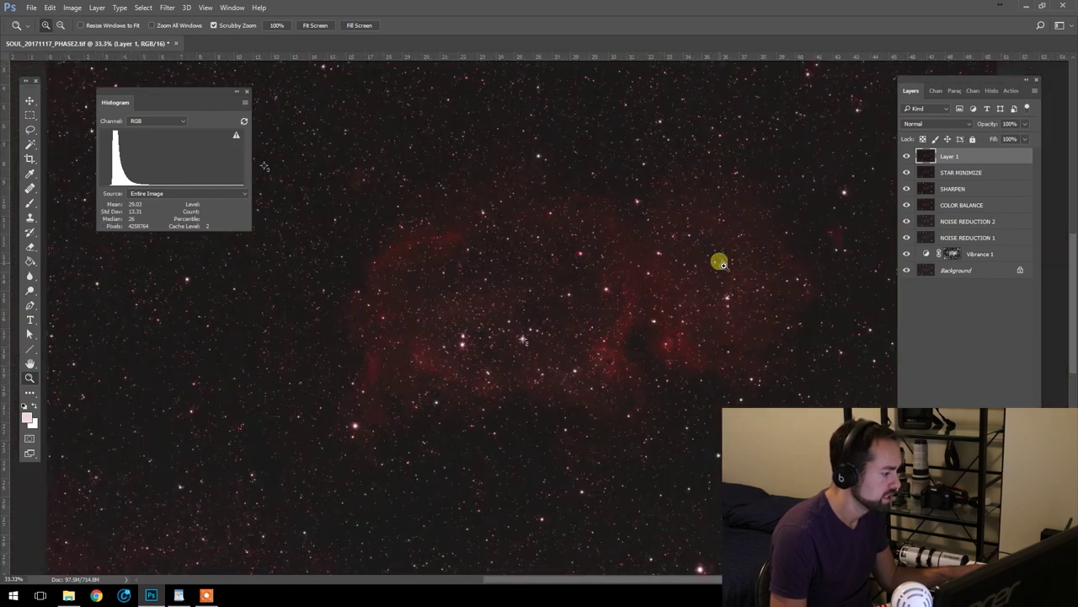
left_click(907, 157)
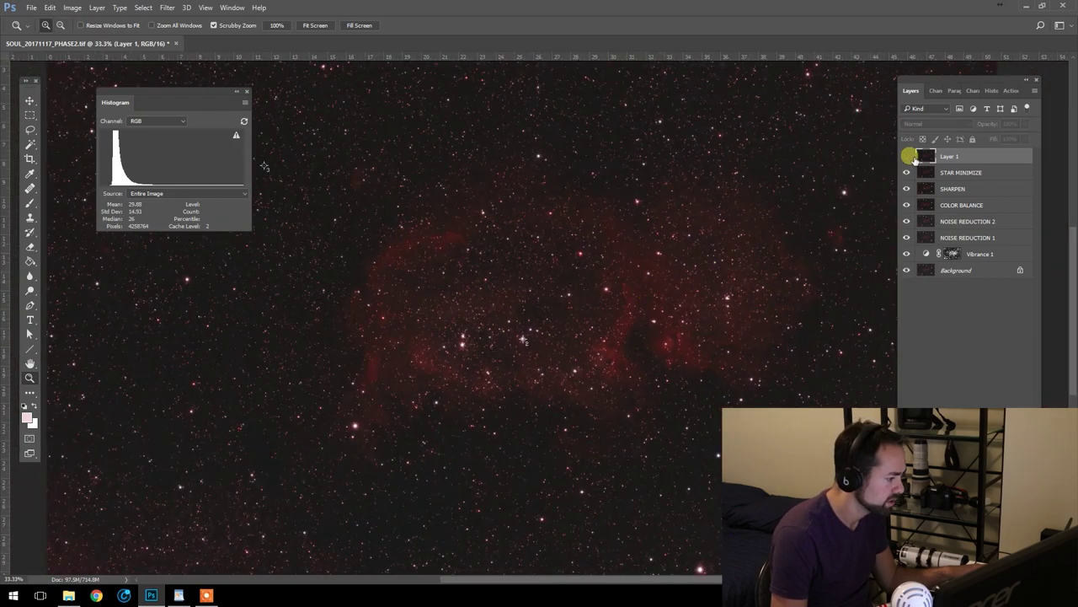
left_click(907, 158)
left_click(587, 294)
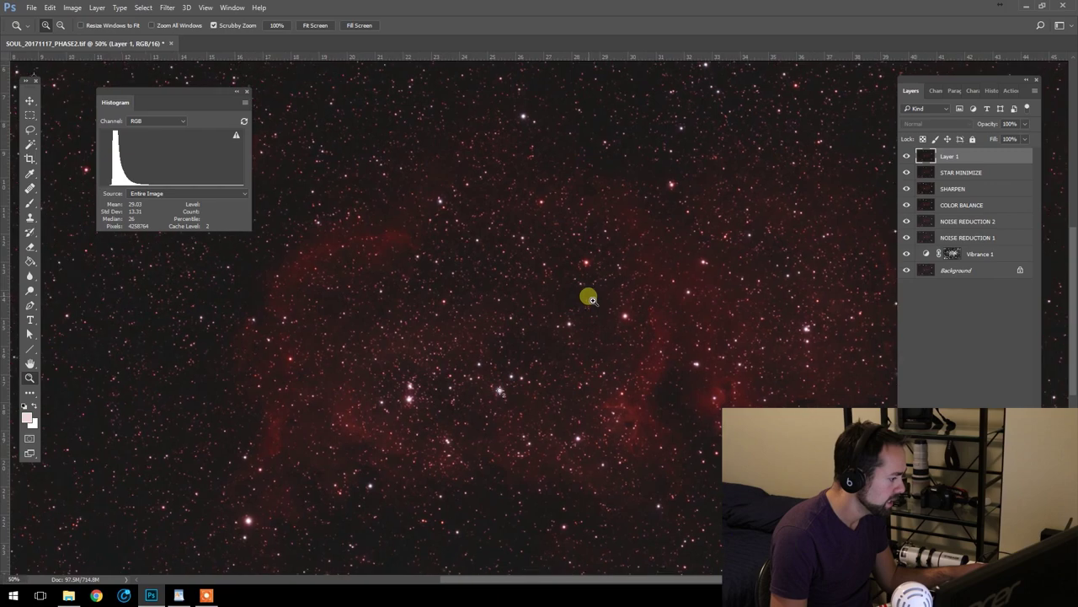
left_click_drag(661, 332, 626, 284)
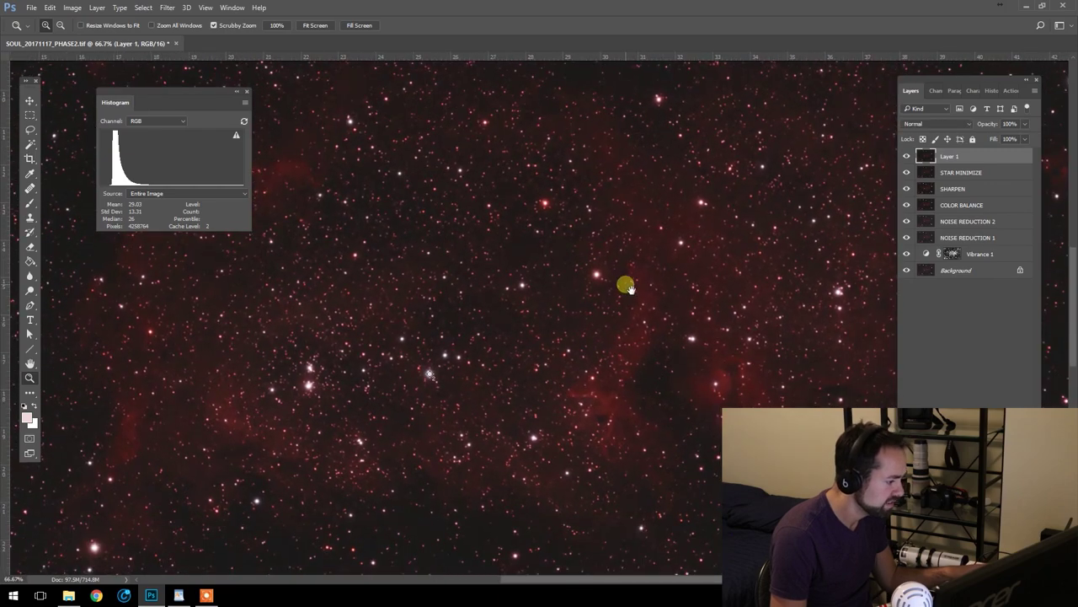
- Merge the SHARPEN through Background layers into a single Background with Ctrl+E
left_click(986, 188)
left_click(985, 270, "shift")
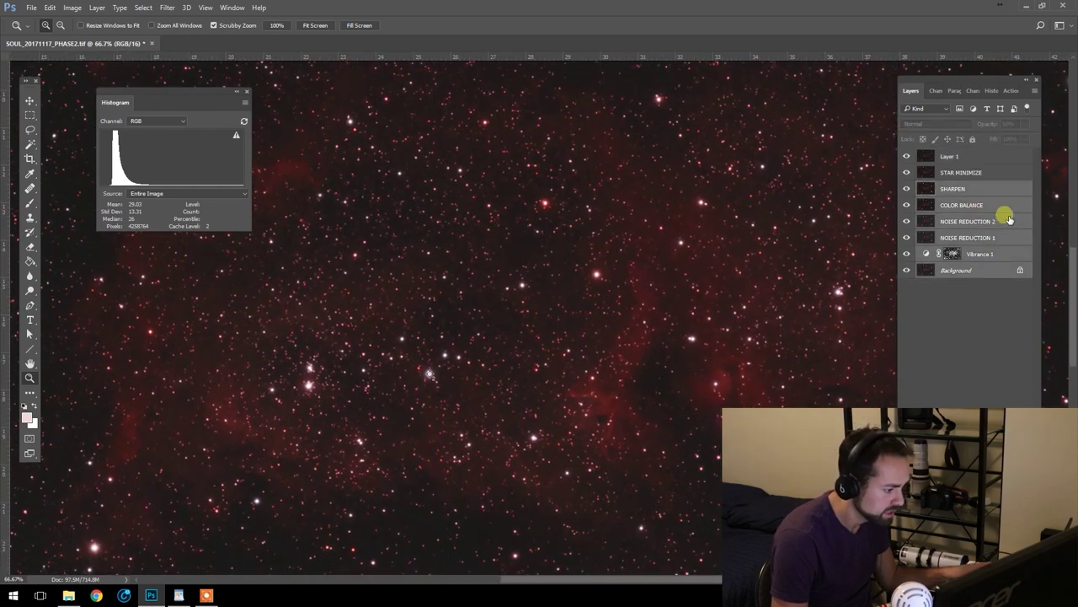
right_click(1004, 217)
key("Escape")
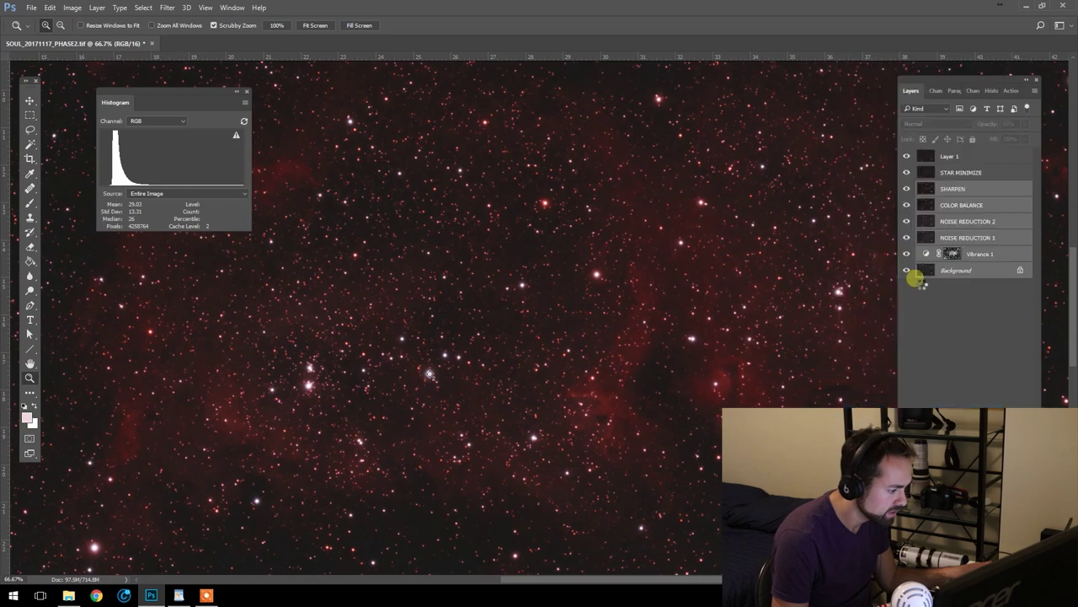
key("ctrl+e")
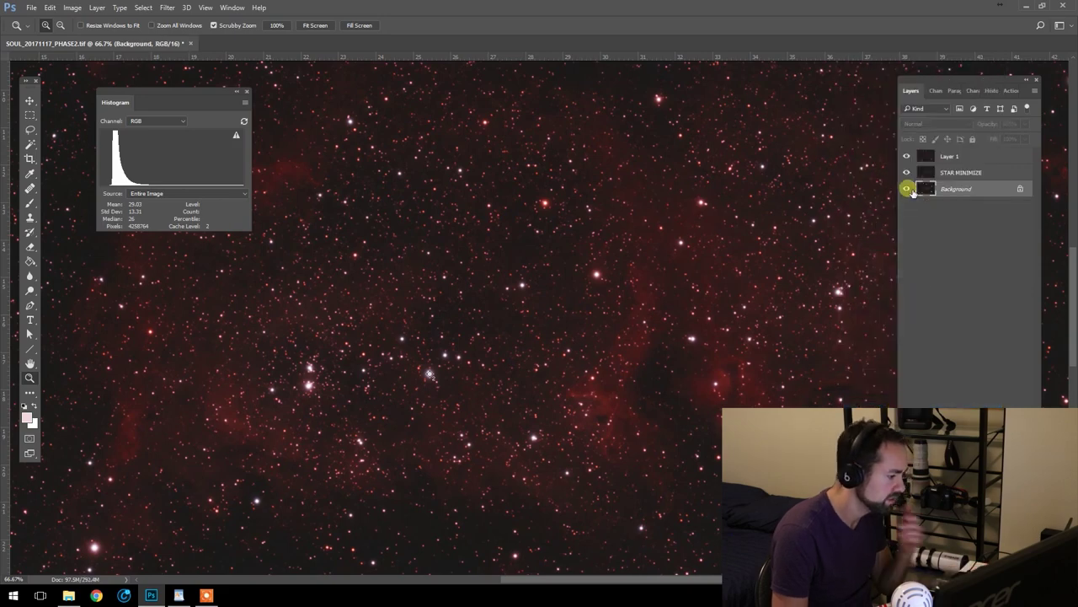
- Rename Layer 1 to 'STAR MINIMIZE 2'
left_click(589, 323)
left_click(630, 325, "alt")
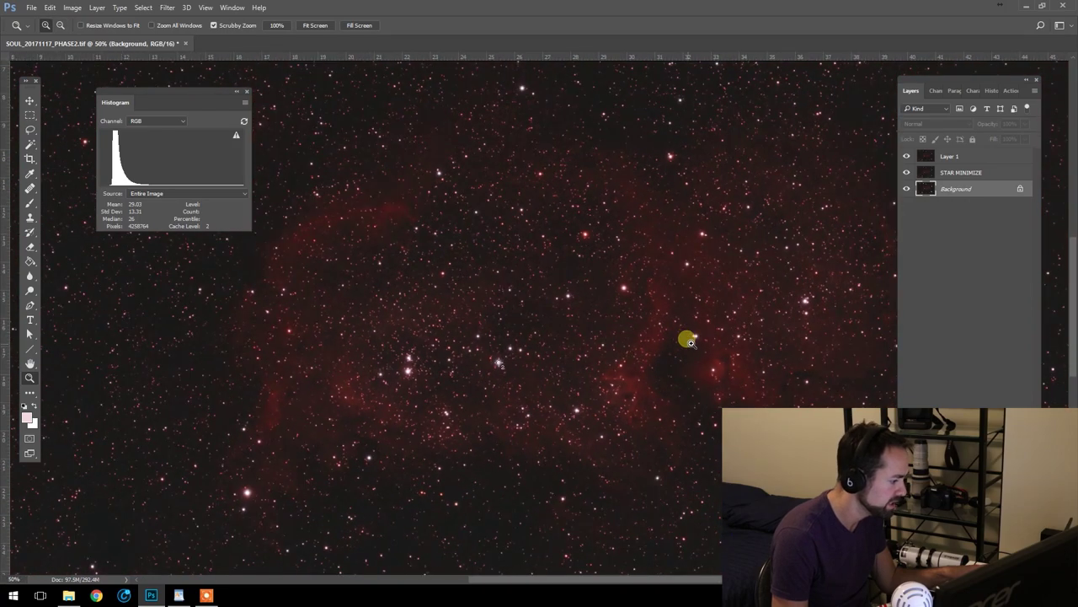
left_click(952, 157)
double_click(950, 157)
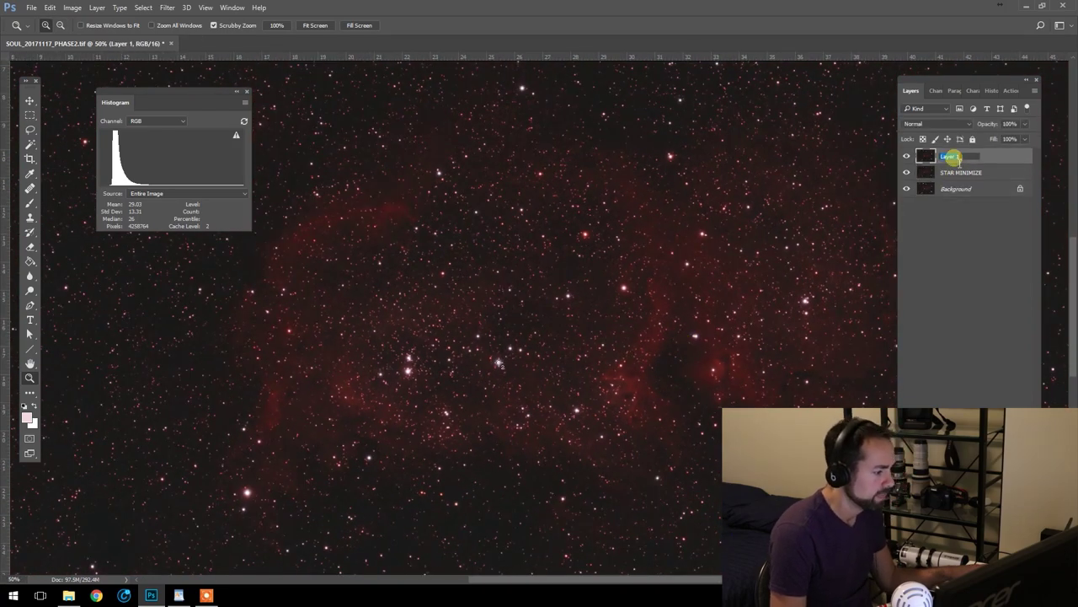
type("STAR")
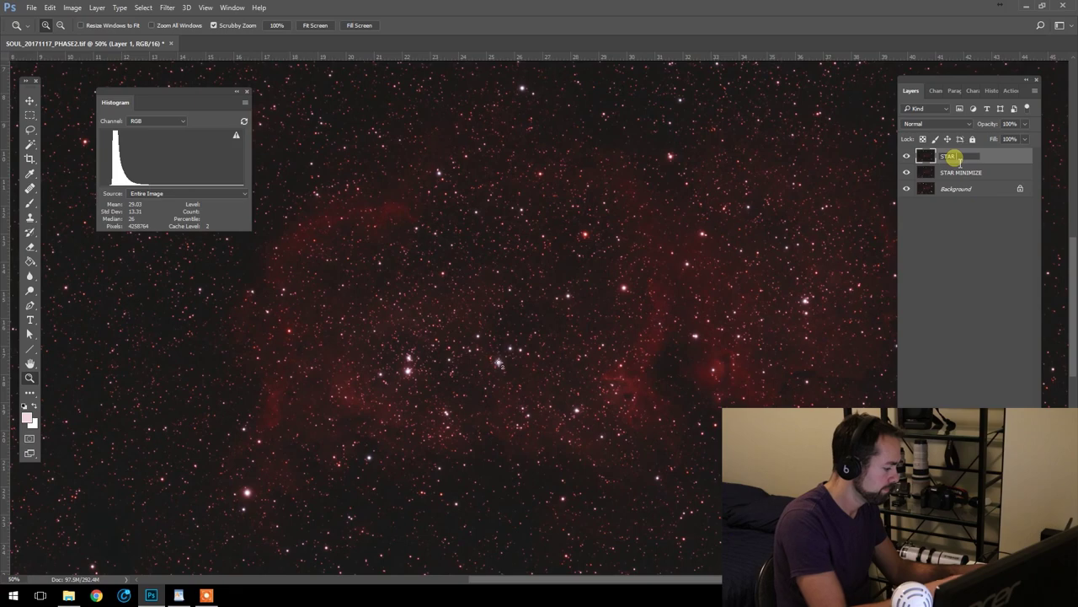
type(" MINIMI")
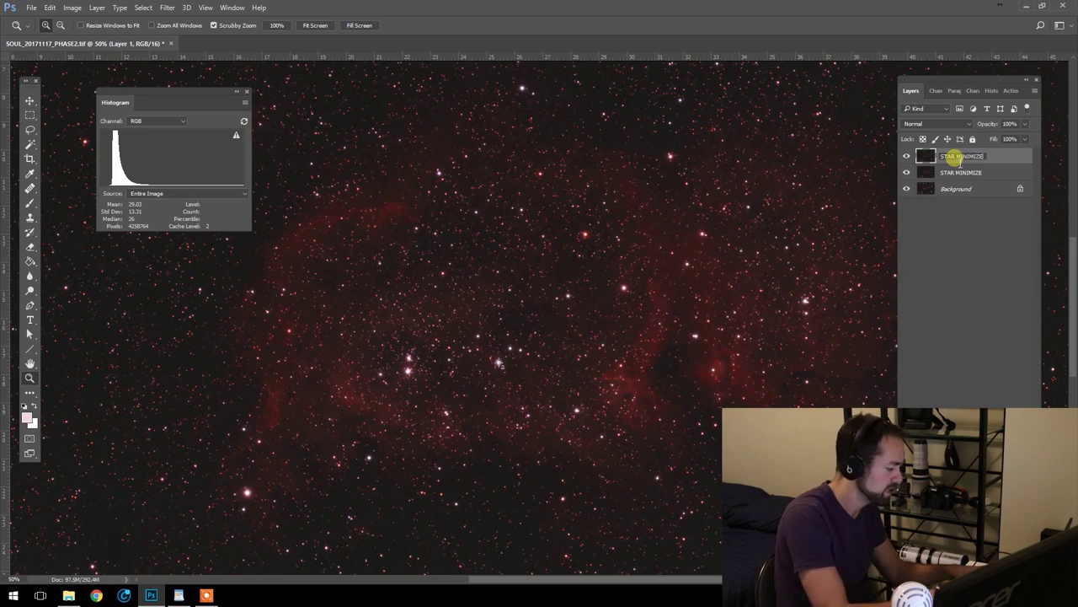
type("ZE 2")
left_click(956, 172)
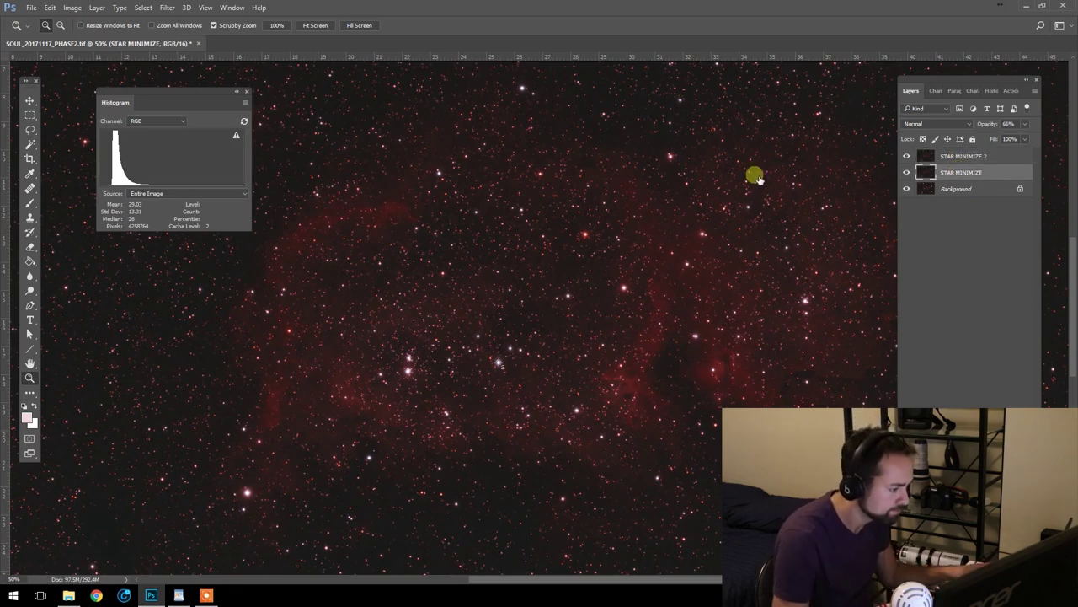
key("h")
left_click_drag(516, 343, 530, 397)
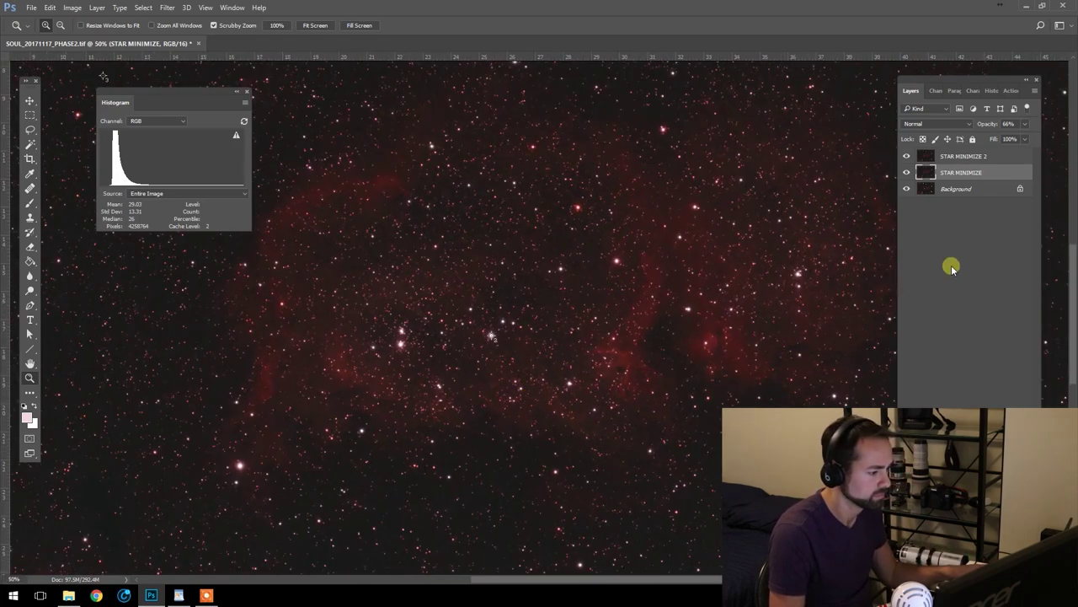
left_click(973, 157)
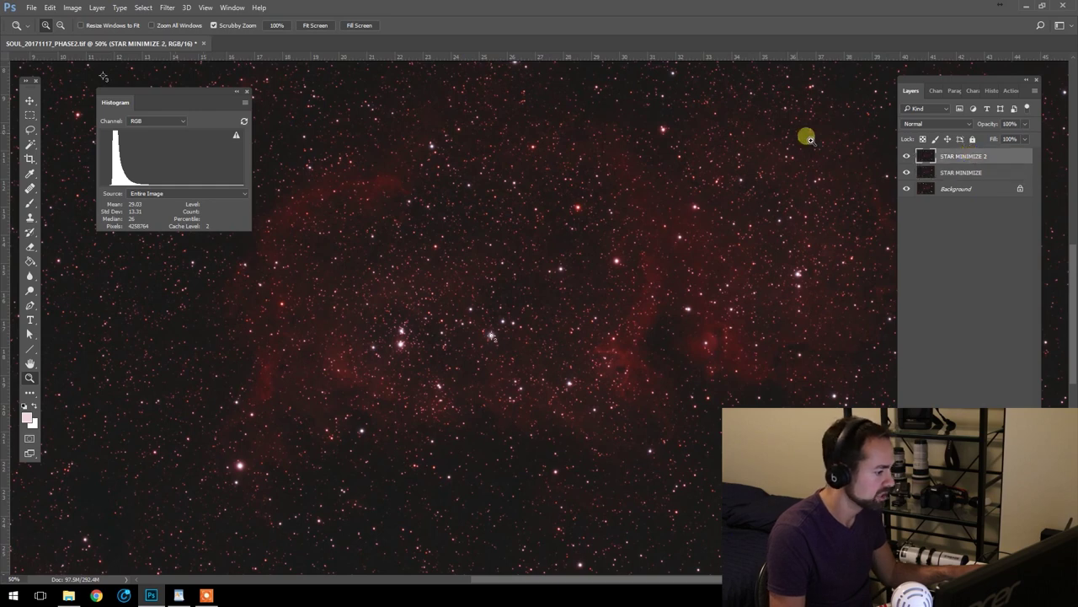
left_click(537, 327, "alt")
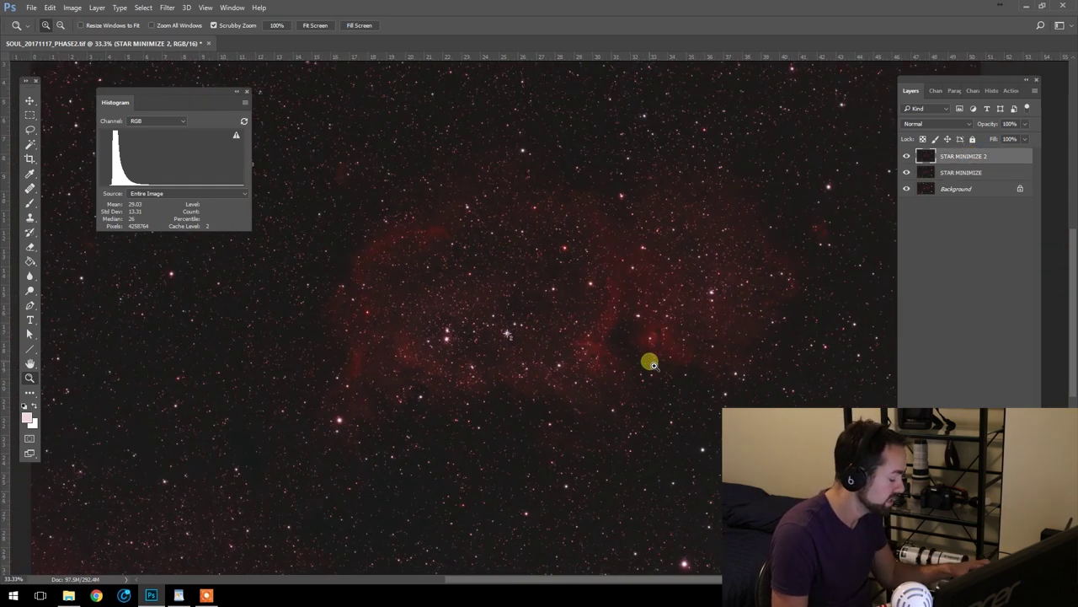
left_click(72, 8)
left_click(122, 88)
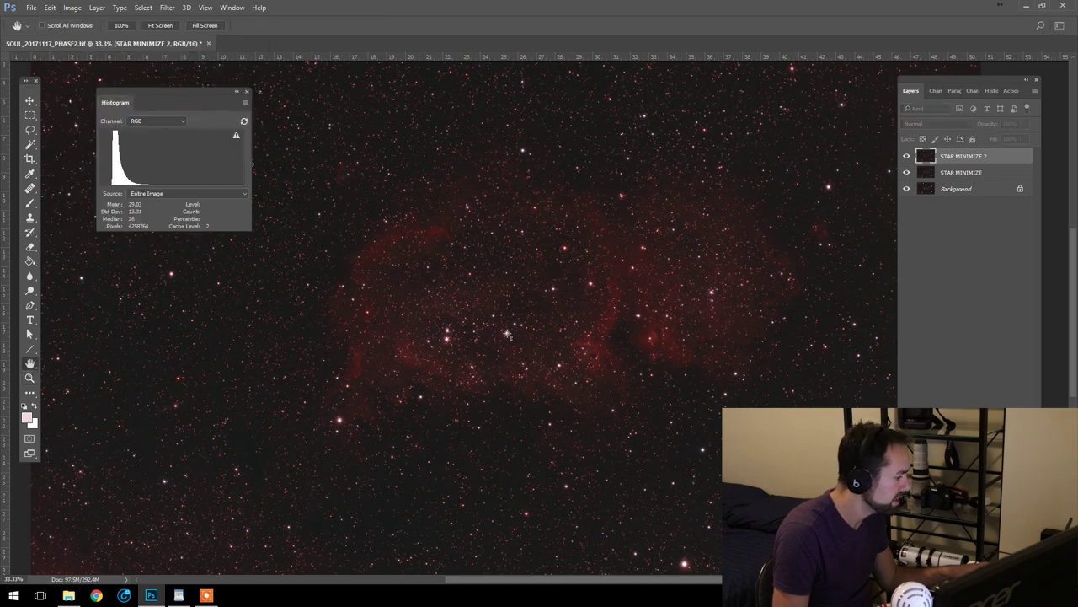
left_click_drag(1016, 193, 498, 174)
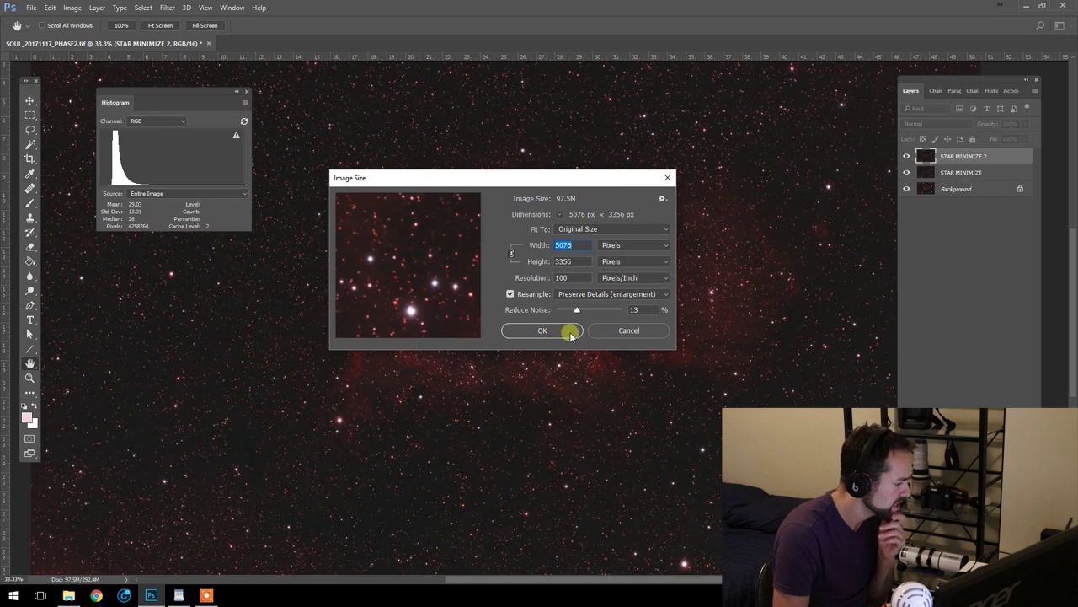
left_click(630, 331)
key("z")
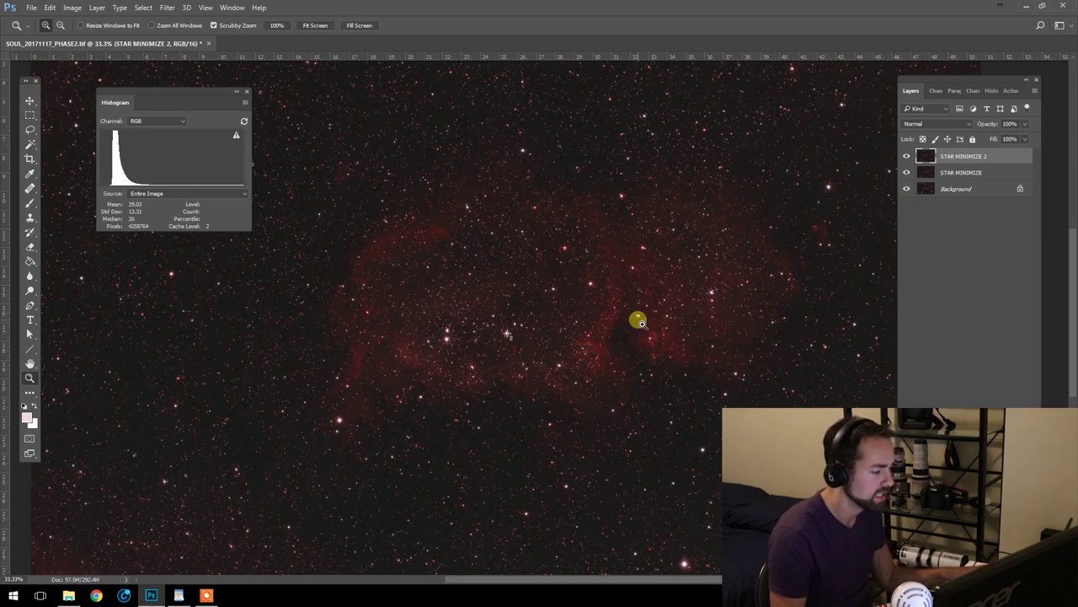
left_click(650, 289, "alt")
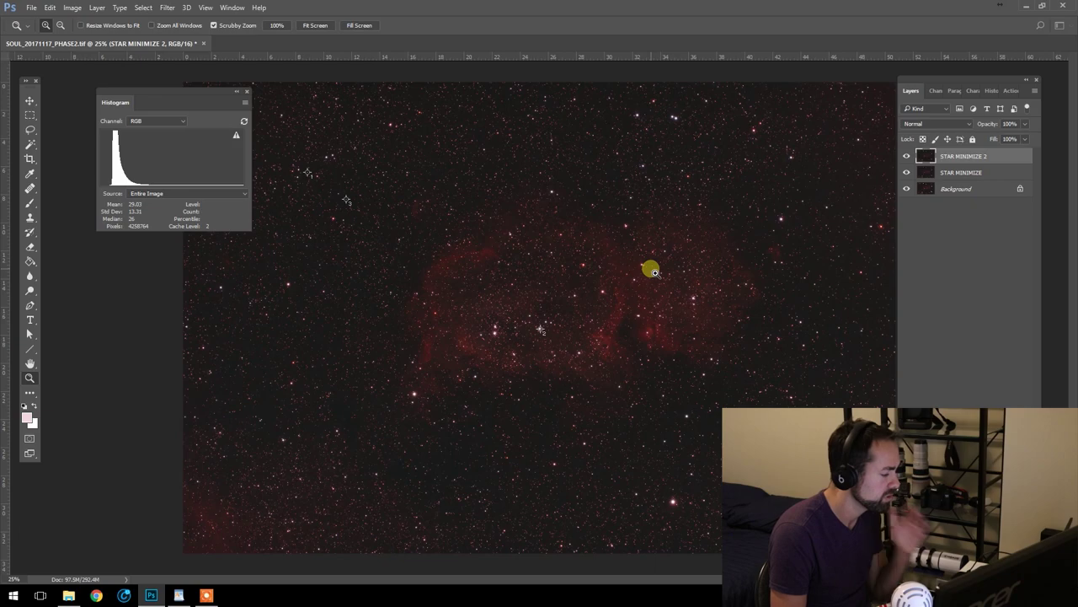
left_click(650, 269)
left_click(539, 247)
left_click(544, 238)
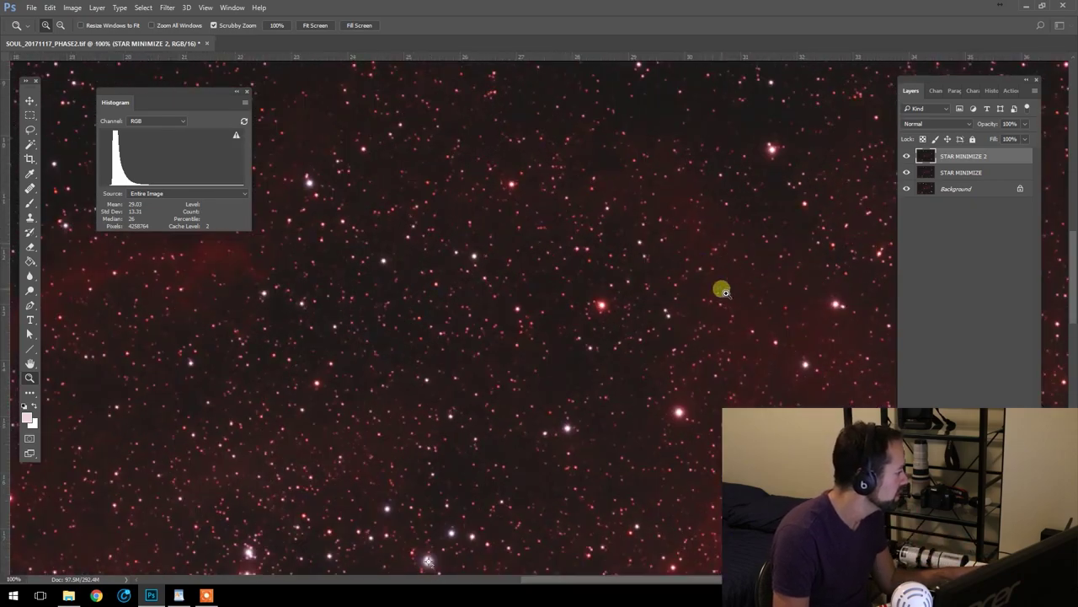
left_click_drag(719, 289, 694, 323)
left_click(694, 323, "alt")
scroll(637, 402, "up", 2)
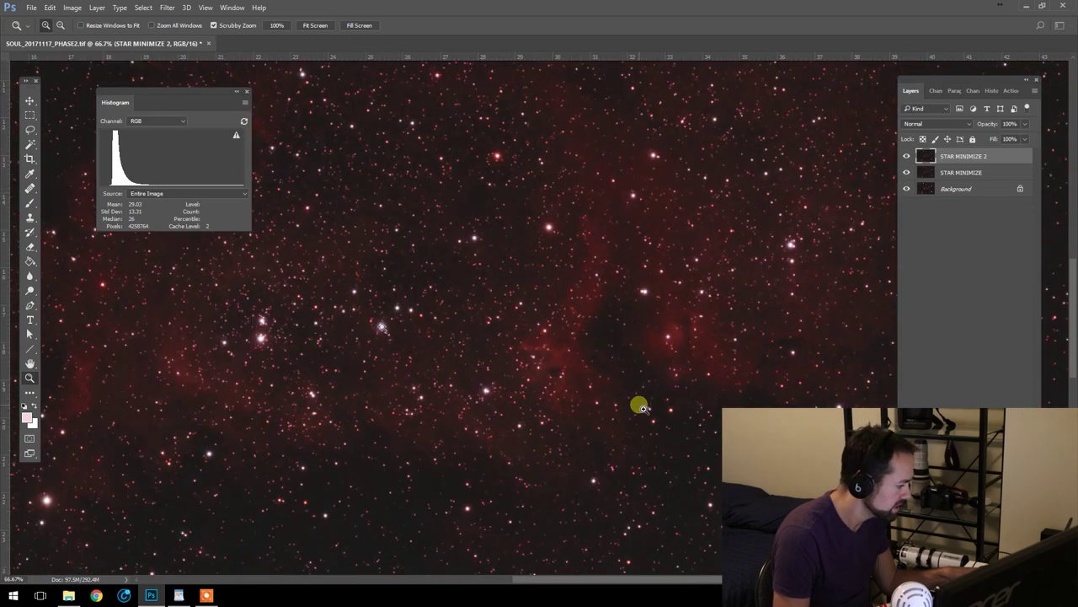
left_click(974, 173)
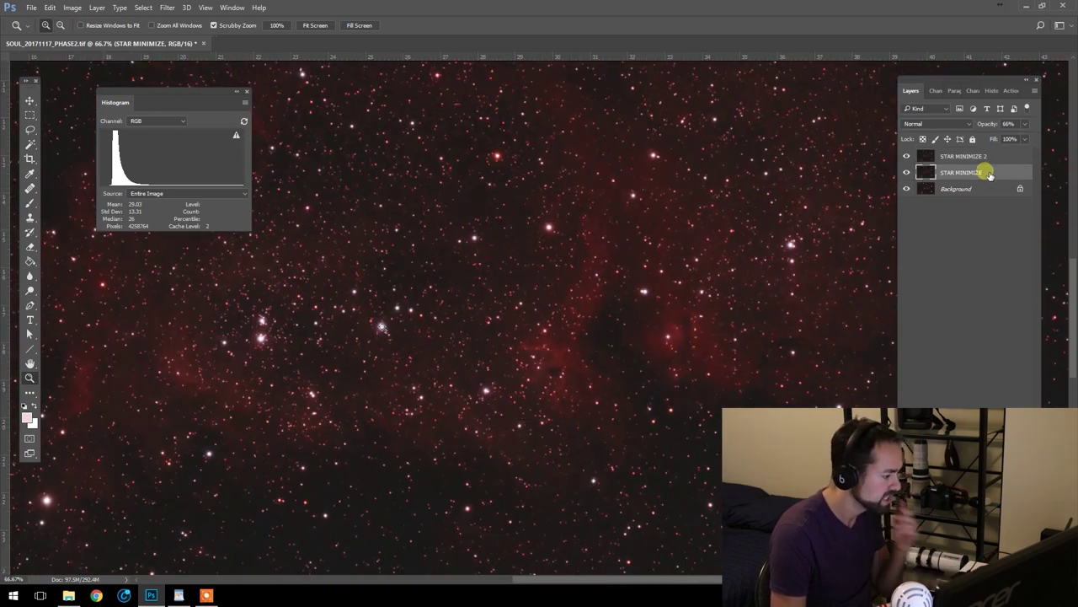
- Select both STAR MINIMIZE layers and merge everything into the Background
left_click(975, 158, "shift")
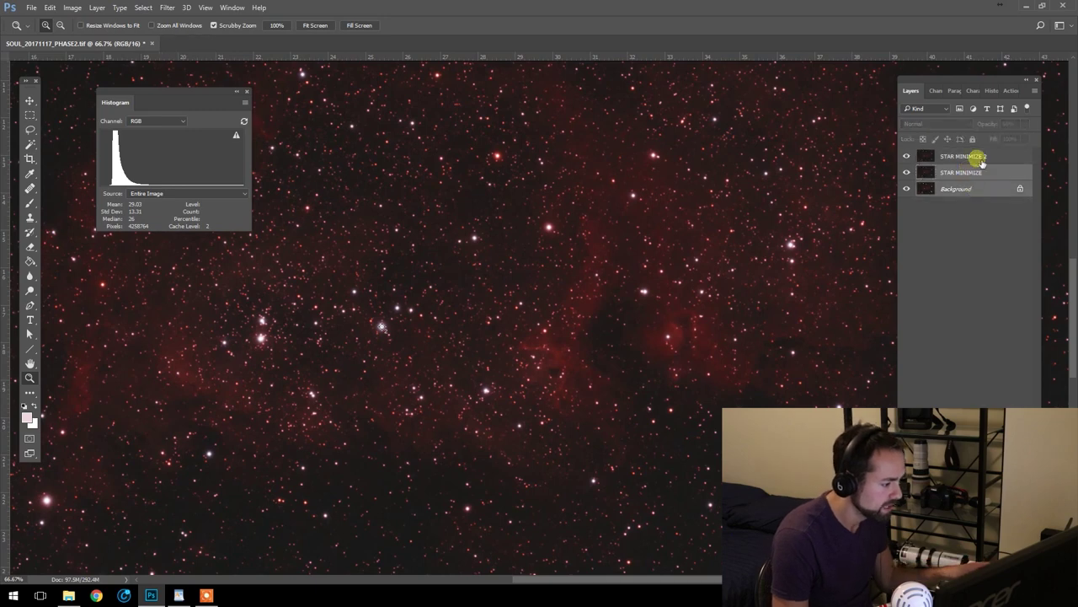
left_click(975, 161)
left_click(973, 173, "shift")
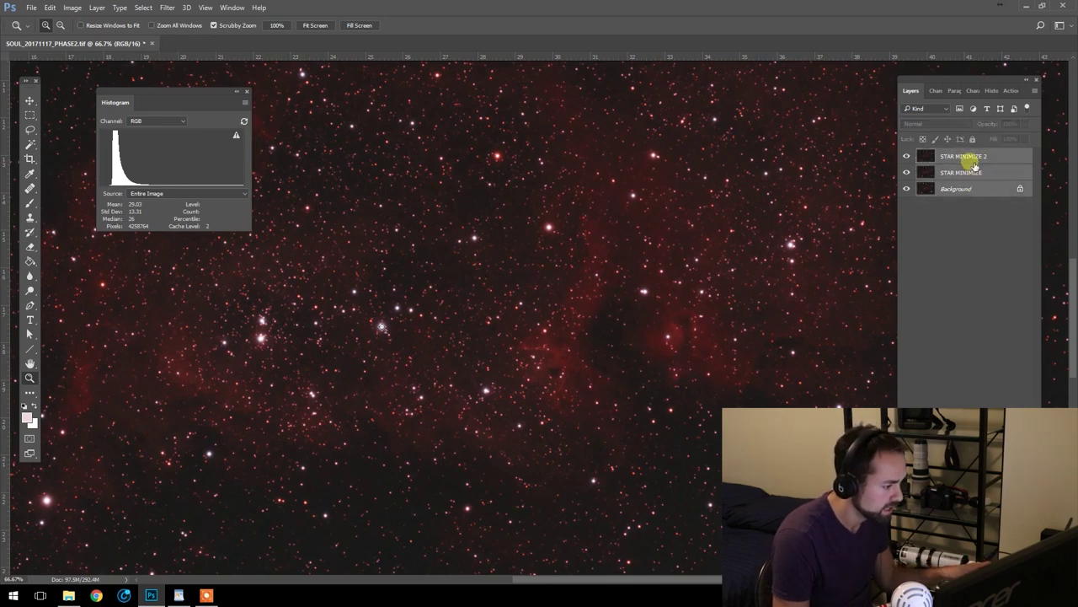
right_click(973, 173)
left_click(872, 407)
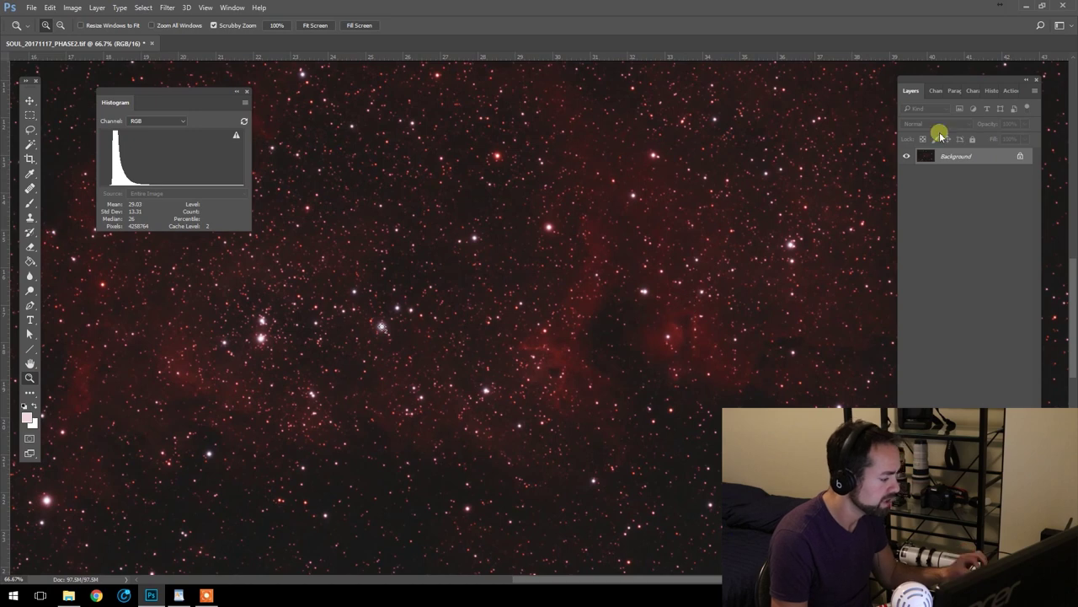
- Choose the Enhance DSO and Reduce Stars action and start it on the image
left_click_drag(996, 77, 947, 86)
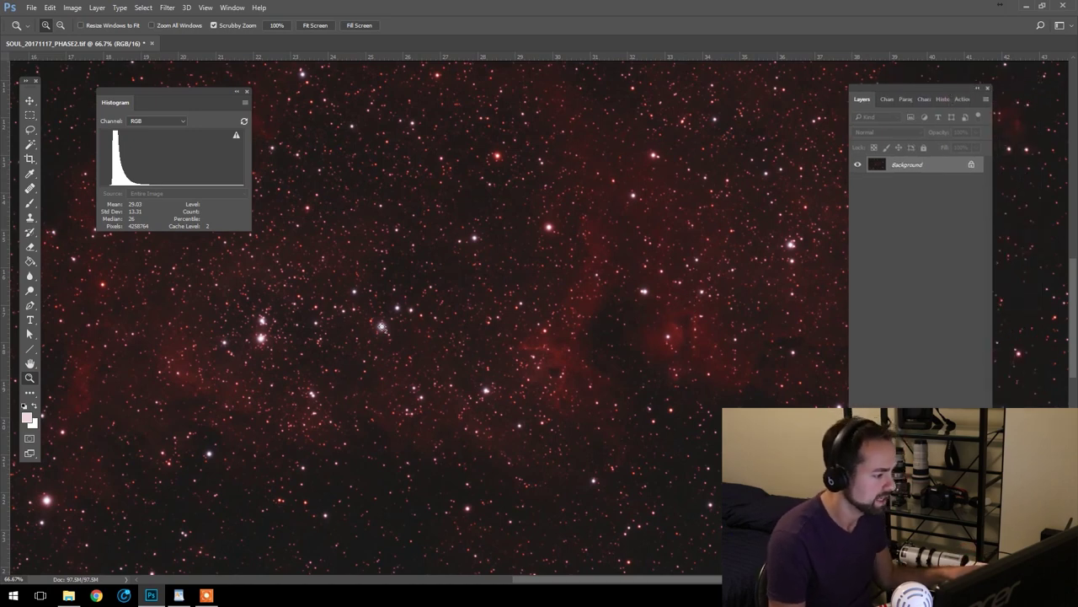
left_click(962, 100)
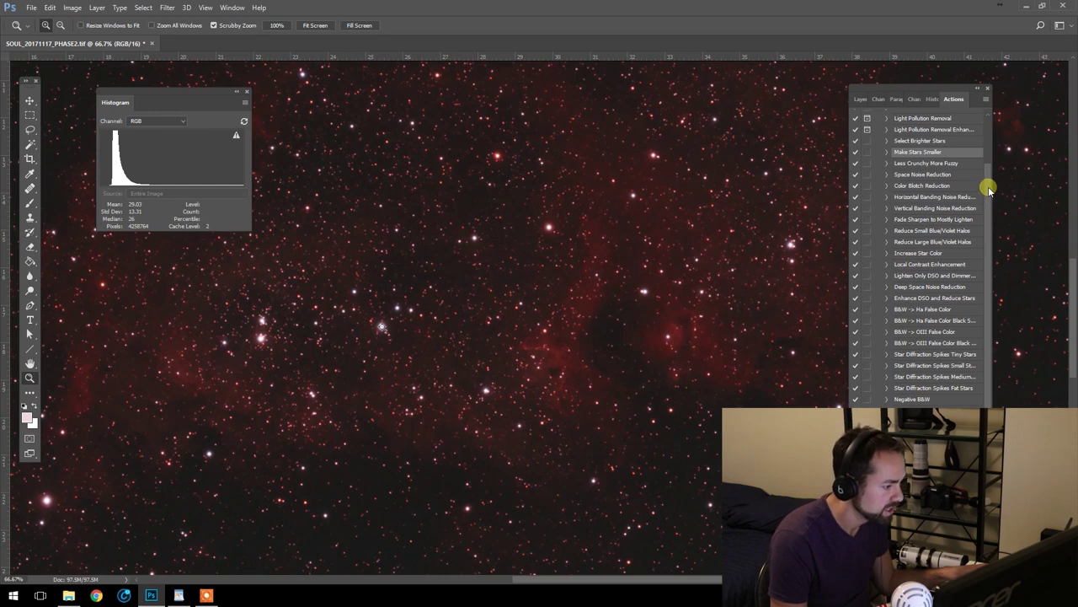
left_click(925, 300)
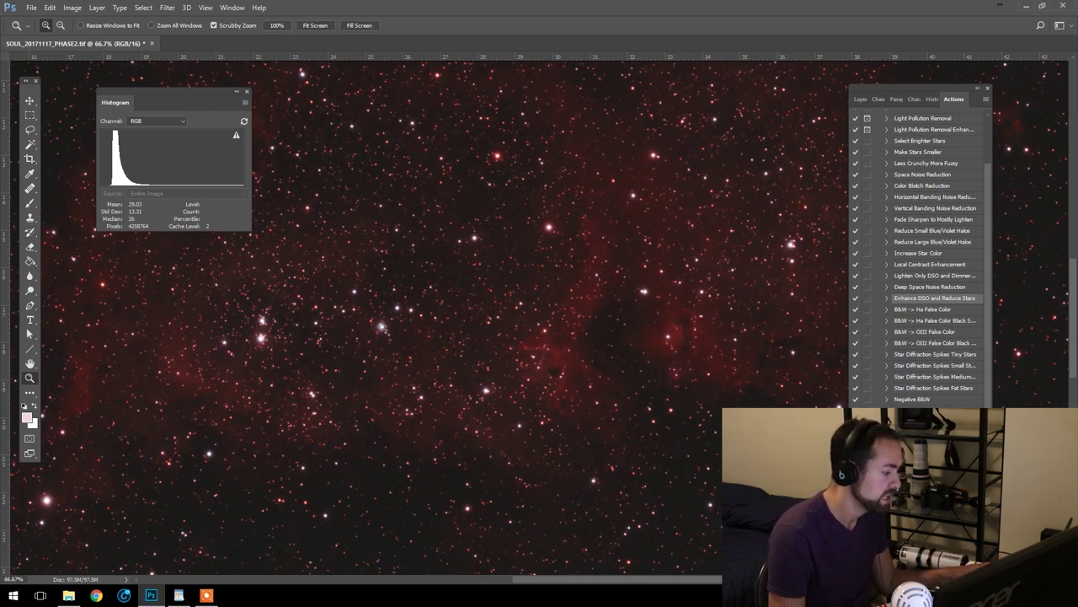
key("ctrl+minus")
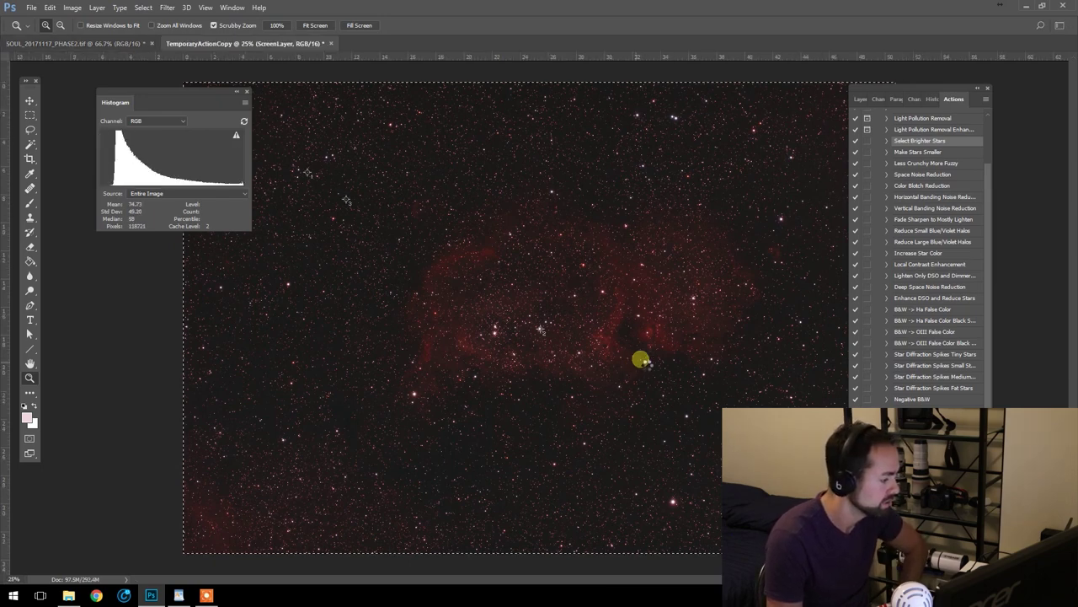
- Close the TemporaryActionCopy document, reselect Enhance DSO and Reduce Stars, and zoom out to 50%
left_click(640, 160)
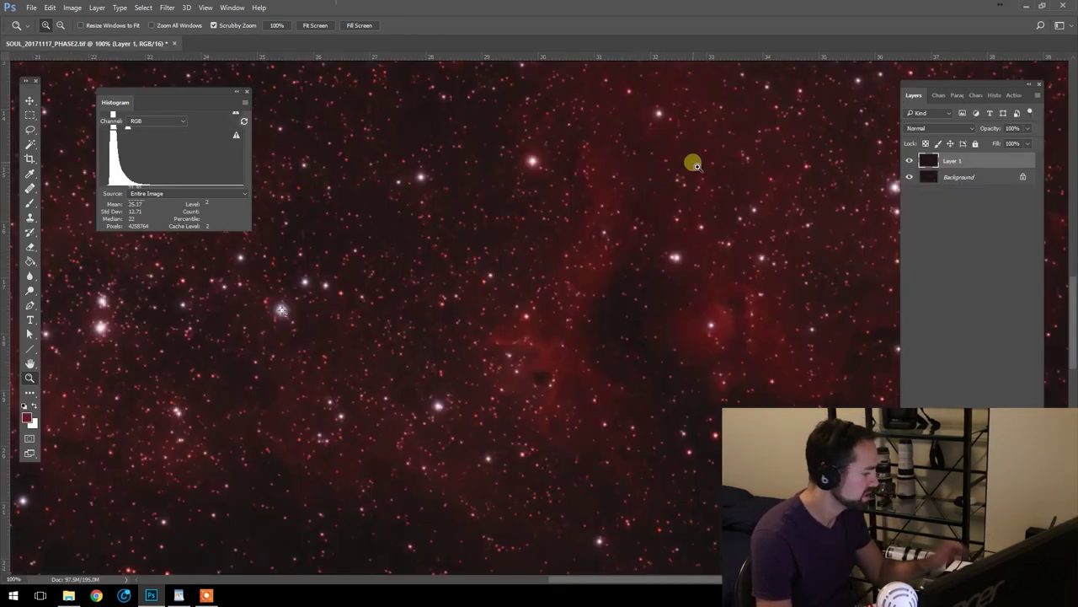
left_click(1011, 96)
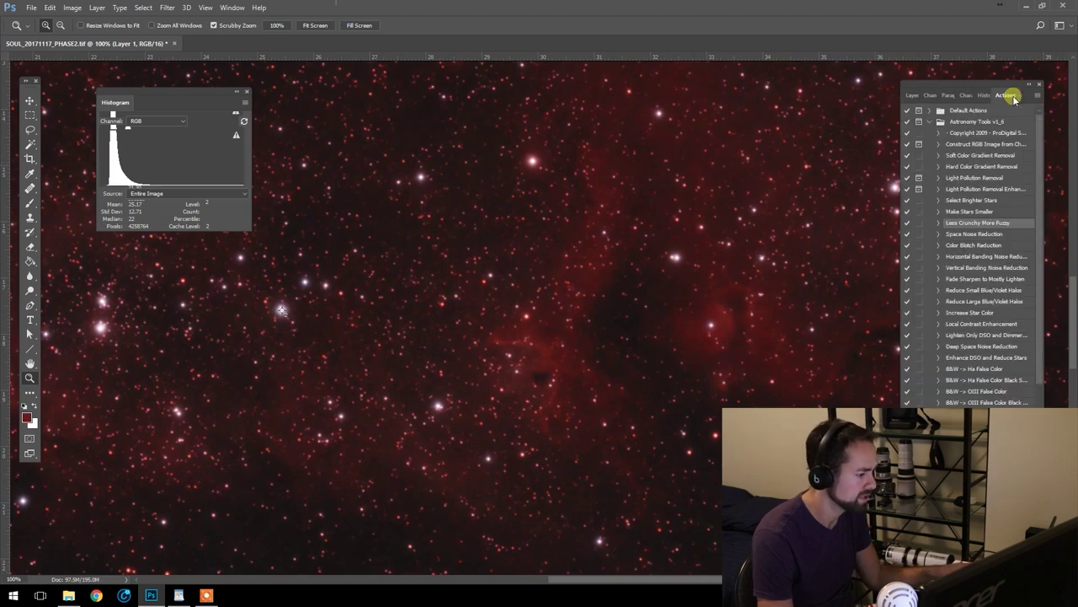
left_click(1004, 357)
left_click(641, 327, "alt")
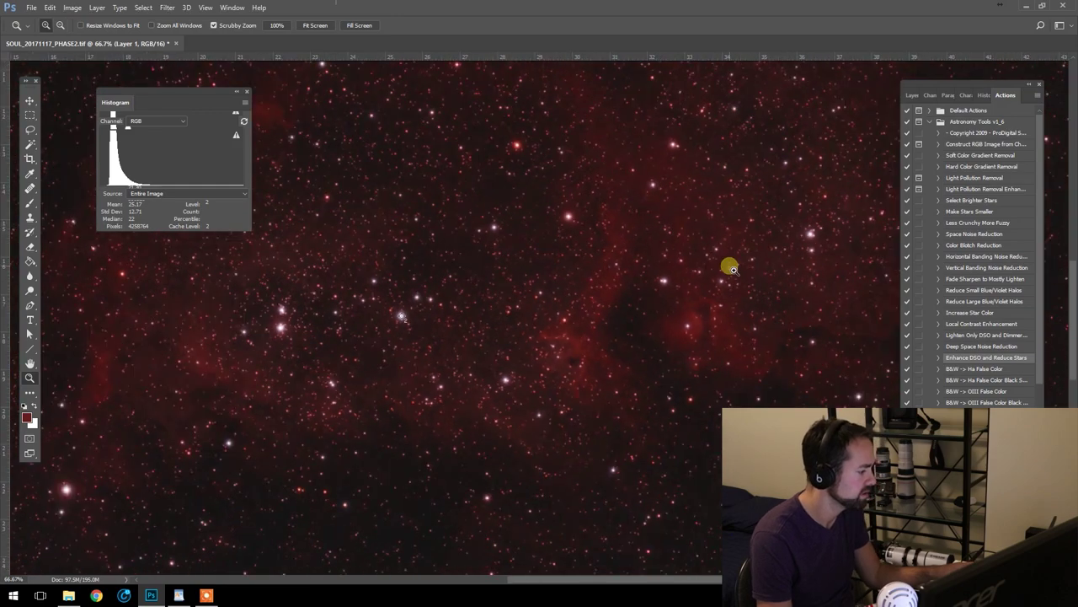
left_click(742, 276, "alt")
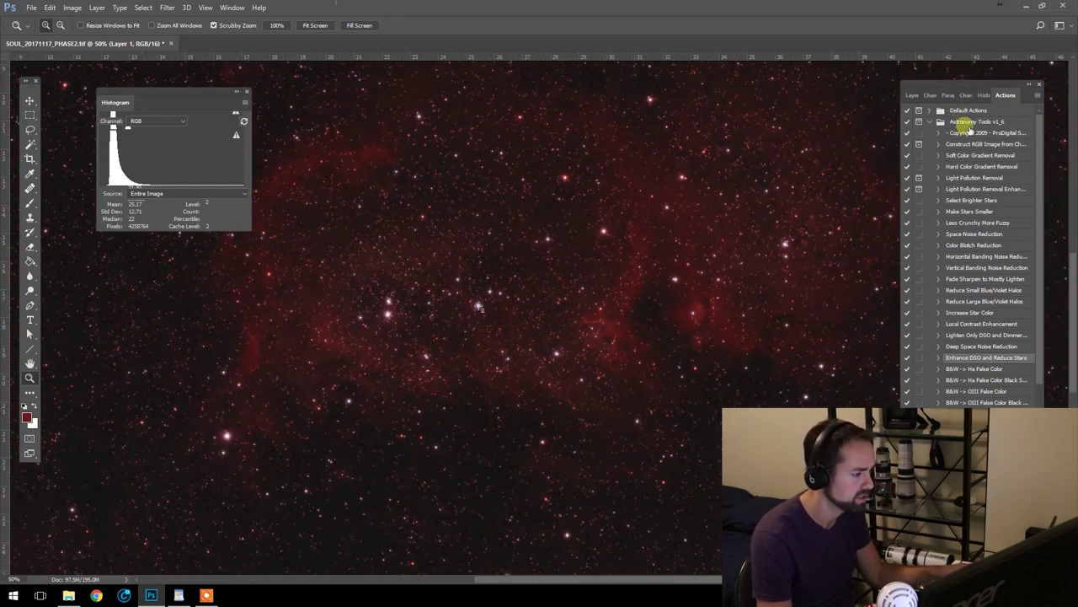
left_click_drag(971, 80, 977, 85)
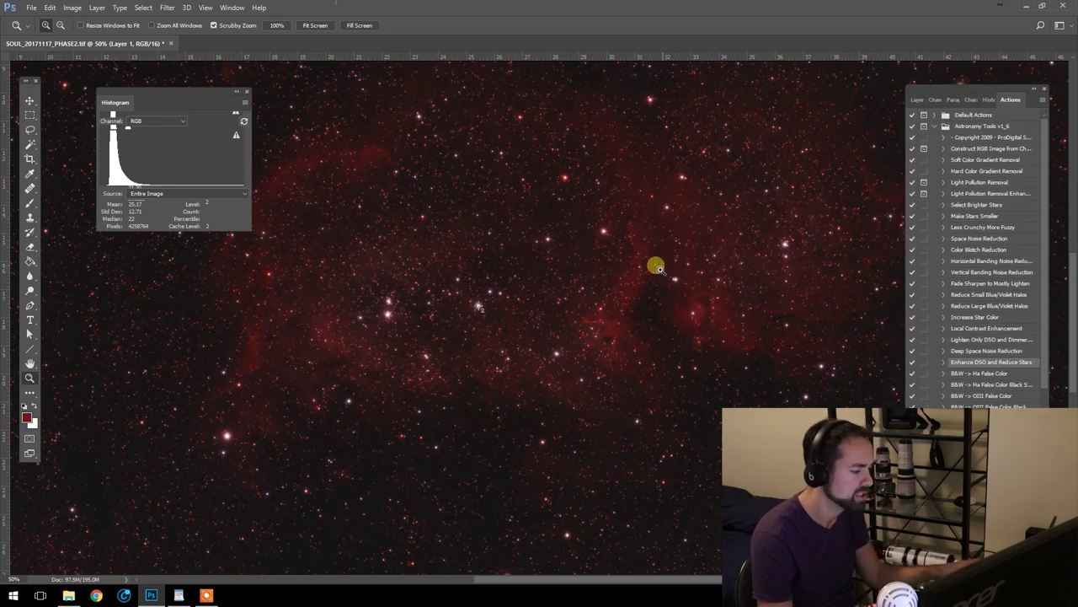
left_click(917, 103)
- Compare the Merge Layers history state against the latest Stamp Visible state, then zoom to 66.7%
left_click(994, 100)
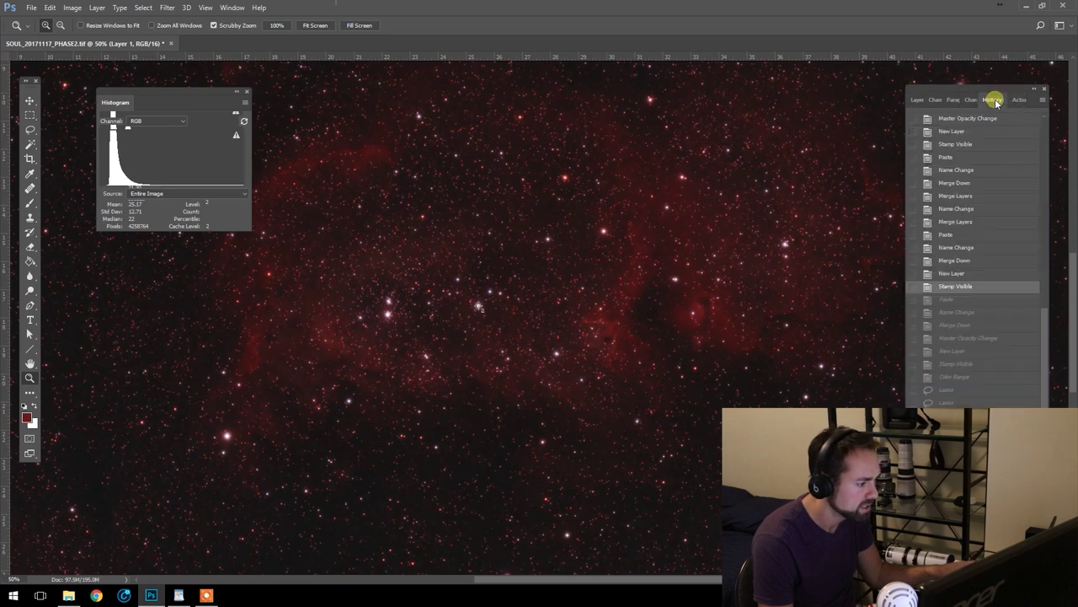
left_click_drag(1006, 90, 1016, 99)
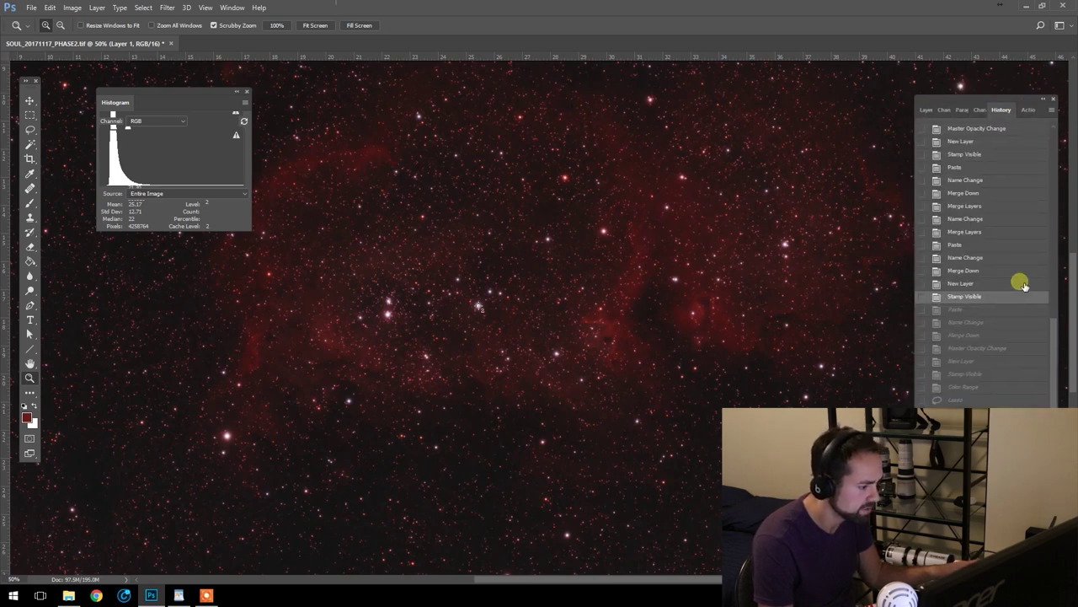
left_click_drag(1051, 332, 1051, 320)
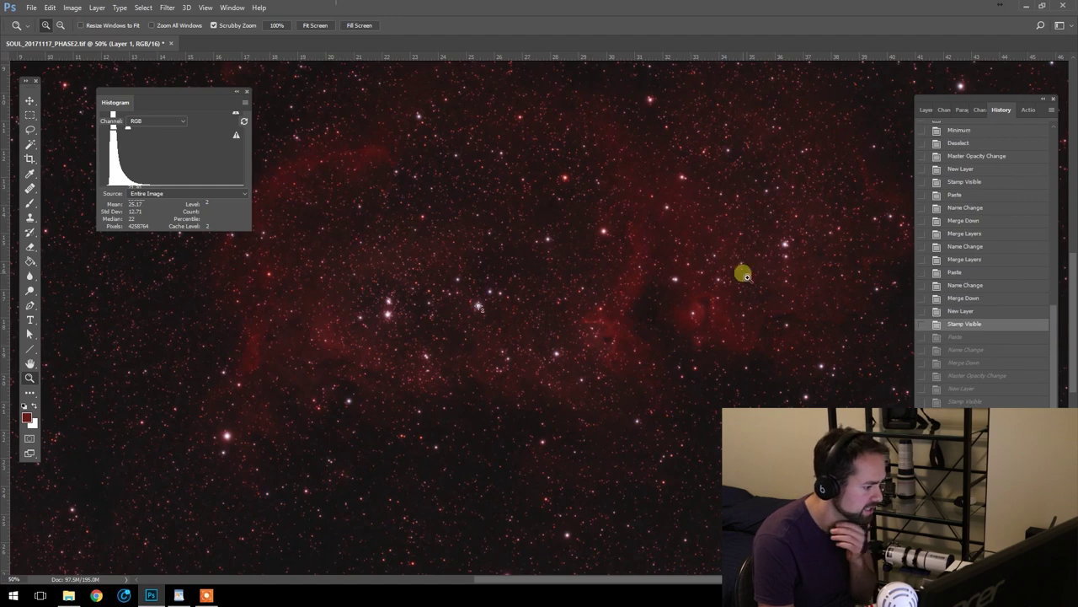
left_click(980, 260)
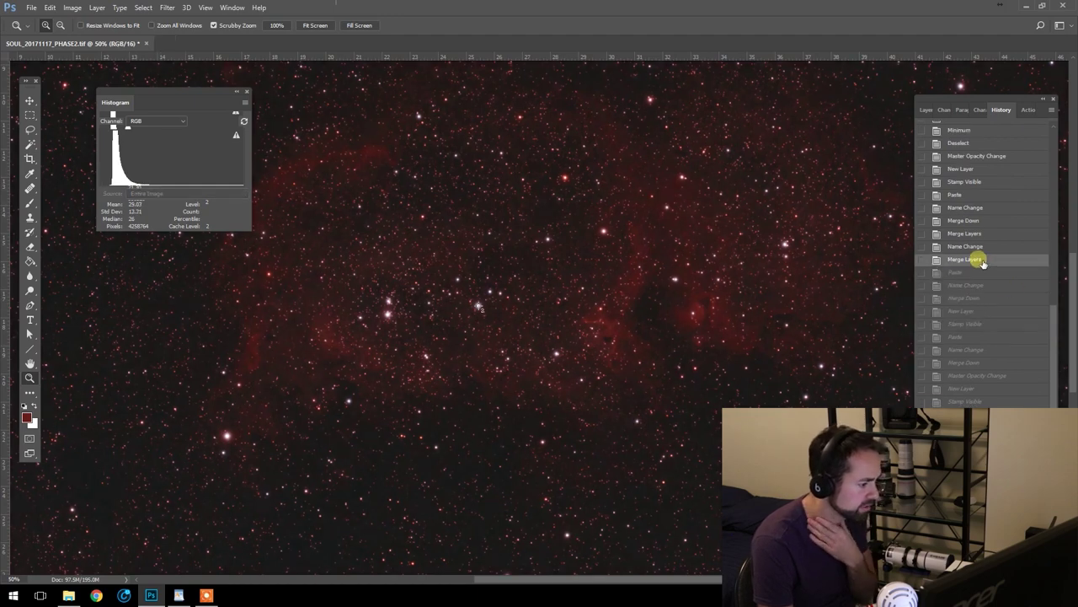
left_click(975, 325)
left_click_drag(934, 325, 720, 320)
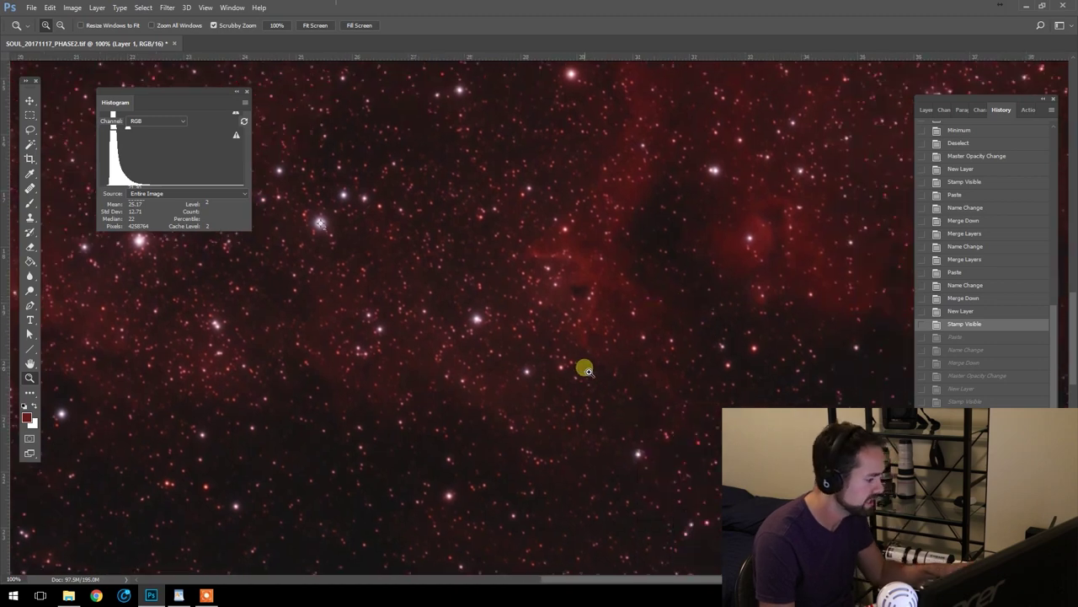
left_click(660, 316, "alt")
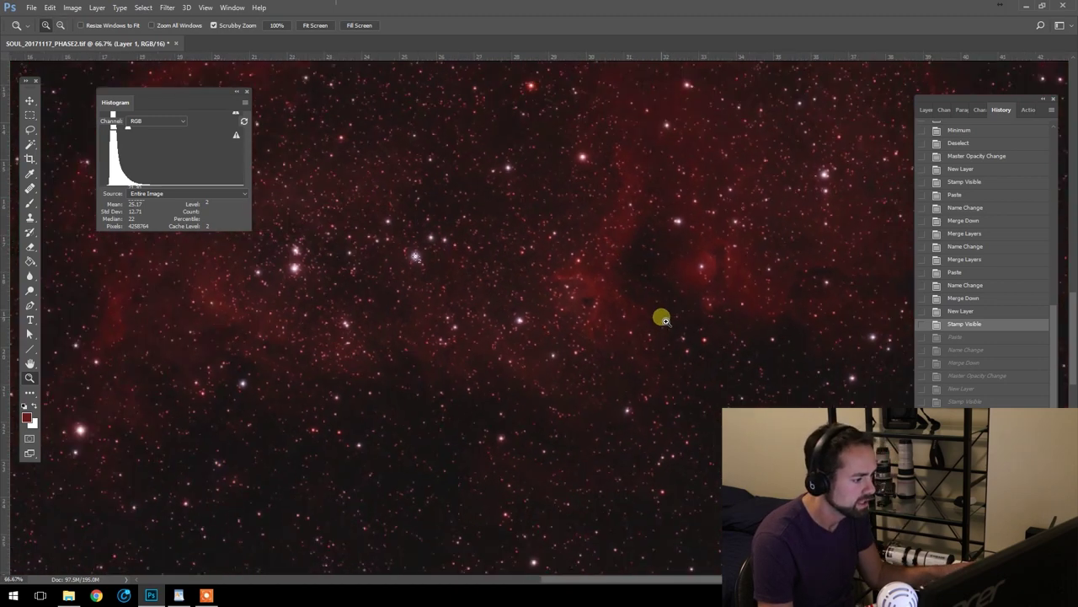
- Run Less Crunchy More Fuzzy on Layer 1 and bring its opacity down to about 49%
left_click(924, 111)
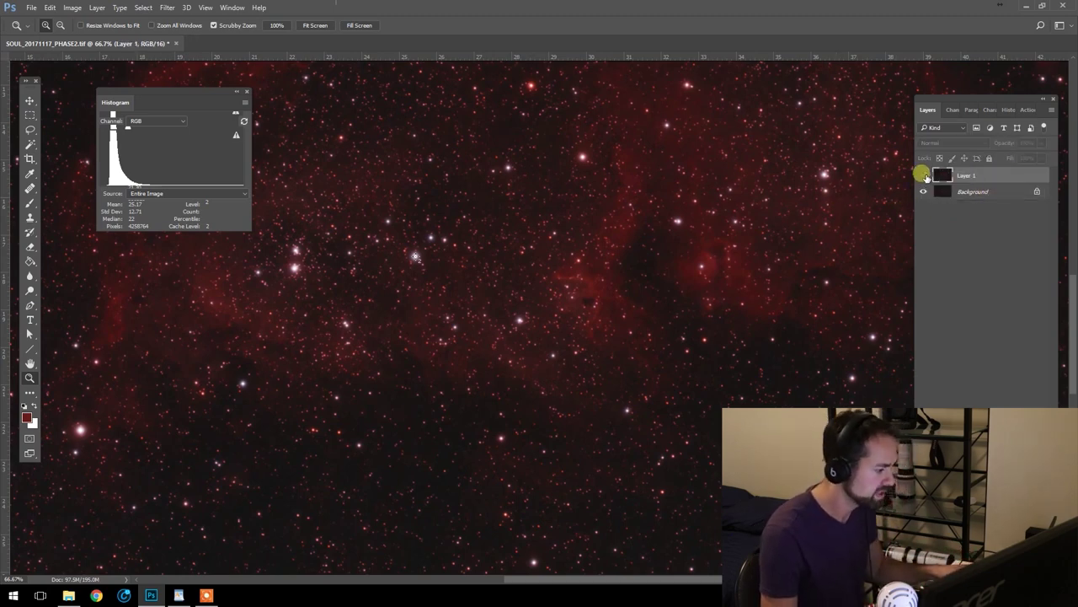
left_click_drag(725, 305, 657, 364)
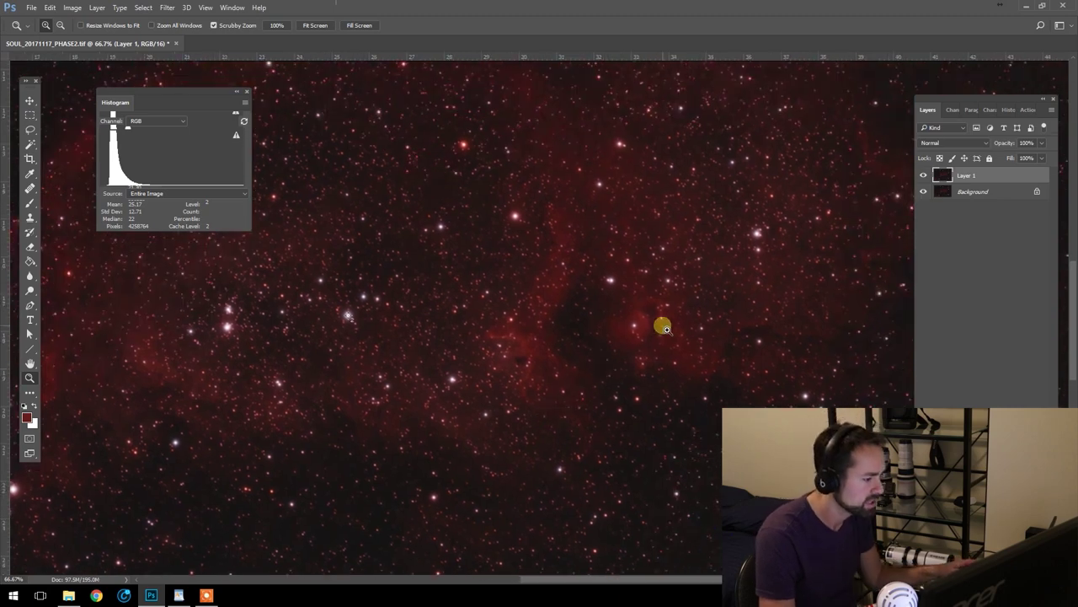
left_click(1024, 109)
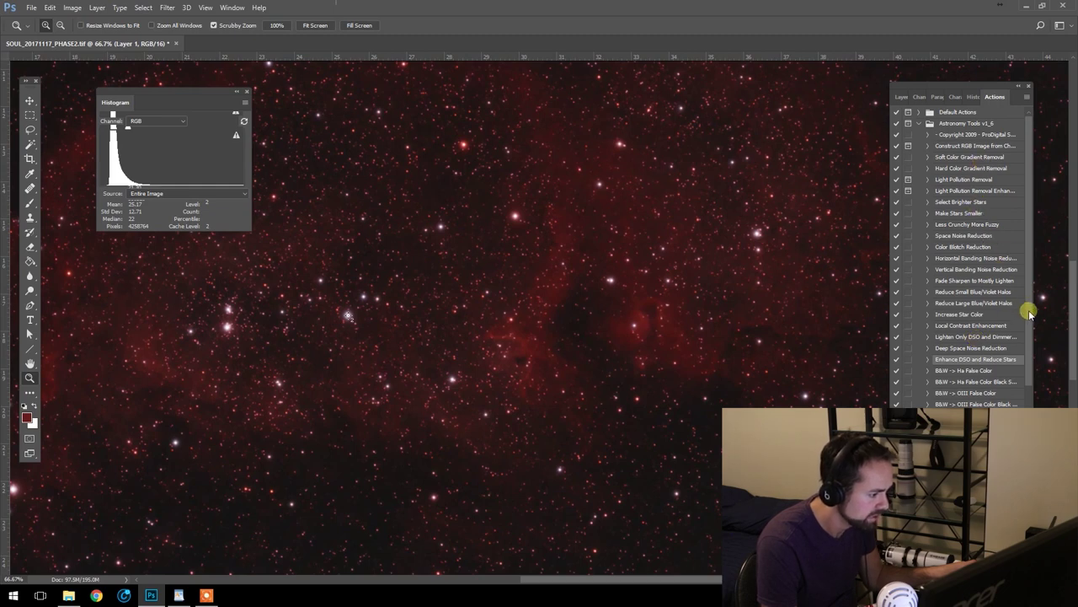
left_click(986, 224)
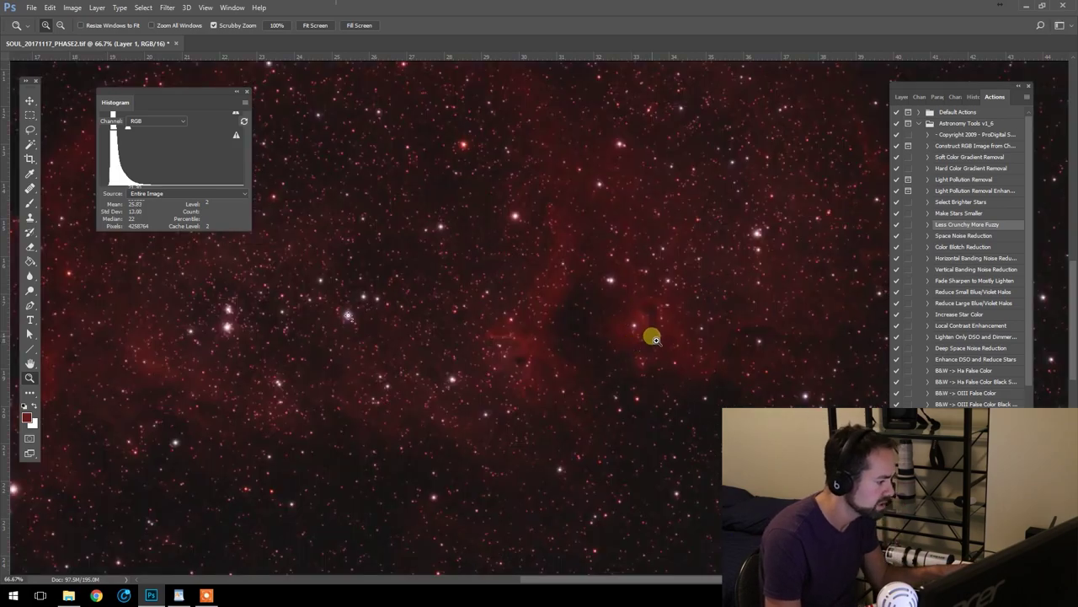
left_click(561, 337)
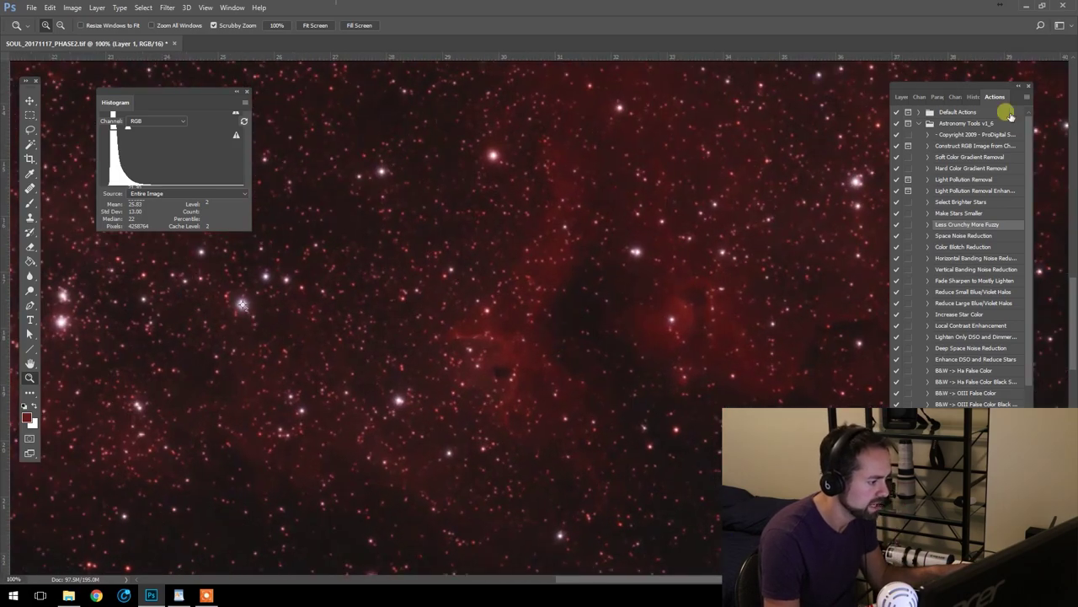
left_click(901, 96)
left_click(1022, 130)
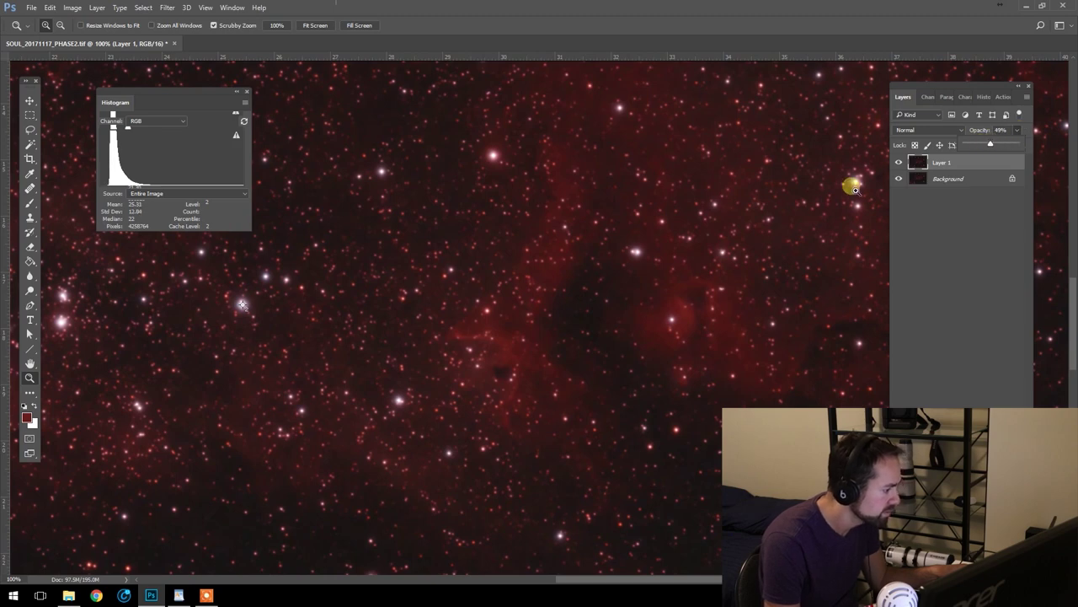
- Compare the softened layer on and off, then set its opacity to 66%
left_click(621, 187)
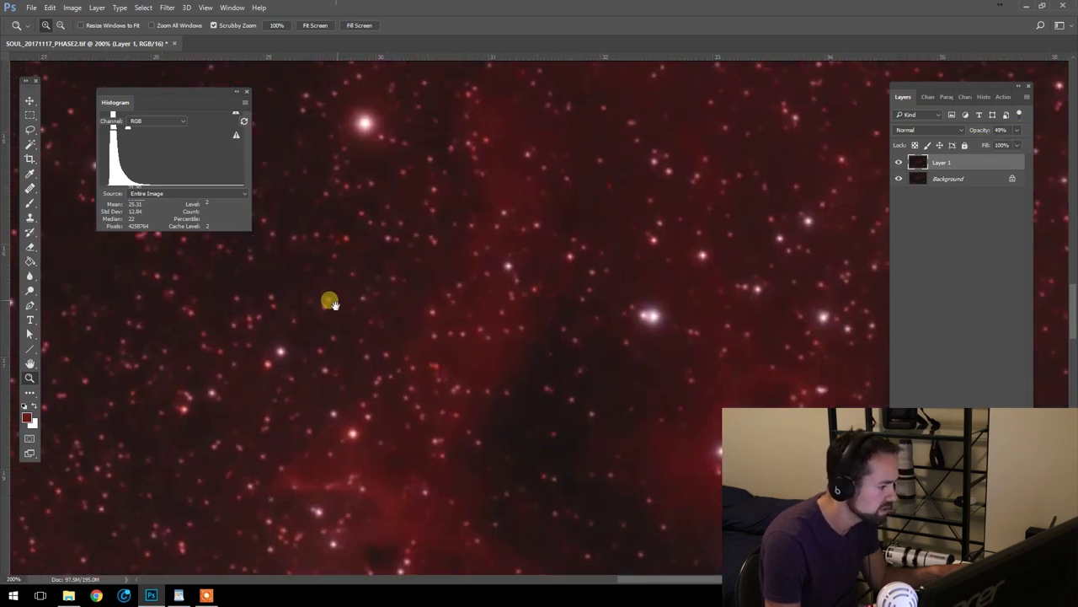
left_click_drag(328, 300, 534, 327)
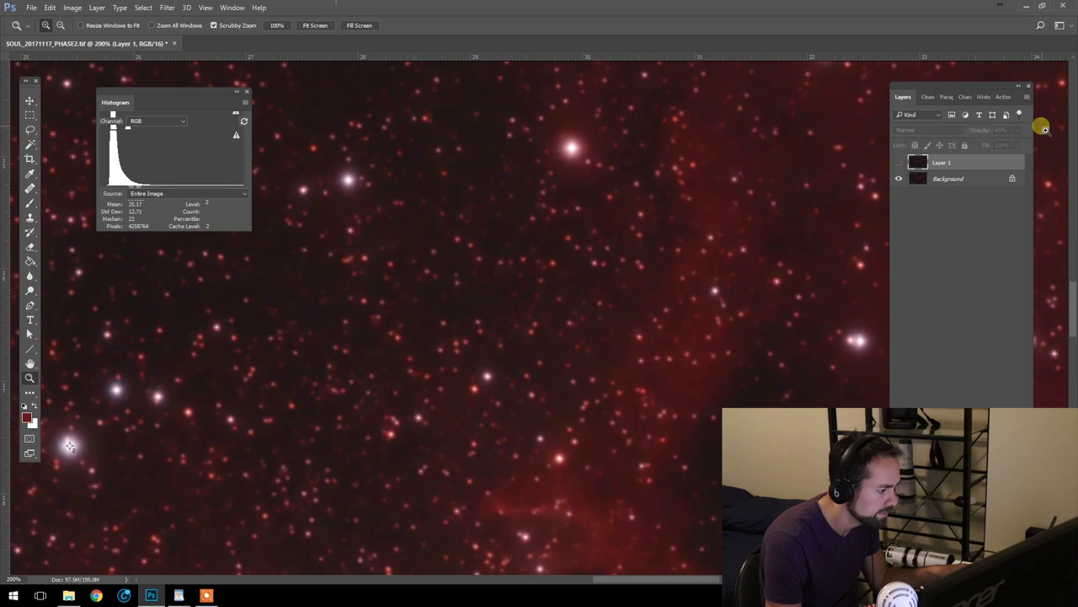
left_click(899, 162)
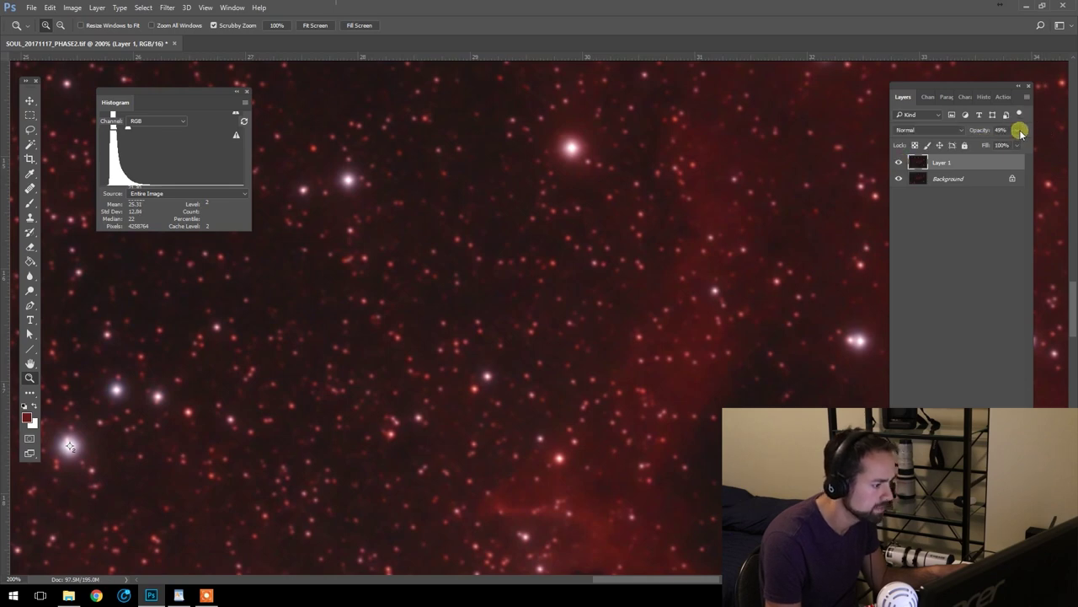
left_click(1020, 133)
left_click_drag(1020, 144, 1056, 135)
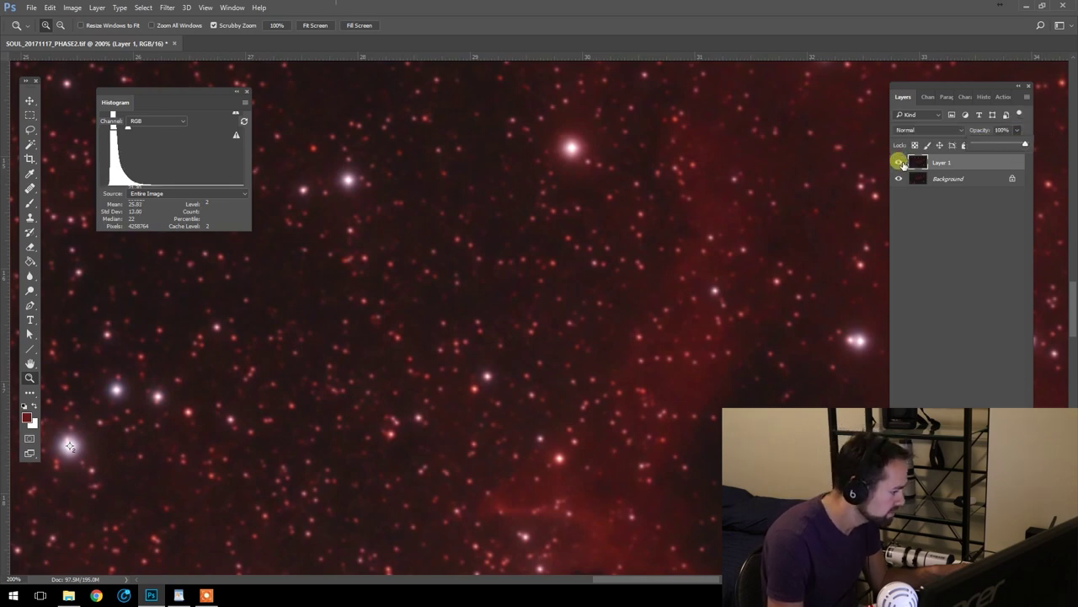
left_click(899, 163)
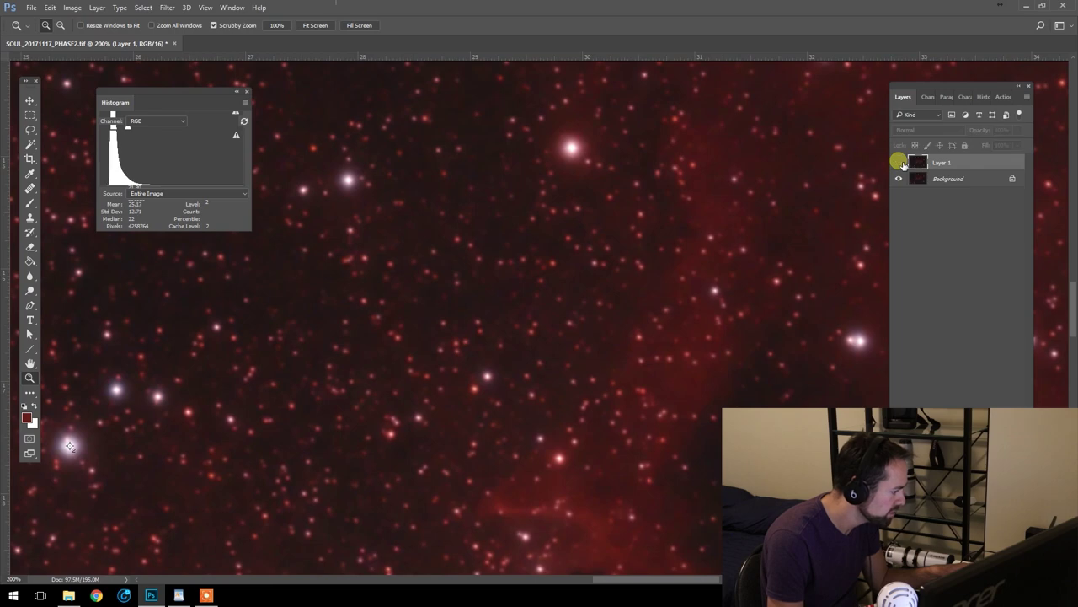
left_click(900, 163)
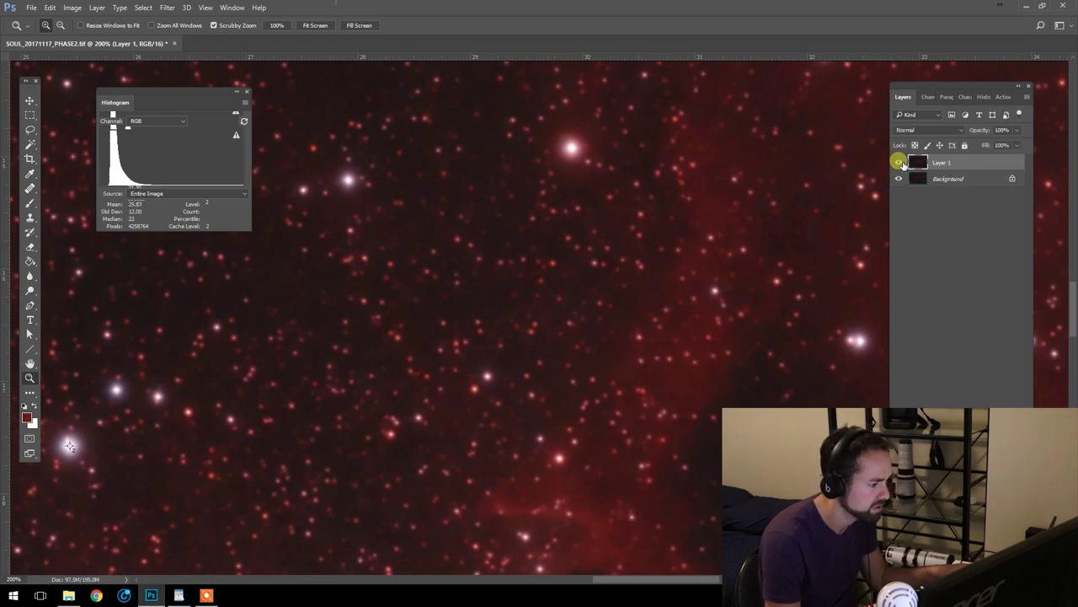
left_click(1016, 130)
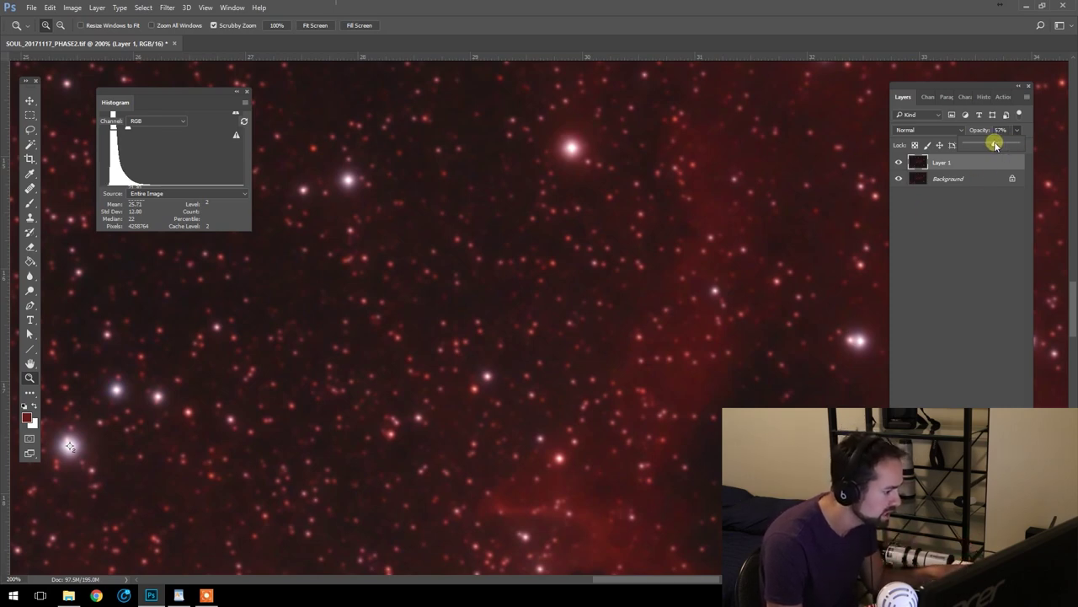
left_click(895, 169)
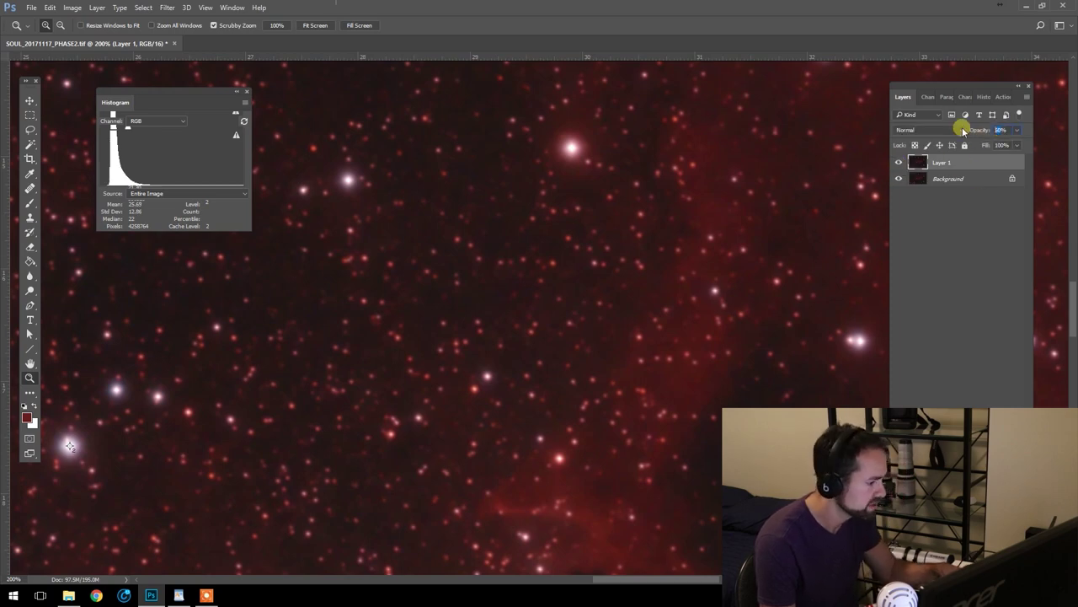
type("66")
key("Return")
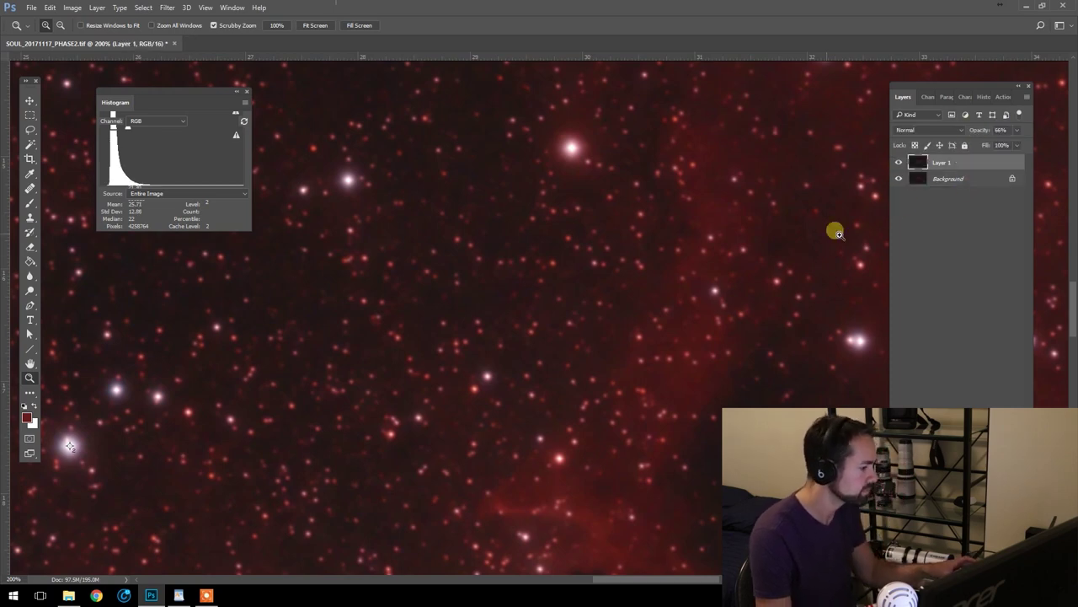
- Rename the layer to 'LESS CRUNCHY' and stamp a new Layer 1 above it
double_click(943, 164)
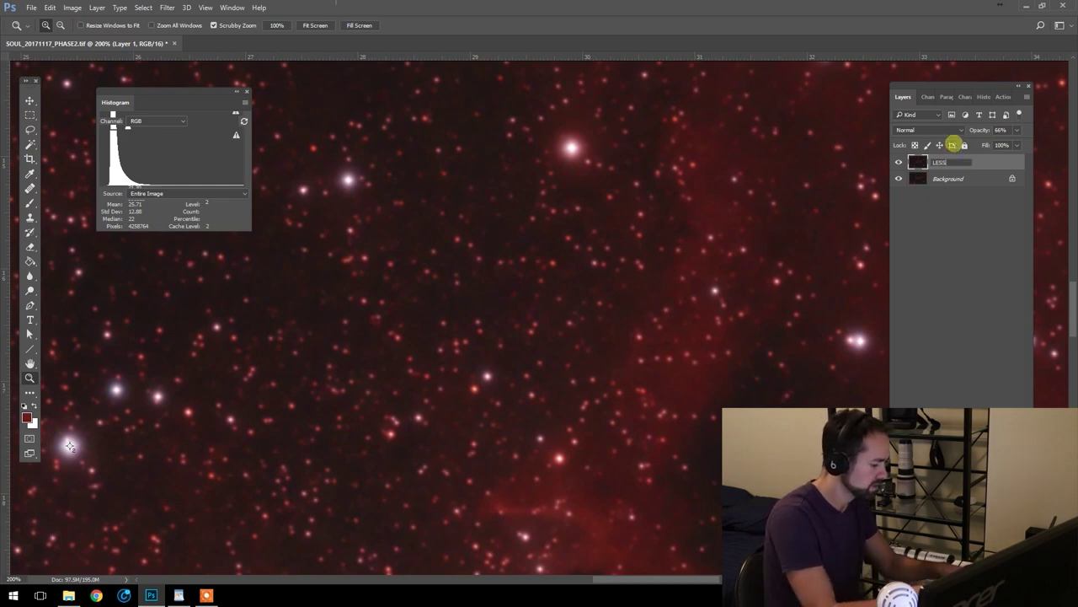
type("LESS CRUNCHY")
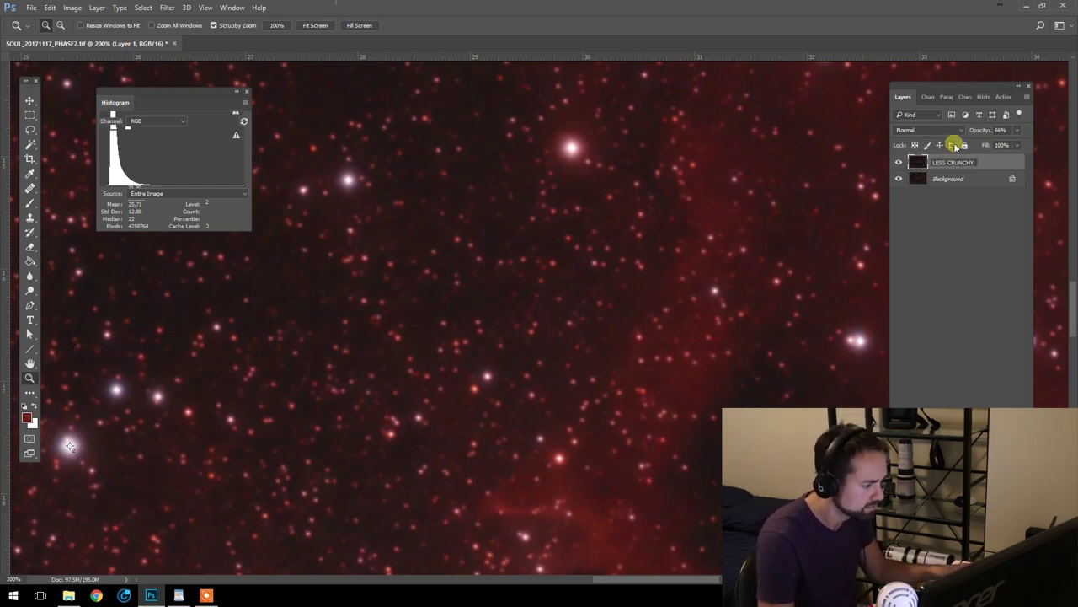
key("Return")
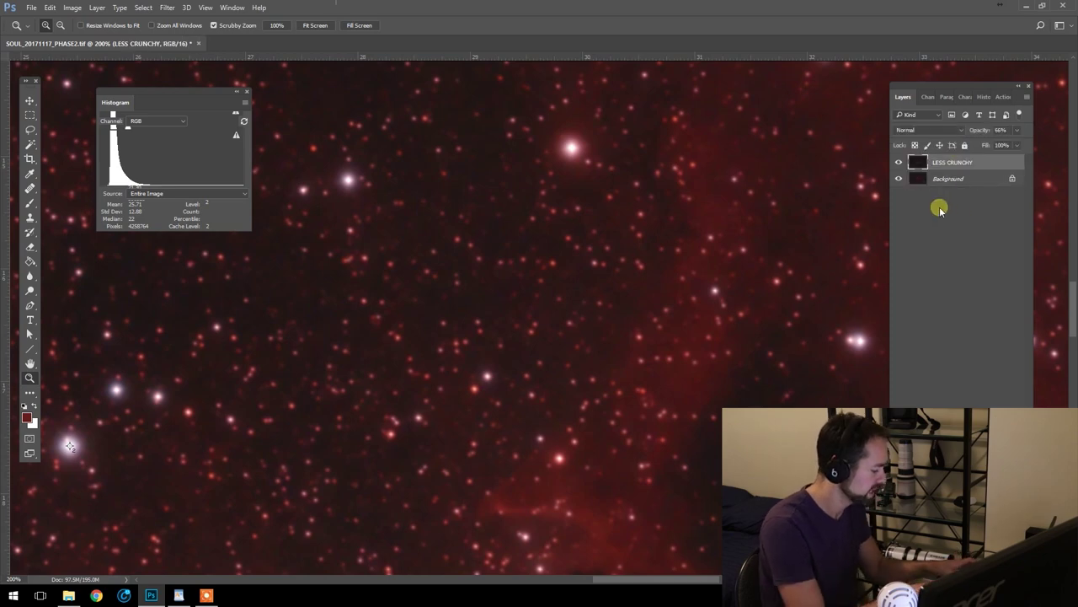
key("ctrl+shift+alt+e")
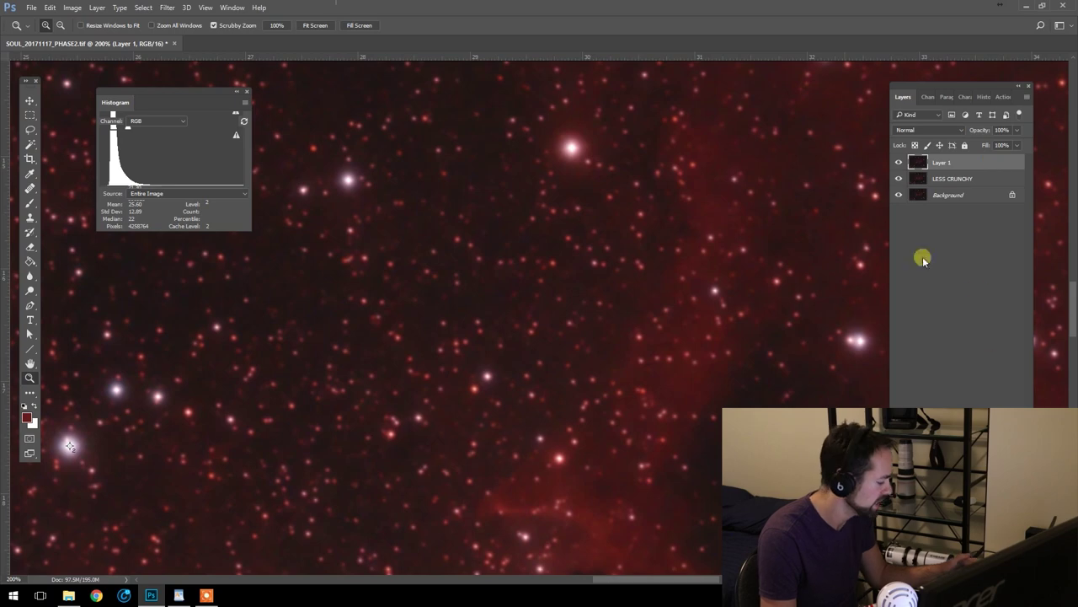
left_click(708, 339, "alt")
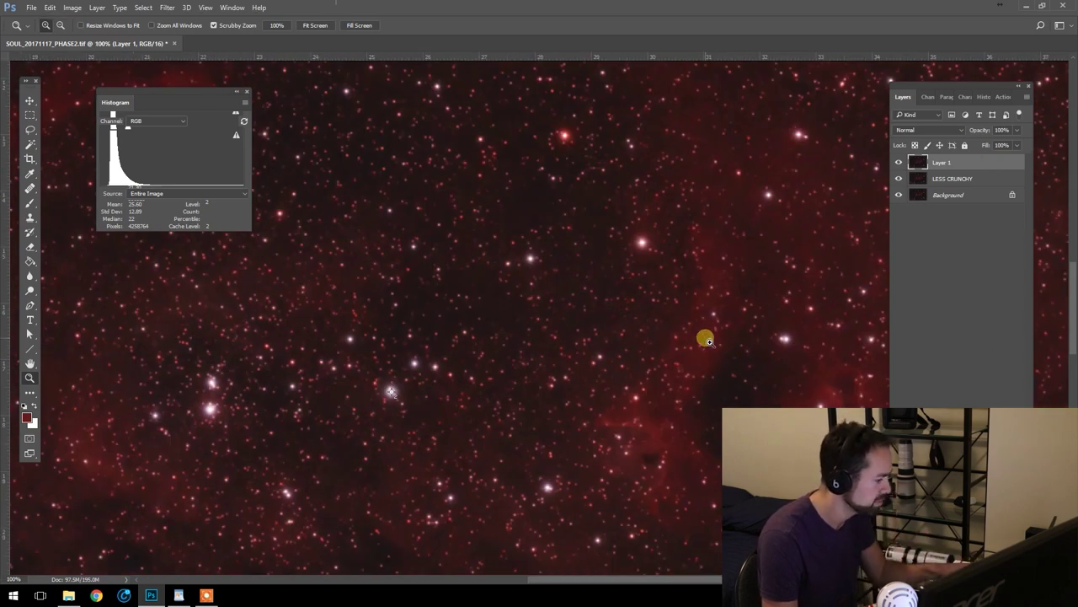
left_click(707, 339)
left_click_drag(666, 359, 694, 258)
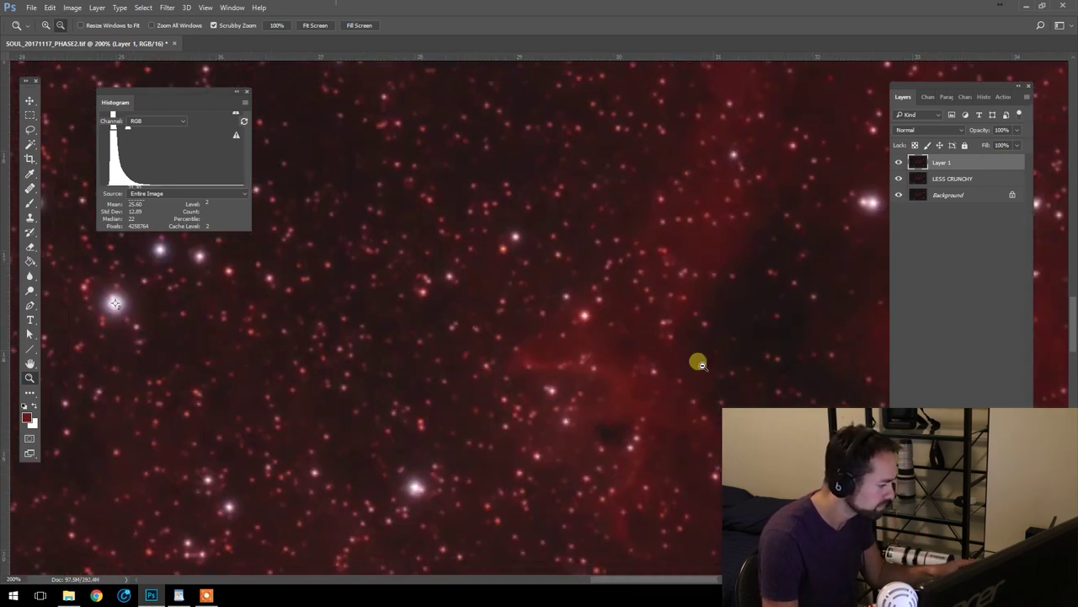
left_click(699, 363, "alt")
left_click(700, 411, "alt")
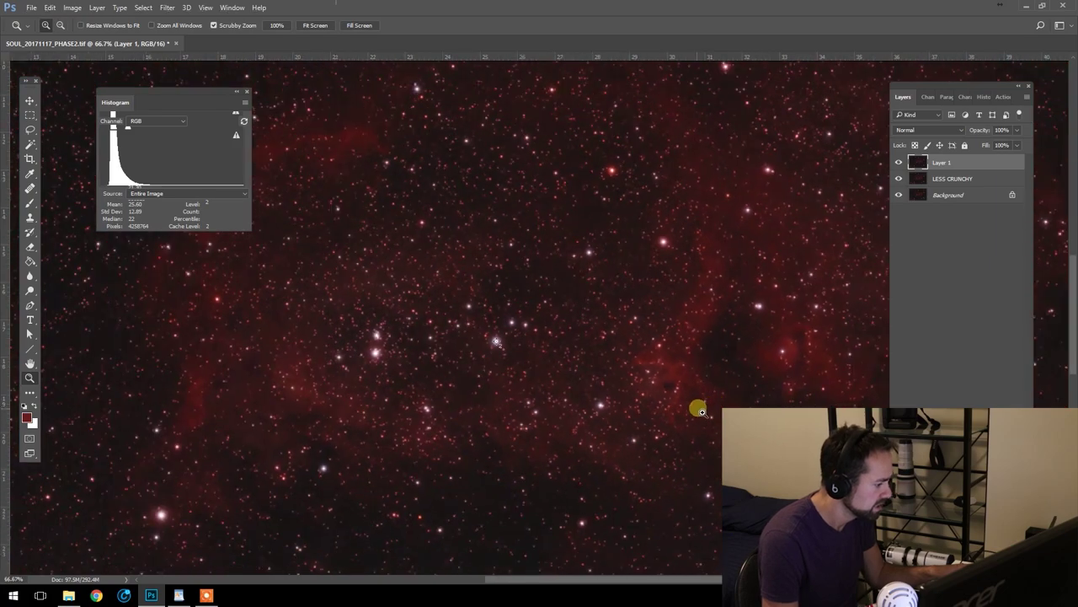
left_click(715, 385)
left_click(715, 360, "alt")
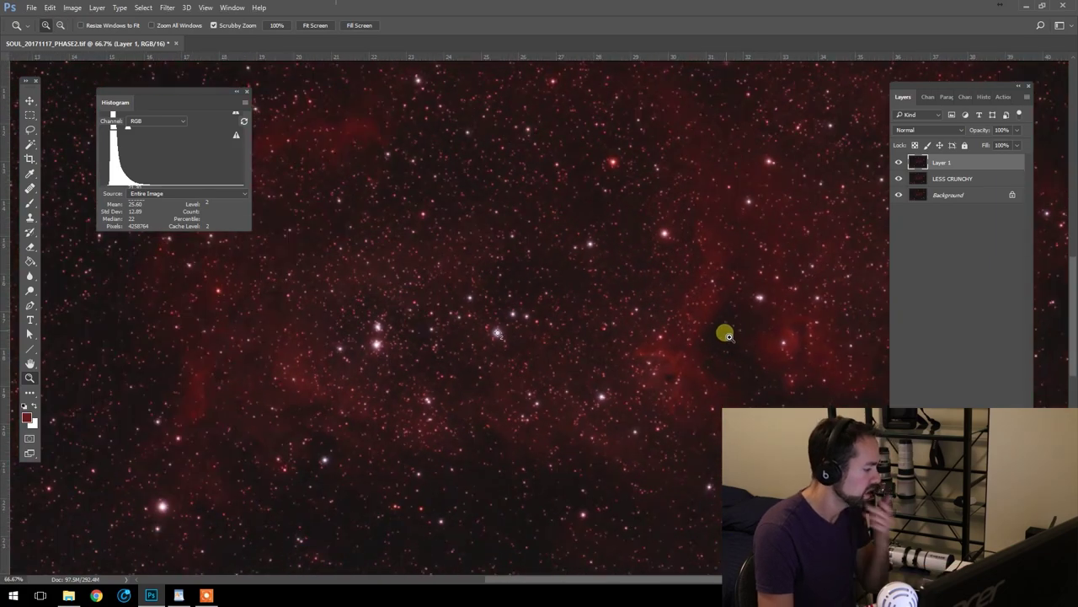
left_click(726, 300, "alt")
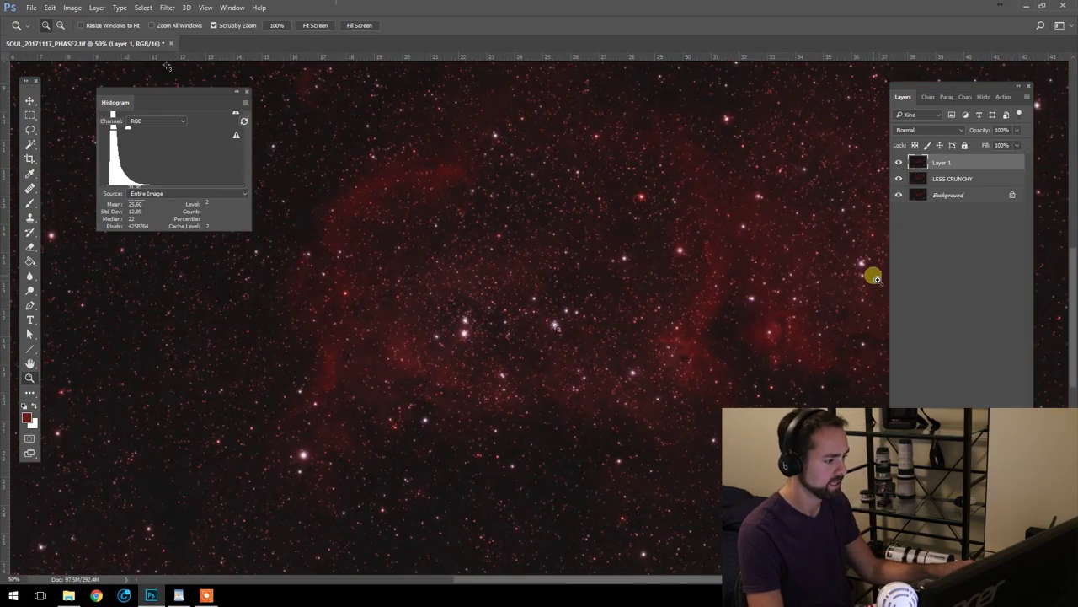
left_click(956, 178)
left_click(951, 164)
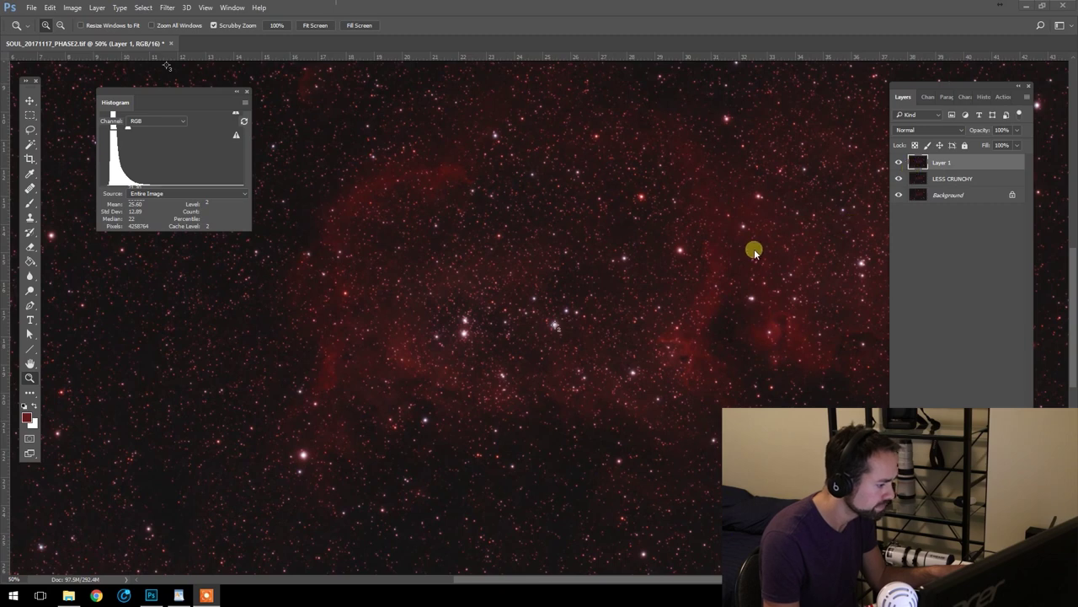
left_click(948, 176)
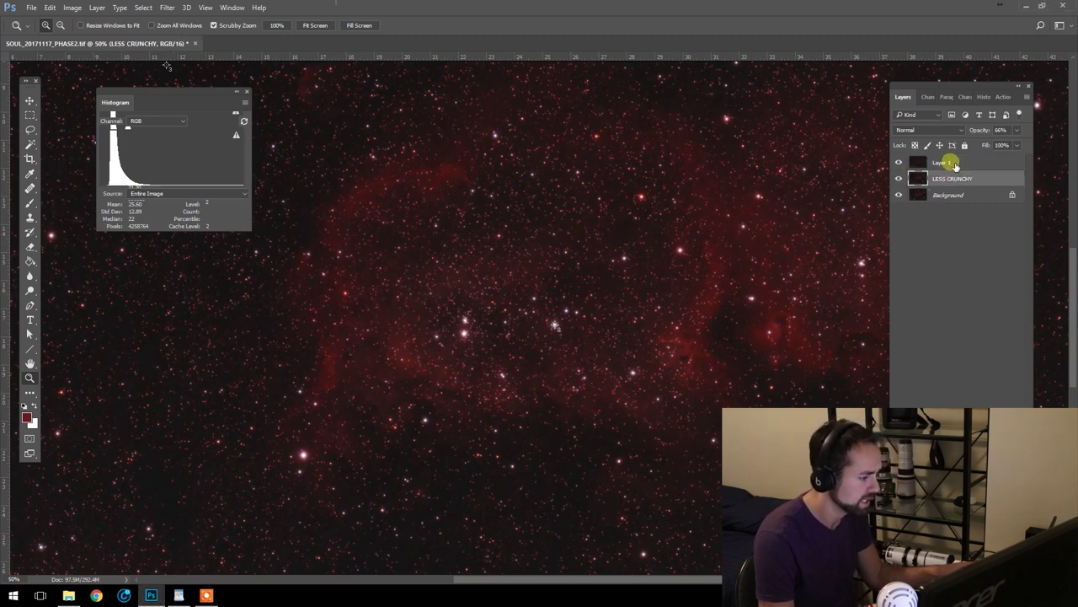
left_click(948, 163)
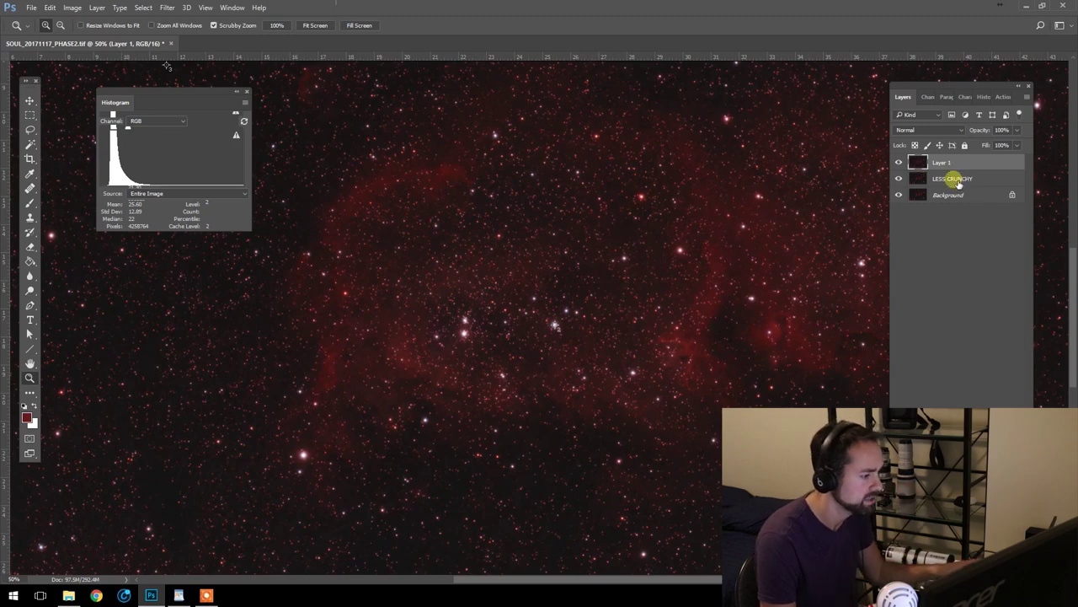
left_click(958, 182)
left_click(948, 162)
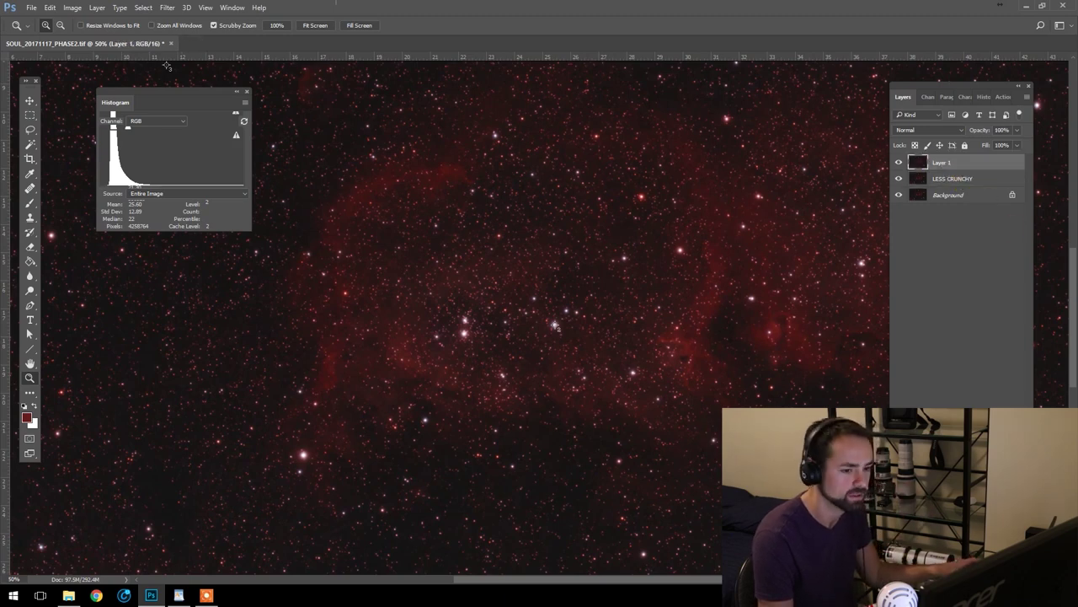
left_click(950, 177)
left_click(951, 162)
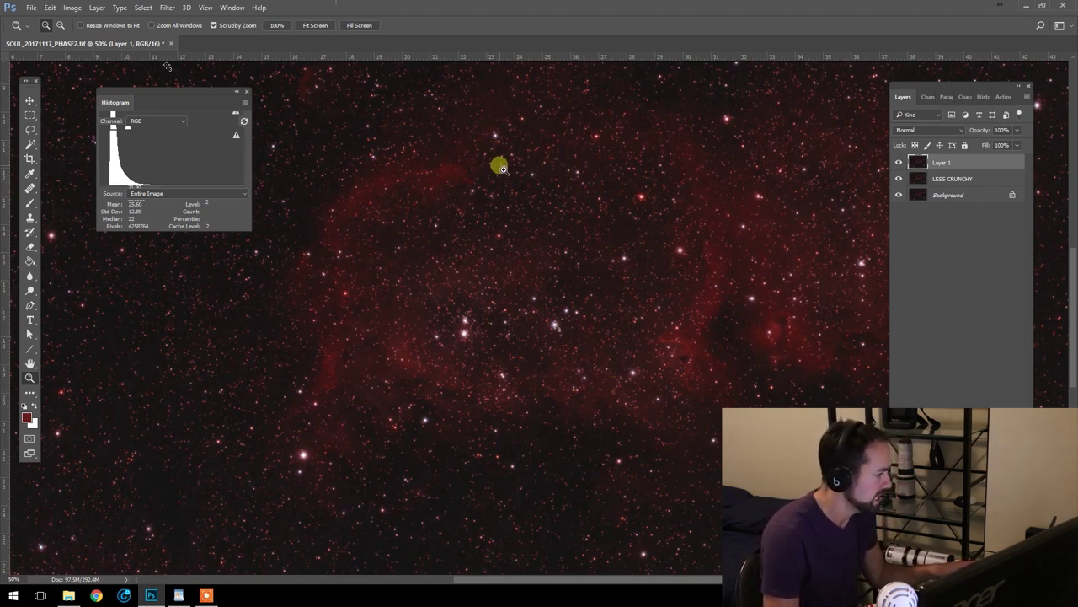
- Open Filter > Sharpen > Smart Sharpen and zoom its preview to 200% on dark nebula detail
left_click(168, 7)
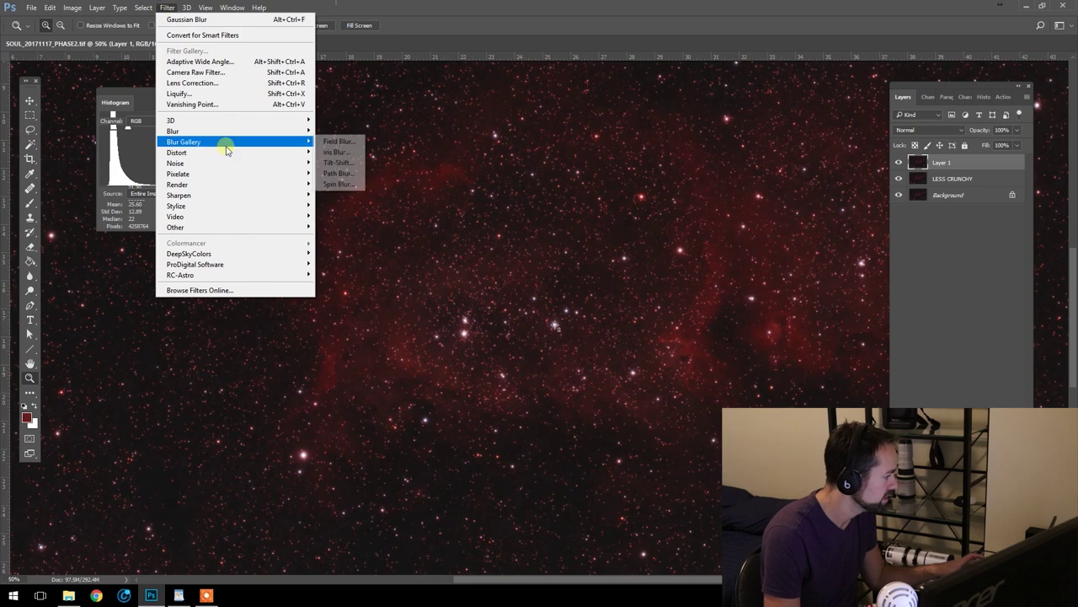
mouse_move(246, 202)
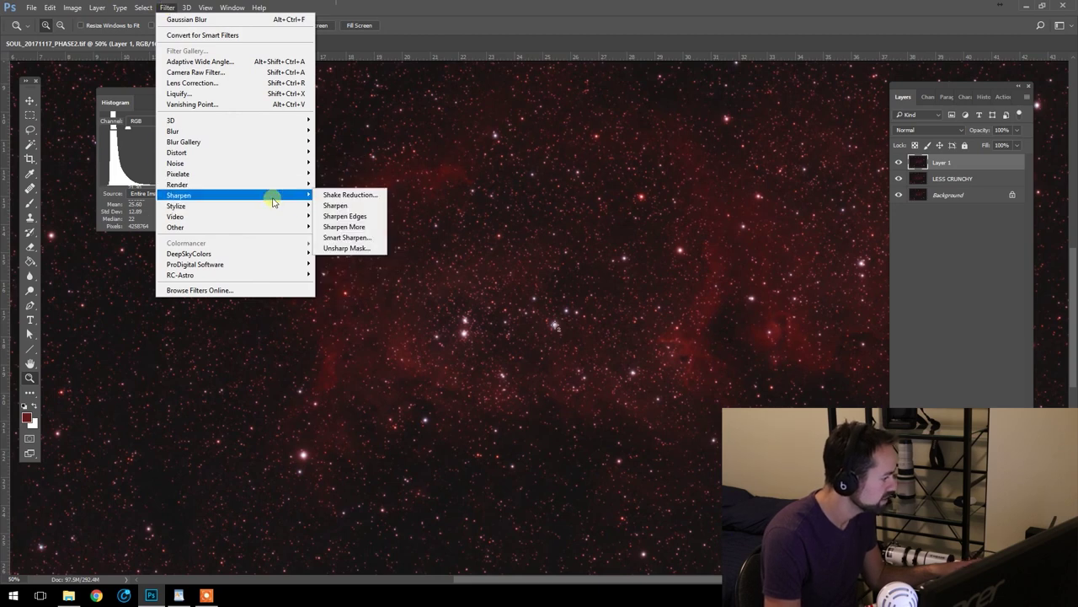
left_click(341, 238)
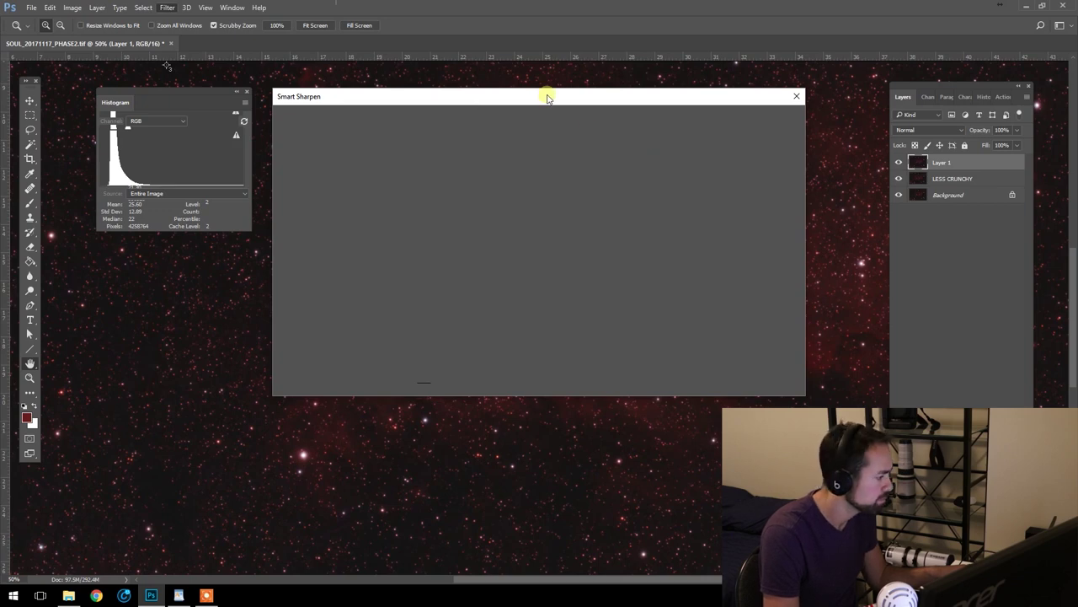
left_click_drag(547, 98, 606, 106)
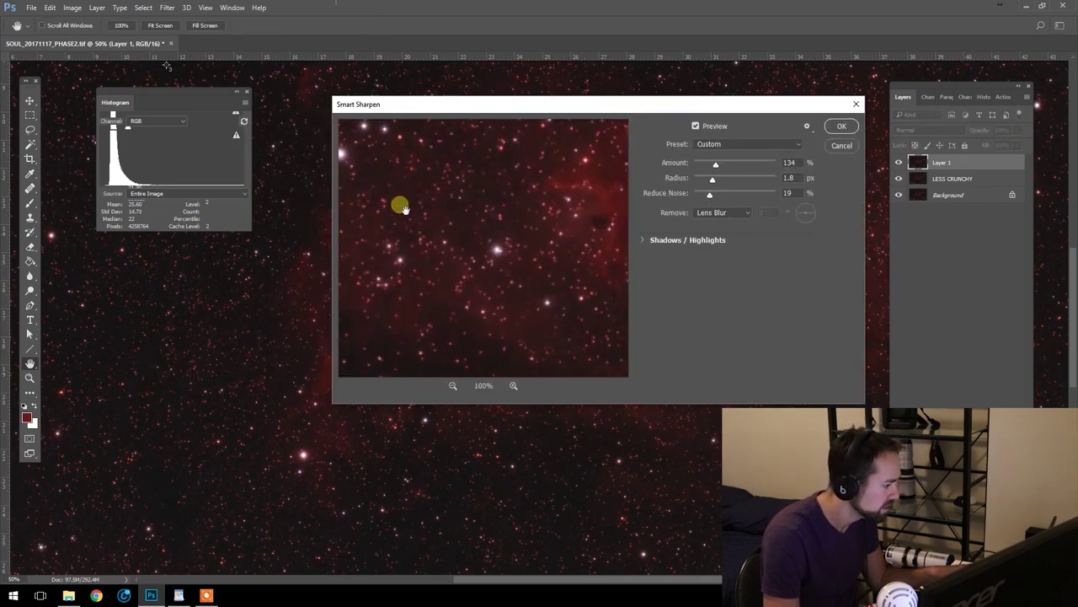
left_click_drag(399, 205, 494, 385)
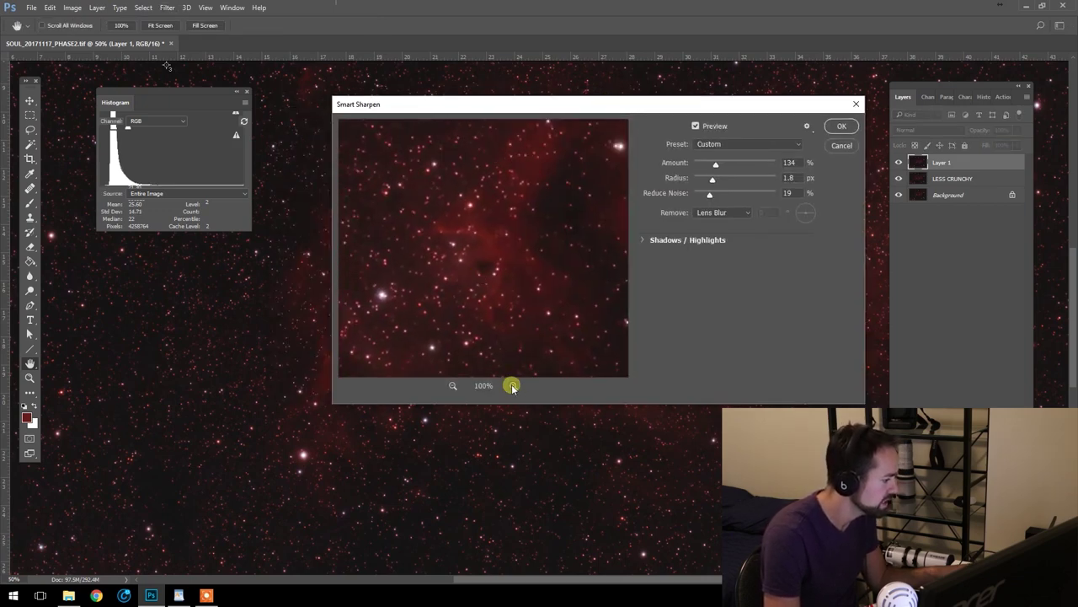
left_click(513, 385)
left_click_drag(514, 212, 551, 269)
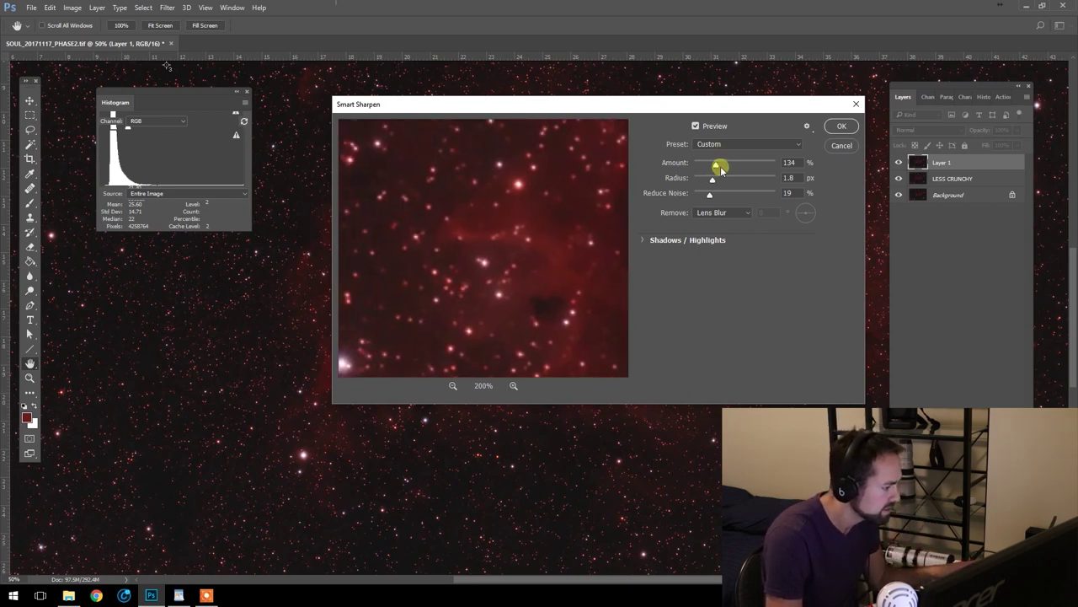
- Set Amount 176%, Radius 1.6 px and Reduce Noise 1%, then apply the filter
left_click_drag(720, 166, 722, 165)
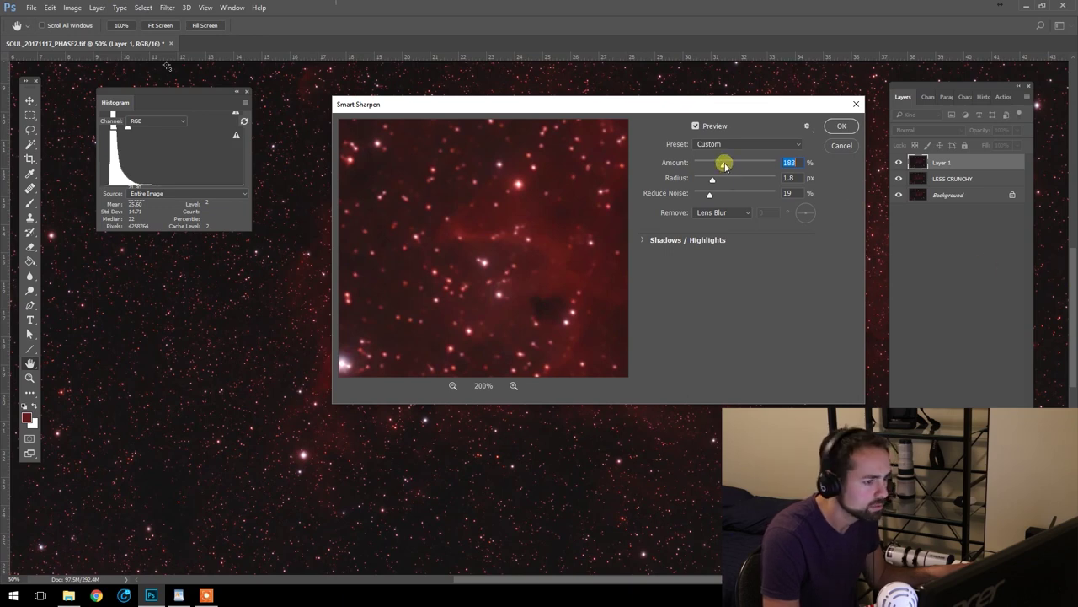
left_click_drag(722, 165, 722, 164)
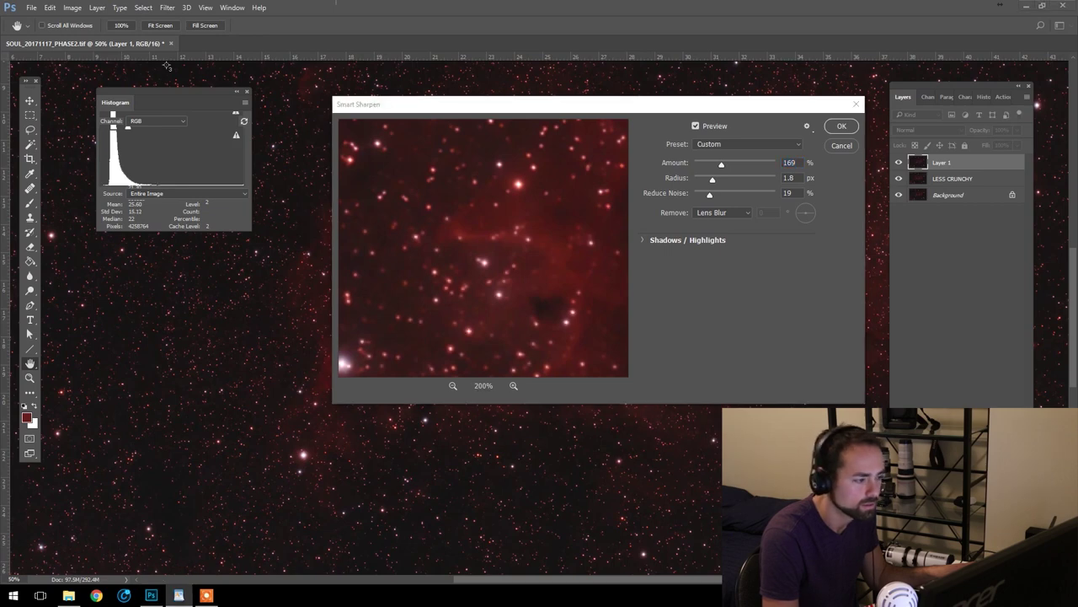
left_click(714, 179)
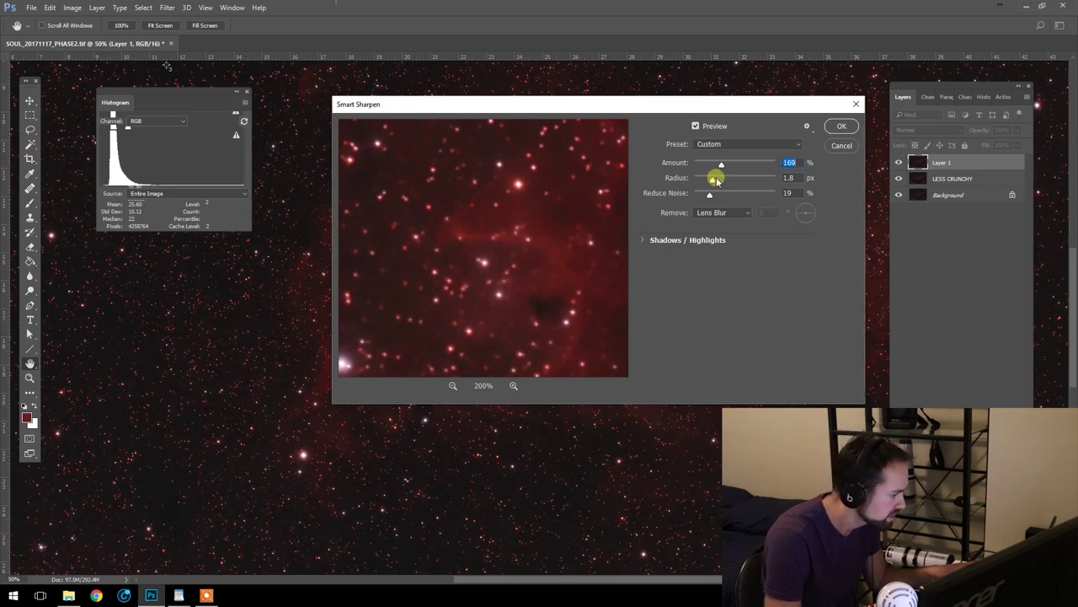
left_click_drag(715, 181, 686, 193)
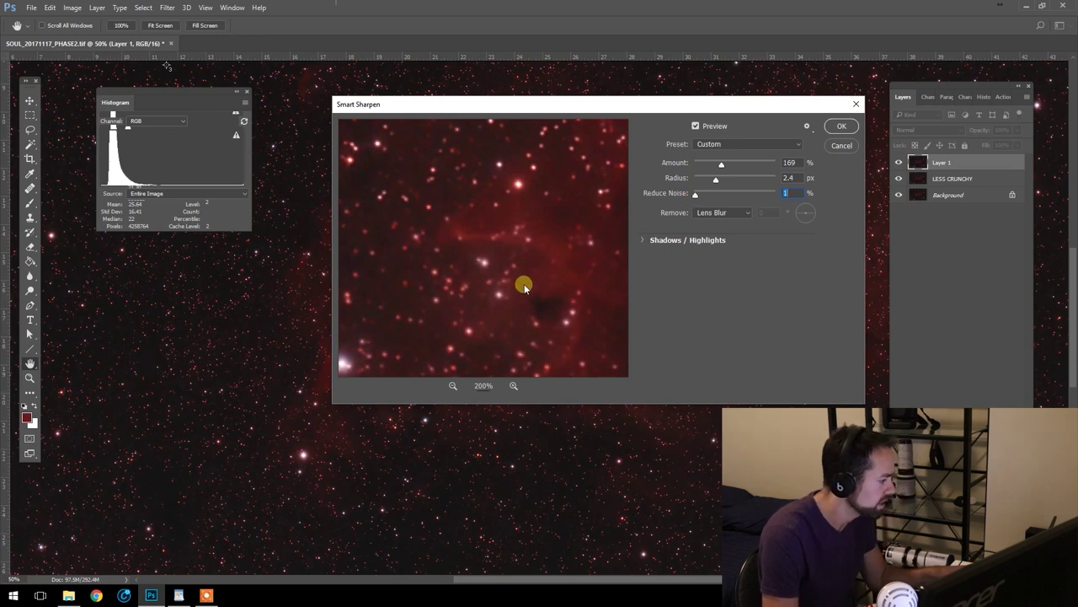
left_click_drag(455, 268, 522, 190)
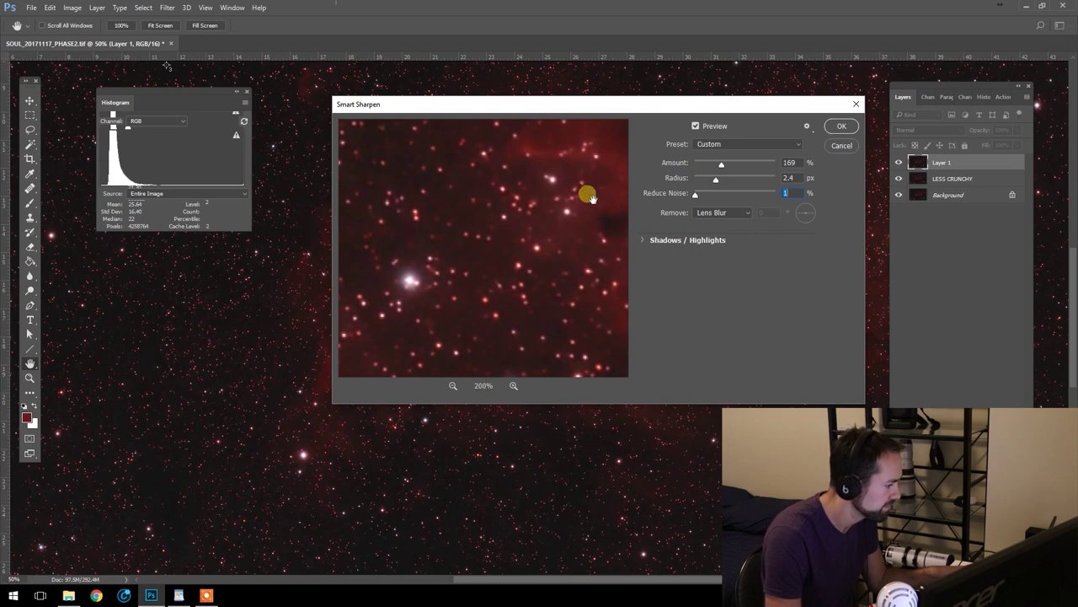
left_click_drag(585, 193, 501, 272)
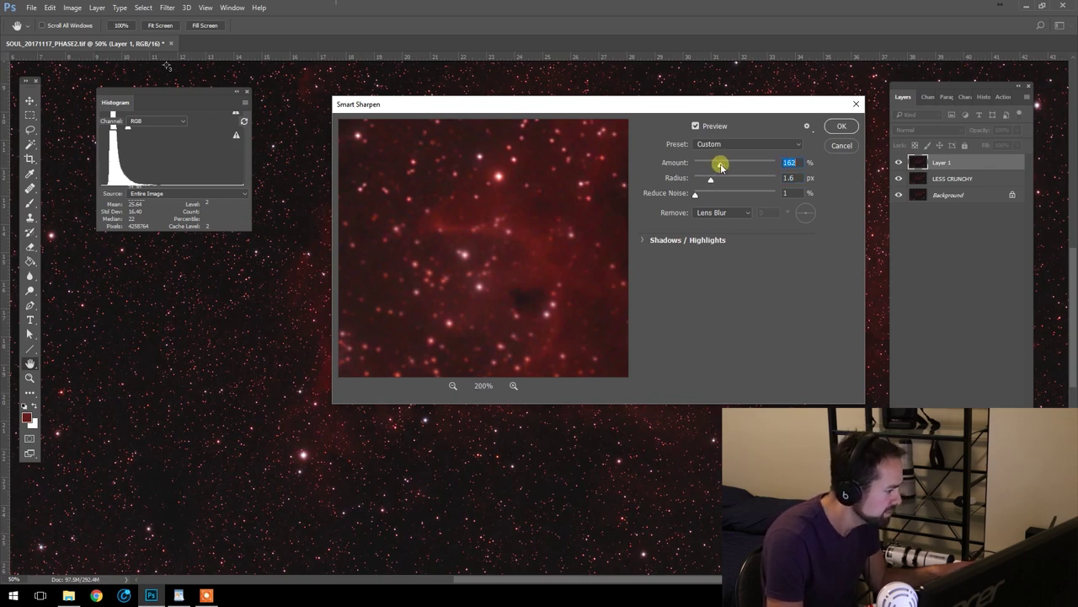
left_click(845, 127)
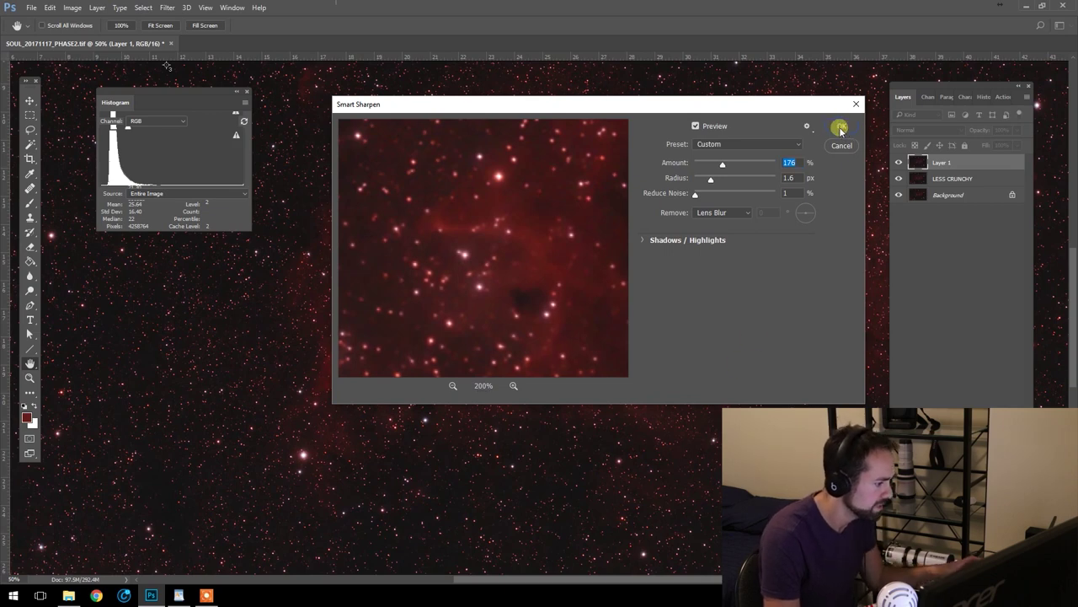
left_click(840, 128)
key("z")
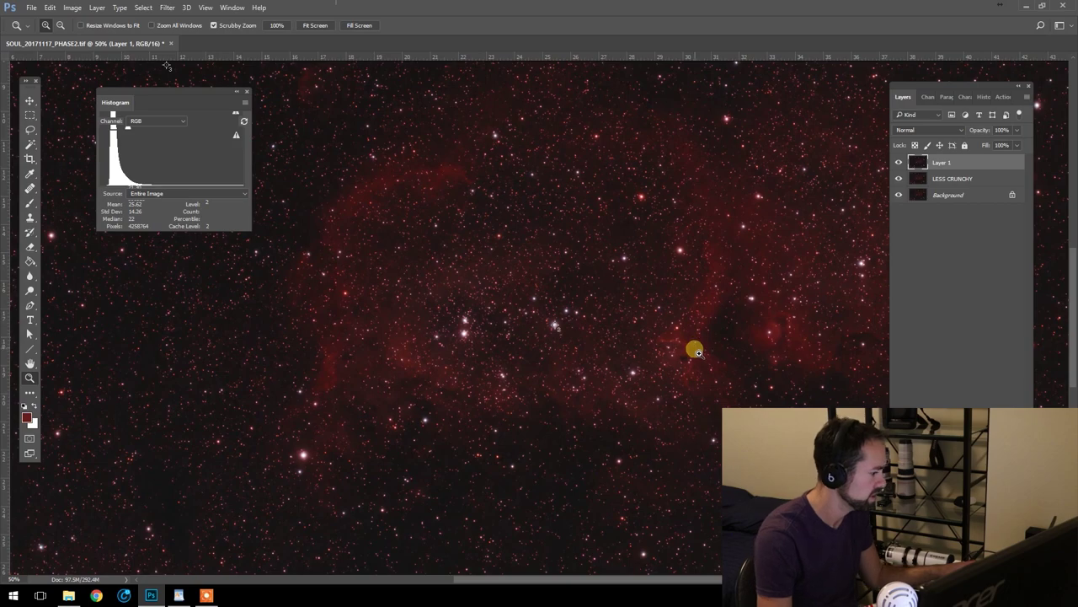
- Hide the sharpened Layer 1 and stamp the visible layers from LESS CRUNCHY into Layer 2
key("ctrl+1")
left_click(640, 340)
left_click(911, 163)
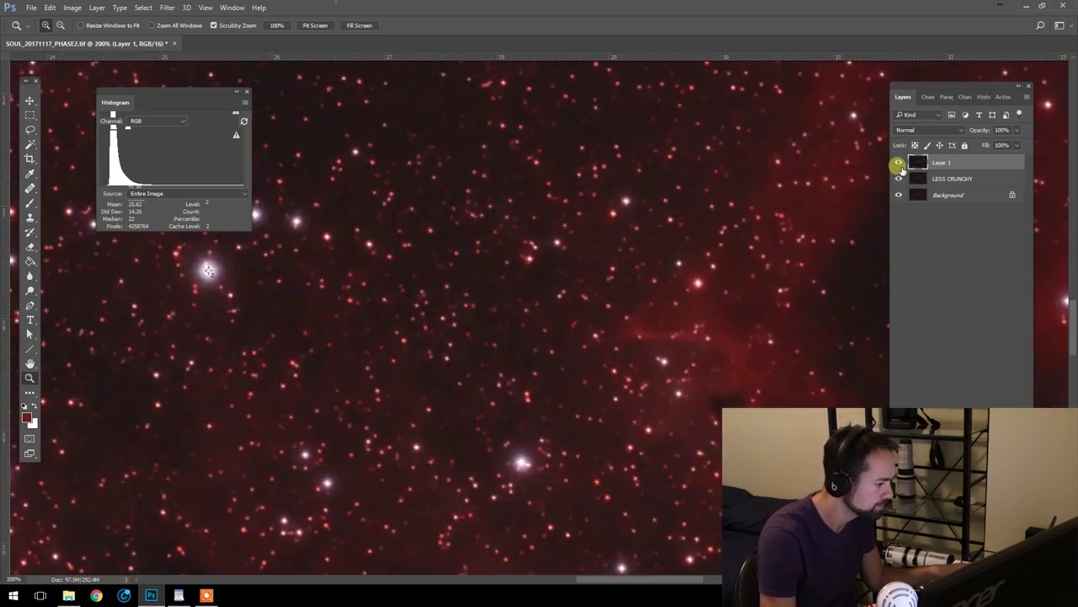
left_click(958, 184)
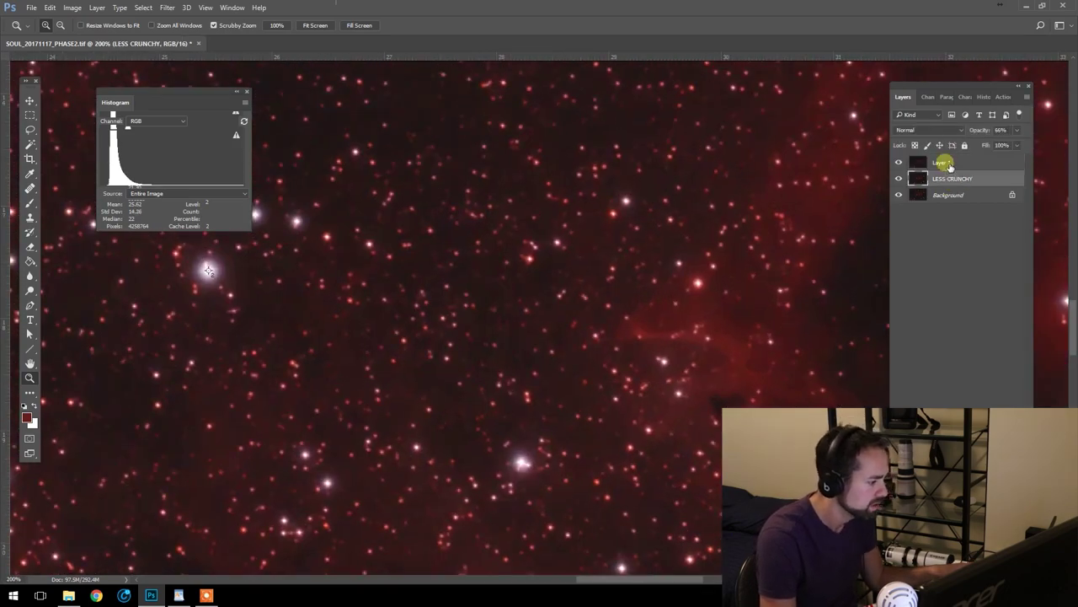
left_click(898, 161)
left_click(956, 182)
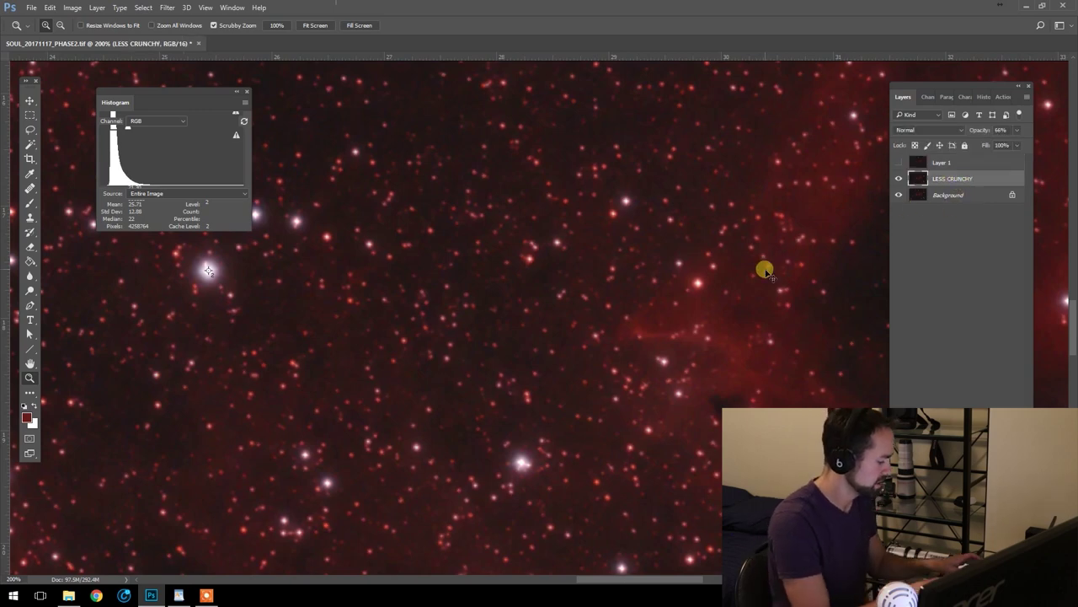
key("ctrl+shift+alt+e")
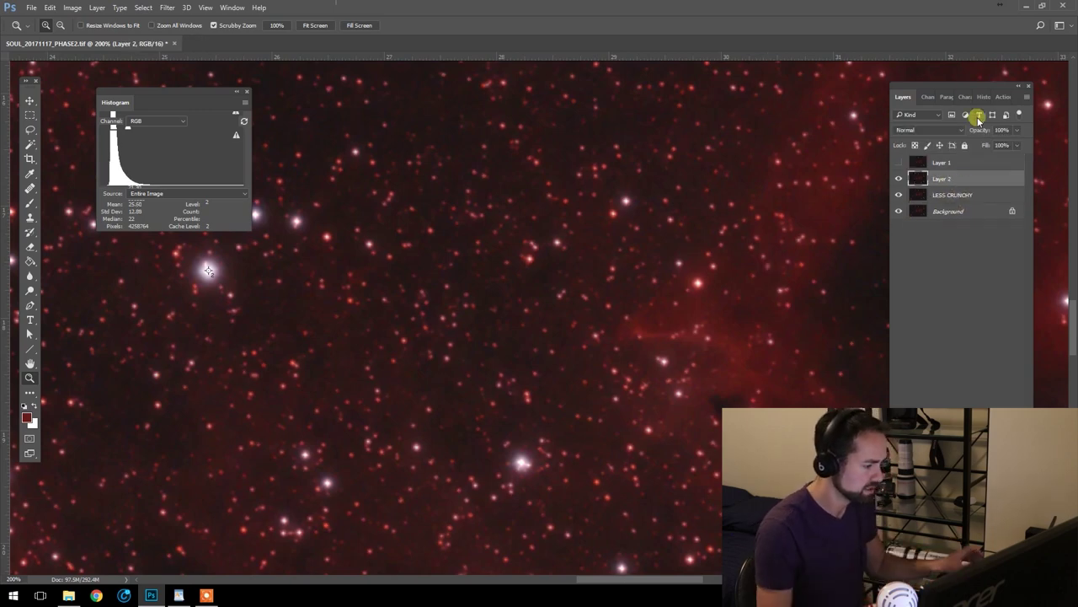
- Move Layer 2 above Layer 1, make it visible, and select it
left_click_drag(956, 160, 920, 174)
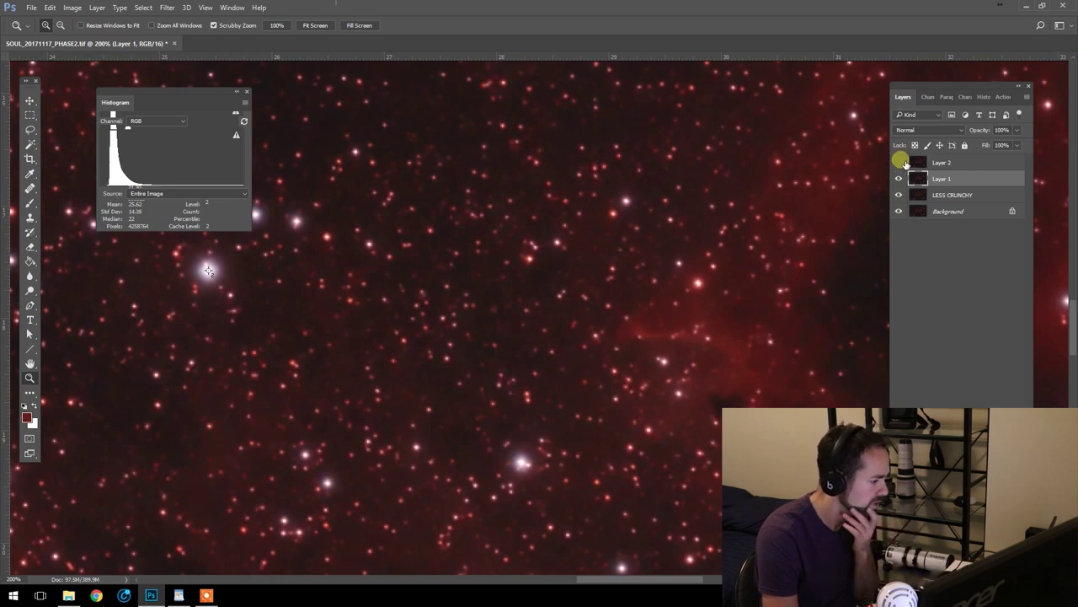
left_click(900, 163)
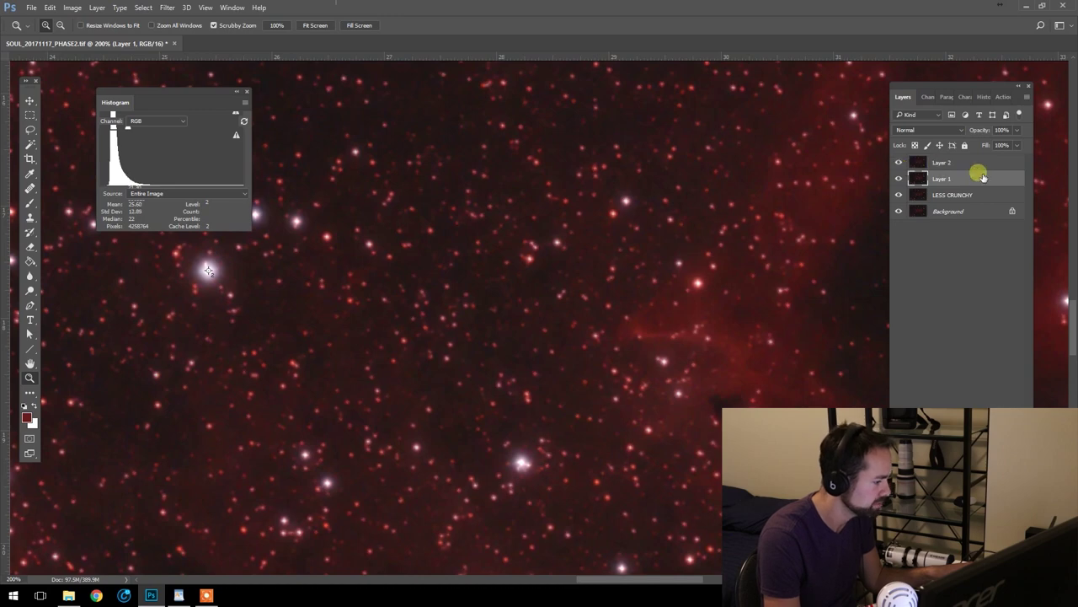
left_click(977, 164)
- Zoom into the dark cloud and set the Eraser to a soft 29 px brush at 78% opacity
left_click_drag(762, 379, 616, 298)
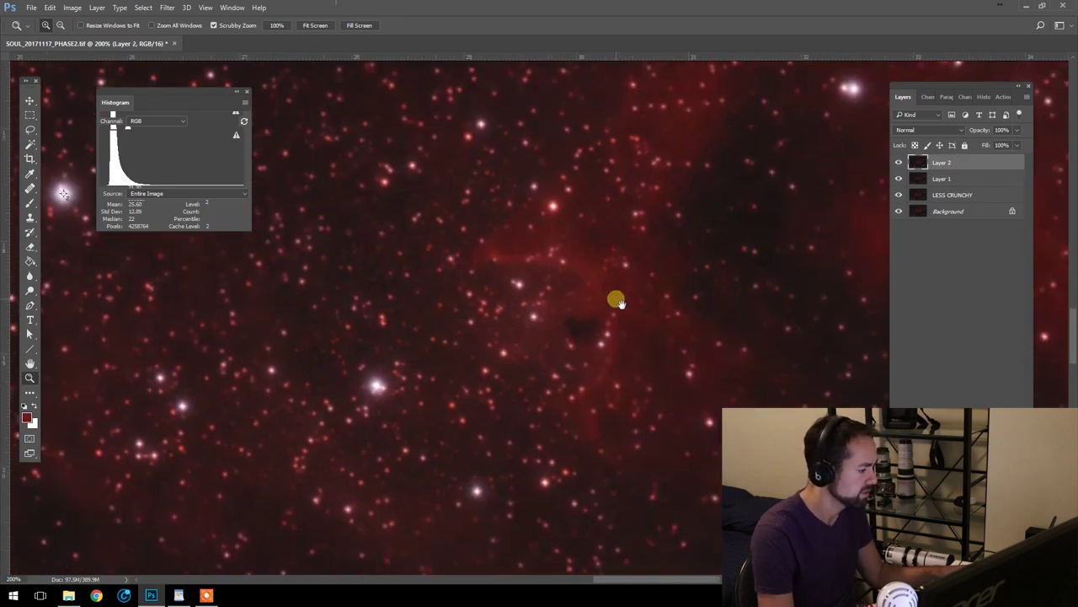
left_click(539, 270)
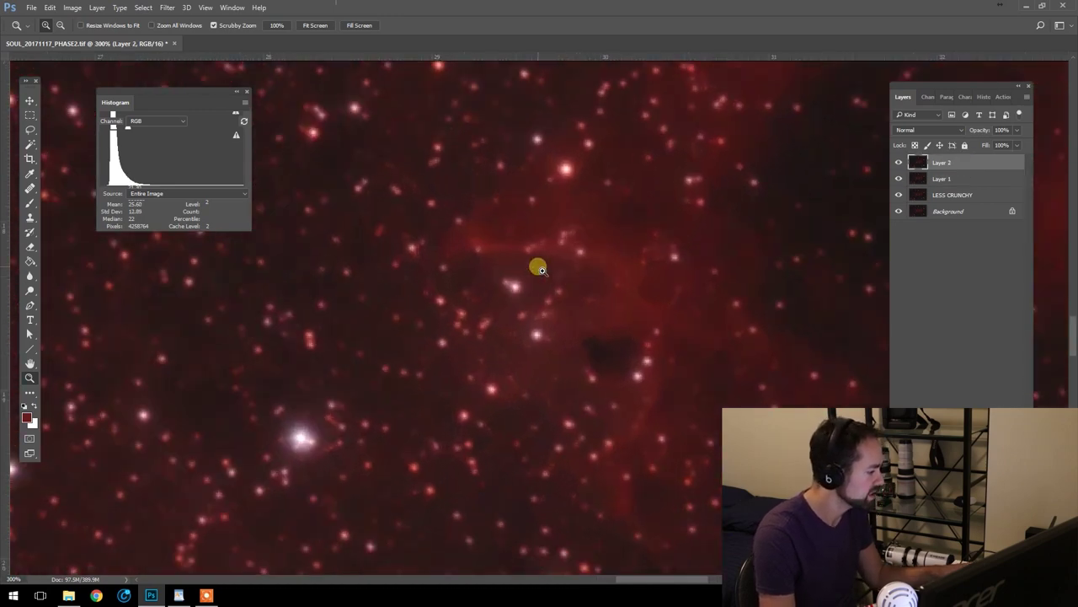
left_click(31, 251)
left_click(54, 27)
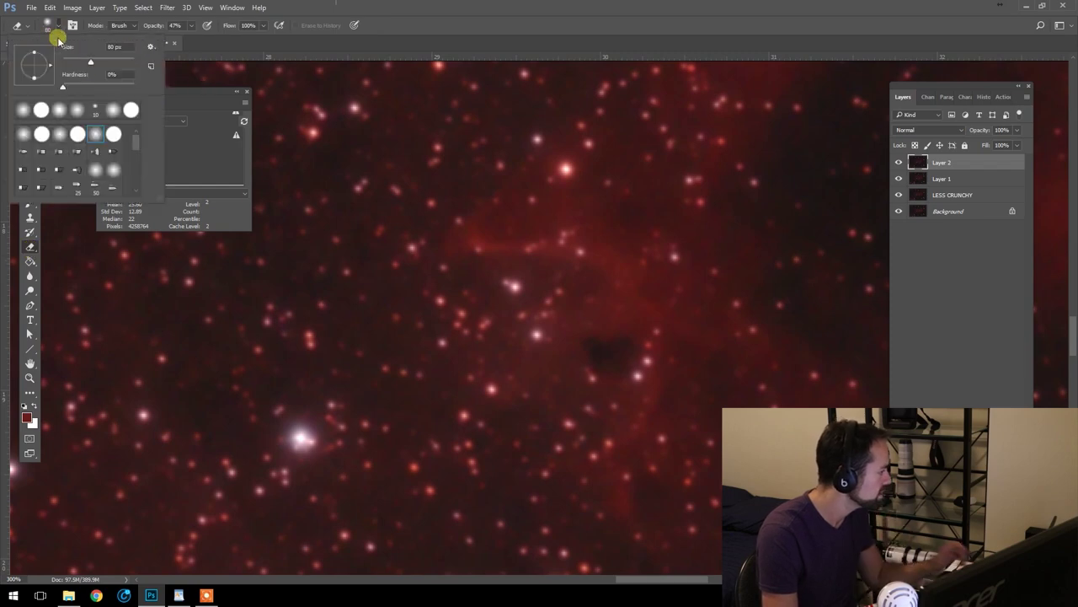
left_click(85, 62)
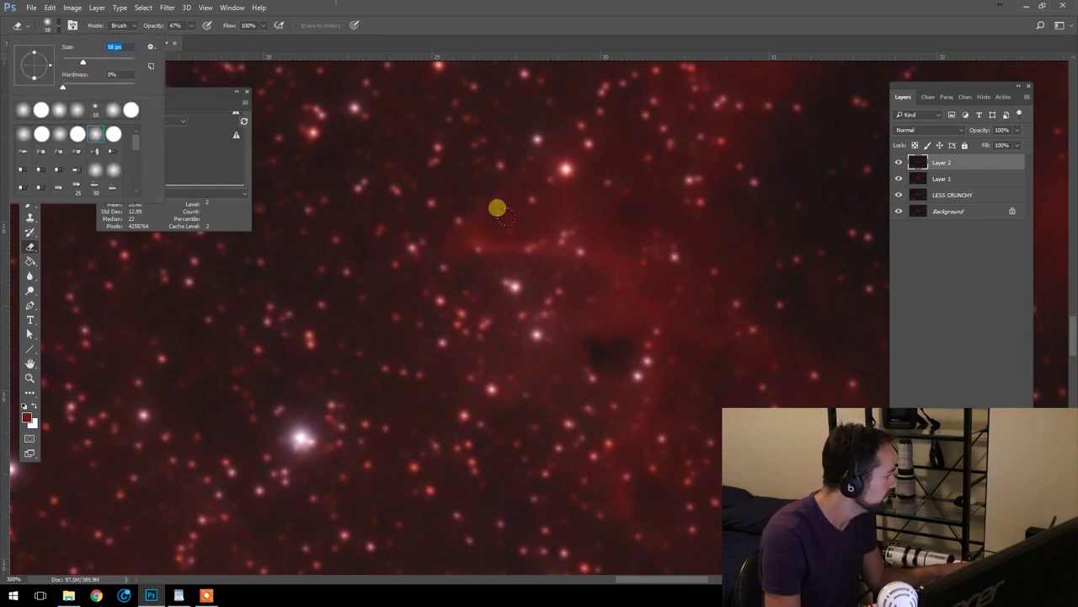
mouse_move(80, 64)
left_mouse_down()
mouse_move(68, 89)
mouse_move(53, 80)
mouse_move(78, 84)
left_mouse_up()
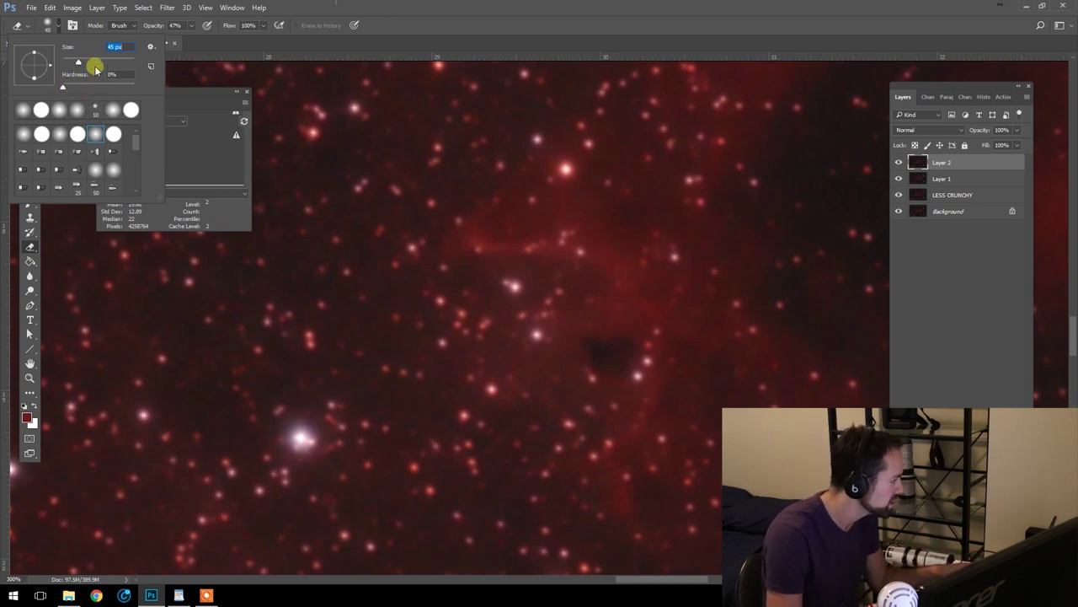
type("29")
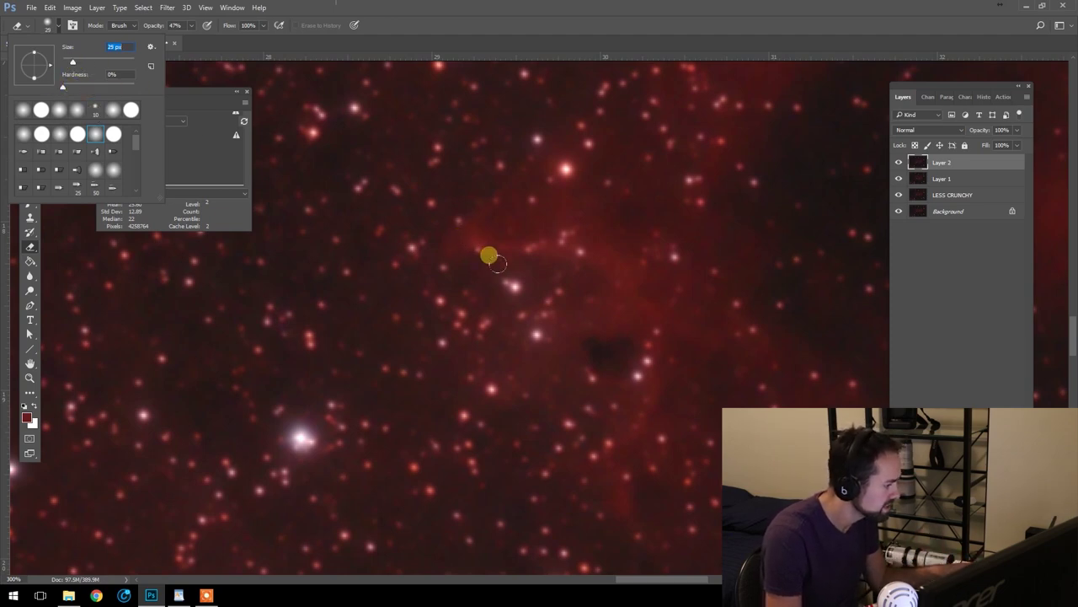
key("Return")
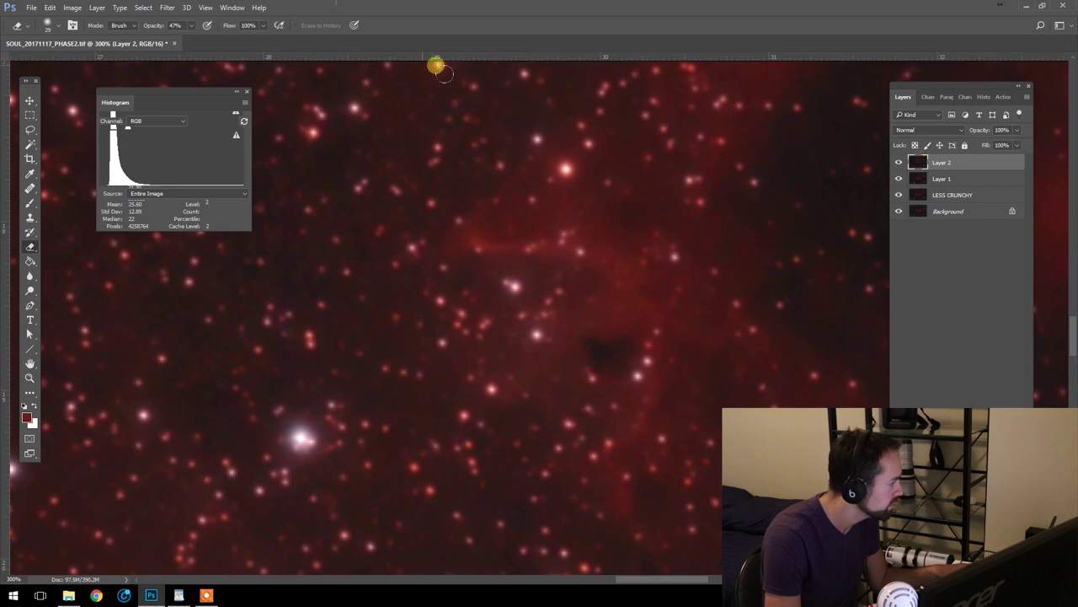
left_click(191, 27)
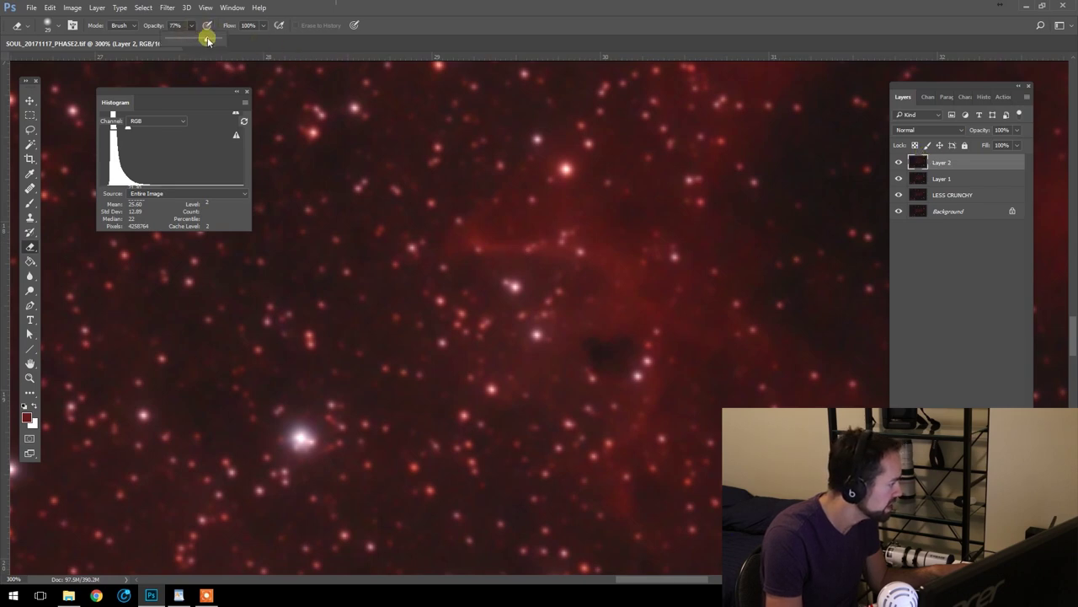
left_click(503, 248)
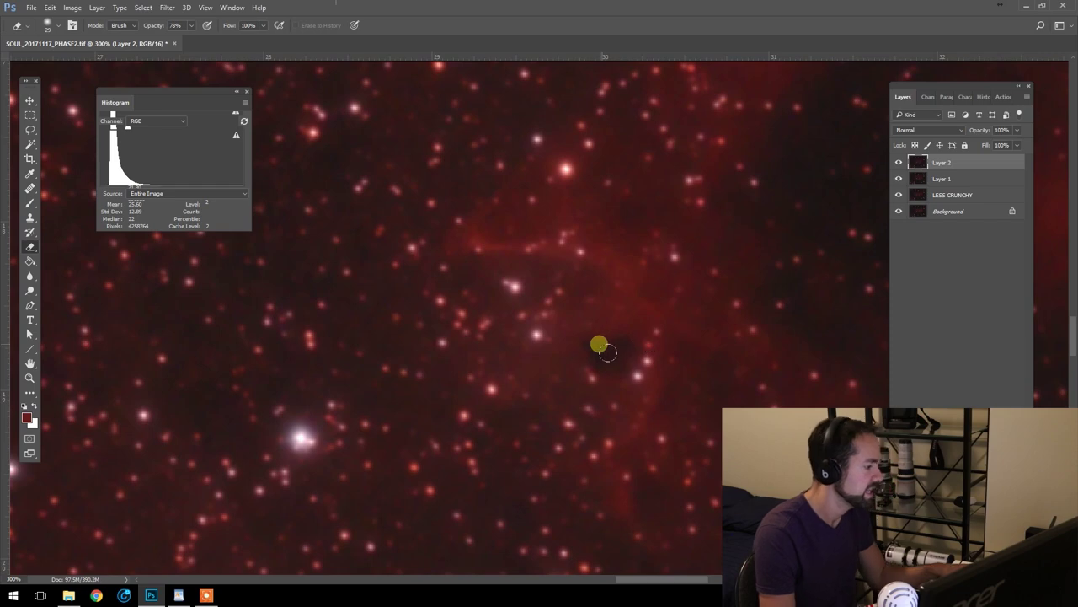
- Pan across neighbouring regions of the nebula and star field at 300%
left_click_drag(621, 413, 576, 308)
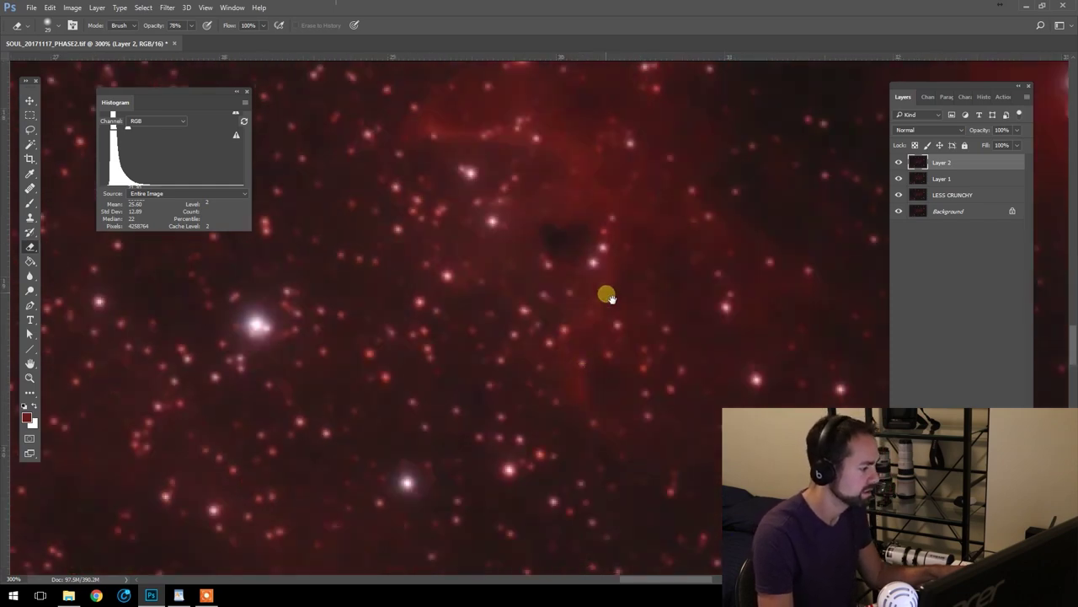
left_click_drag(606, 294, 513, 345)
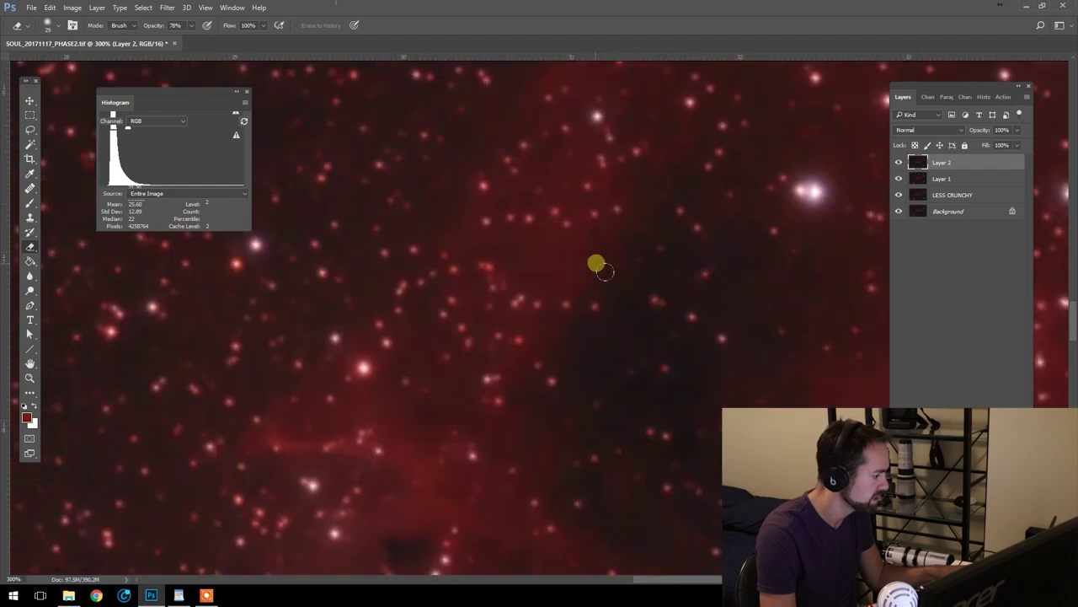
left_click_drag(275, 437, 719, 144)
mouse_move(657, 306)
left_mouse_down()
mouse_move(671, 214)
mouse_move(534, 286)
mouse_move(508, 106)
mouse_move(619, 322)
left_mouse_up()
left_click_drag(396, 212, 539, 416)
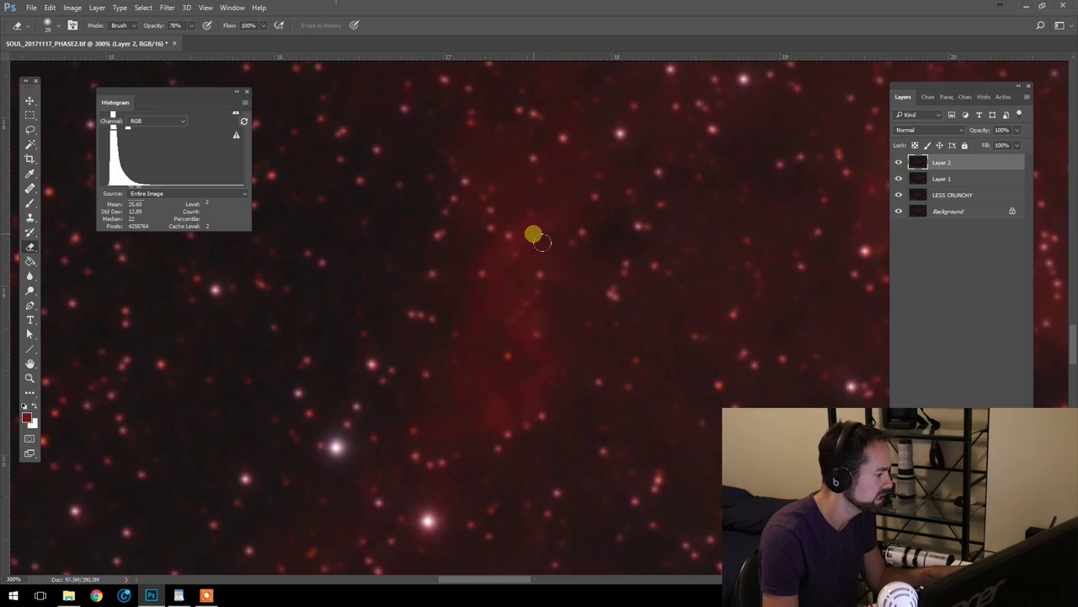
left_click_drag(539, 261, 576, 313)
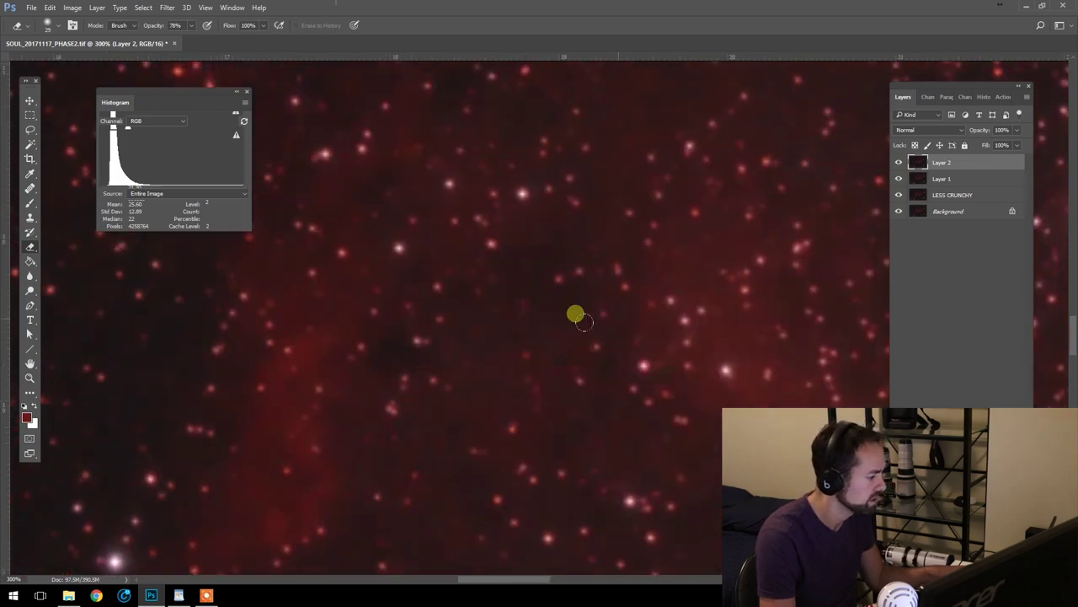
left_click_drag(570, 361, 632, 442)
- Zoom to 400% on the glowing nebula knot and pan around the bright star
left_click(29, 377)
key("ctrl+minus")
key("ctrl+minus")
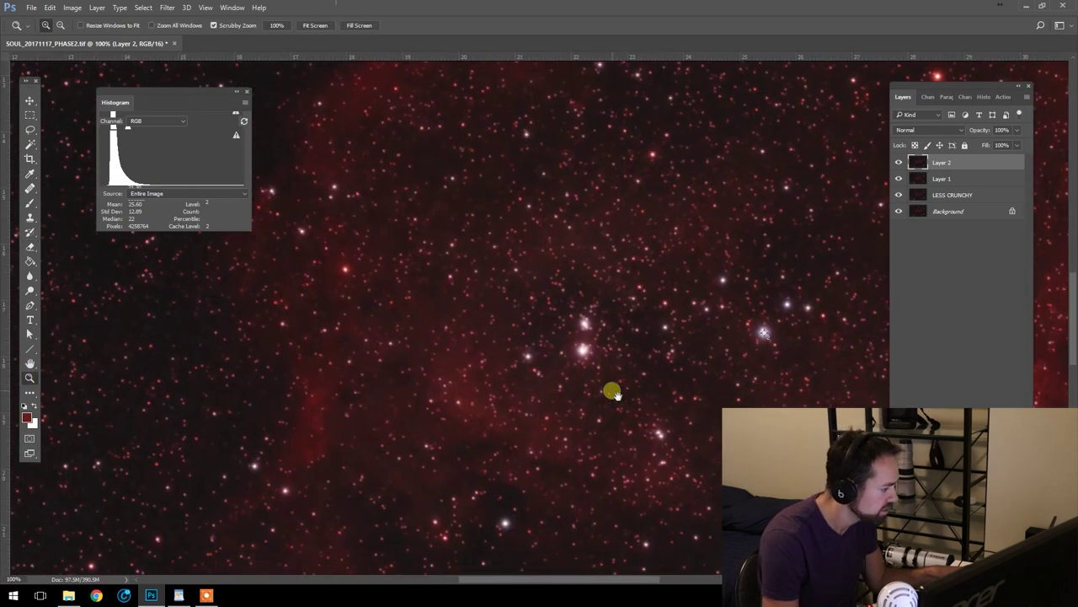
scroll(609, 390, "right", 6)
scroll(722, 397, "down", 2)
left_click(717, 313)
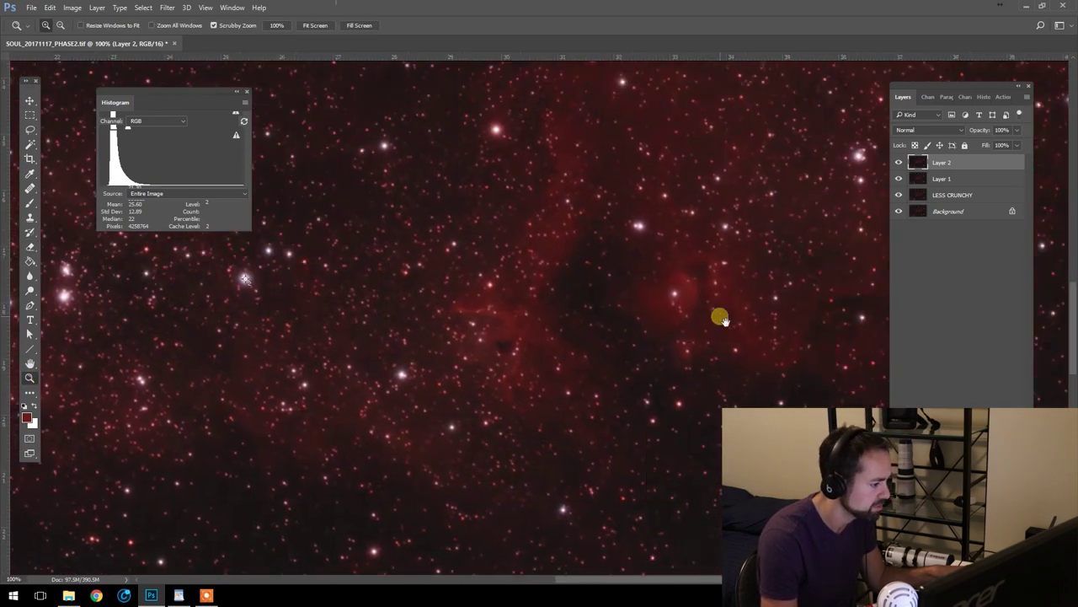
left_click(702, 287)
left_click(703, 286)
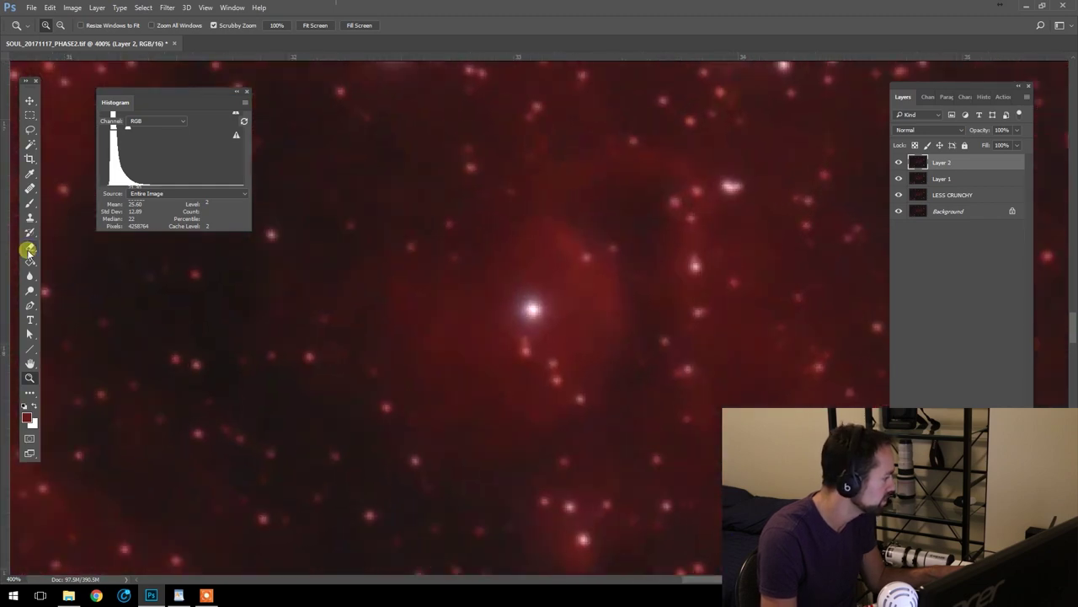
left_click(29, 244)
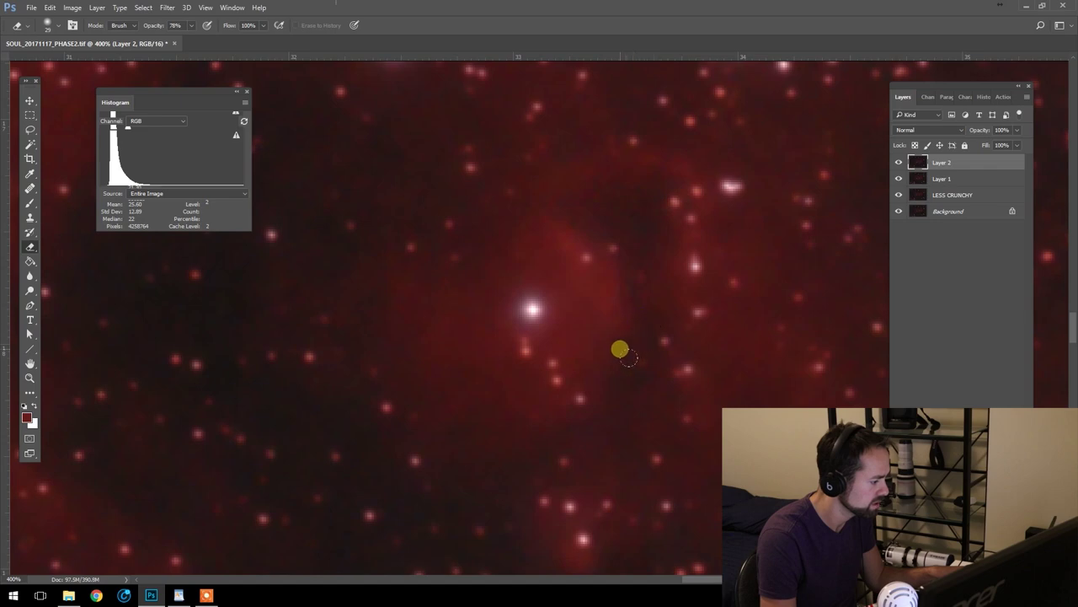
left_click_drag(708, 366, 655, 193)
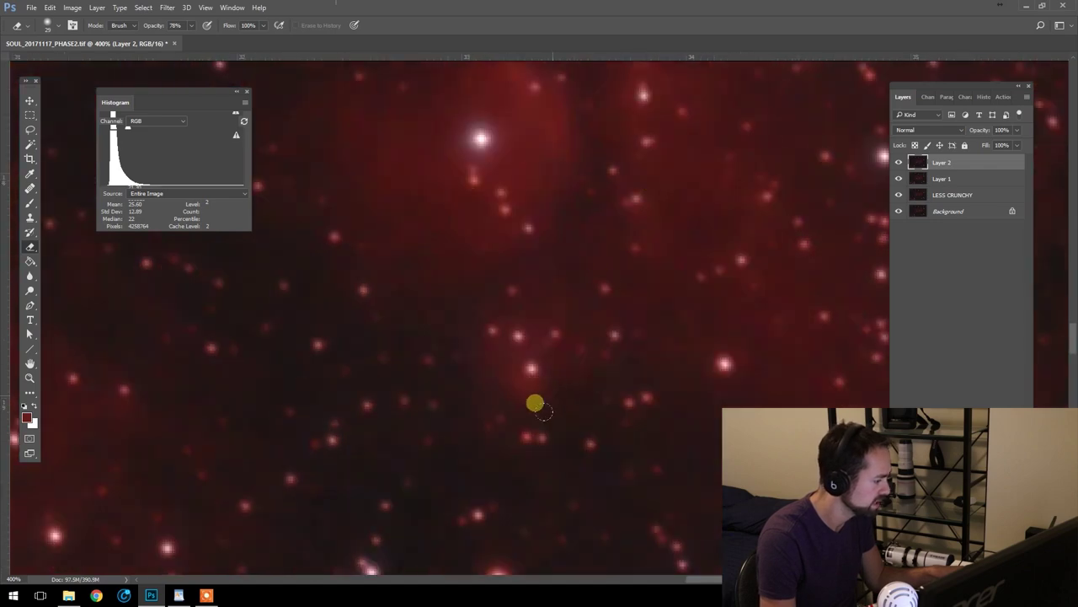
left_click_drag(575, 205, 661, 375)
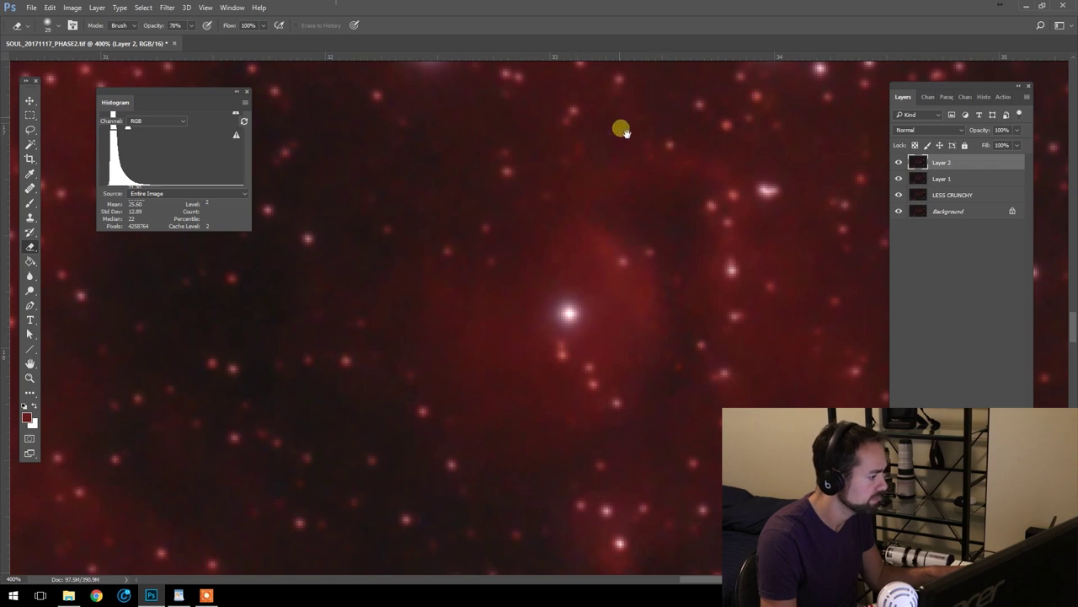
left_click_drag(620, 129, 534, 422)
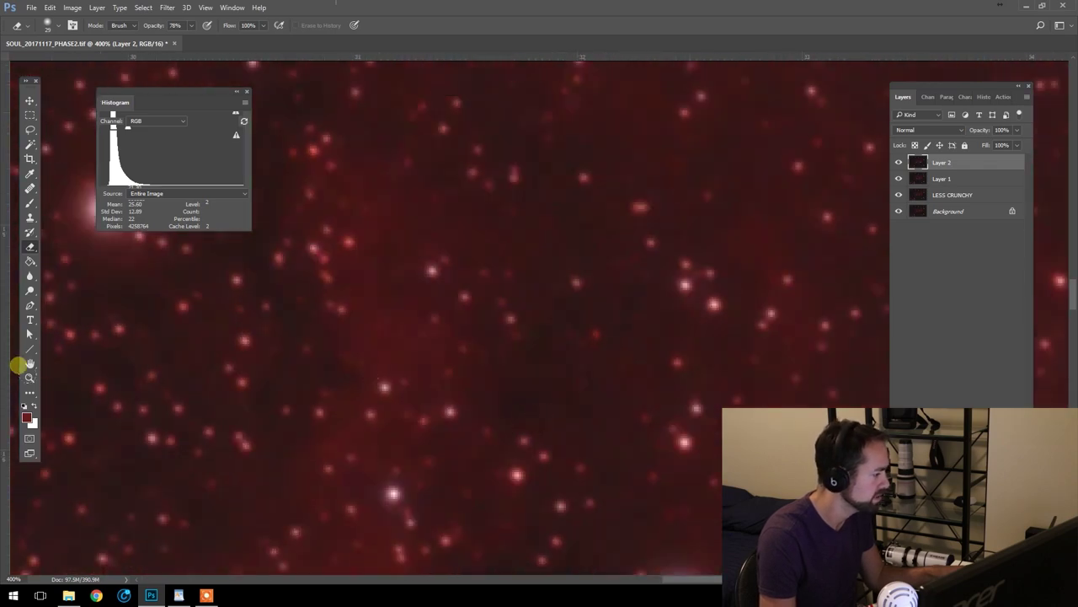
- Zoom back to 100%, then to 300% on the dark lane, and pan across it
left_click(29, 377)
left_click(599, 356, "alt")
left_click(640, 396, "alt")
left_click(689, 438, "alt")
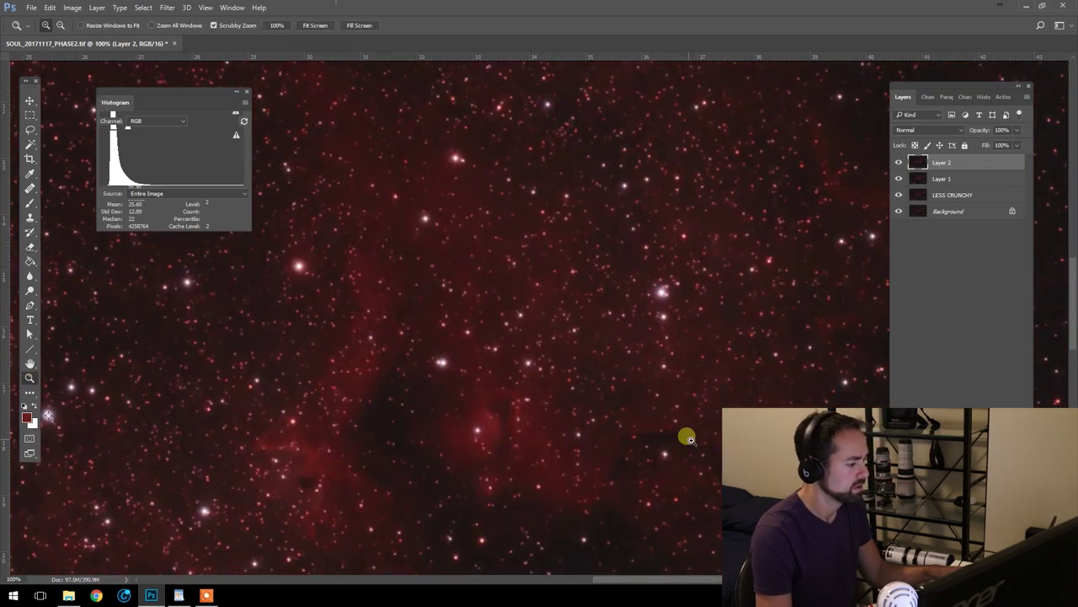
left_click(659, 487)
left_click(667, 481)
left_click(29, 246)
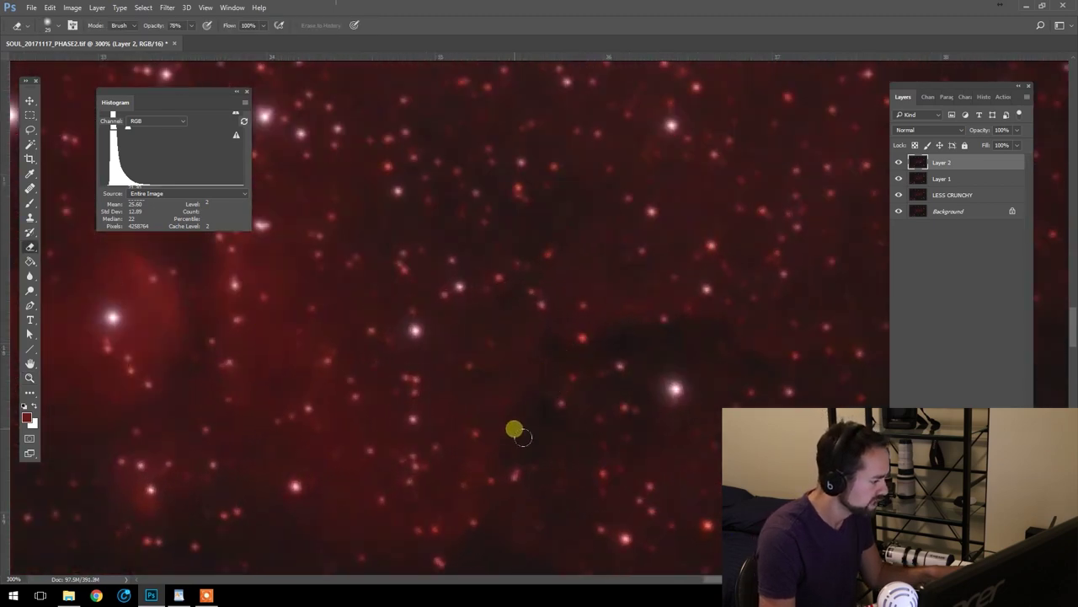
left_click_drag(634, 312, 423, 205)
mouse_move(785, 305)
left_mouse_down()
mouse_move(551, 322)
mouse_move(614, 493)
mouse_move(547, 354)
mouse_move(748, 286)
left_mouse_up()
- Zoom out to 50% and centre the whole nebula in view
left_click(30, 382)
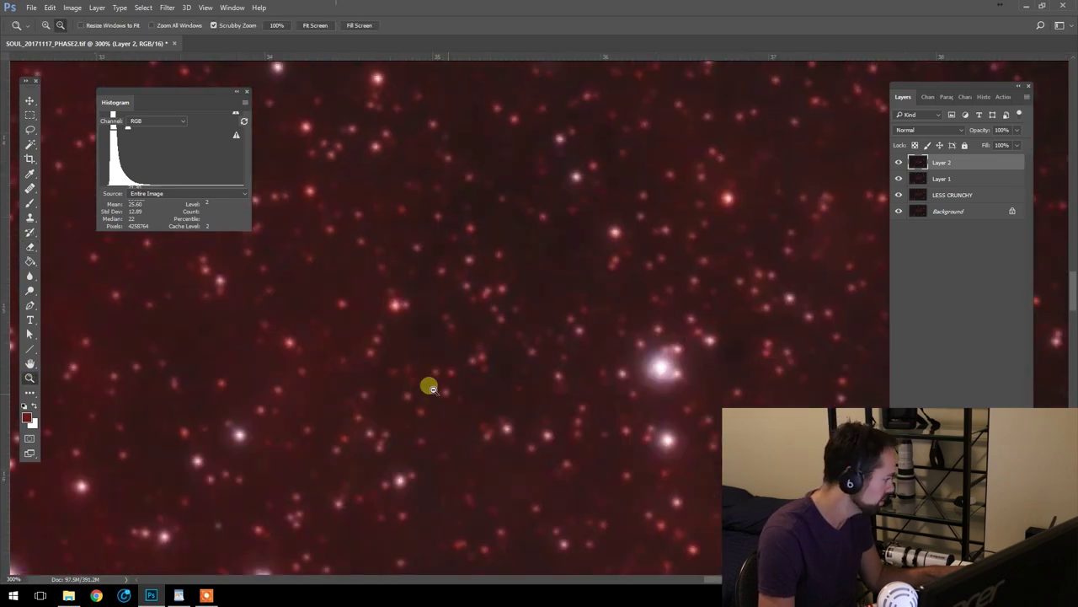
left_click(429, 385, "alt")
left_click(606, 433, "alt")
left_click(632, 368, "alt")
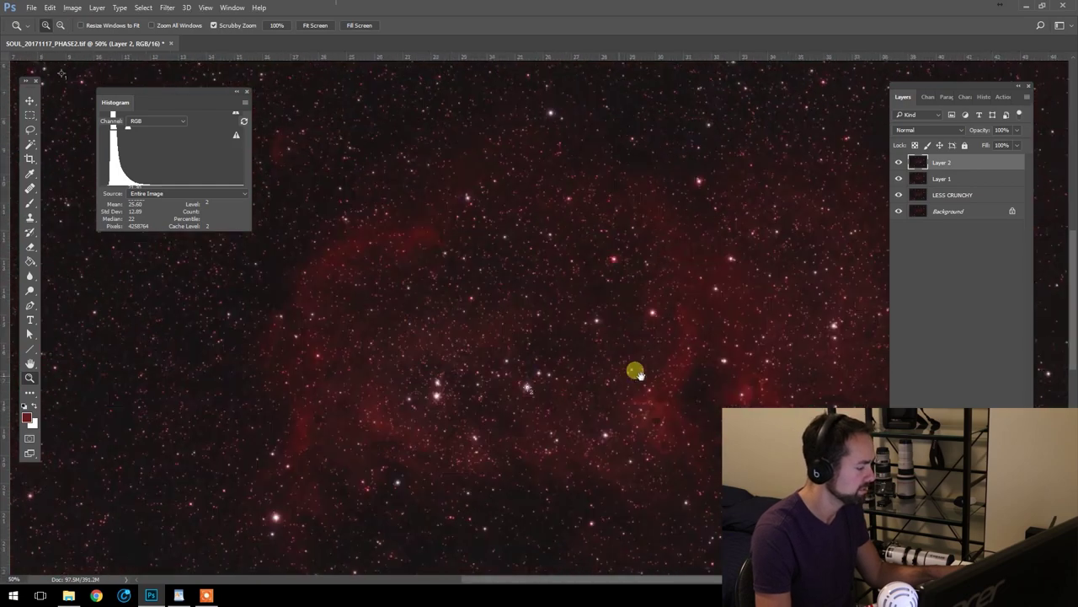
left_click(699, 365, "alt")
left_click(540, 358)
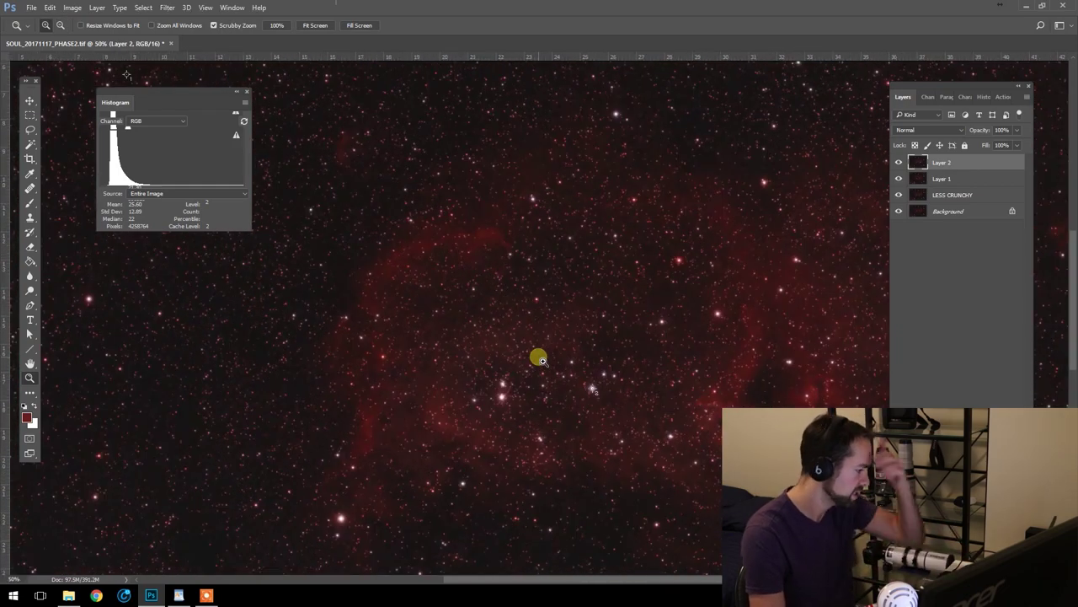
left_click_drag(632, 348, 557, 317)
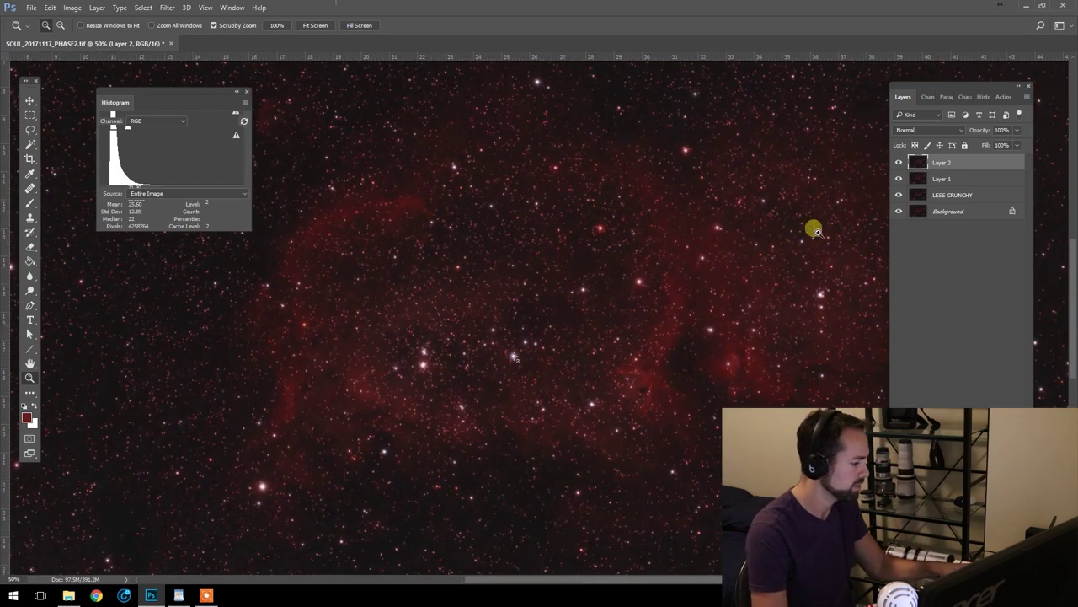
- With Layer 2 active, stamp all visible layers into a new Layer 3 using Ctrl+Alt+Shift+E
left_click(949, 178)
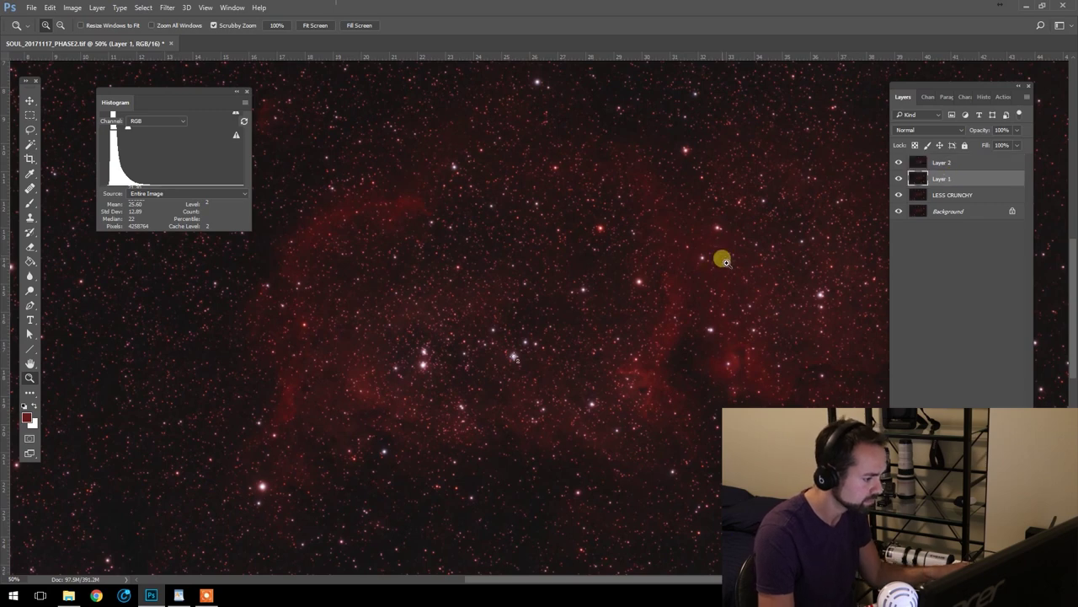
left_click(960, 168)
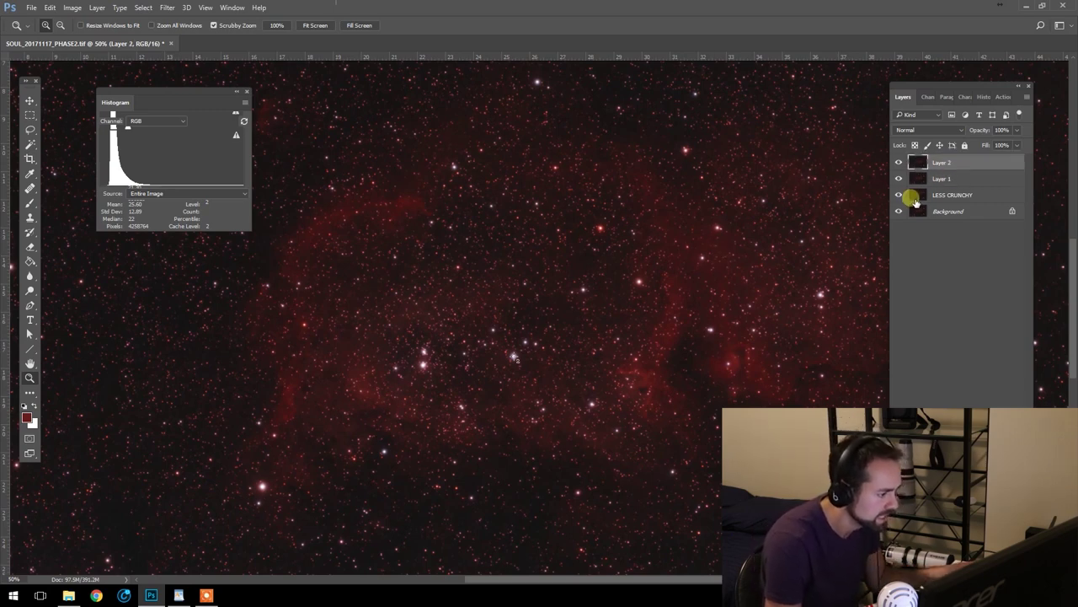
key("ctrl+shift+alt+e")
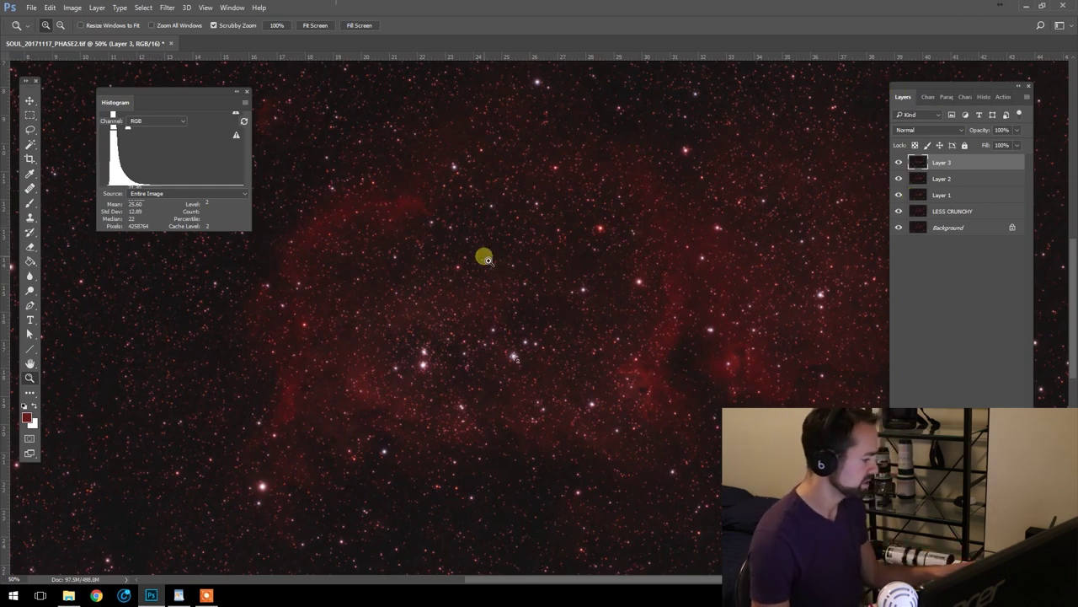
- Shift-select Layer 2 through Background and use Merge Layers to combine them into one layer
left_click_drag(515, 358, 706, 213)
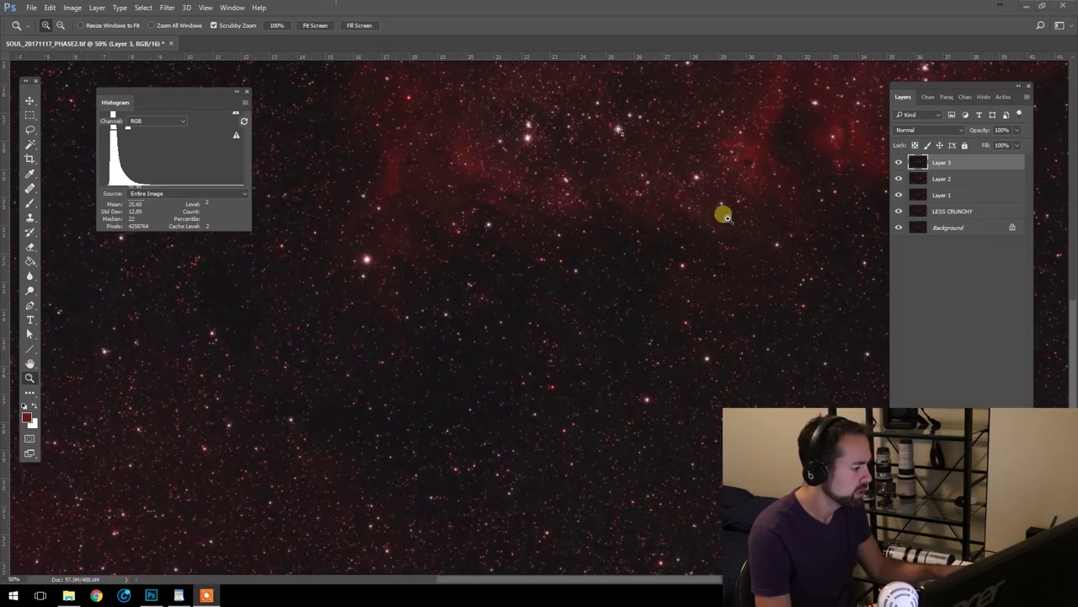
left_click_drag(689, 269, 652, 315)
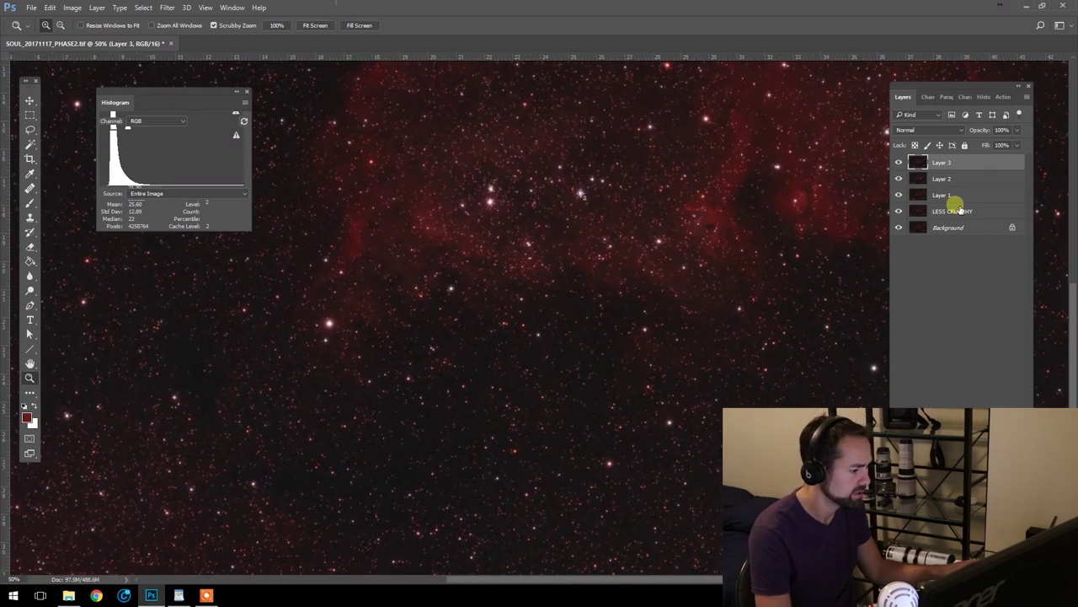
left_click(961, 179)
left_click(963, 228, "shift")
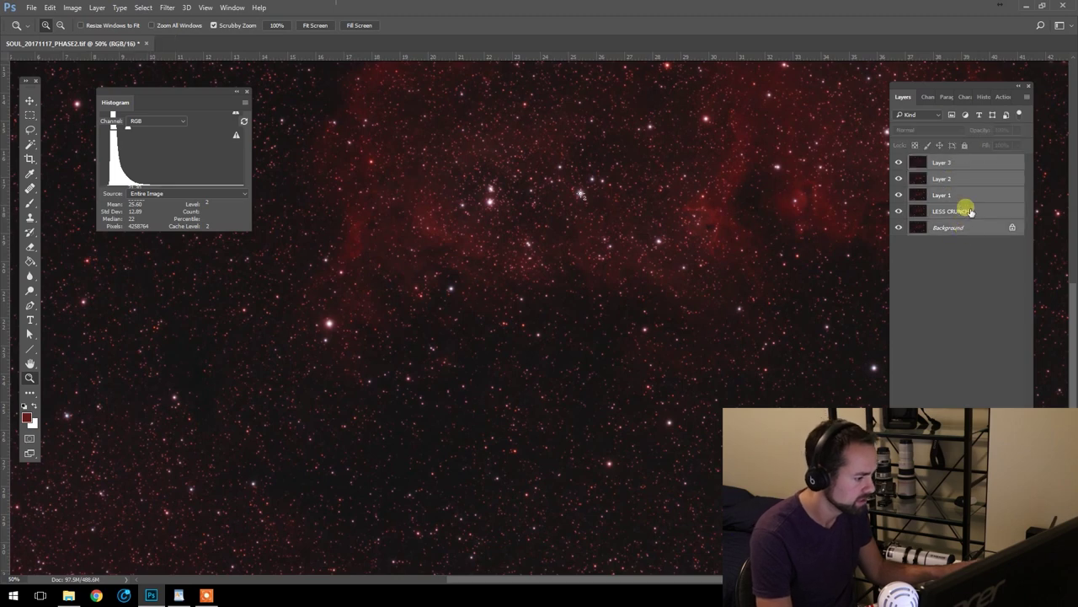
right_click(963, 207)
left_click(843, 408)
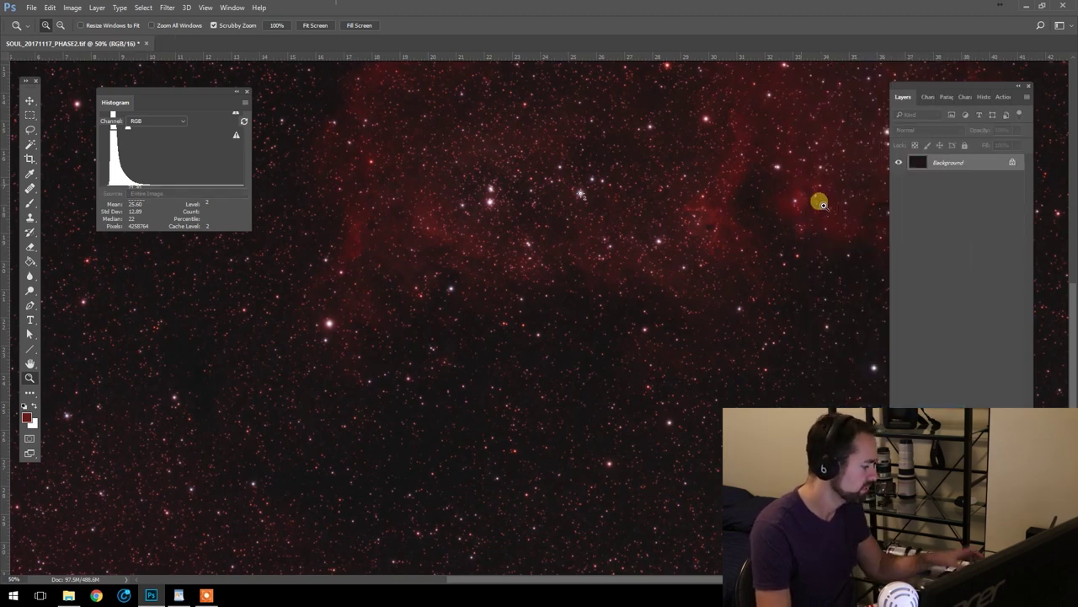
left_click_drag(618, 244, 520, 378)
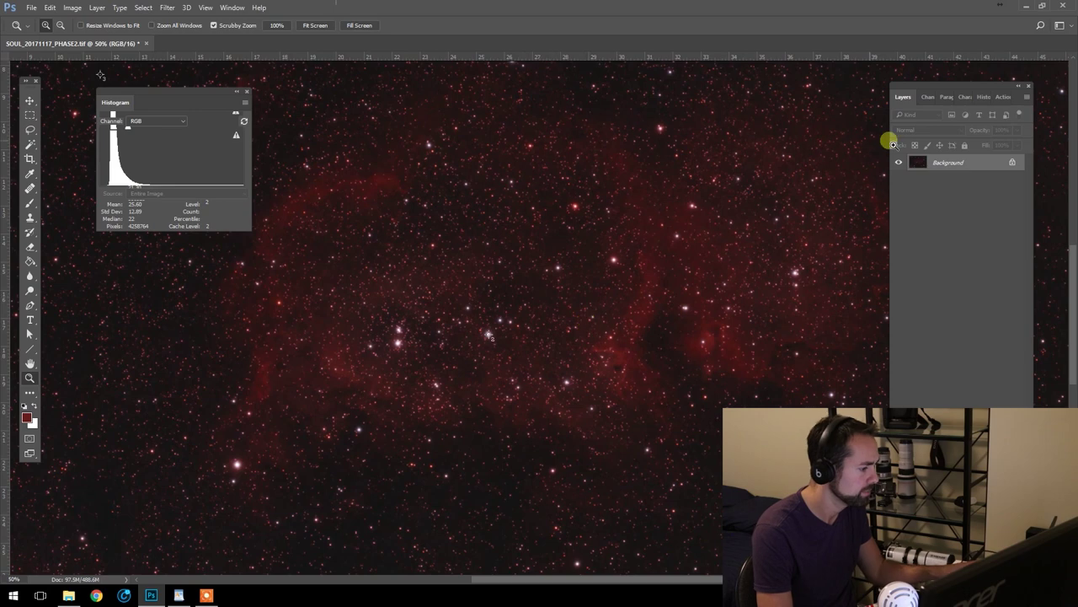
left_click(176, 7)
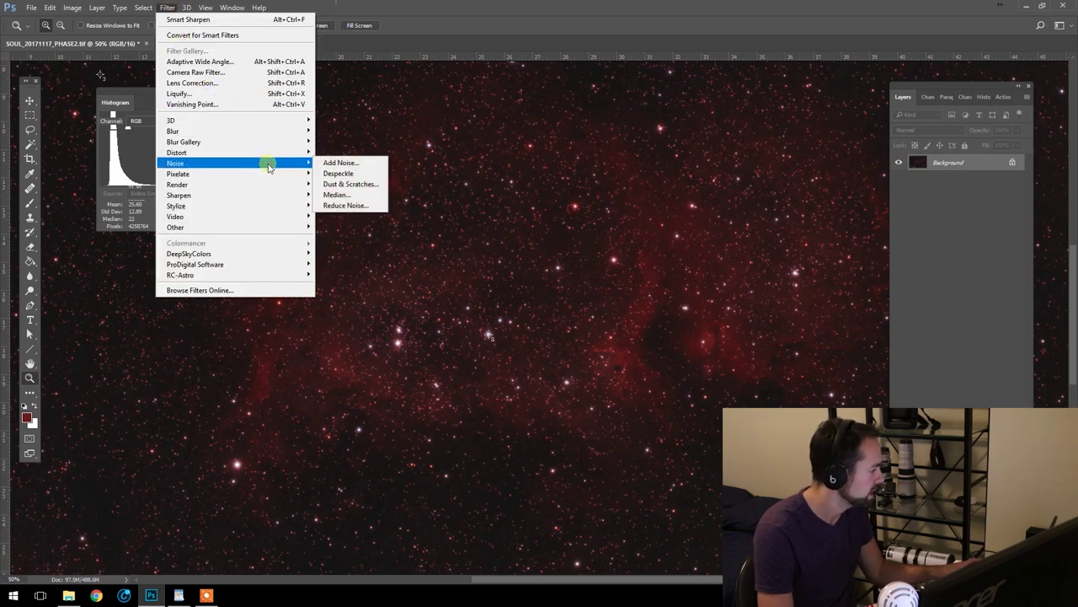
- Add a new Layer 1 above the Background
mouse_move(259, 168)
left_click(998, 222)
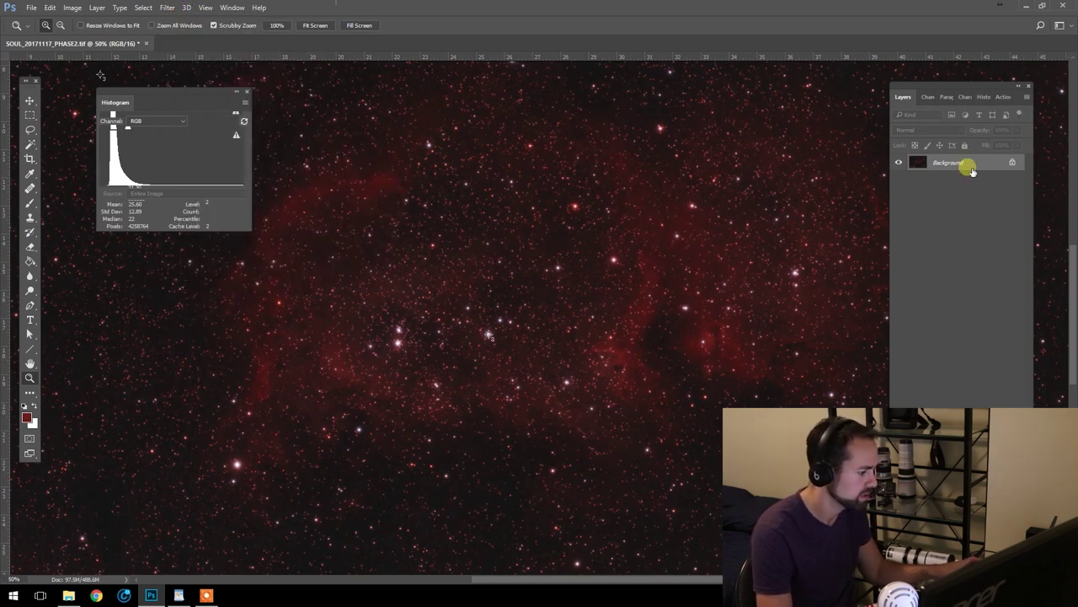
key("ctrl+shift+alt+n")
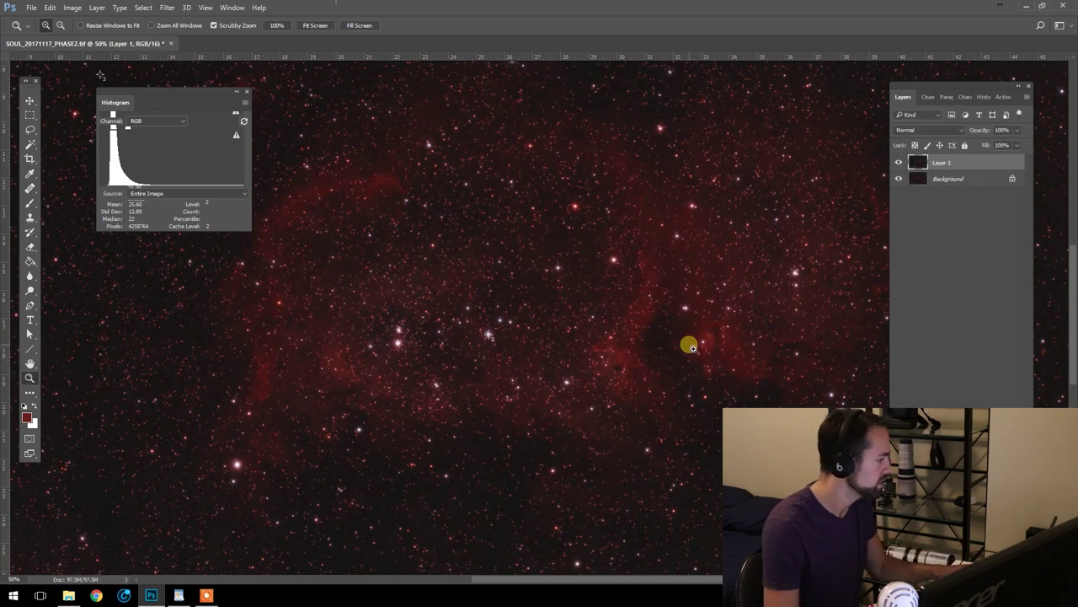
- Apply Reduce Noise: Strength 10, Preserve Details 90%, Color Noise 25%, Sharpen Details 0%
left_click(167, 8)
mouse_move(241, 164)
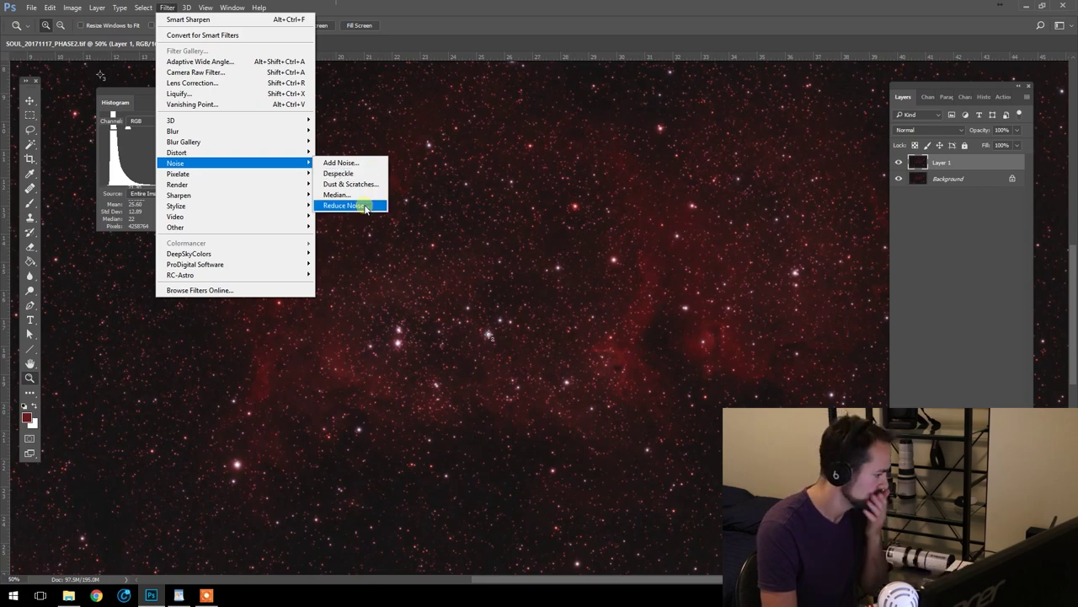
left_click(365, 206)
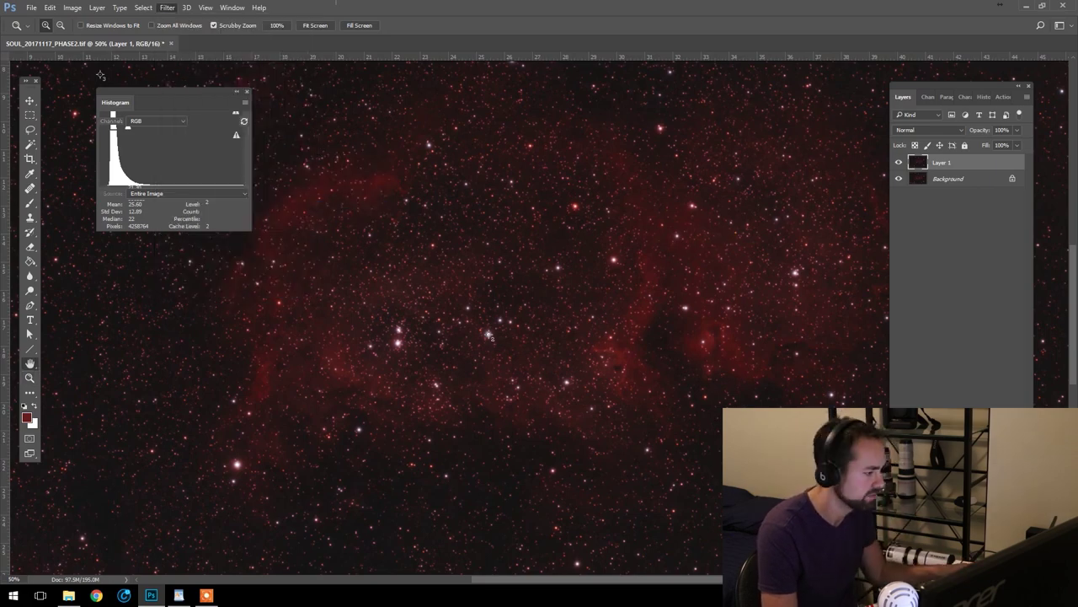
left_click_drag(457, 138, 519, 96)
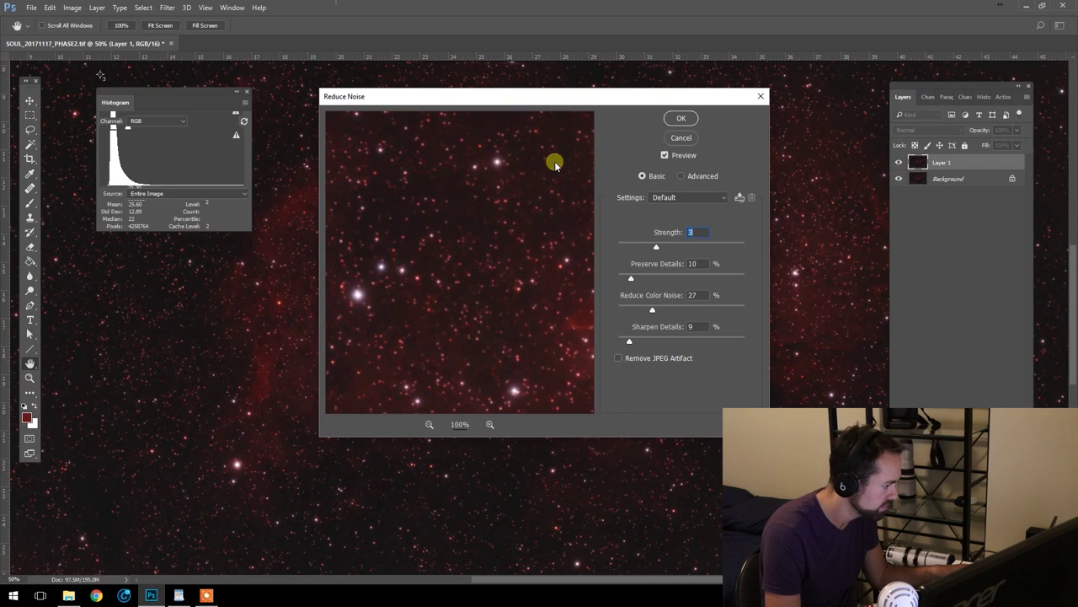
left_click_drag(613, 99, 659, 105)
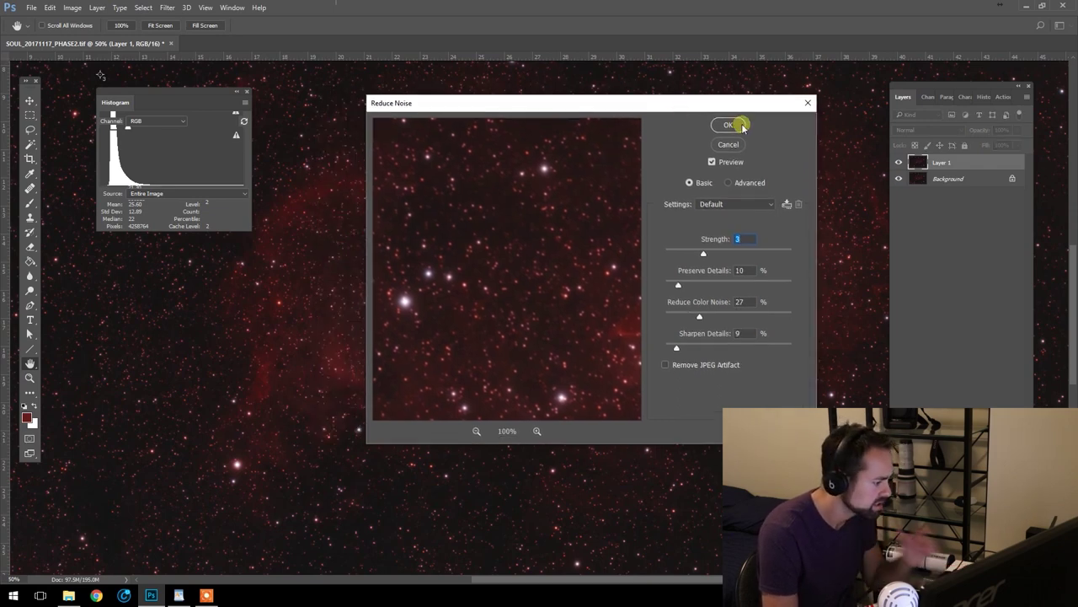
left_click(759, 242)
type("10")
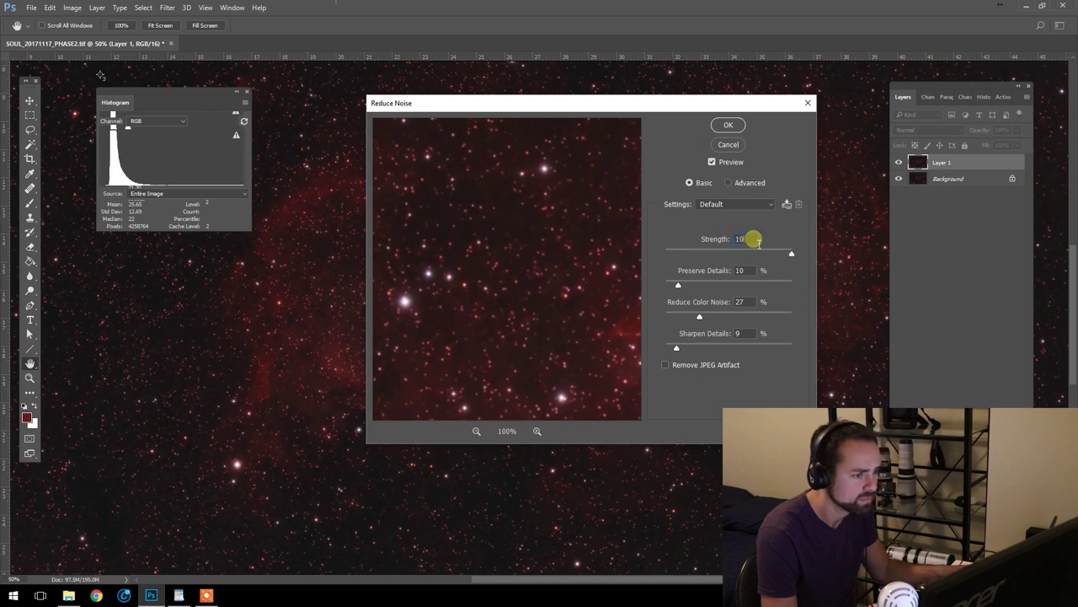
mouse_move(747, 274)
left_mouse_down()
mouse_move(746, 259)
mouse_move(729, 270)
mouse_move(741, 271)
left_mouse_up()
type("9")
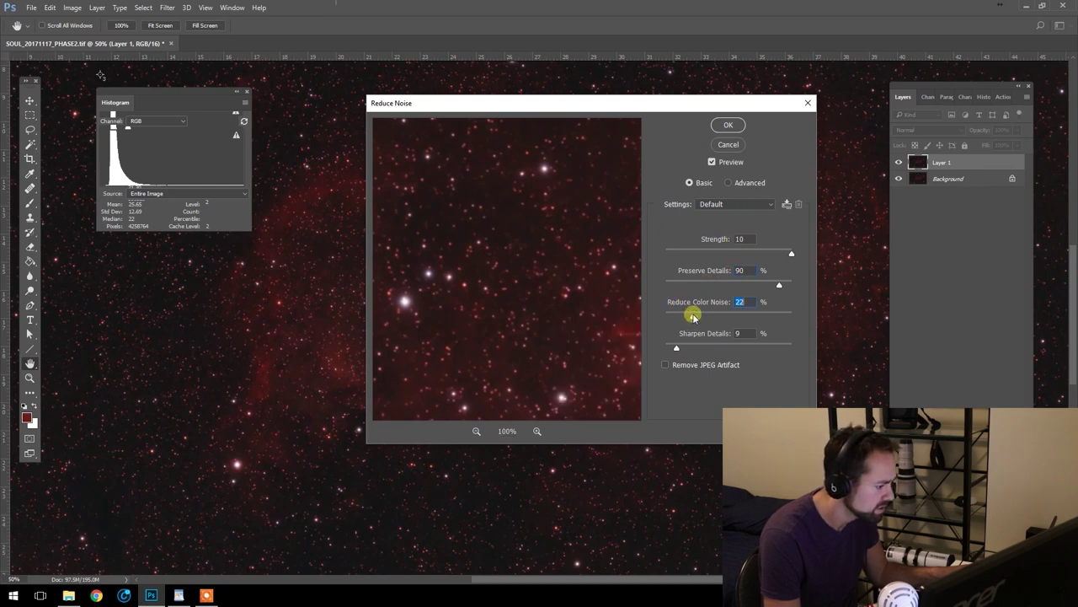
left_click_drag(690, 315, 695, 317)
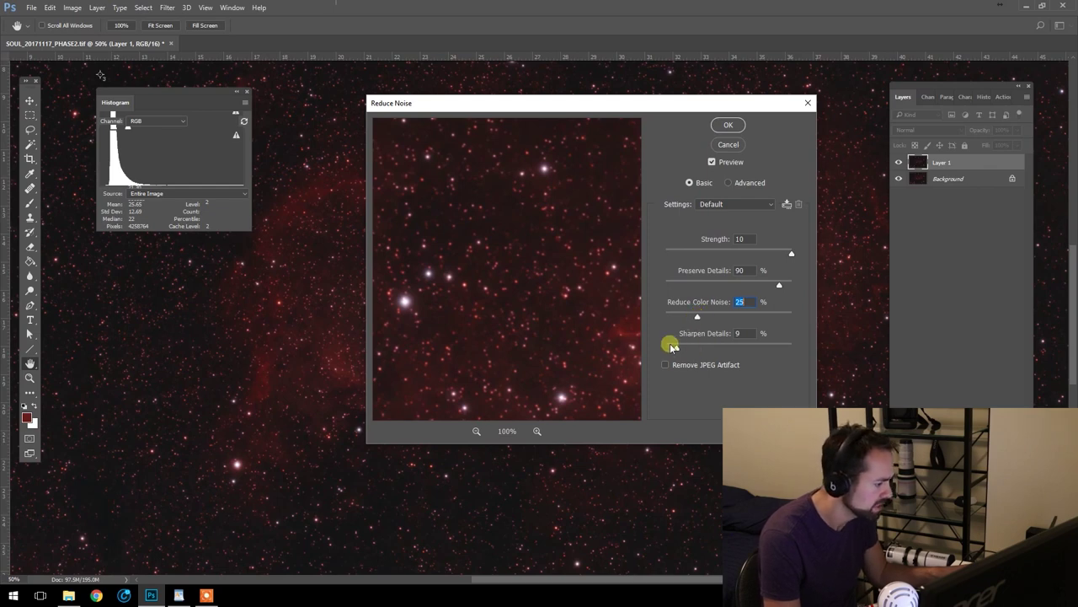
left_click_drag(664, 348, 665, 348)
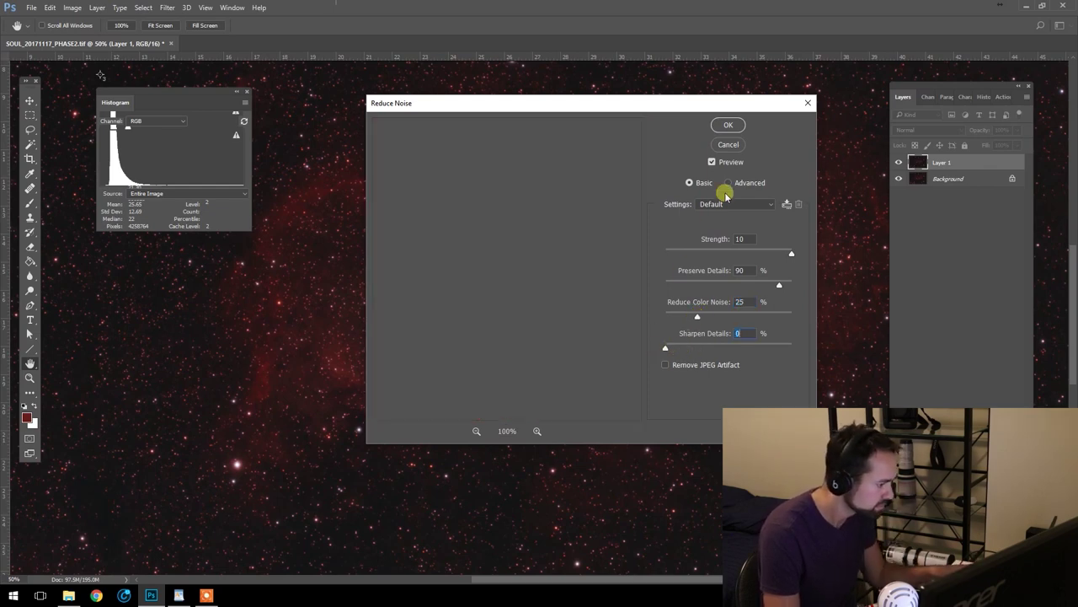
left_click(727, 126)
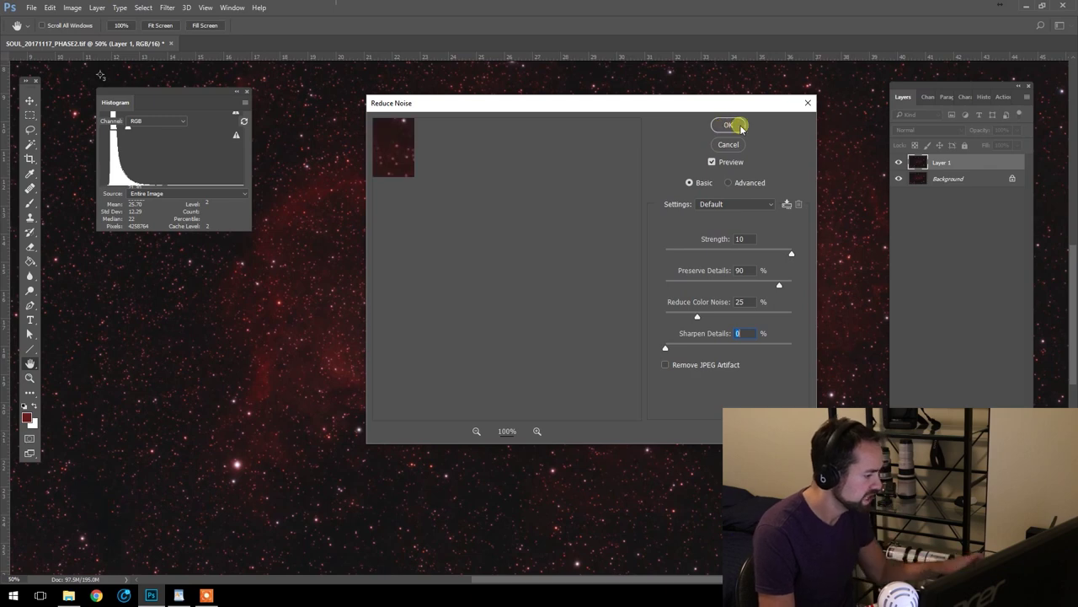
key("z")
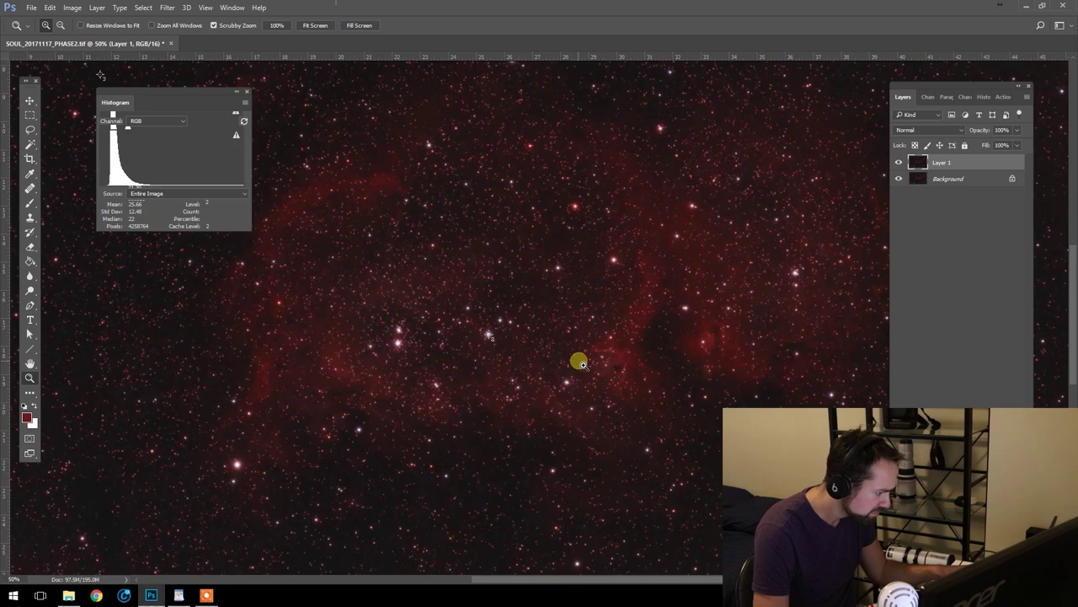
- Zoom to 300% and toggle Layer 1's visibility to compare before and after denoising
left_click_drag(517, 465, 690, 371)
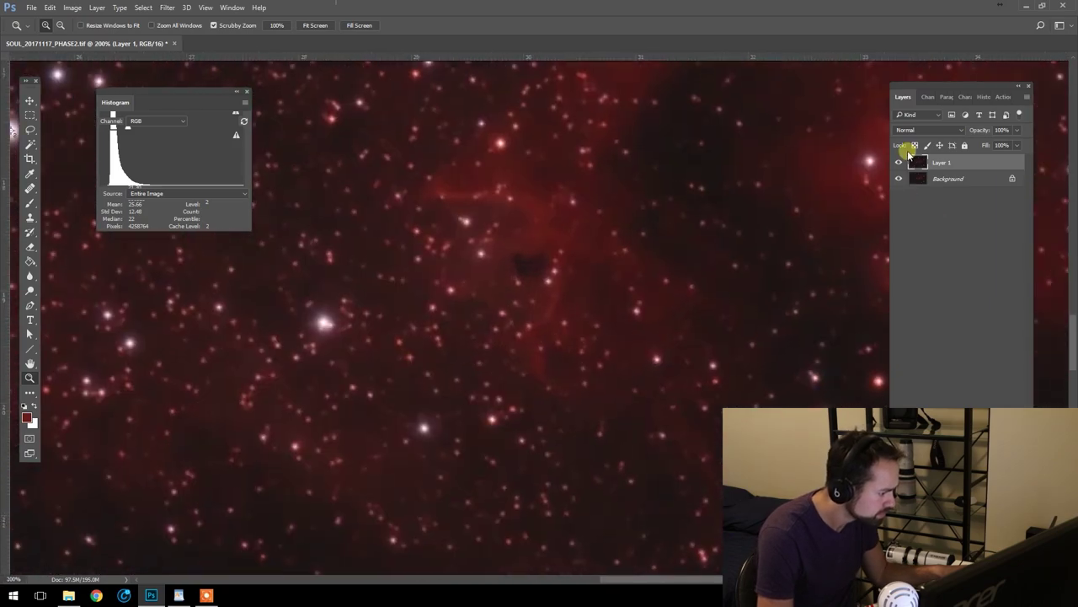
left_click(898, 161)
left_click(898, 162)
left_click(694, 357)
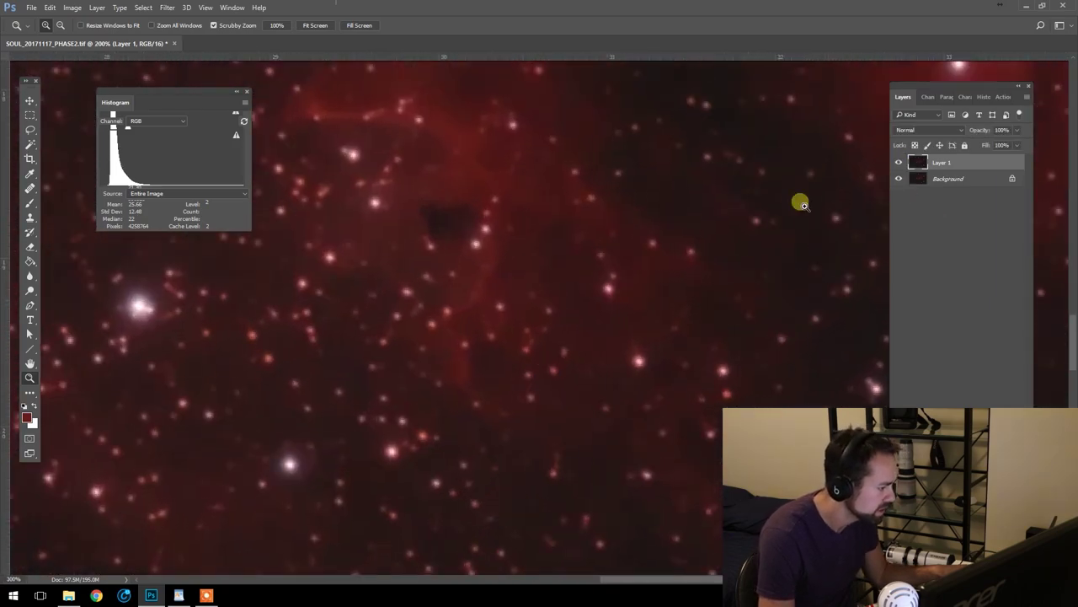
left_click(898, 161)
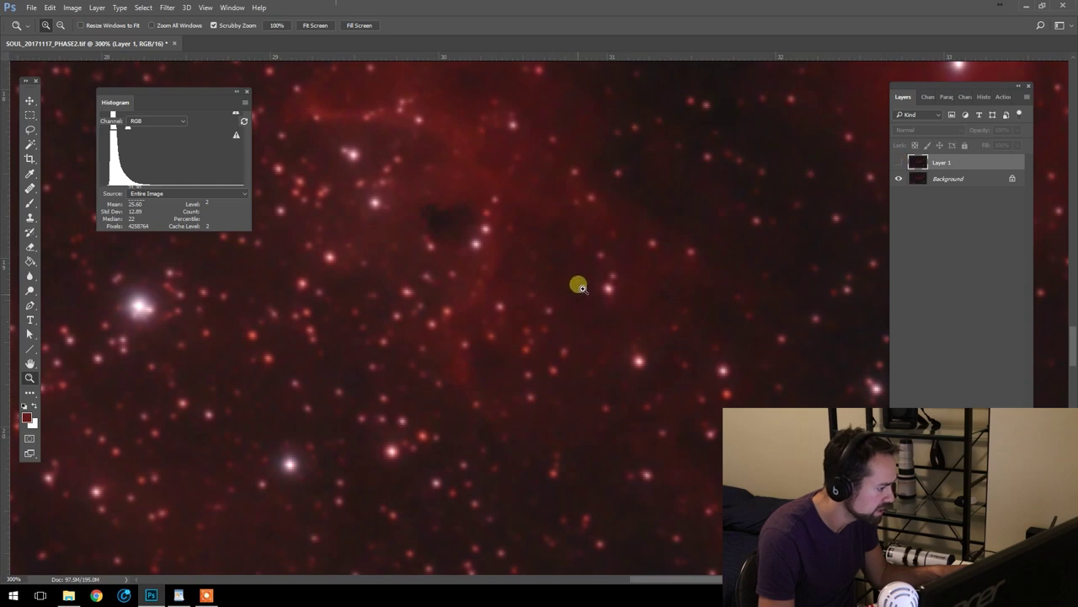
left_click(898, 161)
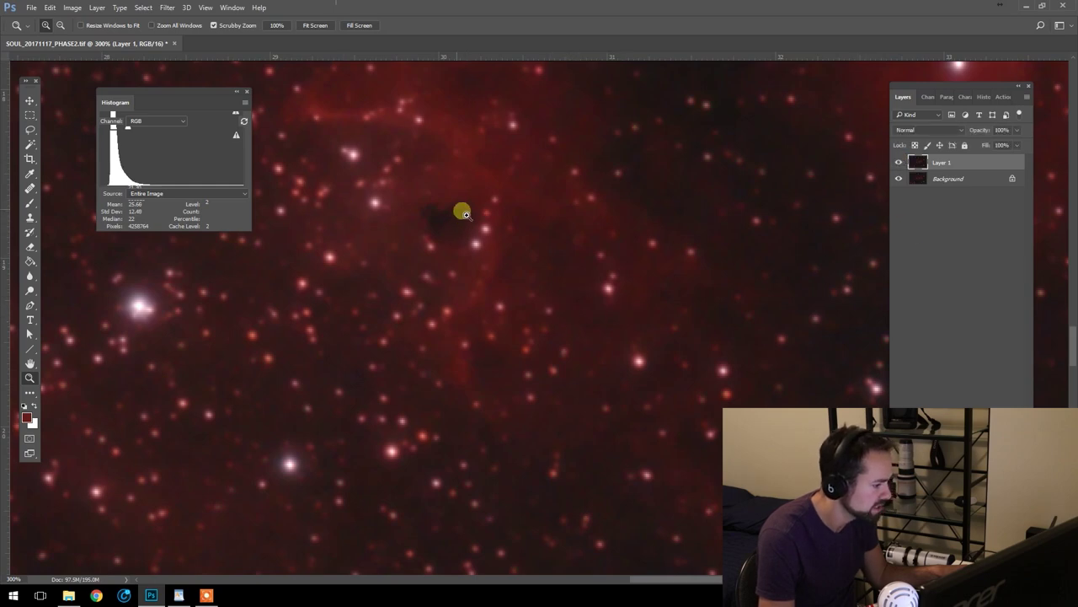
left_click(898, 162)
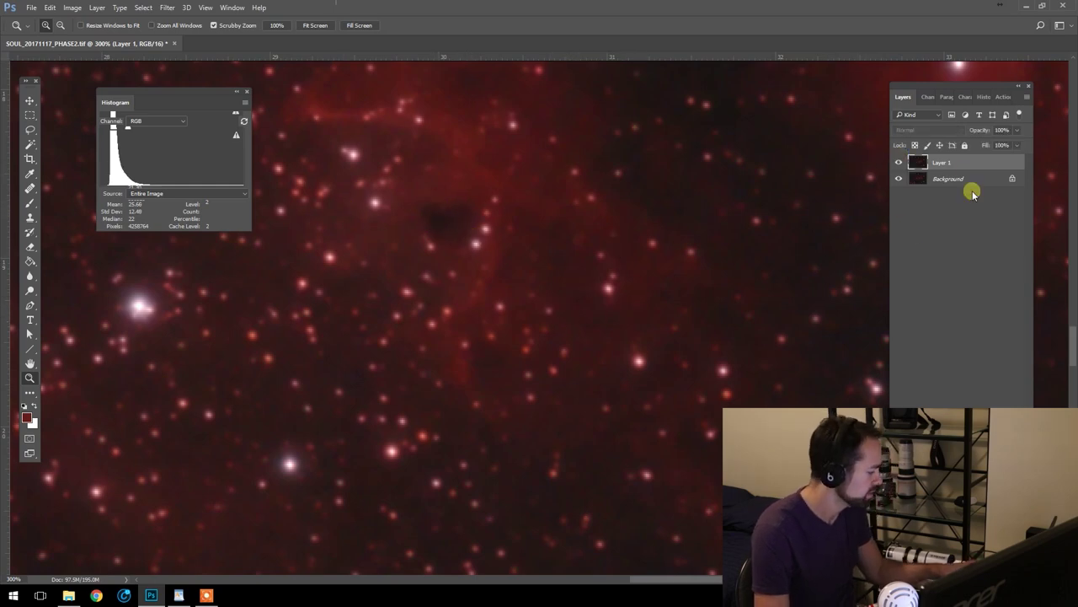
- Duplicate the Background into Layer 2 and move it above Layer 1
left_click(946, 180)
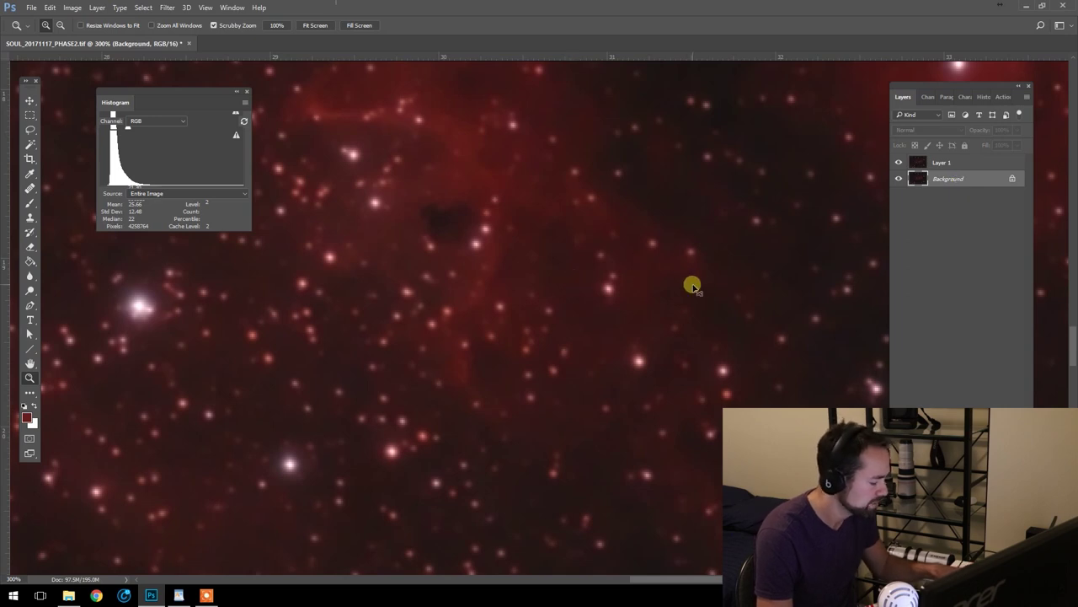
key("ctrl+j")
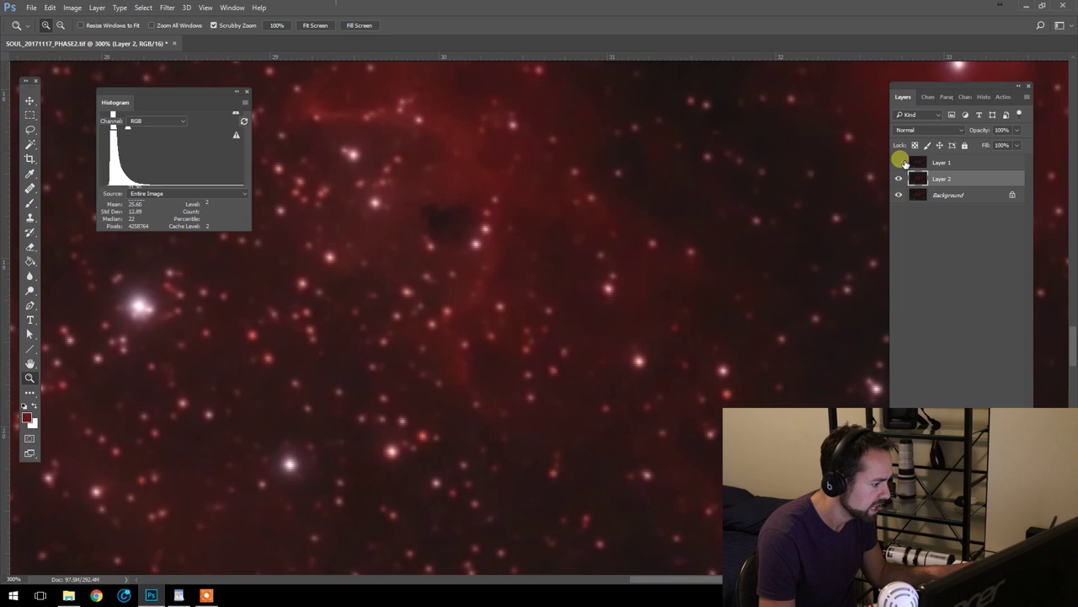
left_click(901, 162)
mouse_move(950, 176)
left_mouse_down()
mouse_move(955, 152)
mouse_move(943, 169)
left_mouse_up()
left_click(940, 178)
left_click(899, 162)
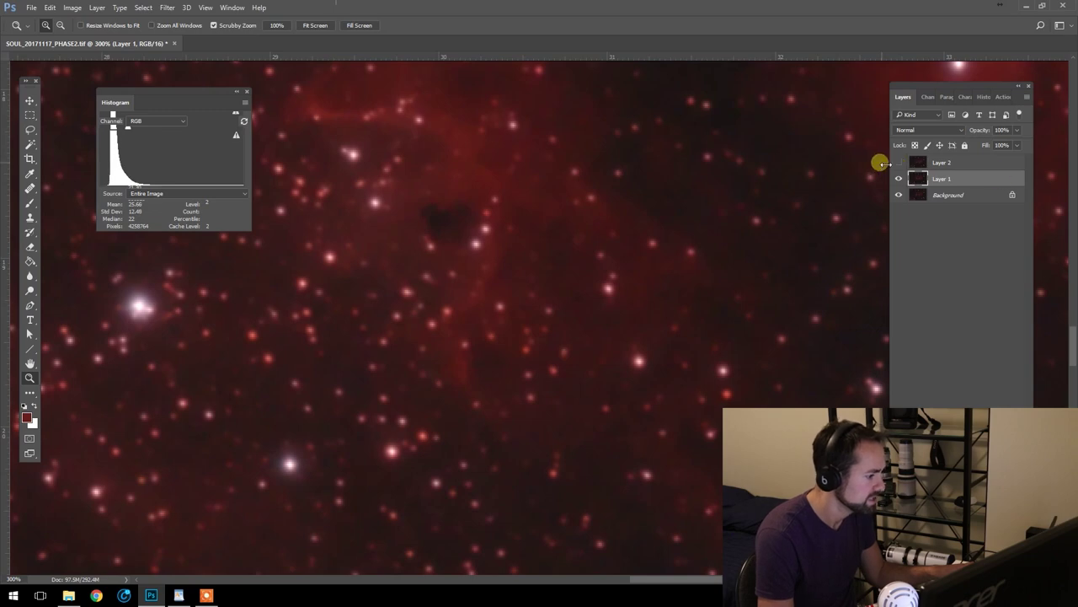
left_click(899, 162)
left_click_drag(125, 250, 224, 300)
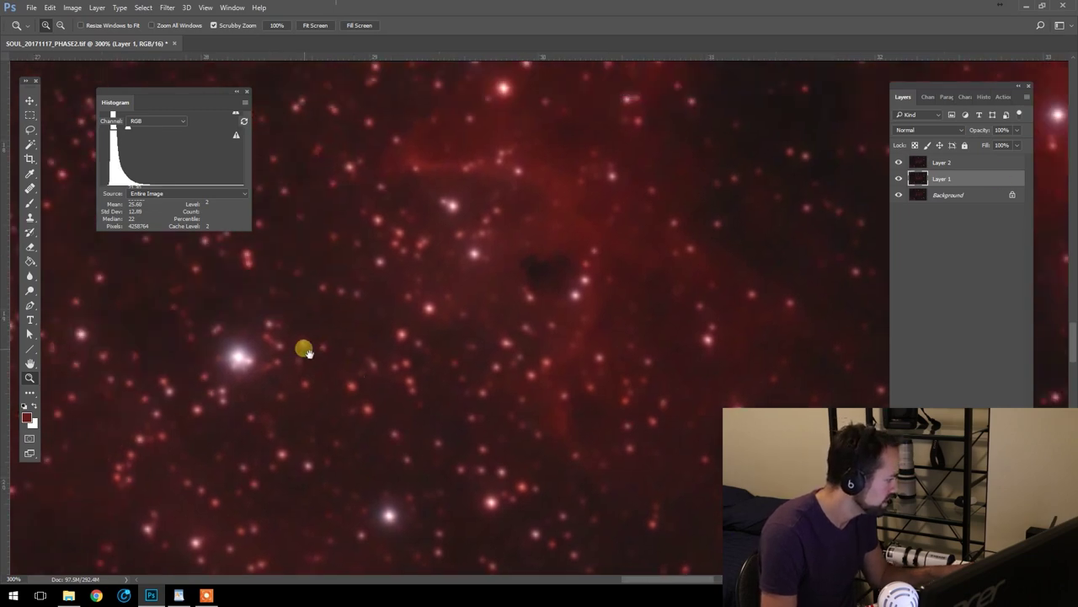
left_click(30, 246)
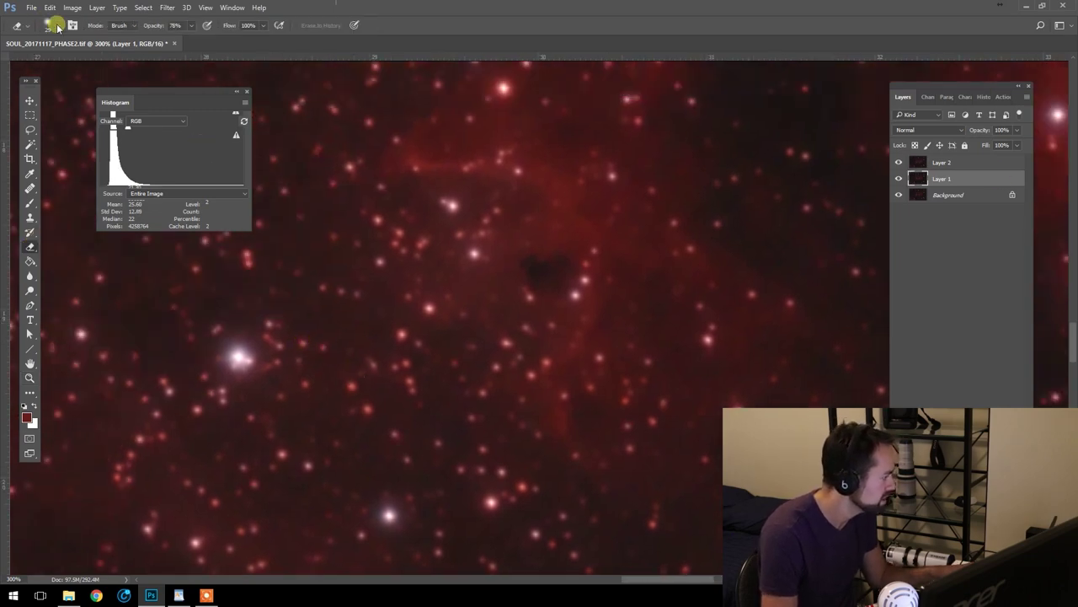
left_click(57, 28)
left_click(941, 164)
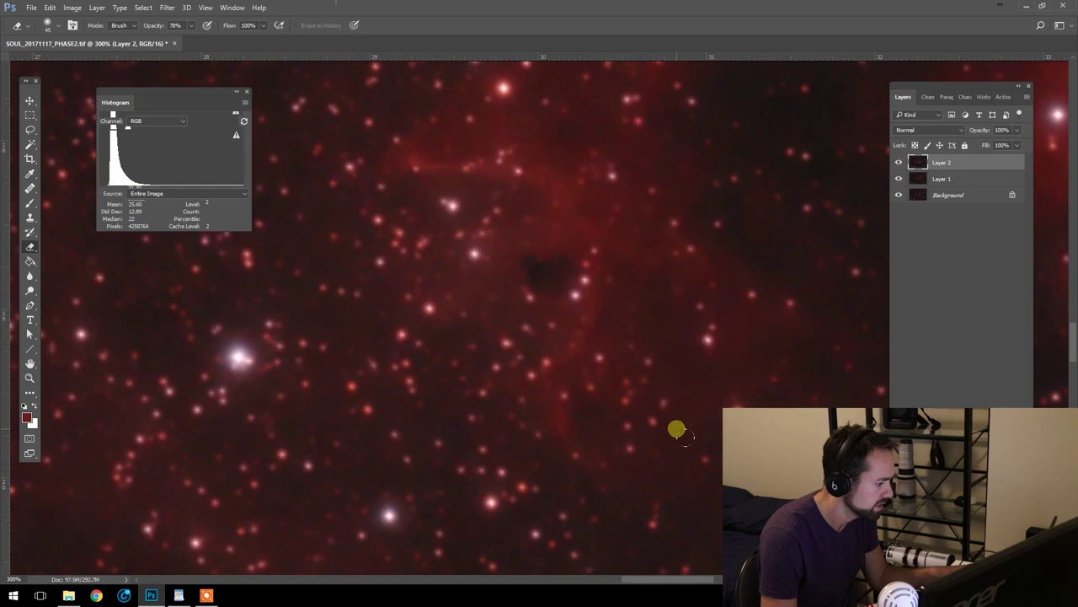
scroll(607, 262, "up", 3)
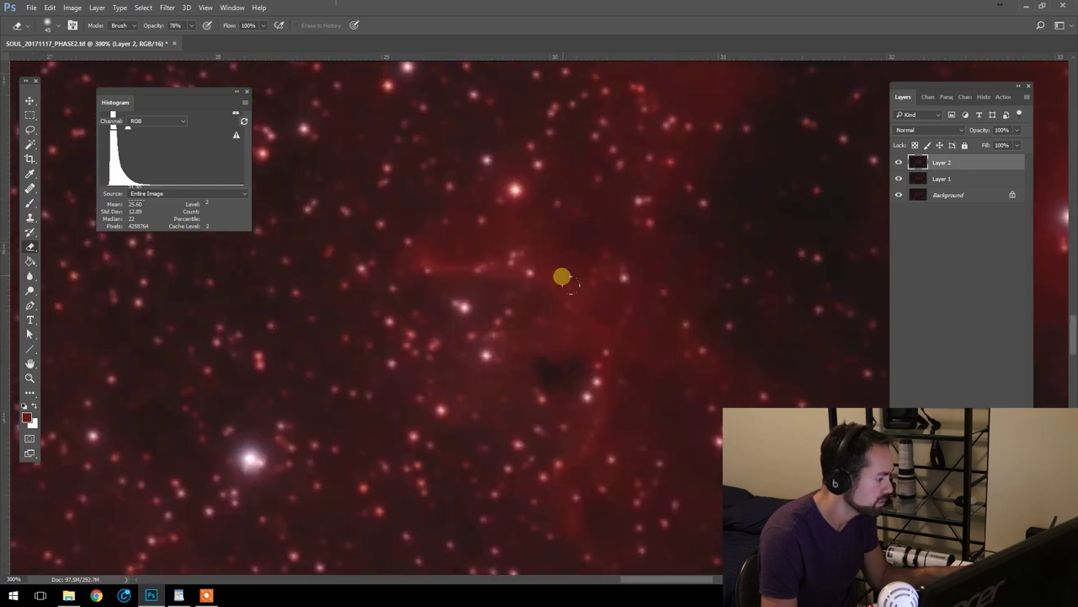
scroll(657, 270, "down", 3)
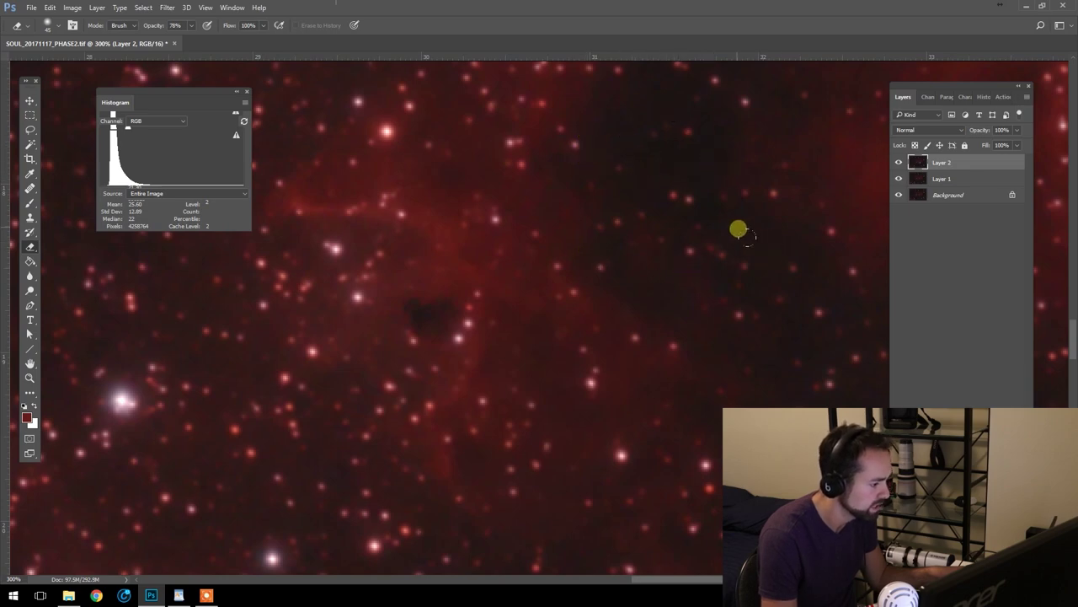
left_click_drag(575, 381, 730, 374)
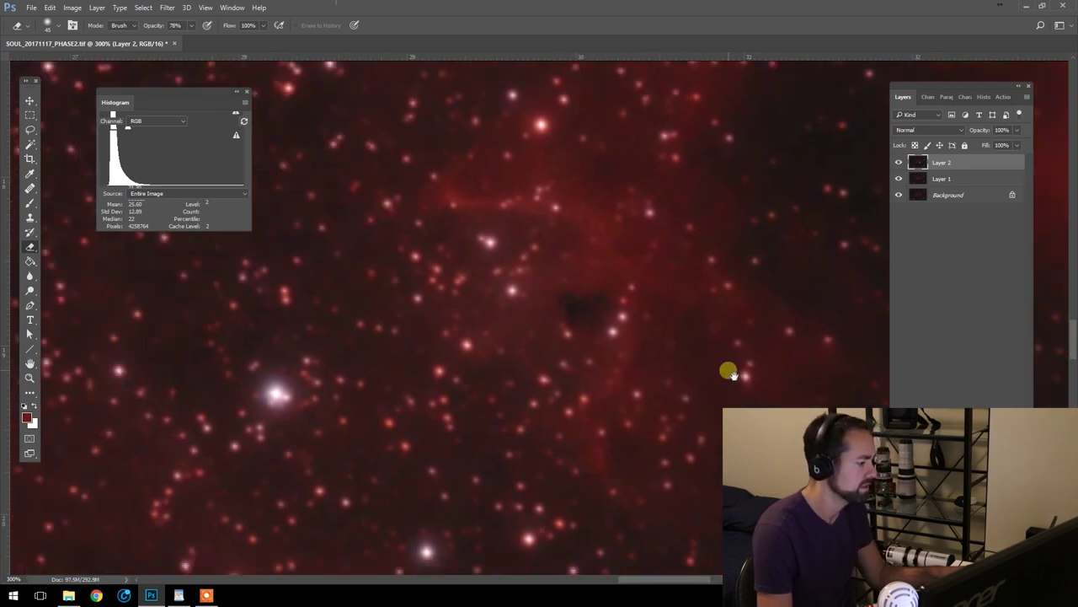
left_click(30, 378)
left_click(539, 373, "alt")
left_click(618, 401, "alt")
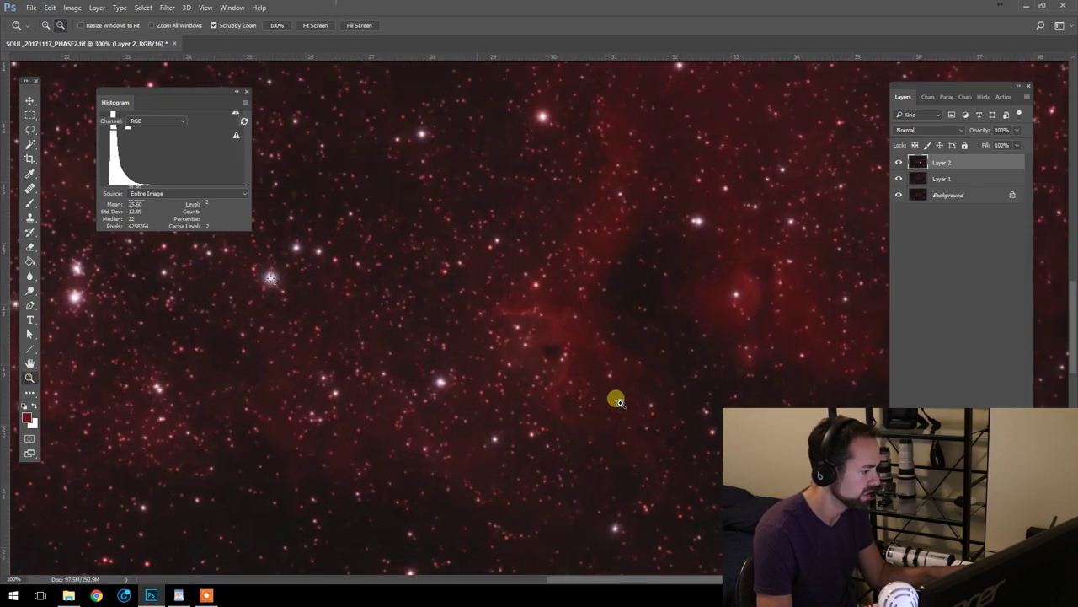
left_click(619, 401, "alt")
left_click(399, 267, "alt")
left_click(679, 330, "alt")
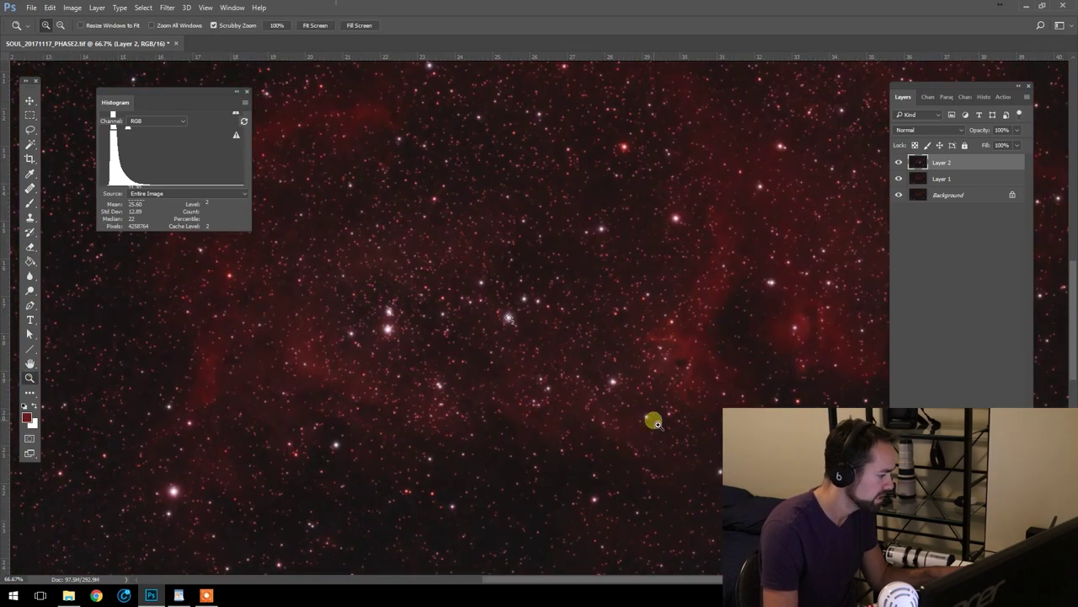
scroll(463, 341, "left", 3)
scroll(547, 333, "left", 3)
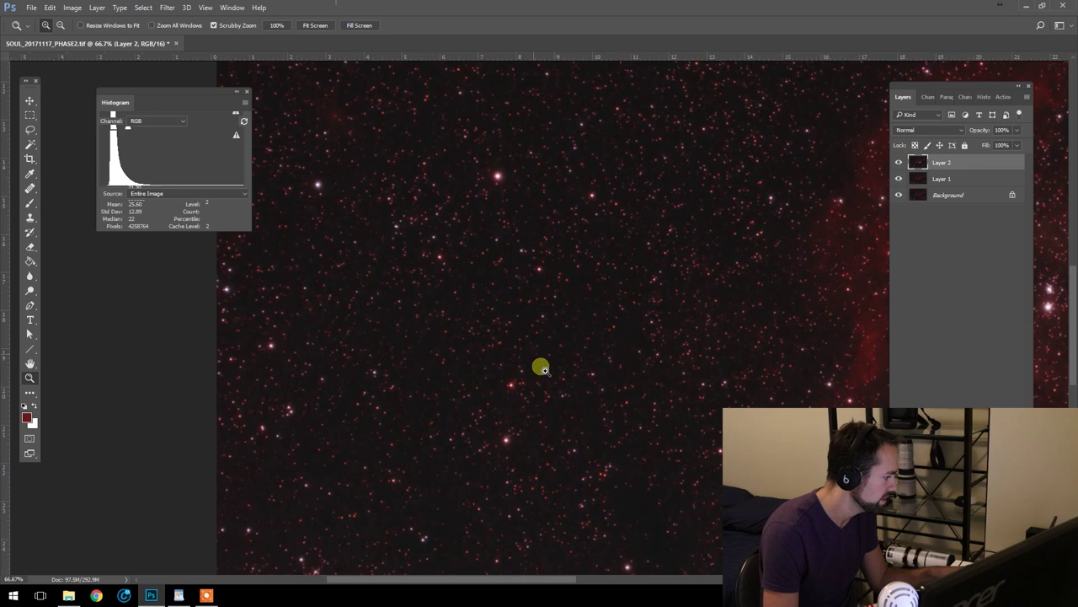
left_click_drag(543, 369, 609, 368)
left_click(30, 246)
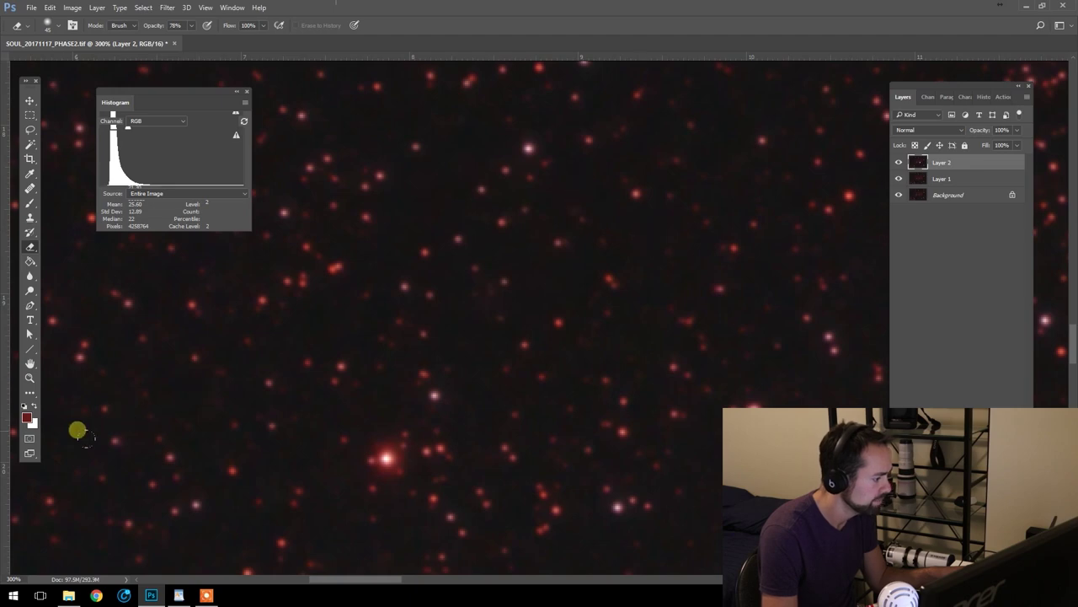
left_click(30, 378)
left_click(715, 392, "alt")
left_click(546, 362, "alt")
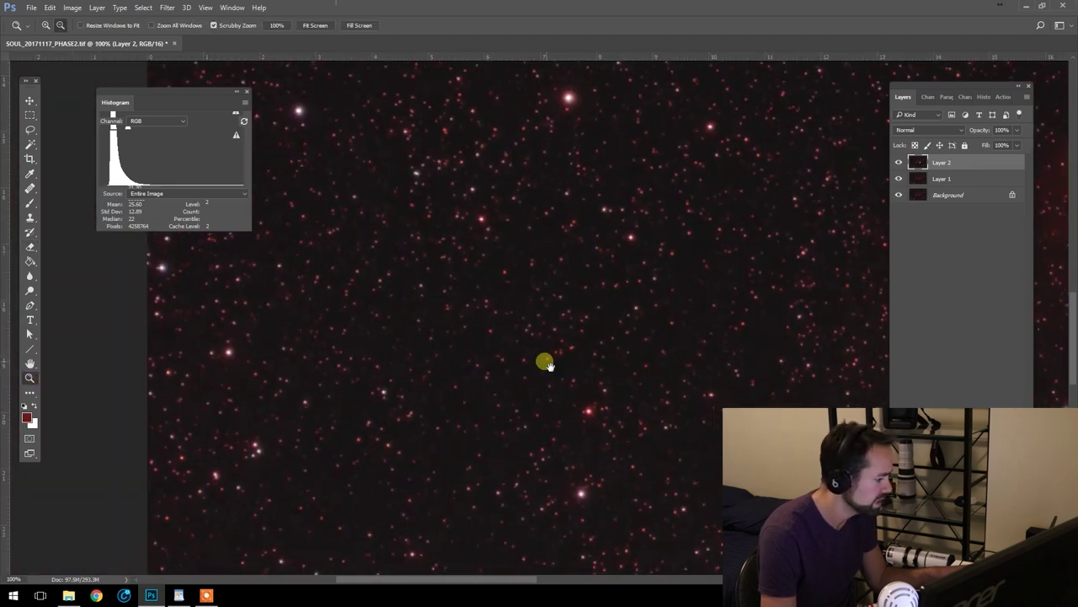
left_click(546, 363, "alt")
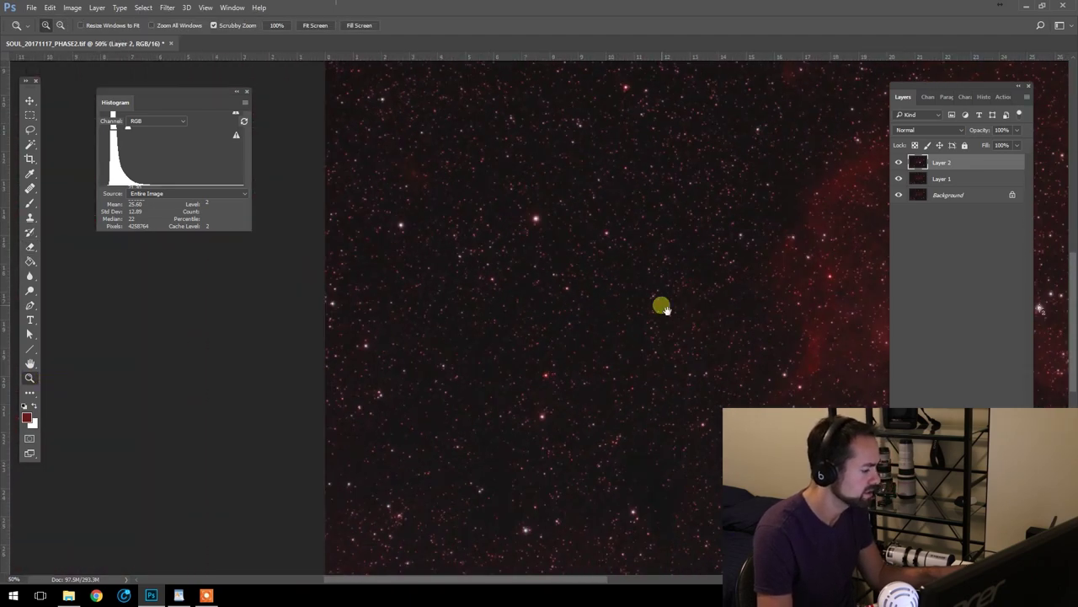
left_click(662, 307, "alt")
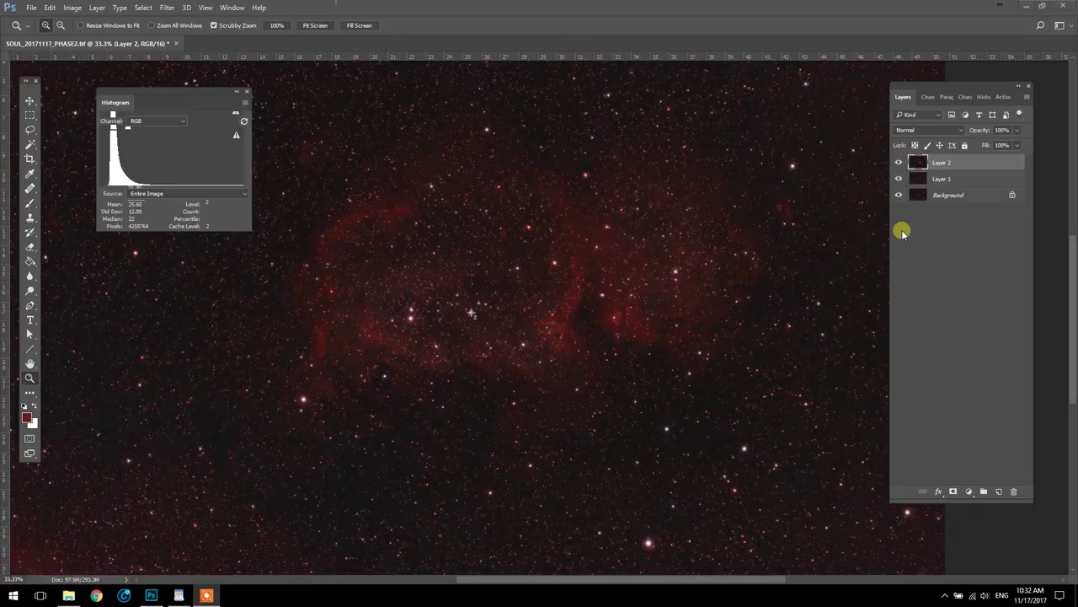
- Flatten all three layers with Layer > Flatten Image and duplicate the result as Layer 1
left_click(958, 178)
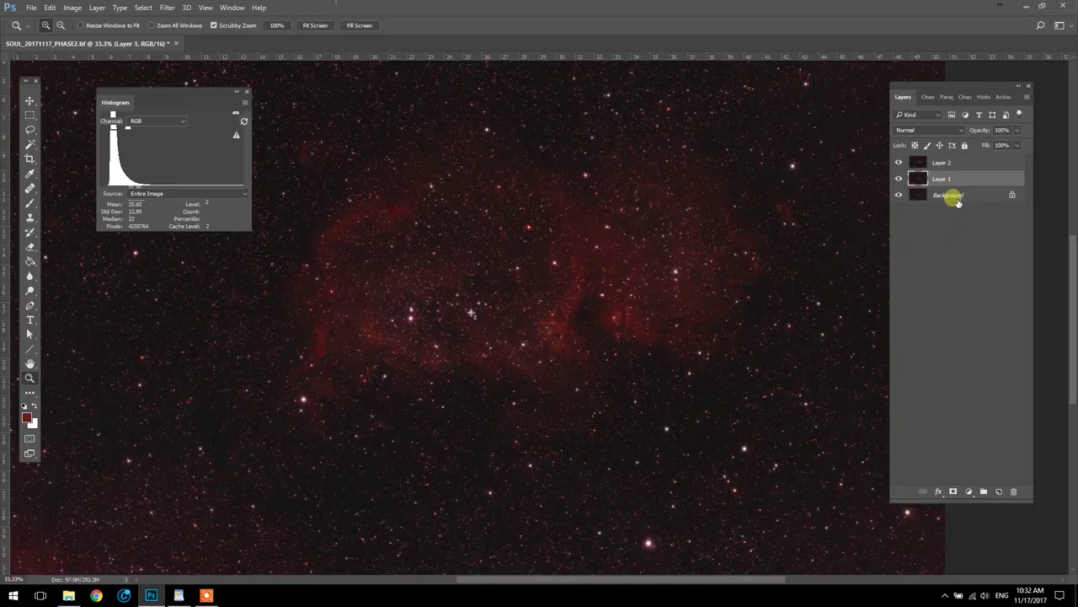
left_click(953, 196)
left_click(958, 163, "shift")
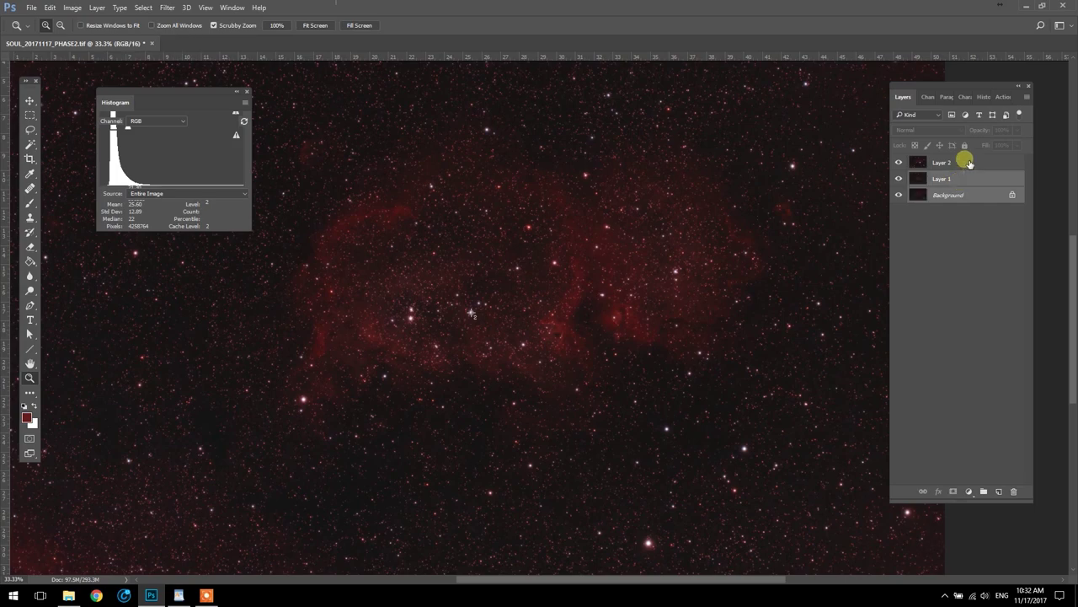
left_click(91, 8)
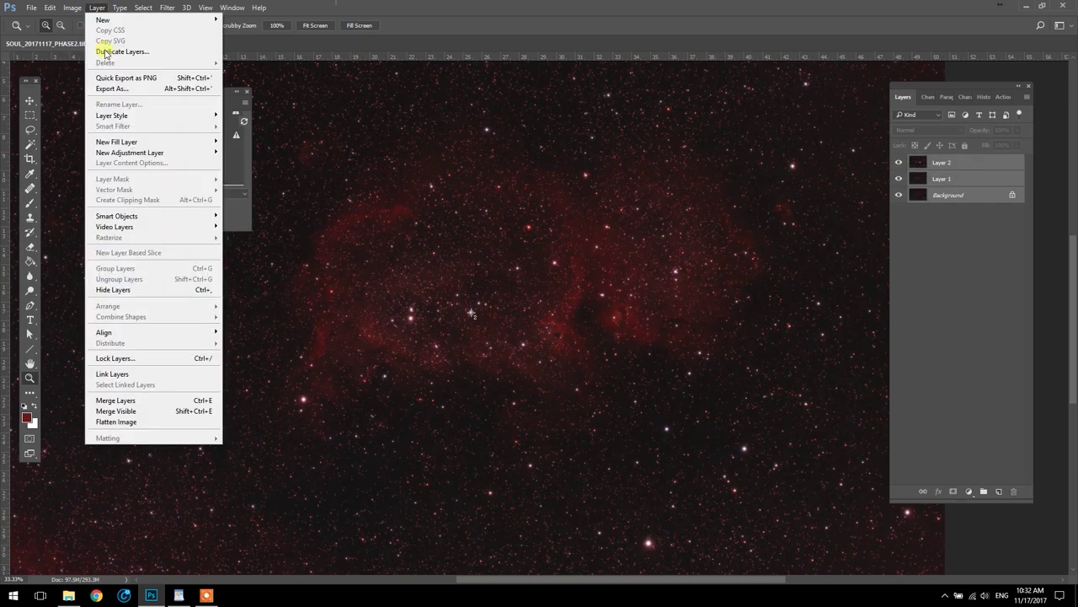
left_click(127, 423)
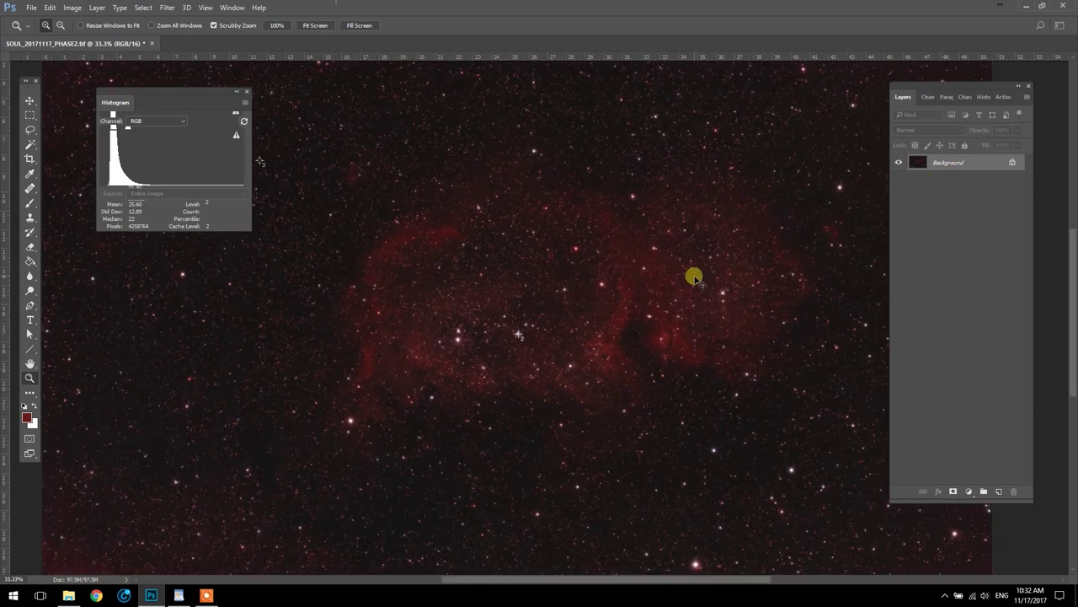
key("ctrl+j")
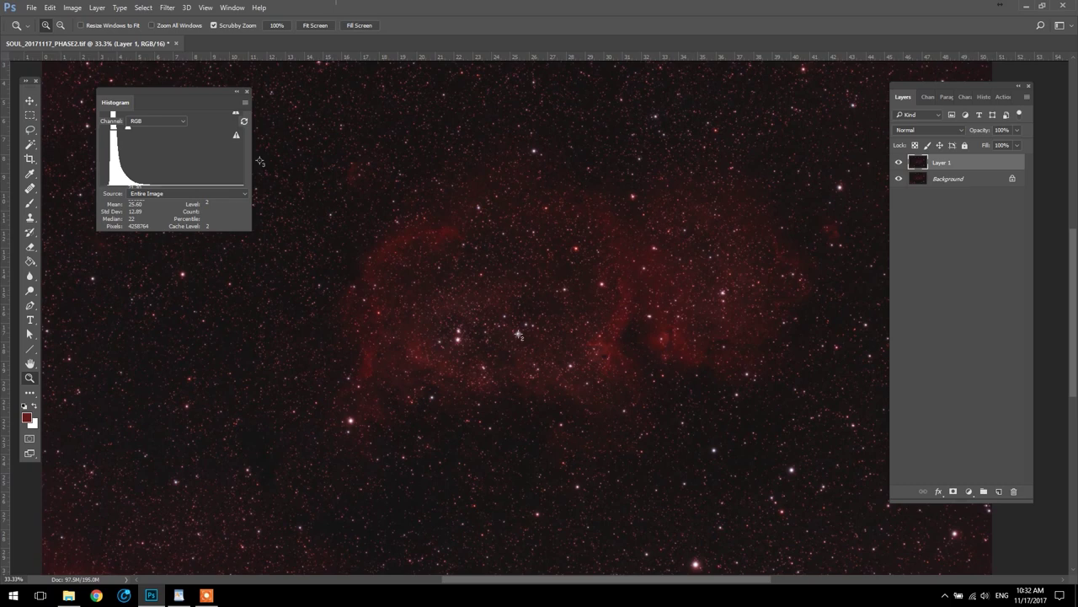
- Convert the image to Lab Color mode without flattening the layers
left_click(72, 7)
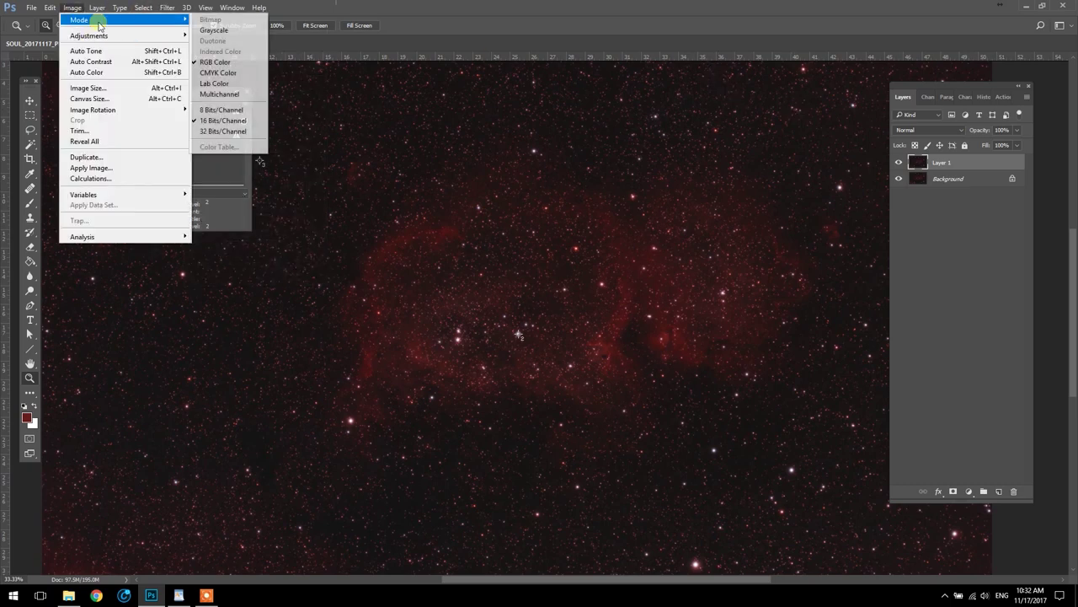
mouse_move(100, 23)
left_click(214, 83)
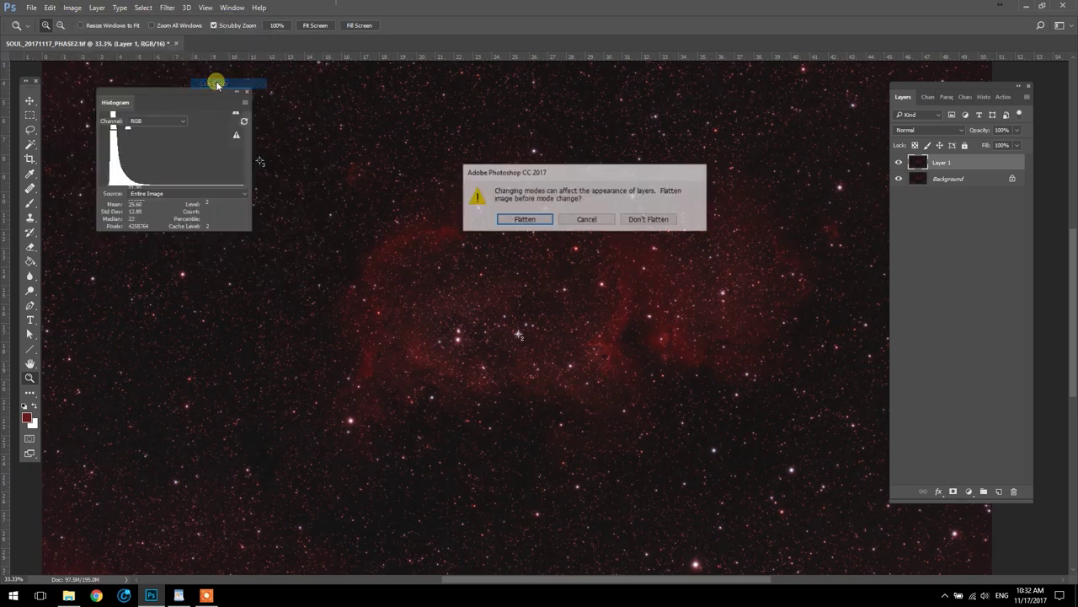
left_click(649, 220)
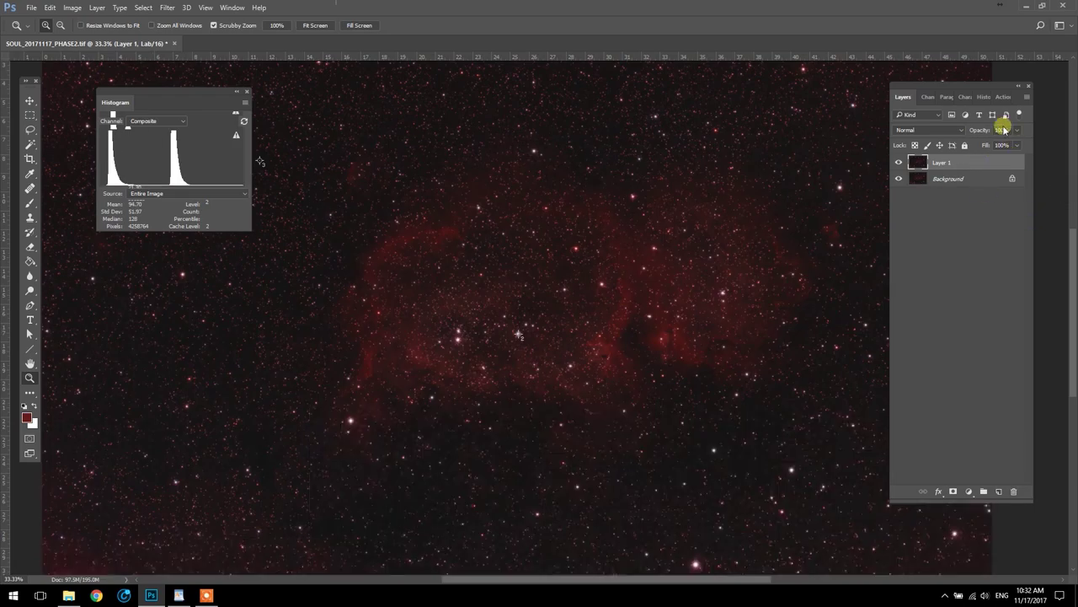
- Copy the Lightness channel and paste it into a new grayscale document, Untitled-1
left_click(929, 98)
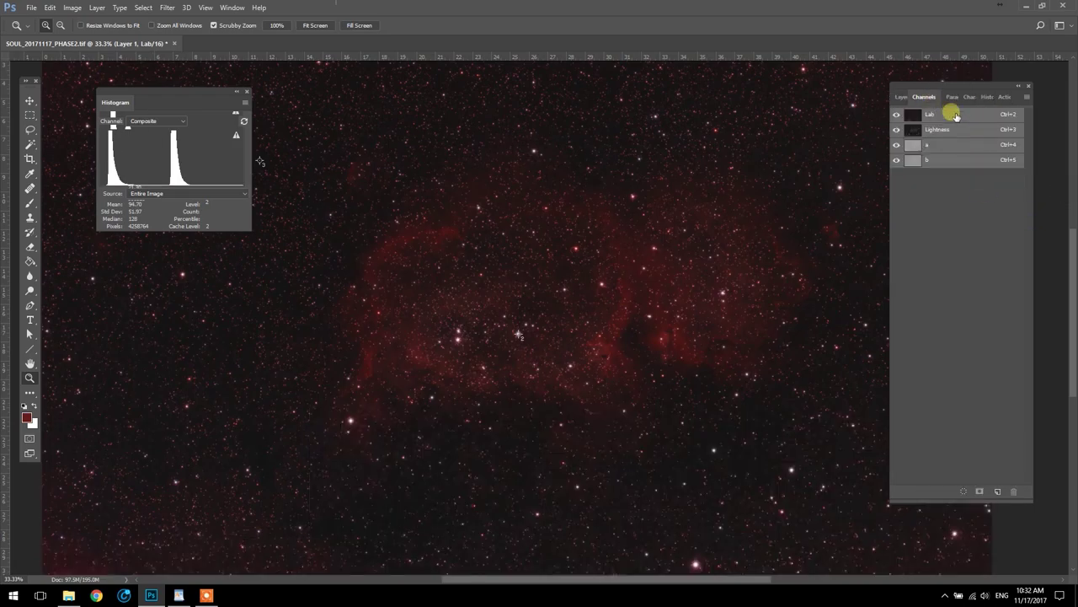
left_click(956, 131)
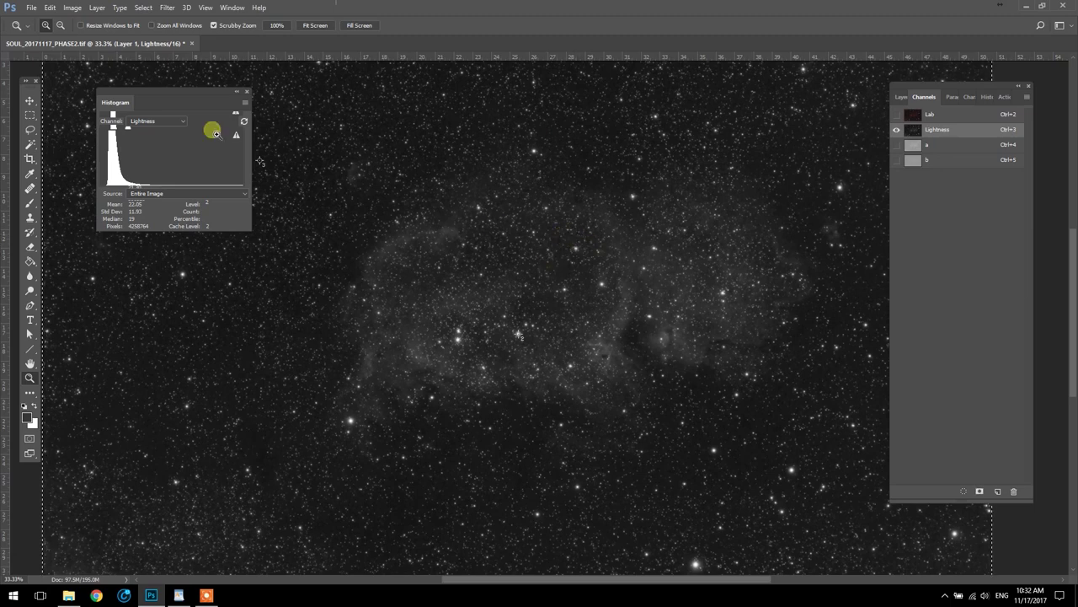
left_click(33, 8)
key("Escape")
key("ctrl+n")
key("Return")
key("ctrl+v")
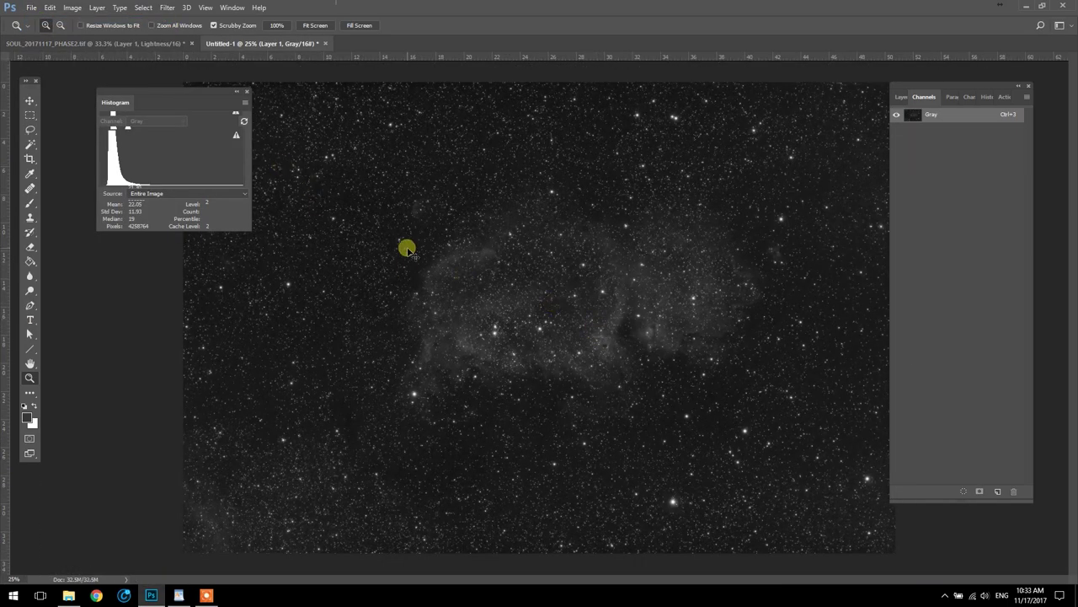
key("ctrl+a")
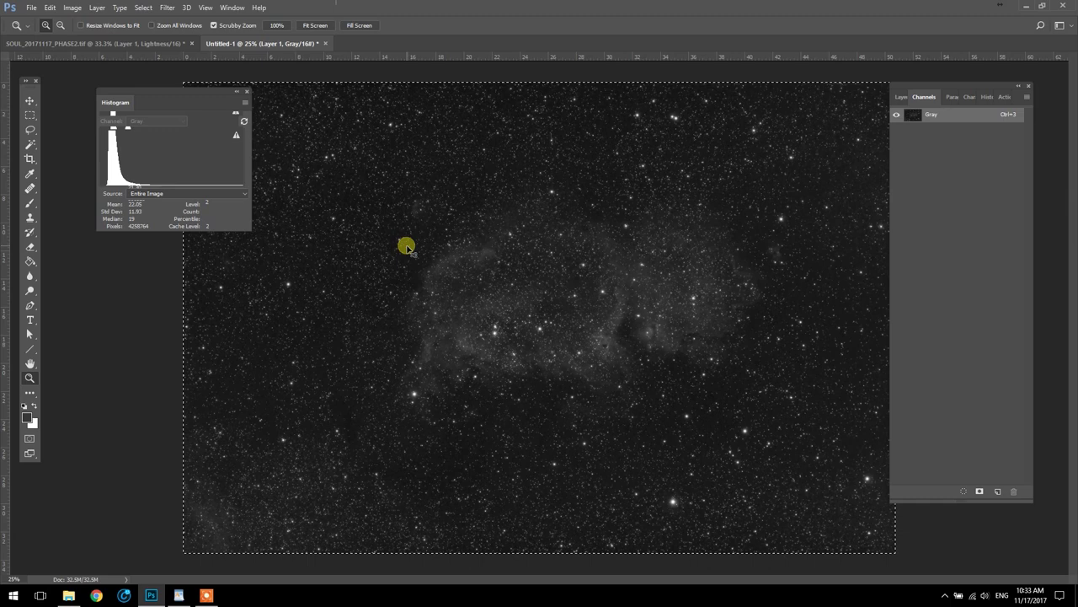
- Back in the Soul Nebula document, hide Layer 1 and select the Background layer
left_click(134, 44)
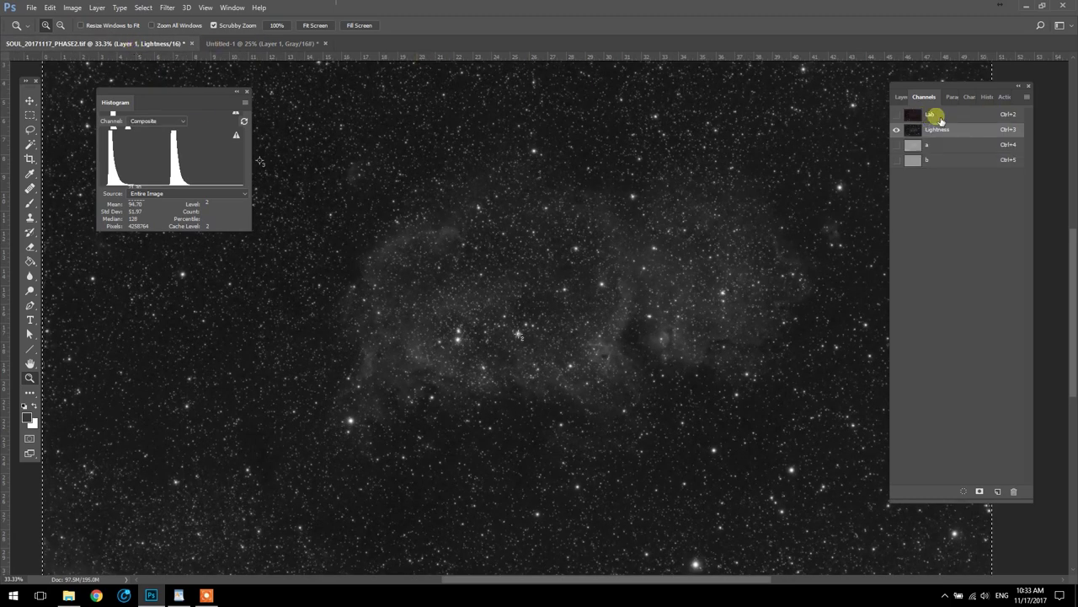
left_click(899, 96)
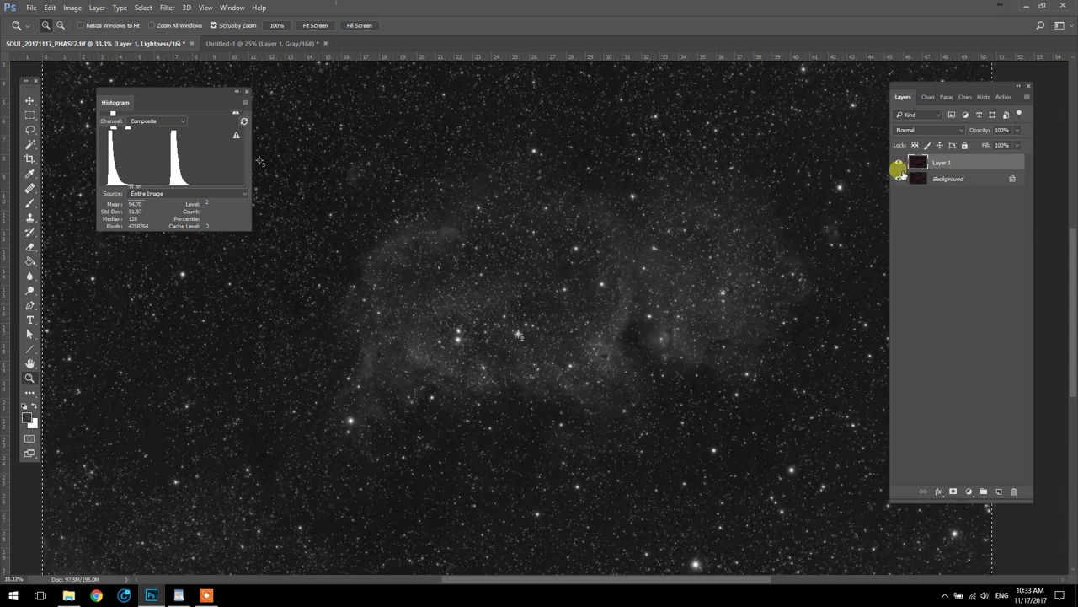
left_click(951, 177)
left_click(900, 163)
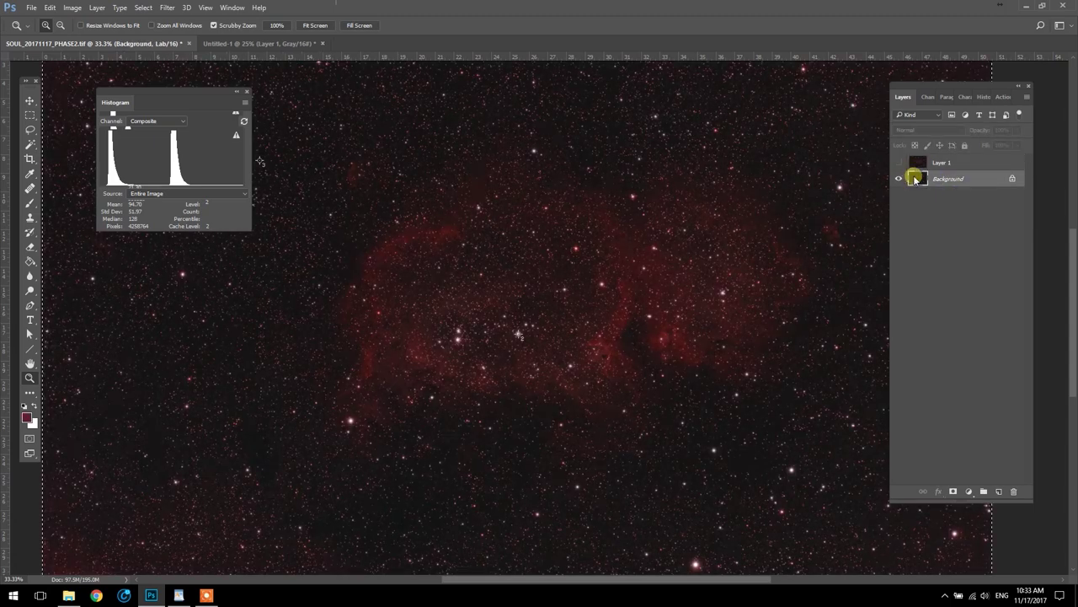
- Convert the Soul Nebula image to RGB Color, flattening the layers
left_click(926, 97)
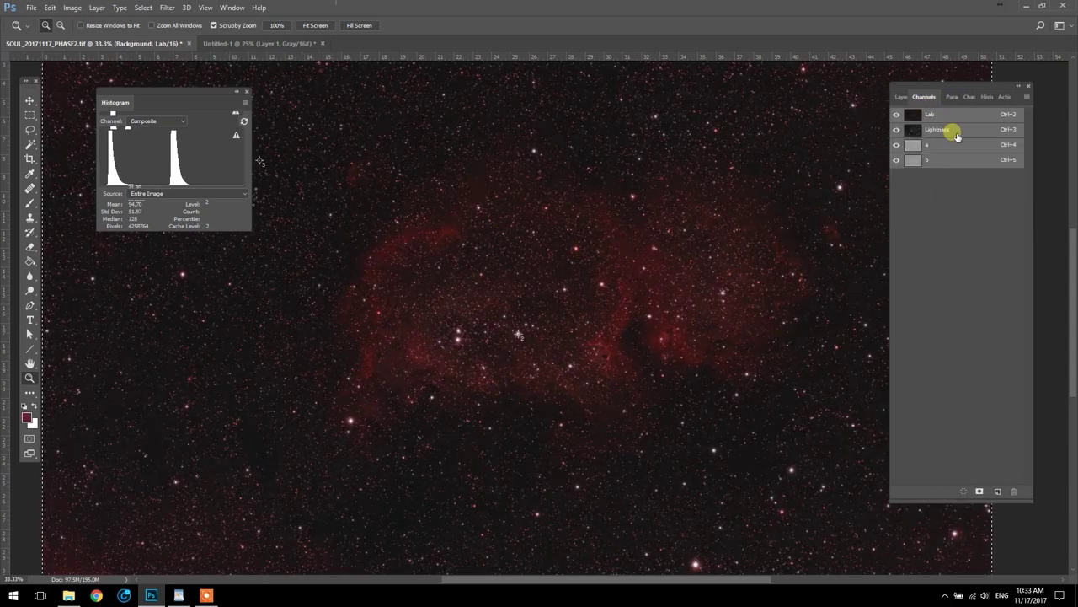
left_click(902, 97)
left_click(923, 97)
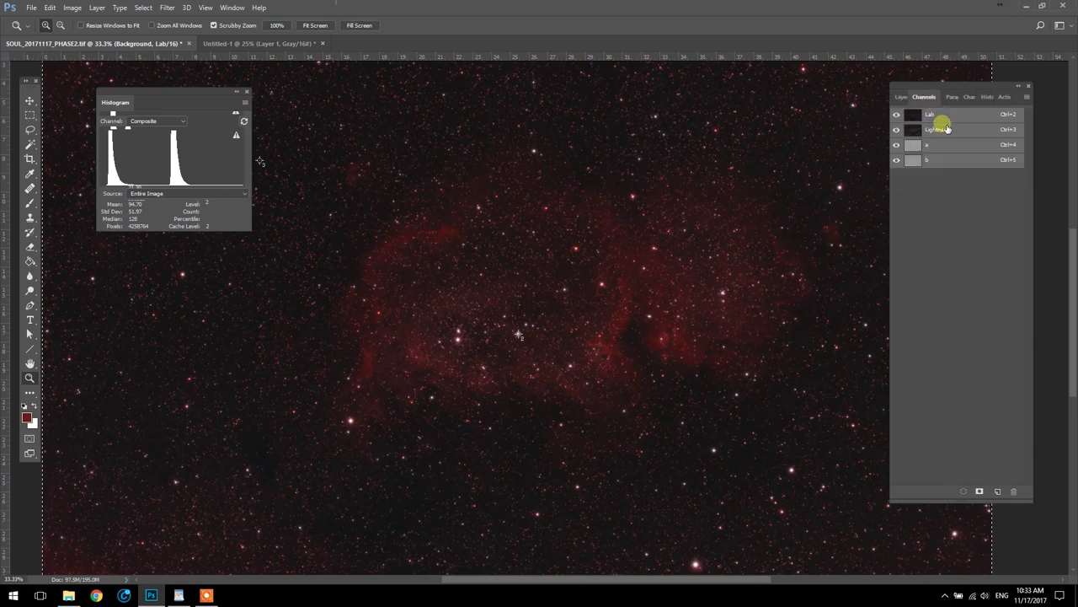
left_click(895, 98)
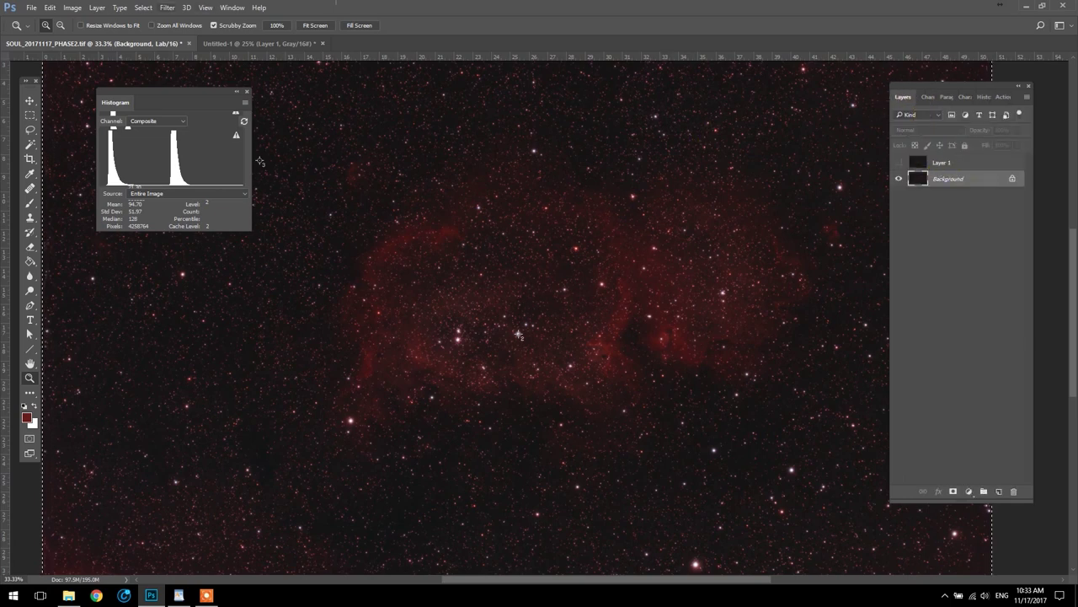
left_click(73, 8)
mouse_move(124, 19)
left_click(249, 31)
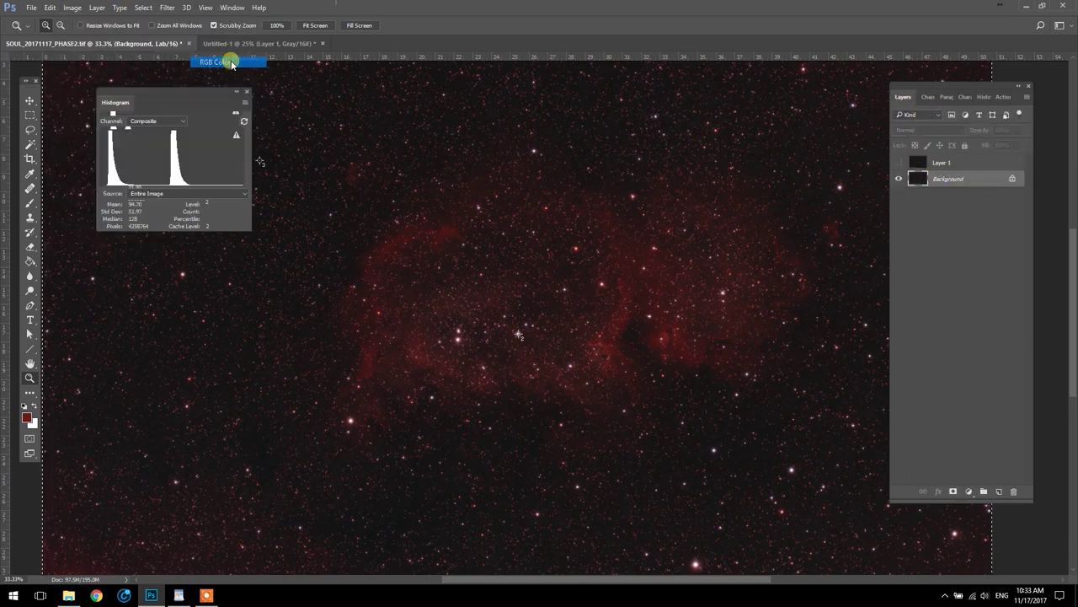
left_click(543, 219)
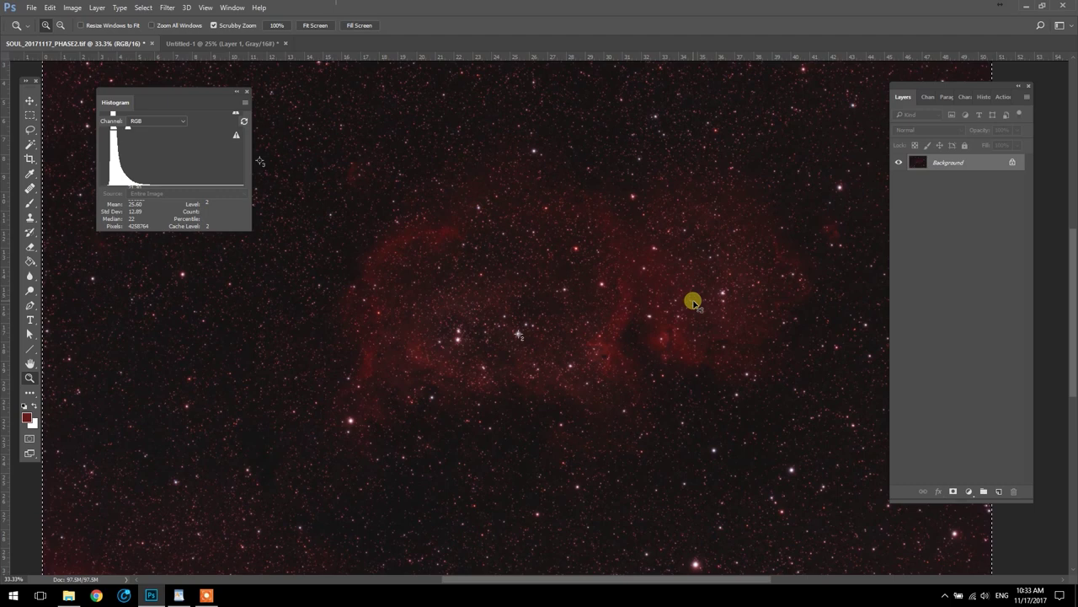
- Paste the grayscale Lightness copy as Layer 1 and set its blend mode to Luminosity
key("ctrl+v")
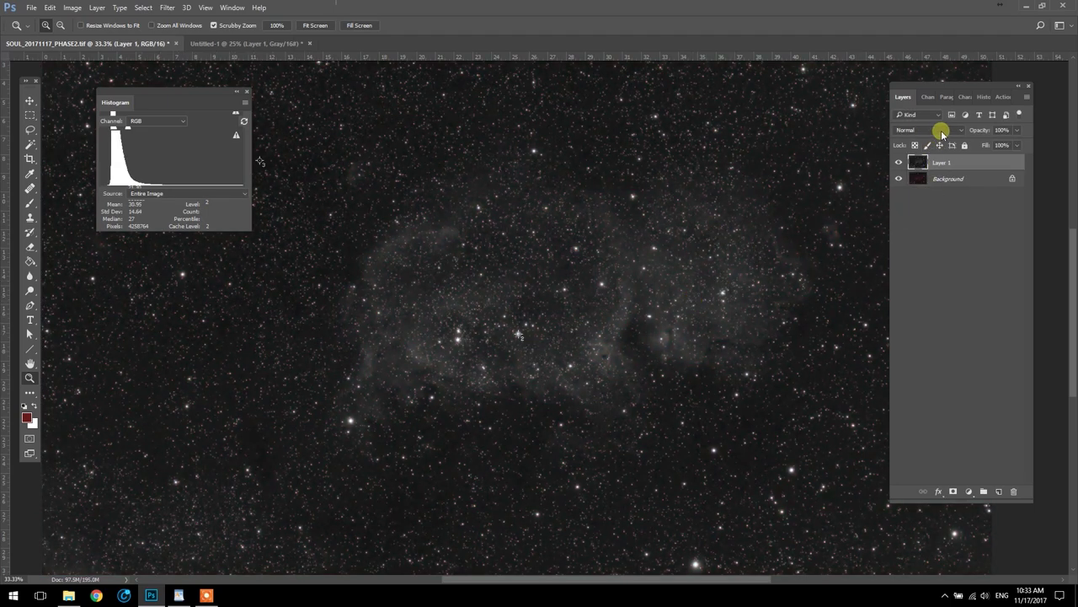
left_click(942, 132)
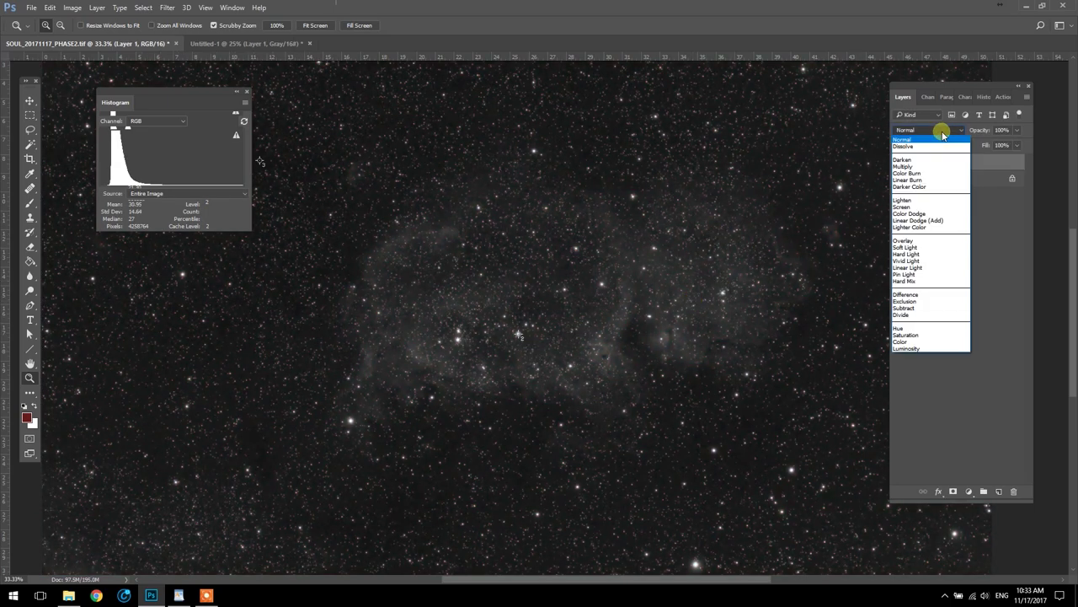
left_click(914, 348)
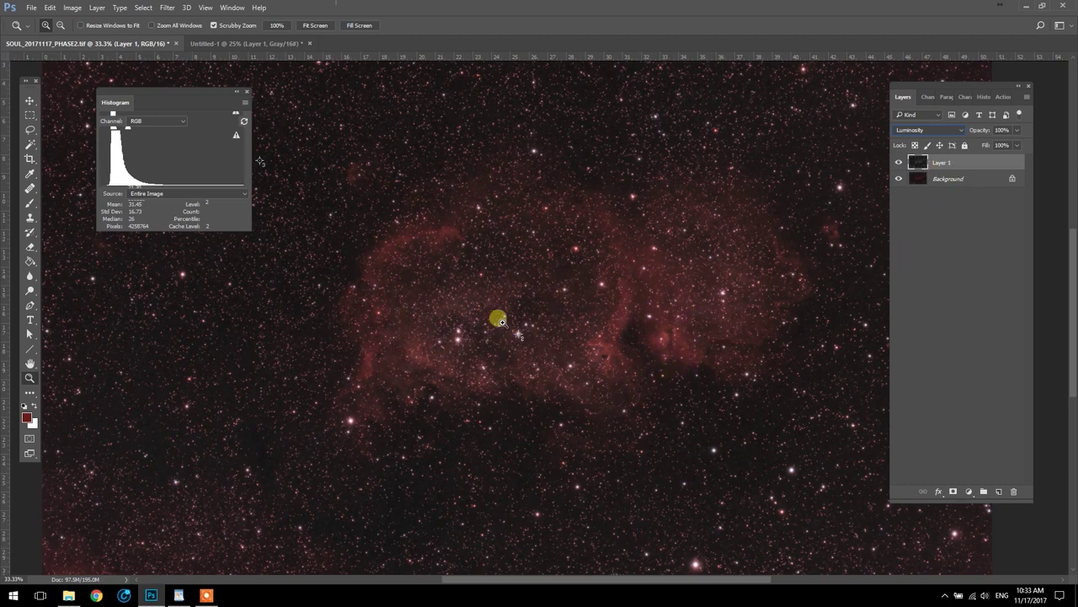
- Reduce the Luminosity Layer 1's opacity to 66%
left_click(1018, 131)
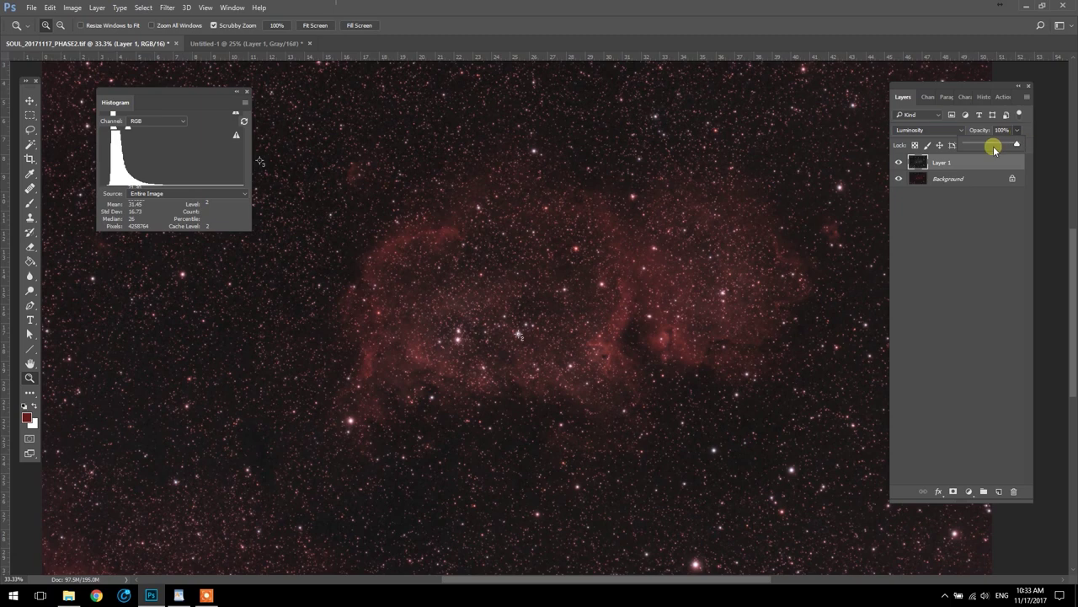
left_click(979, 145)
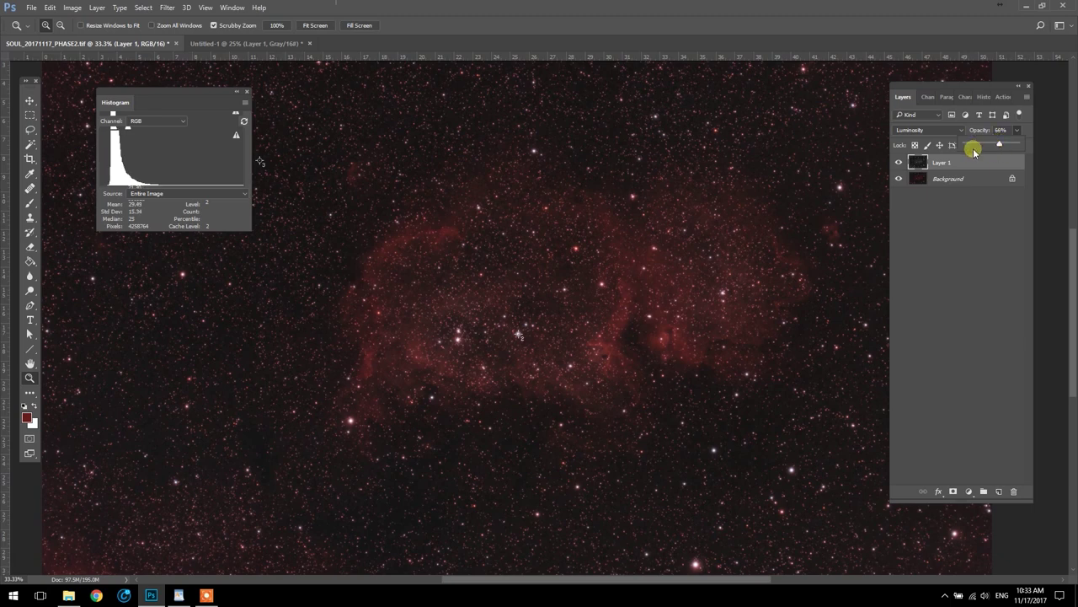
left_click(73, 8)
- Darken Layer 1's midtones and shadows with a two-point Curves adjustment, then toggle Layer 1 to compare
mouse_move(181, 36)
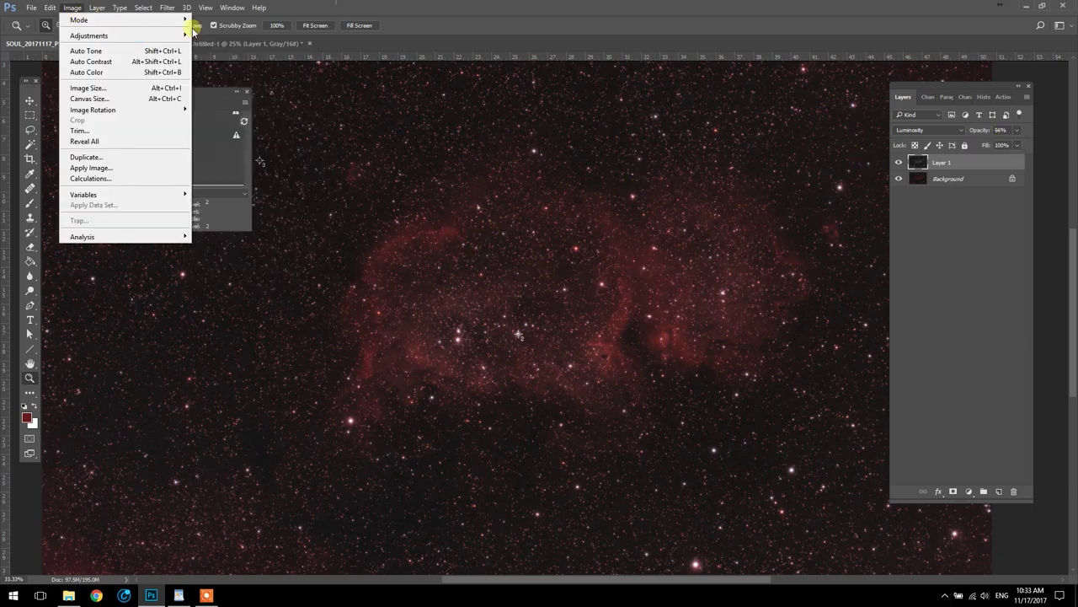
left_click(224, 56)
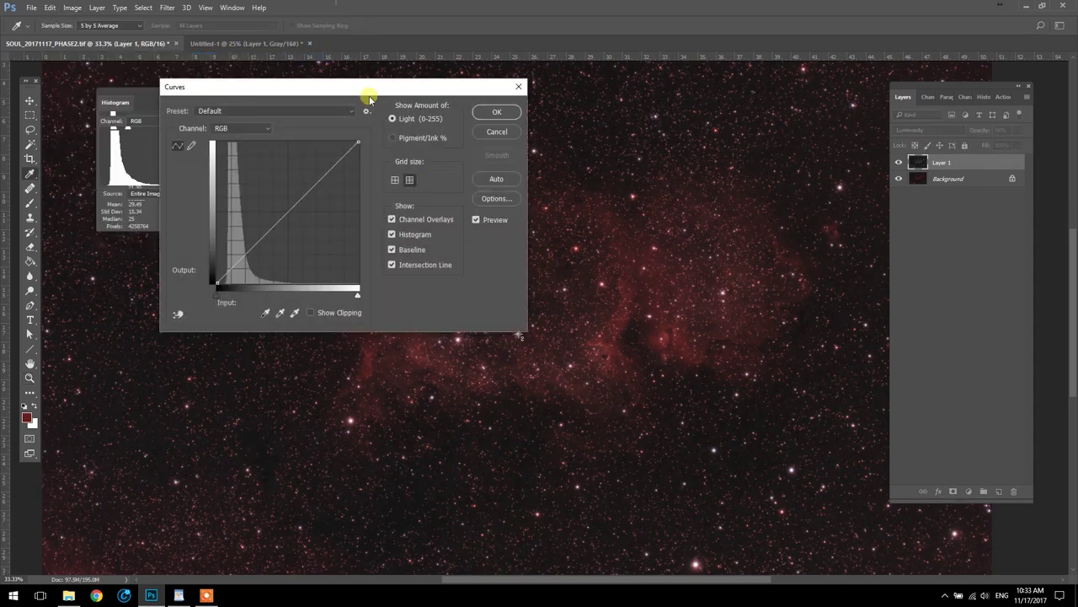
left_click_drag(368, 82, 220, 71)
left_click_drag(133, 200, 146, 205)
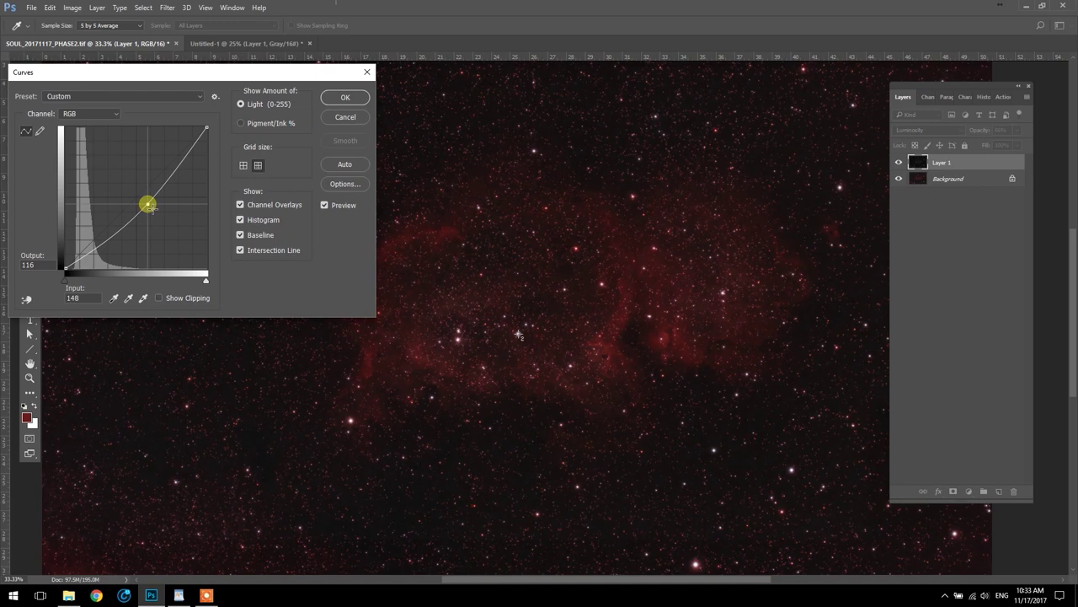
left_click_drag(109, 240, 117, 245)
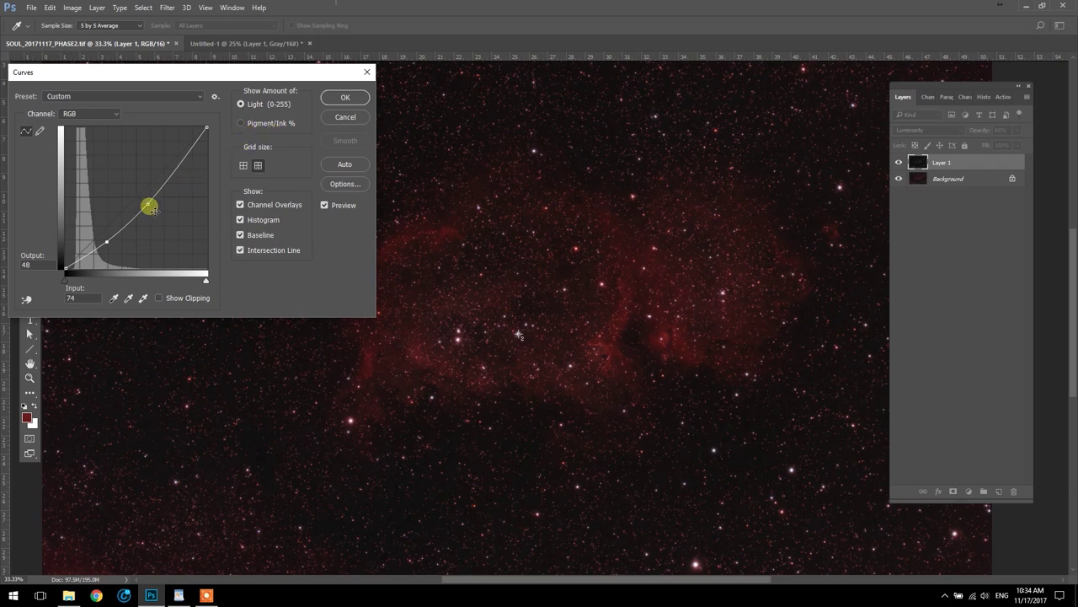
left_click_drag(151, 206, 149, 207)
left_click(344, 97)
left_click(919, 163)
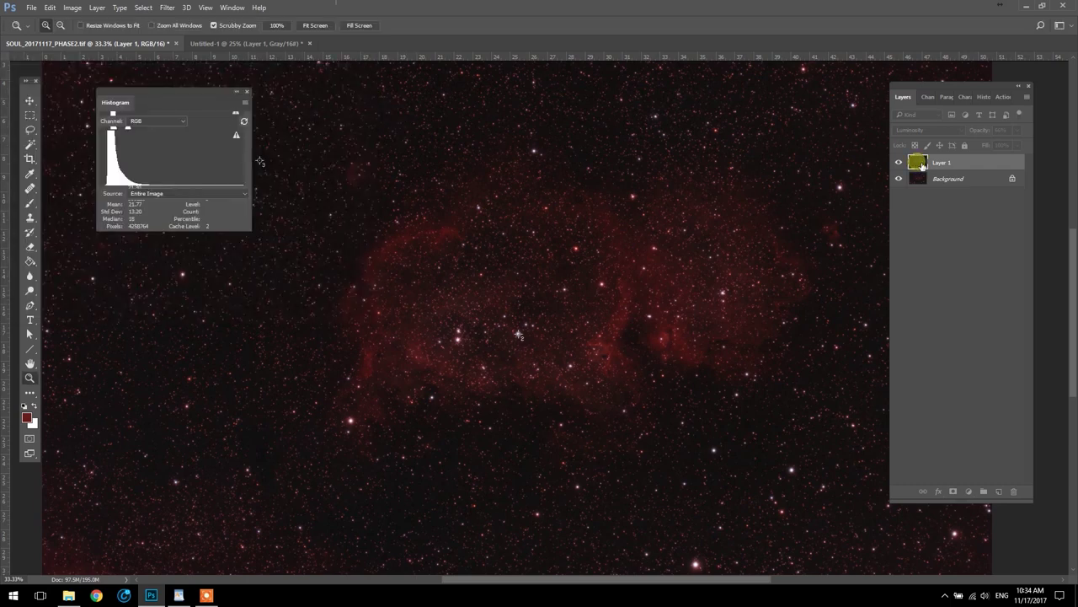
left_click(898, 162)
left_click(898, 162)
- Compare the nebula with and without Layer 1 at several zoom levels
left_click(1021, 132)
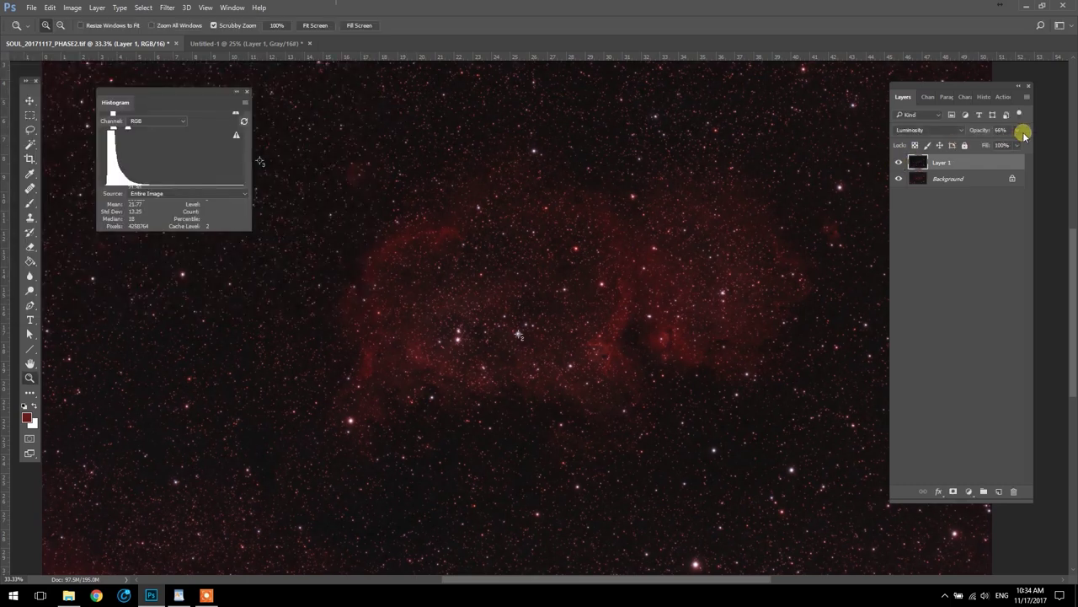
left_click(594, 273, "alt")
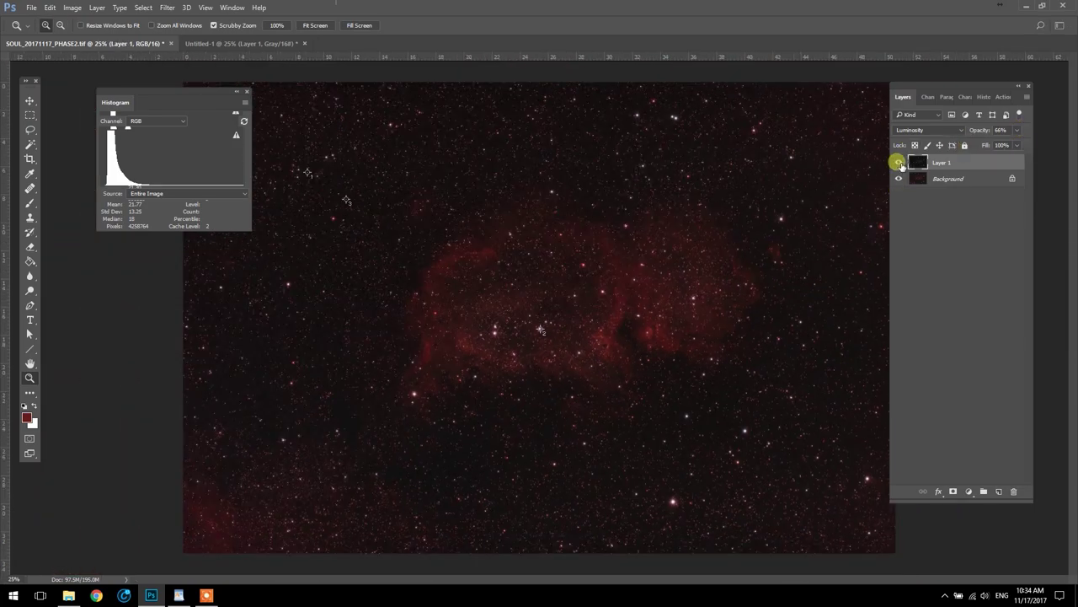
left_click(898, 162)
left_click(898, 162)
left_click(1017, 130)
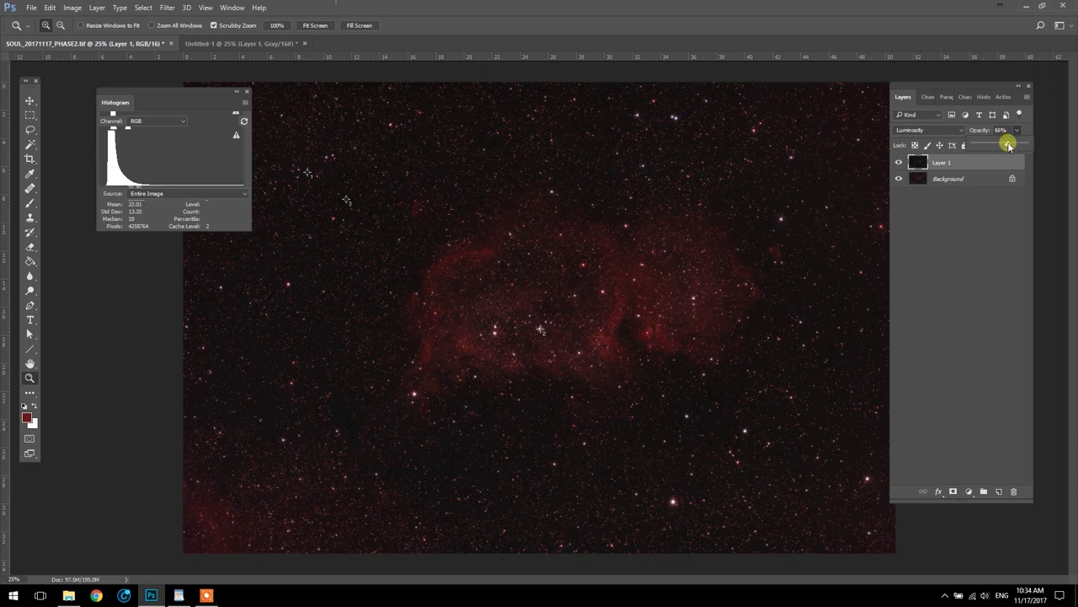
left_click(586, 320)
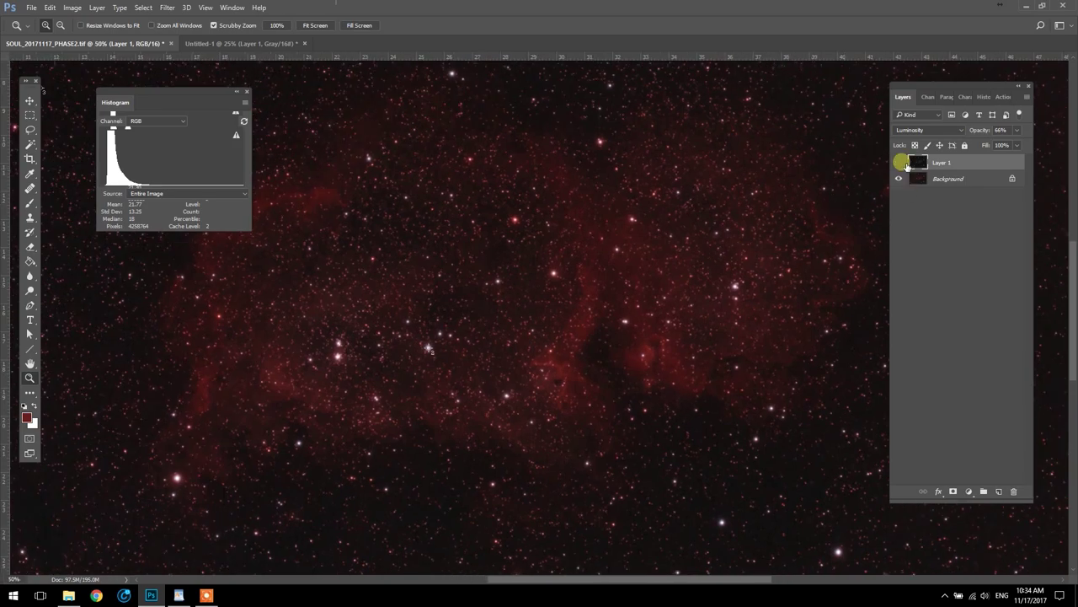
left_click(906, 164)
left_click(679, 245, "alt")
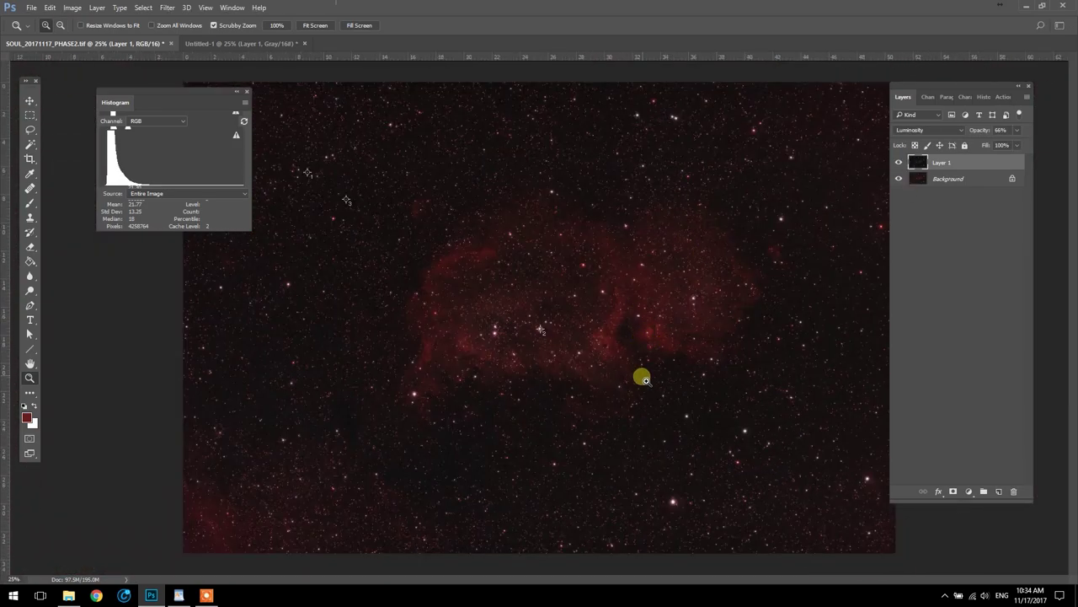
left_click(642, 378)
left_click(898, 162)
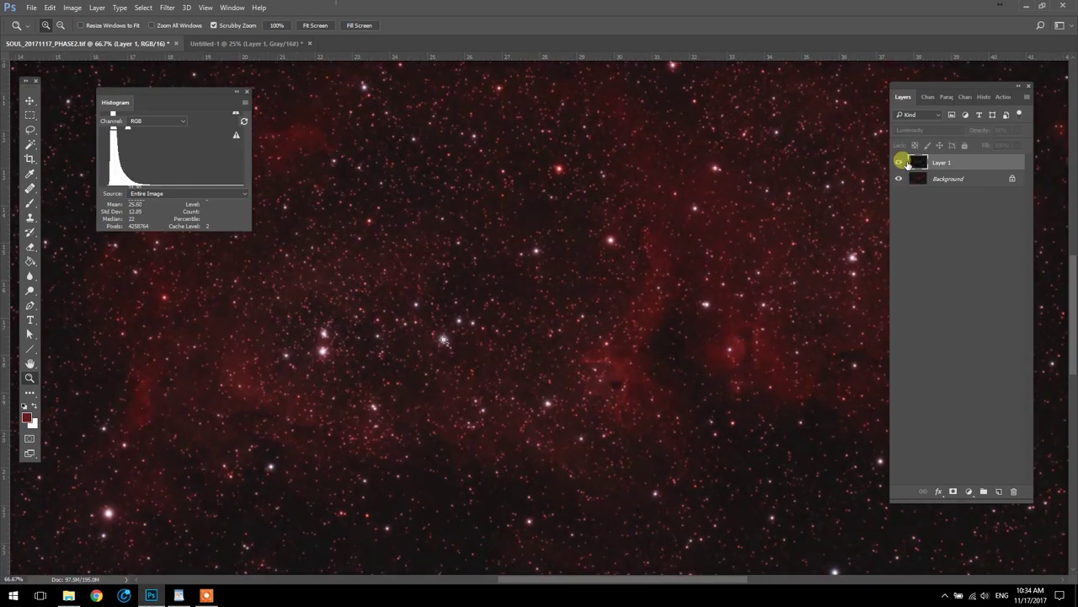
left_click(906, 164)
- Zoom out to 25% and rename Layer 1 to LUM
left_click(663, 347, "alt")
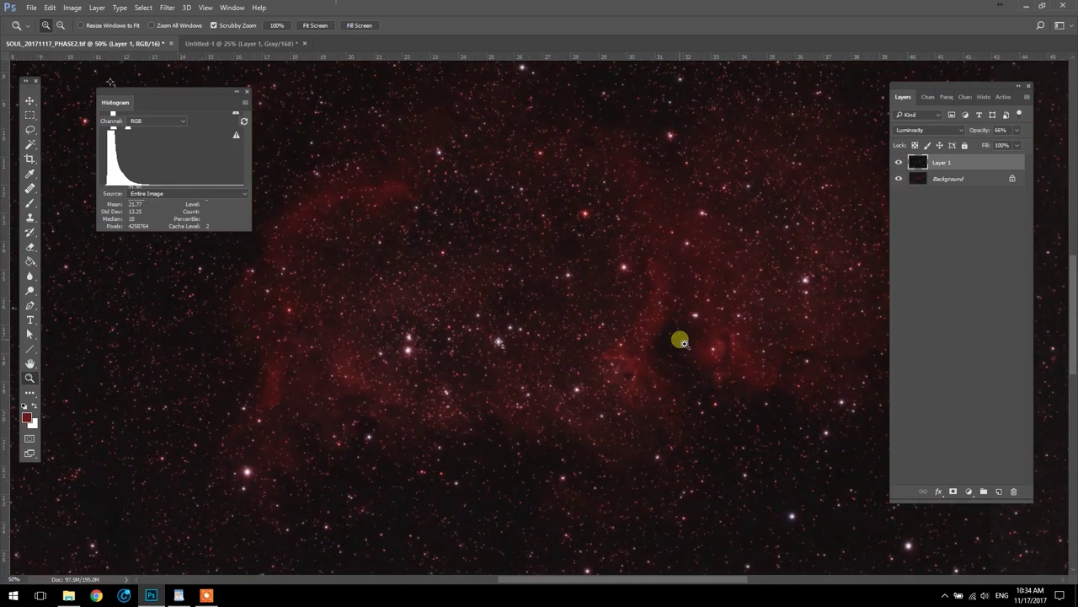
left_click(648, 280, "alt")
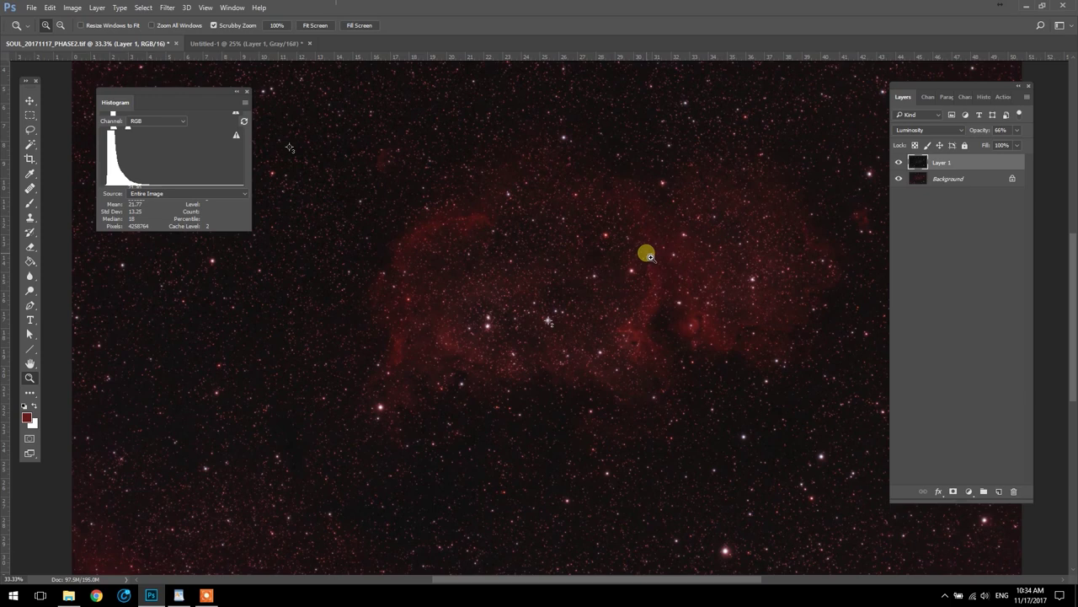
left_click(603, 283, "alt")
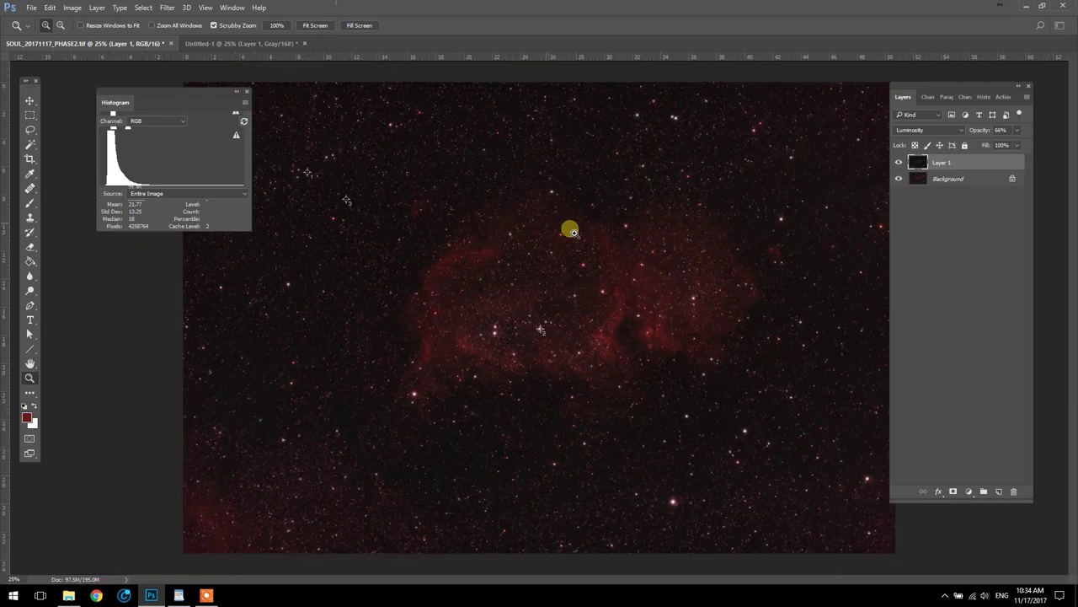
double_click(944, 162)
key("Return")
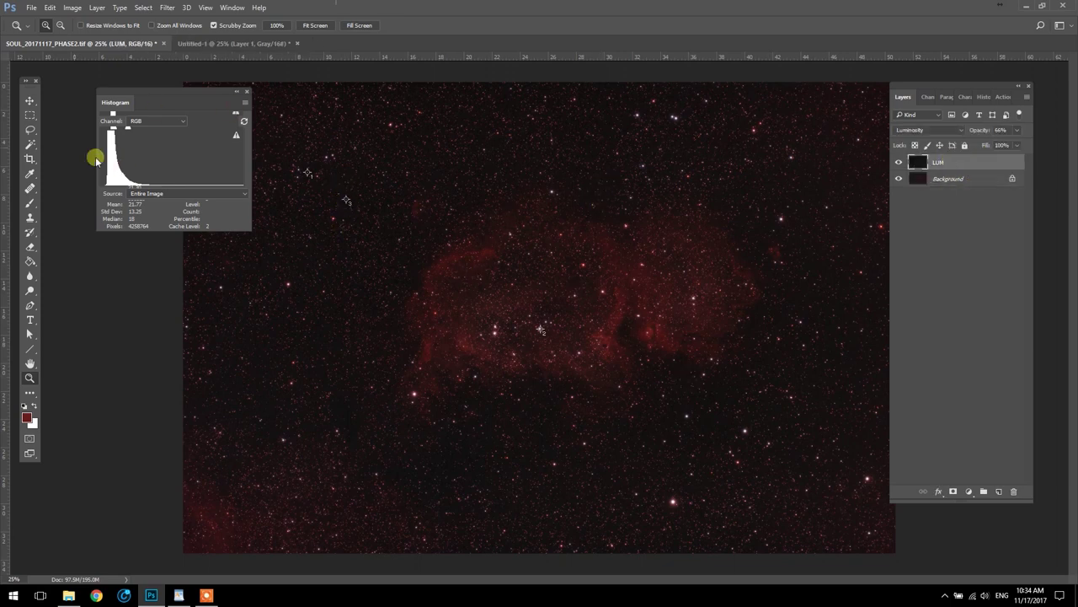
- Delete the colour samplers from the nebula with the Color Sampler Tool
right_click(32, 175)
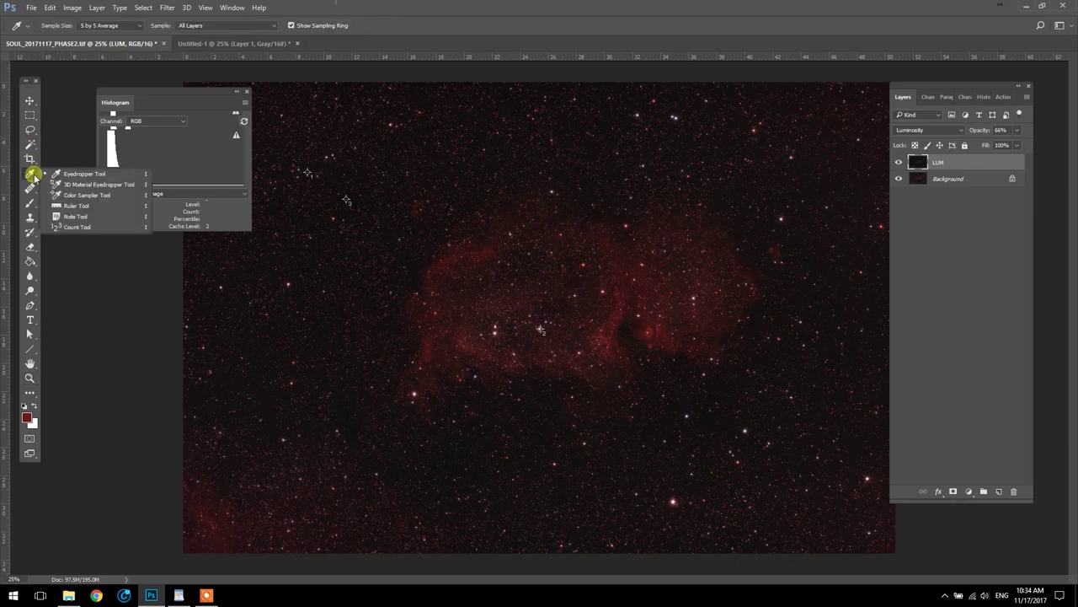
left_click(102, 195)
right_click(307, 174)
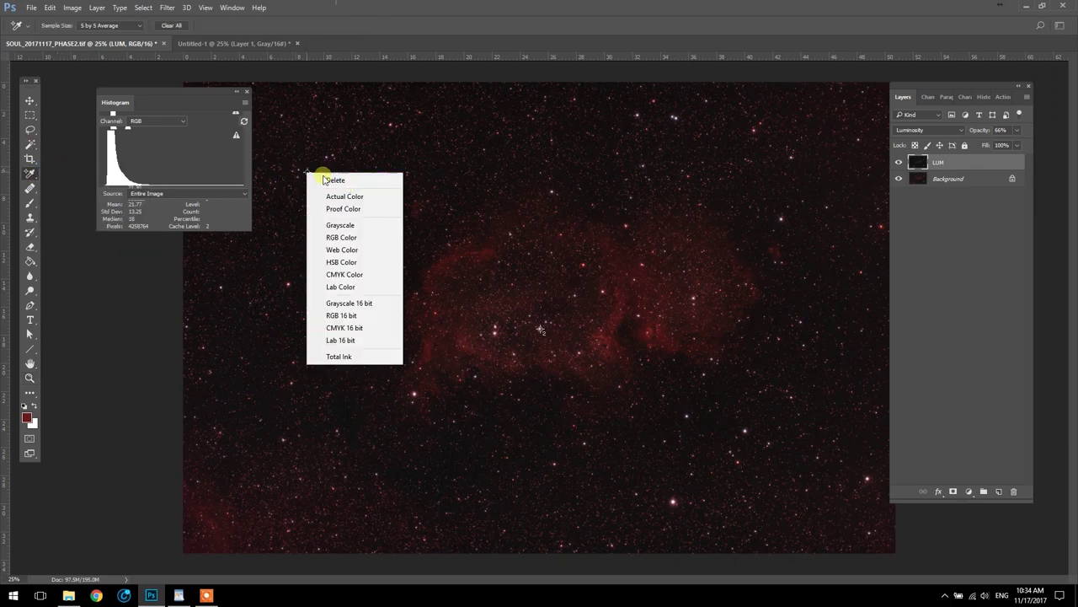
left_click(346, 178)
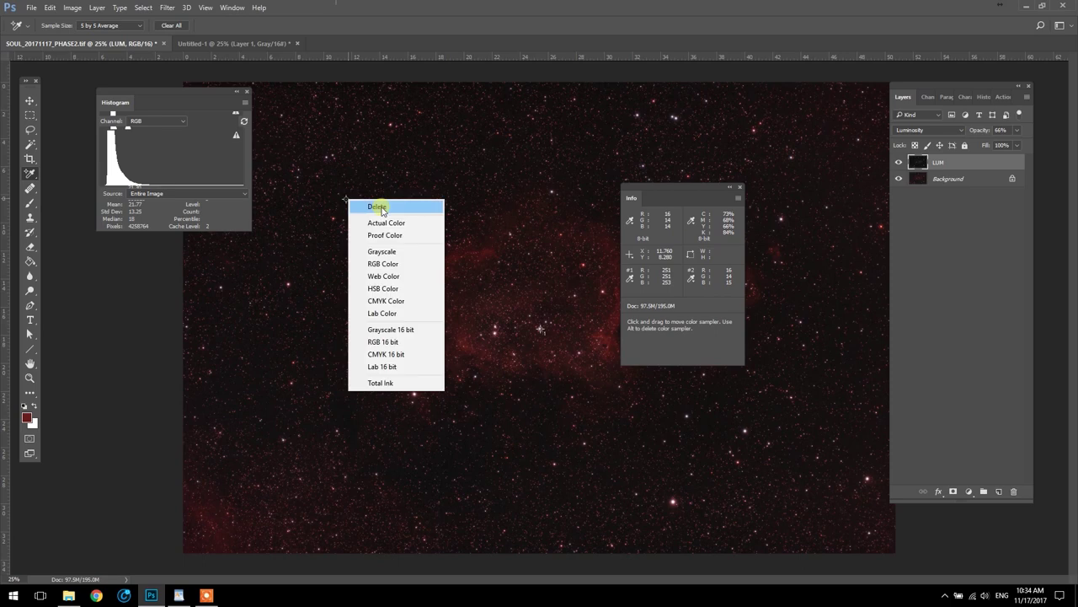
left_click(381, 207)
right_click(539, 328)
left_click(552, 340)
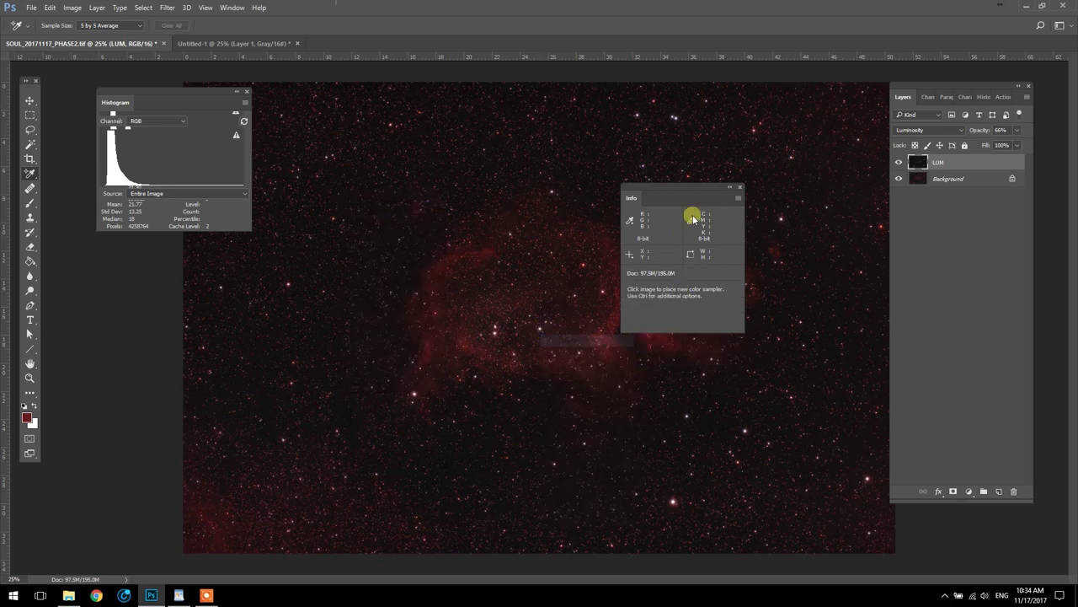
- Close the Info panel and zoom out to view the whole image
left_click_drag(694, 186, 236, 241)
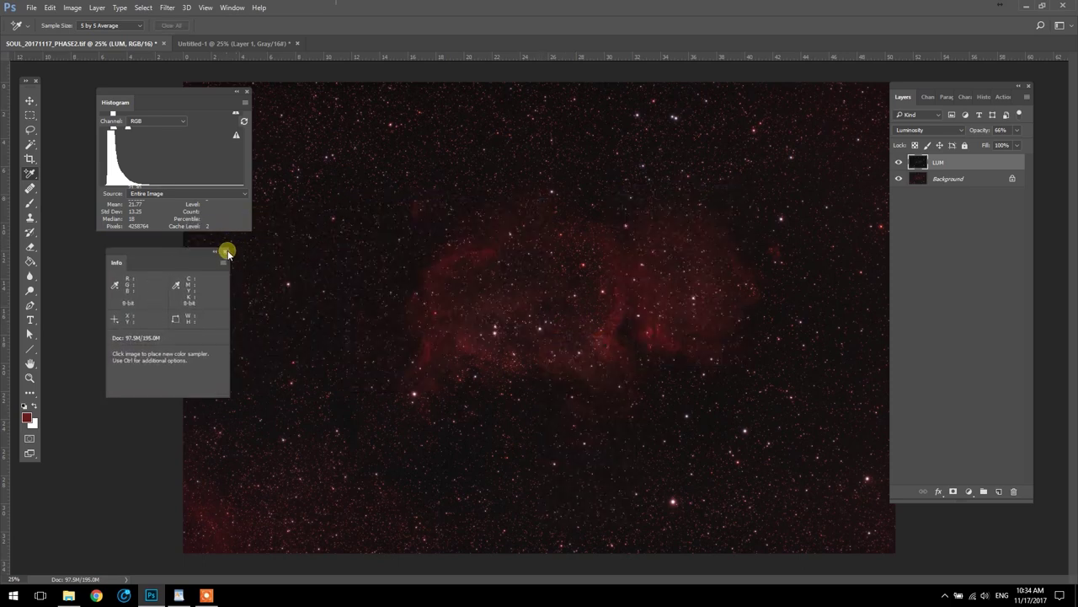
left_click(226, 252)
left_click(29, 377)
left_click(544, 352, "alt")
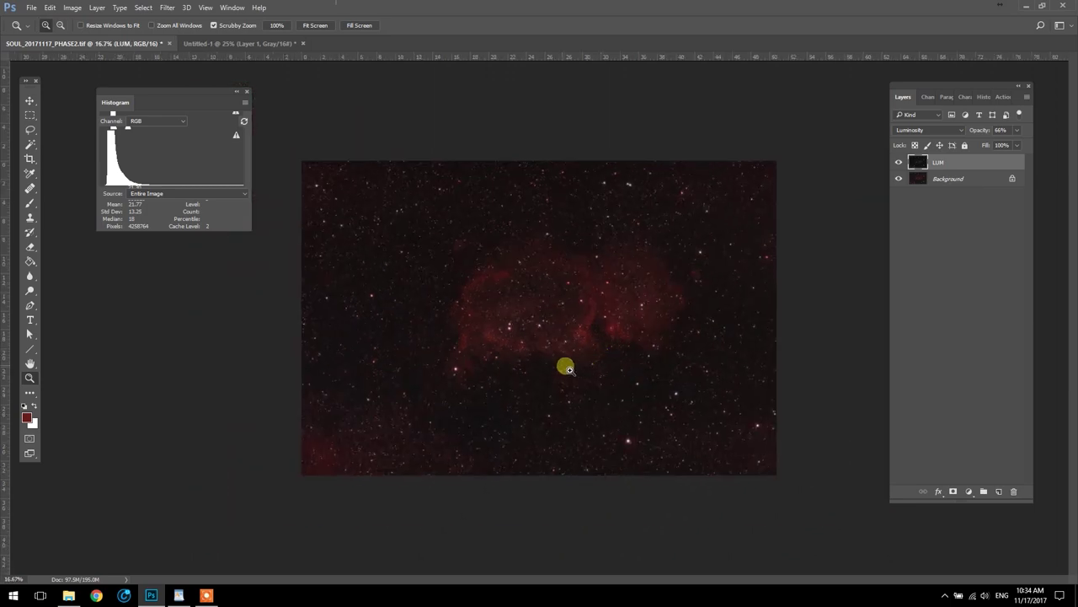
- Crop the bottom and left edges off the nebula image
left_click(29, 158)
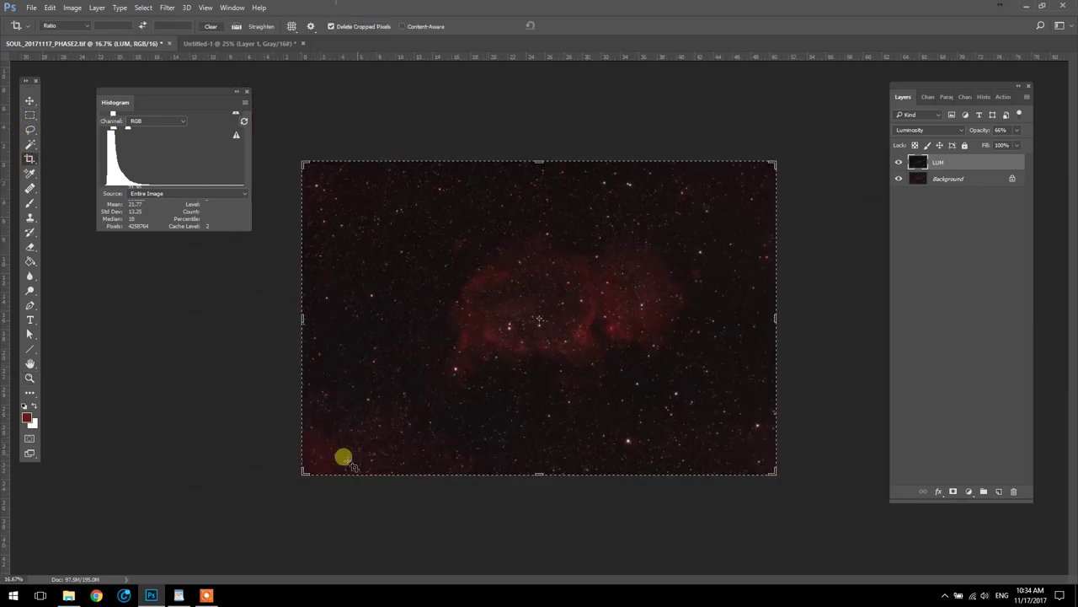
left_click_drag(538, 473, 546, 460)
left_click_drag(300, 317, 325, 320)
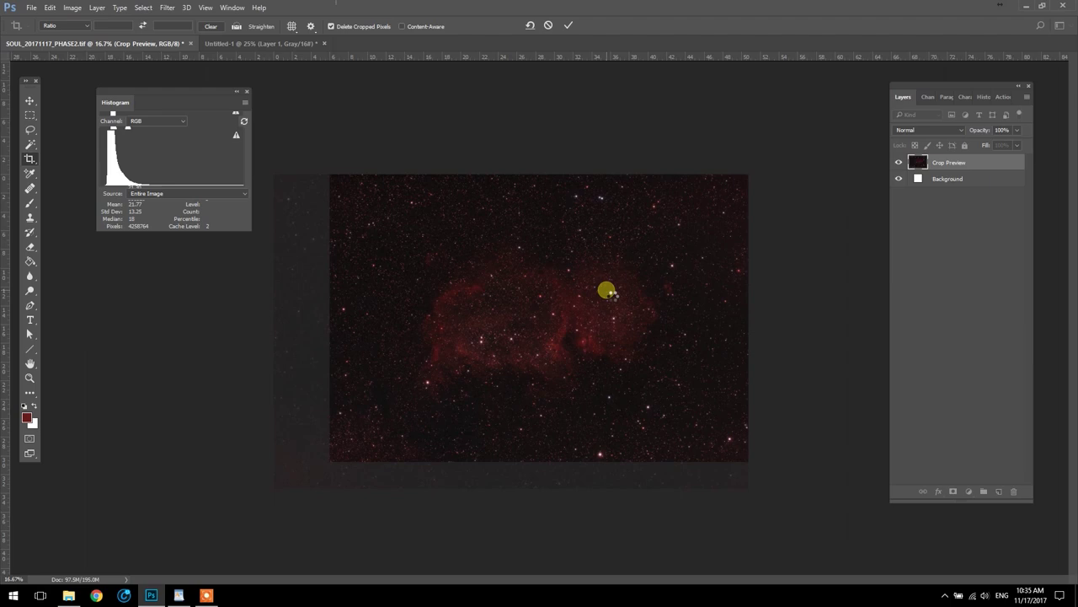
double_click(607, 290)
- Rotate the image 90° clockwise, rotate it back to landscape, and zoom in
left_click(72, 8)
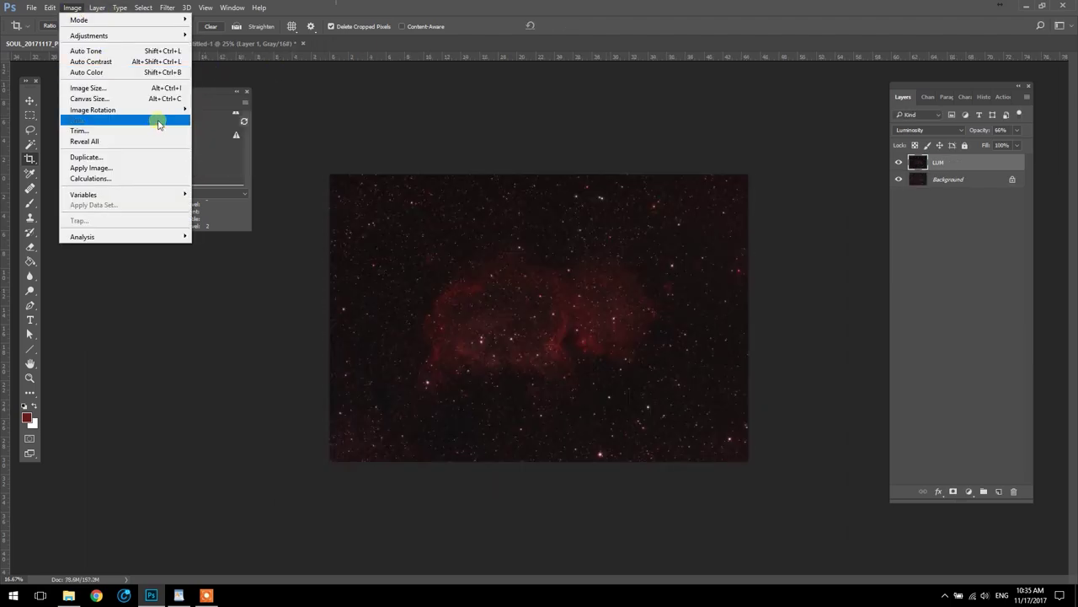
mouse_move(169, 110)
left_click(258, 120)
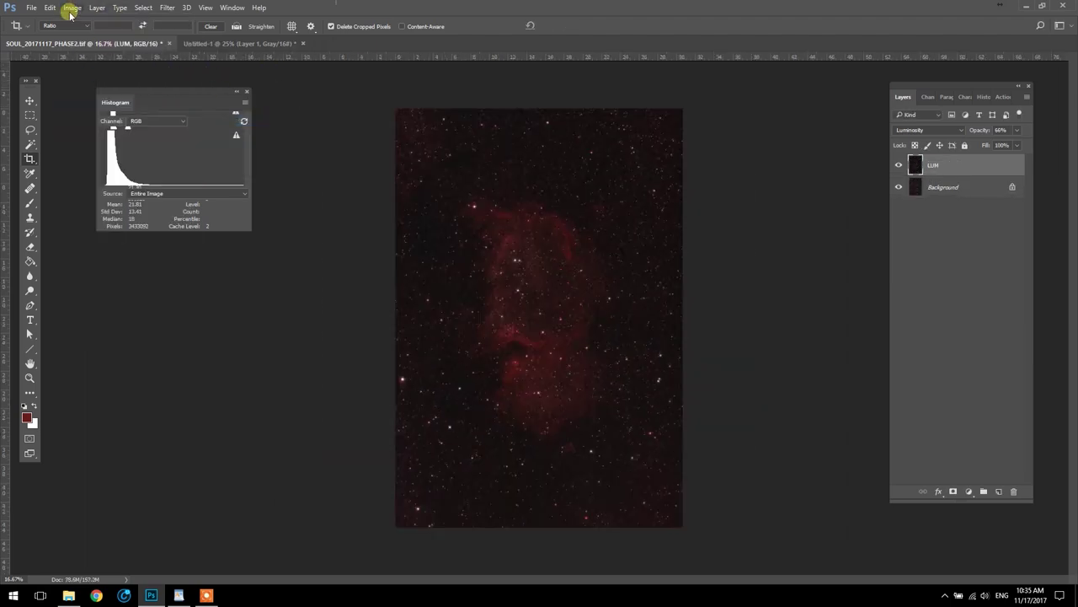
left_click(72, 8)
mouse_move(144, 126)
left_click(245, 113)
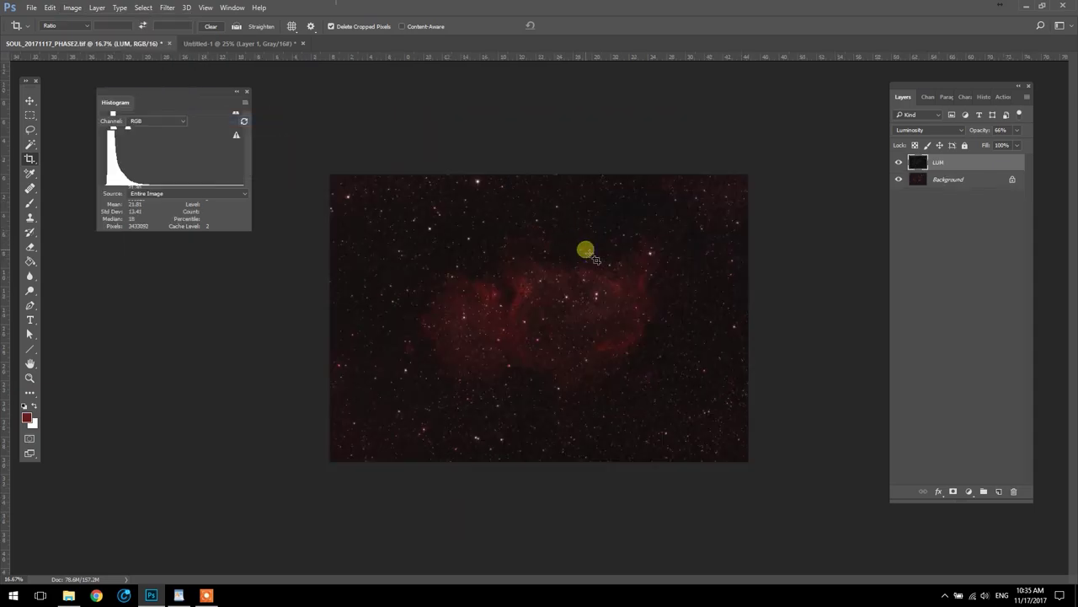
left_click(29, 378)
left_click(393, 362)
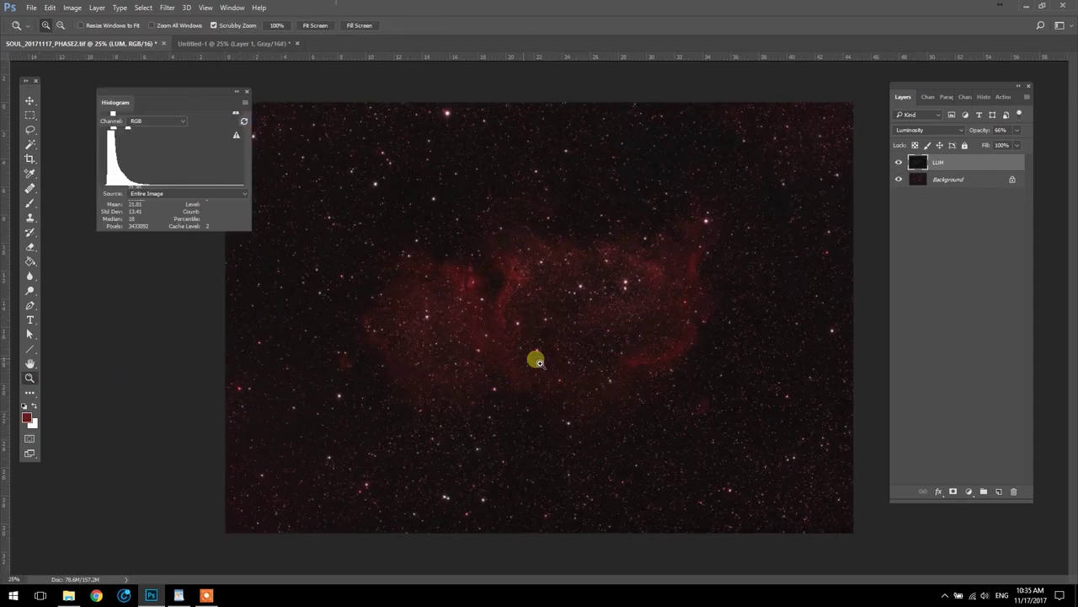
left_click_drag(463, 416, 570, 373)
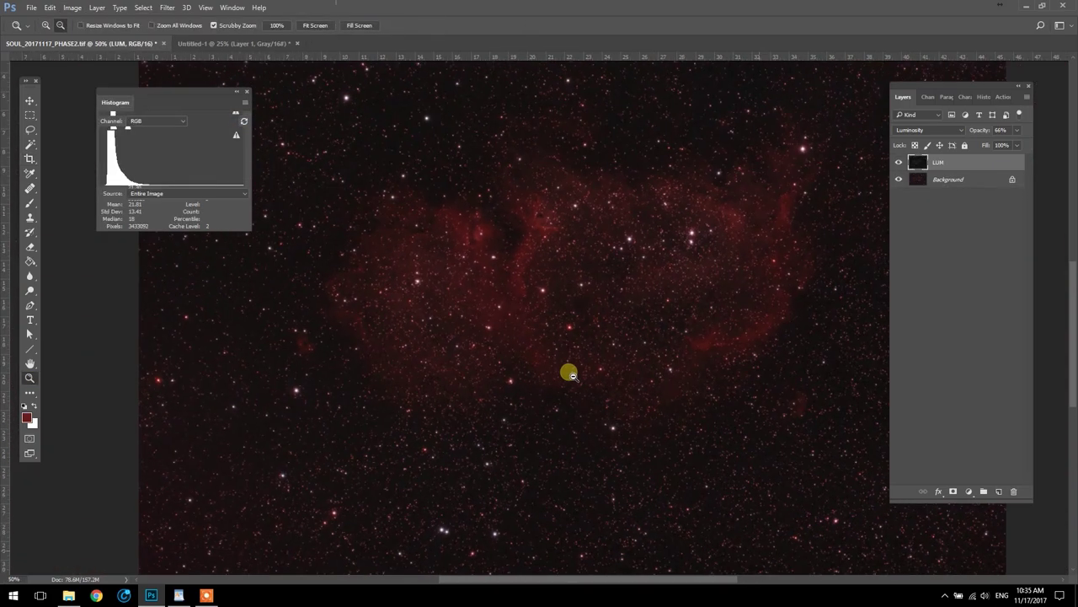
left_click(571, 355, "alt")
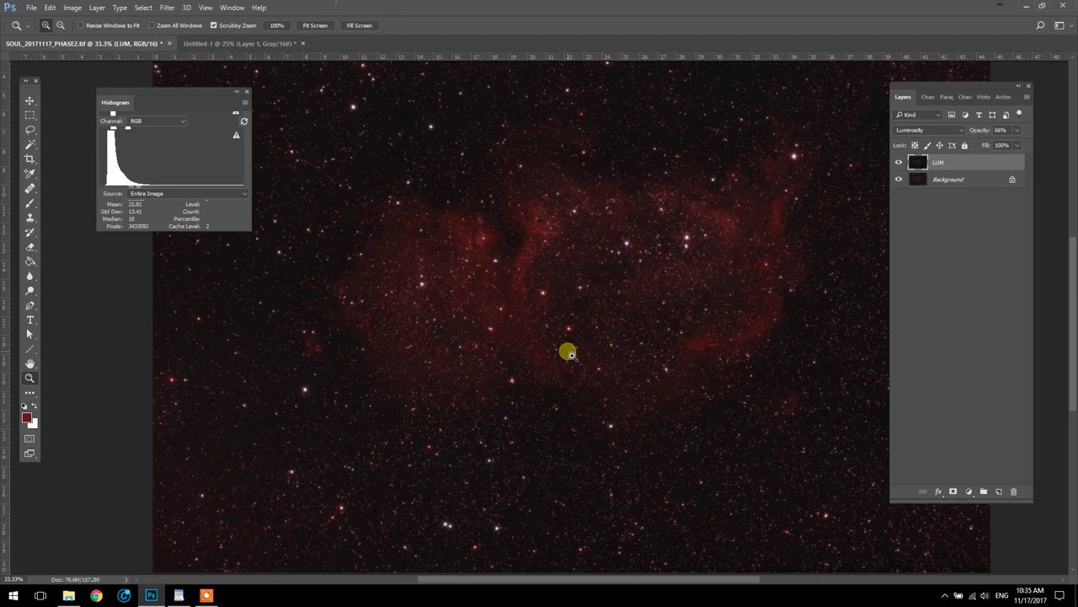